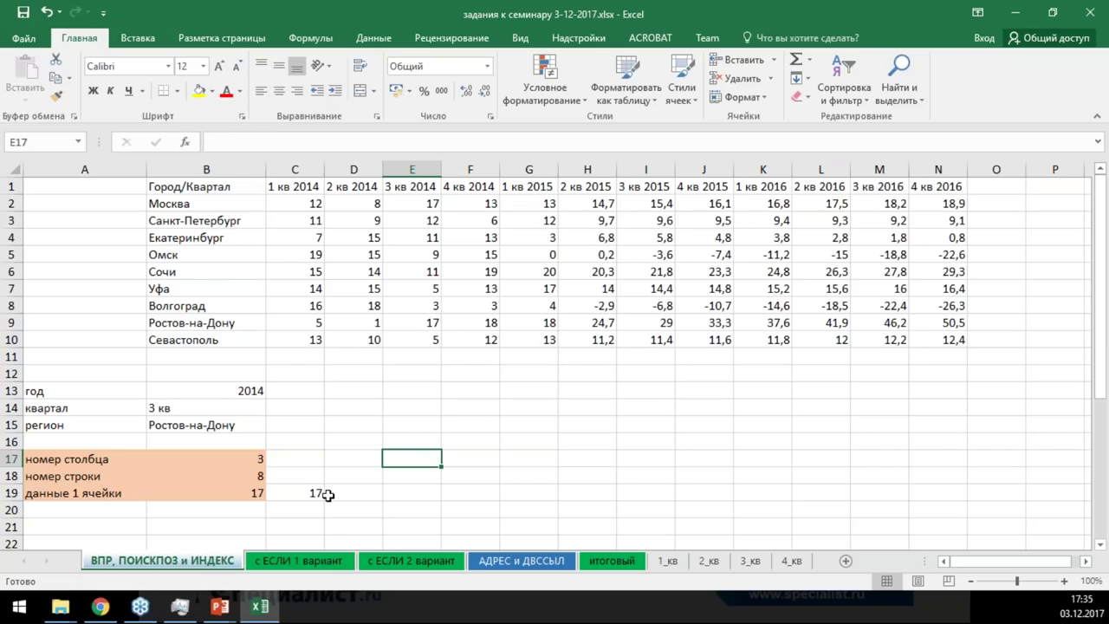
Examine the table B1:N10, the region in B15, the city names and the 3 кв 2014 column
{"action": "mouse_move", "coordinate": [200, 181]}
{"action": "left_mouse_down"}
{"action": "mouse_move", "coordinate": [767, 185]}
{"action": "mouse_move", "coordinate": [946, 309]}
{"action": "mouse_move", "coordinate": [944, 338]}
{"action": "left_mouse_up"}
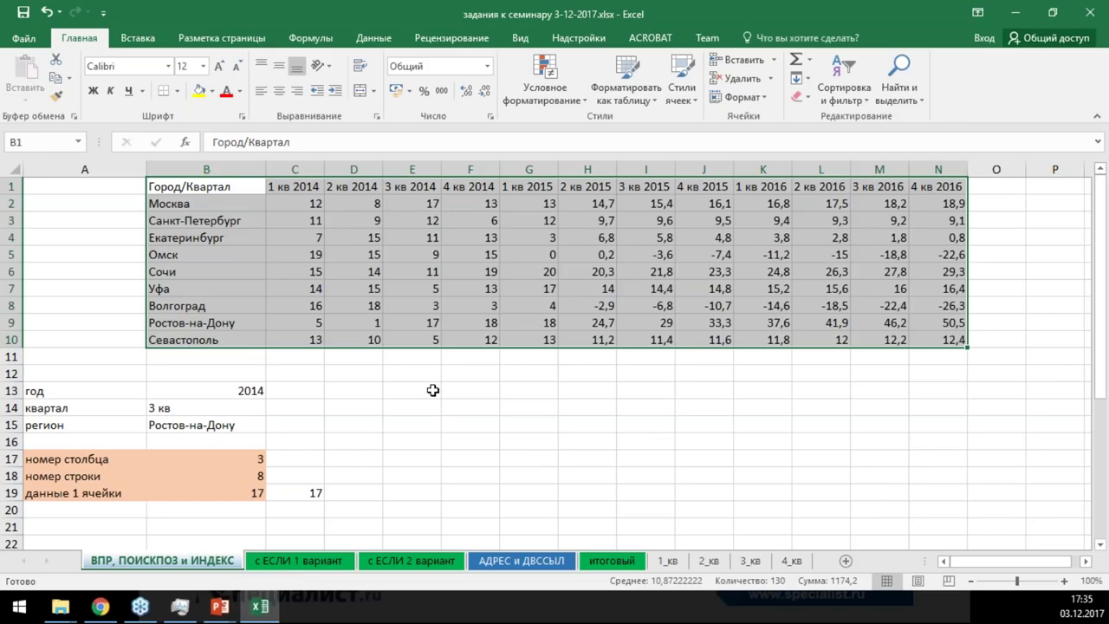
{"action": "left_click", "coordinate": [432, 391]}
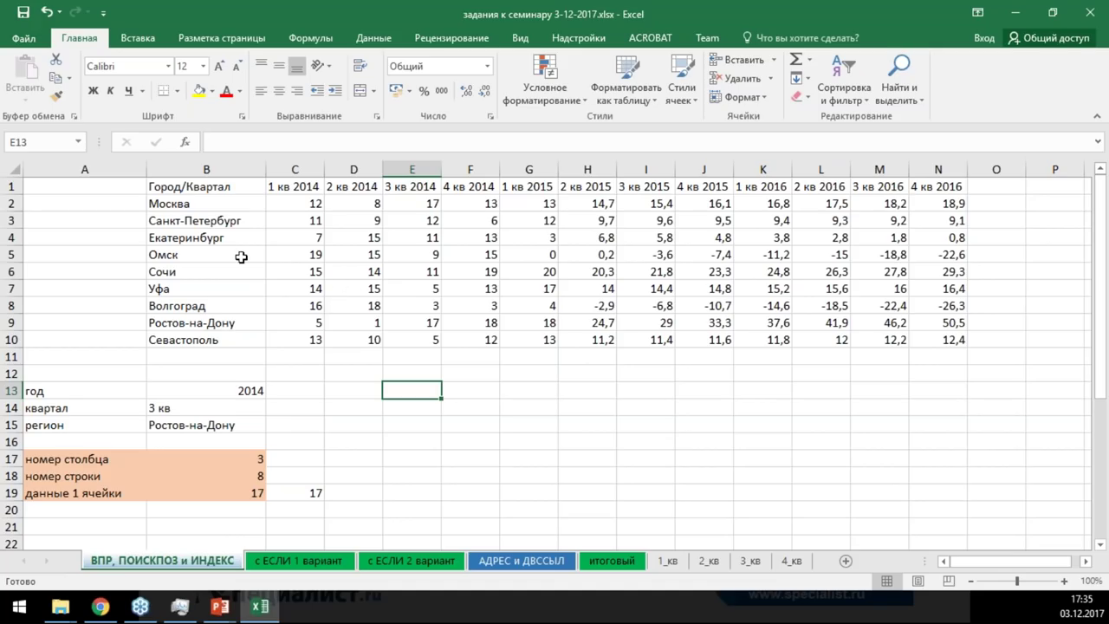
{"action": "left_click", "coordinate": [209, 423]}
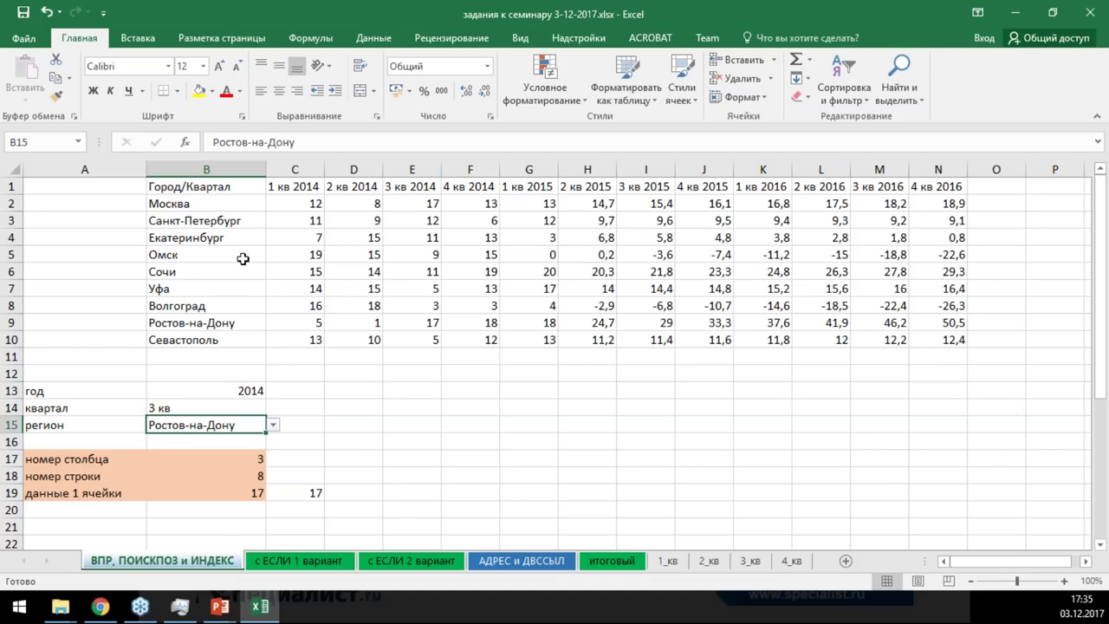
{"action": "left_click_drag", "start_coordinate": [208, 200], "coordinate": [194, 345]}
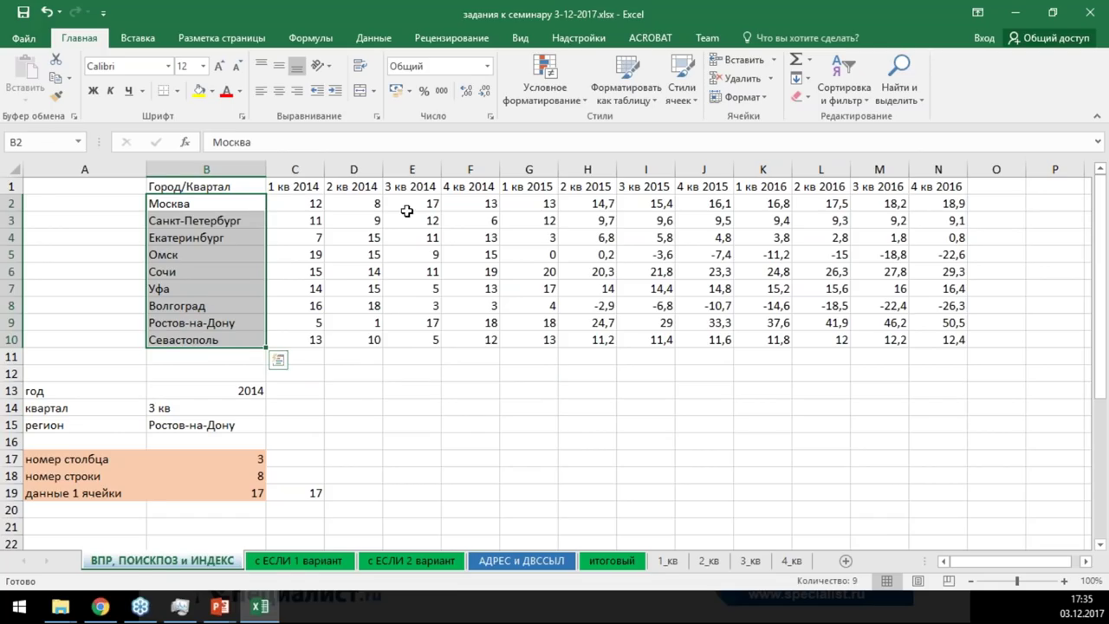
{"action": "left_click", "coordinate": [411, 169], "text": "ctrl"}
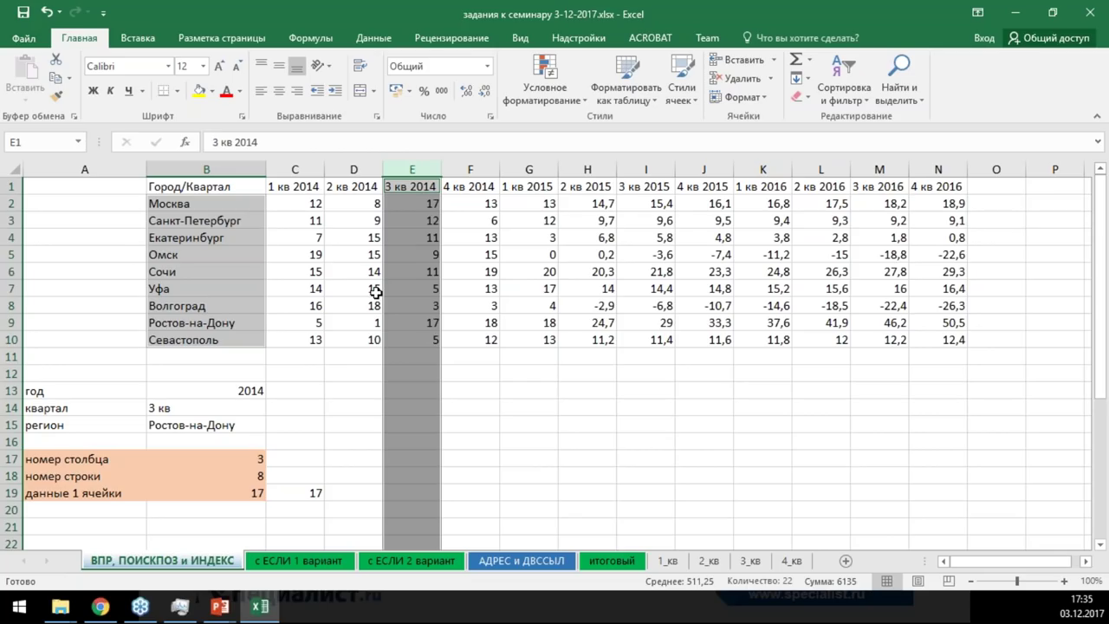
{"action": "left_click", "coordinate": [376, 392]}
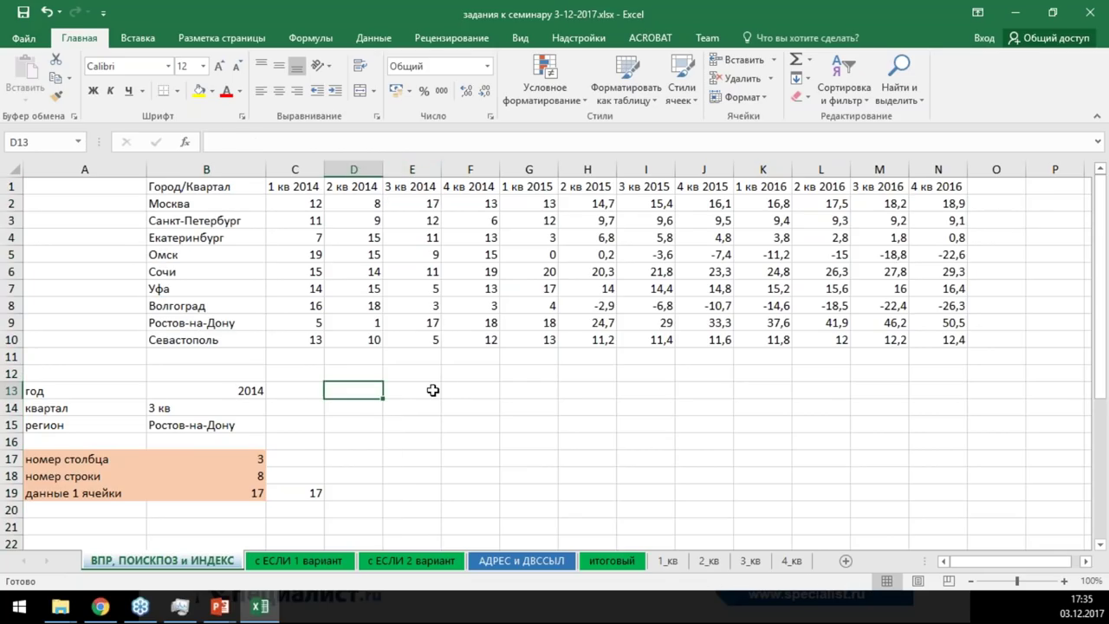
Start a ВПР formula in cell E13 with the region cell B15 as the lookup value
{"action": "left_click", "coordinate": [451, 390]}
{"action": "left_click", "coordinate": [408, 391]}
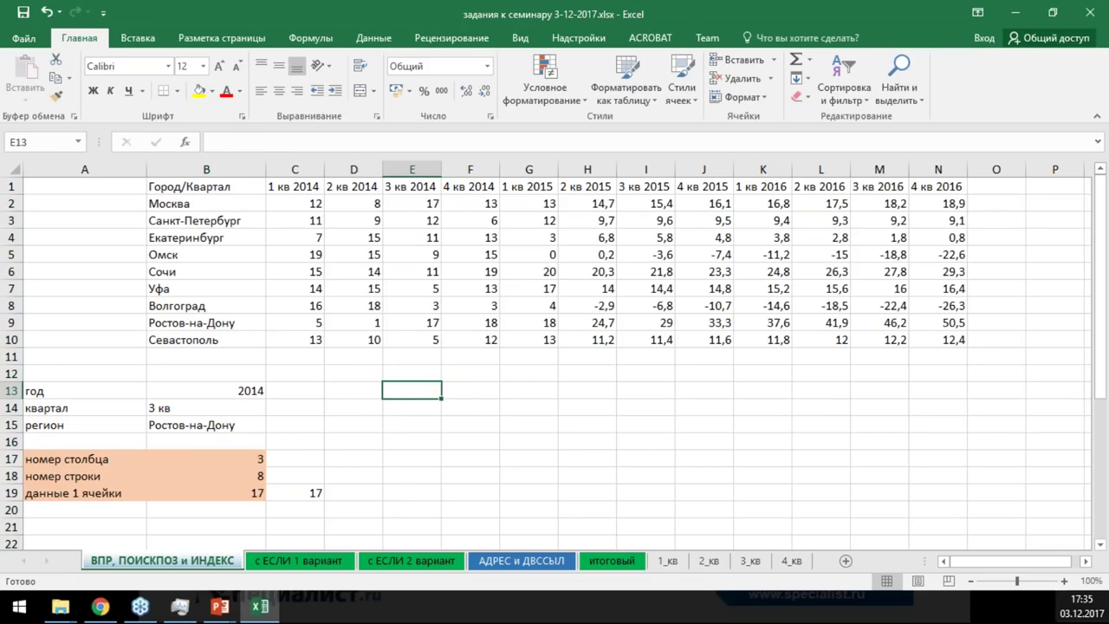
{"action": "type", "text": "="}
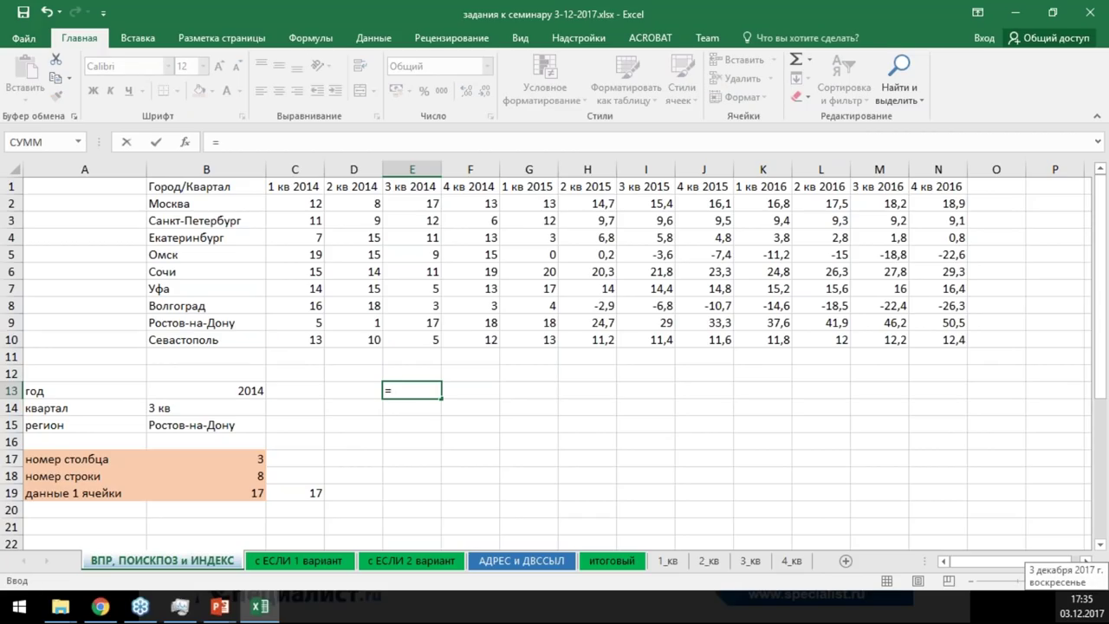
{"action": "type", "text": "в"}
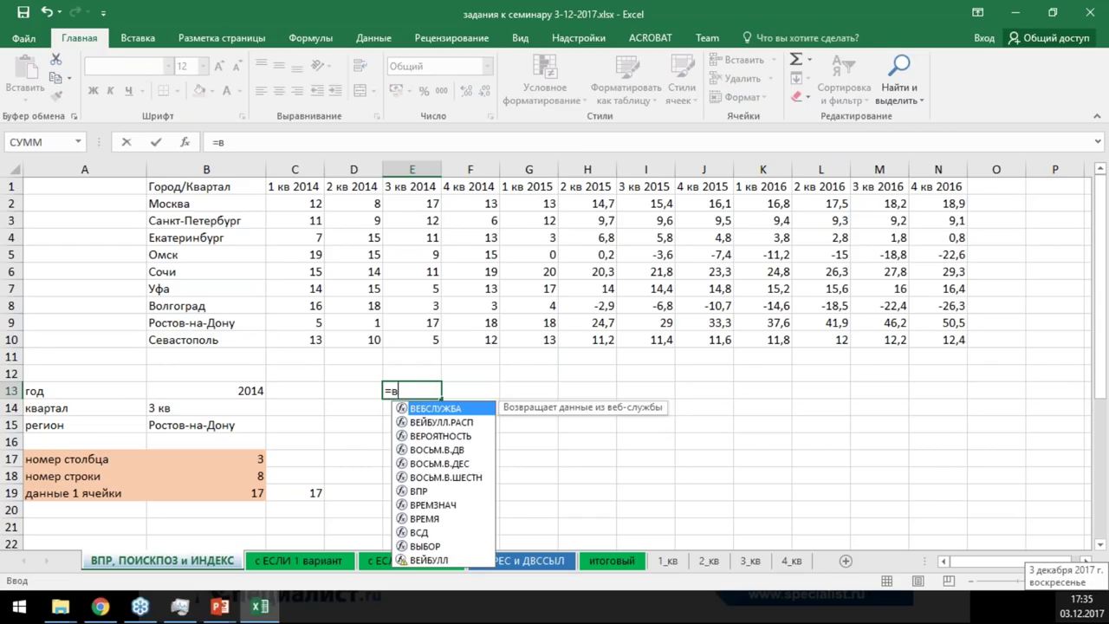
{"action": "type", "text": "пр"}
{"action": "key", "text": "Tab"}
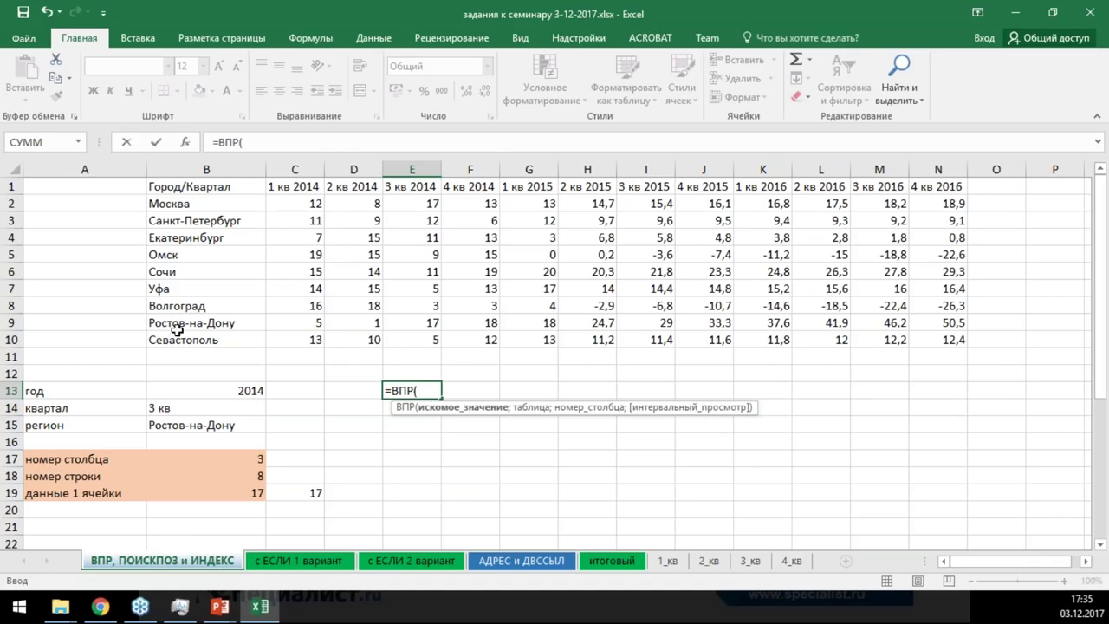
{"action": "left_click", "coordinate": [176, 428]}
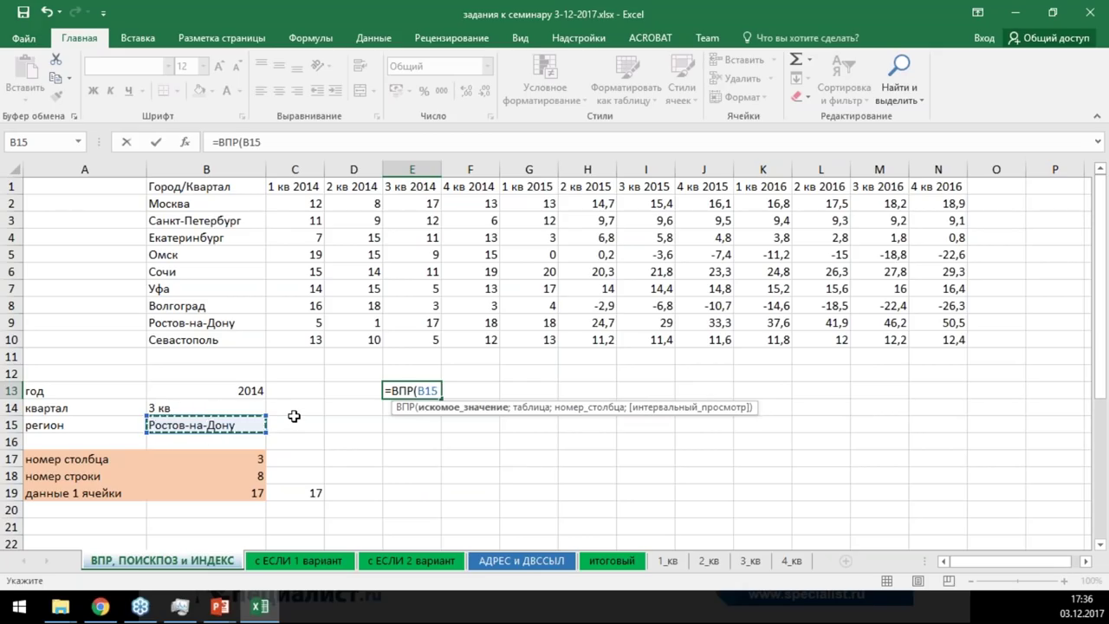
{"action": "type", "text": ";"}
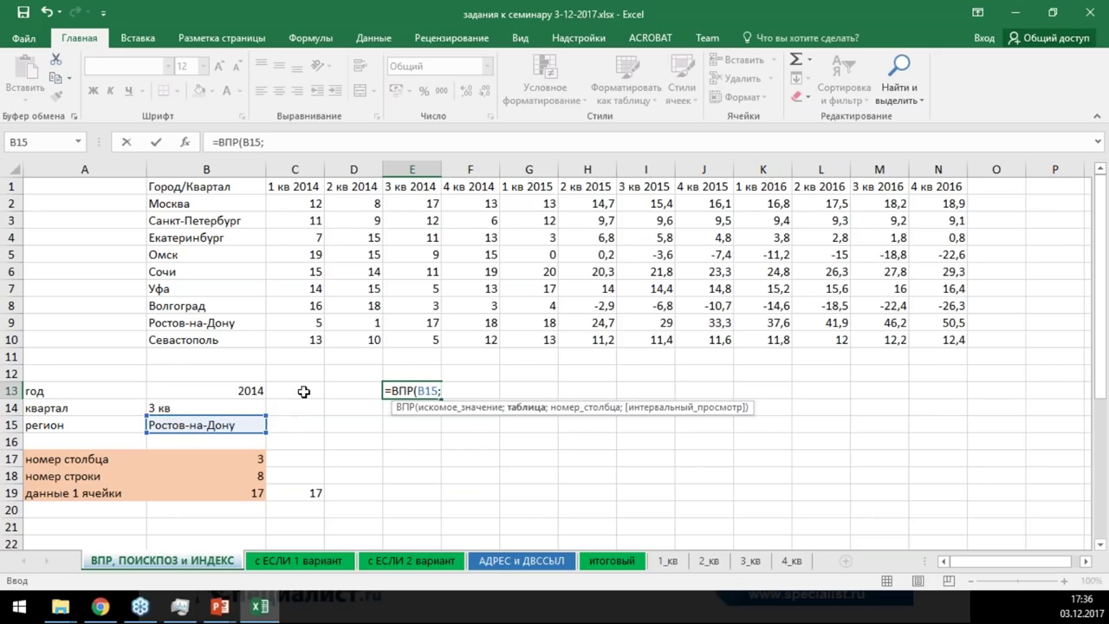
Add the city and quarter table as the formula's absolute range $B$1:$N$10
{"action": "left_click_drag", "start_coordinate": [185, 186], "coordinate": [939, 336]}
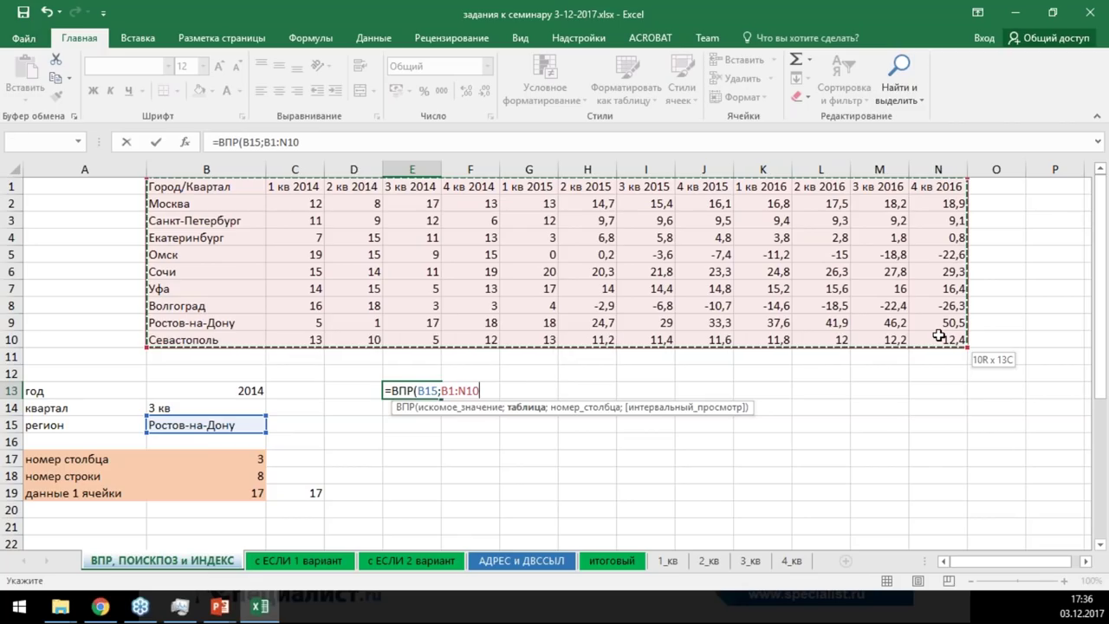
{"action": "left_click_drag", "start_coordinate": [939, 336], "coordinate": [939, 336]}
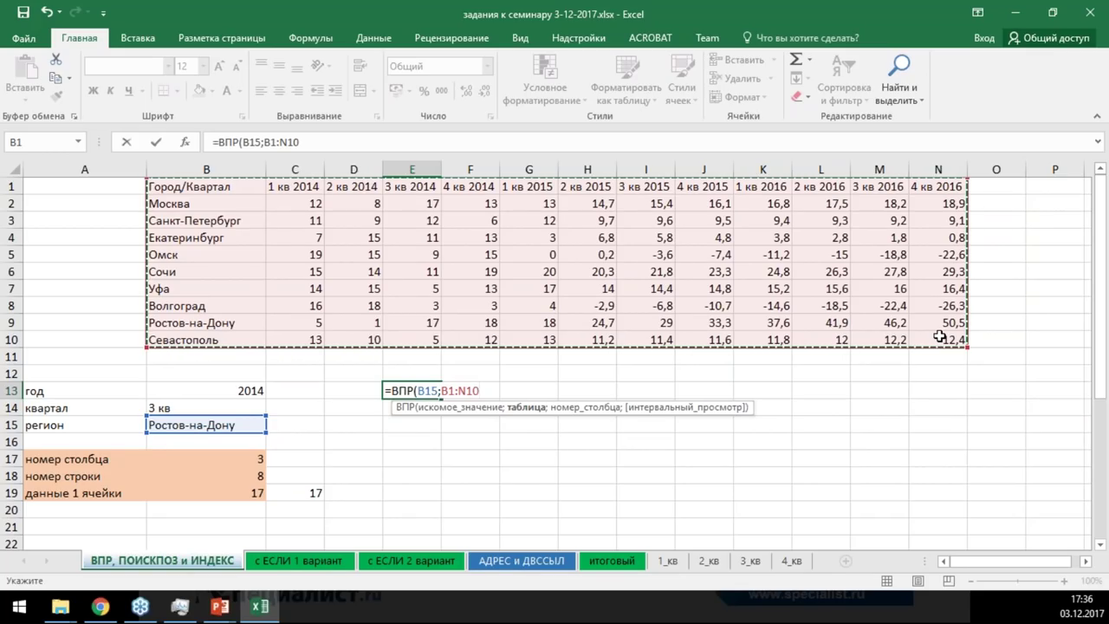
{"action": "key", "text": "F4"}
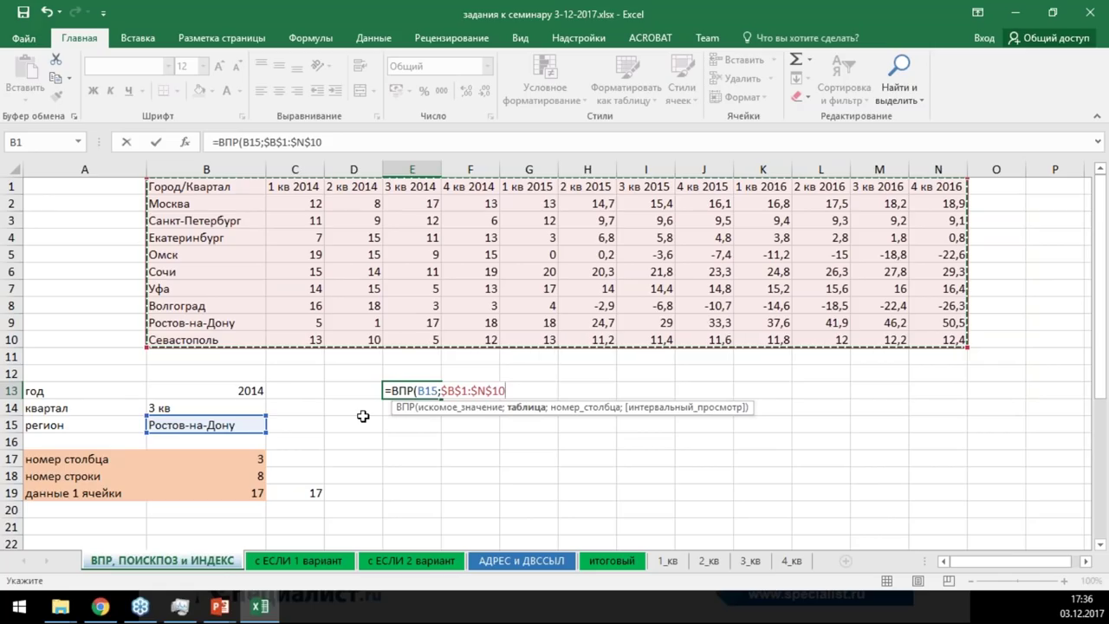
{"action": "type", "text": ";"}
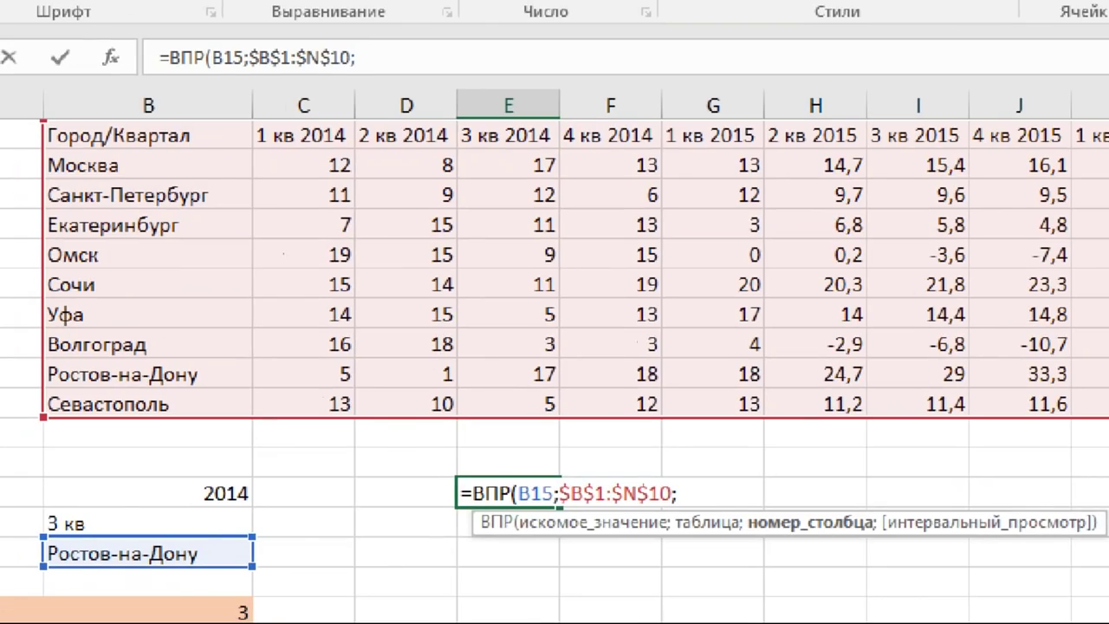
{"action": "left_click_drag", "start_coordinate": [449, 76], "coordinate": [561, 439]}
{"action": "mouse_move", "coordinate": [165, 256]}
{"action": "left_mouse_down"}
{"action": "mouse_move", "coordinate": [201, 197]}
{"action": "mouse_move", "coordinate": [189, 260]}
{"action": "left_mouse_up"}
{"action": "left_click_drag", "start_coordinate": [302, 192], "coordinate": [333, 273]}
{"action": "mouse_move", "coordinate": [381, 196]}
{"action": "left_mouse_down"}
{"action": "mouse_move", "coordinate": [403, 256]}
{"action": "mouse_move", "coordinate": [347, 304]}
{"action": "left_mouse_up"}
{"action": "mouse_move", "coordinate": [470, 201]}
{"action": "left_mouse_down"}
{"action": "mouse_move", "coordinate": [502, 245]}
{"action": "mouse_move", "coordinate": [474, 317]}
{"action": "left_mouse_up"}
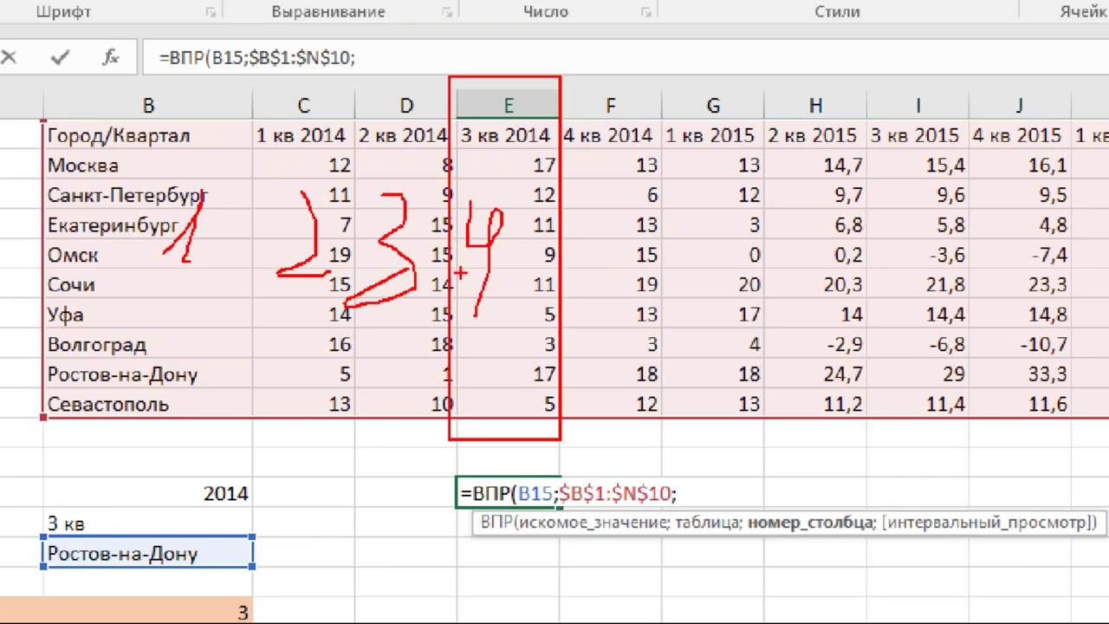
{"action": "key", "text": "Escape"}
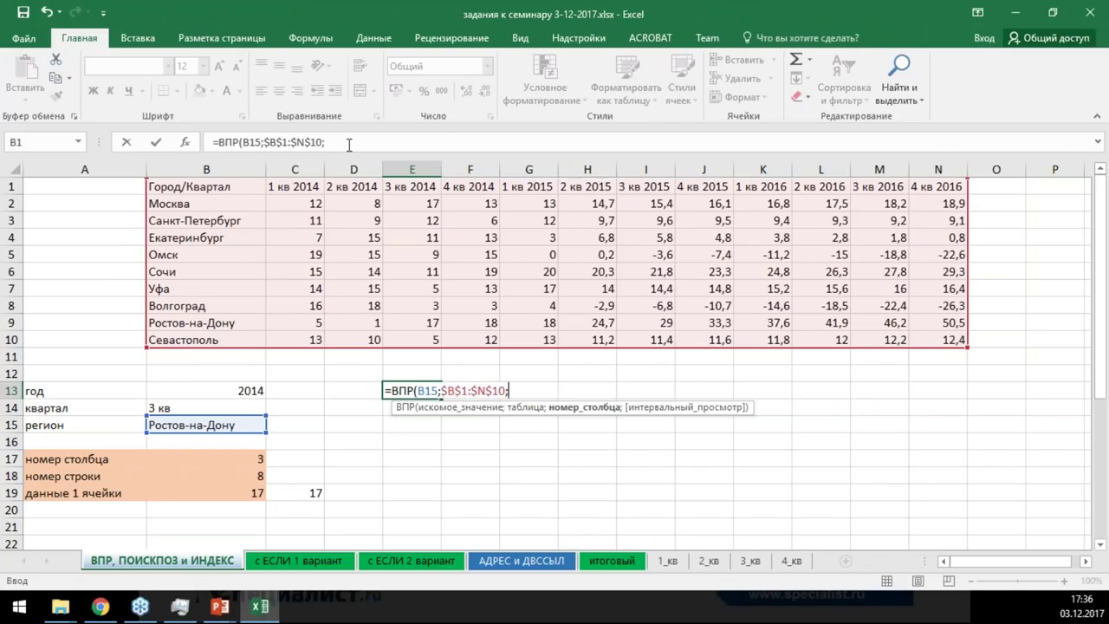
Complete the ВПР formula in E13 with column number 4 and exact match 0
{"action": "type", "text": "4;"}
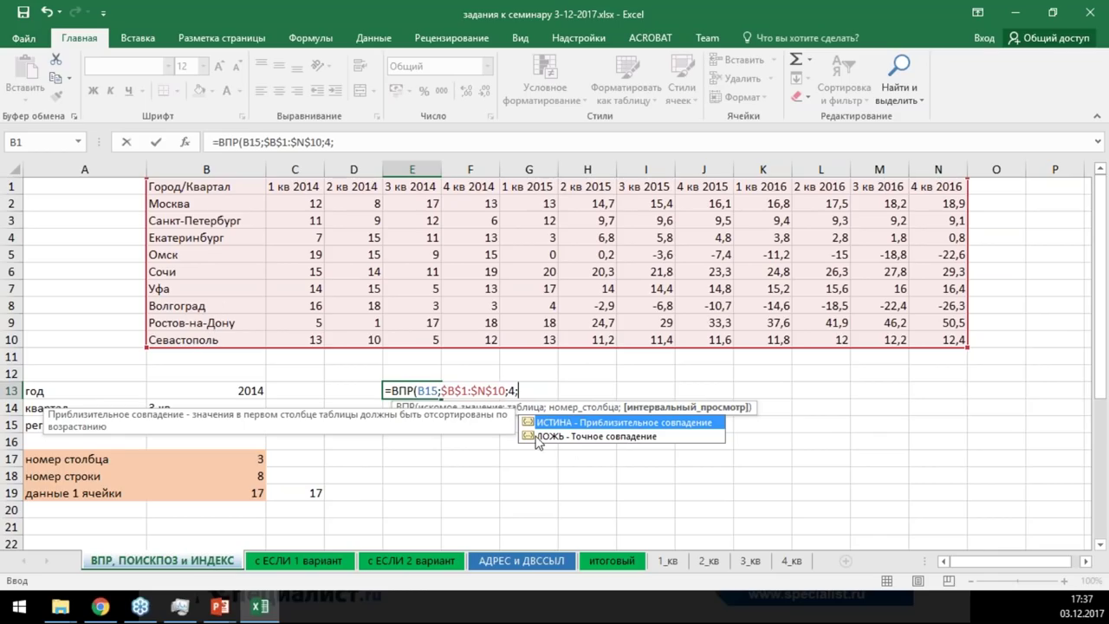
{"action": "type", "text": "0)"}
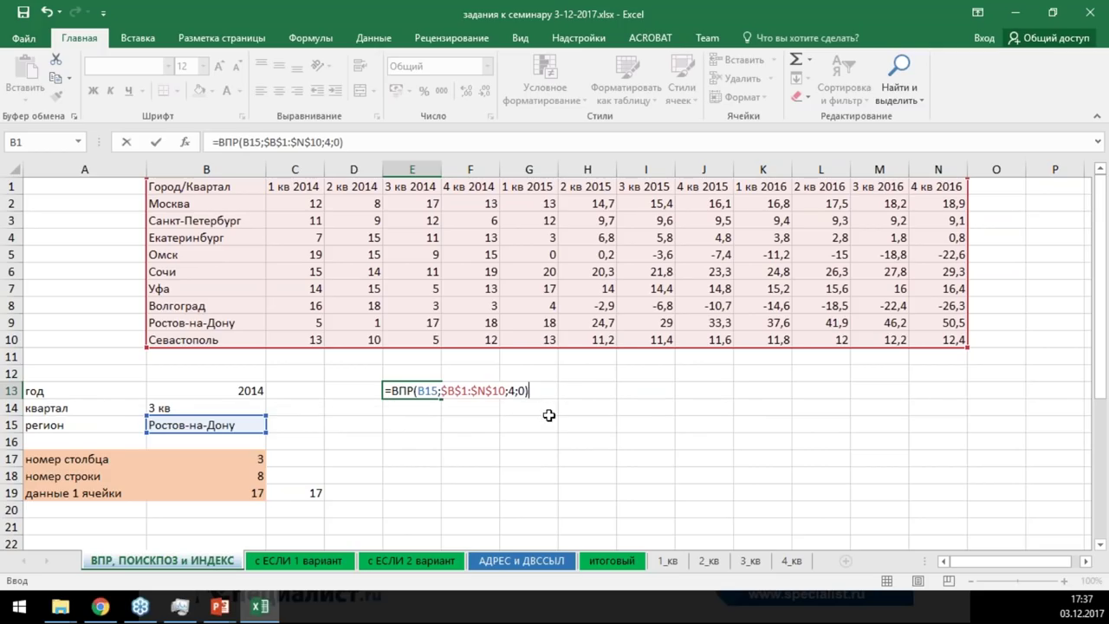
{"action": "key", "text": "ctrl+Return"}
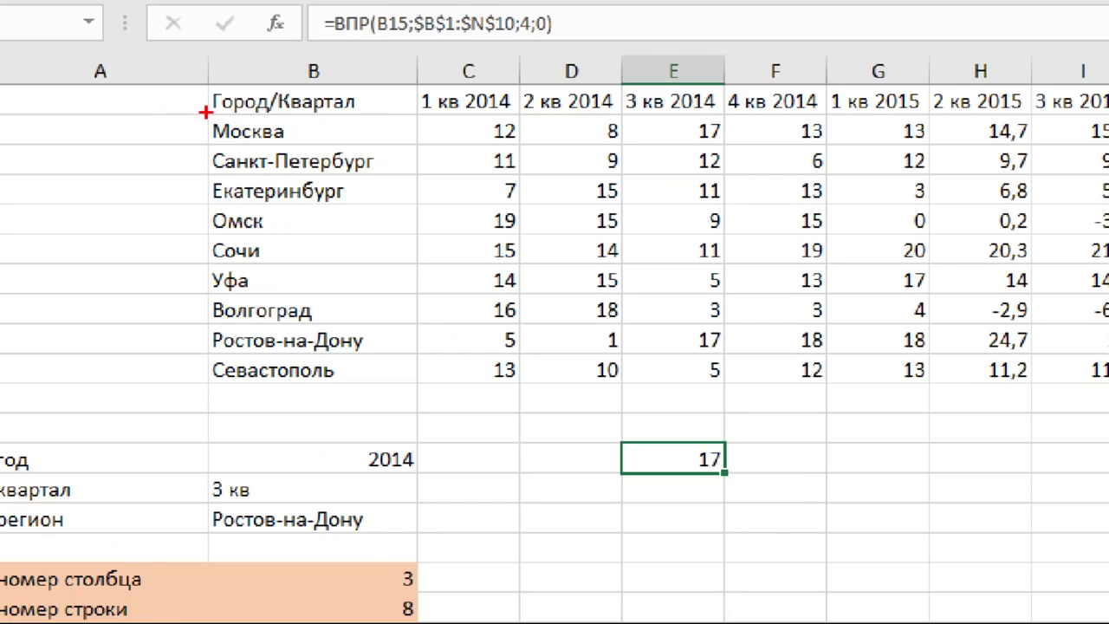
{"action": "mouse_move", "coordinate": [264, 156]}
{"action": "left_mouse_down"}
{"action": "mouse_move", "coordinate": [423, 349]}
{"action": "mouse_move", "coordinate": [422, 388]}
{"action": "left_mouse_up"}
{"action": "left_click_drag", "start_coordinate": [381, 15], "coordinate": [379, 270]}
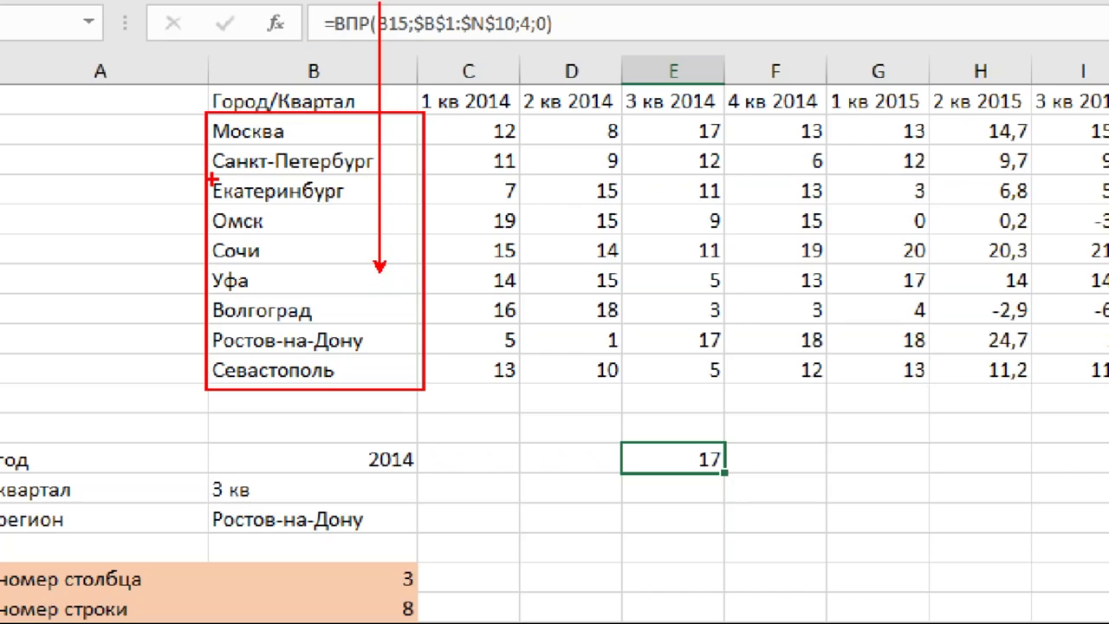
{"action": "mouse_move", "coordinate": [203, 168]}
{"action": "left_mouse_down"}
{"action": "mouse_move", "coordinate": [395, 171]}
{"action": "mouse_move", "coordinate": [262, 142]}
{"action": "mouse_move", "coordinate": [186, 169]}
{"action": "mouse_move", "coordinate": [251, 182]}
{"action": "left_mouse_up"}
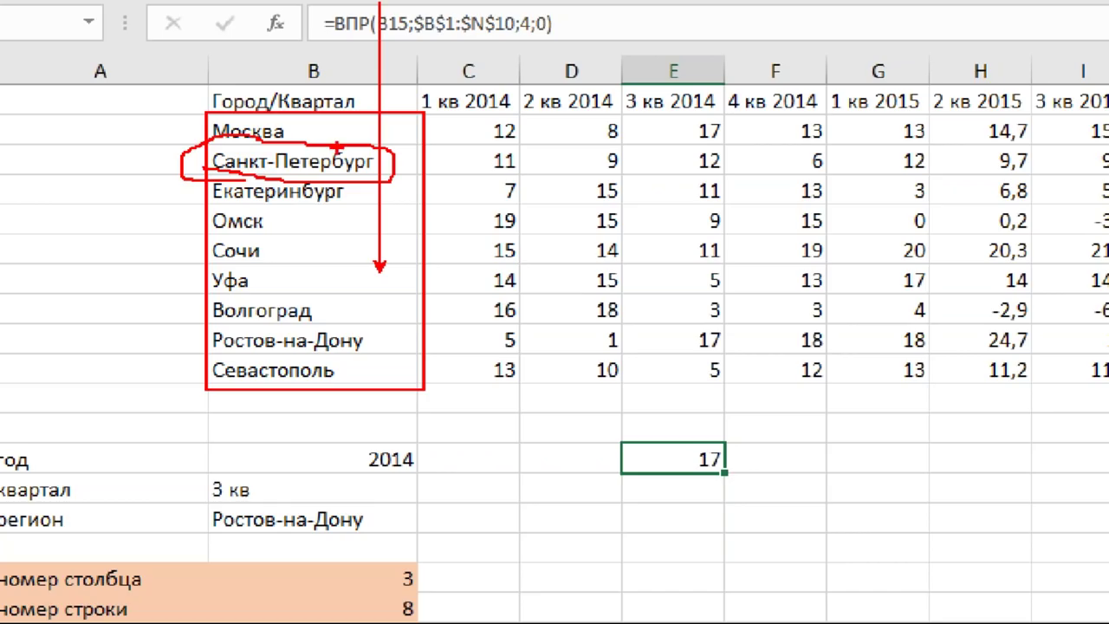
{"action": "left_click_drag", "start_coordinate": [324, 184], "coordinate": [199, 402]}
{"action": "left_click_drag", "start_coordinate": [256, 193], "coordinate": [333, 389]}
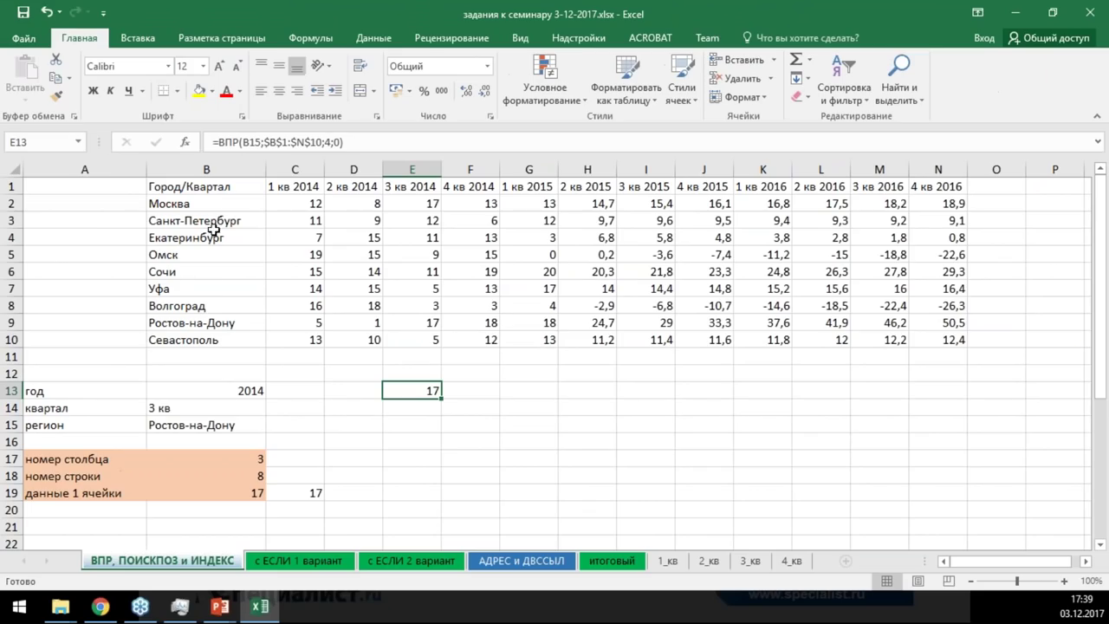
{"action": "left_click", "coordinate": [294, 162]}
Check the order of the city names in B2:B10
{"action": "left_click_drag", "start_coordinate": [213, 238], "coordinate": [221, 338]}
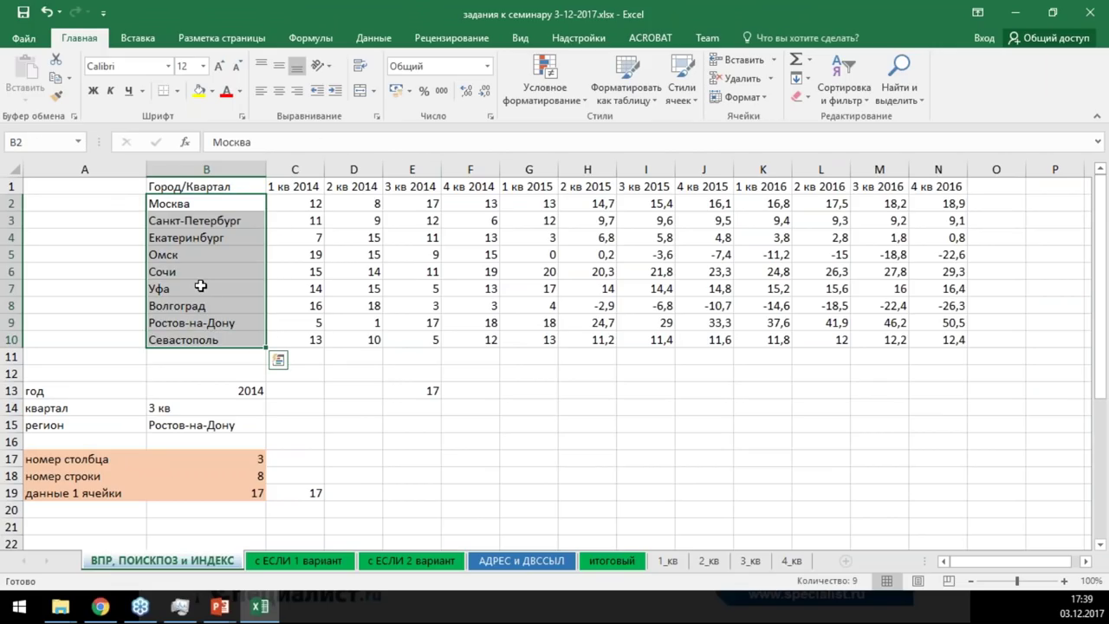
{"action": "left_click", "coordinate": [205, 235]}
{"action": "left_click", "coordinate": [215, 206]}
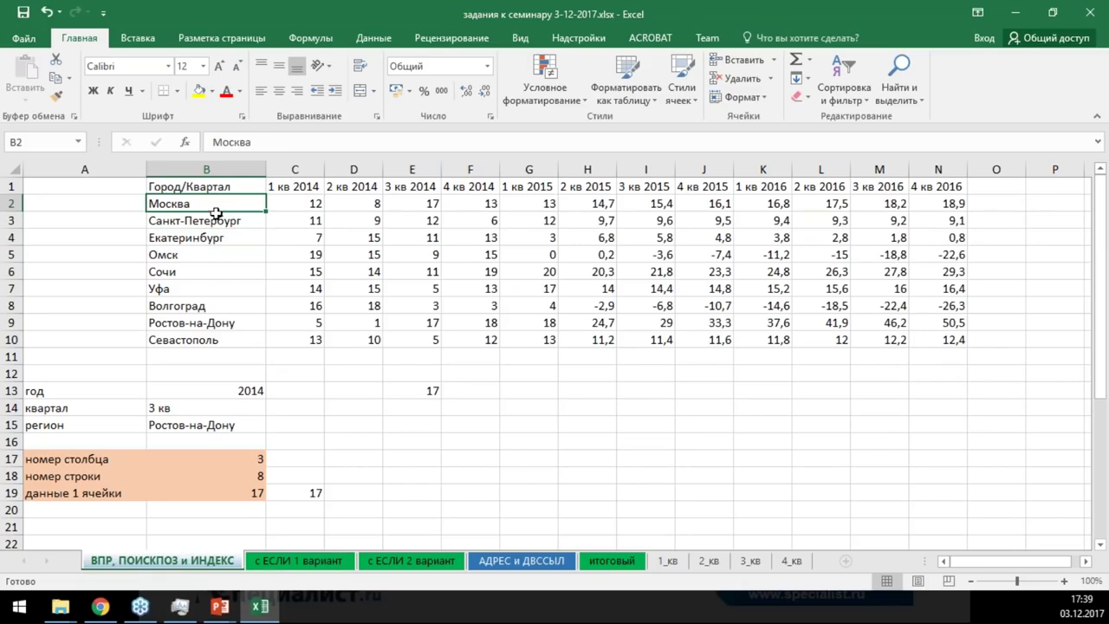
{"action": "left_click", "coordinate": [216, 222]}
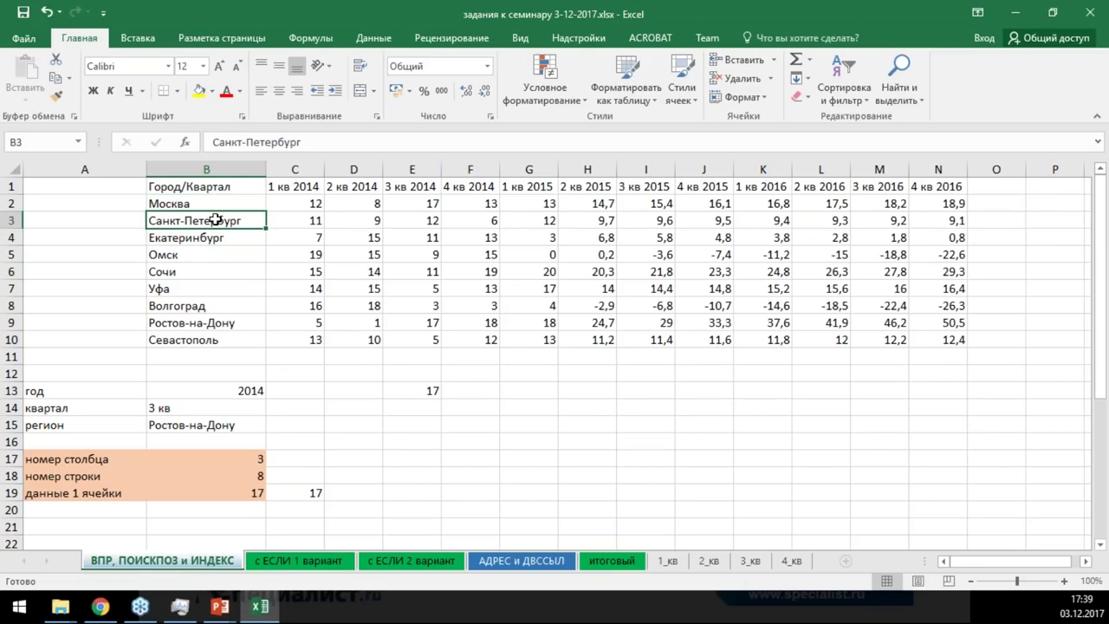
{"action": "left_click", "coordinate": [221, 205]}
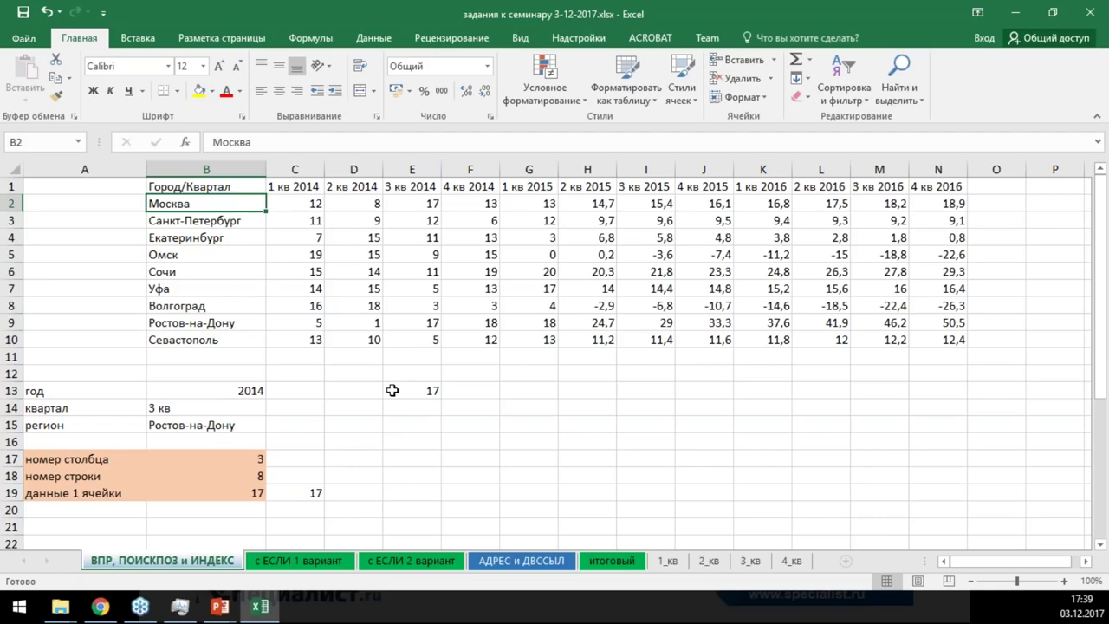
Change the ВПР formula in E13 to column number 1 and approximate match 1, and compare it with the city list
{"action": "left_click", "coordinate": [419, 391]}
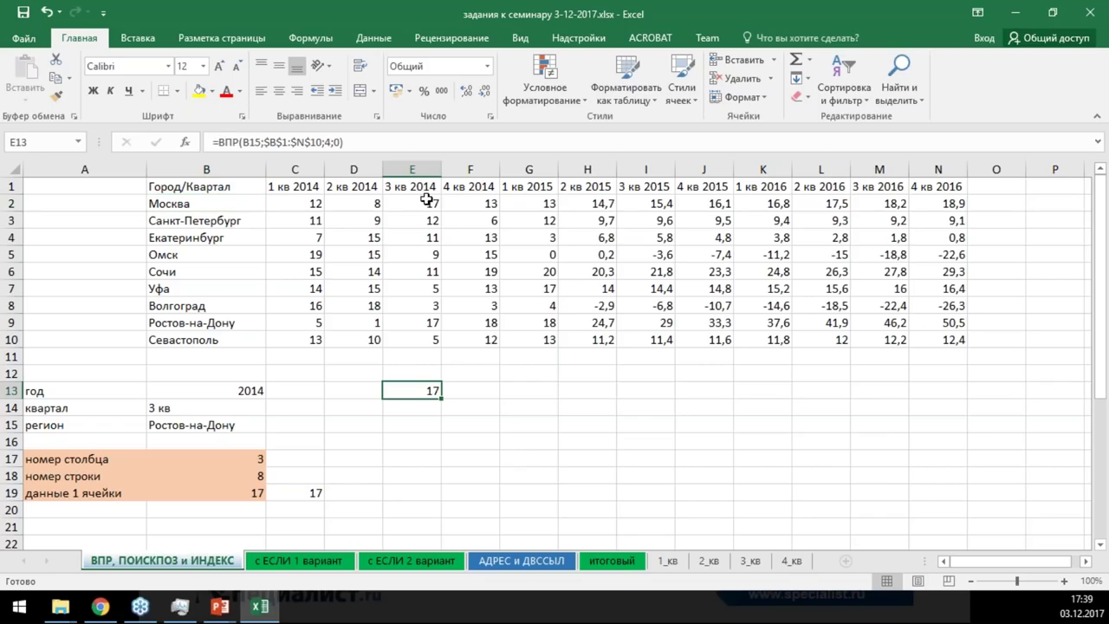
{"action": "left_click", "coordinate": [335, 141]}
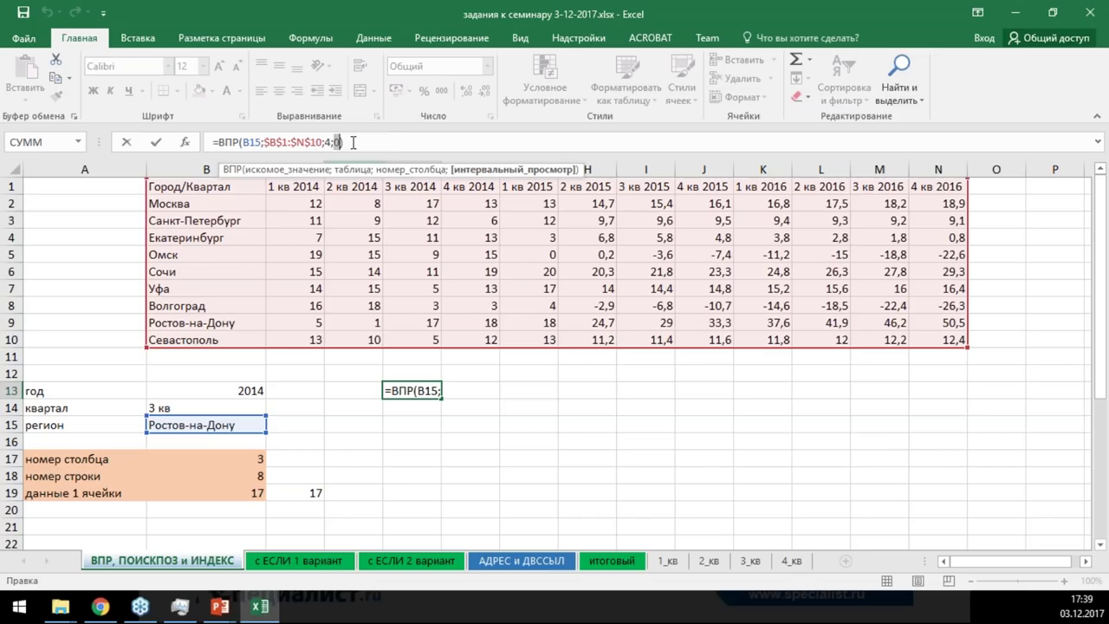
{"action": "type", "text": "1"}
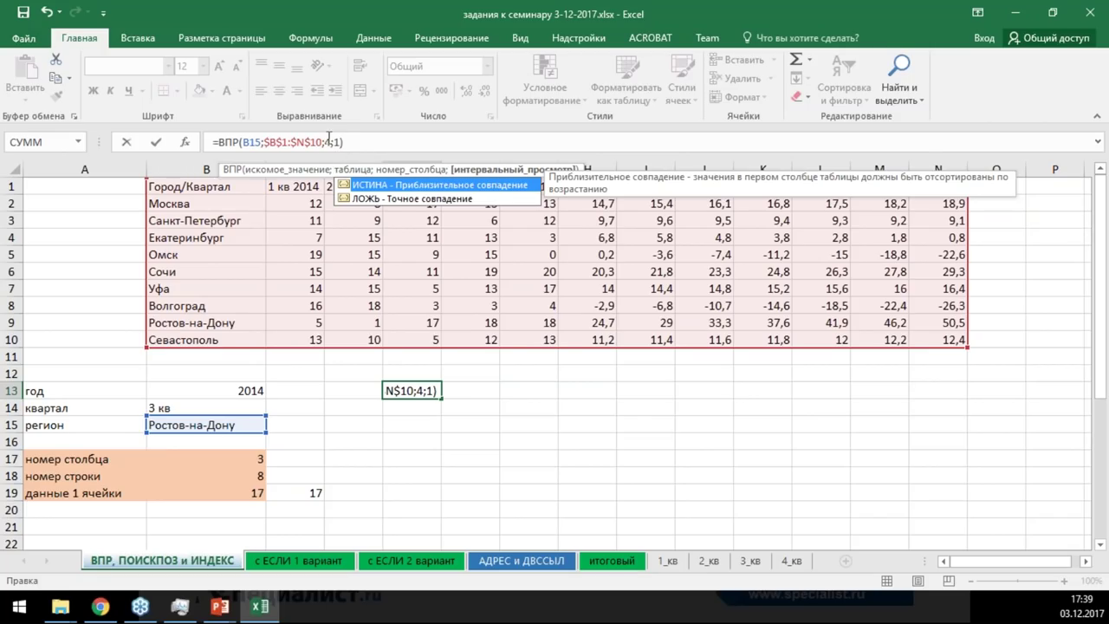
{"action": "left_click", "coordinate": [328, 142]}
{"action": "key", "text": "BackSpace"}
{"action": "type", "text": "1"}
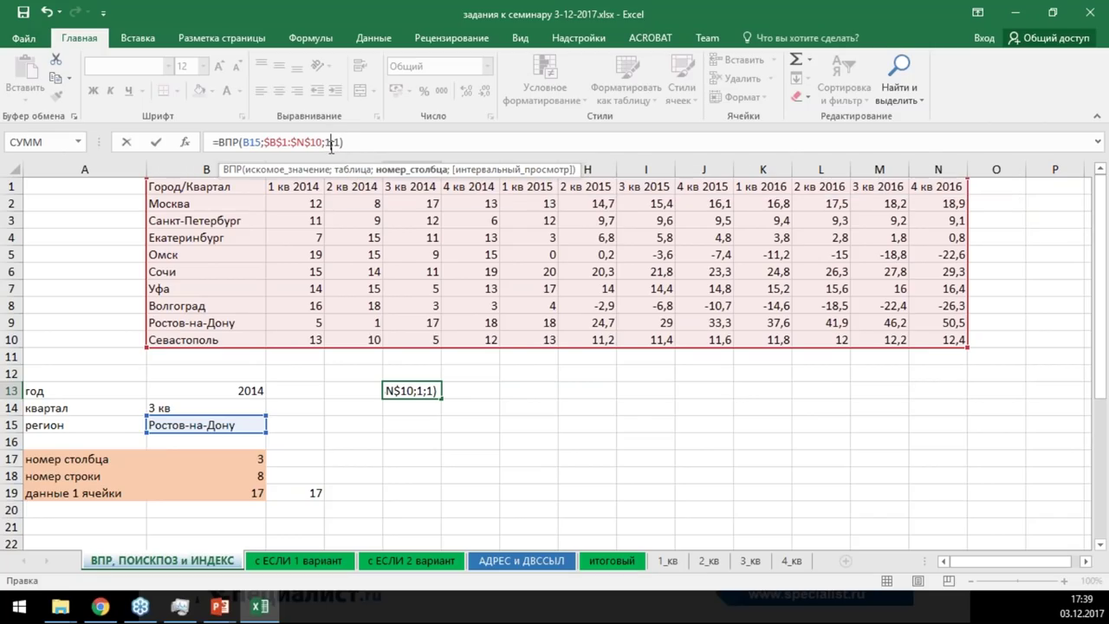
{"action": "key", "text": "Return"}
{"action": "left_click", "coordinate": [406, 393]}
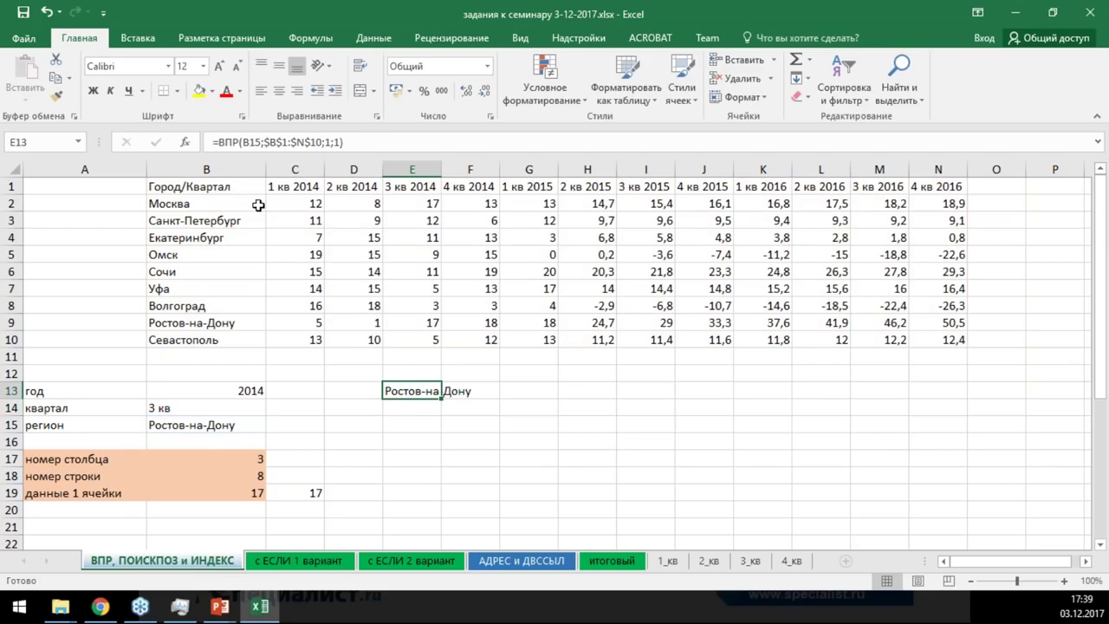
{"action": "left_click", "coordinate": [235, 205]}
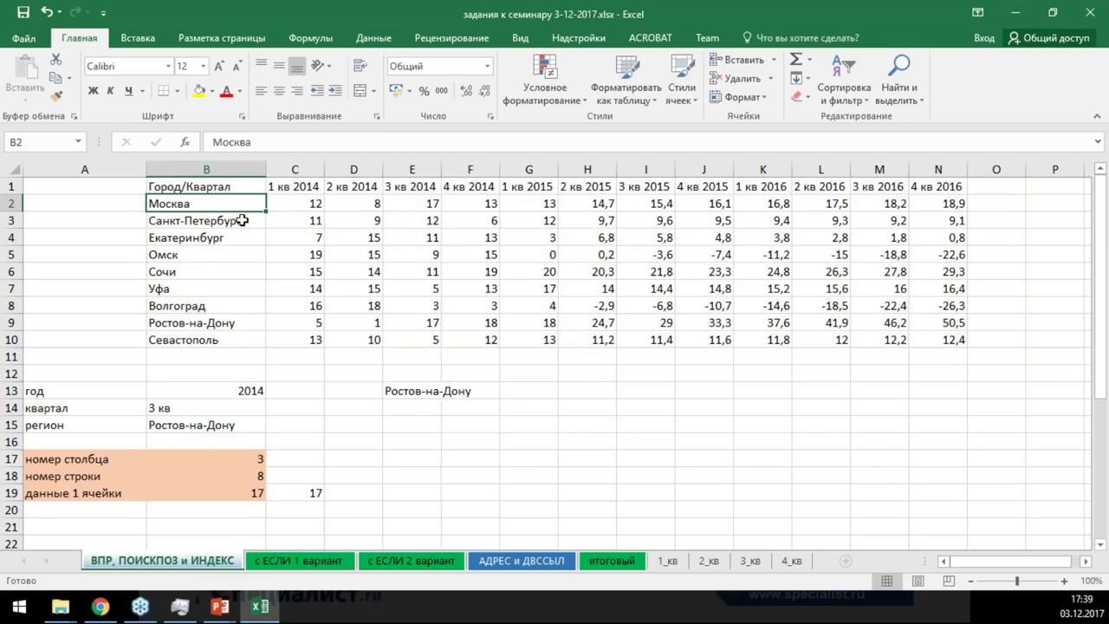
{"action": "left_click", "coordinate": [242, 344]}
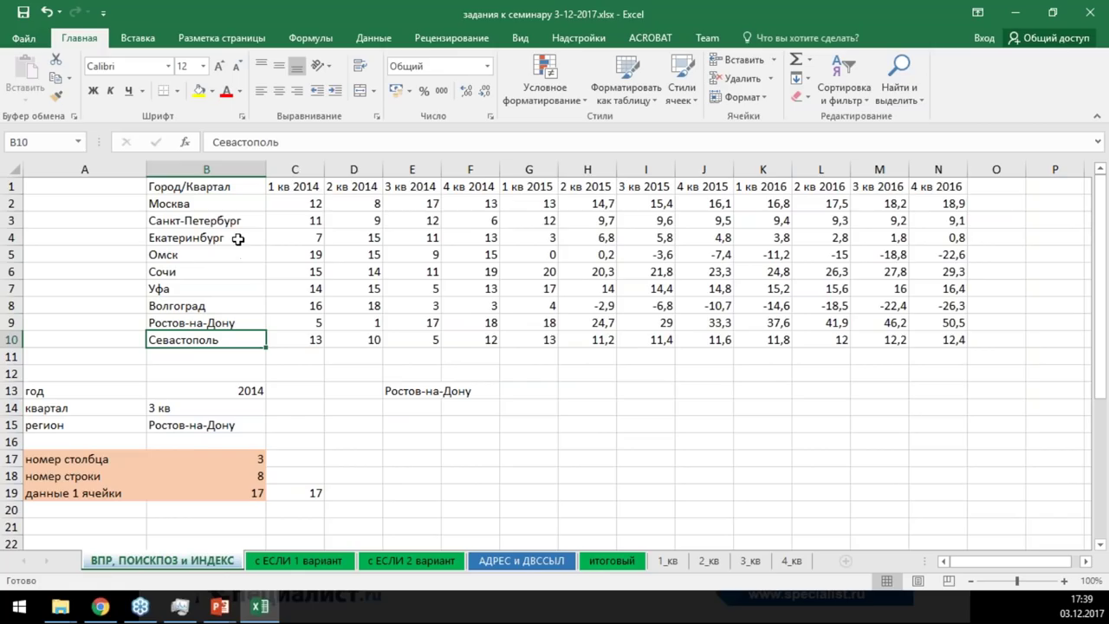
Set the ВПР formula in E13 to column number 4 and exact match 0, and check it against the 3 кв 2014 column
{"action": "left_click", "coordinate": [414, 390]}
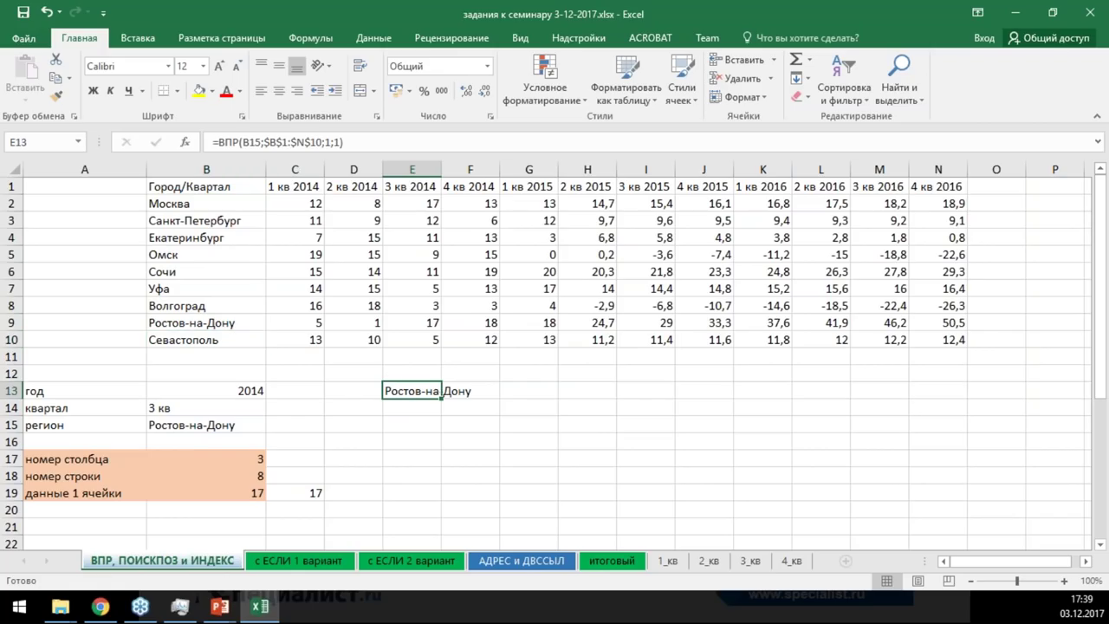
{"action": "left_click", "coordinate": [339, 142]}
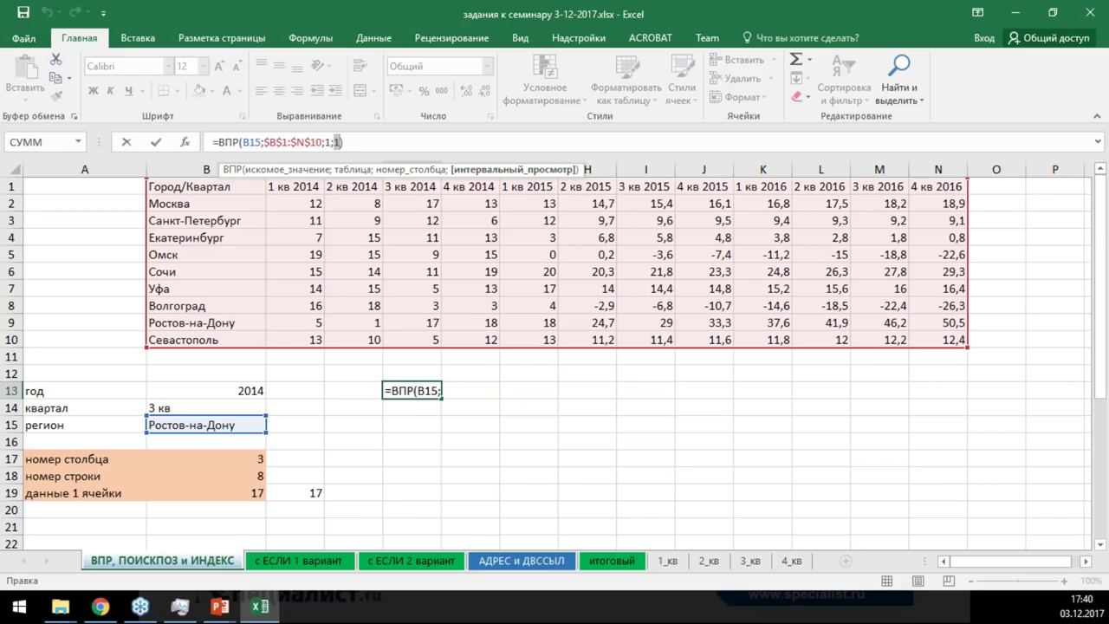
{"action": "left_click", "coordinate": [328, 142]}
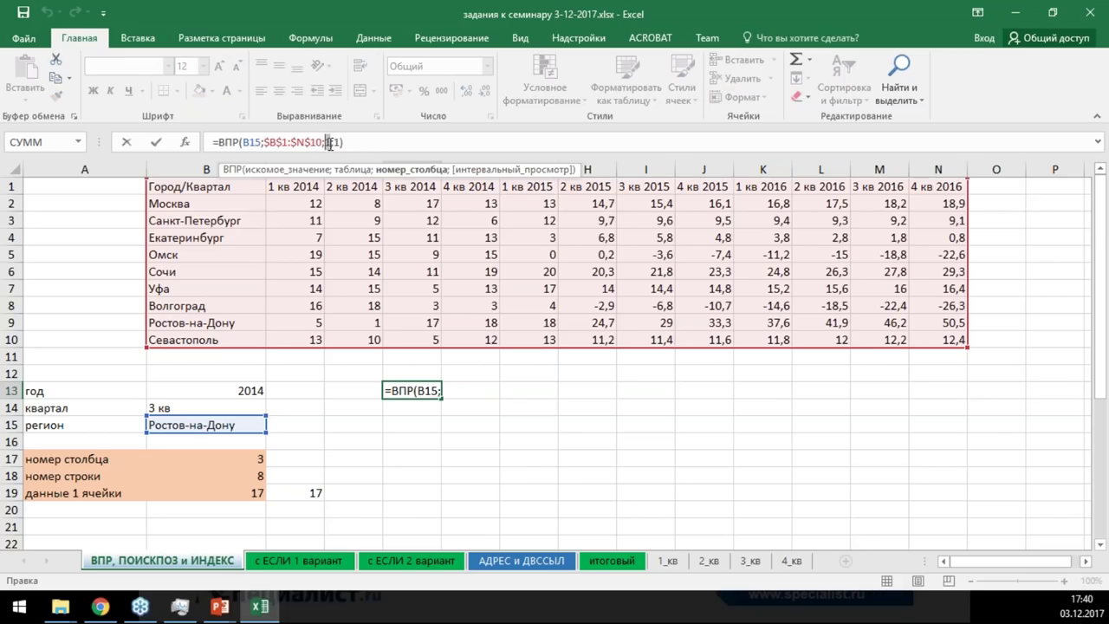
{"action": "type", "text": "4"}
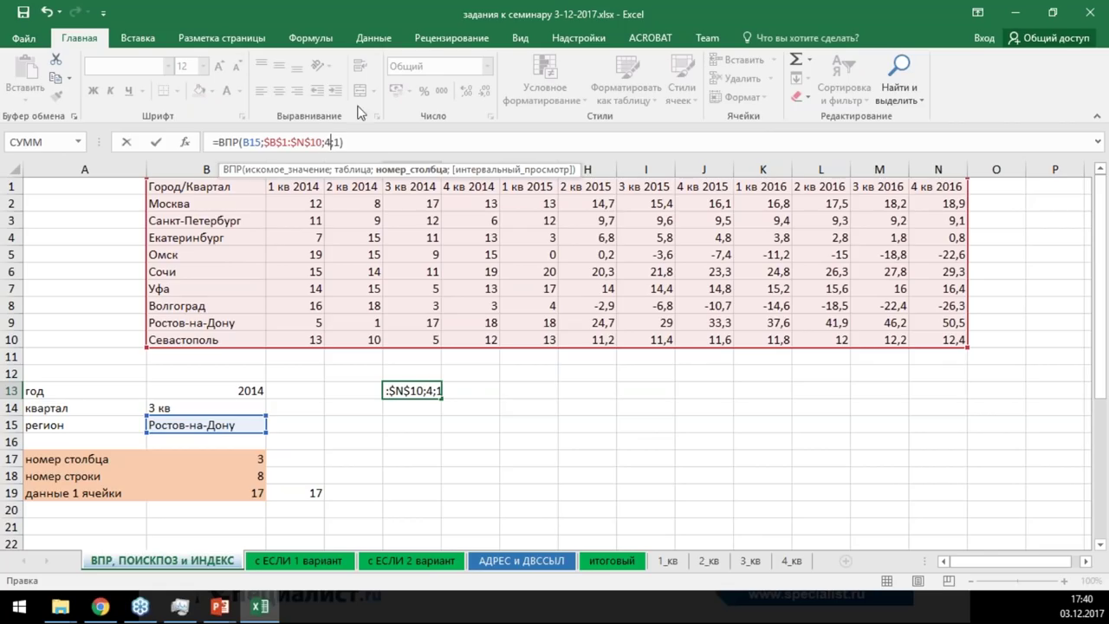
{"action": "double_click", "coordinate": [340, 142]}
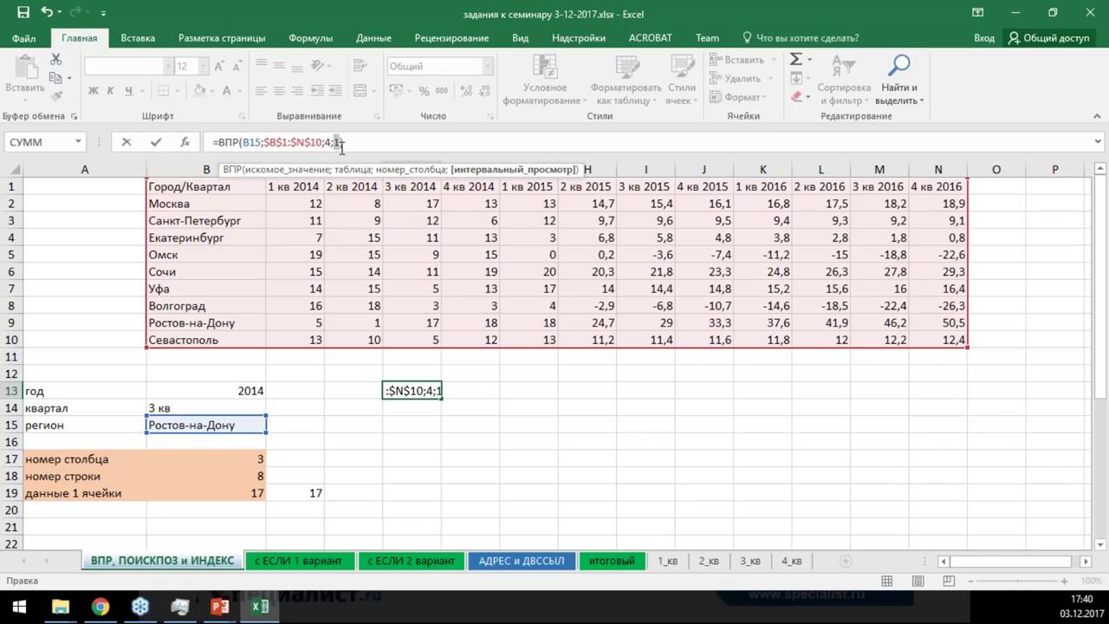
{"action": "type", "text": "0"}
{"action": "key", "text": "Return"}
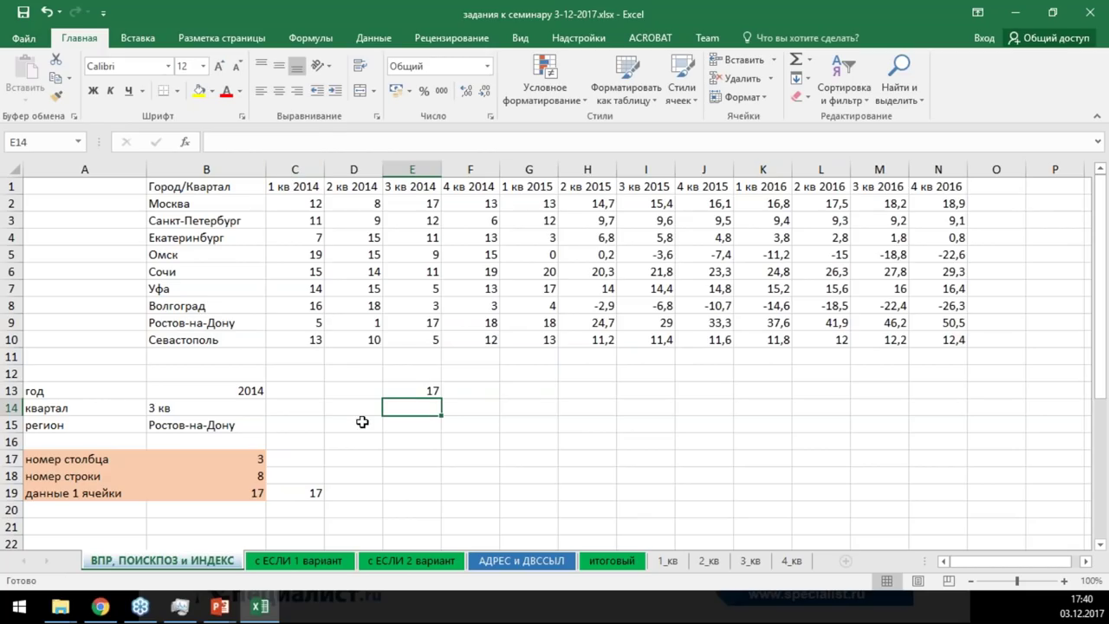
{"action": "left_click", "coordinate": [426, 391]}
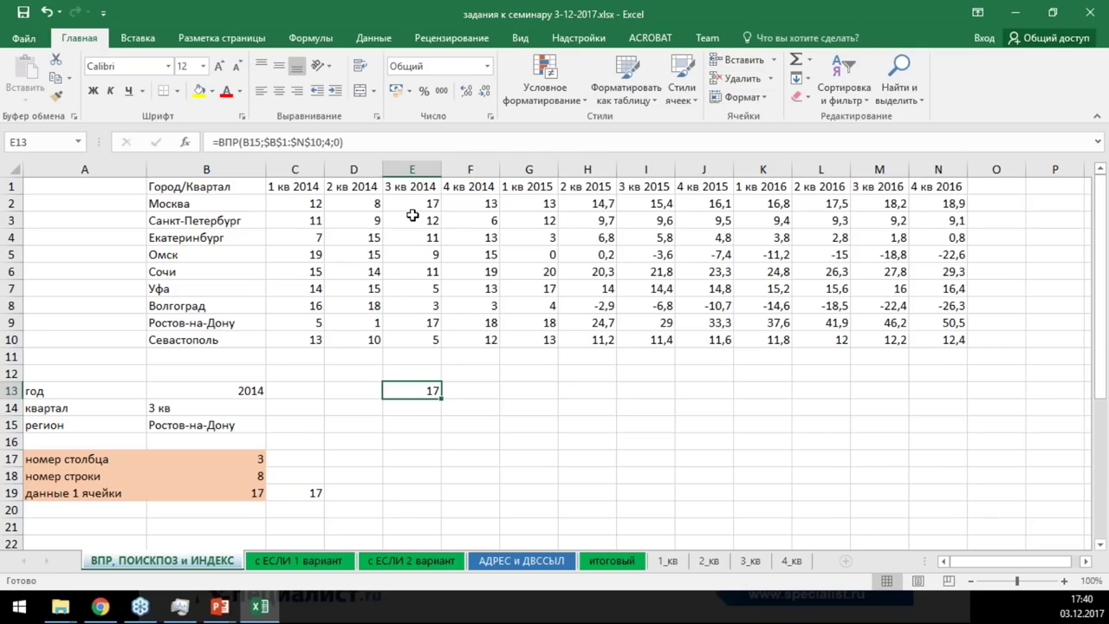
{"action": "left_click_drag", "start_coordinate": [412, 186], "coordinate": [417, 341]}
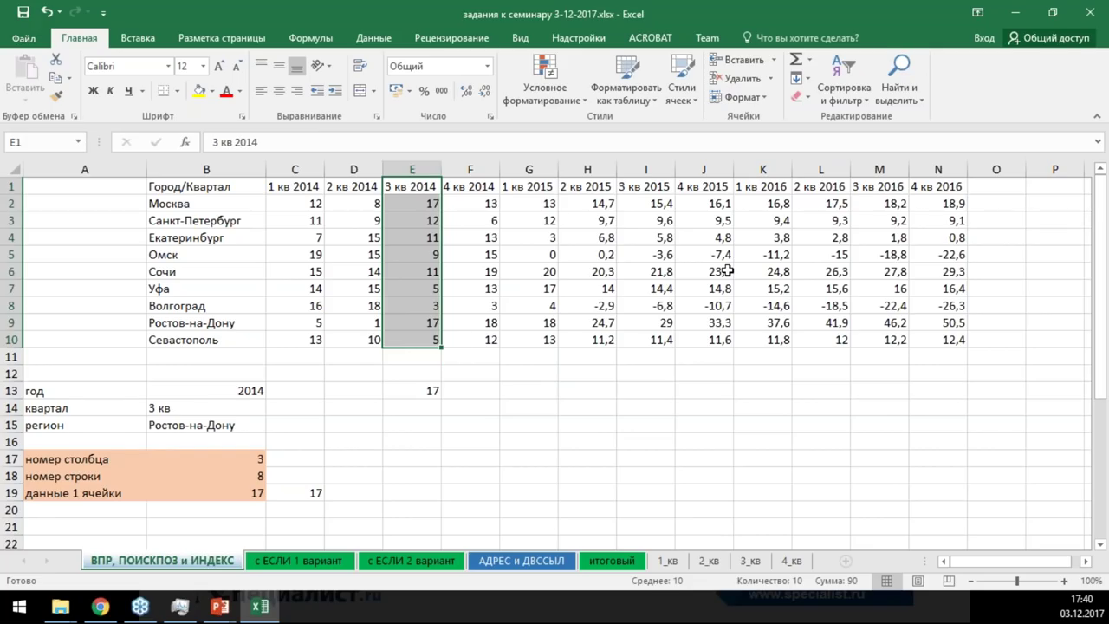
Choose 4 кв as the quarter in B14 and 2015 as the year in B13, and check the ВПР formula in E13
{"action": "left_click", "coordinate": [214, 414]}
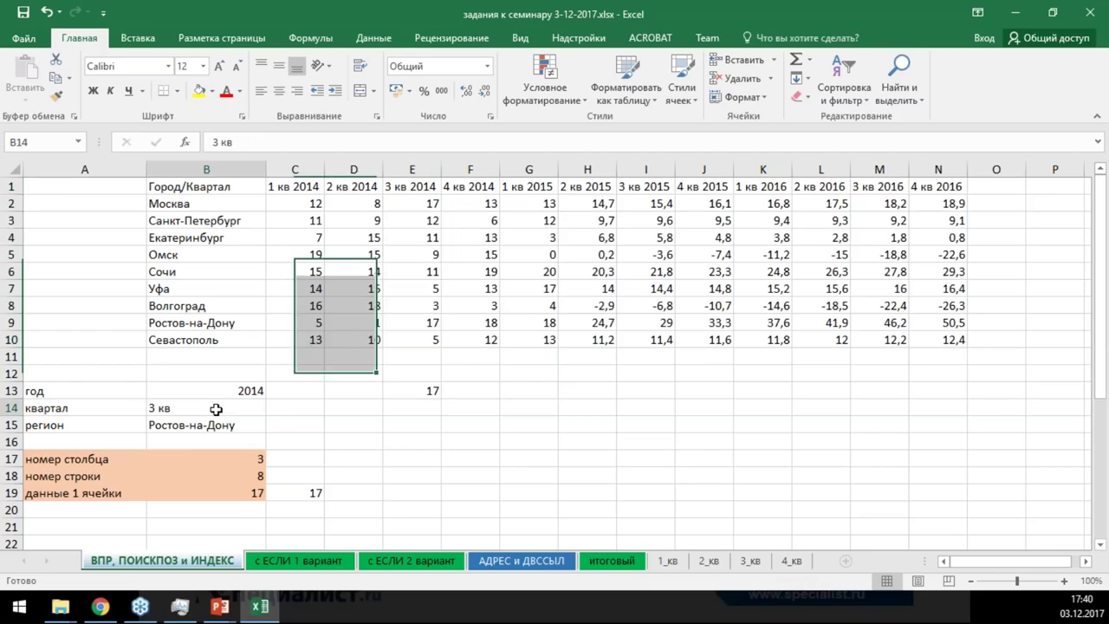
{"action": "left_click", "coordinate": [271, 414]}
{"action": "left_click", "coordinate": [208, 461]}
{"action": "left_click", "coordinate": [260, 392]}
{"action": "left_click", "coordinate": [273, 392]}
{"action": "left_click", "coordinate": [173, 417]}
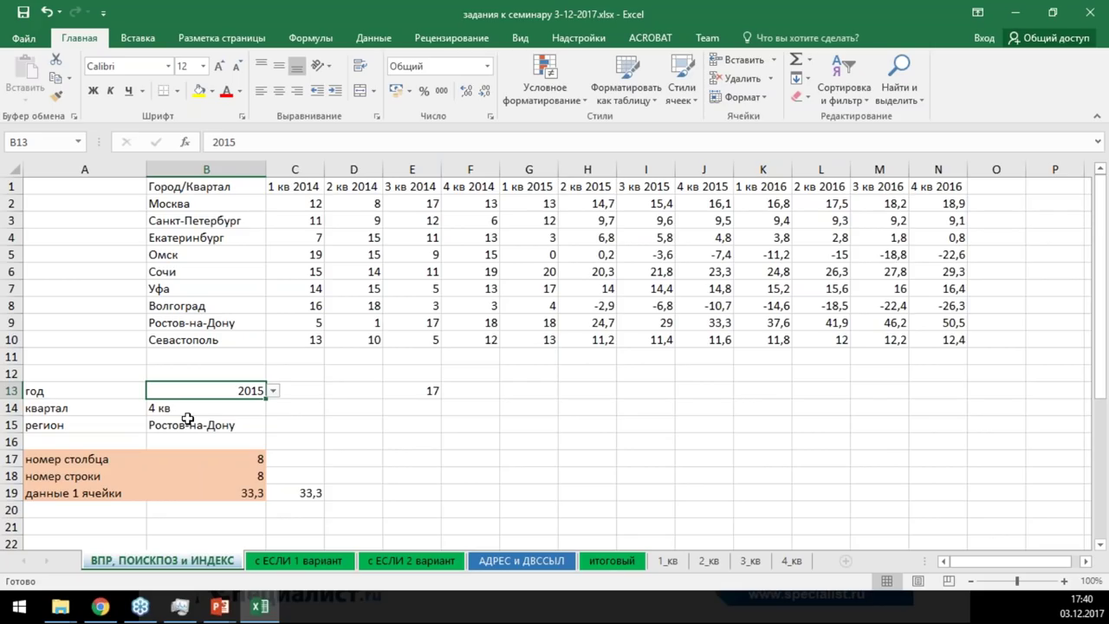
{"action": "left_click", "coordinate": [421, 390]}
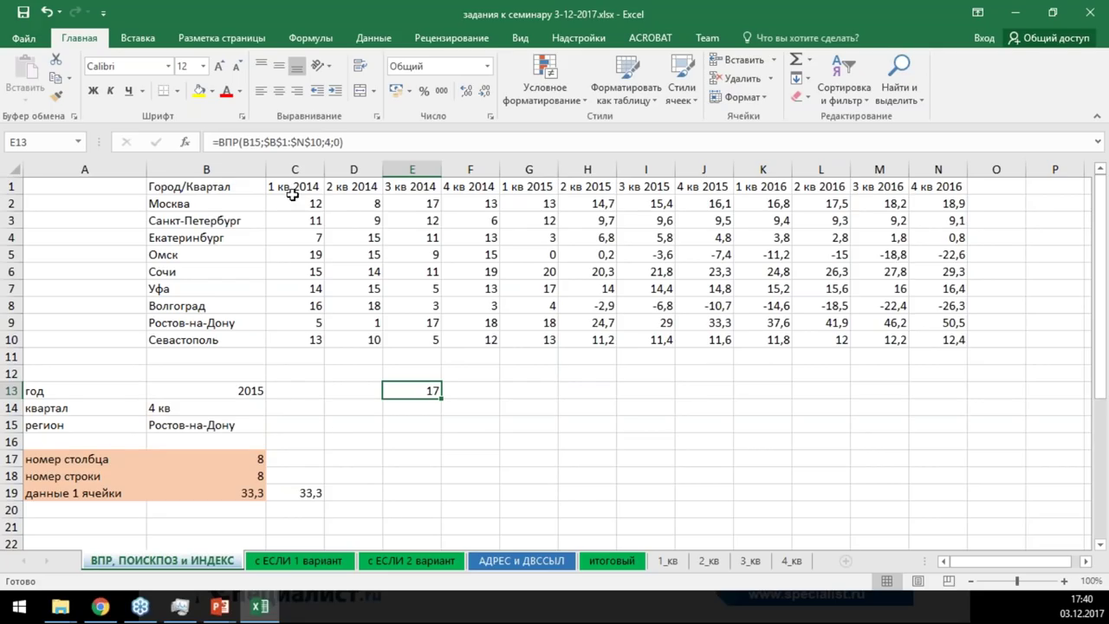
Copy the 1 кв 2015 heading from G1 into cell G13
{"action": "left_click_drag", "start_coordinate": [293, 189], "coordinate": [949, 183]}
{"action": "left_click", "coordinate": [596, 397]}
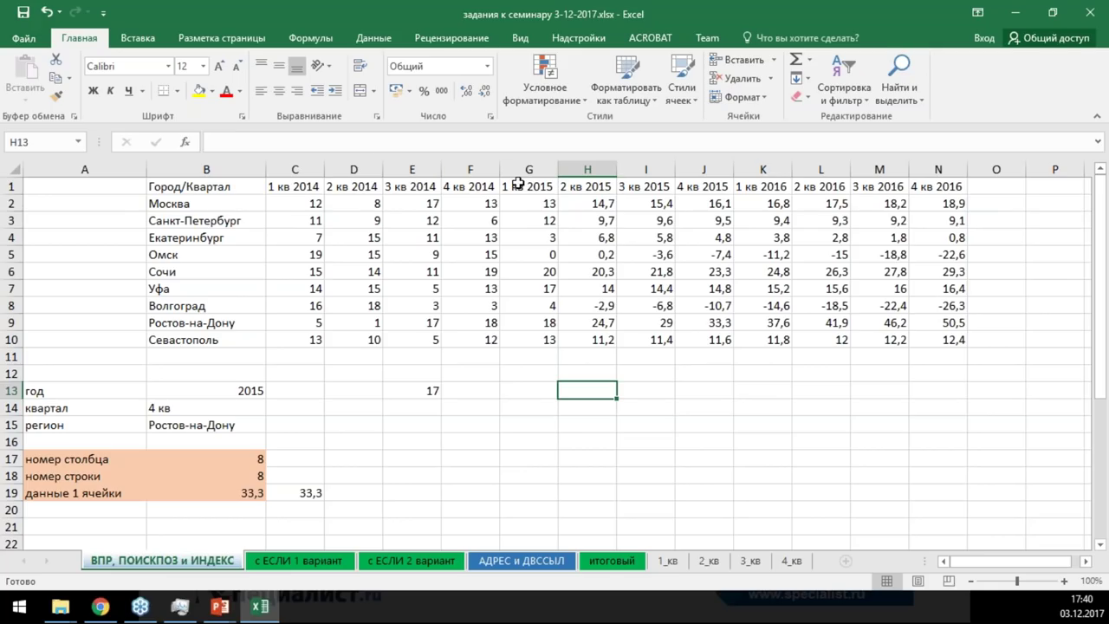
{"action": "left_click", "coordinate": [517, 188]}
{"action": "key", "text": "ctrl+c"}
{"action": "left_click", "coordinate": [535, 391]}
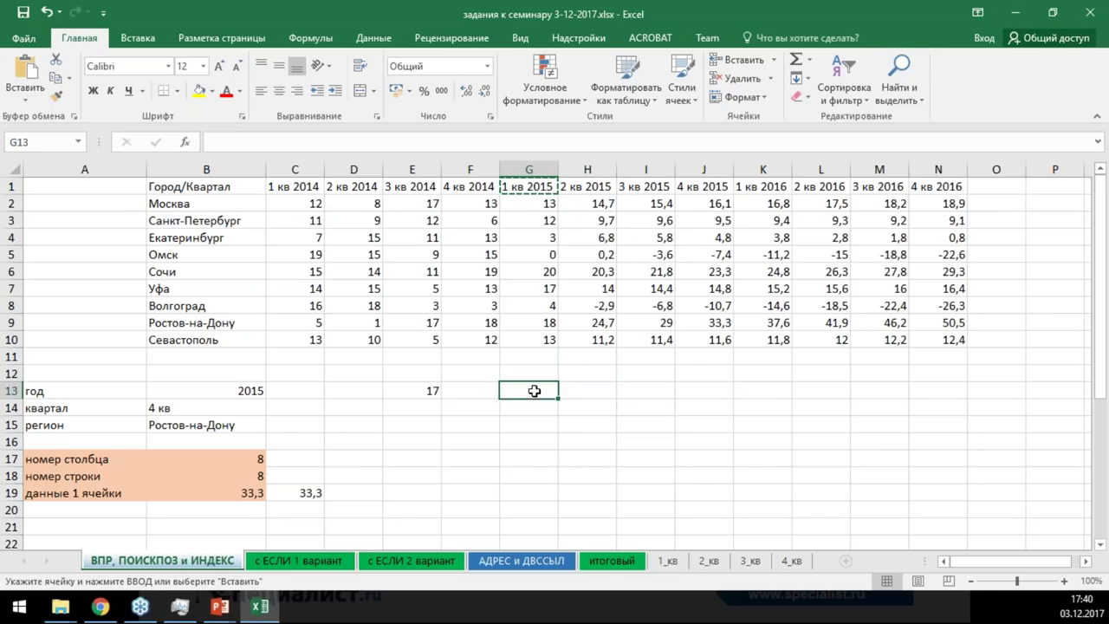
{"action": "key", "text": "ctrl+v"}
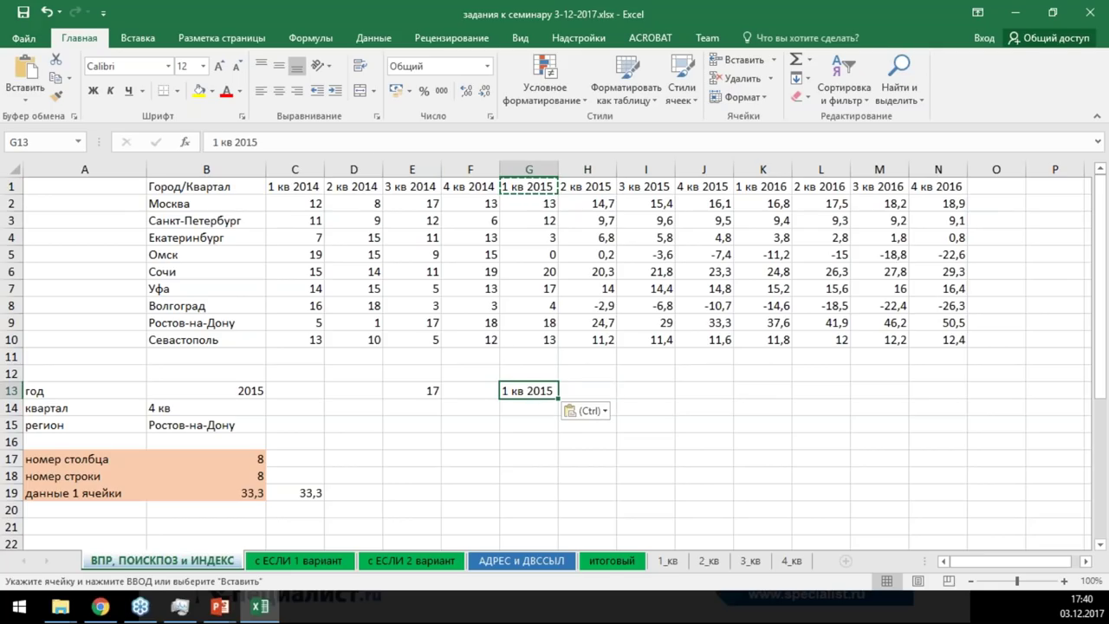
Start a ПОИСКПОЗ formula in H13 with G13 as the lookup value
{"action": "left_click_drag", "start_coordinate": [292, 184], "coordinate": [939, 185]}
{"action": "left_click", "coordinate": [587, 390]}
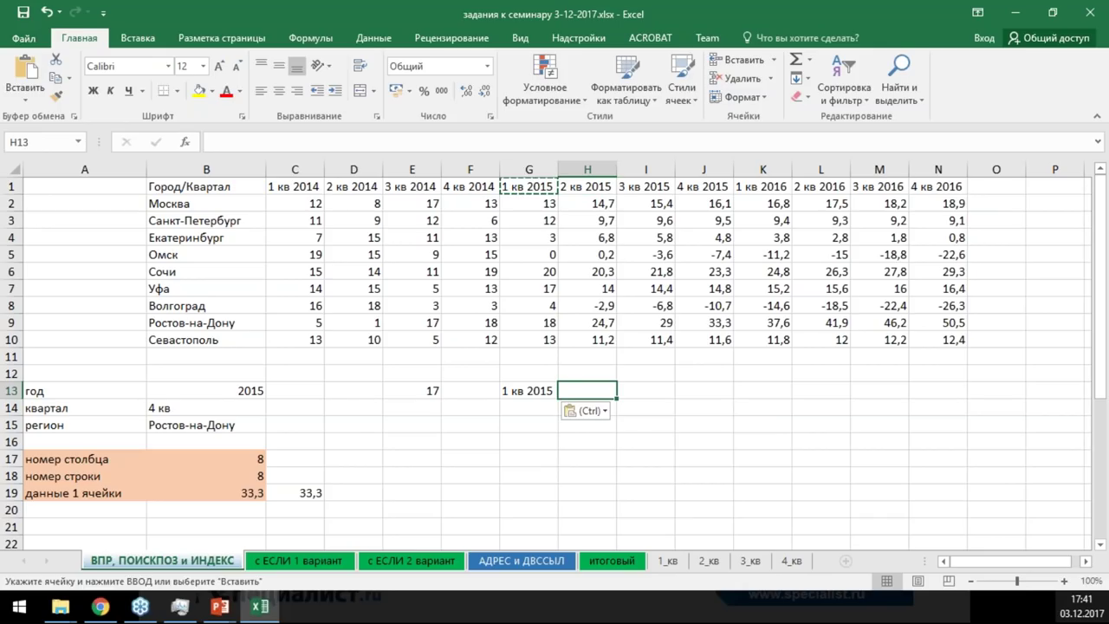
{"action": "key", "text": "F2"}
{"action": "type", "text": "=пои"}
{"action": "key", "text": "Down"}
{"action": "key", "text": "Tab"}
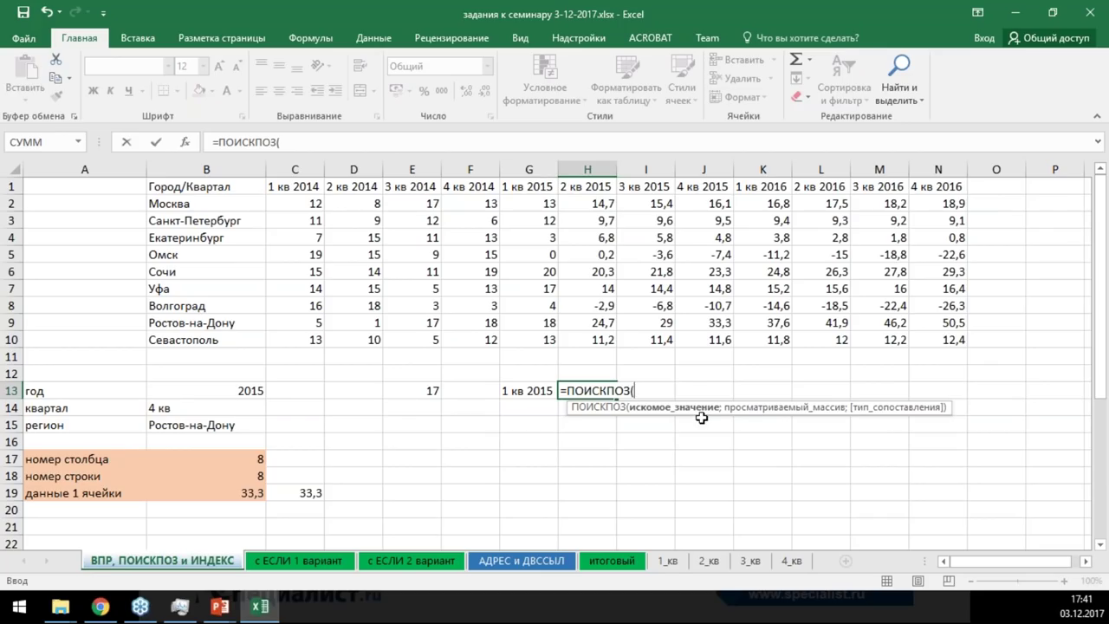
{"action": "left_click", "coordinate": [526, 392]}
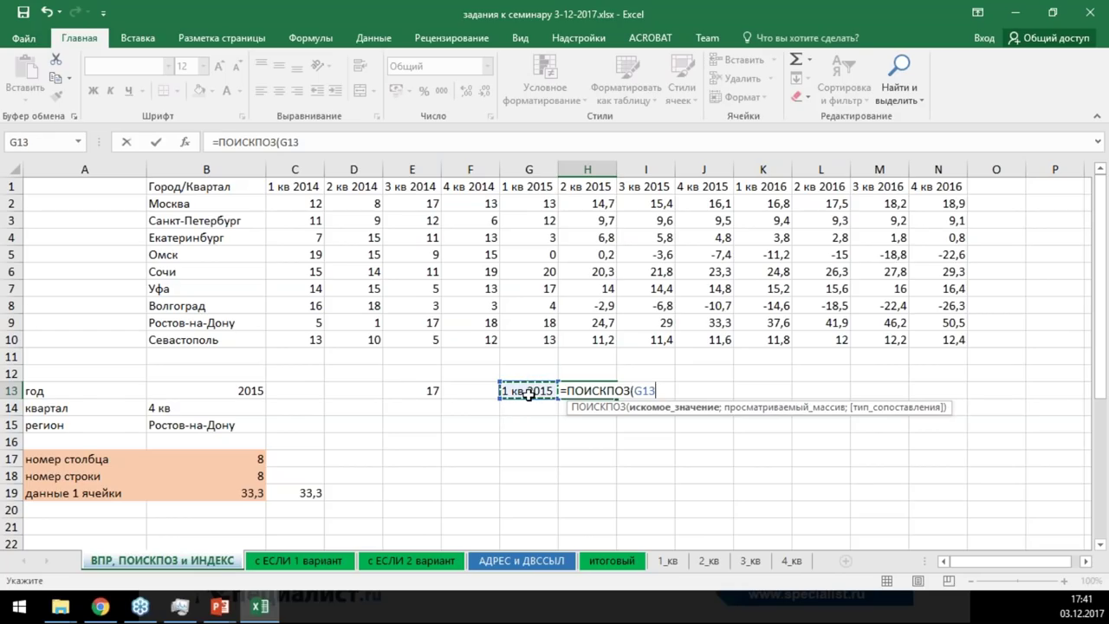
{"action": "type", "text": ";"}
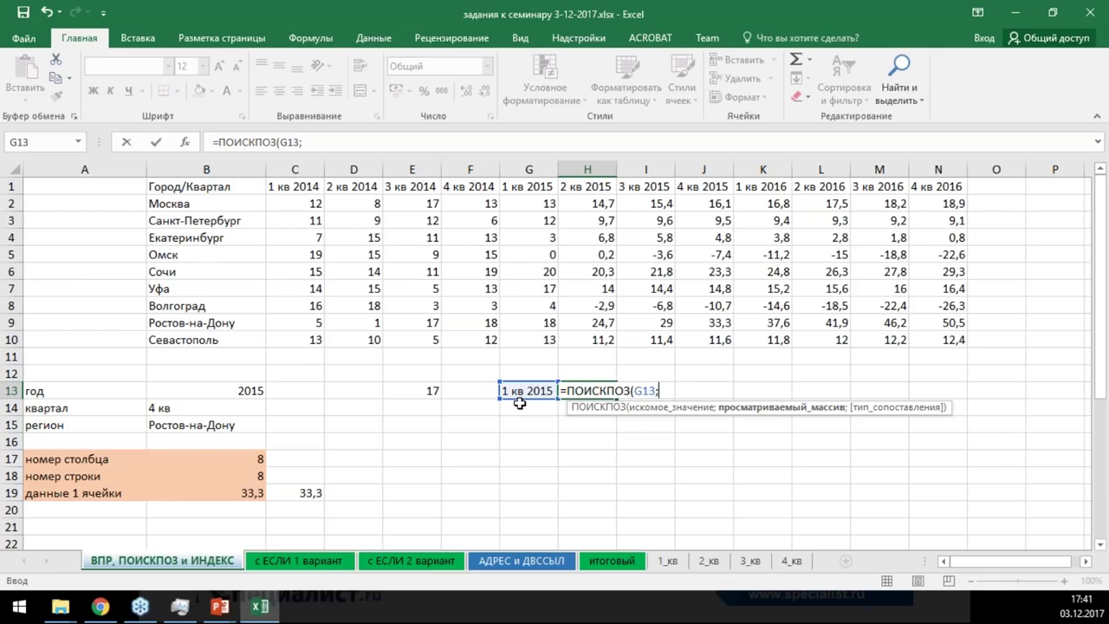
Complete the ПОИСКПОЗ formula in H13 with the range C1:N1 and exact match 0, and check it against the quarter headings
{"action": "left_click", "coordinate": [278, 185]}
{"action": "left_click_drag", "start_coordinate": [278, 184], "coordinate": [940, 178]}
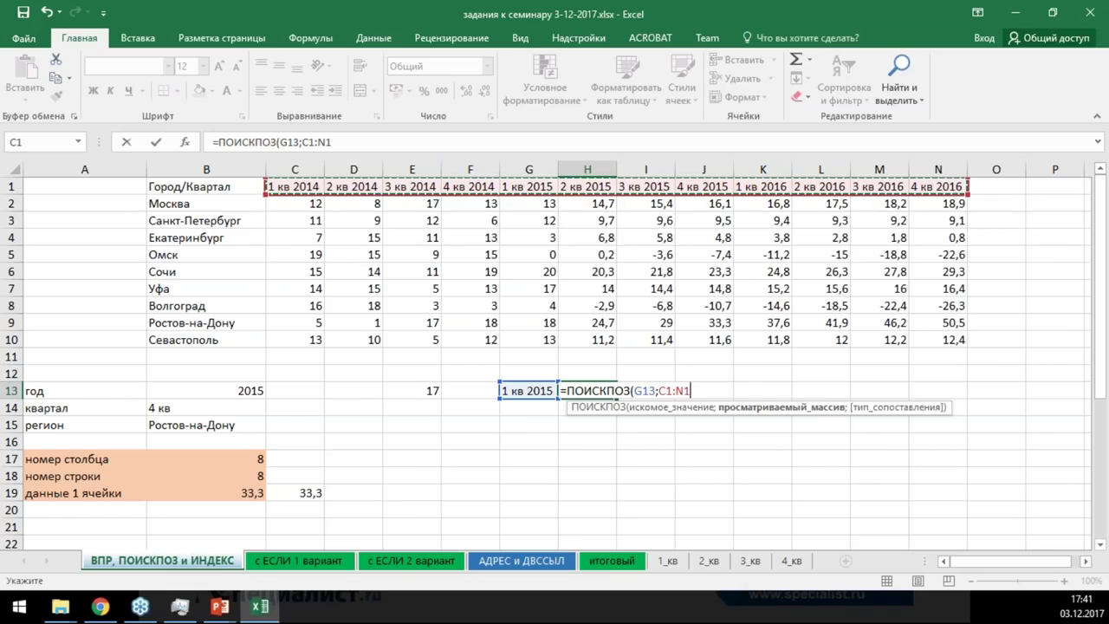
{"action": "type", "text": ";"}
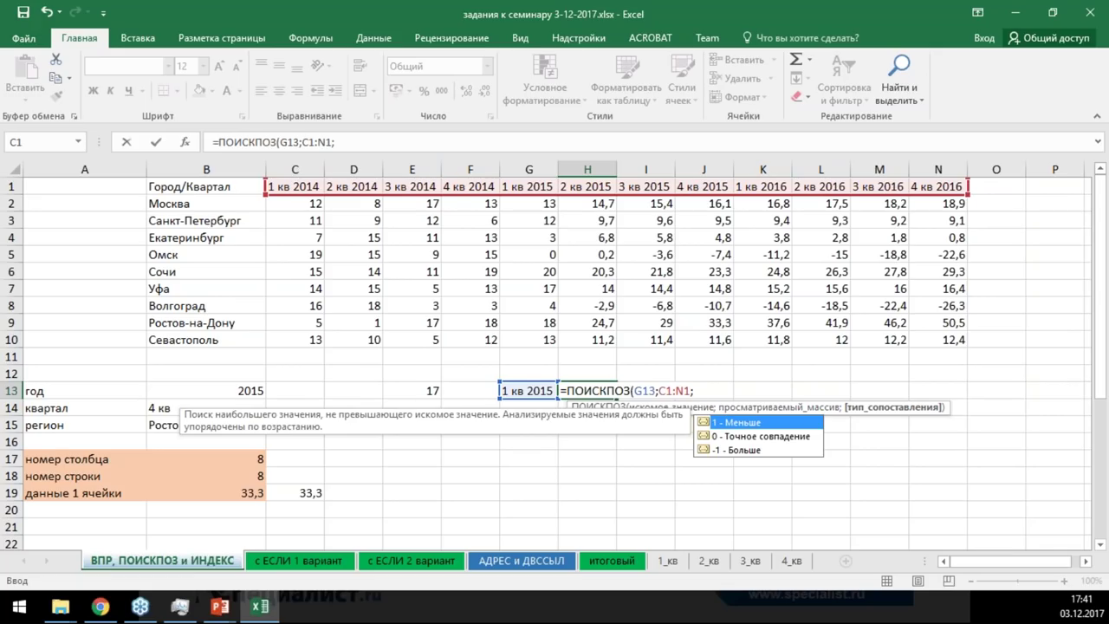
{"action": "type", "text": "0"}
{"action": "key", "text": "ctrl+Return"}
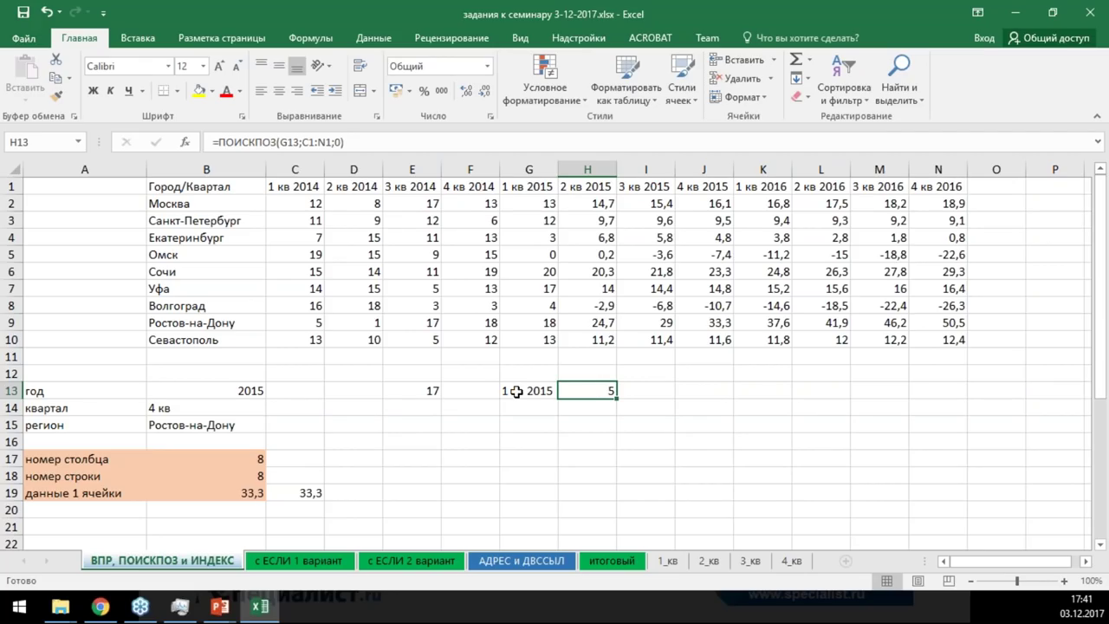
{"action": "left_click_drag", "start_coordinate": [277, 184], "coordinate": [970, 189]}
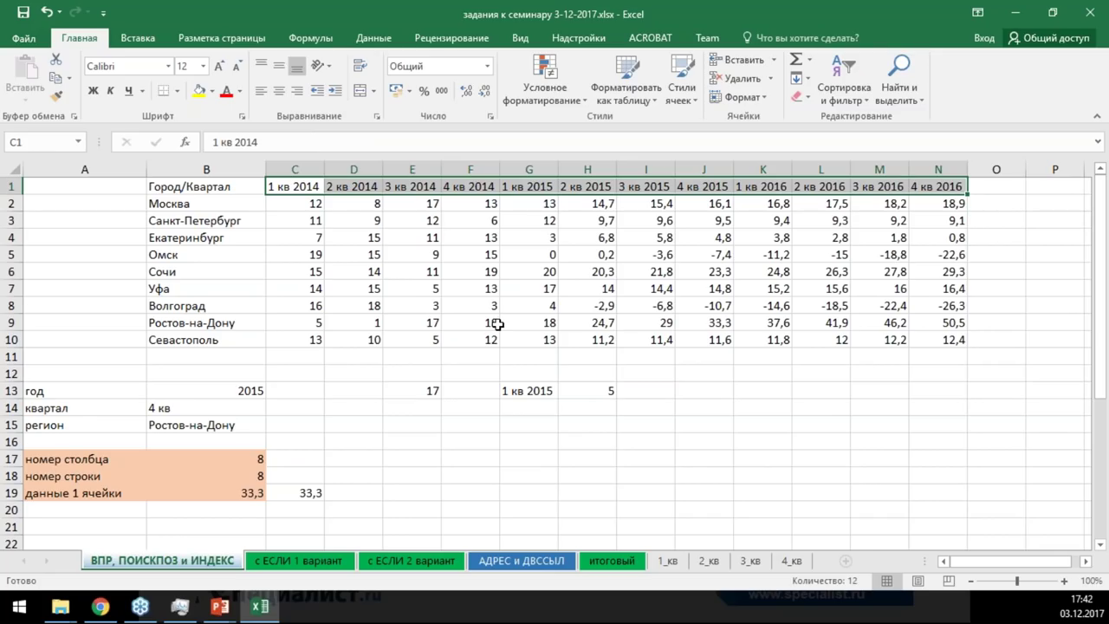
Compare the table range of the ВПР formula in E13 and extend the ПОИСКПОЗ range in H13 to B1:N1
{"action": "left_click", "coordinate": [419, 389]}
{"action": "left_click", "coordinate": [506, 390]}
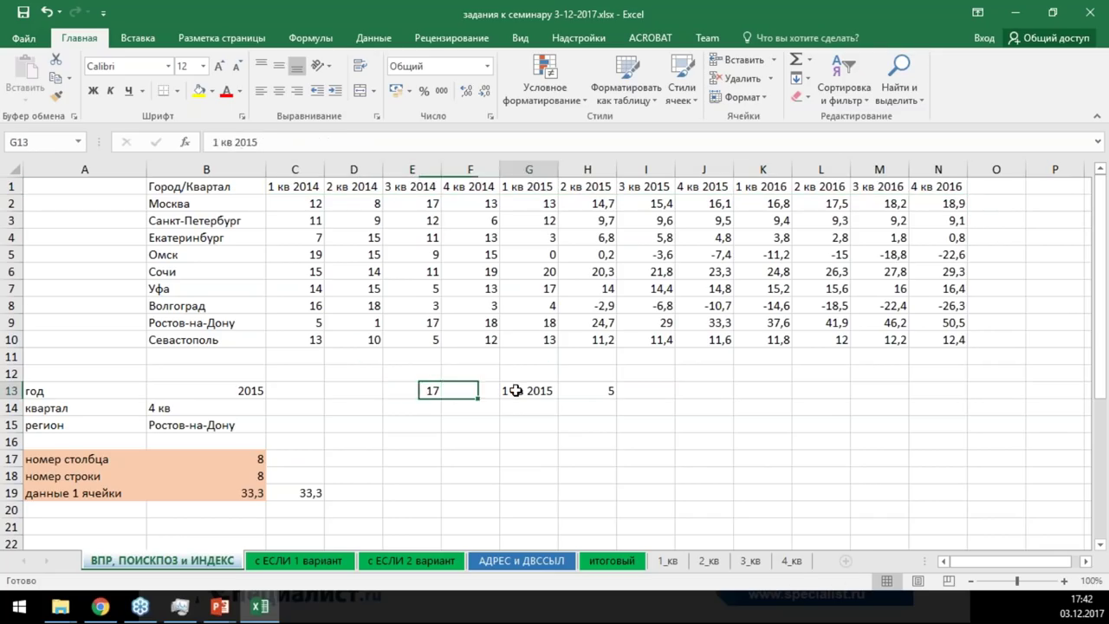
{"action": "double_click", "coordinate": [423, 390]}
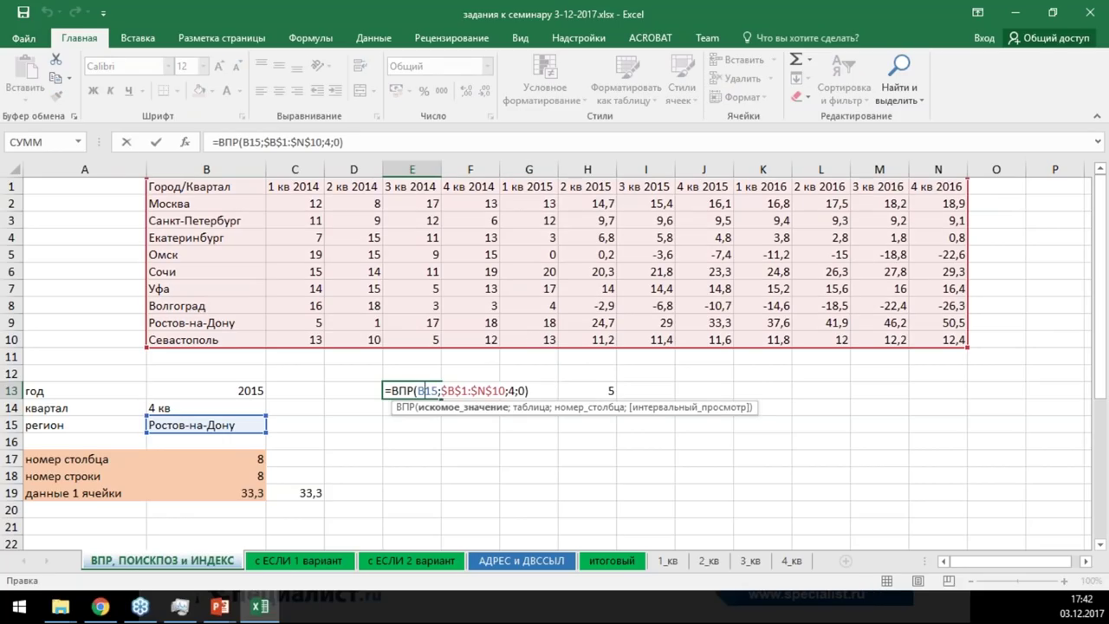
{"action": "key", "text": "Escape"}
{"action": "left_click", "coordinate": [589, 391]}
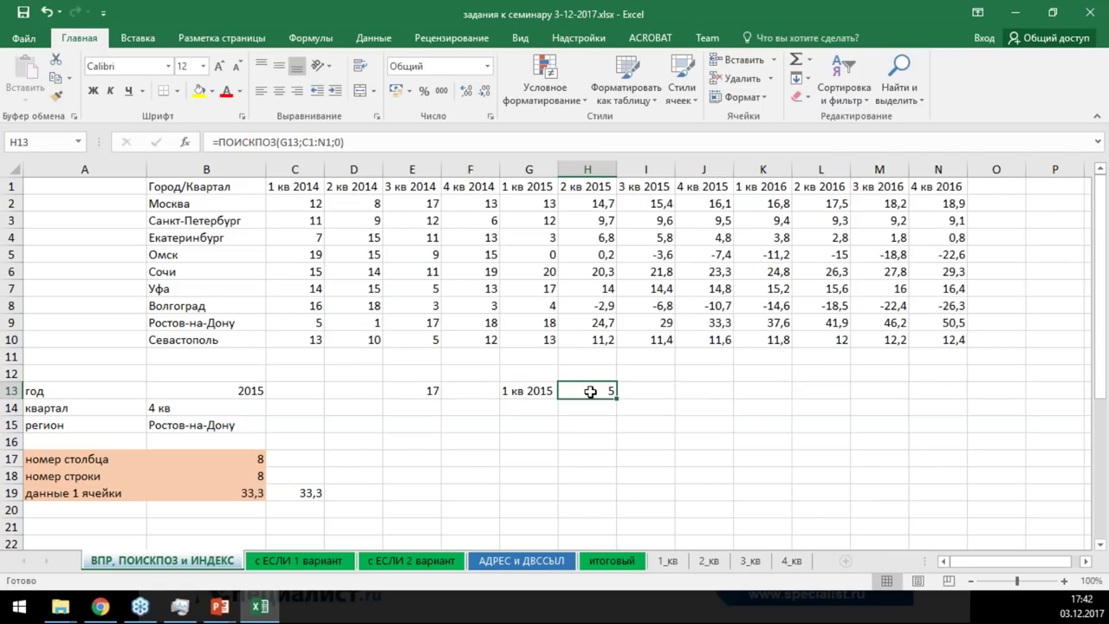
{"action": "double_click", "coordinate": [589, 391]}
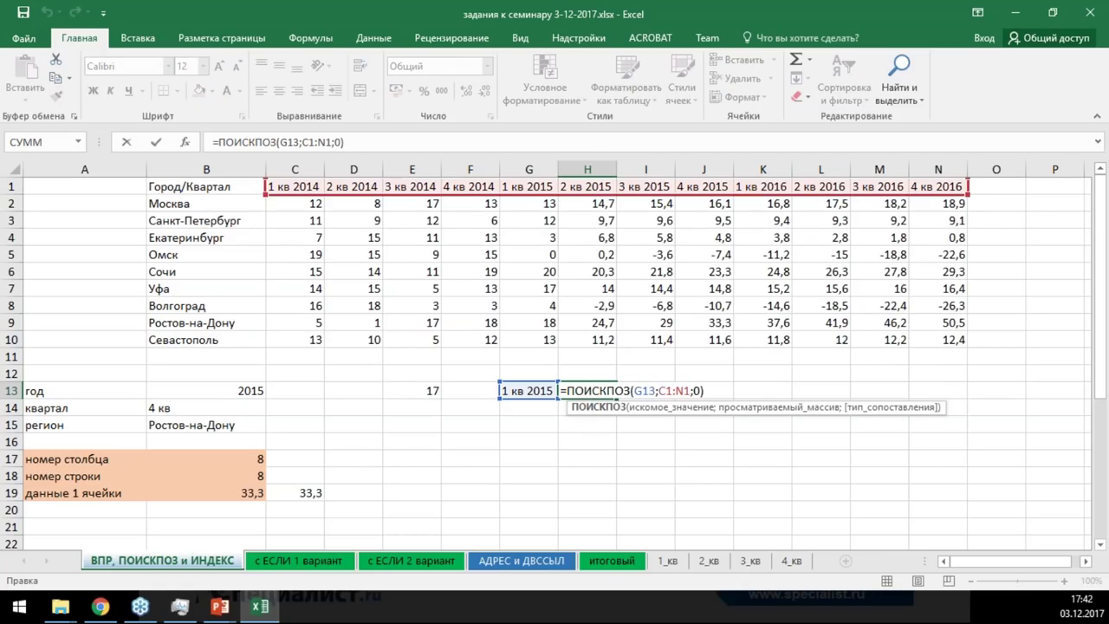
{"action": "left_click_drag", "start_coordinate": [266, 188], "coordinate": [195, 189]}
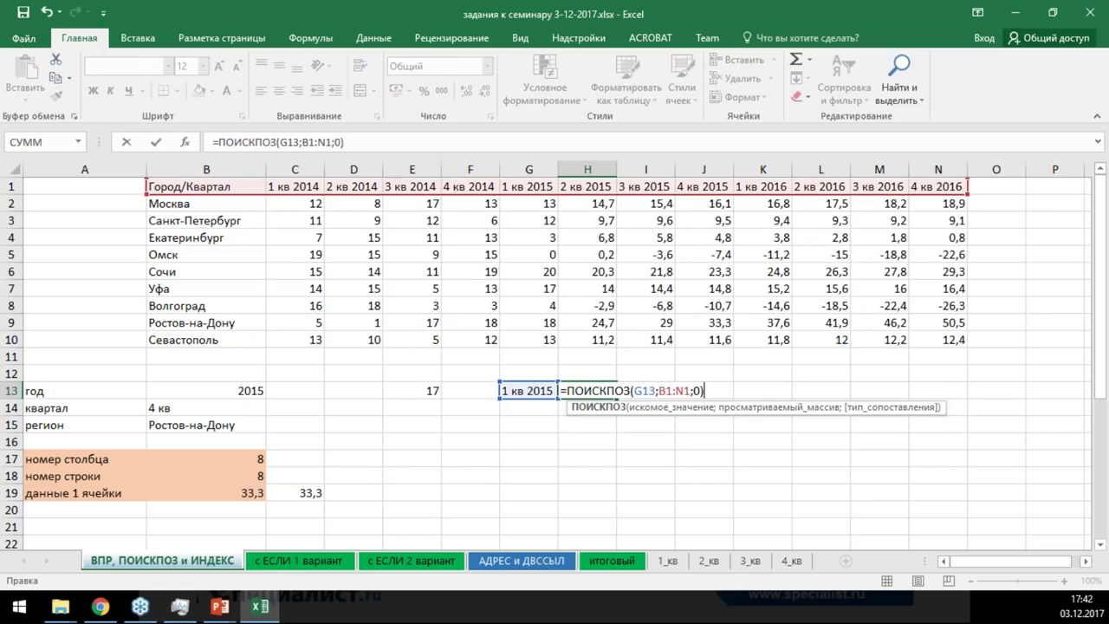
{"action": "key", "text": "Return"}
{"action": "left_click", "coordinate": [572, 391]}
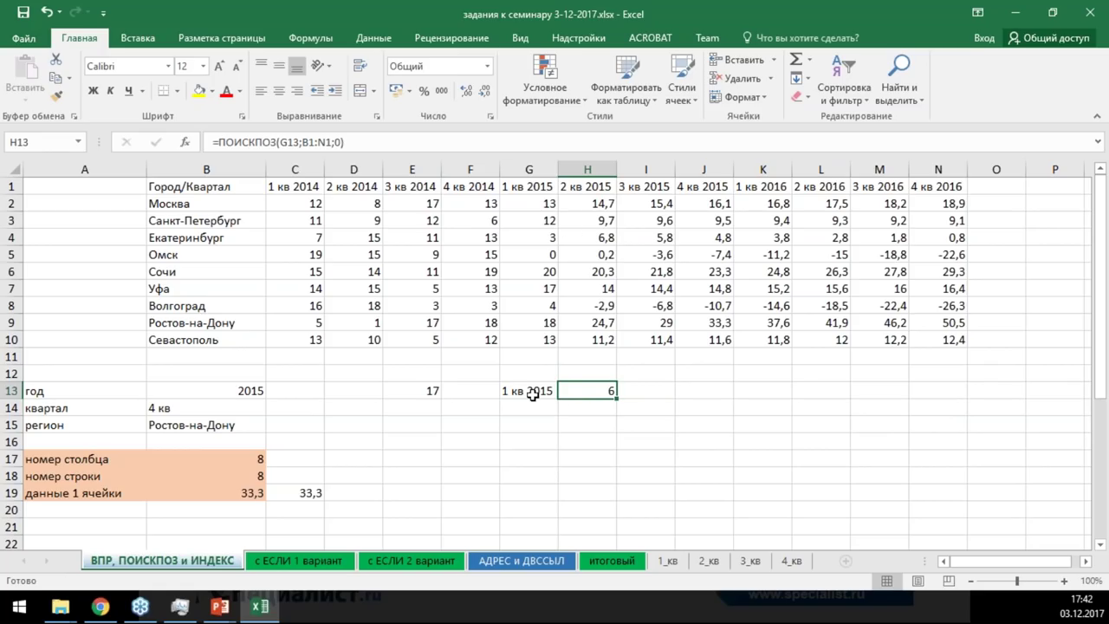
Replace the column number in the ВПР formula in E13 with a nested ПОИСКПОЗ function
{"action": "left_click", "coordinate": [417, 393]}
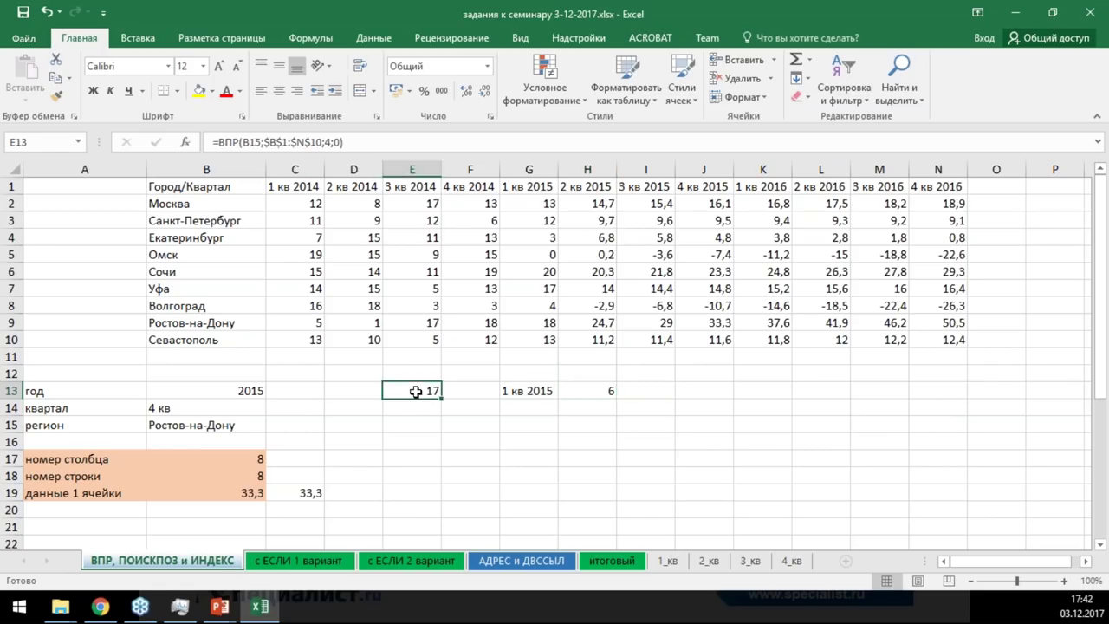
{"action": "left_click", "coordinate": [328, 142]}
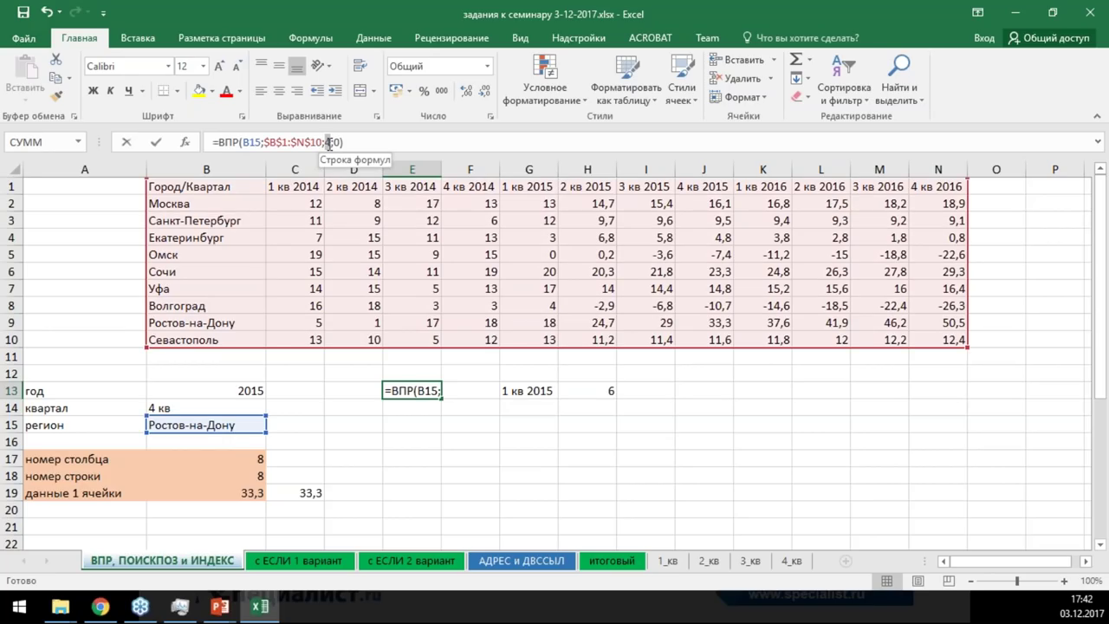
{"action": "double_click", "coordinate": [328, 142]}
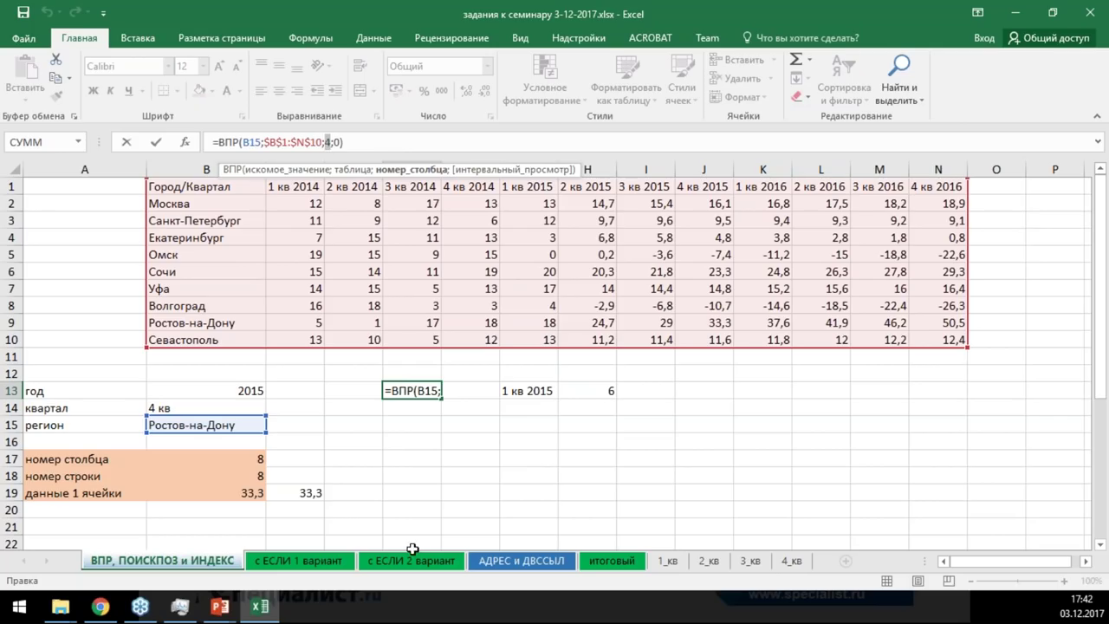
{"action": "type", "text": "пои"}
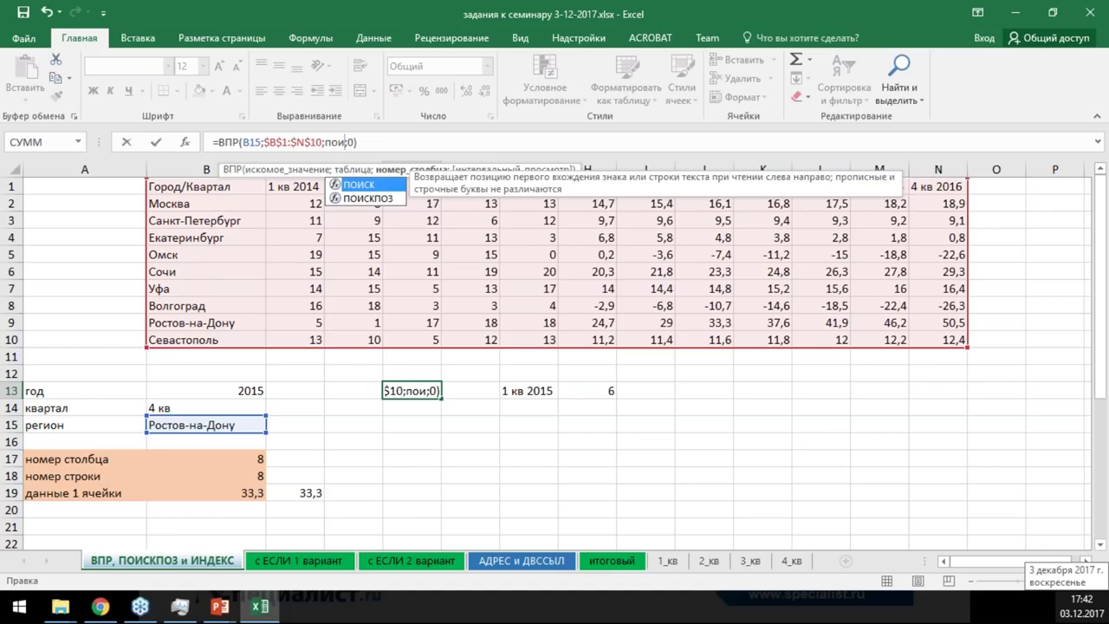
{"action": "key", "text": "Down"}
{"action": "key", "text": "Tab"}
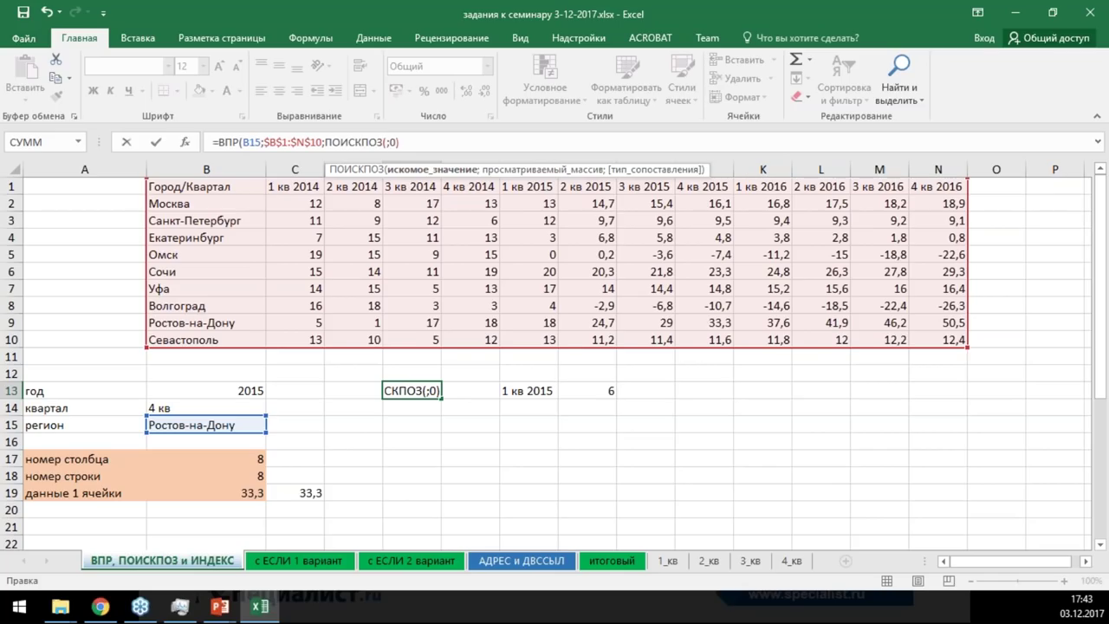
Build the ПОИСКПОЗ lookup value by joining the quarter in B14, a space and the year in B13: B14&" "&B13
{"action": "left_click", "coordinate": [169, 408]}
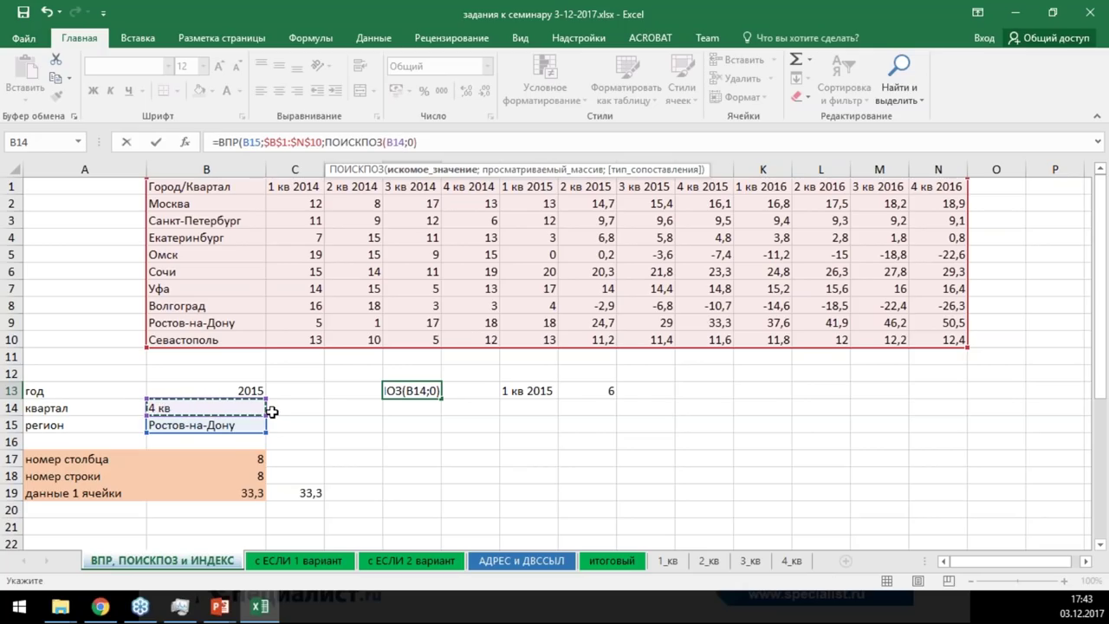
{"action": "type", "text": "&"}
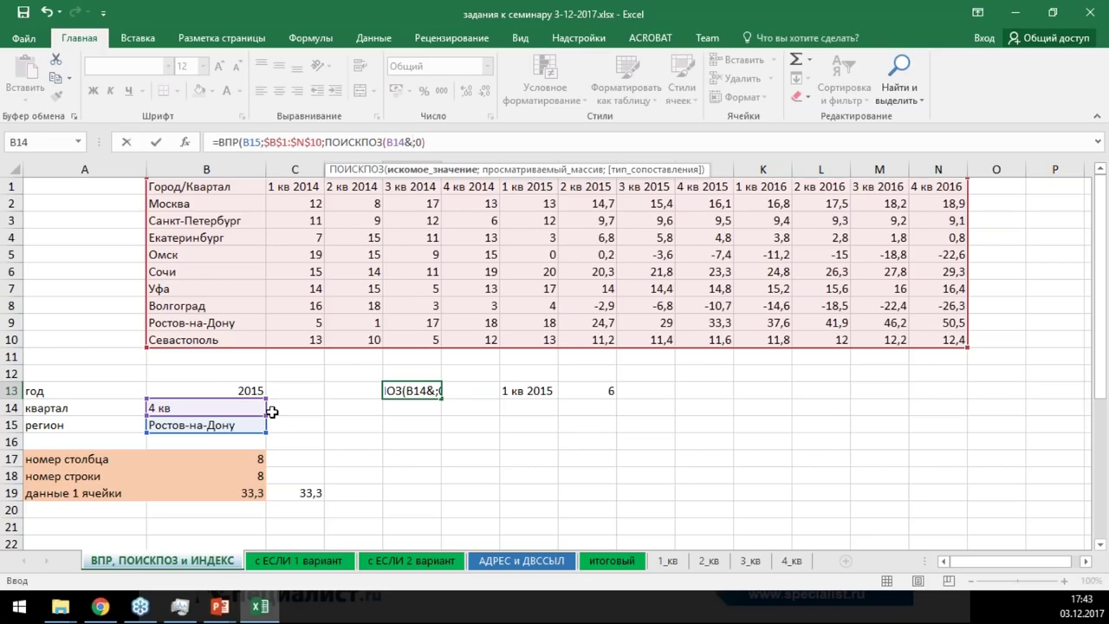
{"action": "type", "text": "\" \""}
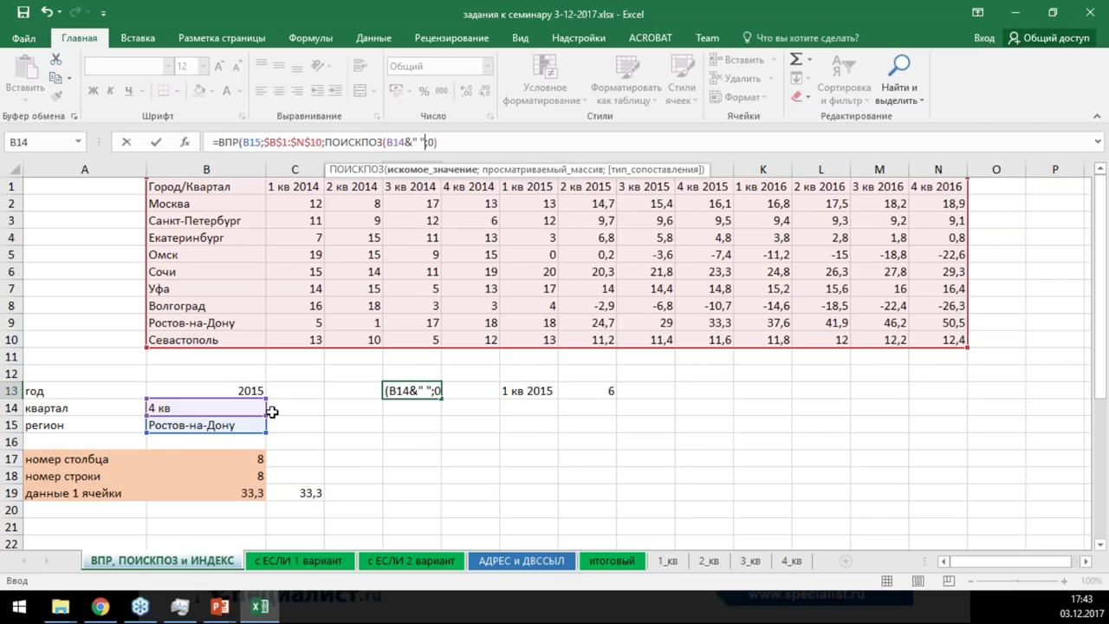
{"action": "type", "text": "&"}
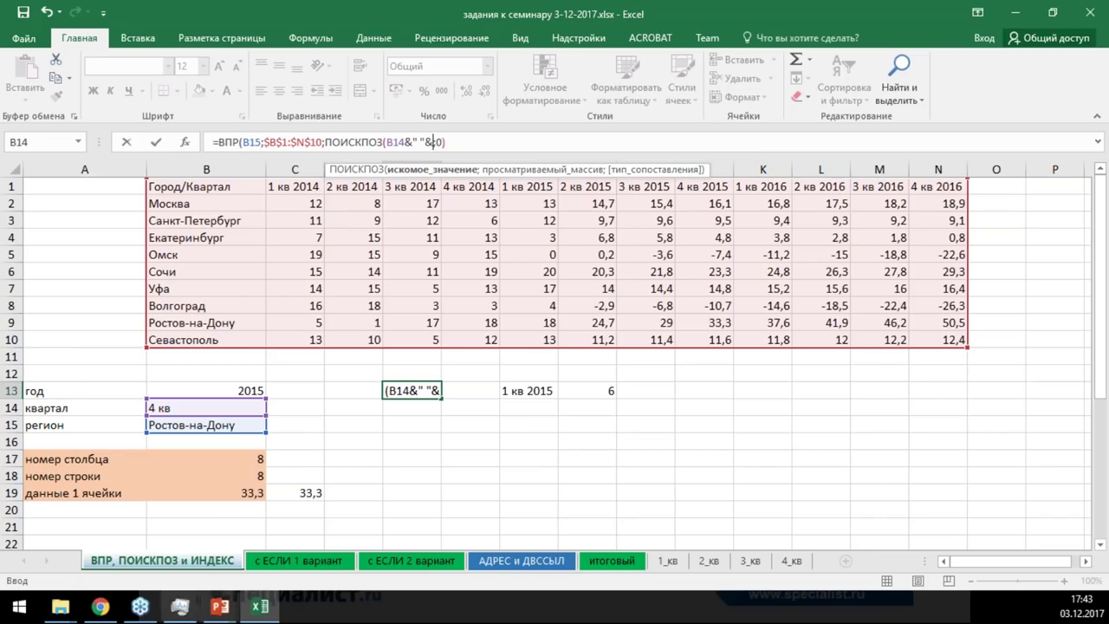
{"action": "left_click", "coordinate": [178, 392]}
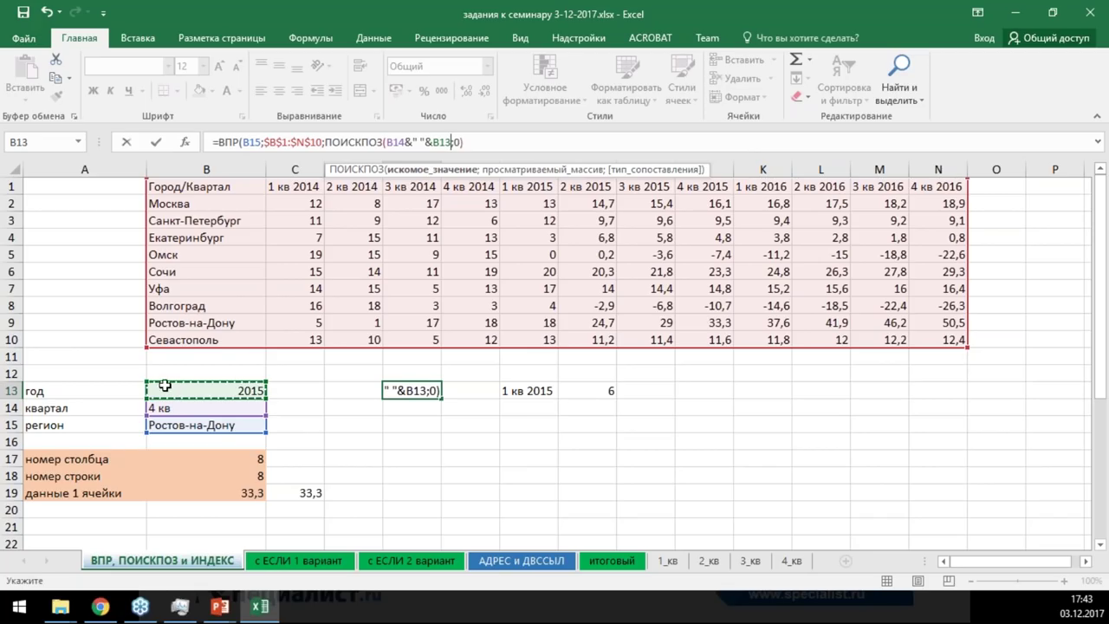
Compare the ПОИСКПОЗ lookup value with the year and quarter cells, and note the просматриваемый_массив argument
{"action": "key", "text": "F2"}
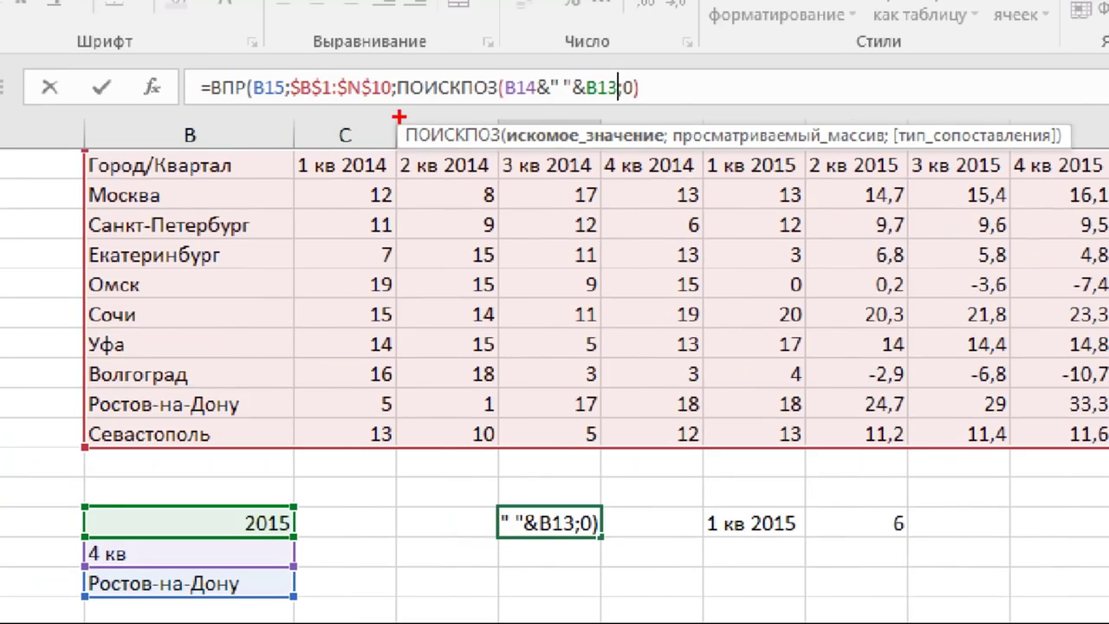
{"action": "left_click_drag", "start_coordinate": [69, 544], "coordinate": [234, 568]}
{"action": "left_click_drag", "start_coordinate": [134, 497], "coordinate": [297, 536]}
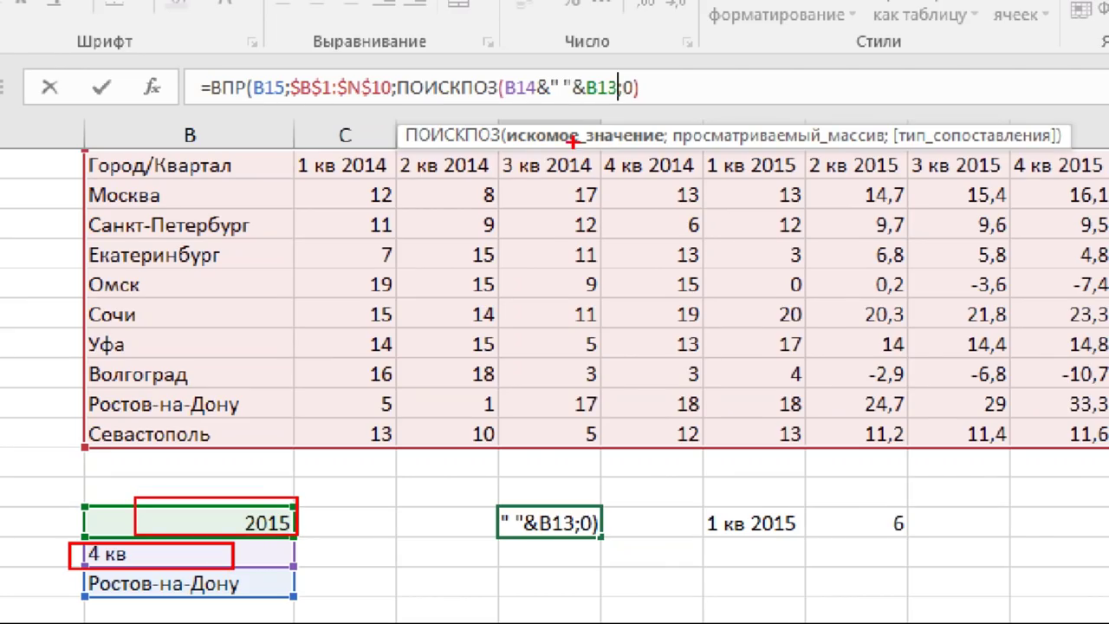
{"action": "left_click_drag", "start_coordinate": [499, 98], "coordinate": [619, 100]}
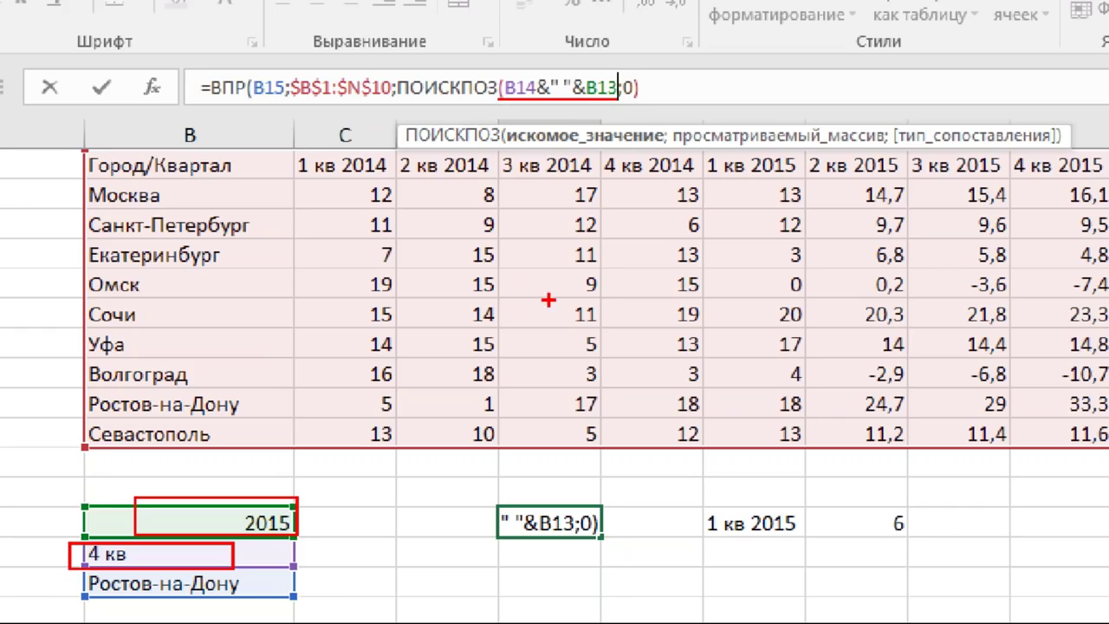
{"action": "mouse_move", "coordinate": [759, 137]}
{"action": "left_mouse_down"}
{"action": "mouse_move", "coordinate": [721, 178]}
{"action": "mouse_move", "coordinate": [768, 184]}
{"action": "left_mouse_up"}
{"action": "key", "text": "Escape"}
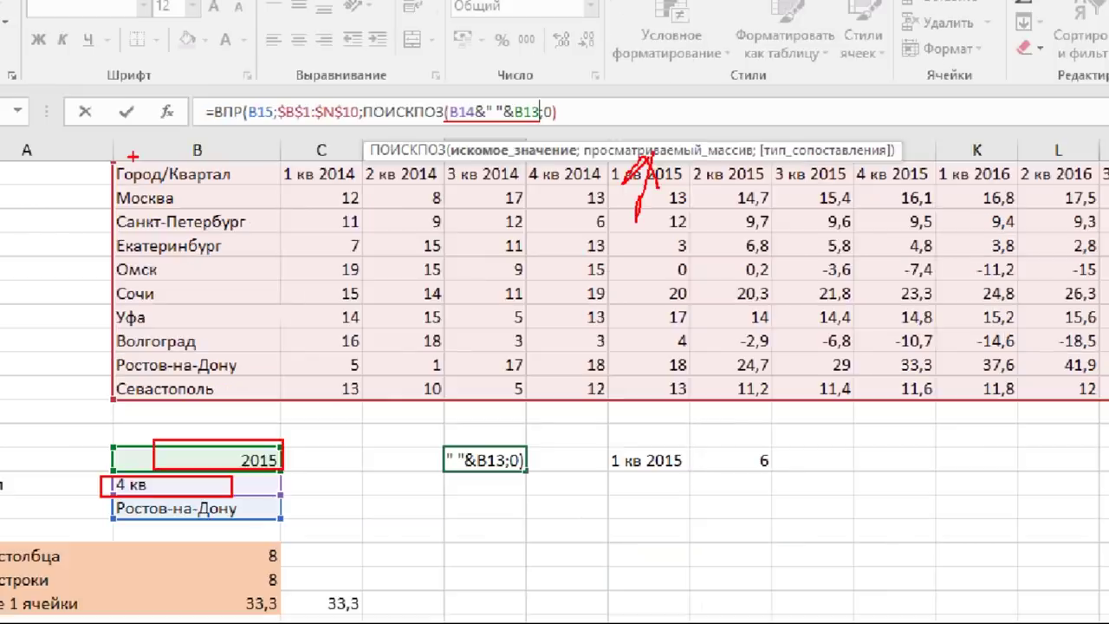
{"action": "type", "text": "$"}
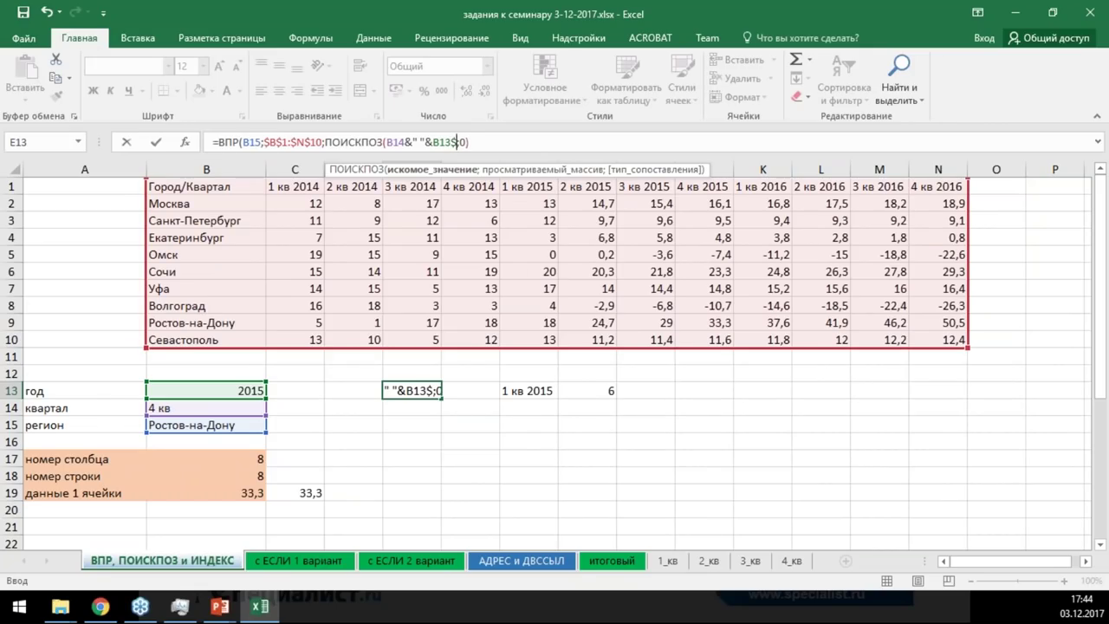
{"action": "key", "text": "Return"}
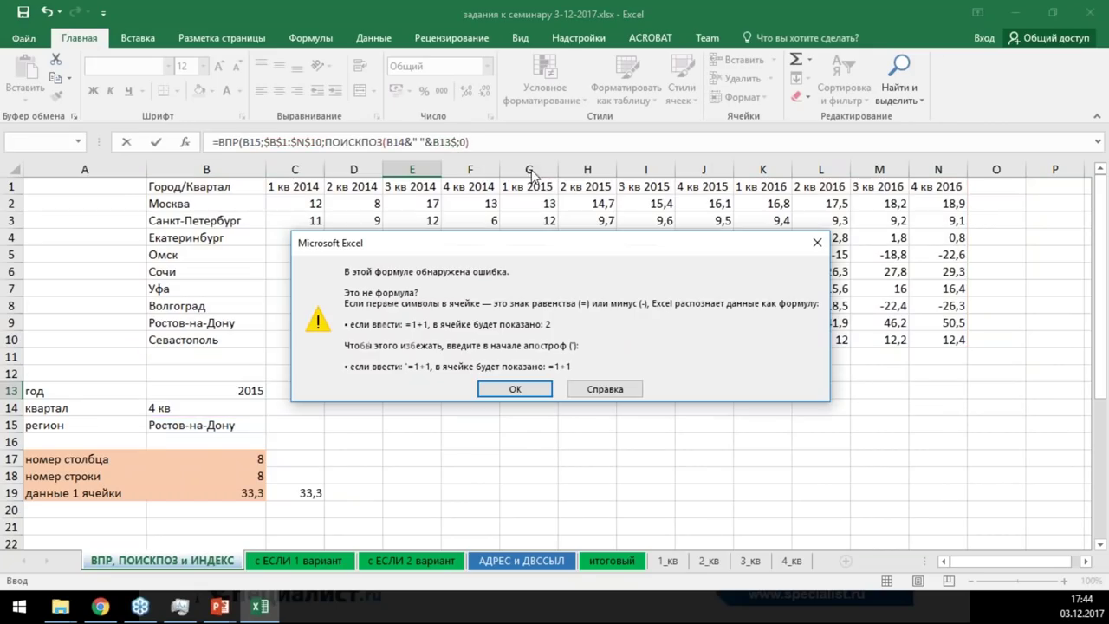
{"action": "left_click", "coordinate": [517, 388]}
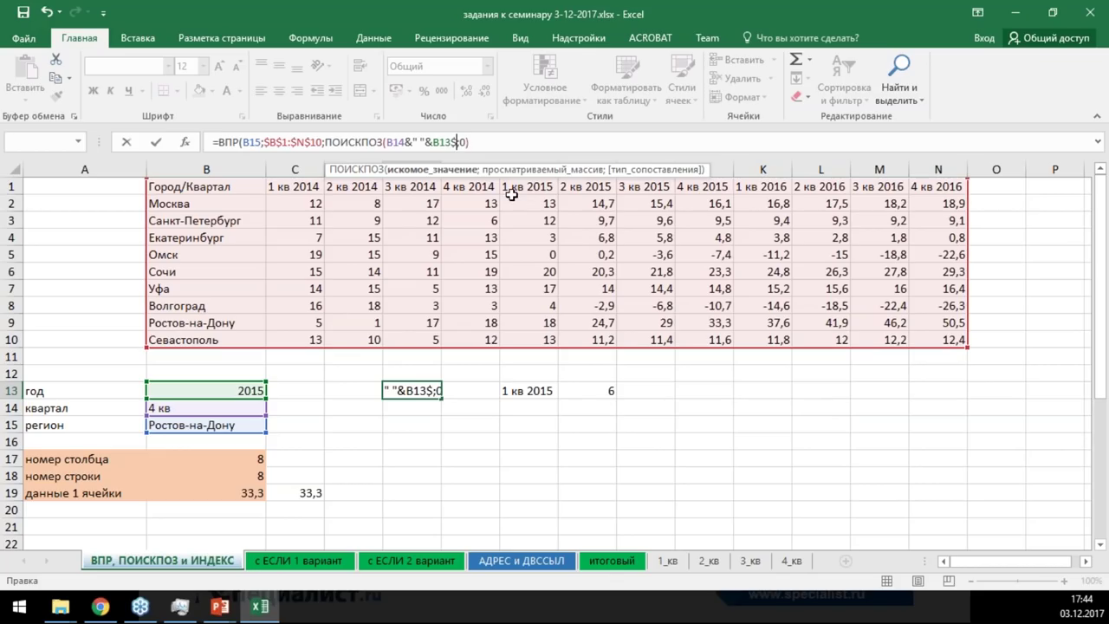
{"action": "key", "text": "BackSpace"}
Complete the nested ПОИСКПОЗ in E13 with the heading range B1:N1 and exact match 0, and enter the formula
{"action": "type", "text": ";"}
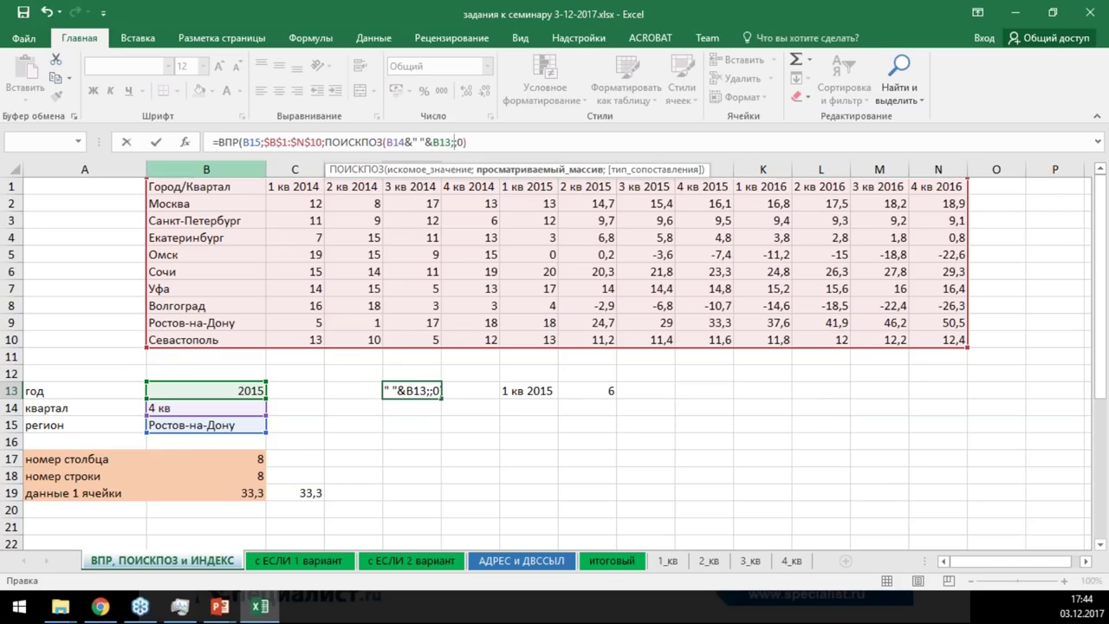
{"action": "left_click_drag", "start_coordinate": [193, 185], "coordinate": [953, 185]}
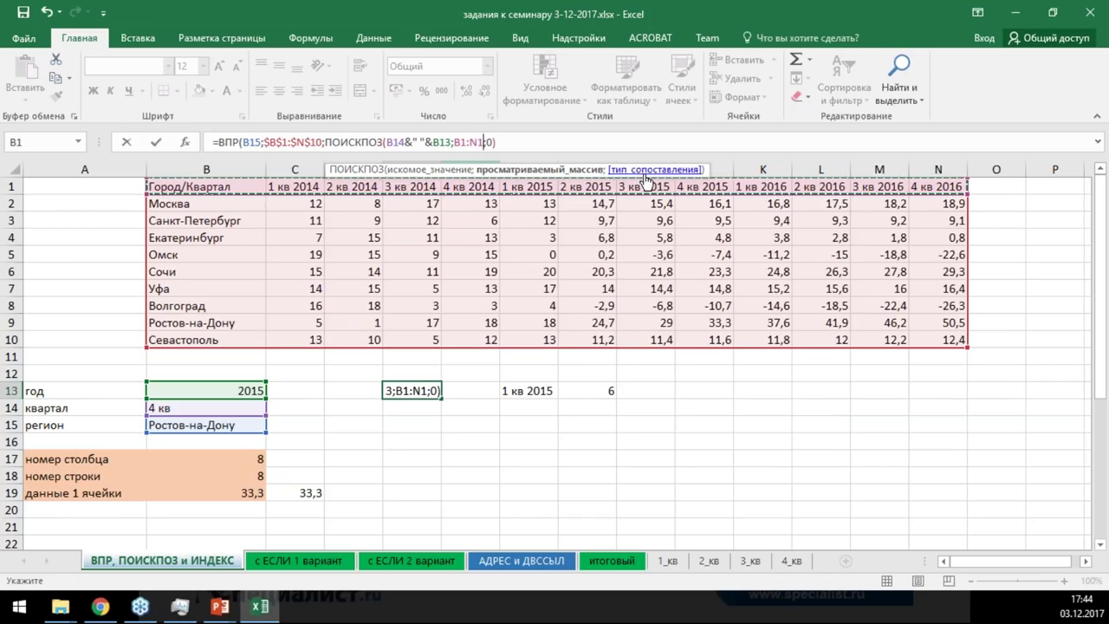
{"action": "type", "text": ";"}
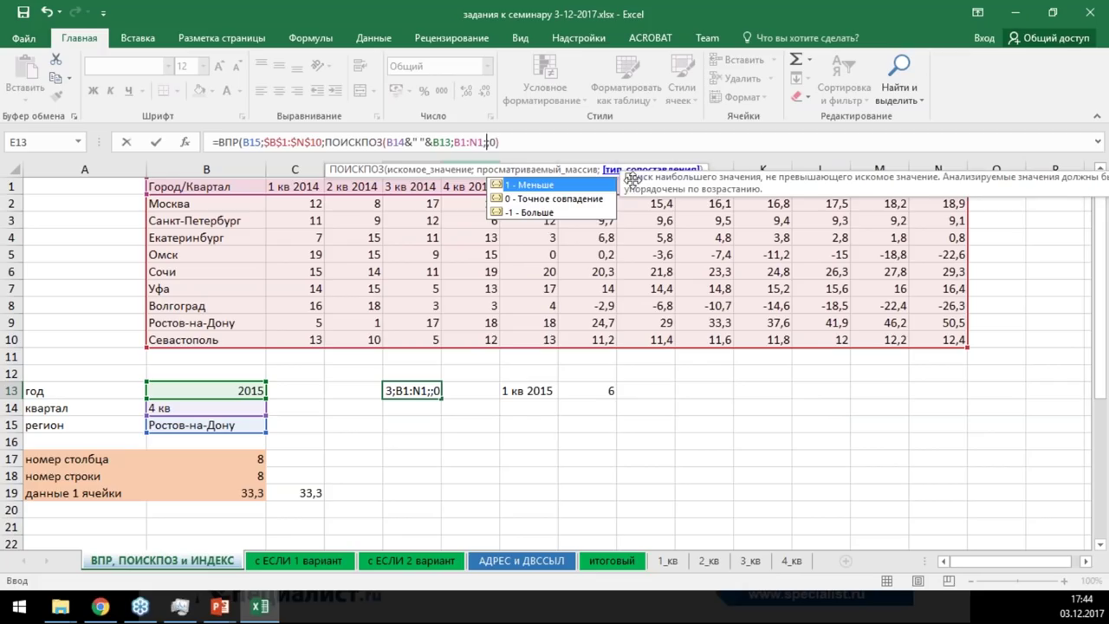
{"action": "type", "text": "0"}
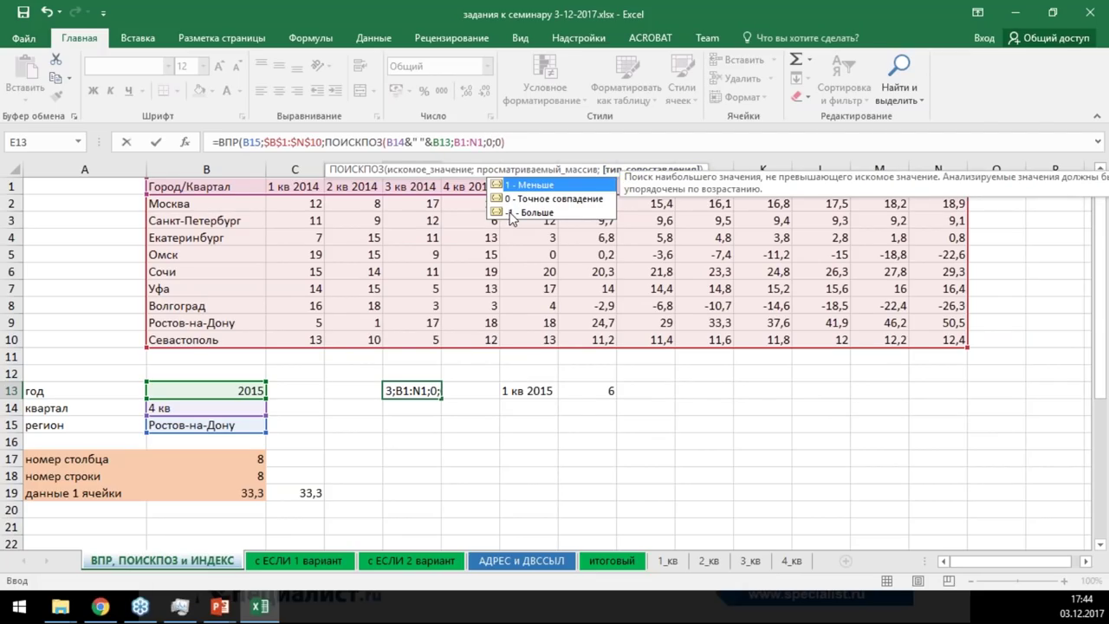
{"action": "type", "text": ")"}
{"action": "key", "text": "Return"}
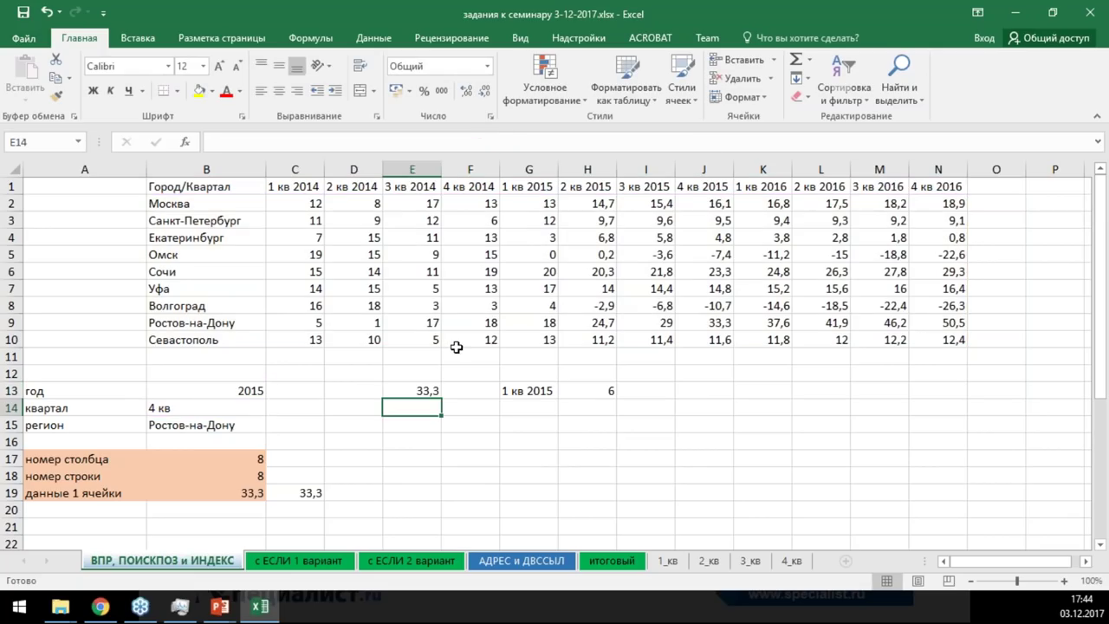
Check the result in E13 against the Ростов-на-Дону row at 4 кв 2015
{"action": "left_click", "coordinate": [414, 392]}
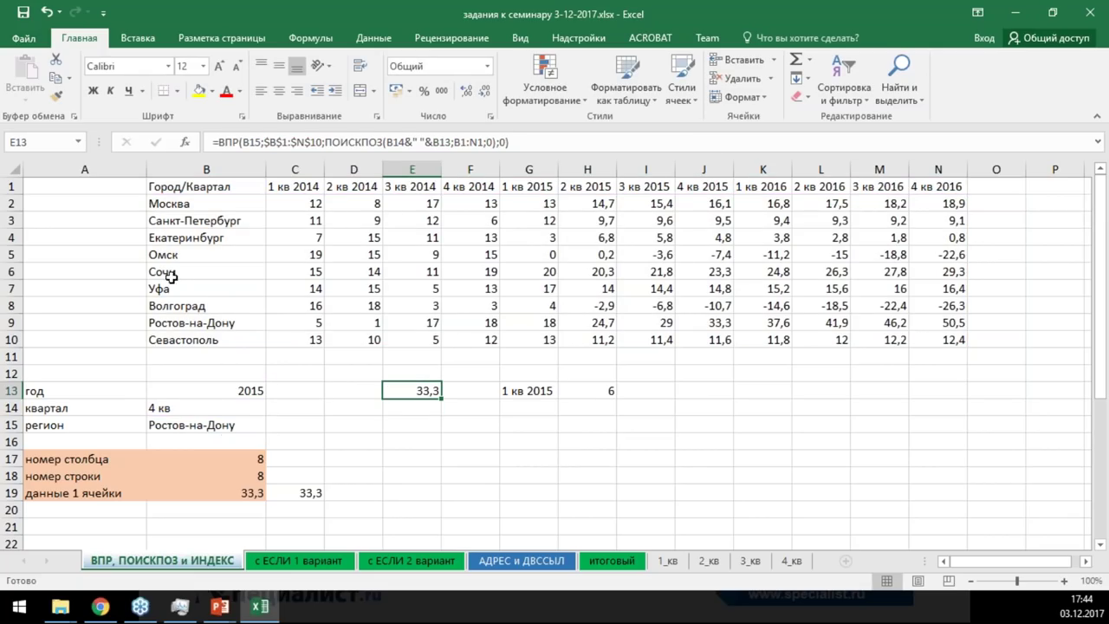
{"action": "left_click_drag", "start_coordinate": [197, 322], "coordinate": [690, 321]}
{"action": "left_click", "coordinate": [708, 320]}
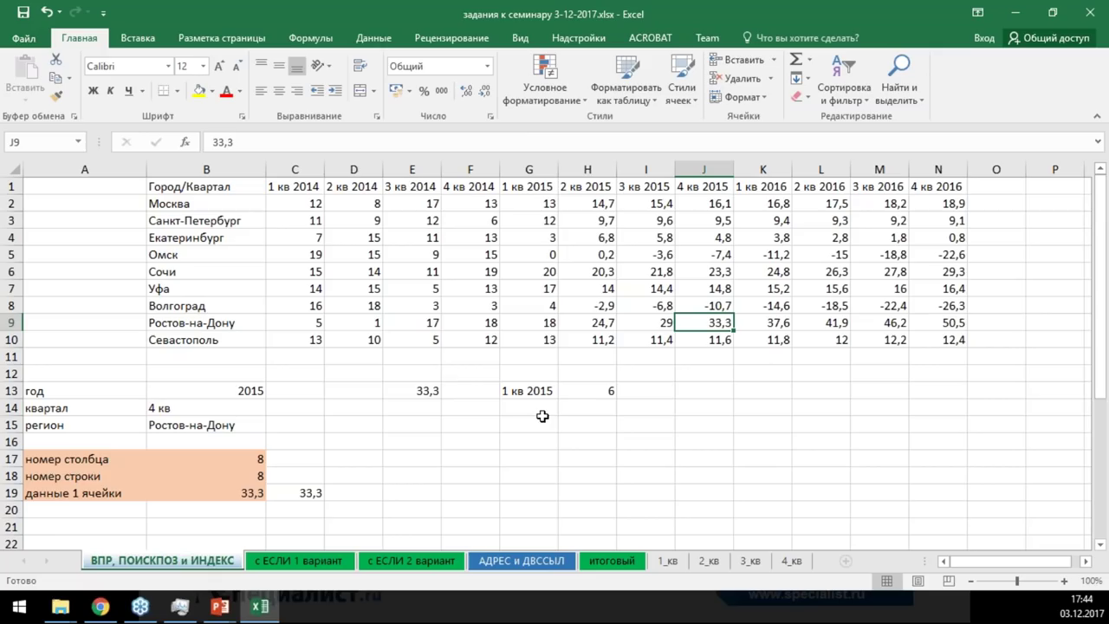
Choose 1 кв as the quarter in B14 and 2014 as the year in B13
{"action": "left_click", "coordinate": [260, 412]}
{"action": "left_click", "coordinate": [272, 408]}
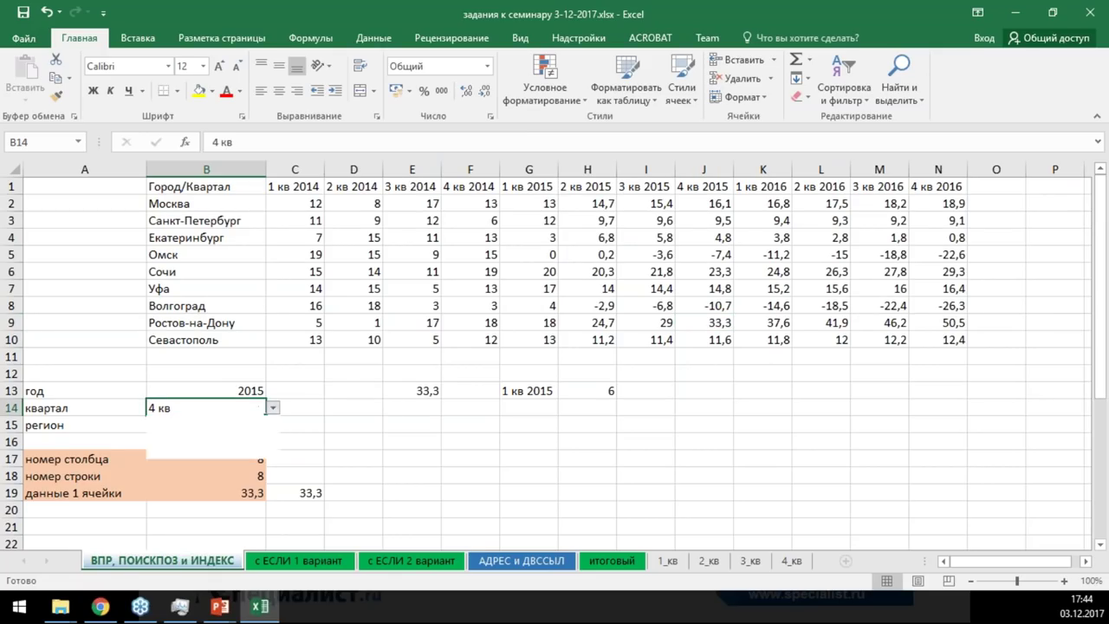
{"action": "left_click", "coordinate": [173, 421]}
{"action": "left_click", "coordinate": [257, 391]}
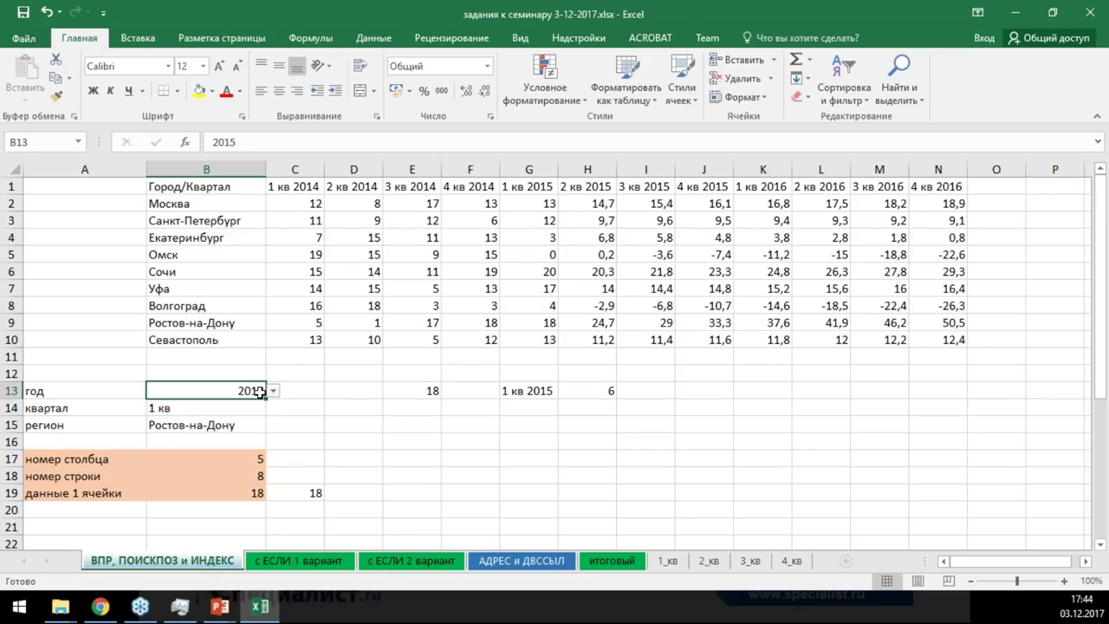
{"action": "left_click", "coordinate": [272, 391]}
{"action": "left_click", "coordinate": [232, 406]}
Open the function arguments of the ВПР in E13 and examine its Номер_столбца argument
{"action": "left_click", "coordinate": [424, 390]}
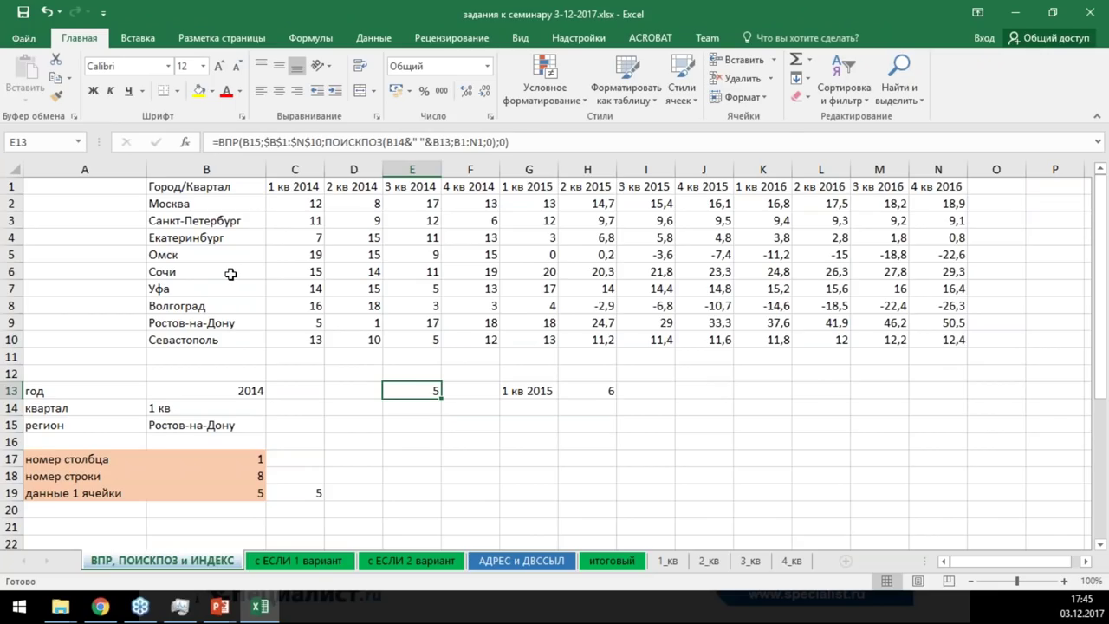
{"action": "key", "text": "shift+F3"}
{"action": "left_click_drag", "start_coordinate": [437, 161], "coordinate": [322, 180]}
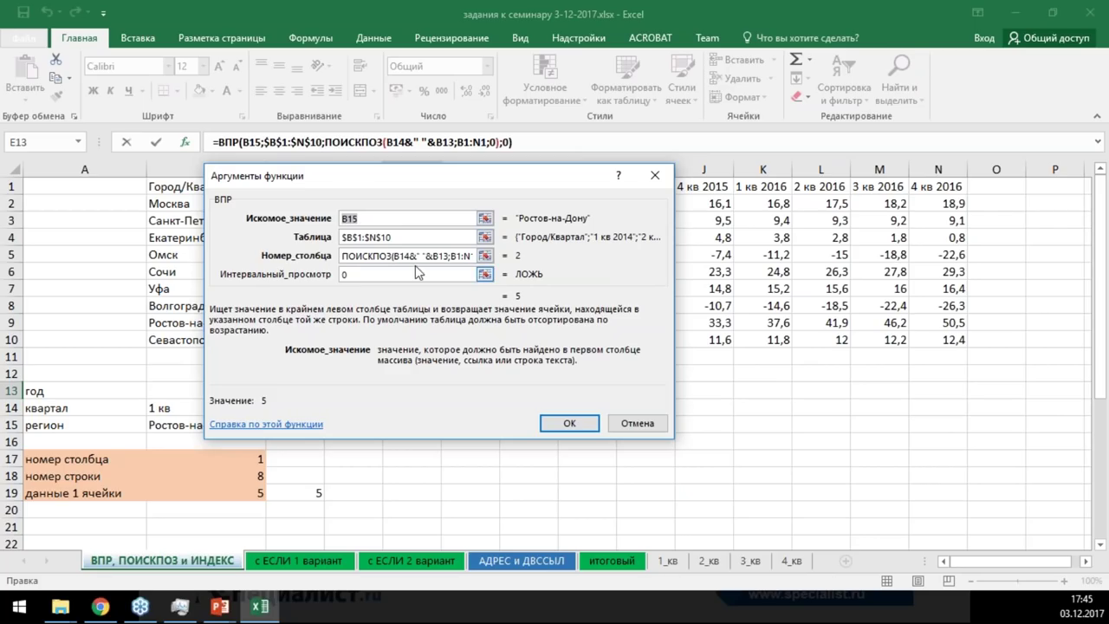
{"action": "key", "text": "Tab"}
{"action": "key", "text": "Tab"}
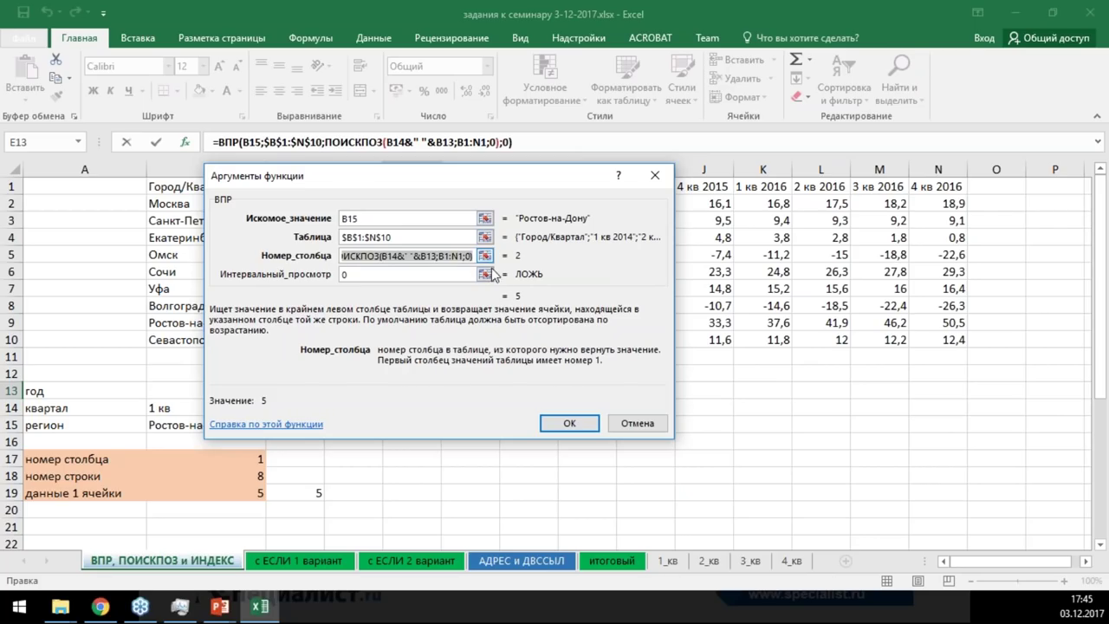
Try to replace the Номер_столбца argument with an empty поискпоз() and go to that nested function's own arguments
{"action": "type", "text": "gjb"}
{"action": "key", "text": "BackSpace"}
{"action": "key", "text": "BackSpace"}
{"action": "key", "text": "BackSpace"}
{"action": "type", "text": "пои"}
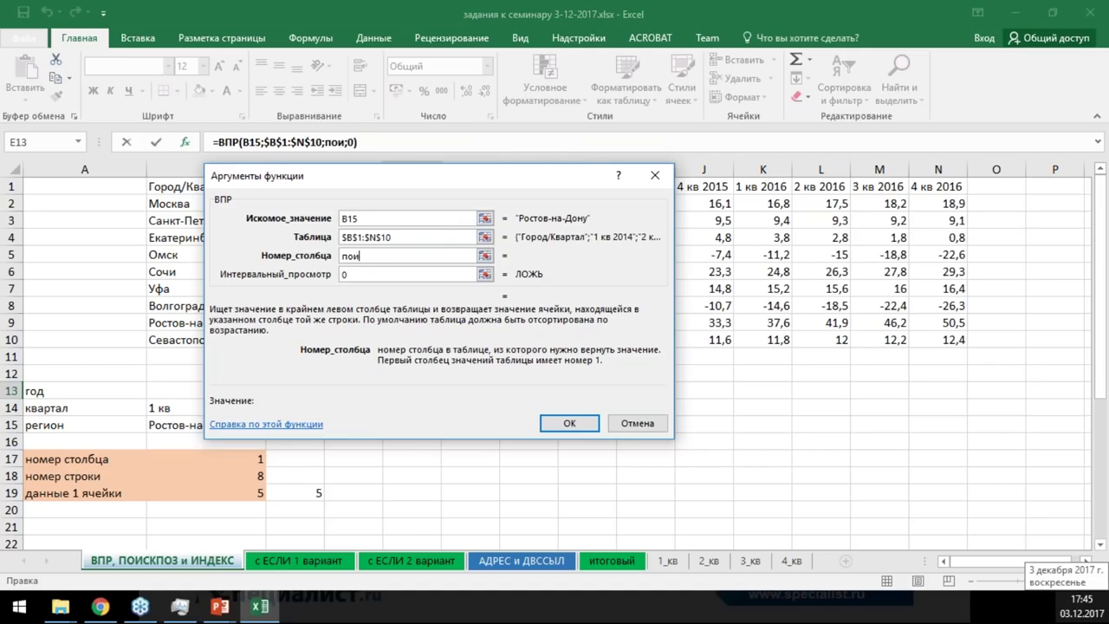
{"action": "type", "text": "скпоз()"}
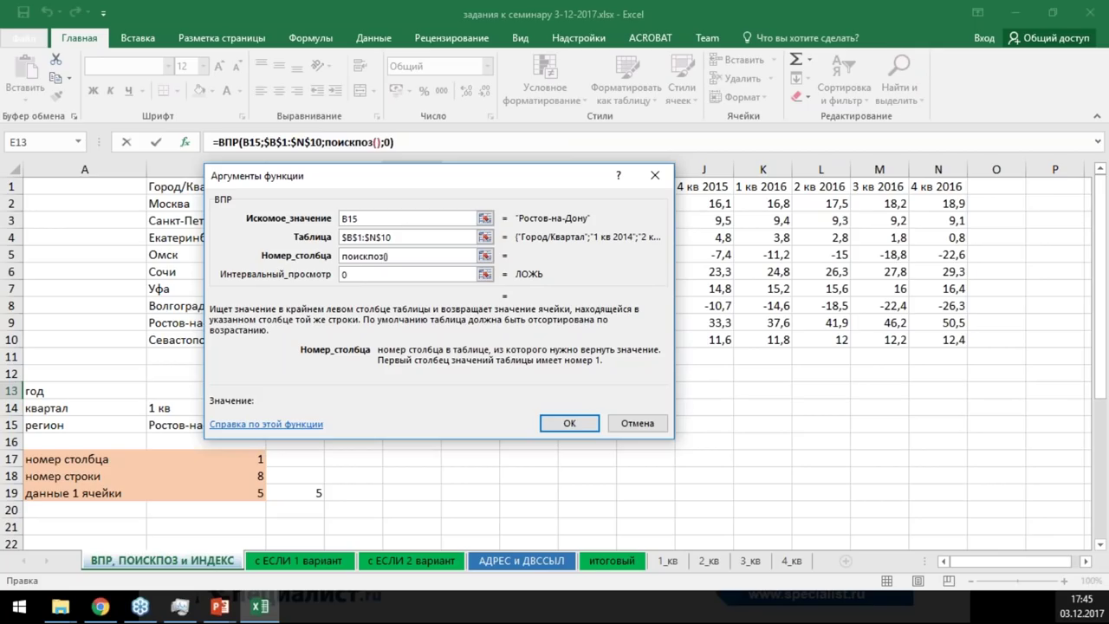
{"action": "left_click", "coordinate": [355, 142]}
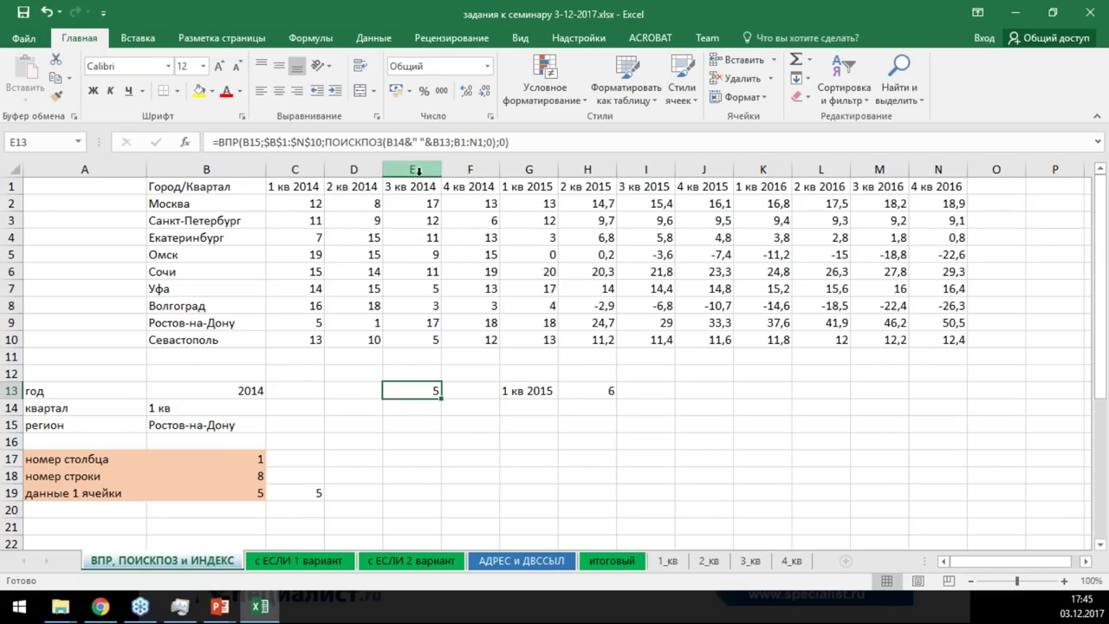
Show the ВПР formula in E13 with its argument hint and mark the искомое_значение B15 and таблица $B$1:$N$10 arguments
{"action": "left_click", "coordinate": [243, 142]}
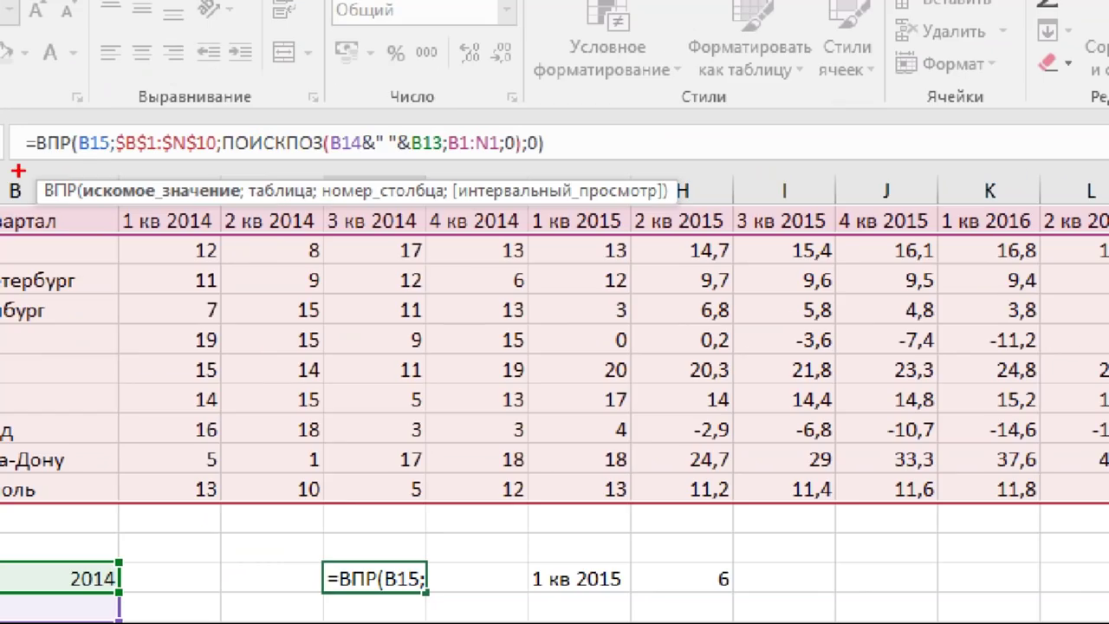
{"action": "left_click_drag", "start_coordinate": [208, 157], "coordinate": [628, 183]}
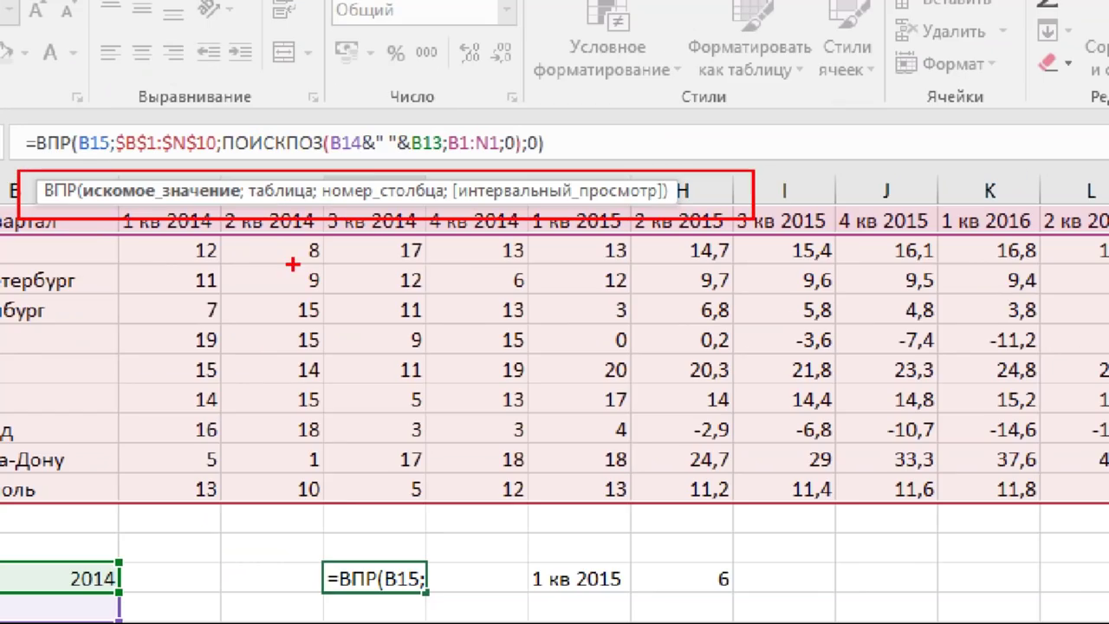
{"action": "left_click_drag", "start_coordinate": [158, 177], "coordinate": [68, 298]}
{"action": "left_click_drag", "start_coordinate": [87, 156], "coordinate": [103, 184]}
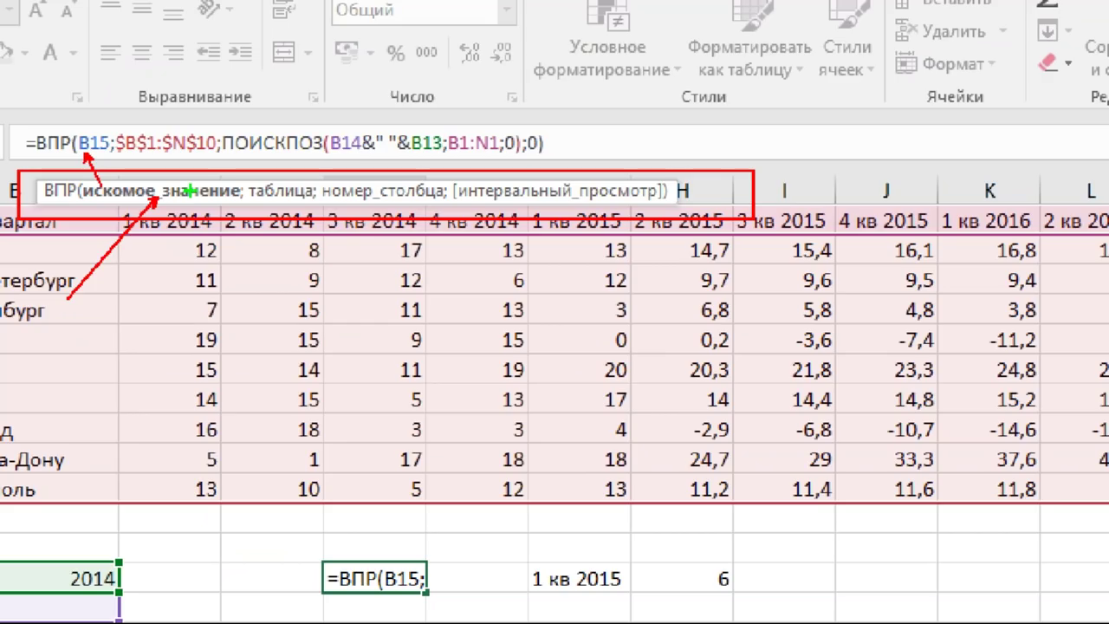
{"action": "left_click_drag", "start_coordinate": [293, 198], "coordinate": [232, 244]}
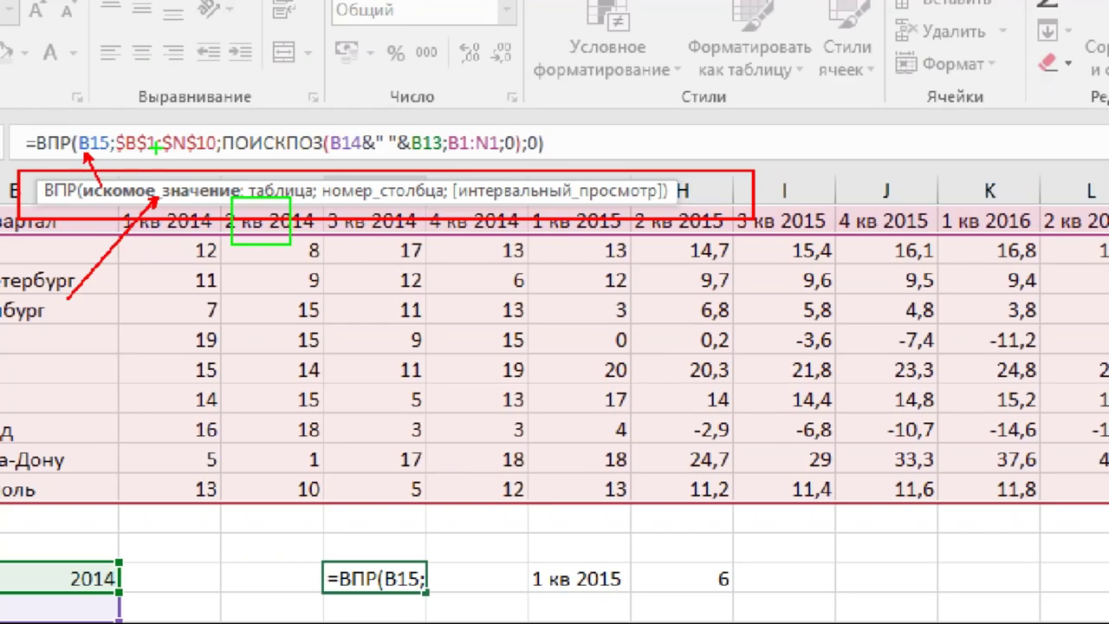
{"action": "left_click_drag", "start_coordinate": [109, 127], "coordinate": [197, 127]}
{"action": "left_click_drag", "start_coordinate": [113, 128], "coordinate": [218, 172]}
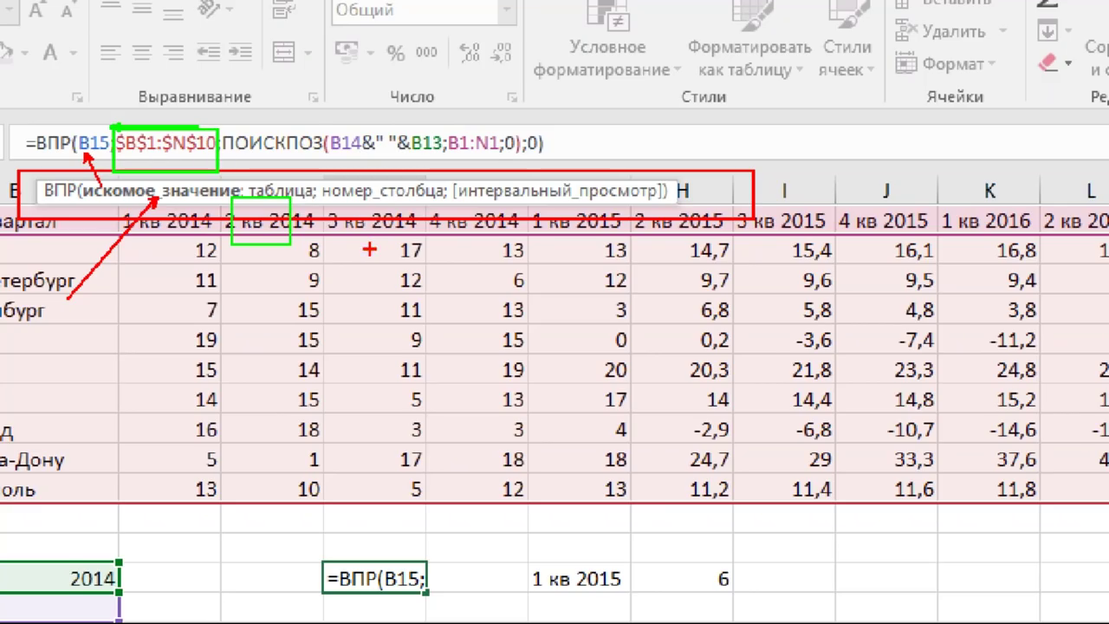
Mark the nested ПОИСКПОЗ as the номер_столбца argument and the final 0, and close the E13 formula unchanged
{"action": "key", "text": "b"}
{"action": "left_click_drag", "start_coordinate": [225, 123], "coordinate": [525, 161]}
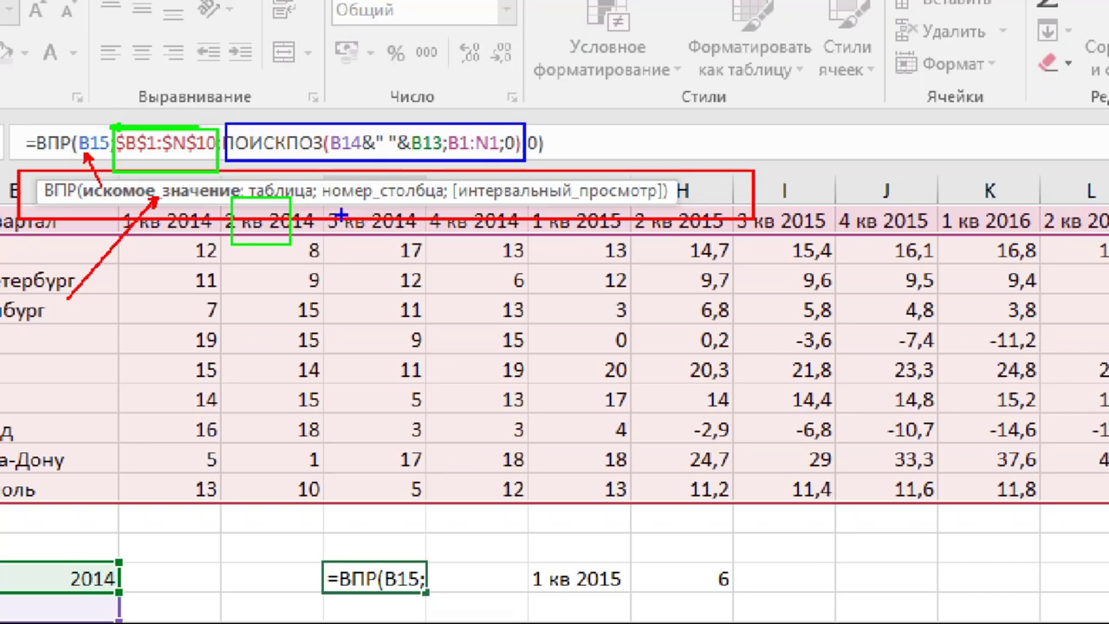
{"action": "left_click_drag", "start_coordinate": [365, 147], "coordinate": [383, 172]}
{"action": "left_click_drag", "start_coordinate": [528, 156], "coordinate": [556, 156]}
{"action": "key", "text": "Escape"}
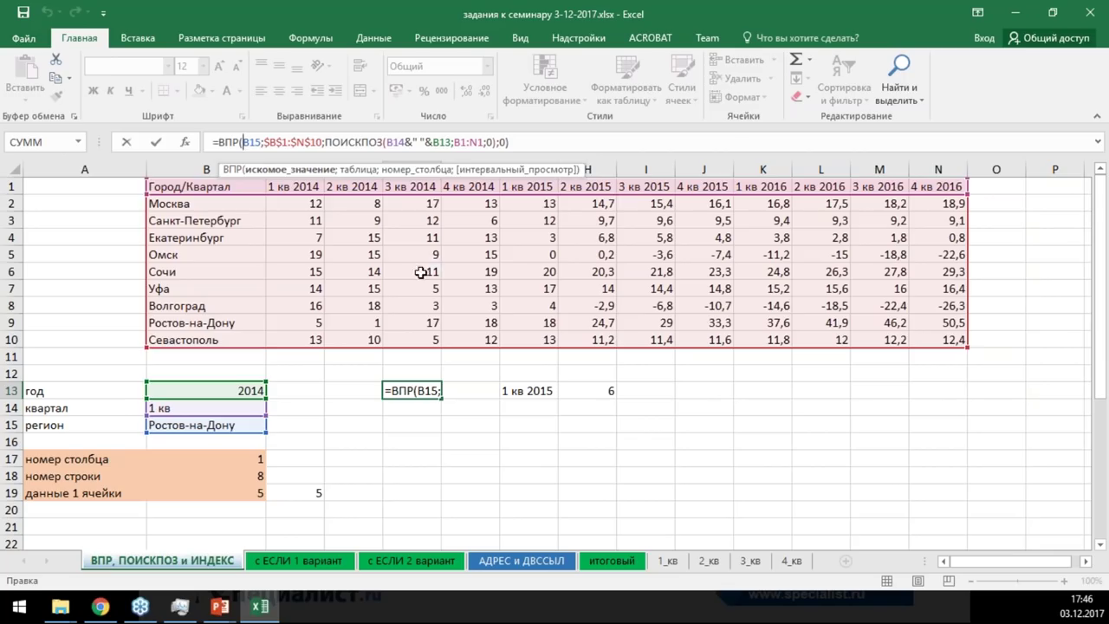
{"action": "key", "text": "ctrl+Return"}
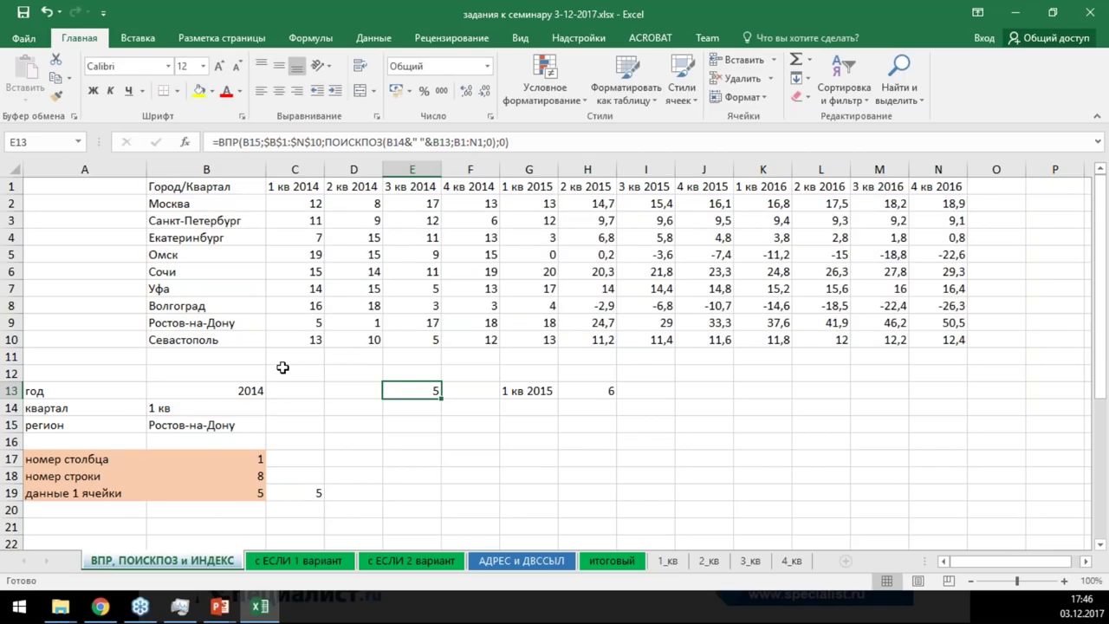
Point out the city column B1:B10, the data table from B1, and the empty column O1:O10 beside it
{"action": "left_click_drag", "start_coordinate": [199, 186], "coordinate": [189, 340]}
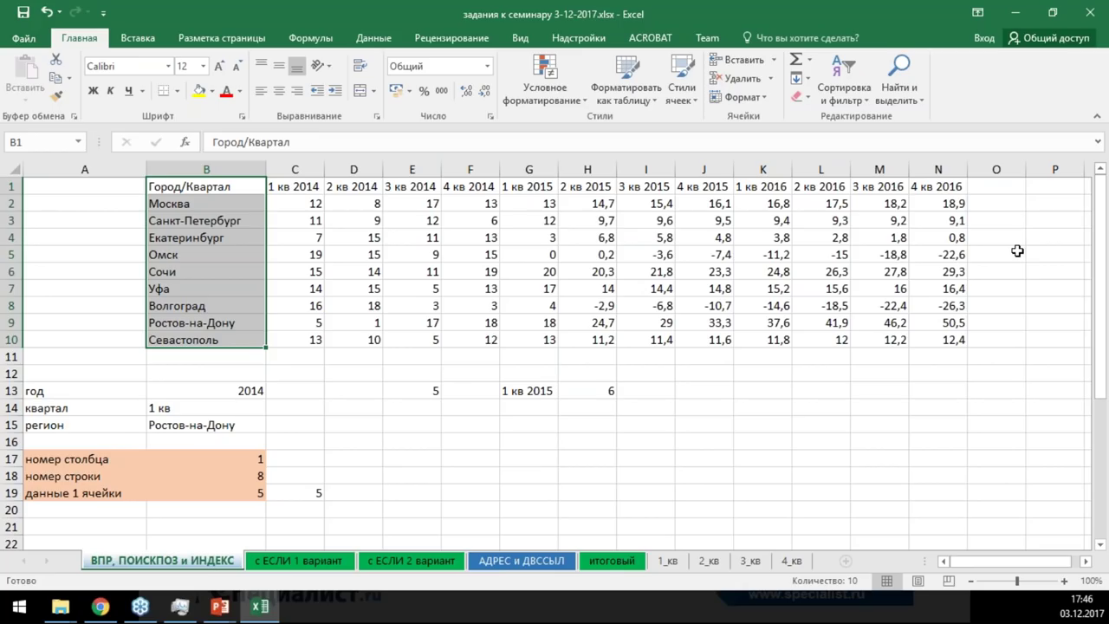
{"action": "left_click", "coordinate": [664, 238]}
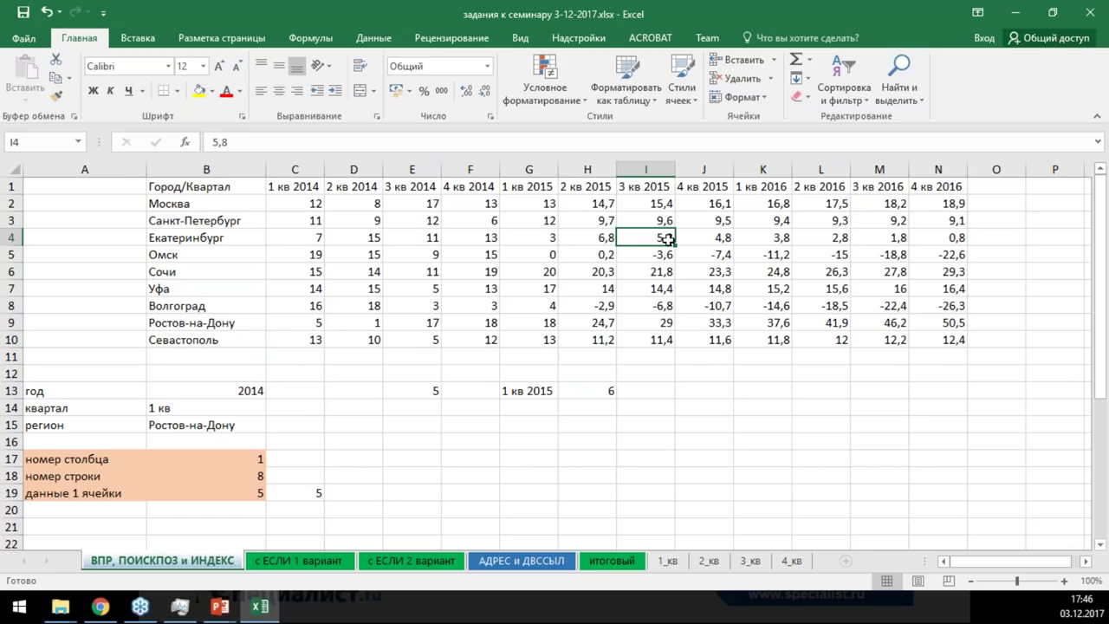
{"action": "left_click_drag", "start_coordinate": [194, 186], "coordinate": [921, 328]}
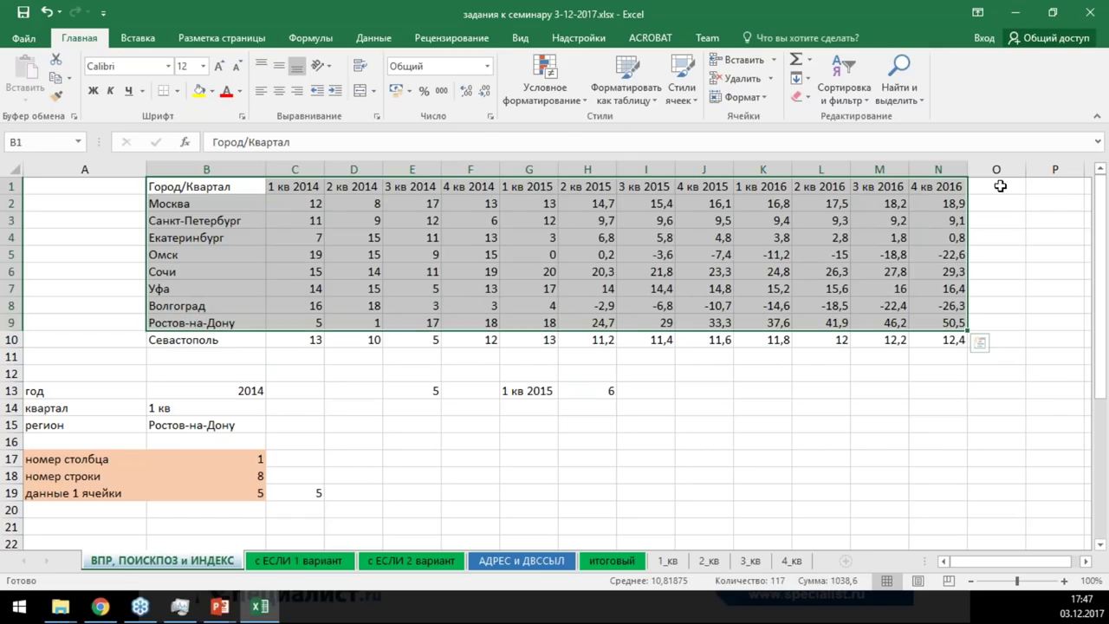
{"action": "left_click_drag", "start_coordinate": [1000, 186], "coordinate": [877, 343]}
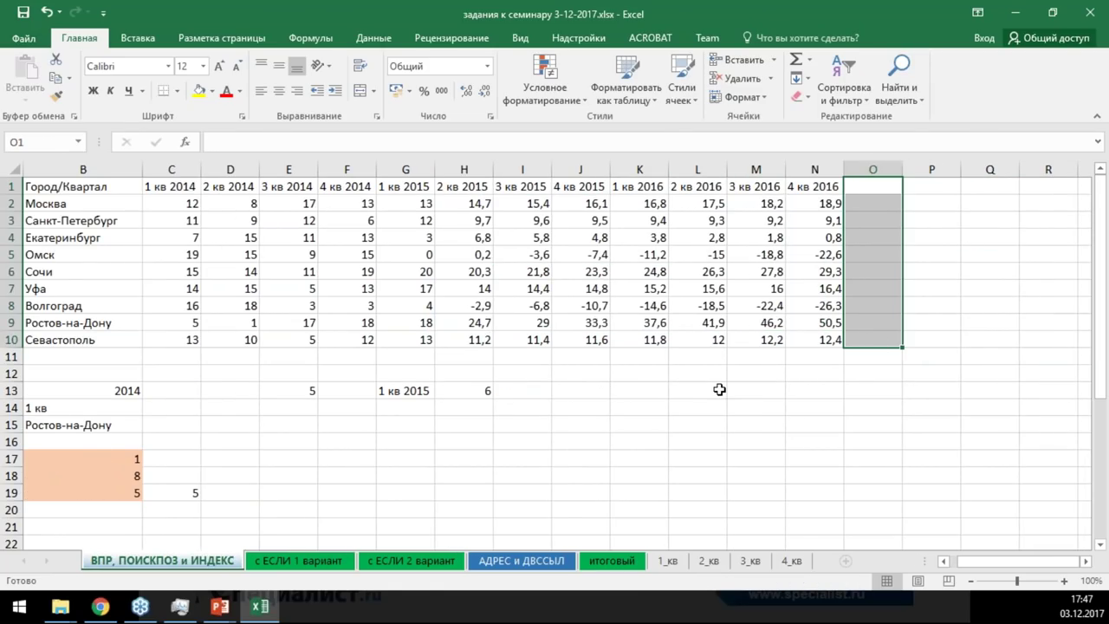
{"action": "left_click_drag", "start_coordinate": [971, 561], "coordinate": [910, 578]}
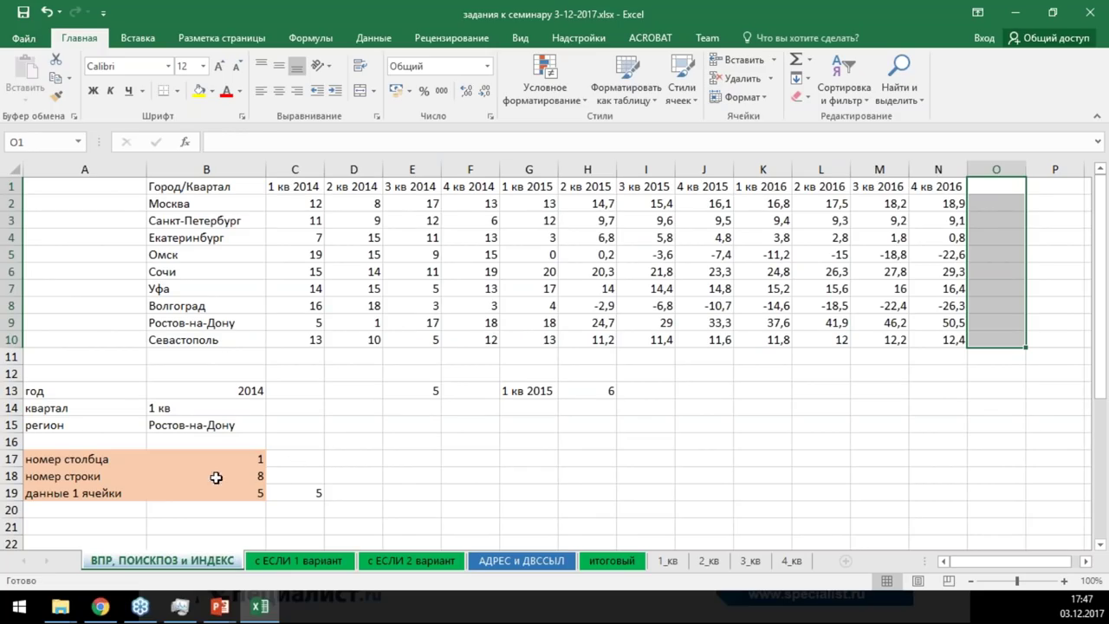
Examine the ИНДЕКС formula in B19 and colour the Ростов-на-Дону value for 1 кв 2014 in C9 red
{"action": "left_click", "coordinate": [178, 490]}
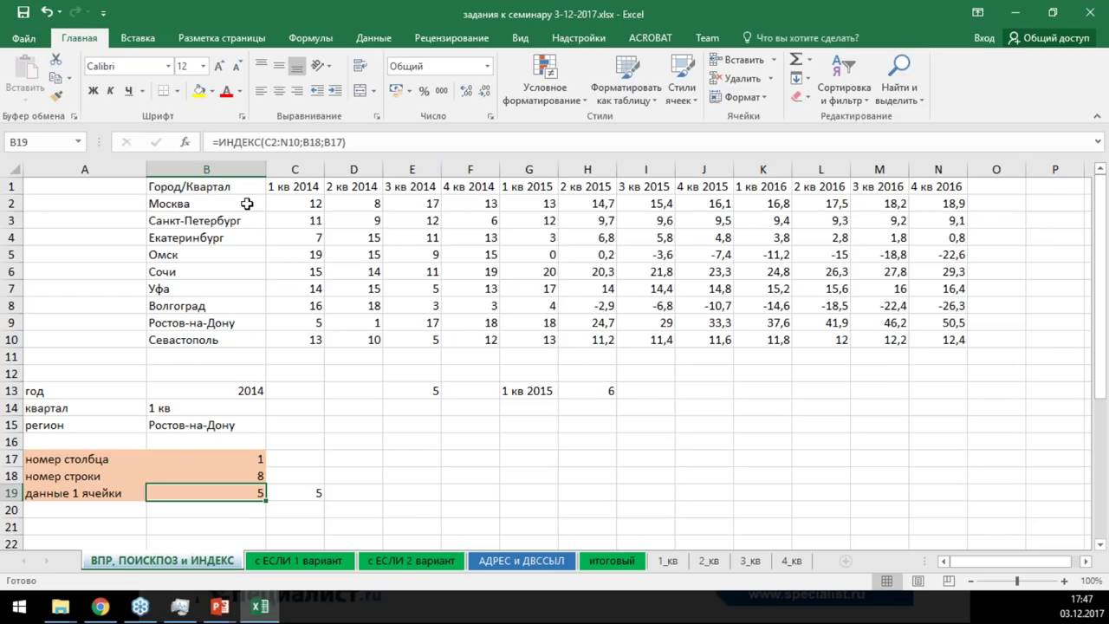
{"action": "left_click", "coordinate": [319, 493]}
{"action": "left_click", "coordinate": [227, 491]}
{"action": "left_click", "coordinate": [299, 318]}
{"action": "left_click", "coordinate": [225, 90]}
Select the table B1:N10 and mark where the Ростов-на-Дону row crosses the 1 кв 2014 column
{"action": "left_click_drag", "start_coordinate": [192, 187], "coordinate": [947, 345]}
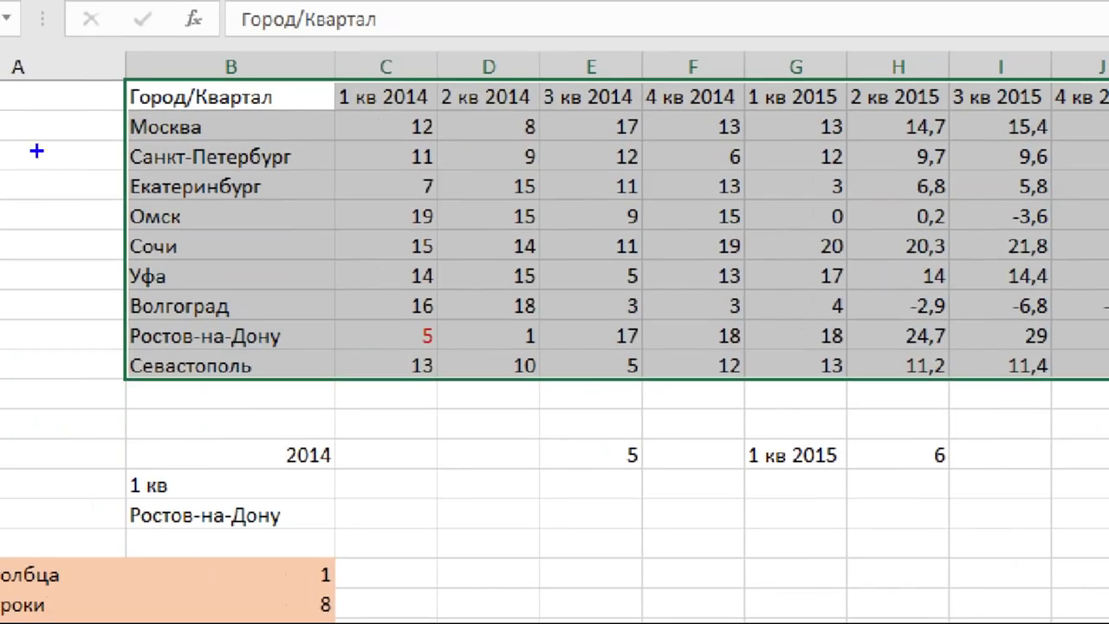
{"action": "left_click_drag", "start_coordinate": [40, 66], "coordinate": [65, 239]}
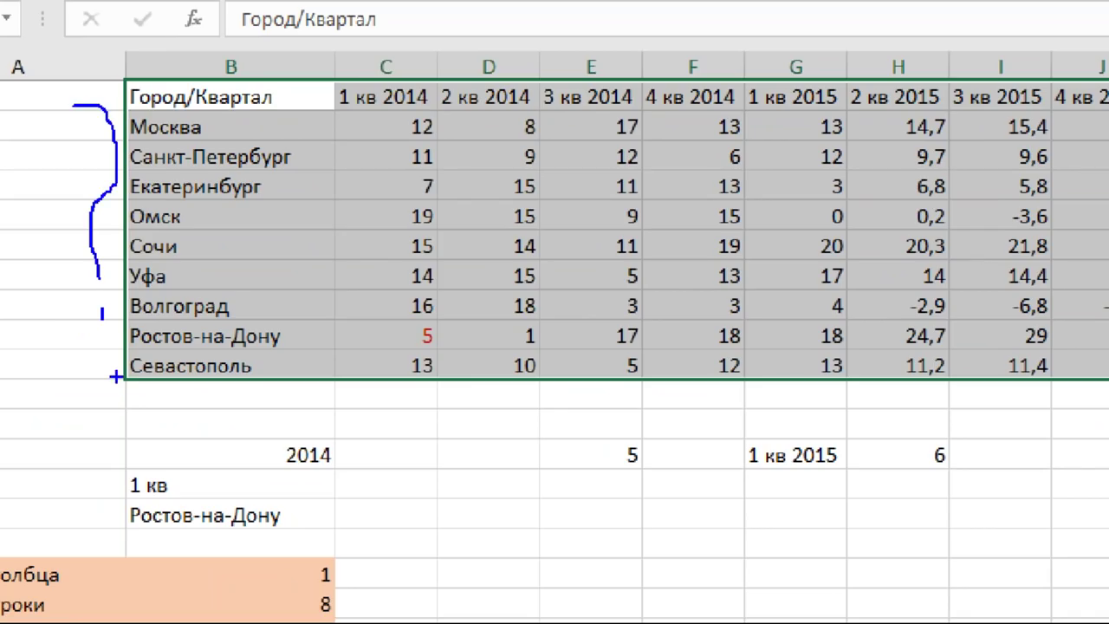
{"action": "left_click_drag", "start_coordinate": [56, 322], "coordinate": [693, 347]}
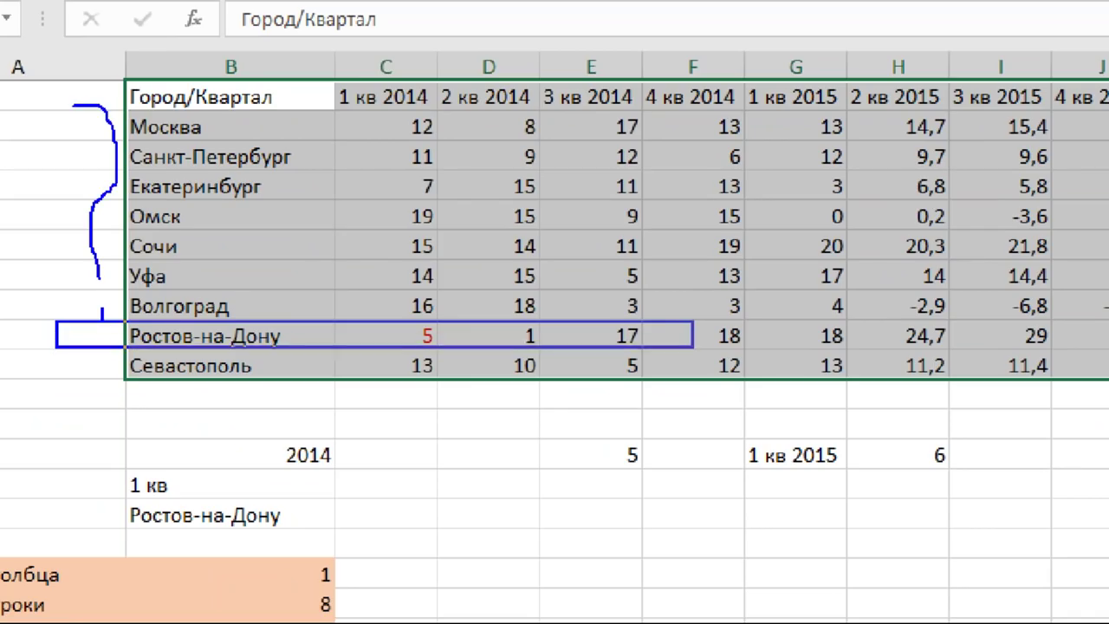
{"action": "left_click_drag", "start_coordinate": [339, 16], "coordinate": [443, 424]}
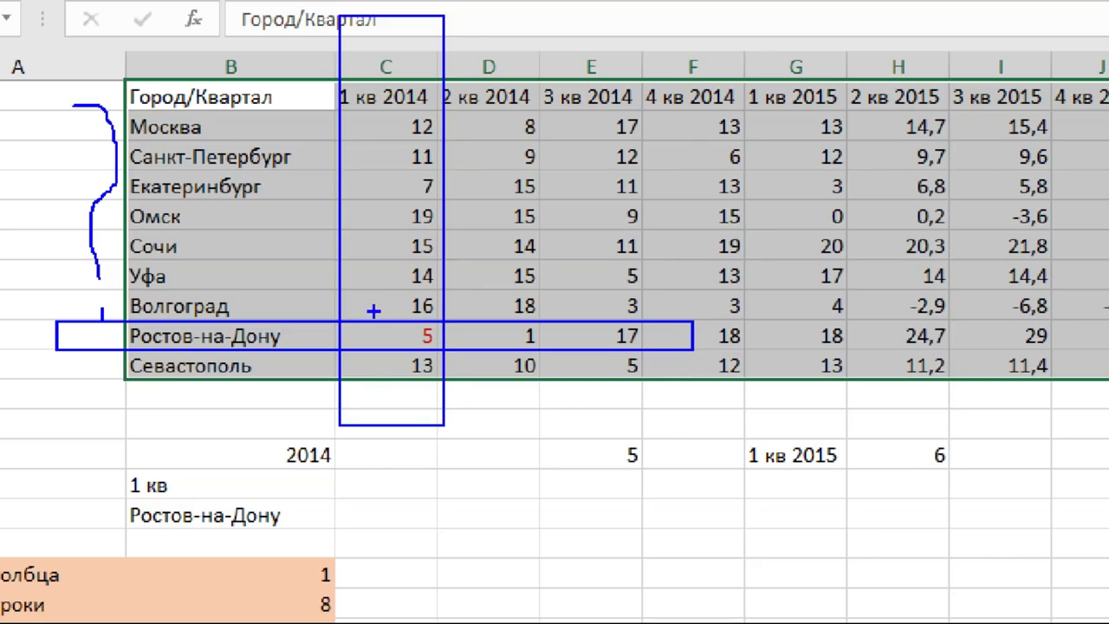
{"action": "left_click_drag", "start_coordinate": [362, 330], "coordinate": [371, 339]}
{"action": "key", "text": "Escape"}
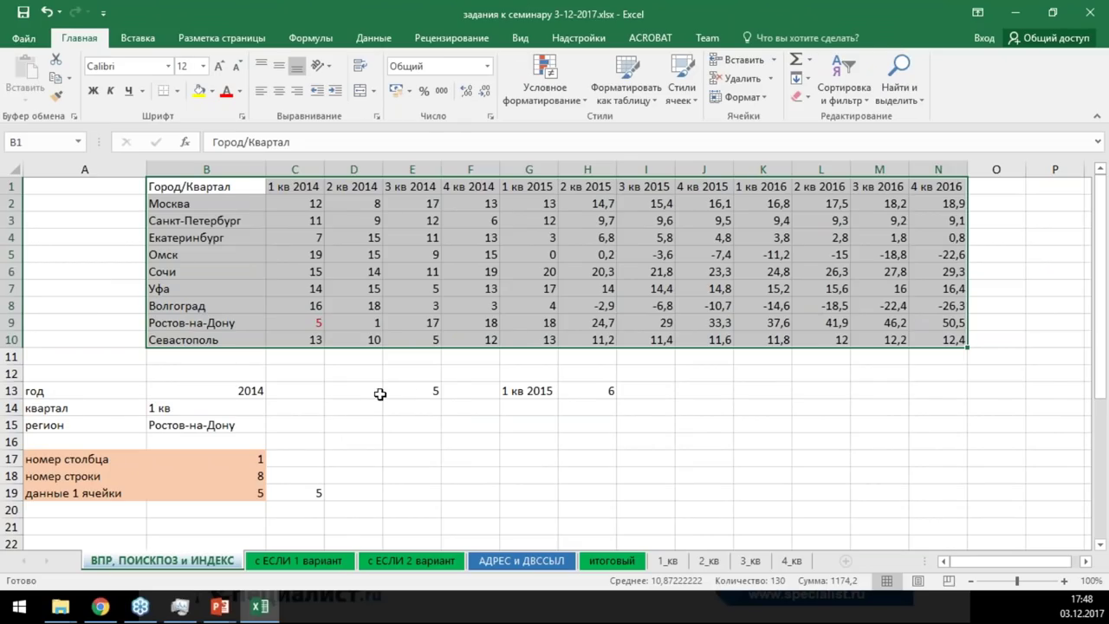
Review the ВПР formula in E13 and relate the region in B15 to the city column B1:B10
{"action": "left_click", "coordinate": [558, 455]}
{"action": "left_click", "coordinate": [325, 141]}
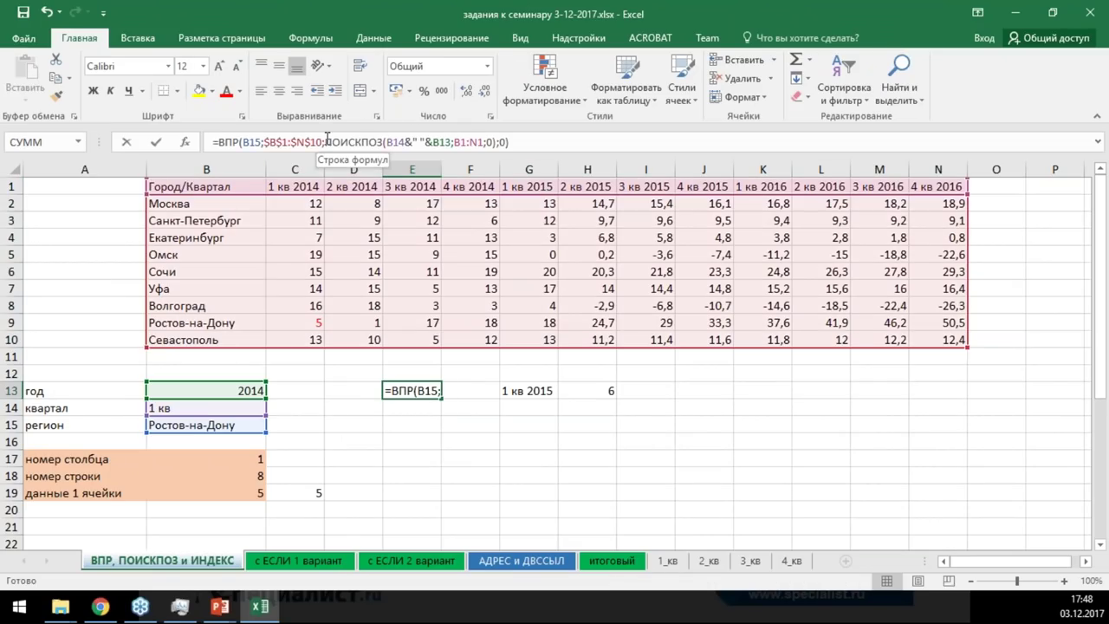
{"action": "key", "text": "Escape"}
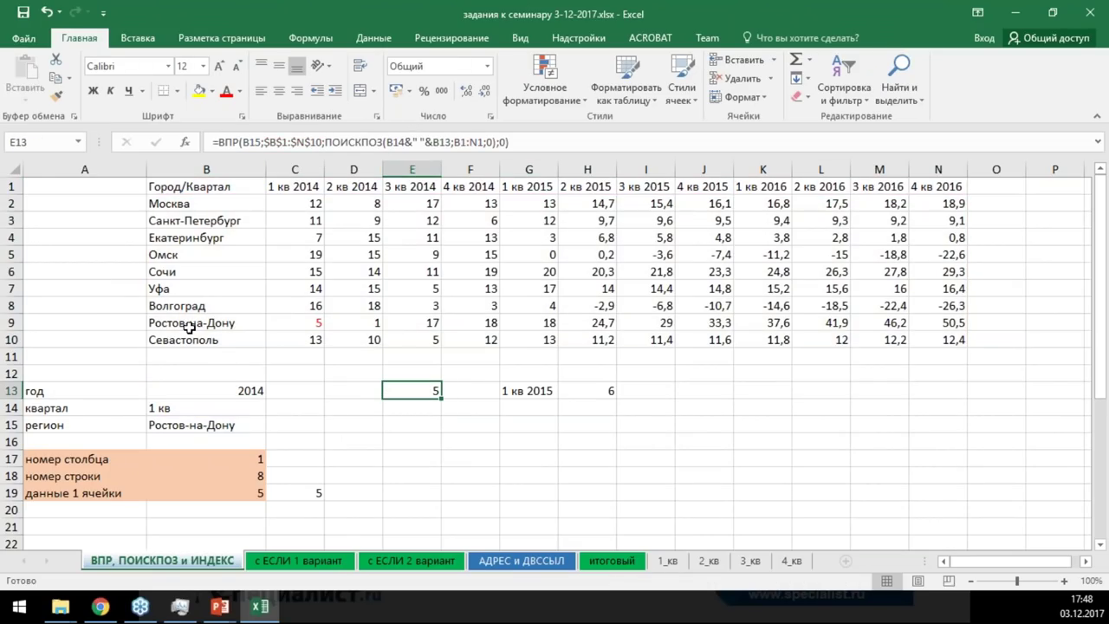
{"action": "left_click", "coordinate": [164, 424]}
{"action": "left_click_drag", "start_coordinate": [187, 186], "coordinate": [192, 332]}
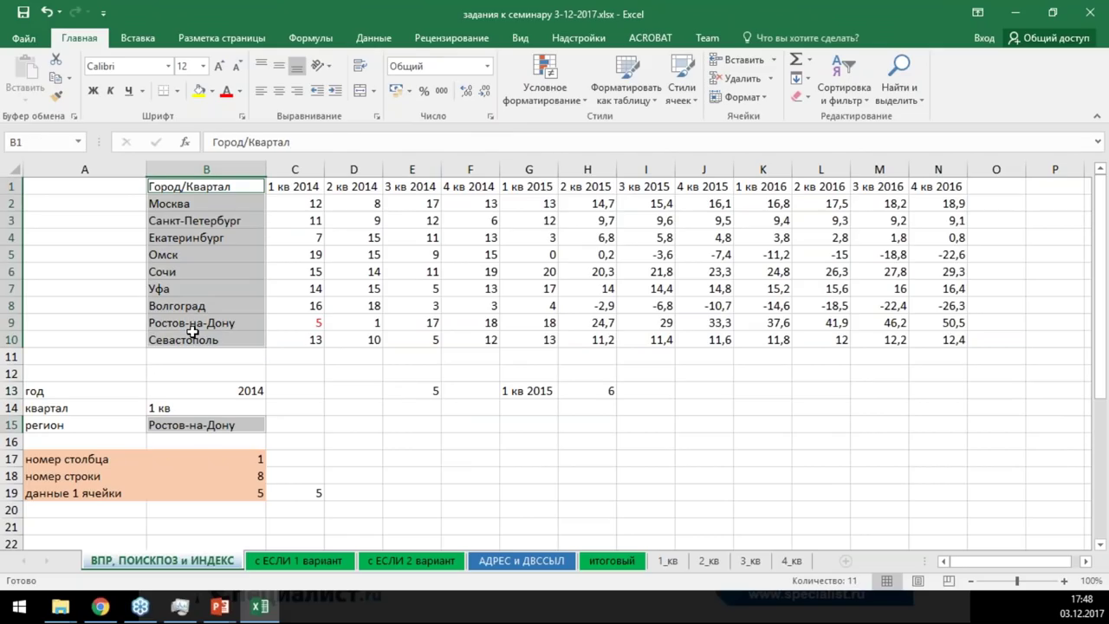
Examine the ПОИСКПОЗ formula in B17 and the year, quarter and header cells it refers to
{"action": "left_click", "coordinate": [252, 460]}
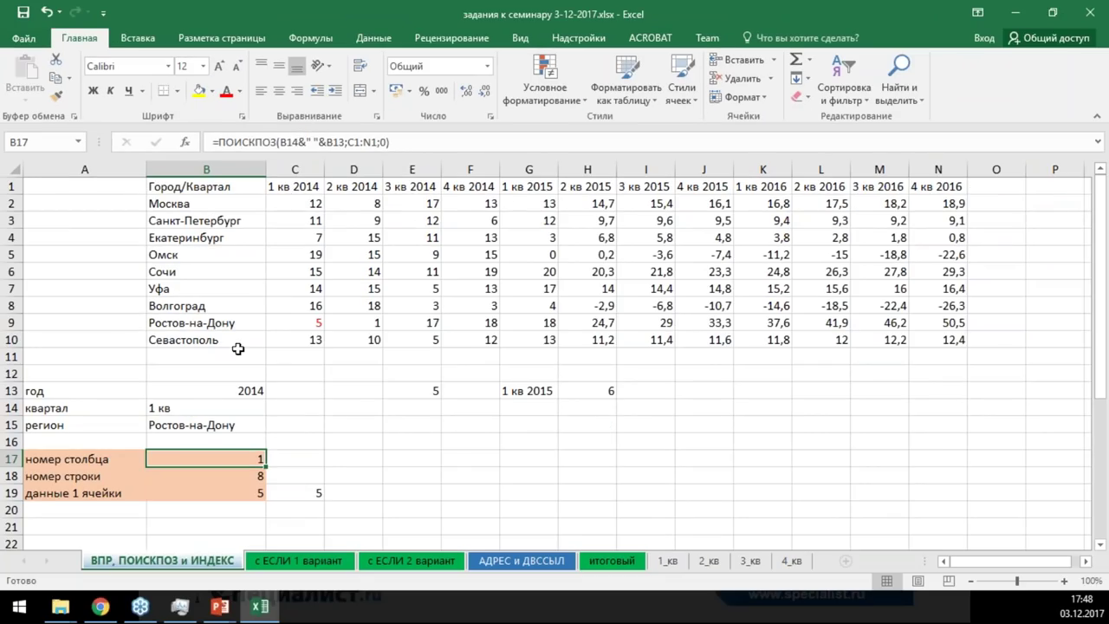
{"action": "left_click", "coordinate": [191, 536]}
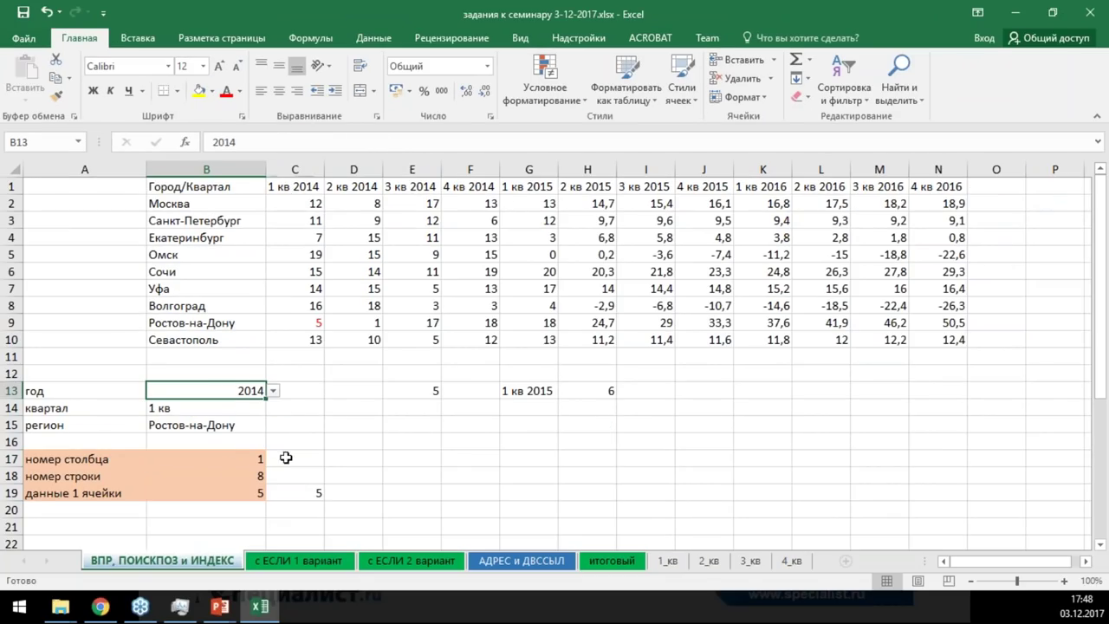
{"action": "left_click", "coordinate": [232, 463]}
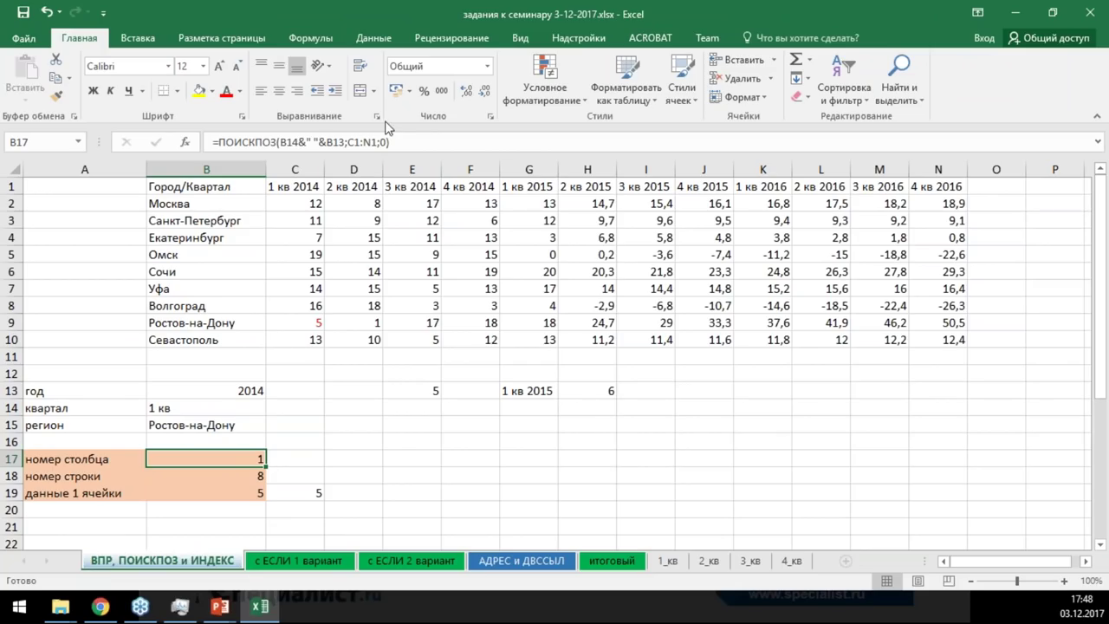
{"action": "double_click", "coordinate": [241, 459]}
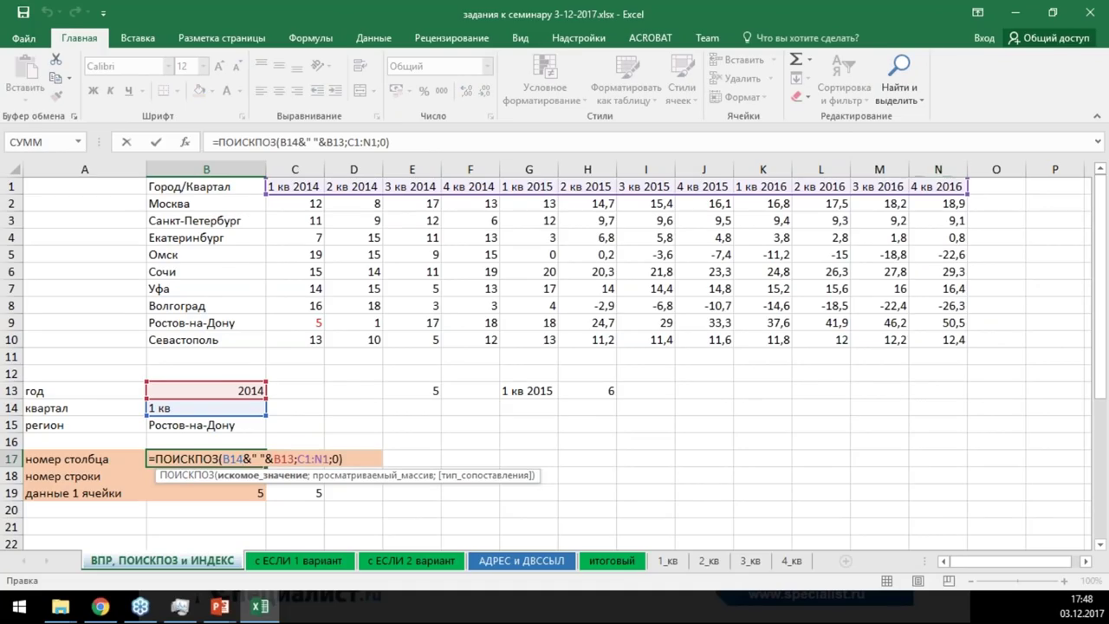
{"action": "key", "text": "ctrl+Return"}
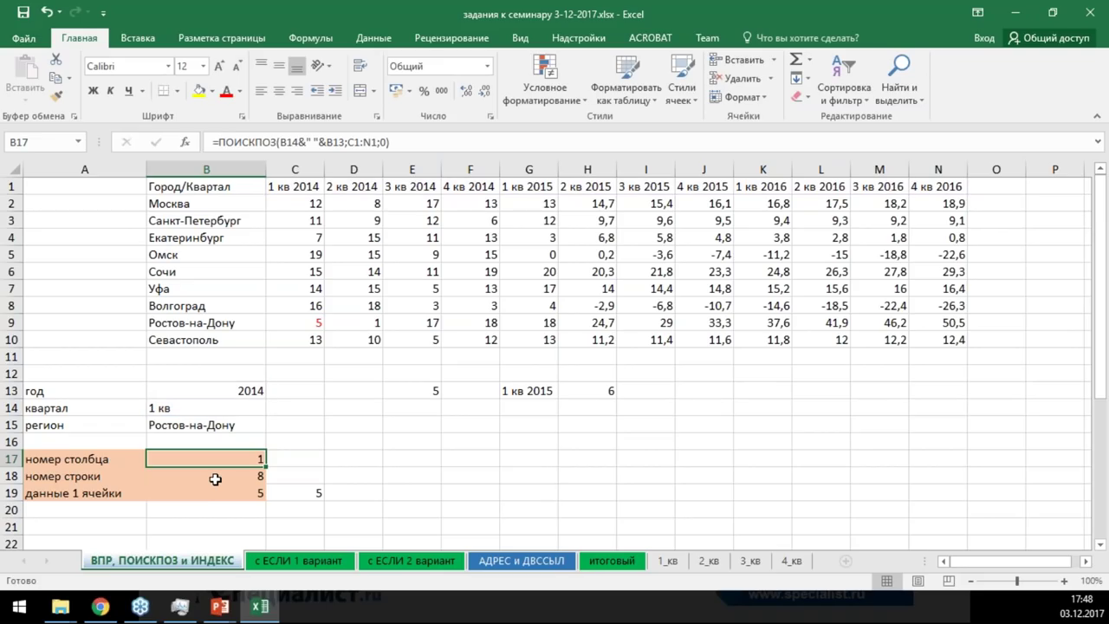
Enter a ПОИСКПОЗ formula in C18 that finds the region in B15 within B2:B10 with match type 0
{"action": "left_click", "coordinate": [285, 477]}
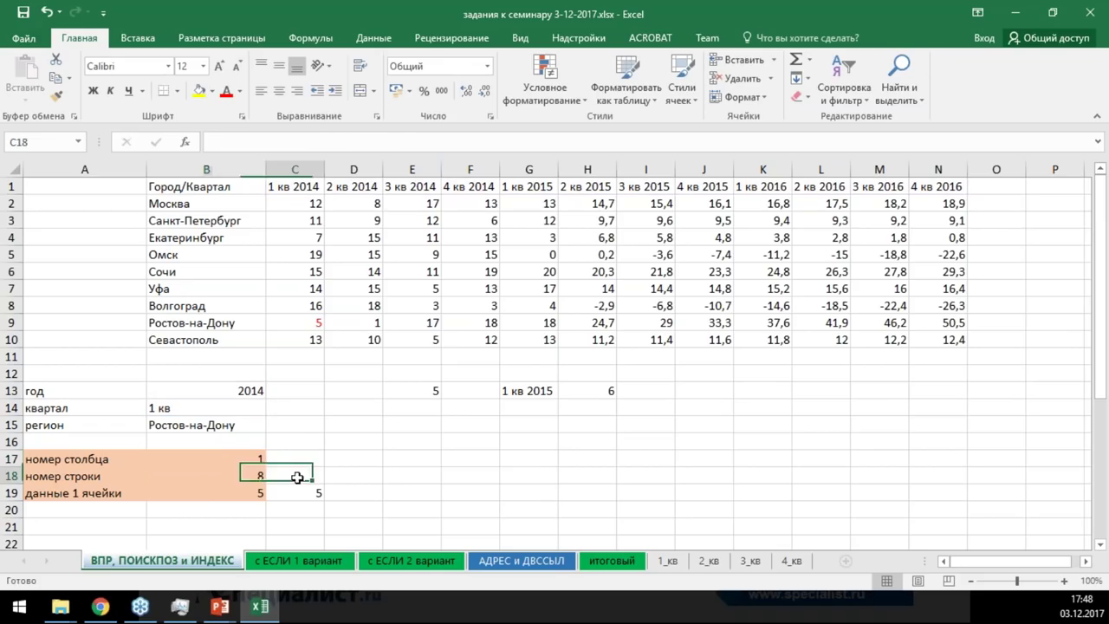
{"action": "left_click", "coordinate": [223, 472]}
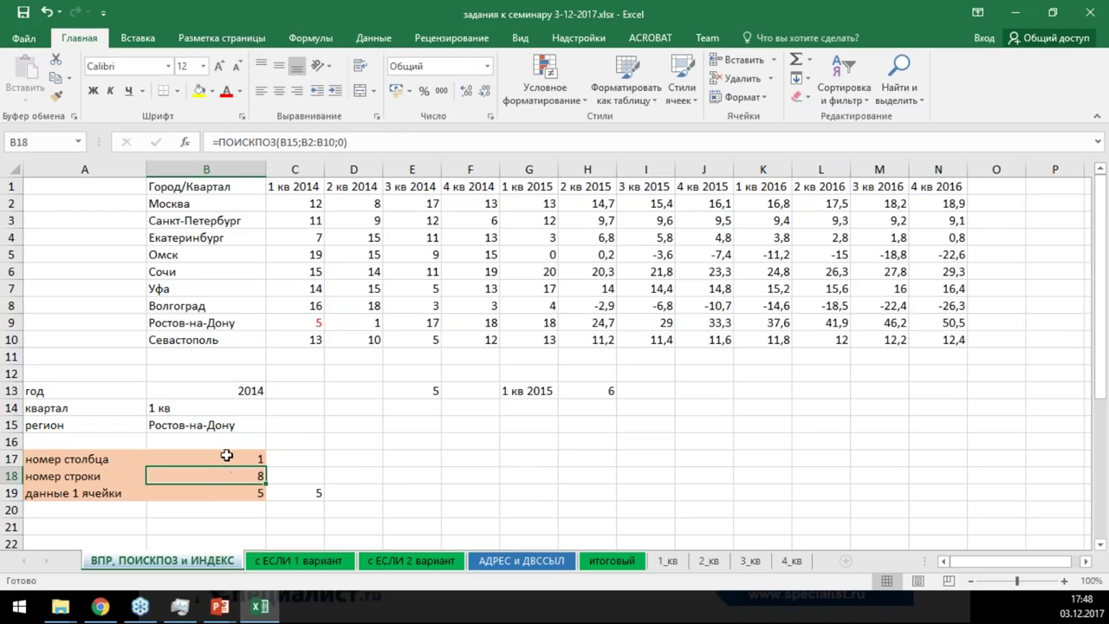
{"action": "left_click", "coordinate": [295, 474]}
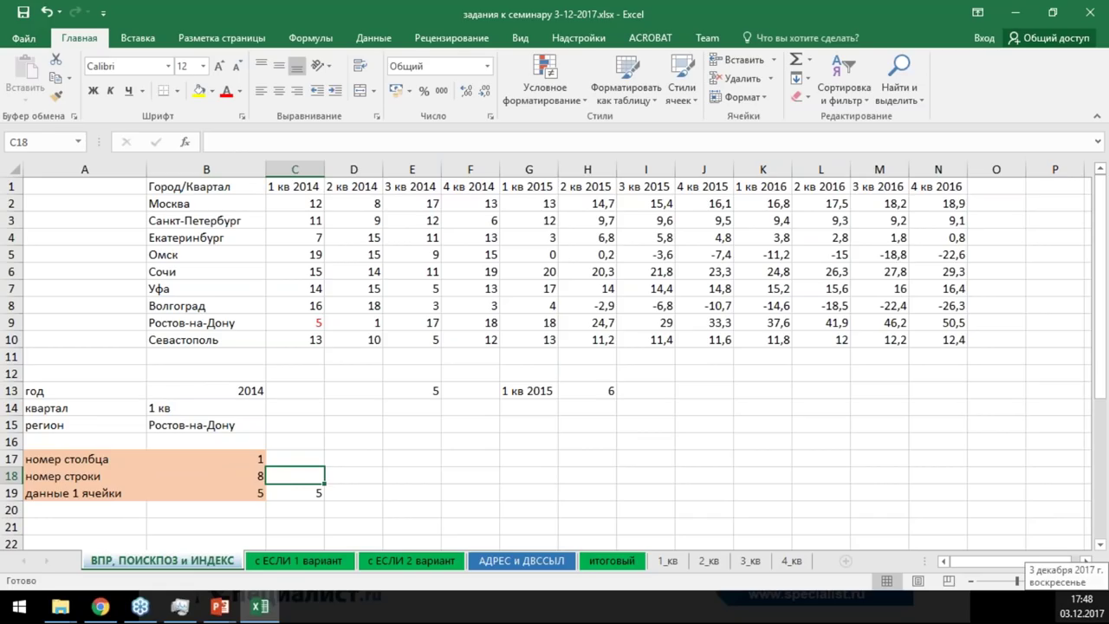
{"action": "type", "text": "=пои"}
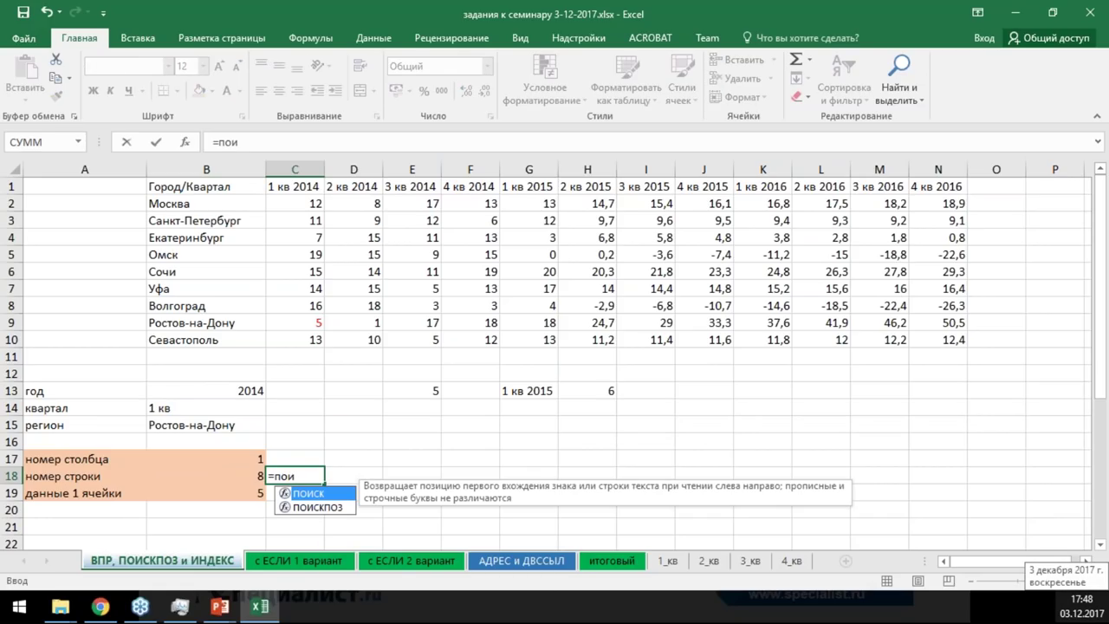
{"action": "key", "text": "Down"}
{"action": "key", "text": "Tab"}
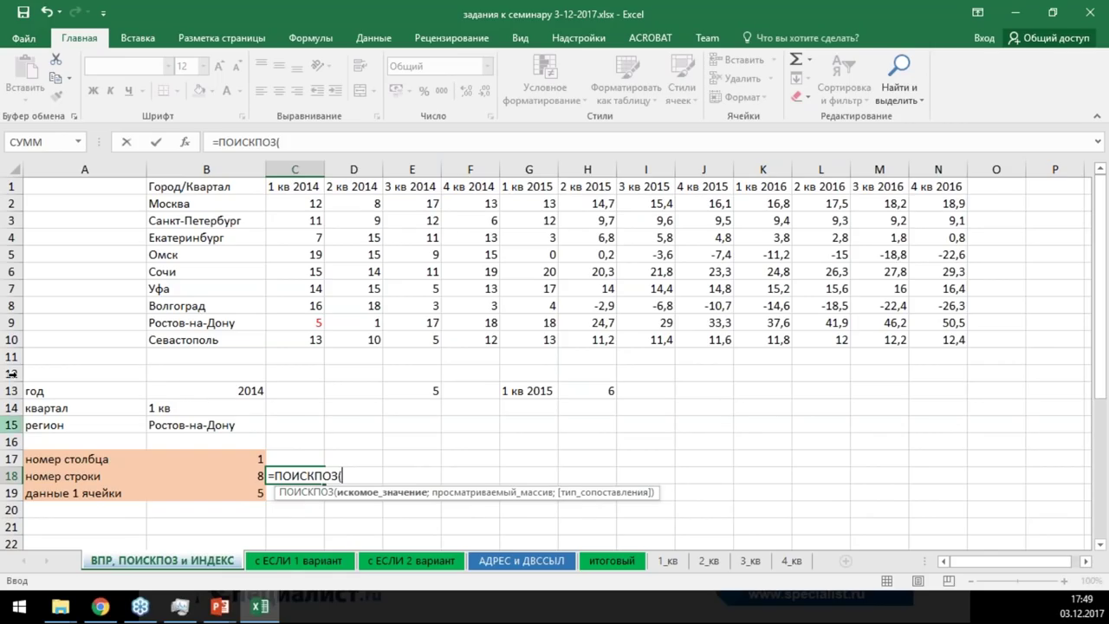
{"action": "left_click", "coordinate": [172, 427]}
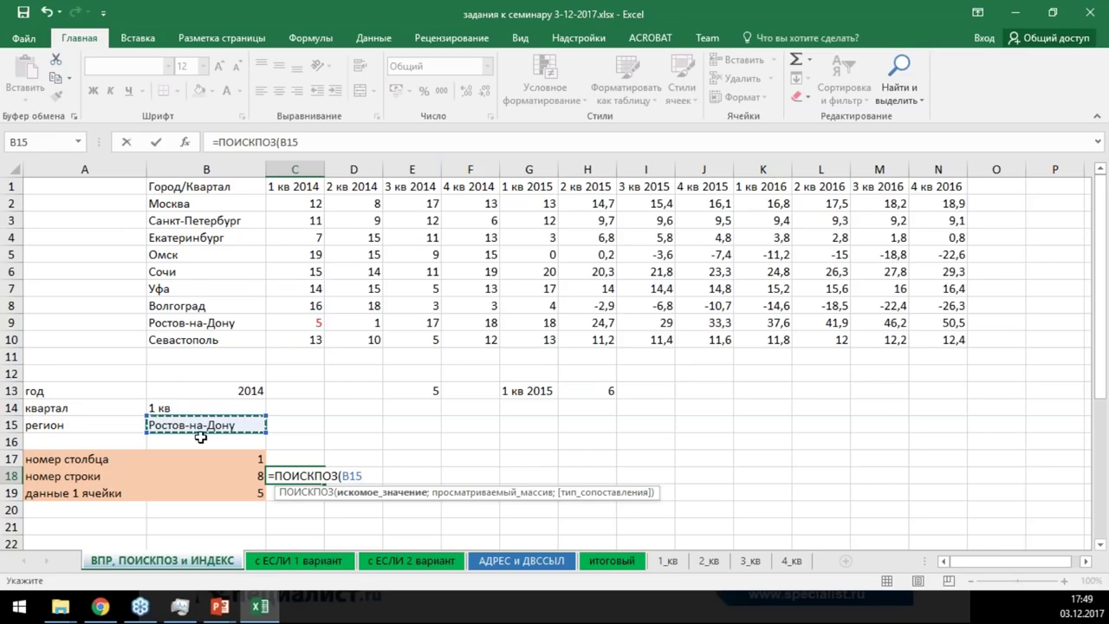
{"action": "type", "text": ";"}
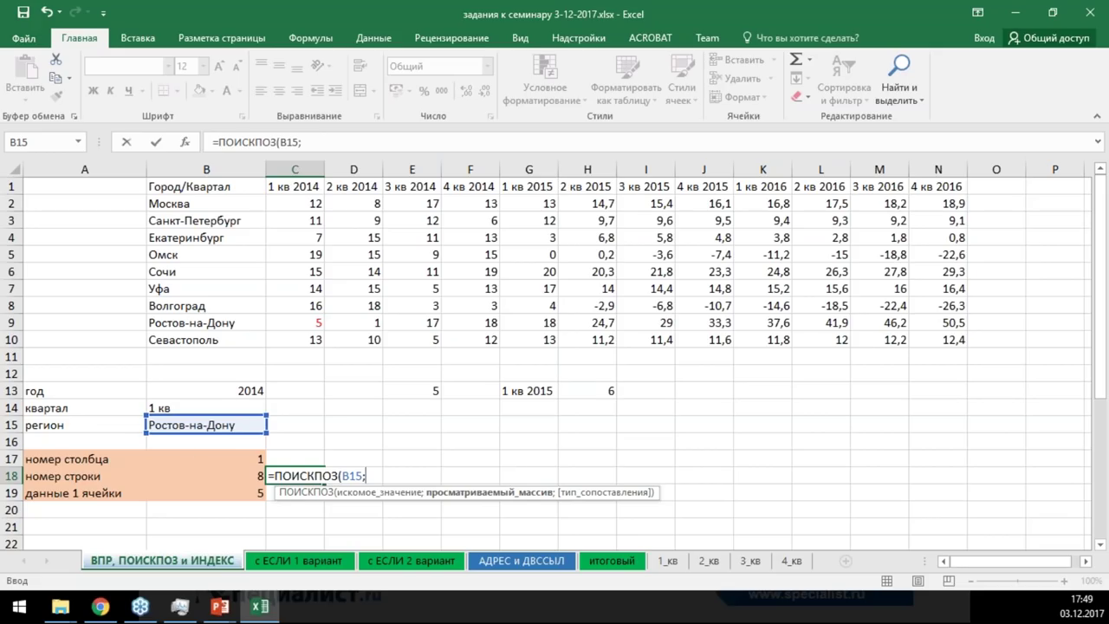
{"action": "left_click_drag", "start_coordinate": [224, 202], "coordinate": [218, 340]}
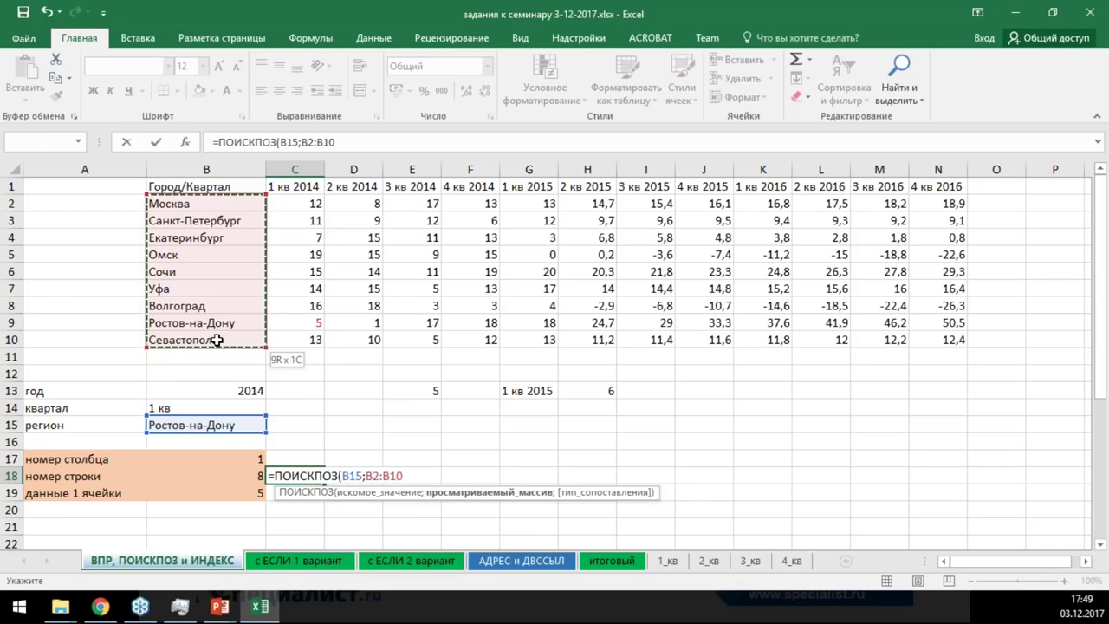
{"action": "left_click_drag", "start_coordinate": [217, 341], "coordinate": [216, 340]}
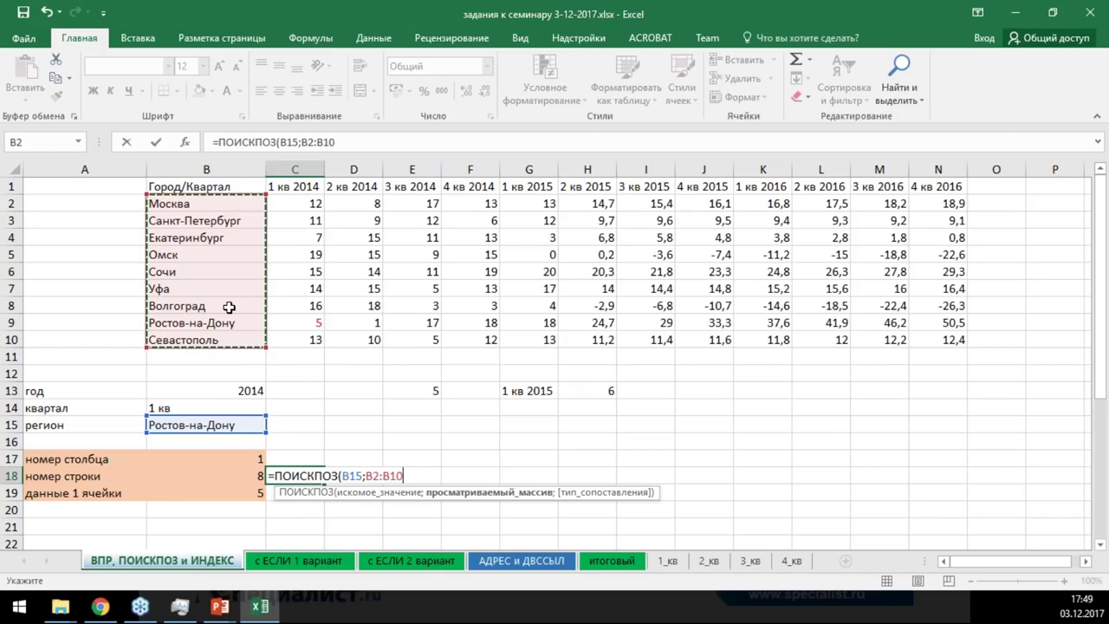
{"action": "type", "text": ";"}
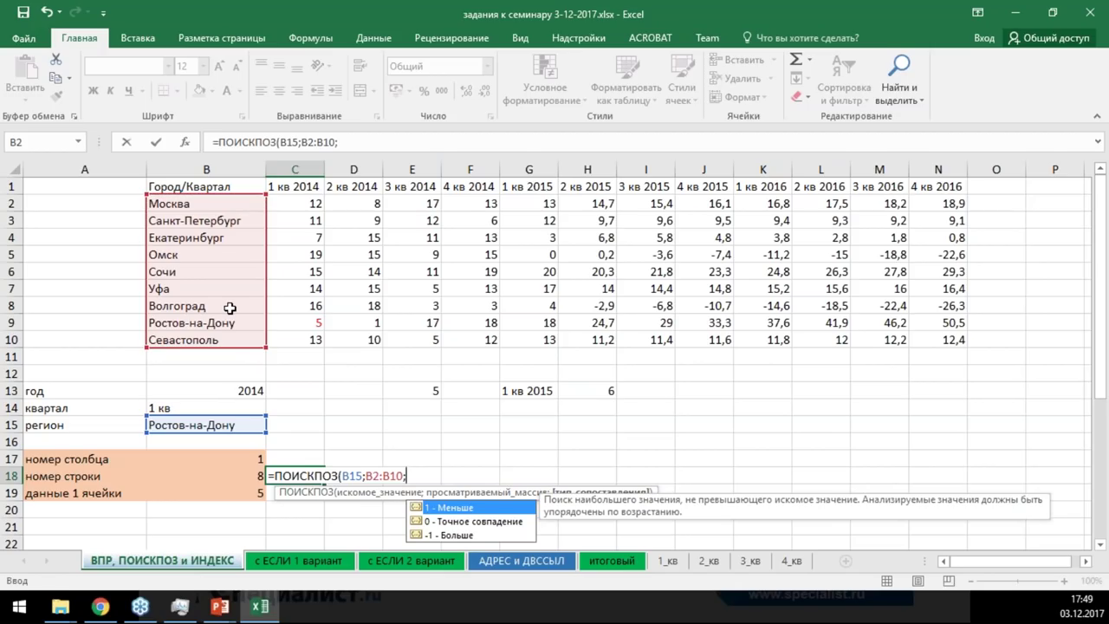
{"action": "type", "text": "0"}
{"action": "key", "text": "Return"}
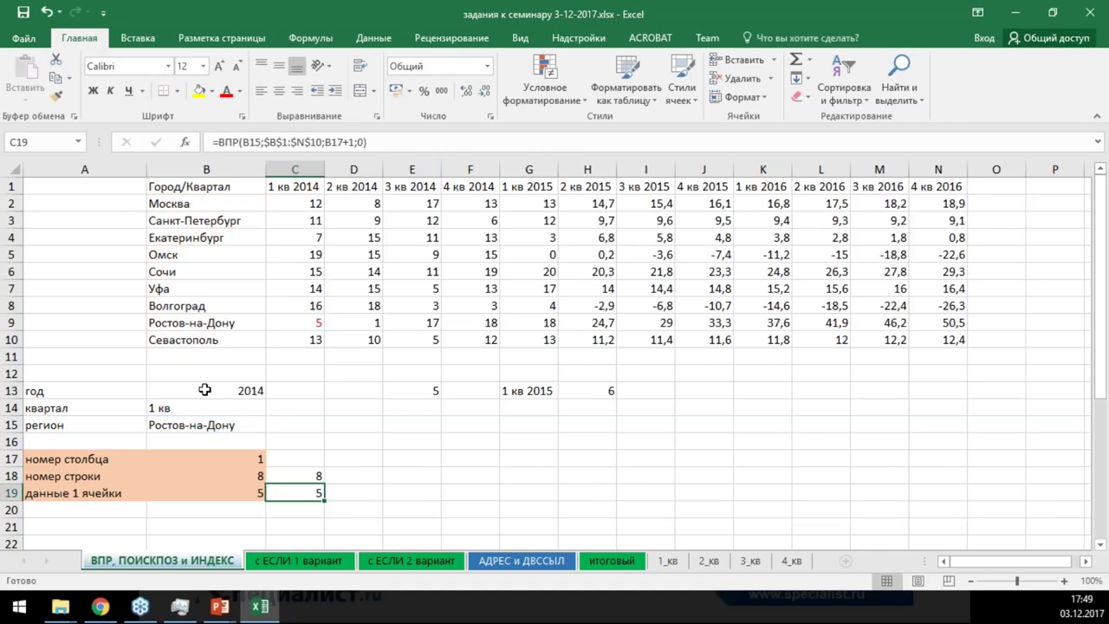
Highlight the column number cell B17 and the row number cell C18 with a yellow fill
{"action": "left_click", "coordinate": [291, 473]}
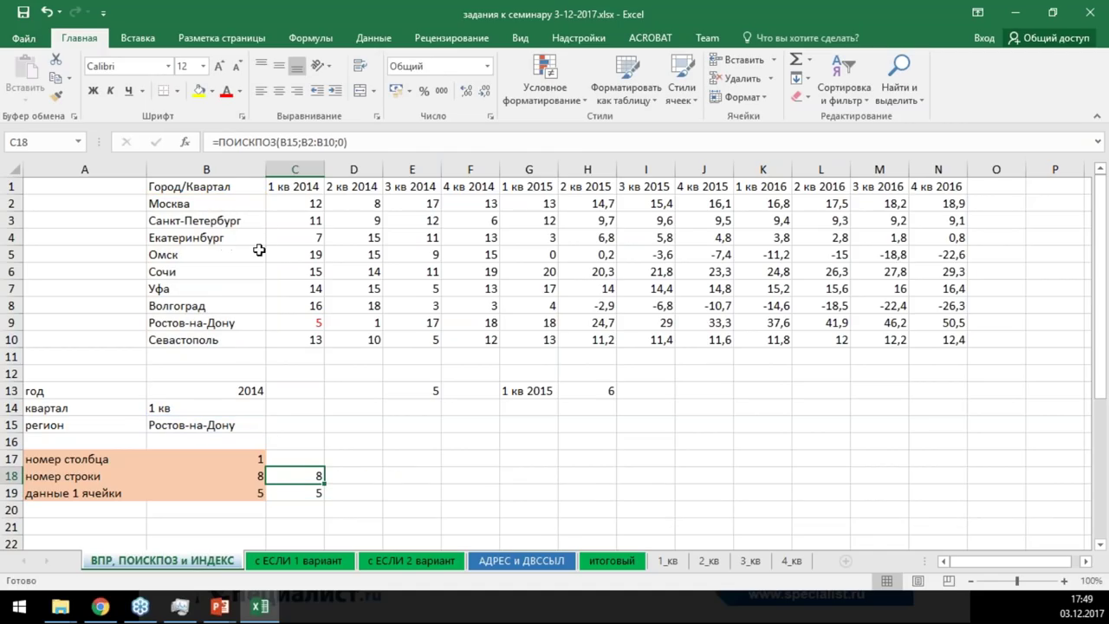
{"action": "left_click", "coordinate": [243, 456]}
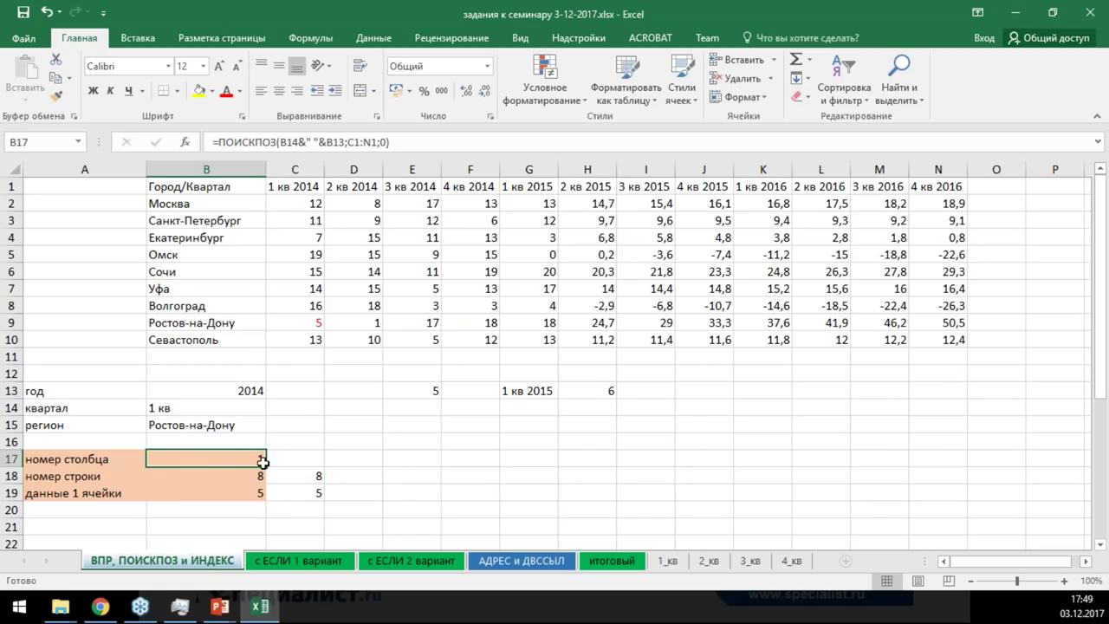
{"action": "left_click", "coordinate": [306, 476]}
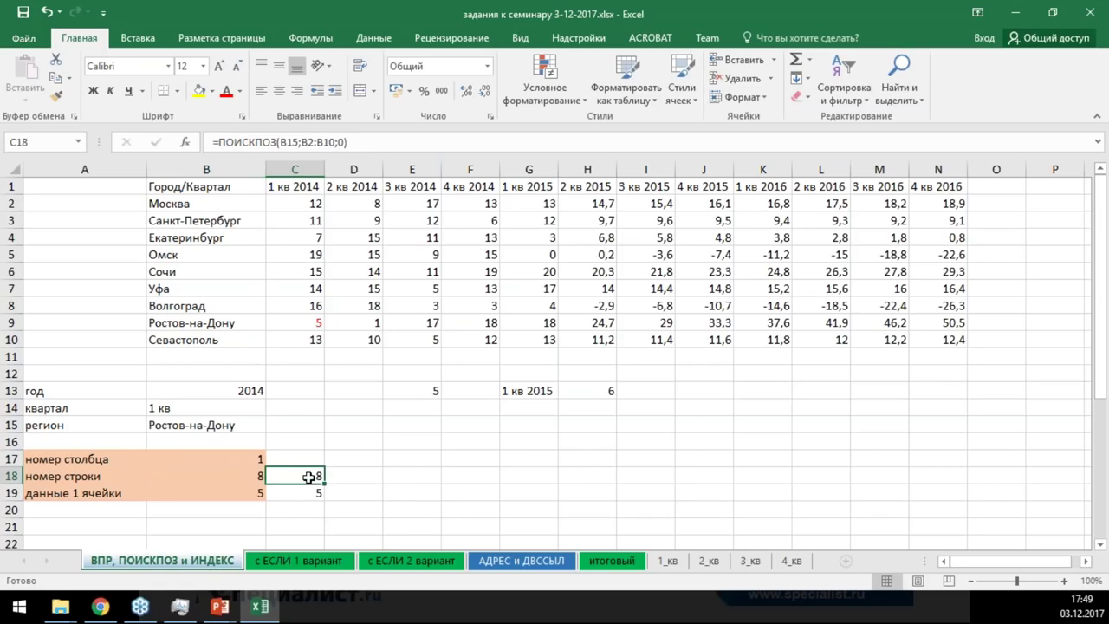
{"action": "left_click", "coordinate": [248, 456], "text": "ctrl"}
{"action": "left_click", "coordinate": [303, 475], "text": "ctrl"}
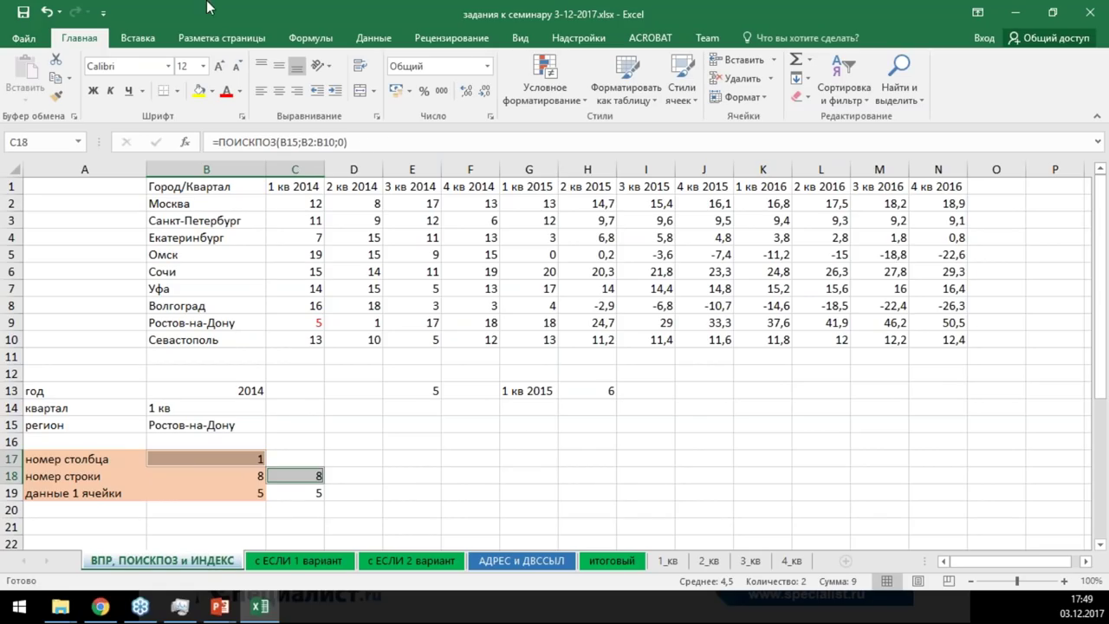
Clear the ВПР formula from C19 and begin an ИНДЕКС formula there
{"action": "left_click", "coordinate": [301, 493]}
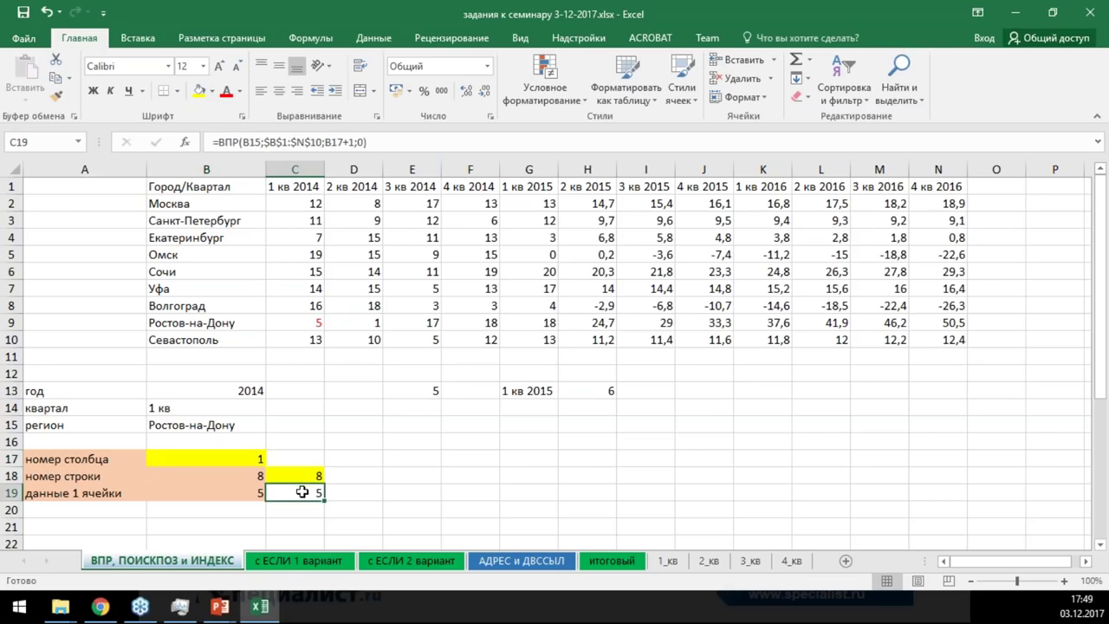
{"action": "key", "text": "Delete"}
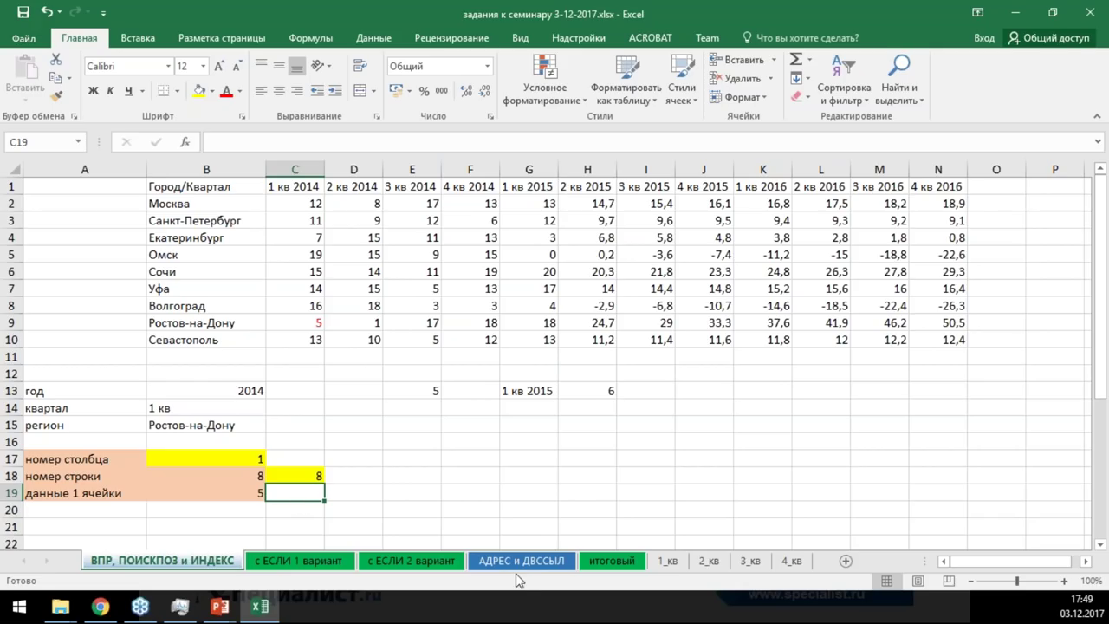
{"action": "type", "text": "="}
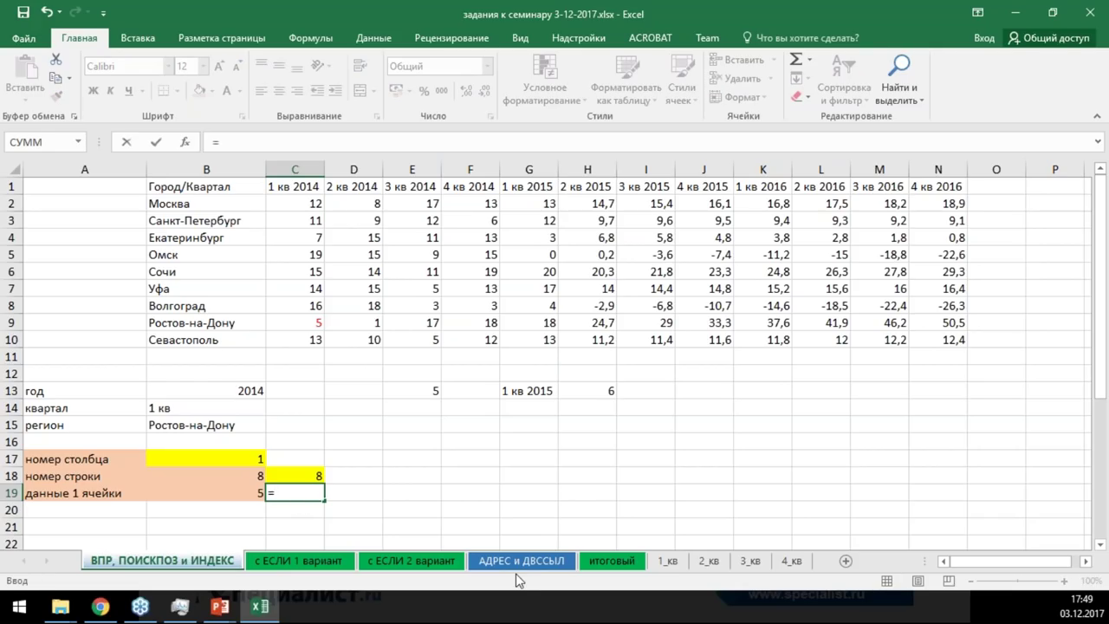
{"action": "type", "text": "ИНДЕКС("}
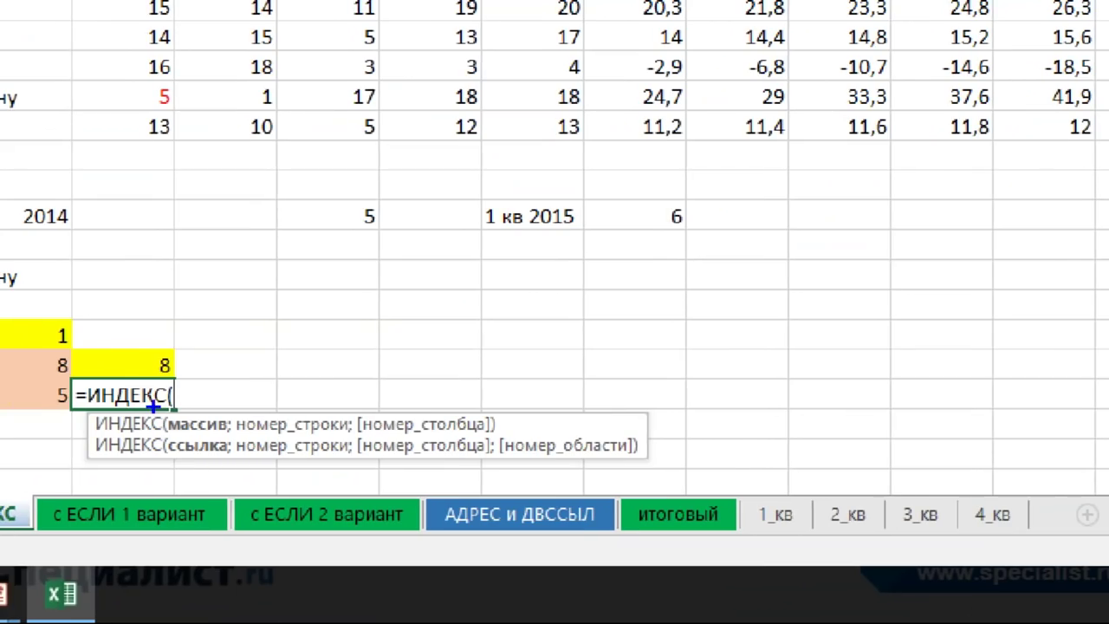
{"action": "left_click_drag", "start_coordinate": [163, 411], "coordinate": [235, 439]}
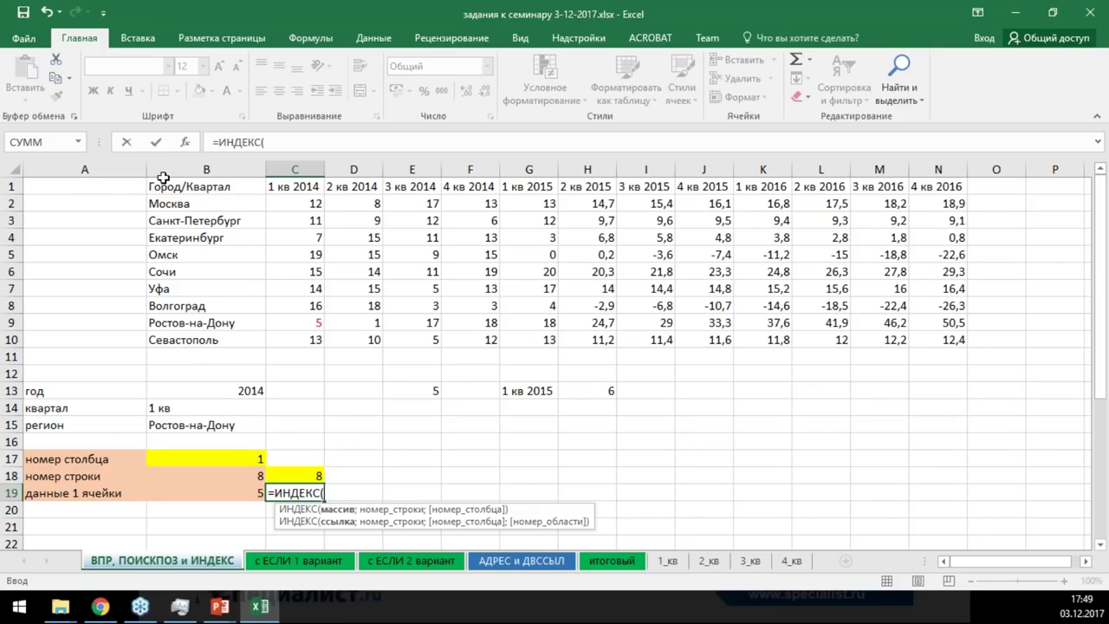
Try ranges that include the headers, such as B1:N10 and B1:H10, as the ИНДЕКС array
{"action": "left_click_drag", "start_coordinate": [161, 183], "coordinate": [930, 337]}
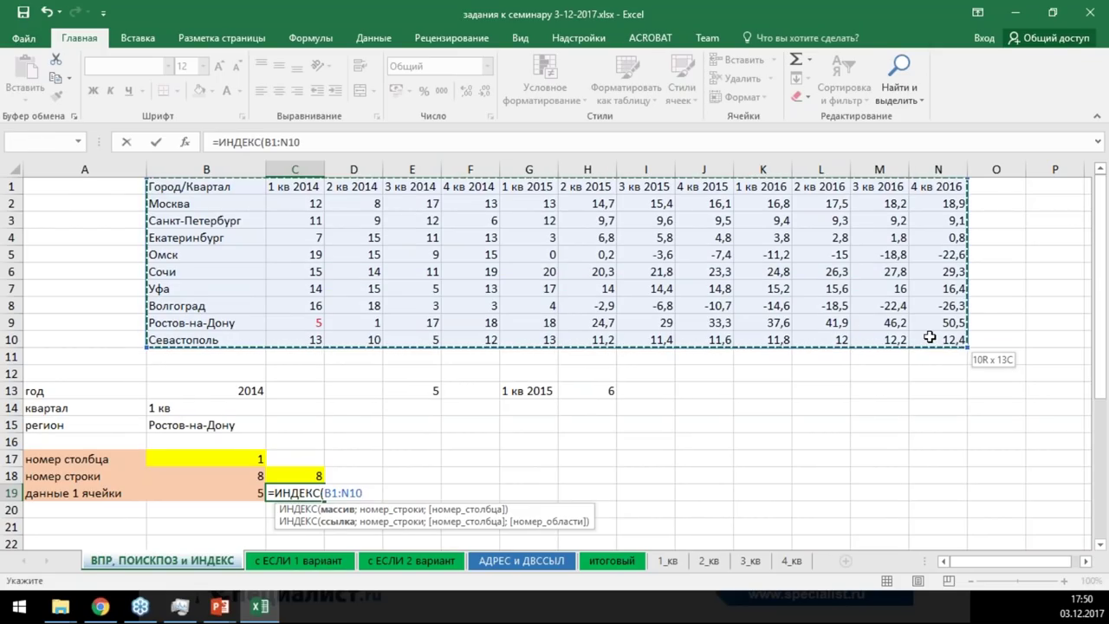
{"action": "left_click_drag", "start_coordinate": [930, 337], "coordinate": [930, 337]}
{"action": "mouse_move", "coordinate": [283, 185]}
{"action": "left_mouse_down"}
{"action": "mouse_move", "coordinate": [598, 185]}
{"action": "mouse_move", "coordinate": [295, 179]}
{"action": "left_mouse_up"}
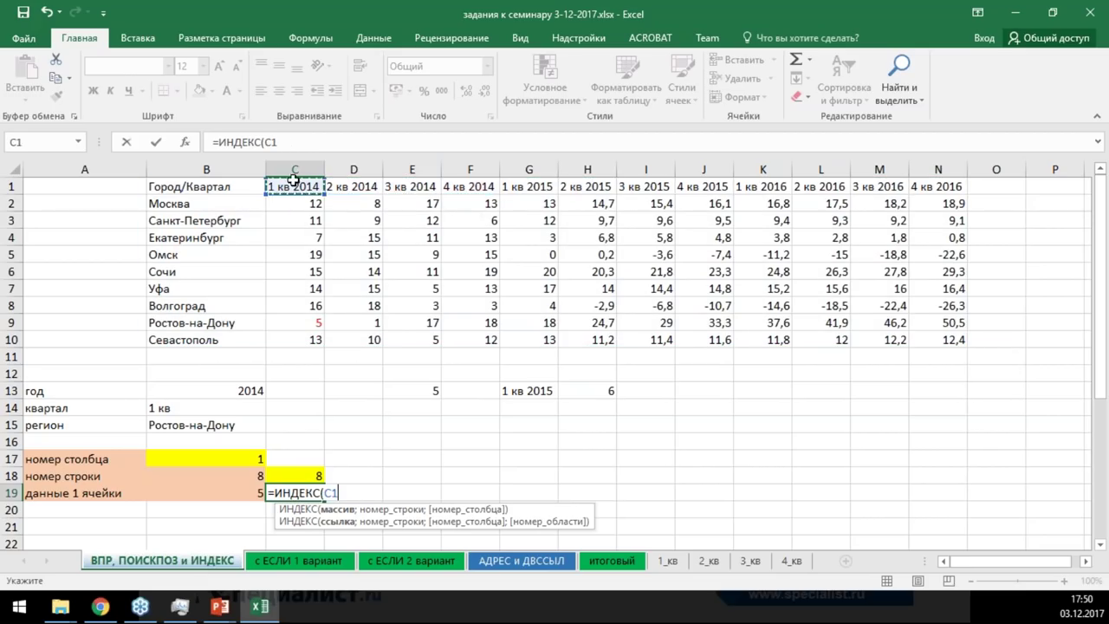
{"action": "left_click", "coordinate": [227, 203]}
{"action": "left_click_drag", "start_coordinate": [208, 186], "coordinate": [607, 339]}
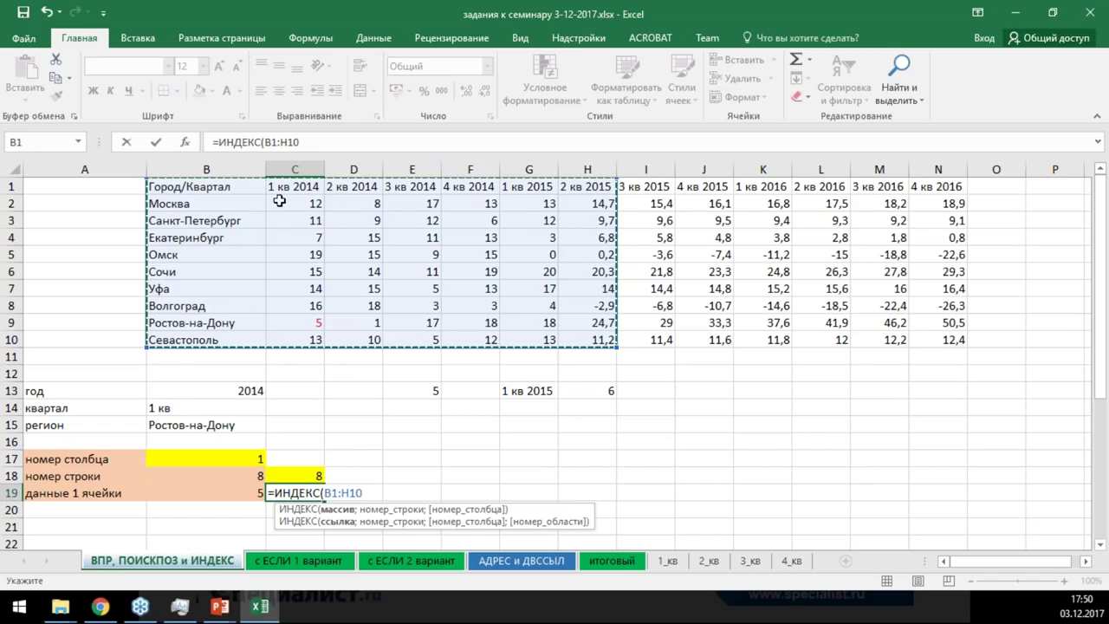
Complete the ИНДЕКС formula in C19 with array $C$2:$N$10, row number C18 and column number B17, and colour the result red
{"action": "left_click_drag", "start_coordinate": [286, 205], "coordinate": [948, 336]}
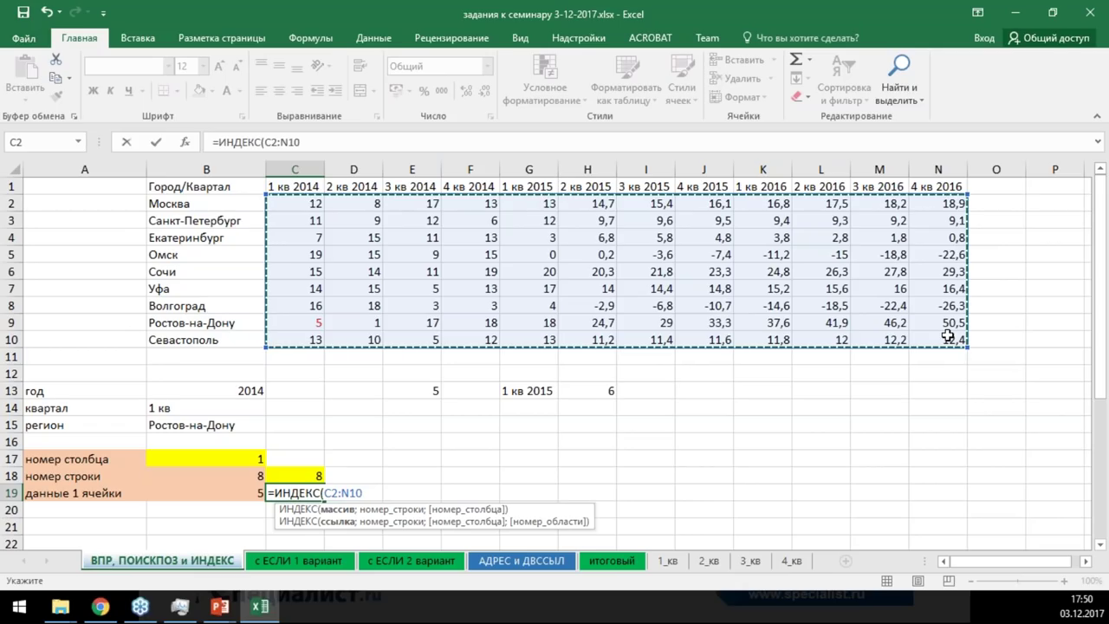
{"action": "key", "text": "F4"}
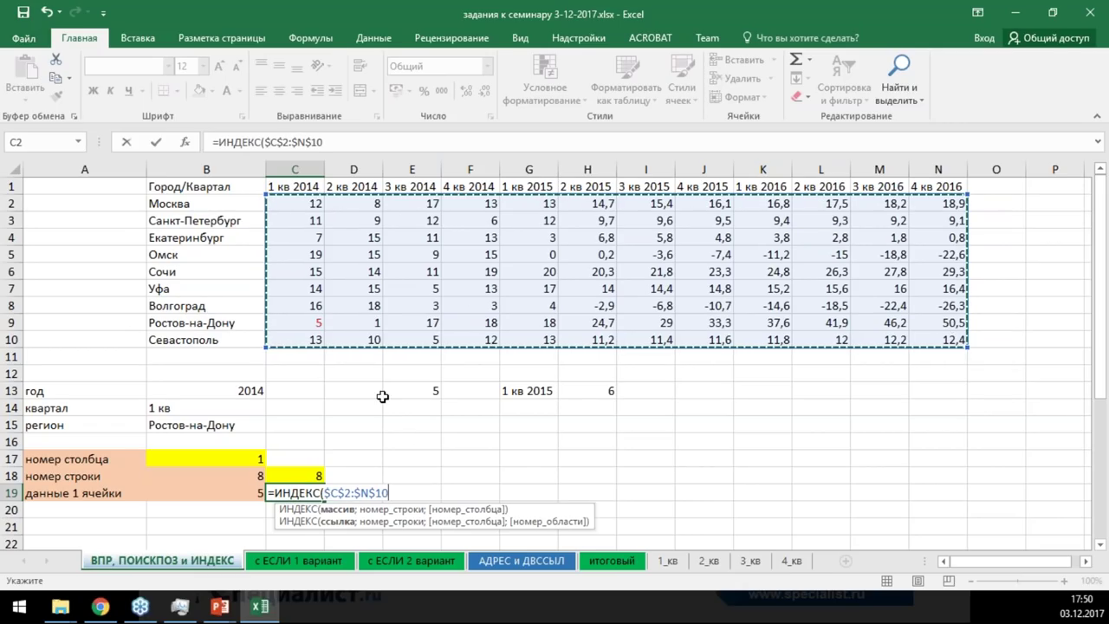
{"action": "type", "text": ";"}
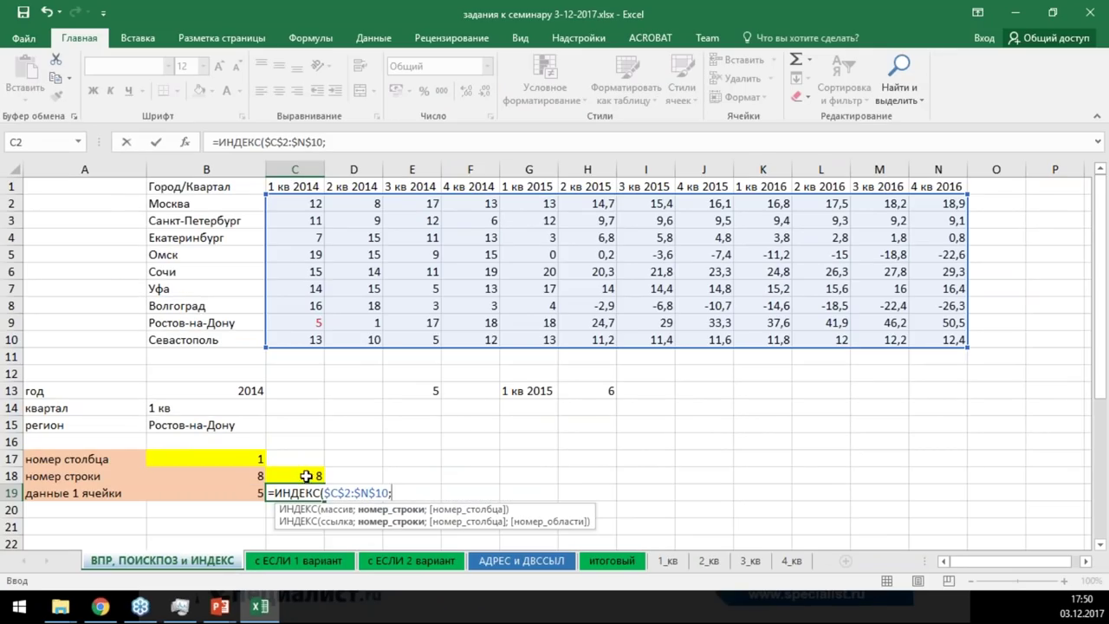
{"action": "left_click", "coordinate": [358, 386]}
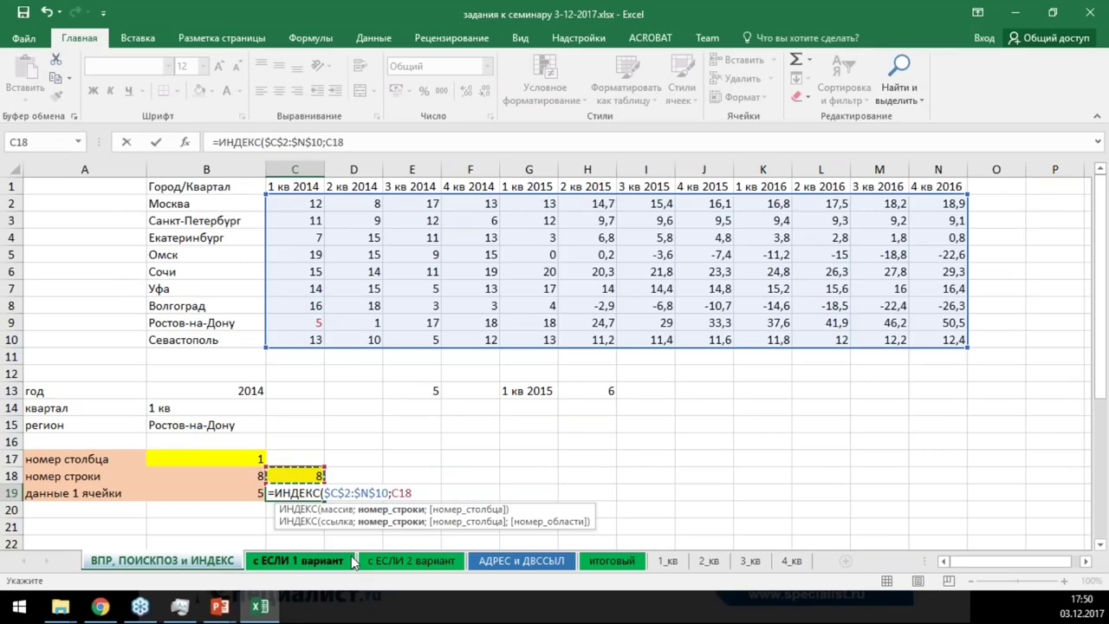
{"action": "type", "text": ";"}
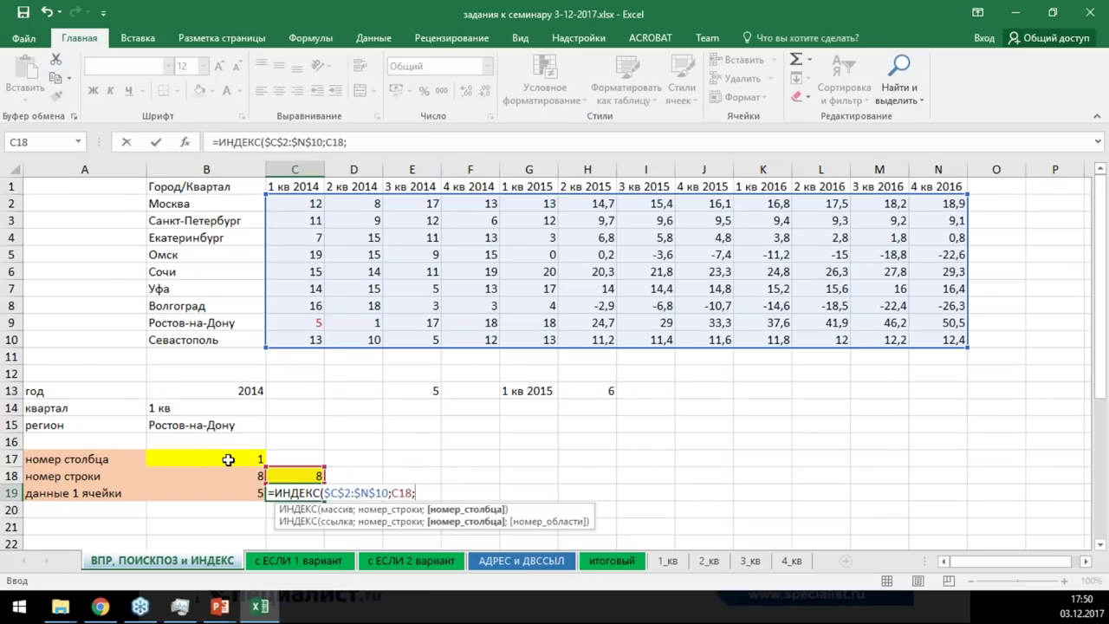
{"action": "left_click", "coordinate": [167, 333]}
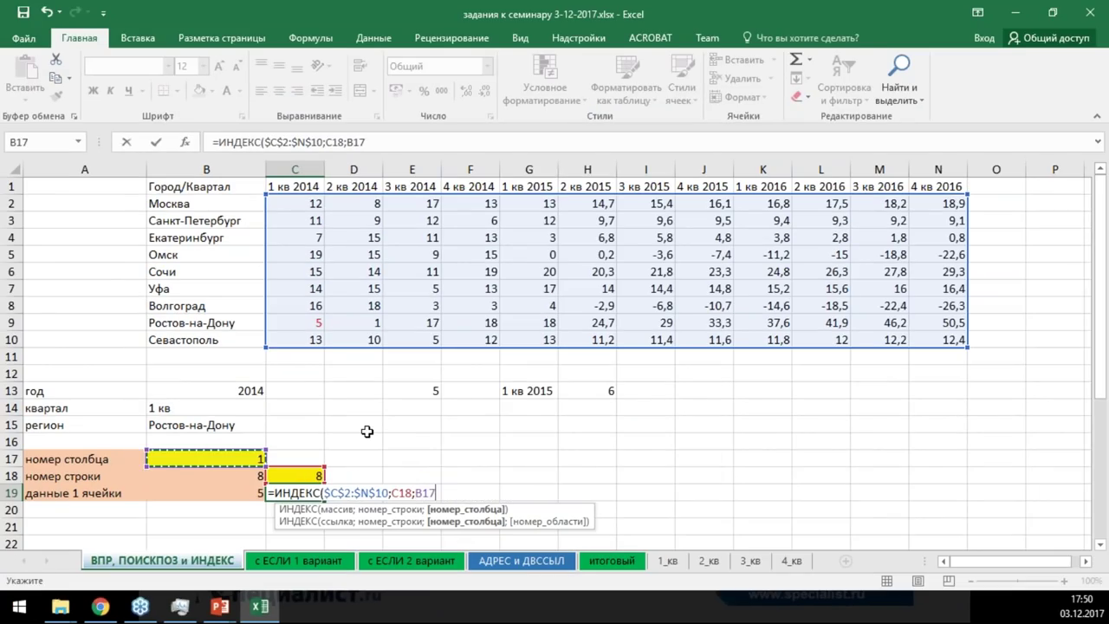
{"action": "key", "text": "ctrl+Return"}
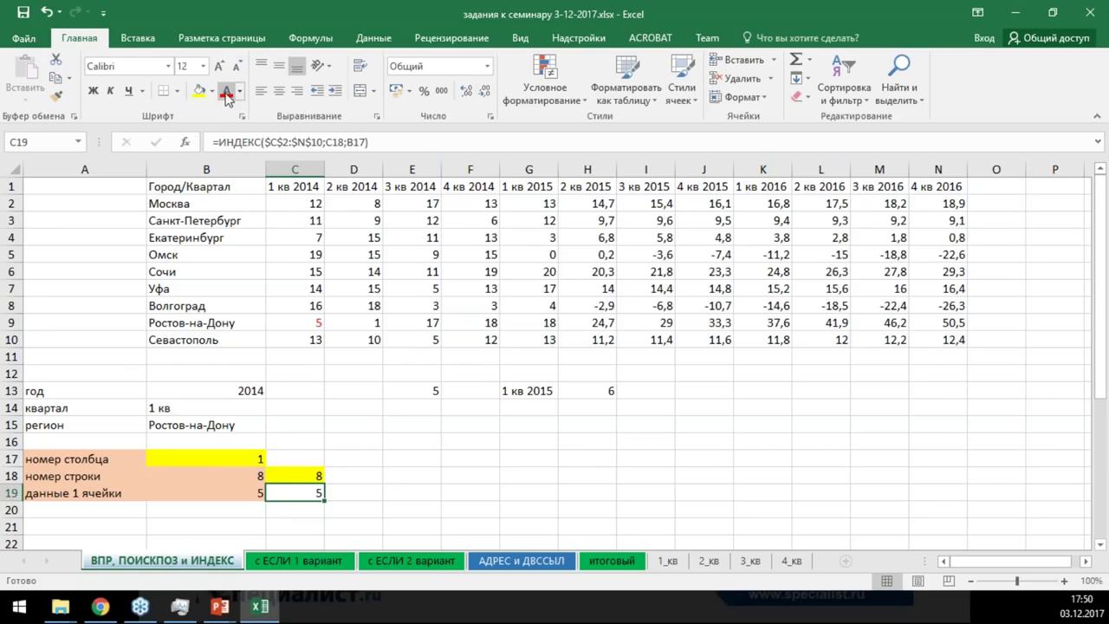
Examine the arguments of the ИНДЕКС formula in C19 and compare its result with the Ростов-на-Дону value in C9
{"action": "scroll", "coordinate": [301, 433], "scroll_direction": "up", "scroll_amount": 2}
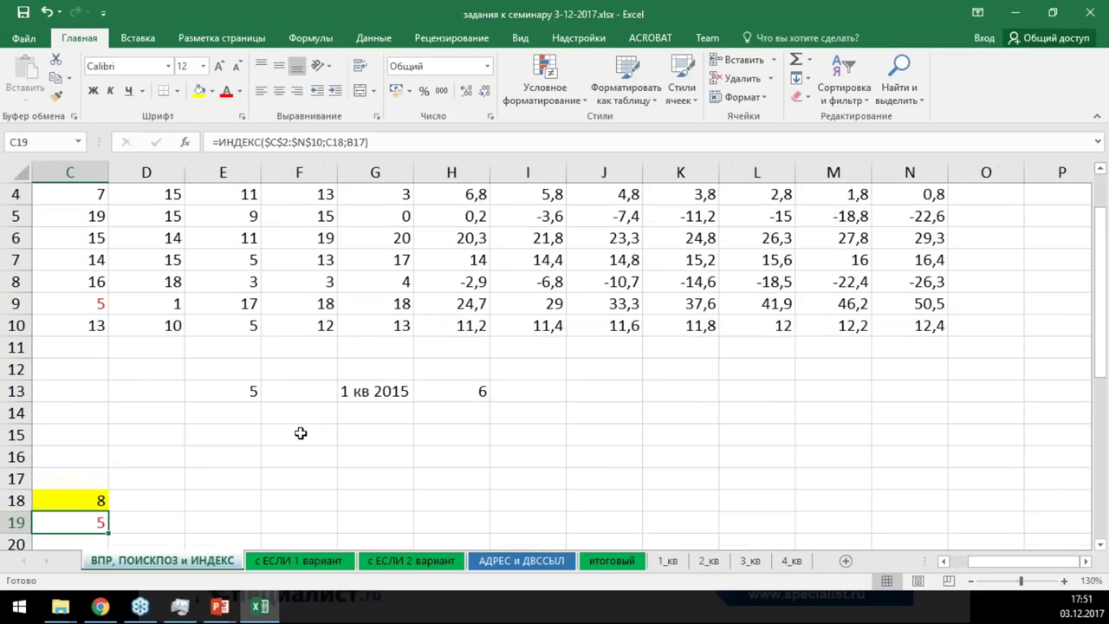
{"action": "left_click_drag", "start_coordinate": [1031, 560], "coordinate": [874, 557]}
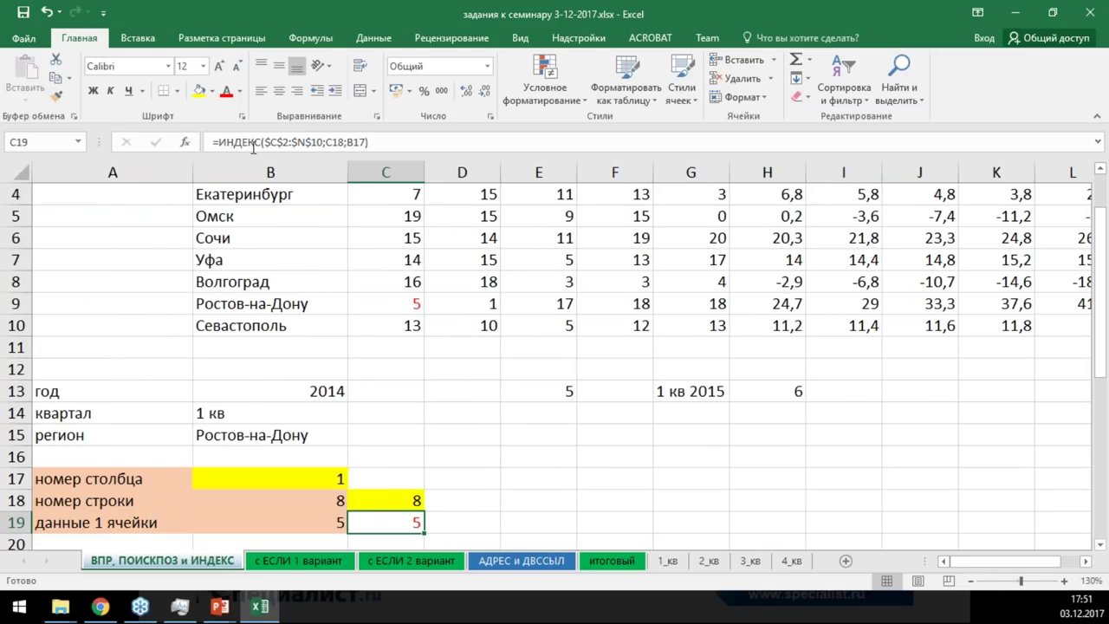
{"action": "left_click", "coordinate": [328, 141]}
{"action": "left_click_drag", "start_coordinate": [342, 149], "coordinate": [345, 144]}
{"action": "key", "text": "Escape"}
{"action": "left_click", "coordinate": [386, 299]}
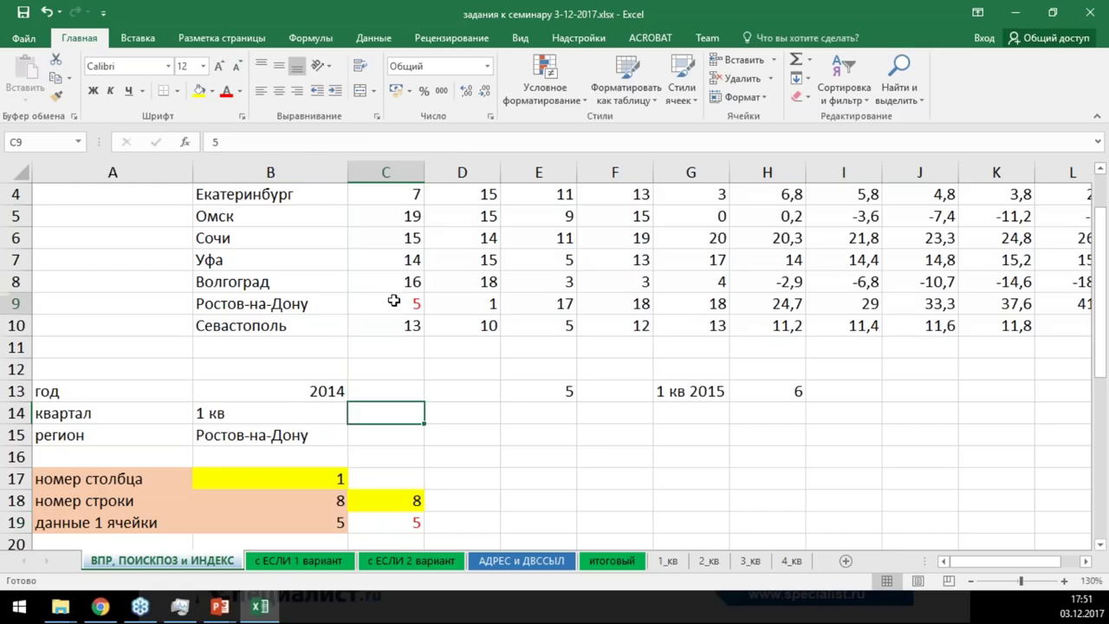
Set the quarter in B14 to 2 кв and the year in B13 to 2015
{"action": "left_click", "coordinate": [311, 414]}
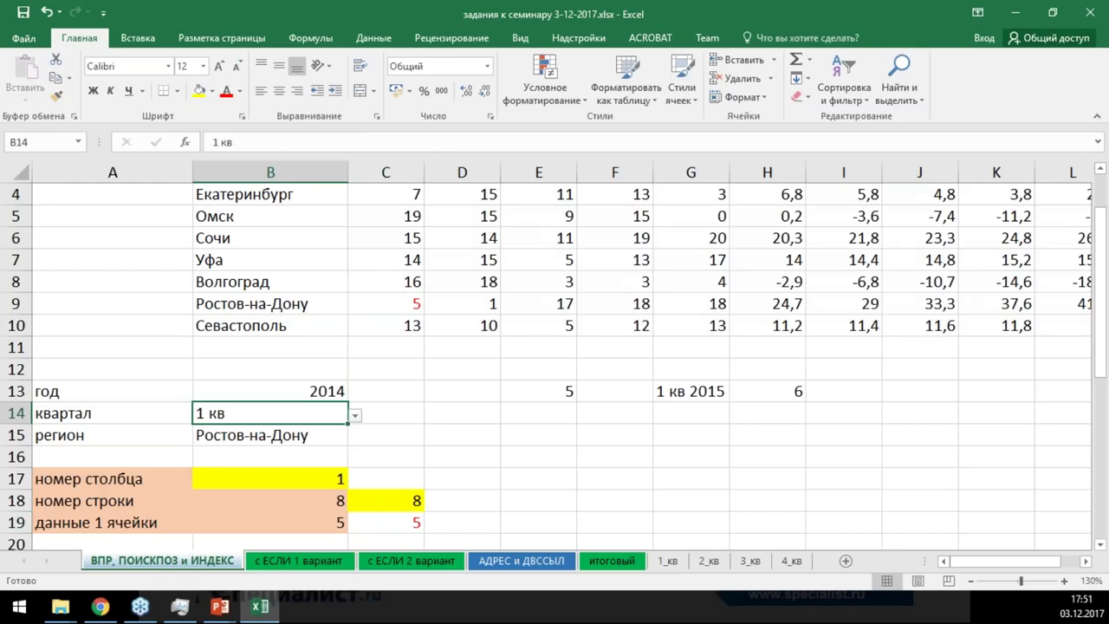
{"action": "left_click", "coordinate": [356, 416]}
{"action": "left_click", "coordinate": [230, 444]}
{"action": "left_click", "coordinate": [316, 389]}
{"action": "left_click", "coordinate": [355, 391]}
{"action": "left_click", "coordinate": [305, 424]}
Set the region in B15 to Екатеринбург
{"action": "left_click", "coordinate": [312, 437]}
{"action": "left_click", "coordinate": [356, 438]}
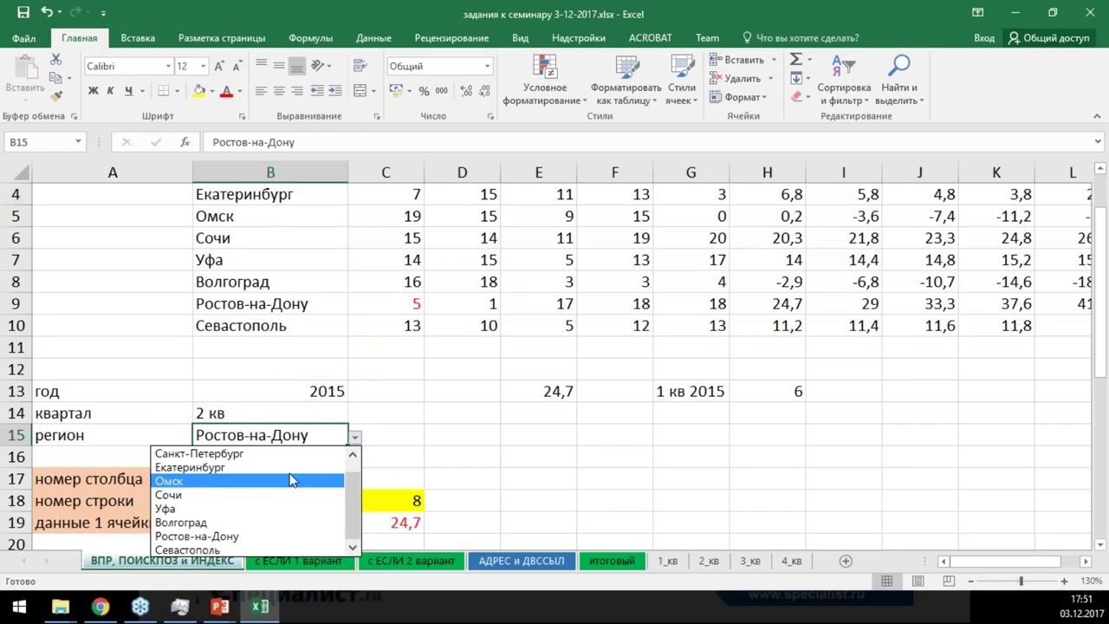
{"action": "key", "text": "Escape"}
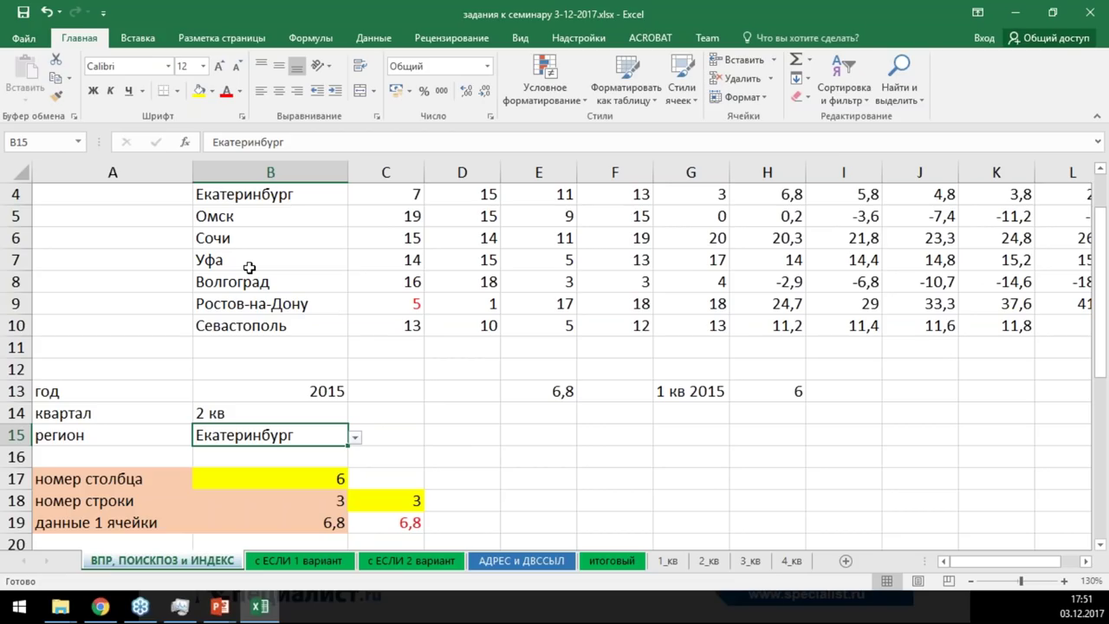
Examine the city list in B2:B10 and compare the ВПР result in E13 with the ИНДЕКС result in C19
{"action": "left_click", "coordinate": [292, 479]}
{"action": "scroll", "coordinate": [291, 236], "scroll_direction": "up", "scroll_amount": 1}
{"action": "scroll", "coordinate": [291, 235], "scroll_direction": "up", "scroll_amount": 1}
{"action": "left_click_drag", "start_coordinate": [287, 216], "coordinate": [273, 393]}
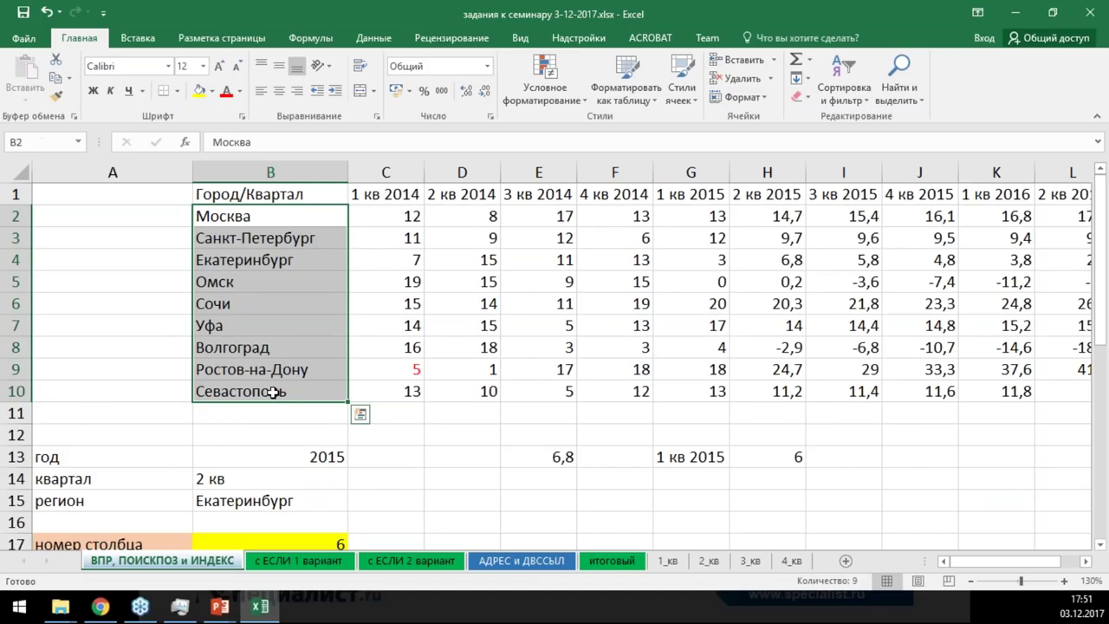
{"action": "left_click", "coordinate": [438, 432]}
{"action": "left_click", "coordinate": [564, 455]}
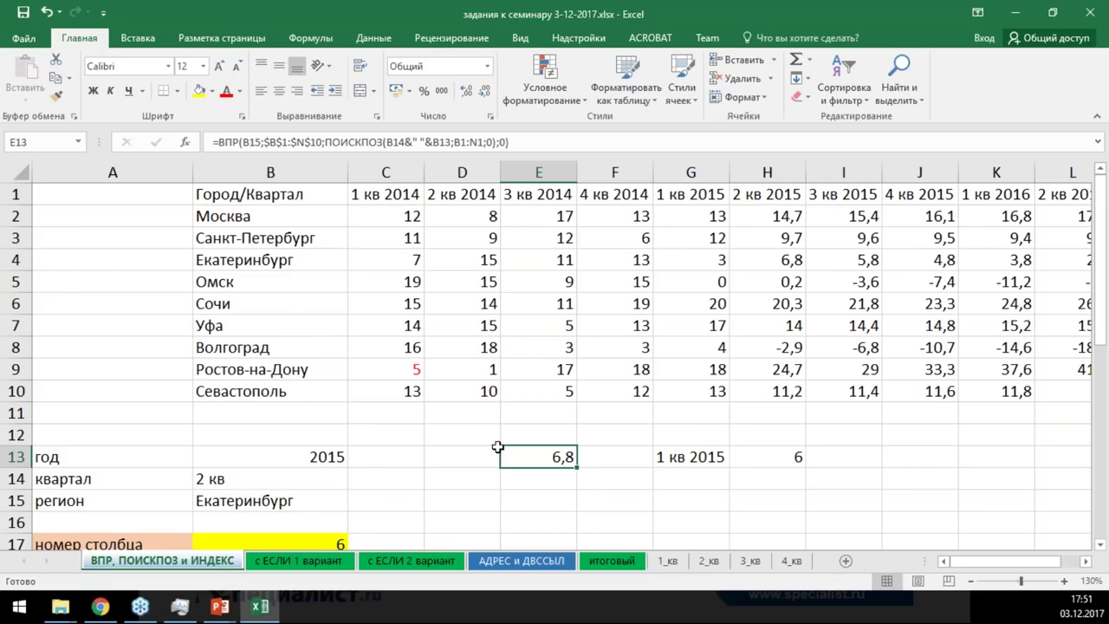
{"action": "scroll", "coordinate": [367, 402], "scroll_direction": "down", "scroll_amount": 3}
{"action": "left_click", "coordinate": [366, 395]}
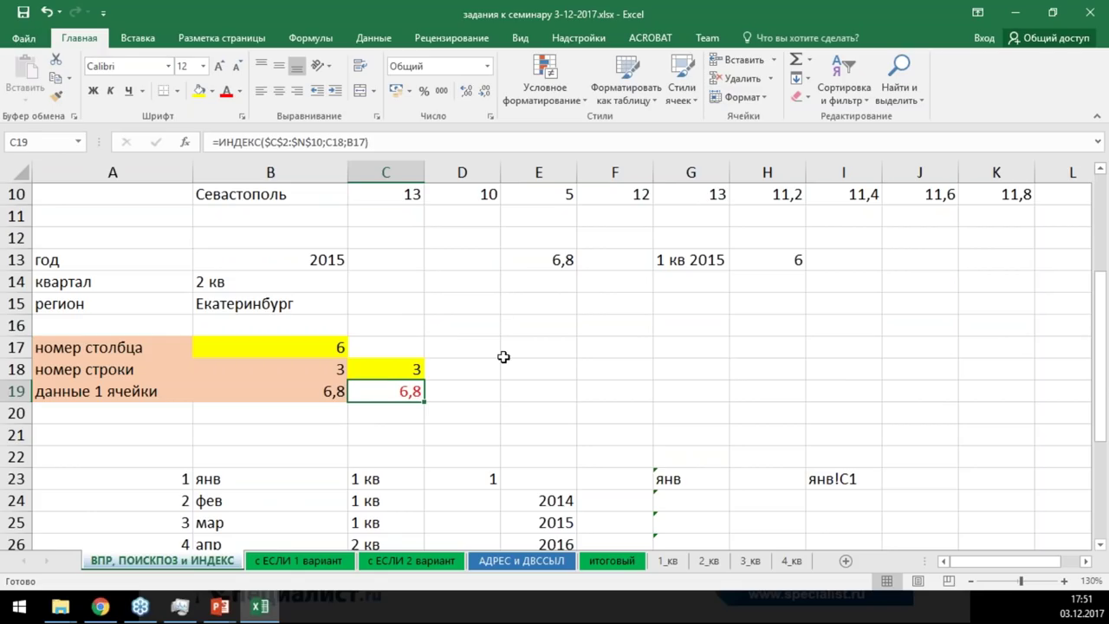
{"action": "left_click", "coordinate": [502, 355]}
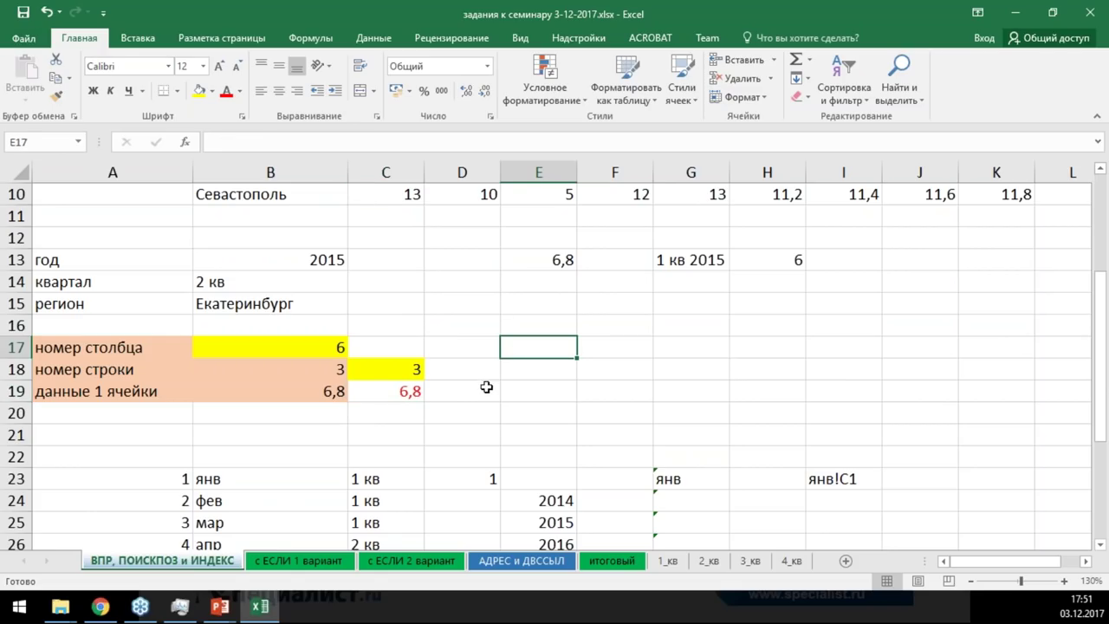
Switch to the PowerPoint slide show, mark the seminar contents line on ВПР, ПОИСКПОЗ и ИНДЕКС, and return to Excel
{"action": "left_click", "coordinate": [221, 606]}
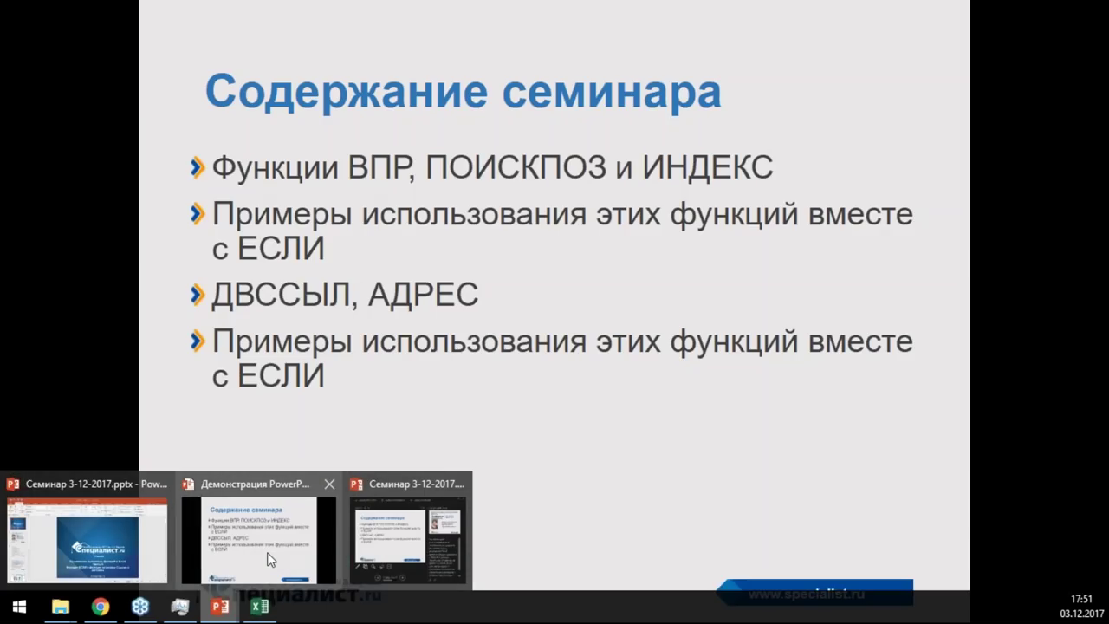
{"action": "left_click", "coordinate": [270, 558]}
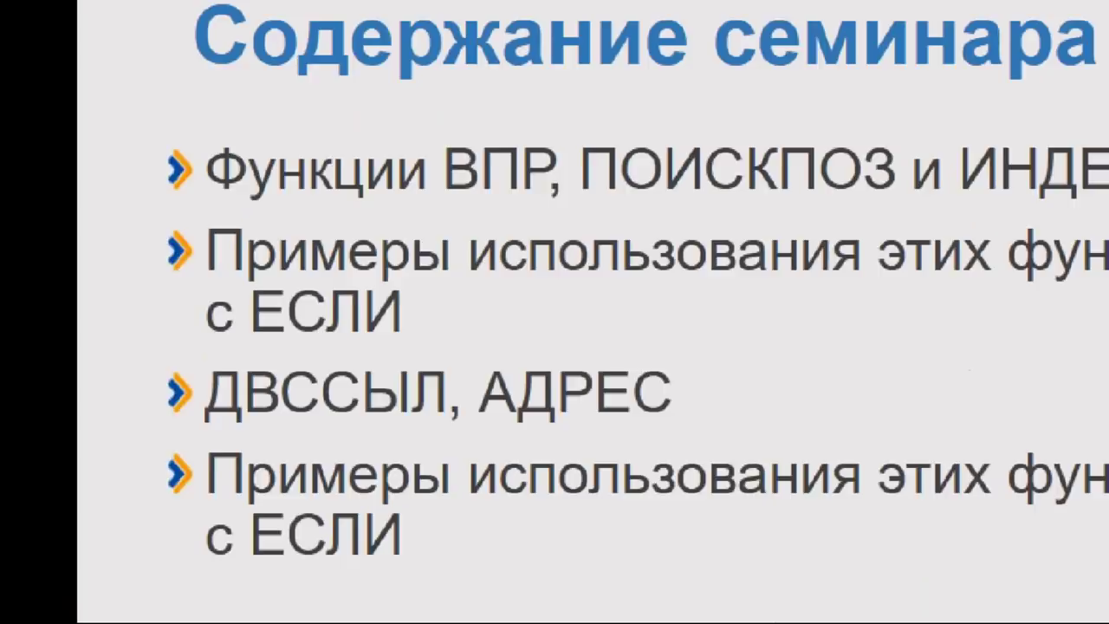
{"action": "left_click_drag", "start_coordinate": [180, 123], "coordinate": [693, 179]}
{"action": "mouse_move", "coordinate": [554, 158]}
{"action": "left_mouse_down"}
{"action": "mouse_move", "coordinate": [1005, 203]}
{"action": "mouse_move", "coordinate": [1085, 198]}
{"action": "left_mouse_up"}
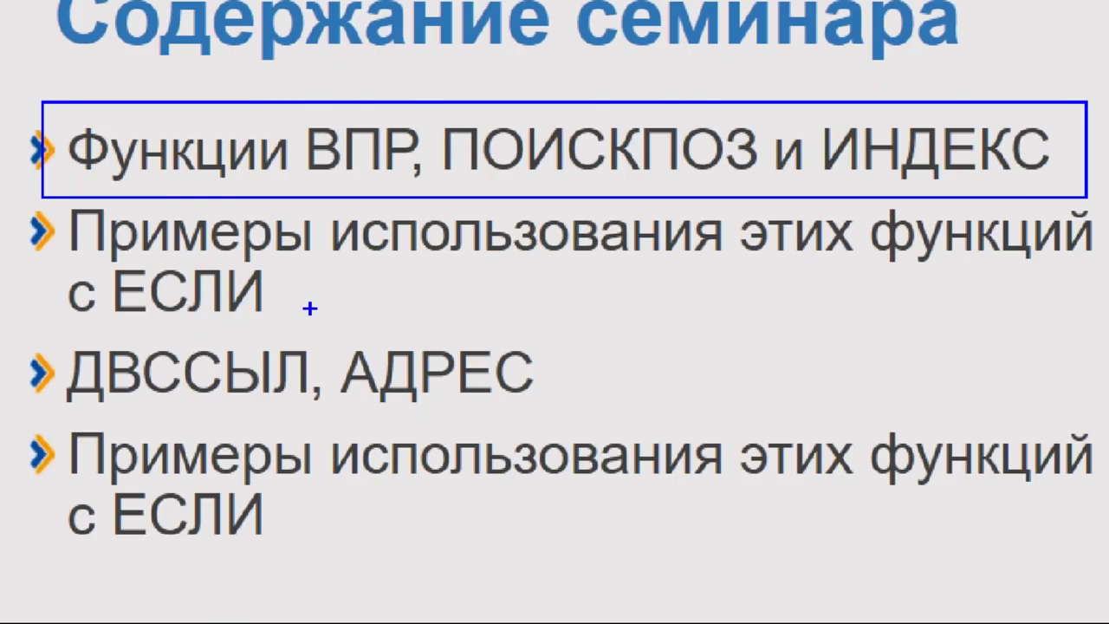
{"action": "key", "text": "Escape"}
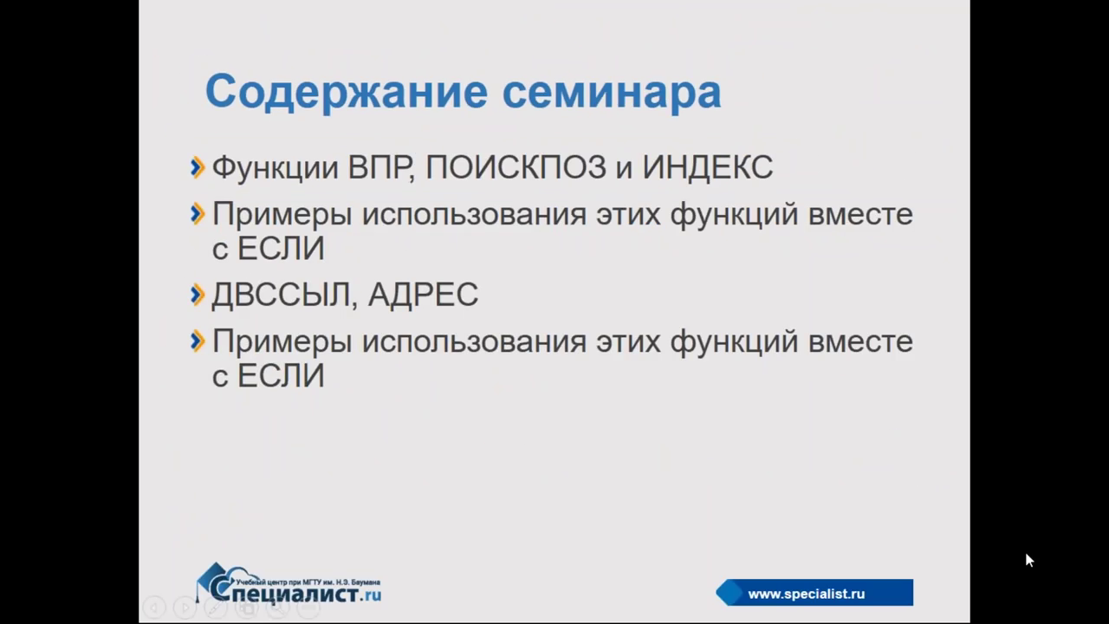
{"action": "key", "text": "alt+Tab"}
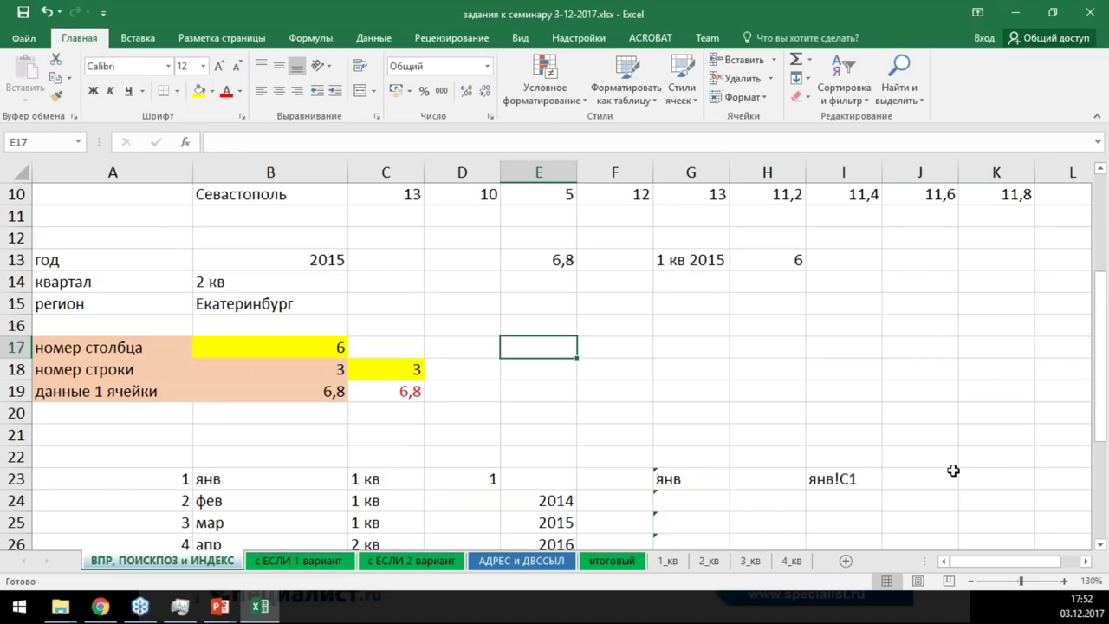
{"action": "key", "text": "alt+Tab"}
Open the sheet "с ЕСЛИ 1 вариант" and examine the results table beside the source row for code К1
{"action": "left_click", "coordinate": [317, 562]}
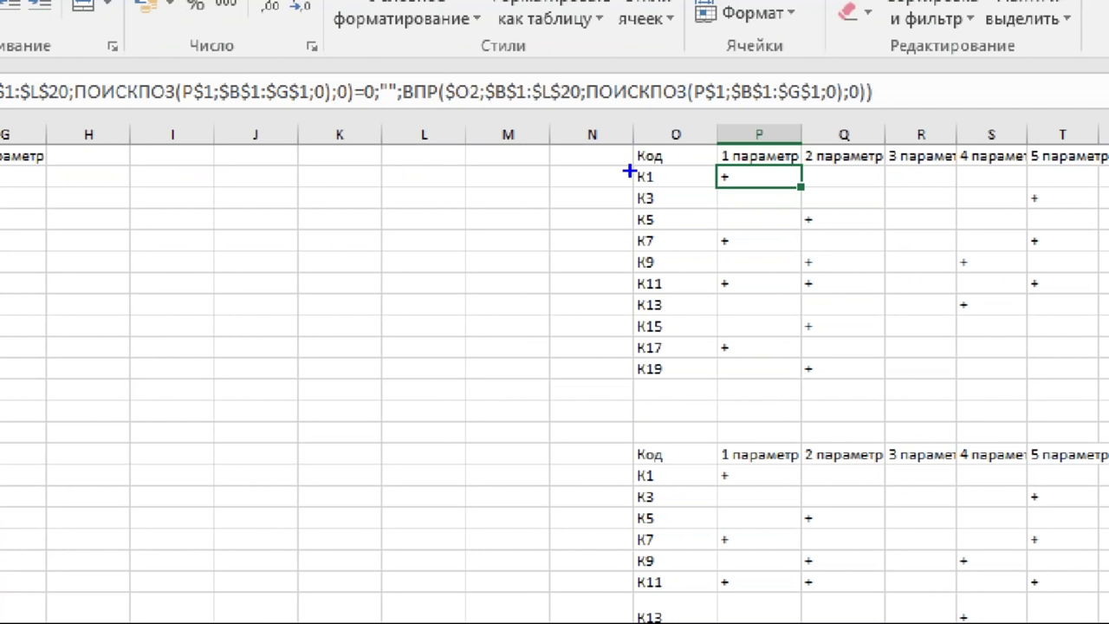
{"action": "left_click_drag", "start_coordinate": [672, 185], "coordinate": [933, 314]}
{"action": "left_click_drag", "start_coordinate": [1093, 394], "coordinate": [1103, 403]}
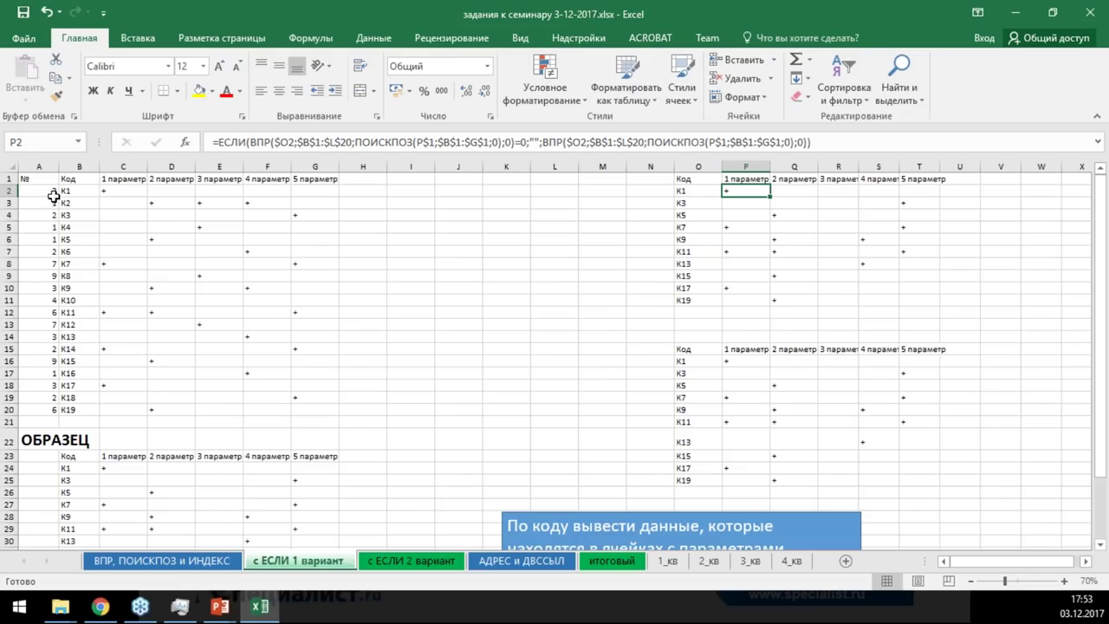
{"action": "left_click_drag", "start_coordinate": [65, 191], "coordinate": [294, 191]}
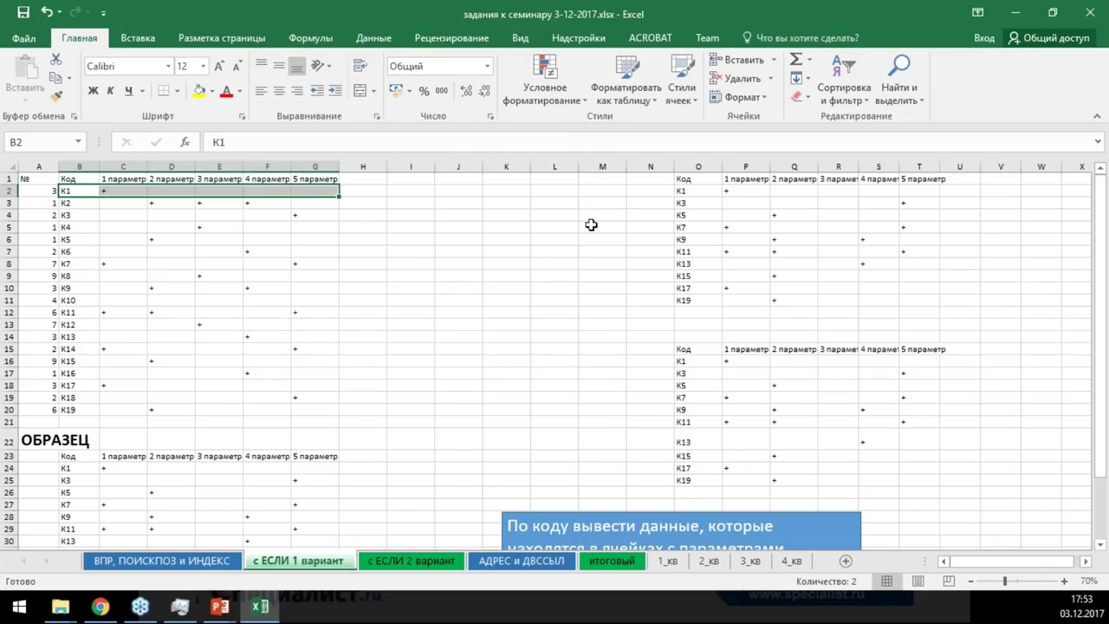
Clear the existing formulas from P2:T11 in the upper results table
{"action": "left_click", "coordinate": [724, 191]}
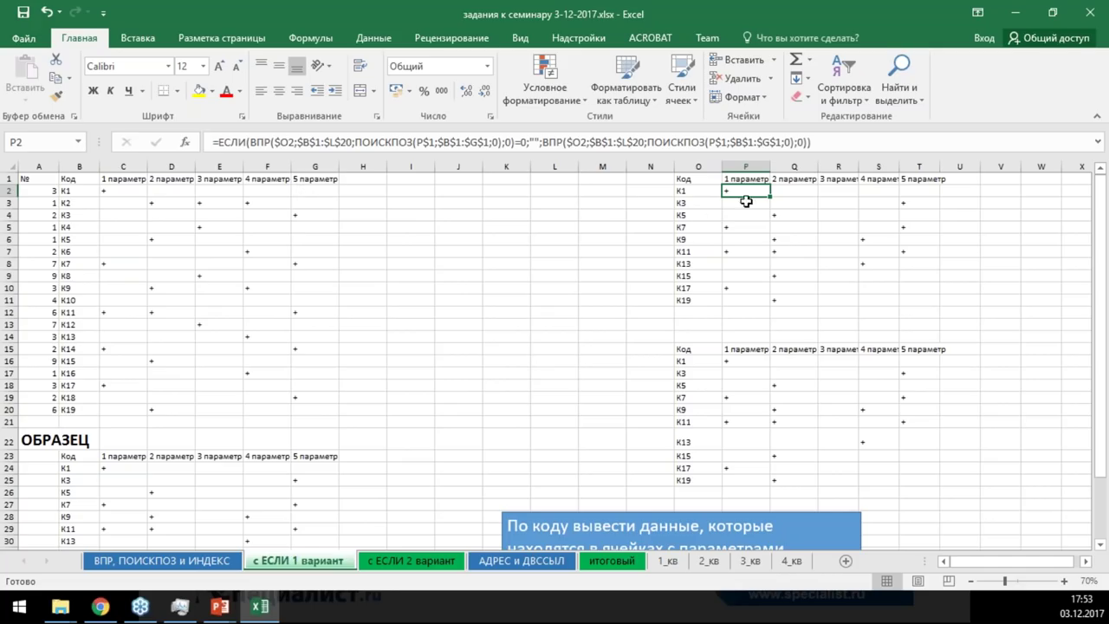
{"action": "left_click_drag", "start_coordinate": [732, 191], "coordinate": [933, 300]}
{"action": "key", "text": "Delete"}
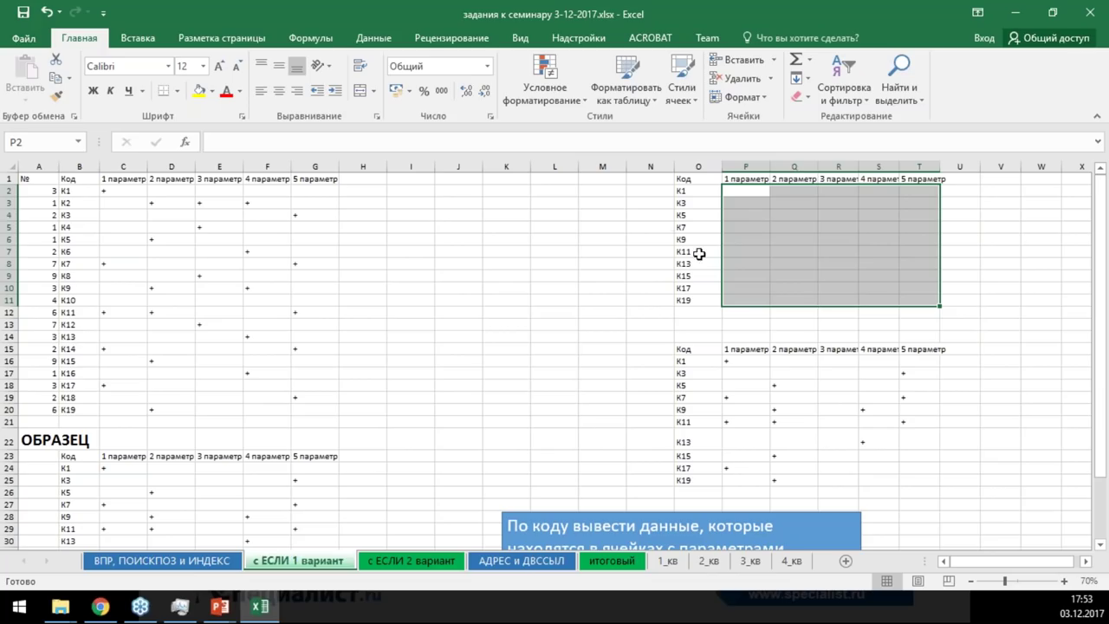
Start a ВПР formula in P2 with $O2 as the lookup value, fixing only the column of the code reference
{"action": "left_click", "coordinate": [751, 193]}
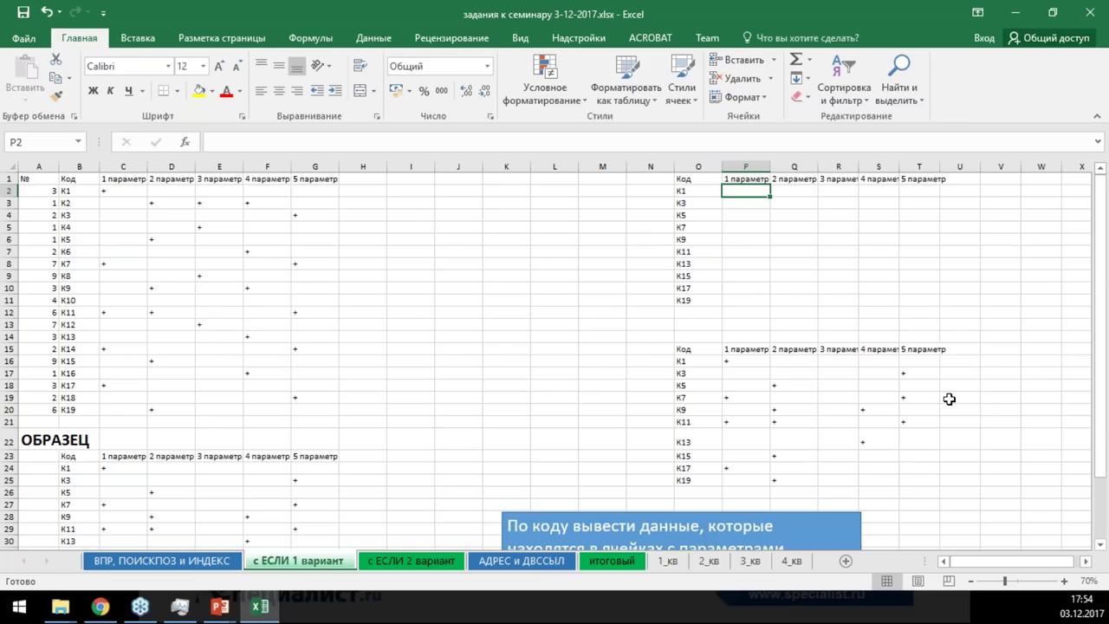
{"action": "type", "text": "="}
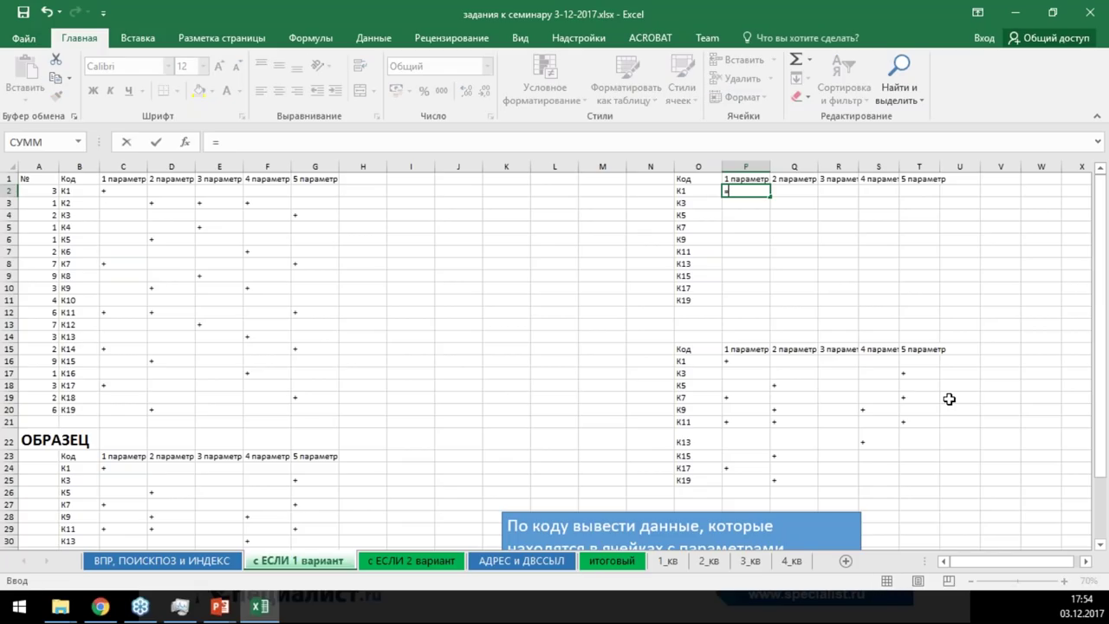
{"action": "type", "text": "впр"}
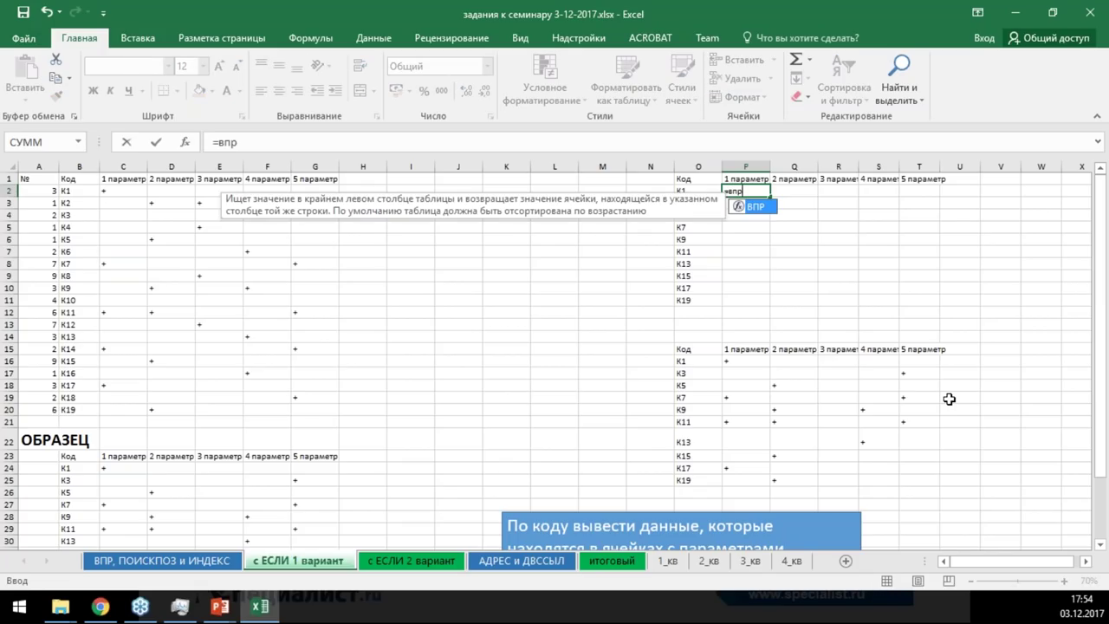
{"action": "key", "text": "Tab"}
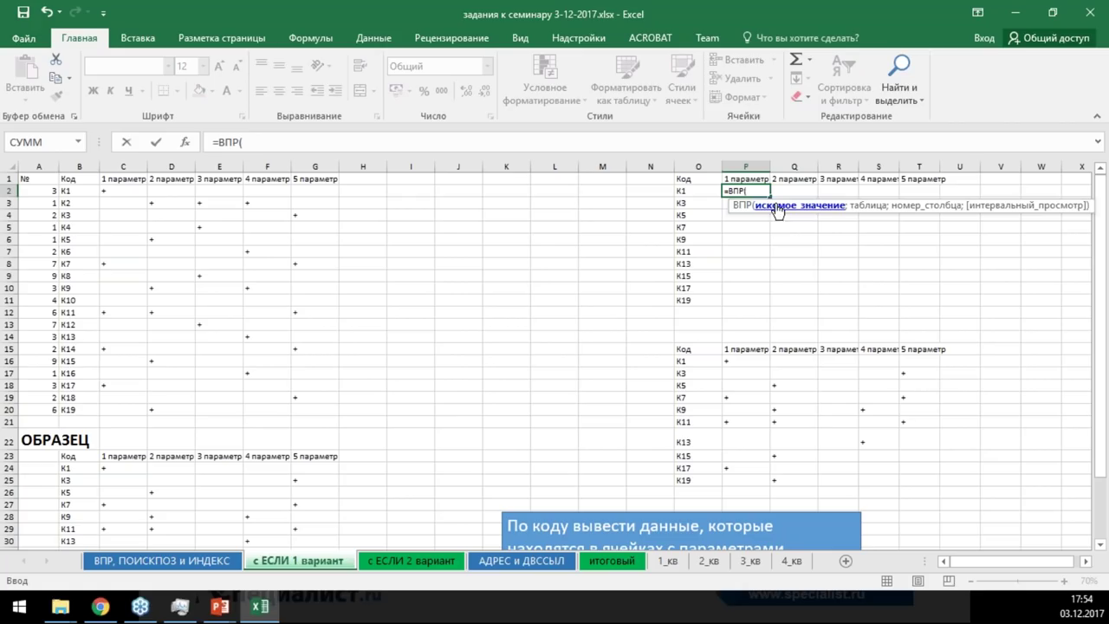
{"action": "left_click", "coordinate": [696, 197]}
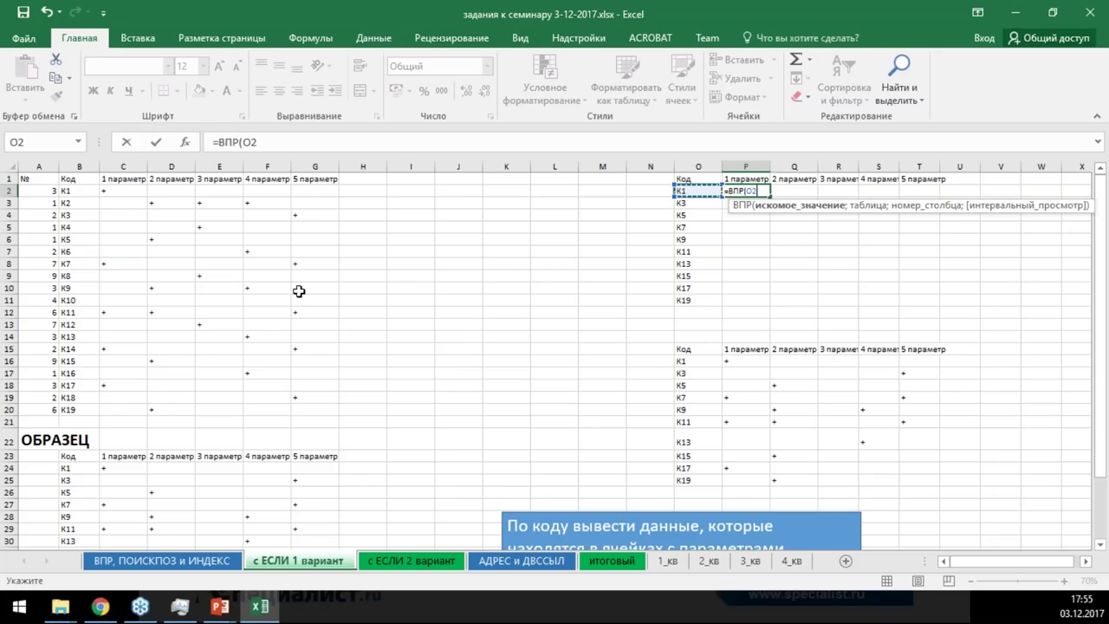
{"action": "key", "text": "F4"}
{"action": "key", "text": "F4"}
{"action": "key", "text": "F4"}
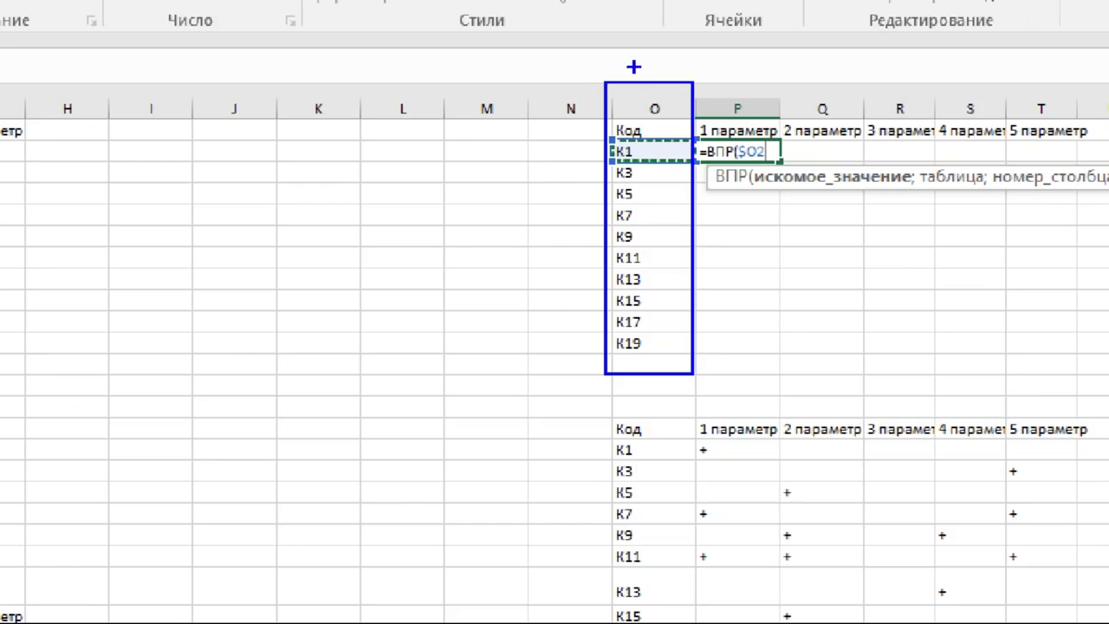
{"action": "mouse_move", "coordinate": [643, 89]}
{"action": "left_mouse_down"}
{"action": "mouse_move", "coordinate": [617, 121]}
{"action": "mouse_move", "coordinate": [641, 70]}
{"action": "left_mouse_up"}
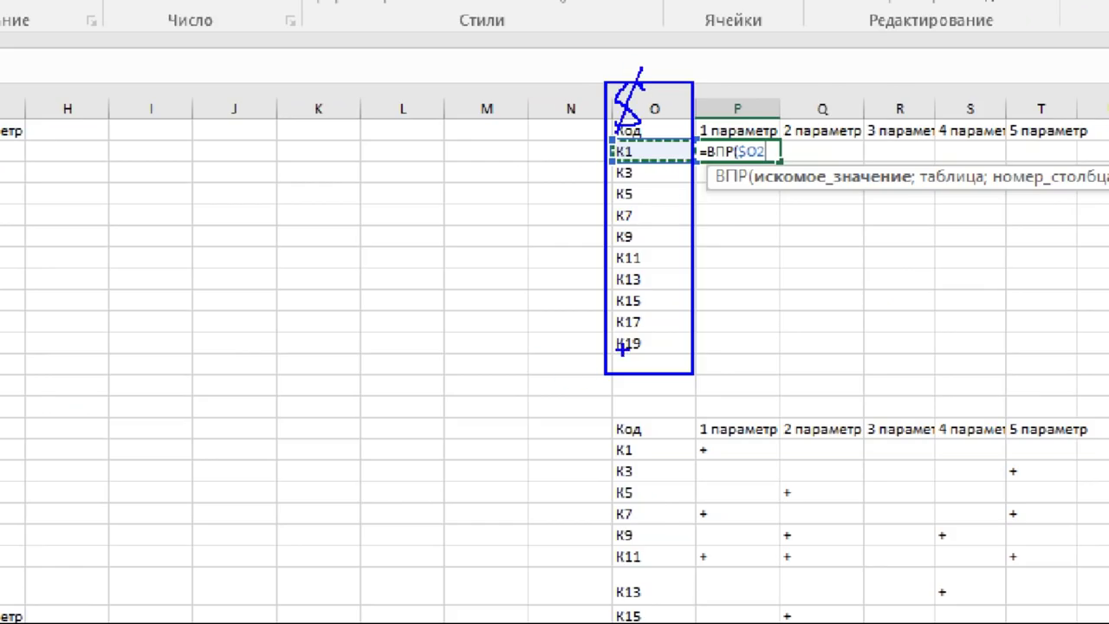
{"action": "key", "text": "Escape"}
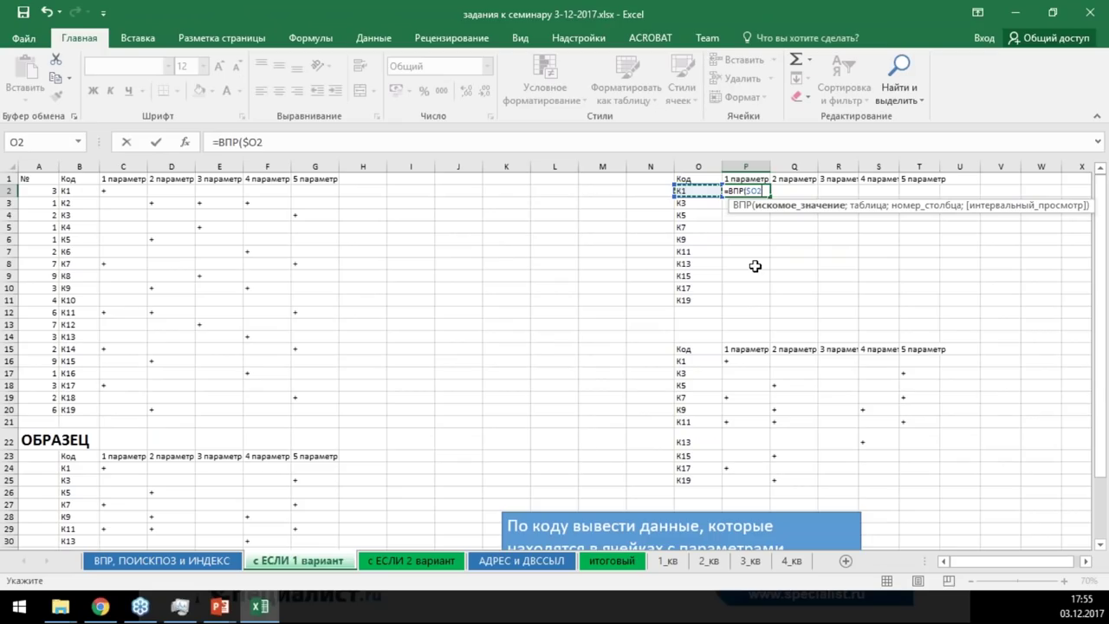
Add the source table as the absolute range $B$1:$G$20 for the second ВПР argument
{"action": "type", "text": ";"}
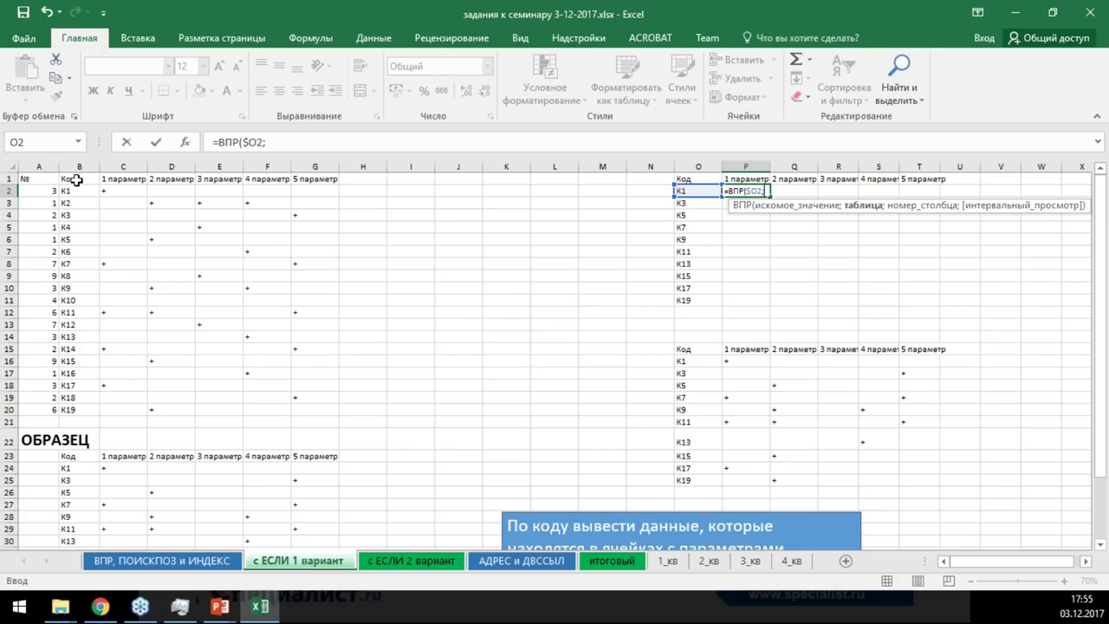
{"action": "left_click_drag", "start_coordinate": [76, 179], "coordinate": [314, 413]}
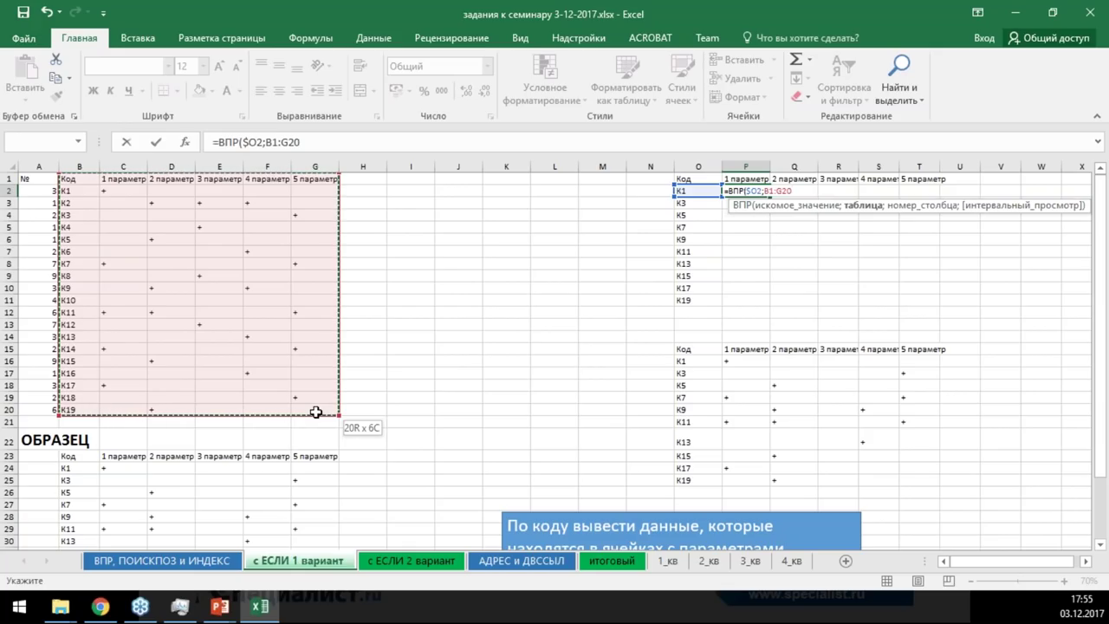
{"action": "key", "text": "F4"}
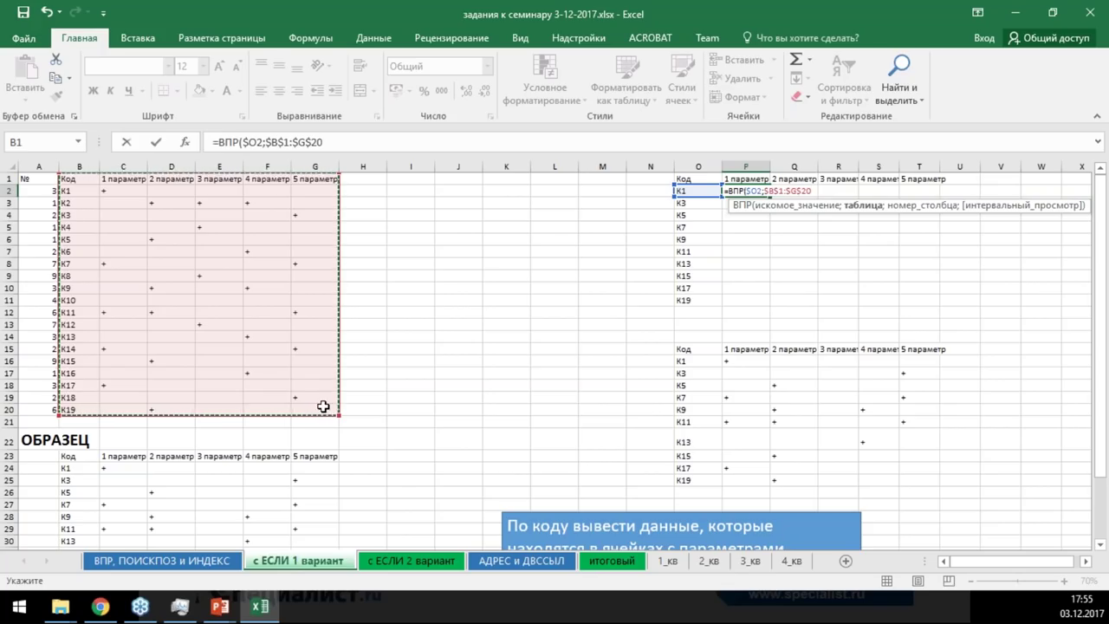
{"action": "type", "text": ";"}
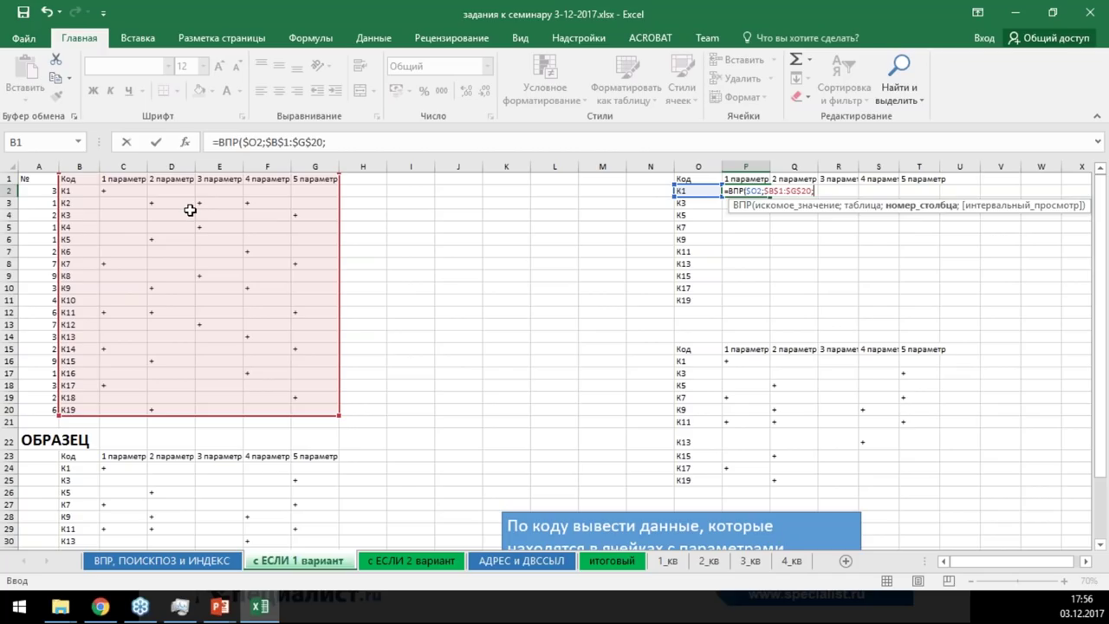
Nest ПОИСКПОЗ as the ВПР column number, with P$1 as its lookup value and only the row fixed
{"action": "type", "text": "по"}
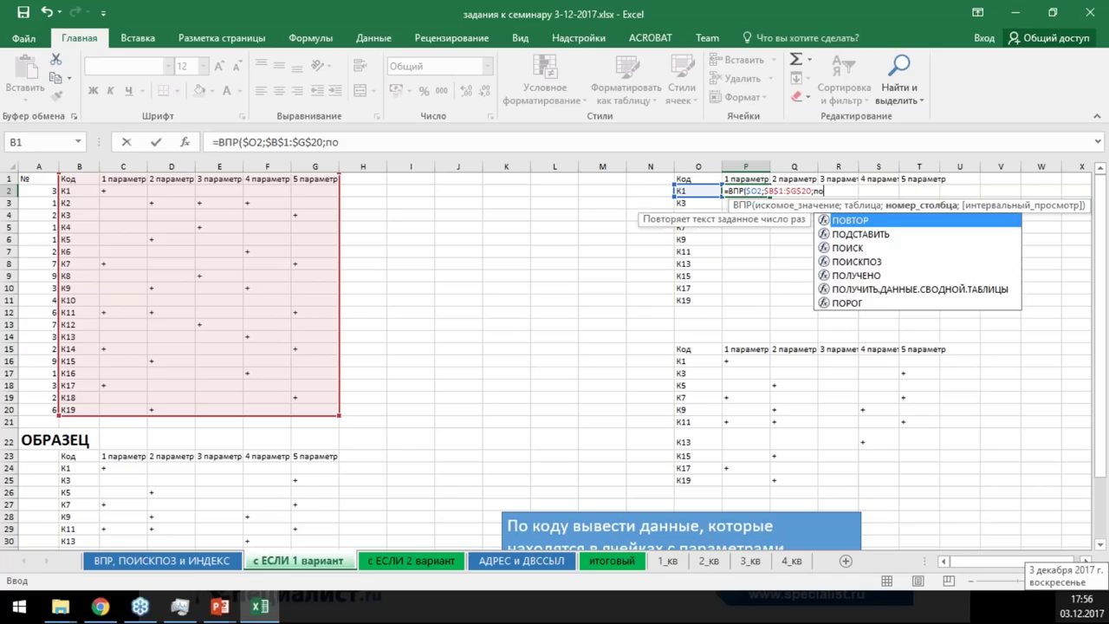
{"action": "type", "text": "и"}
{"action": "key", "text": "Down"}
{"action": "key", "text": "Tab"}
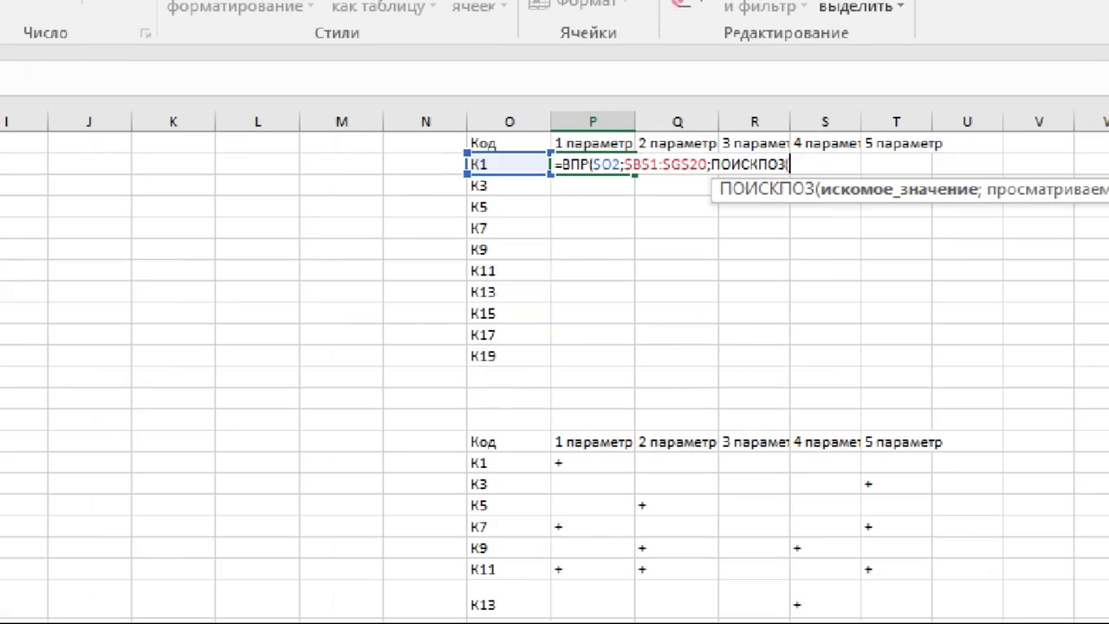
{"action": "left_click", "coordinate": [715, 141]}
{"action": "left_click_drag", "start_coordinate": [588, 143], "coordinate": [632, 56]}
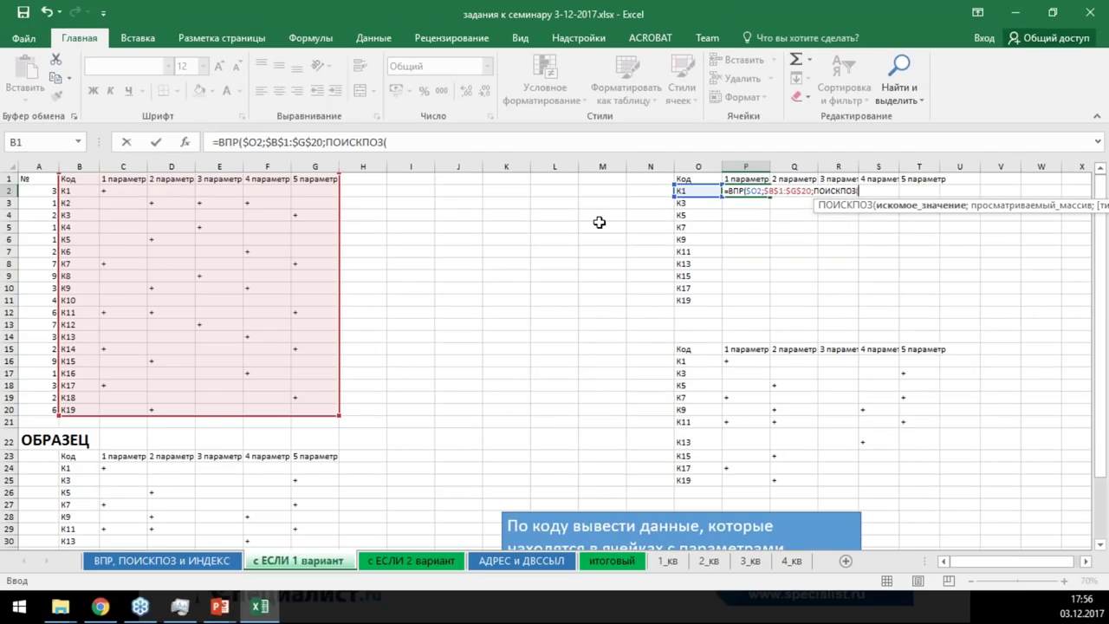
{"action": "left_click", "coordinate": [740, 180]}
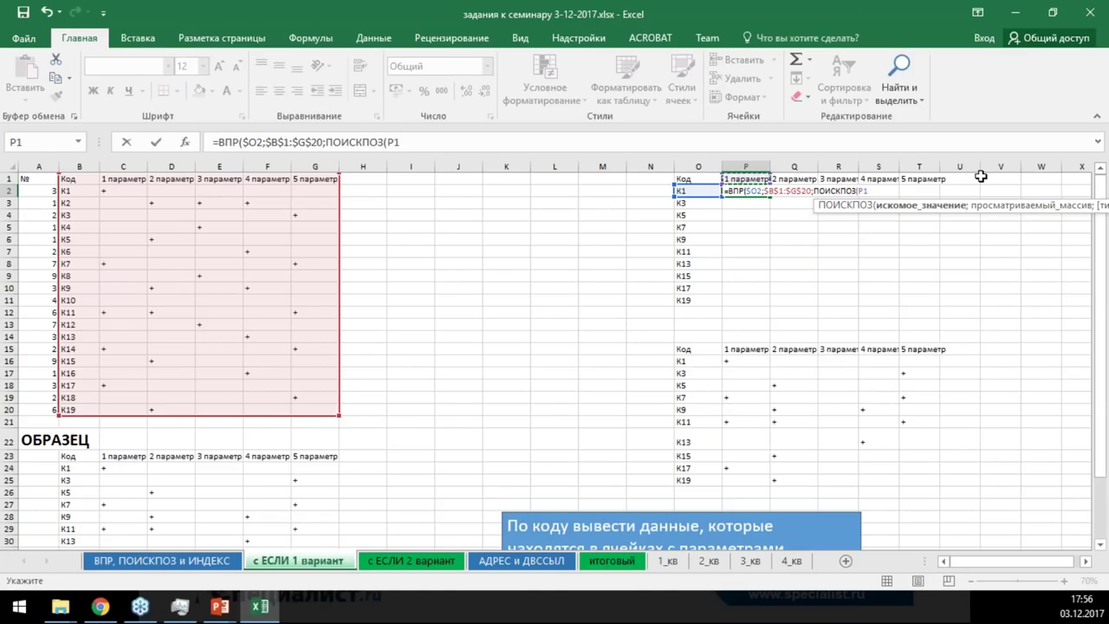
{"action": "key", "text": "F4"}
{"action": "key", "text": "F4"}
{"action": "type", "text": ";"}
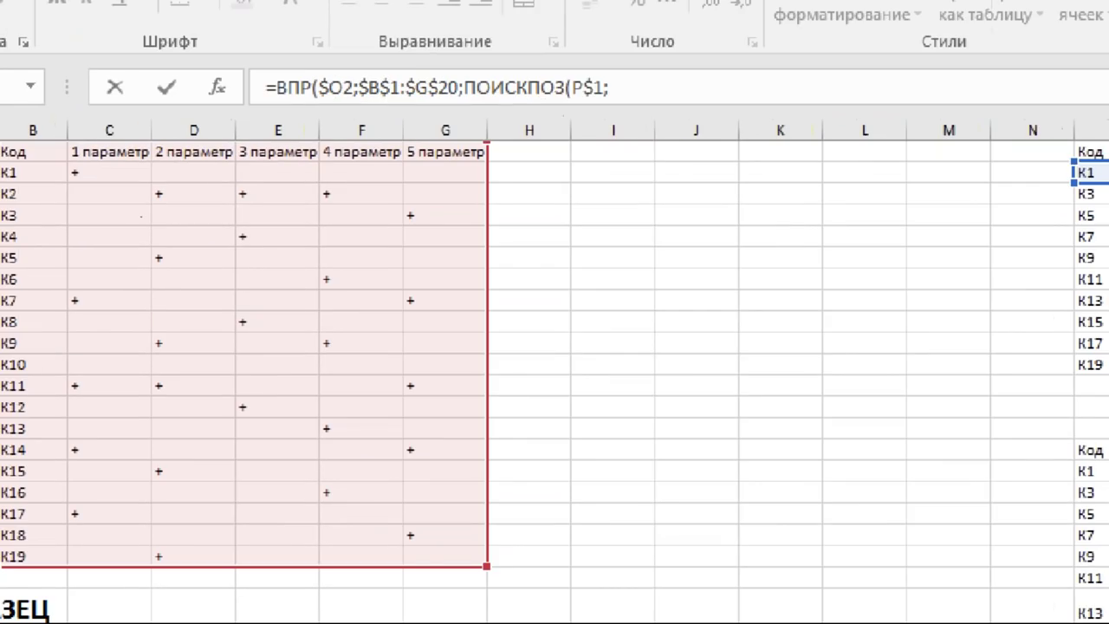
Set the ПОИСКПОЗ lookup array to the source table's header row as the absolute range $B$1:$G$1
{"action": "left_click_drag", "start_coordinate": [8, 154], "coordinate": [503, 154]}
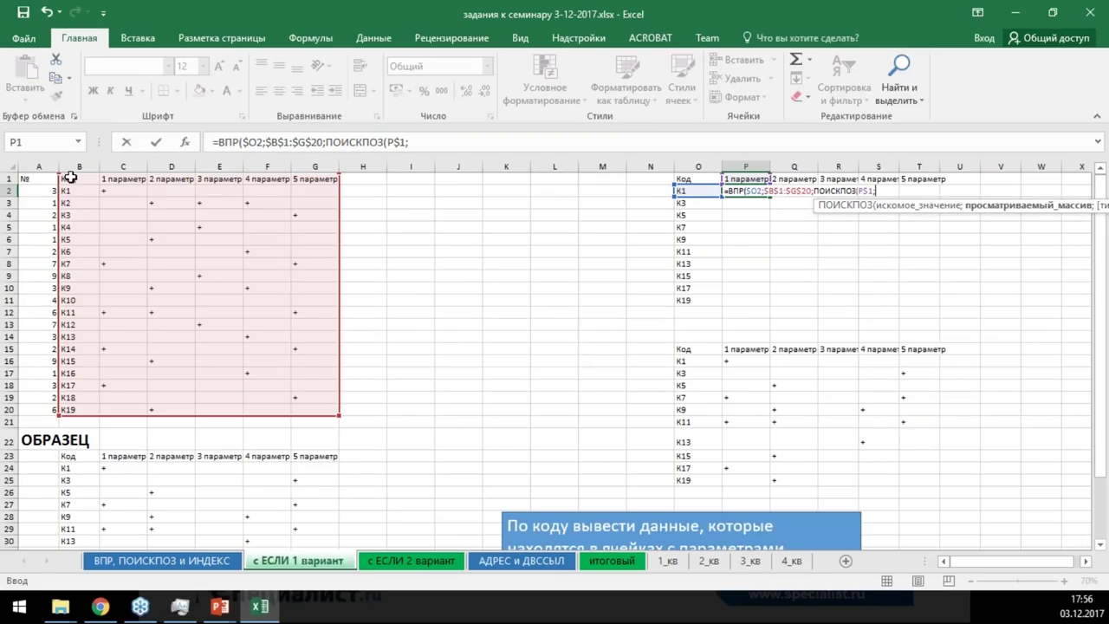
{"action": "left_click", "coordinate": [17, 153]}
{"action": "left_click_drag", "start_coordinate": [70, 177], "coordinate": [297, 180]}
{"action": "key", "text": "F4"}
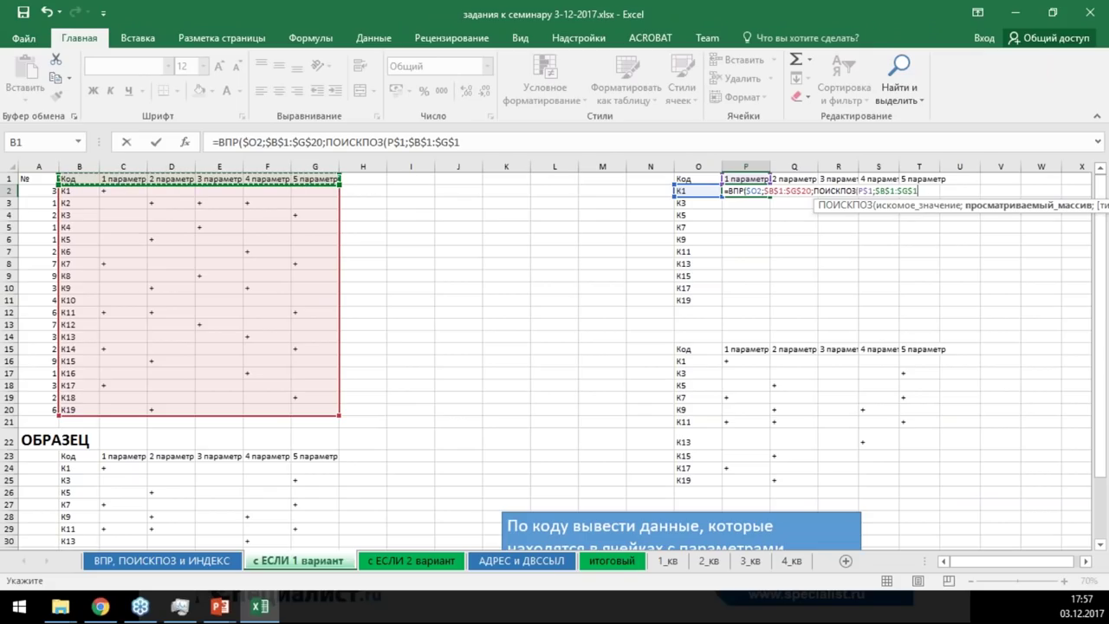
{"action": "type", "text": ";"}
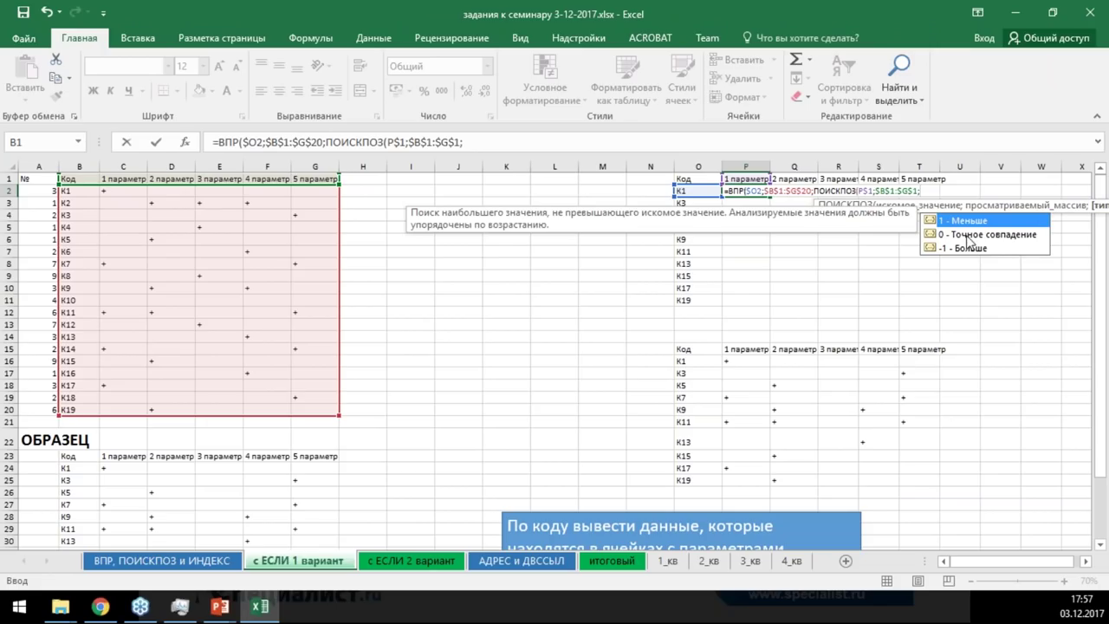
{"action": "type", "text": "0"}
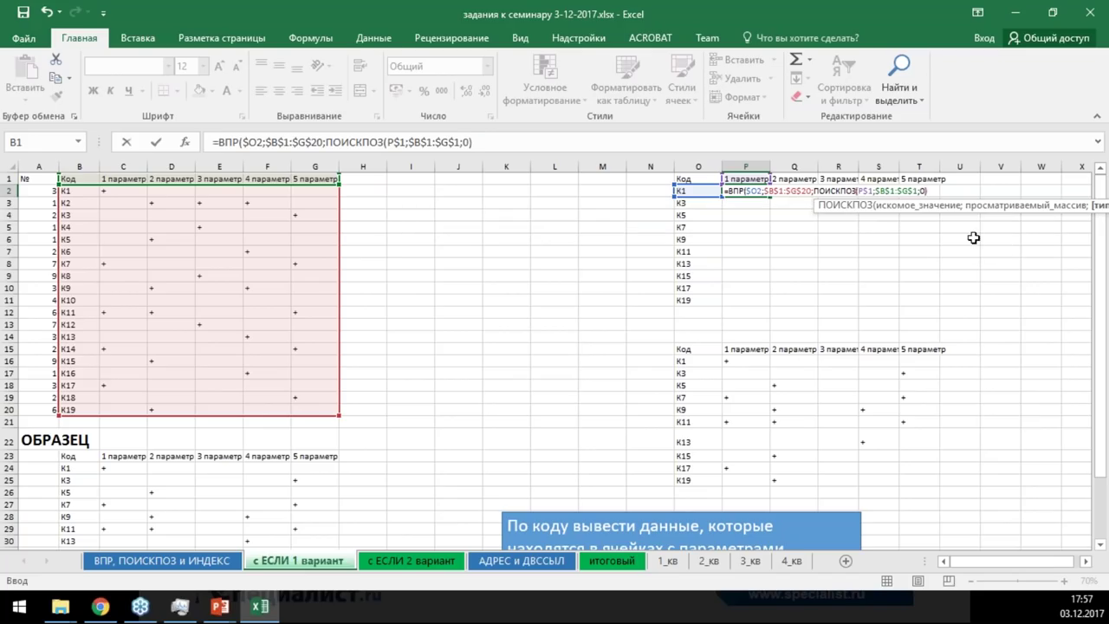
{"action": "type", "text": ")"}
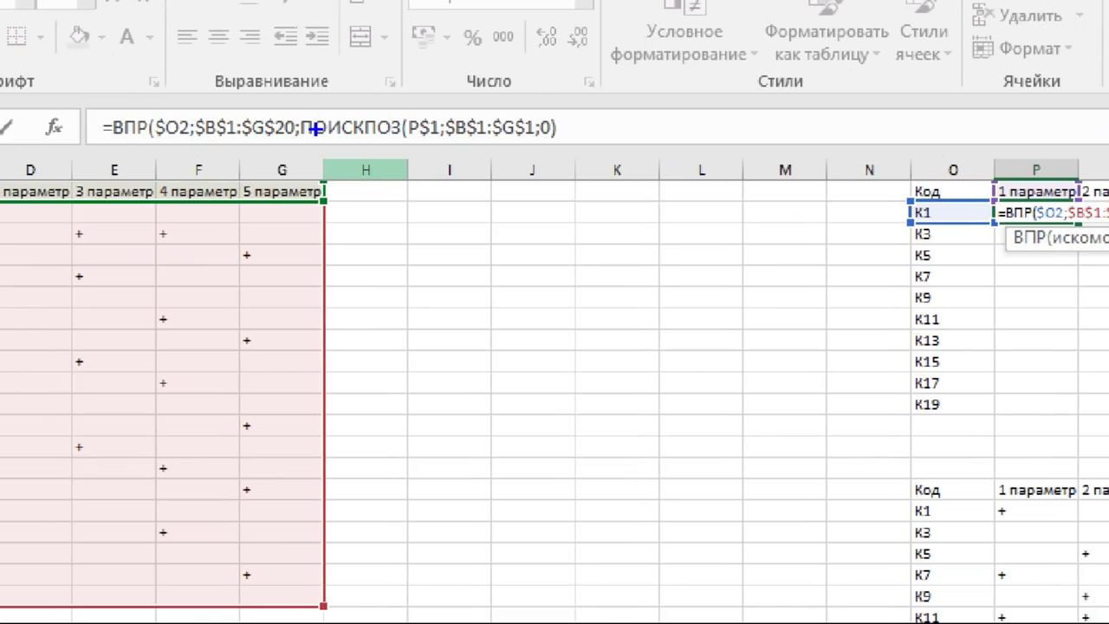
{"action": "left_click_drag", "start_coordinate": [304, 116], "coordinate": [613, 154]}
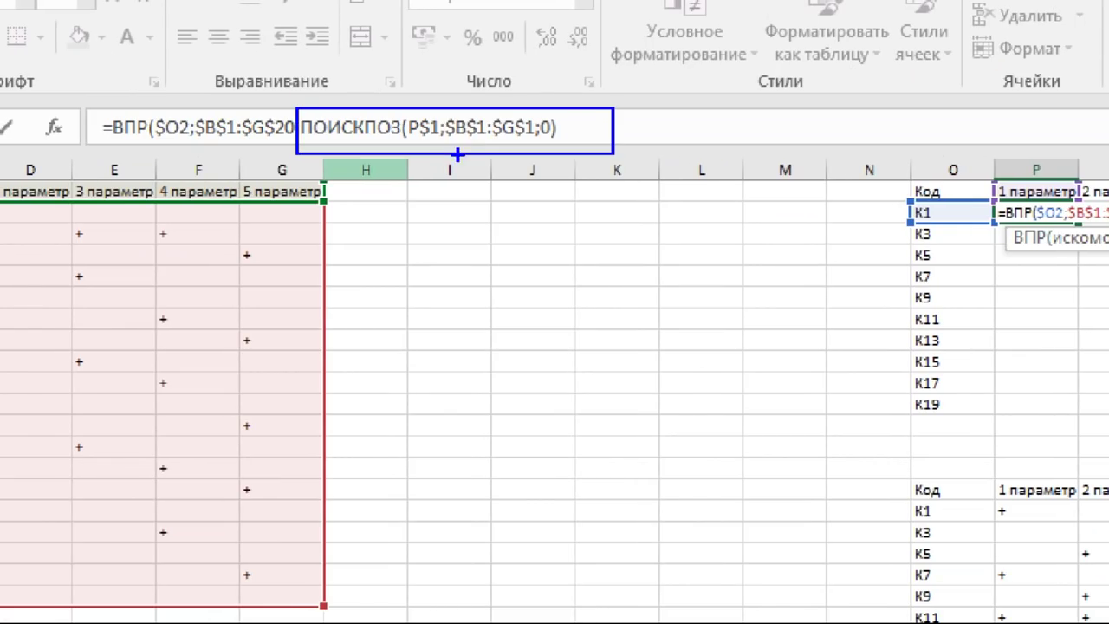
{"action": "left_click_drag", "start_coordinate": [421, 143], "coordinate": [405, 192]}
{"action": "left_click_drag", "start_coordinate": [956, 112], "coordinate": [1027, 182]}
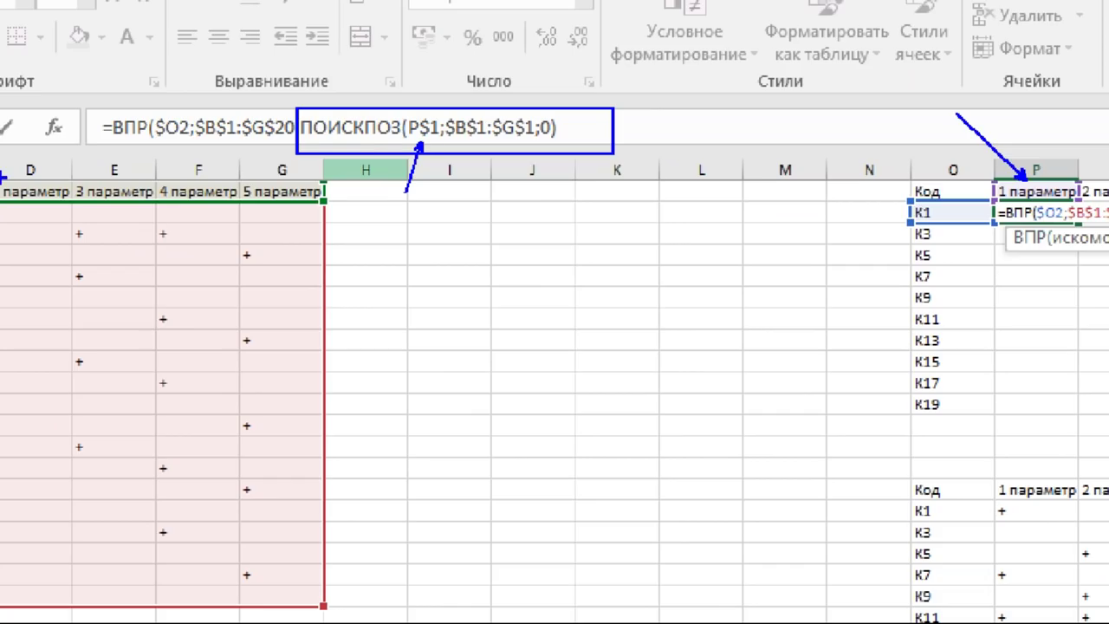
{"action": "mouse_move", "coordinate": [2, 176]}
{"action": "left_mouse_down"}
{"action": "mouse_move", "coordinate": [316, 223]}
{"action": "mouse_move", "coordinate": [333, 214]}
{"action": "left_mouse_up"}
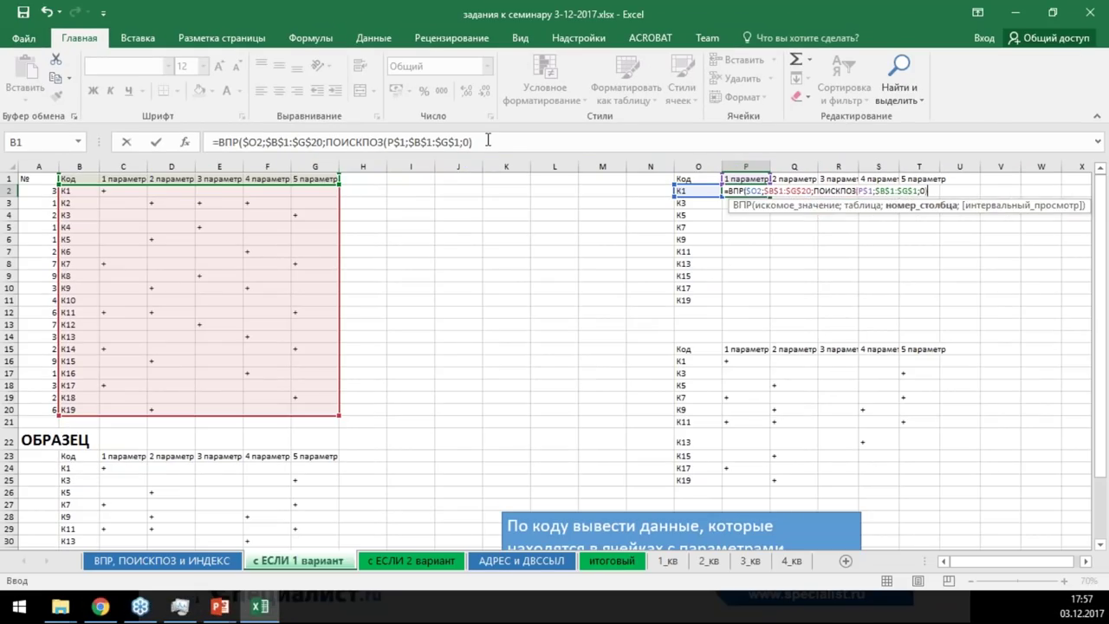
{"action": "left_click", "coordinate": [487, 139]}
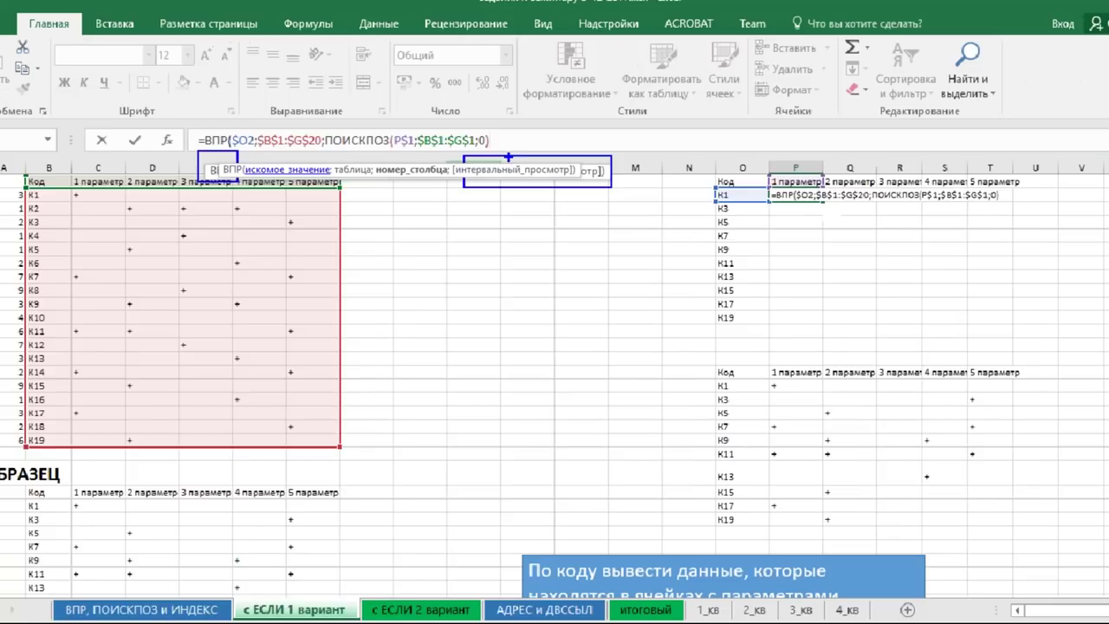
{"action": "key", "text": "Escape"}
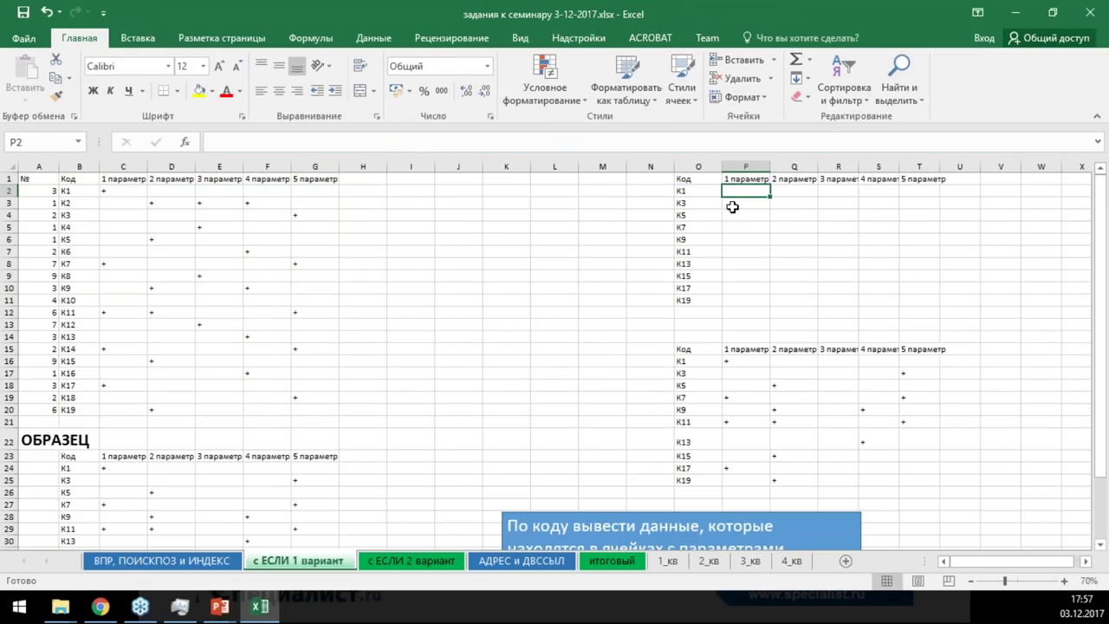
Start a ВПР formula in P2 with the first code as lookup value $O2, fixing only its column
{"action": "type", "text": "="}
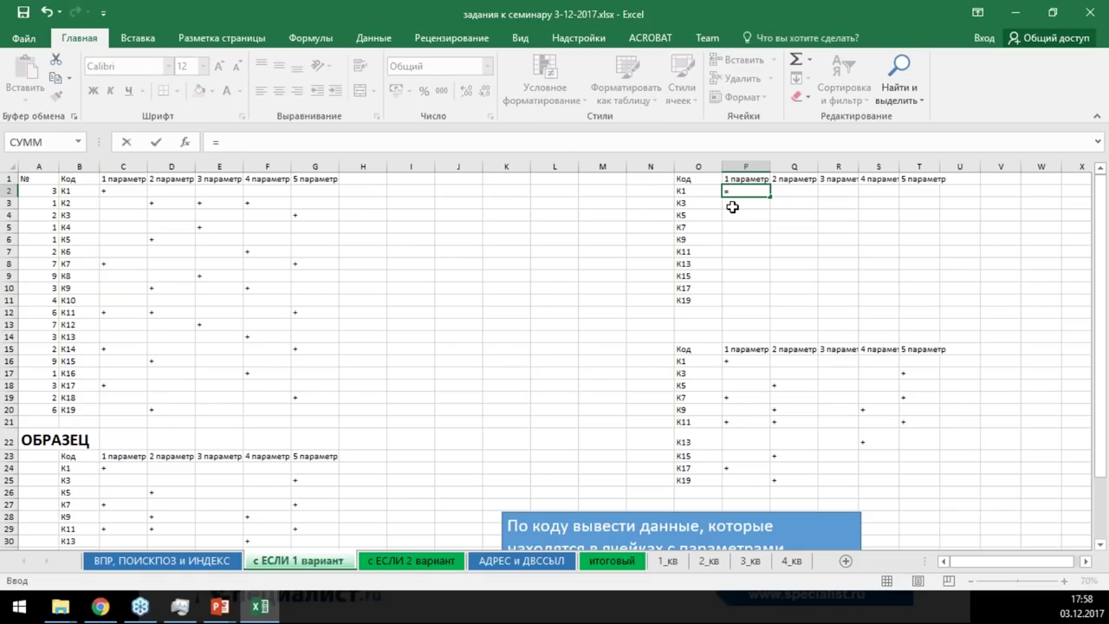
{"action": "type", "text": "впр"}
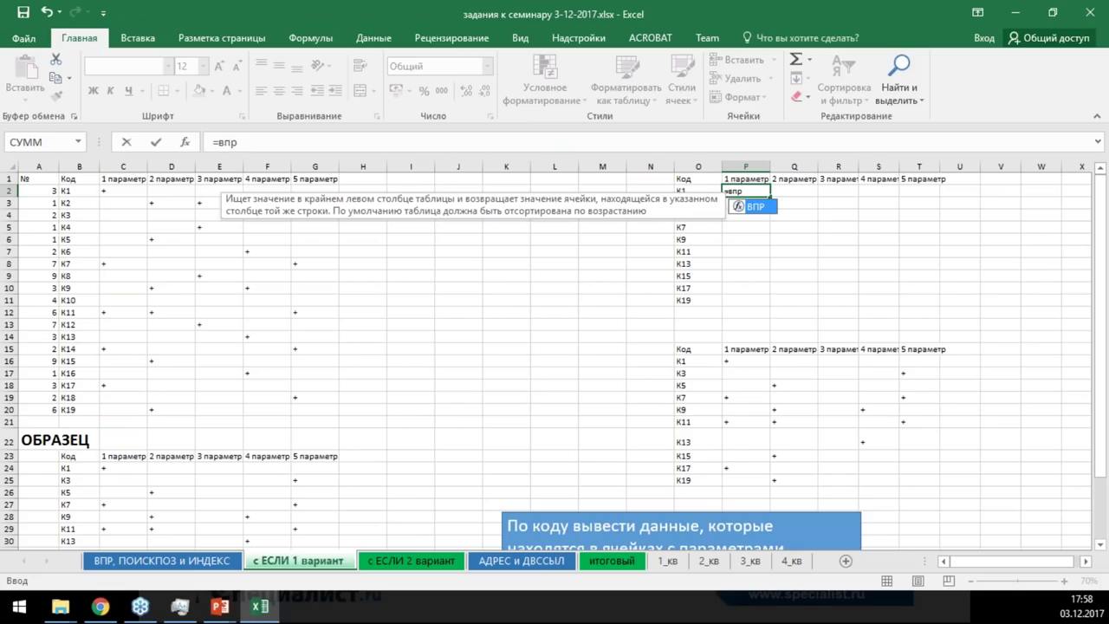
{"action": "key", "text": "Tab"}
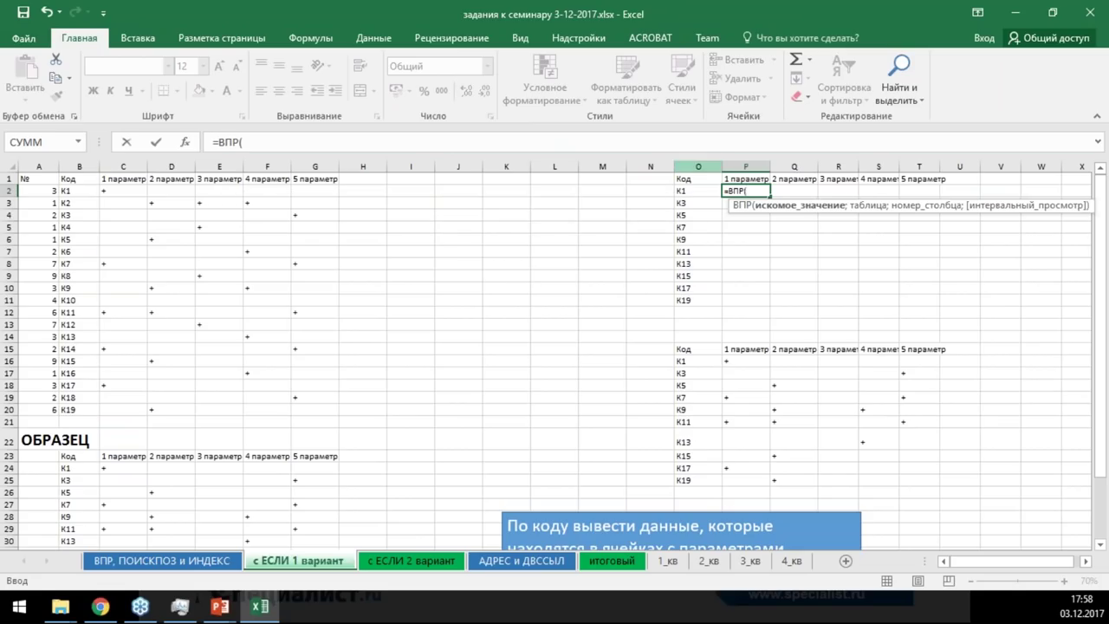
{"action": "left_click", "coordinate": [705, 201]}
{"action": "left_click", "coordinate": [705, 188]}
{"action": "key", "text": "F4"}
{"action": "key", "text": "F4"}
{"action": "key", "text": "F4"}
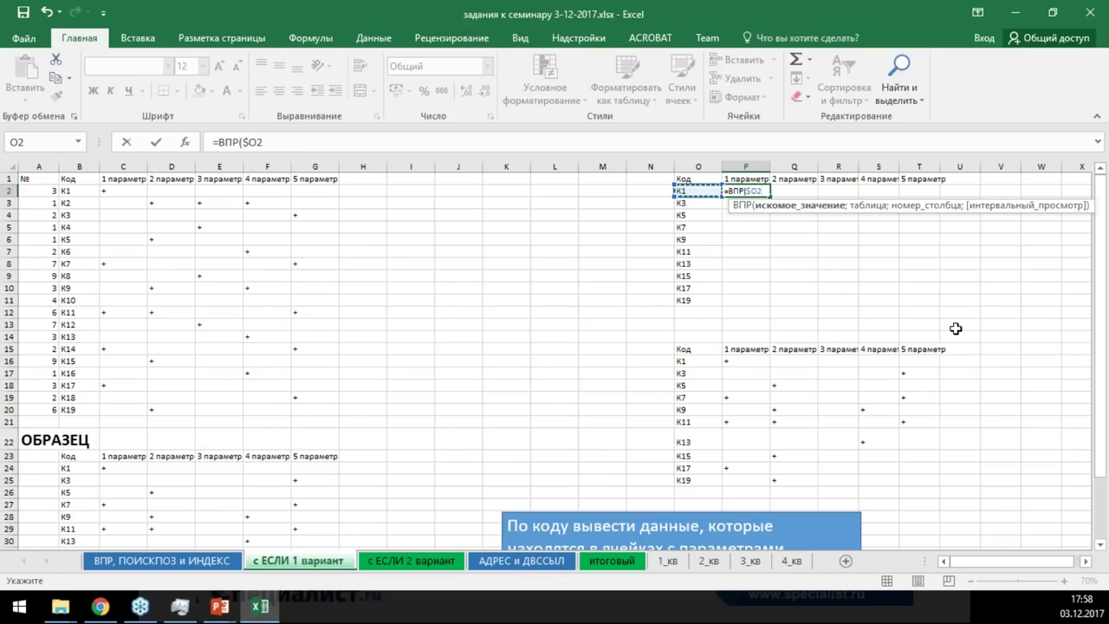
Set the ВПР table argument to the source table as the absolute range $B$1:$G$20
{"action": "type", "text": ";"}
{"action": "left_click_drag", "start_coordinate": [69, 177], "coordinate": [330, 412]}
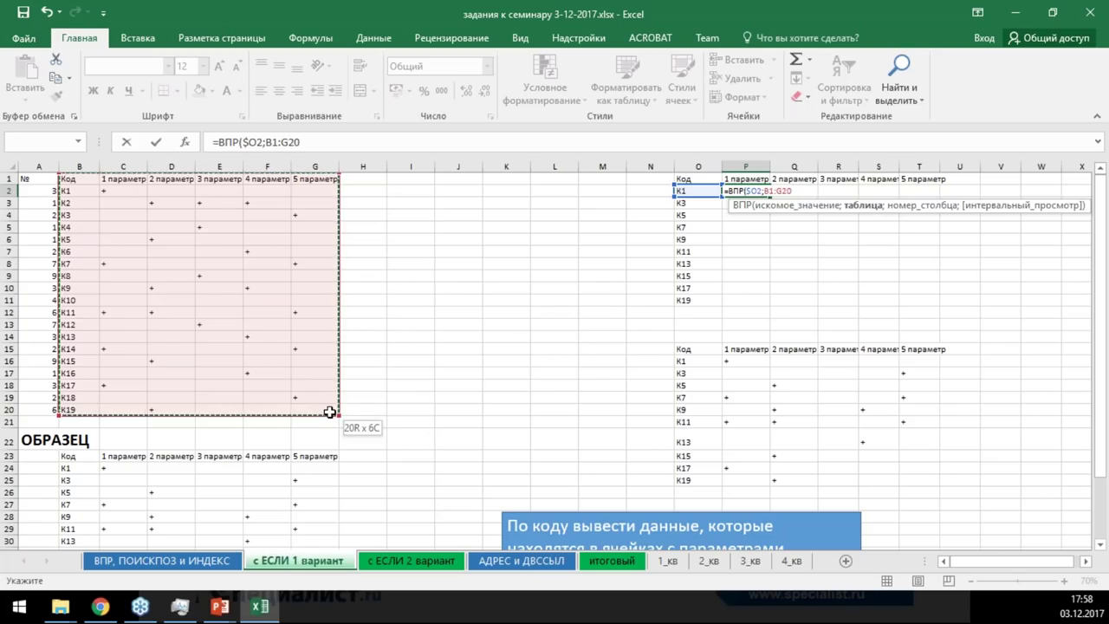
{"action": "key", "text": "F4"}
Nest ПОИСКПОЗ as the column number argument, with header P$1 as its lookup value and only the row fixed
{"action": "type", "text": ";пои"}
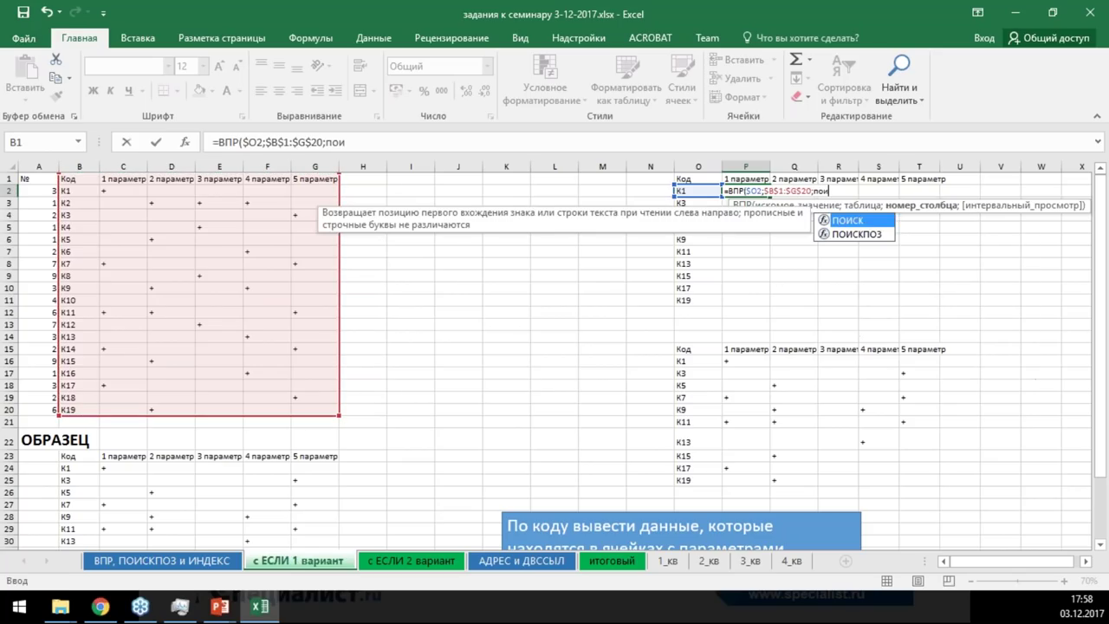
{"action": "key", "text": "Down"}
{"action": "key", "text": "Tab"}
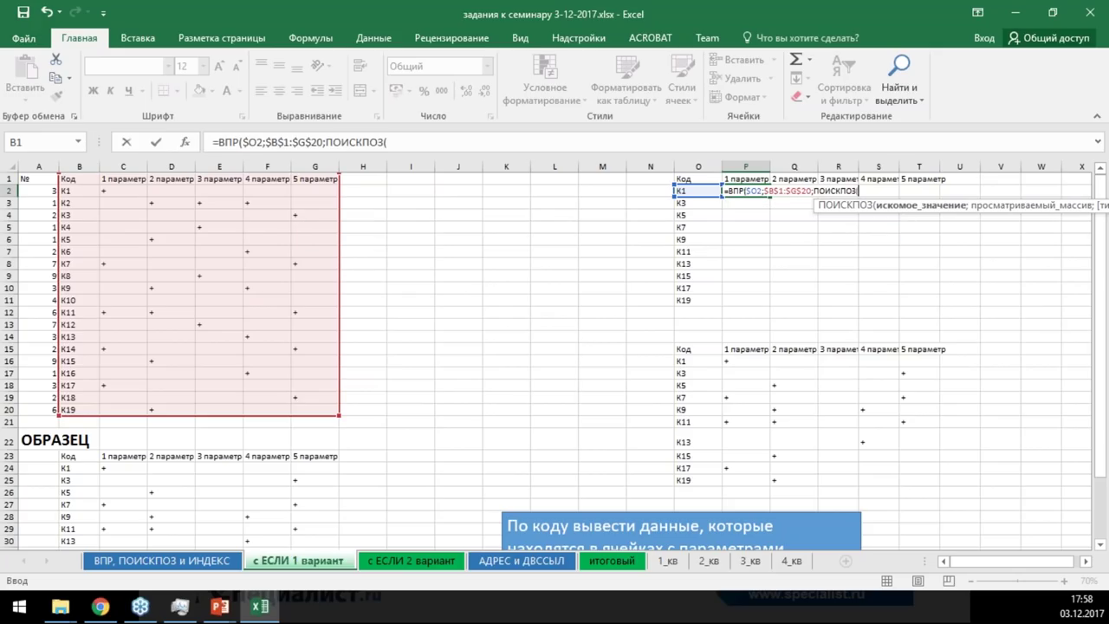
{"action": "left_click", "coordinate": [739, 176]}
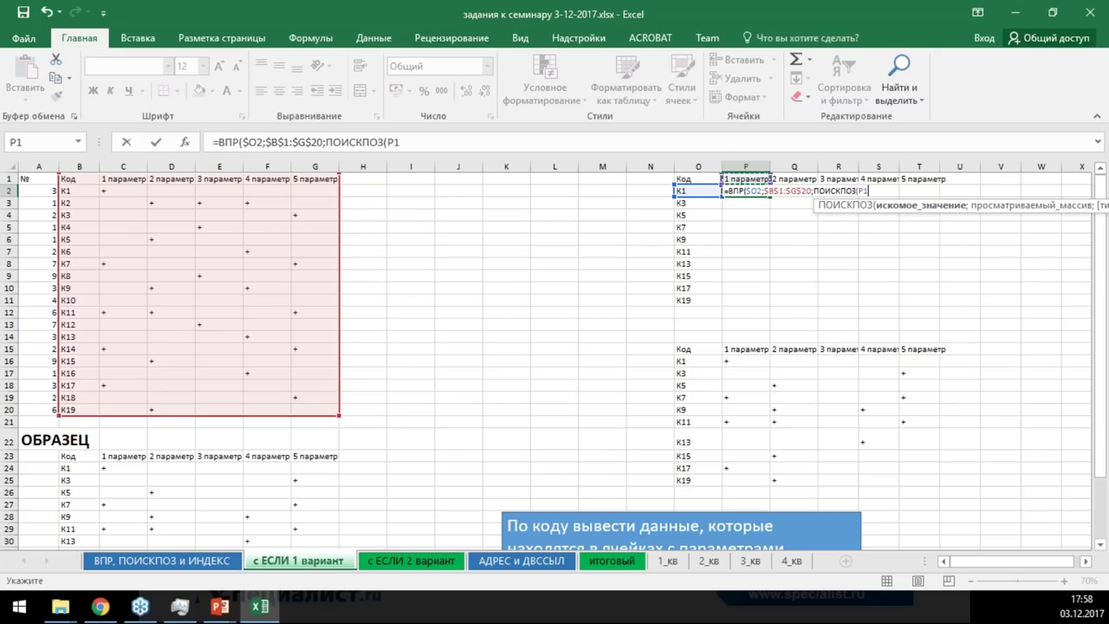
{"action": "key", "text": "F4"}
{"action": "key", "text": "F4"}
{"action": "type", "text": ";"}
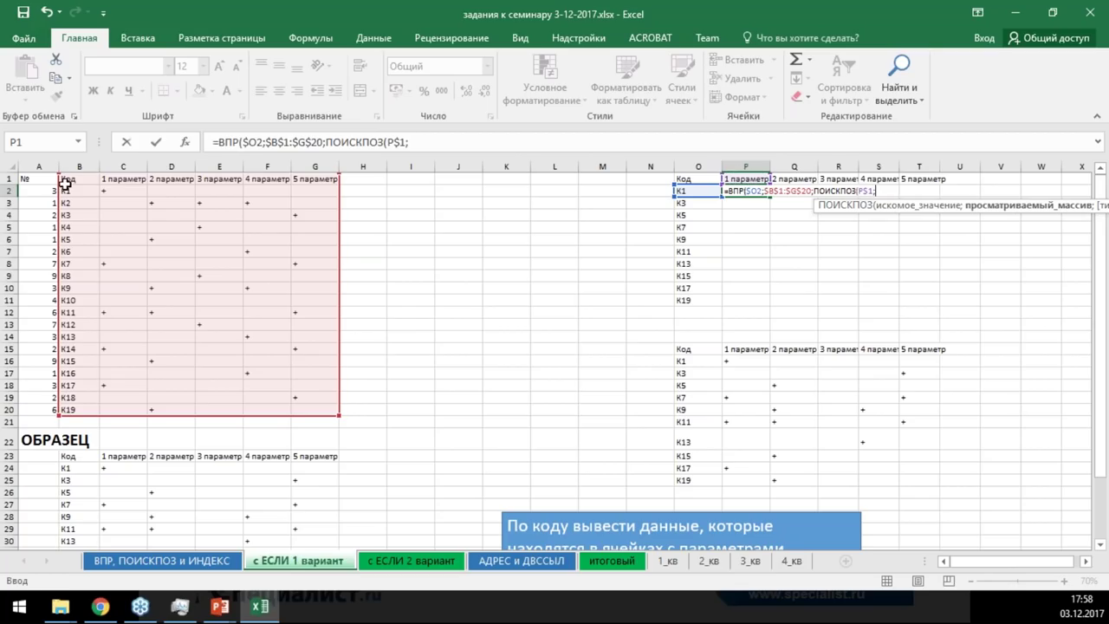
Complete the formula with $B$1:$G$1 as the ПОИСКПОЗ array and exact match 0 for both functions, and enter it in P2
{"action": "left_click_drag", "start_coordinate": [66, 179], "coordinate": [300, 179]}
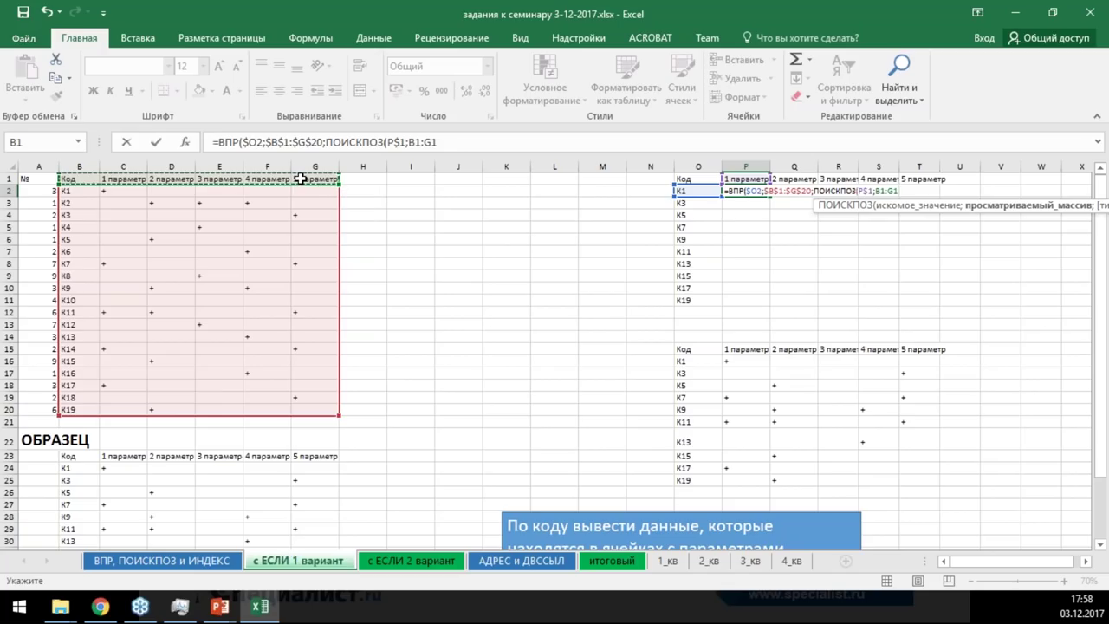
{"action": "key", "text": "F4"}
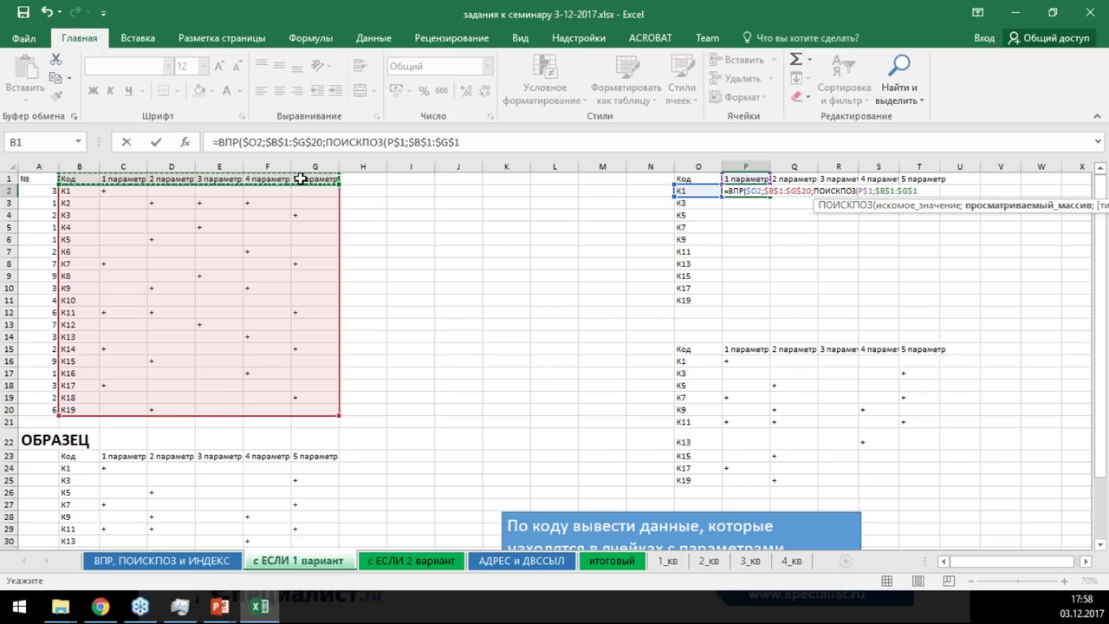
{"action": "type", "text": ";0"}
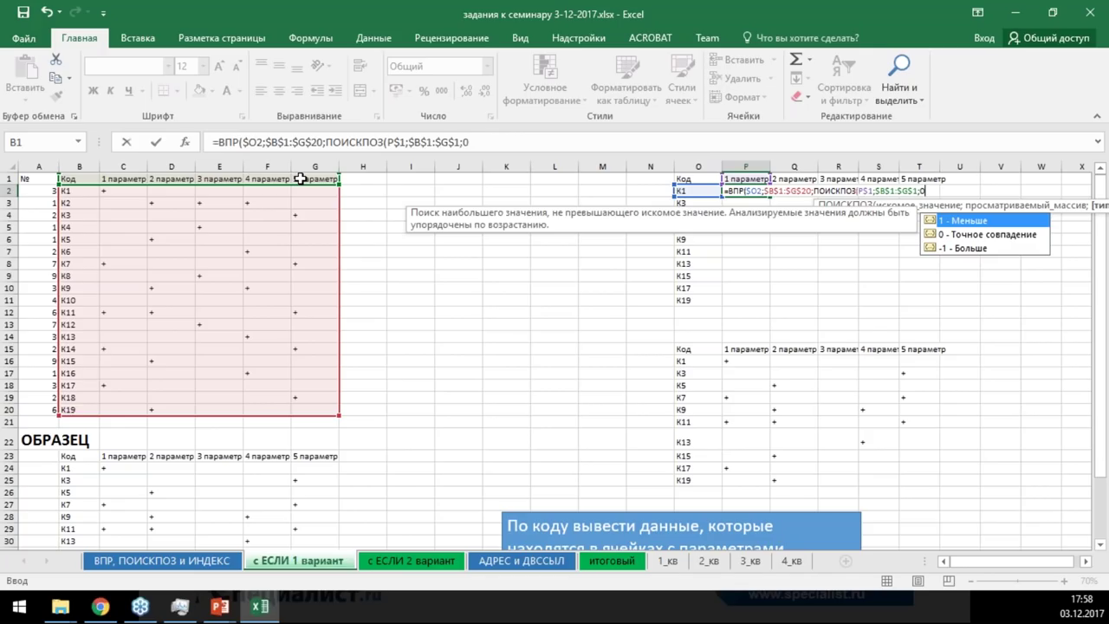
{"action": "type", "text": ")"}
{"action": "type", "text": ";0"}
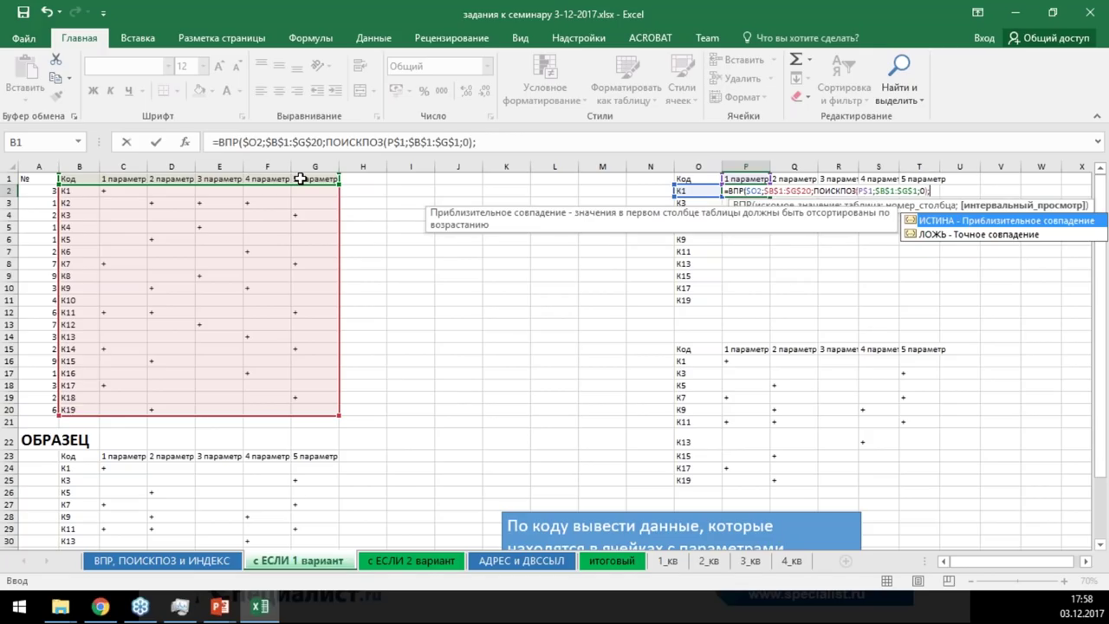
{"action": "type", "text": ")"}
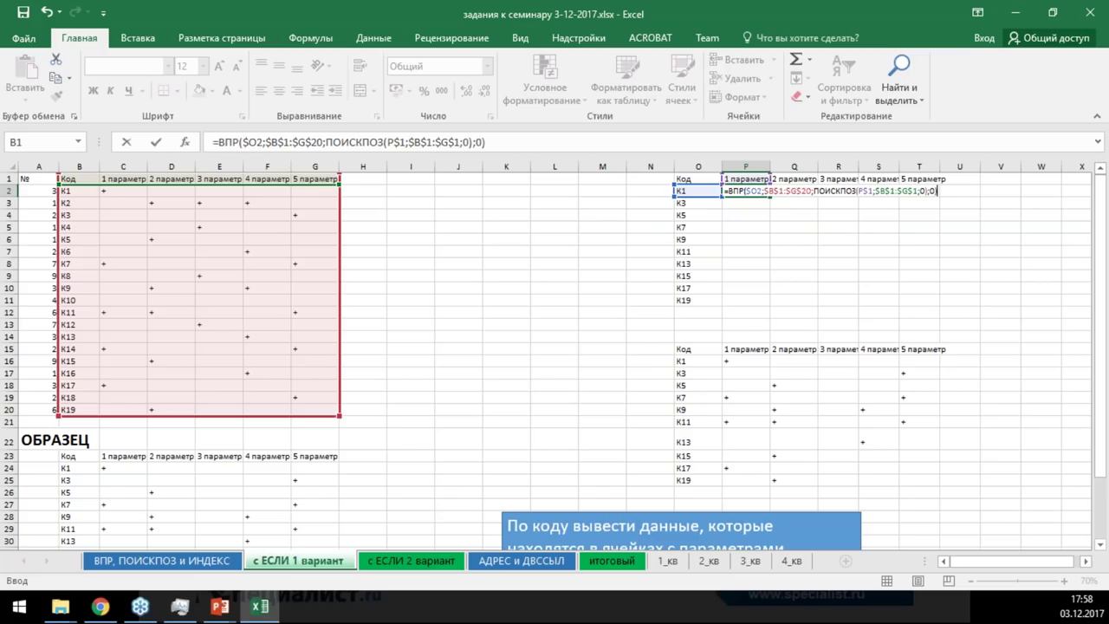
{"action": "key", "text": "ctrl+Return"}
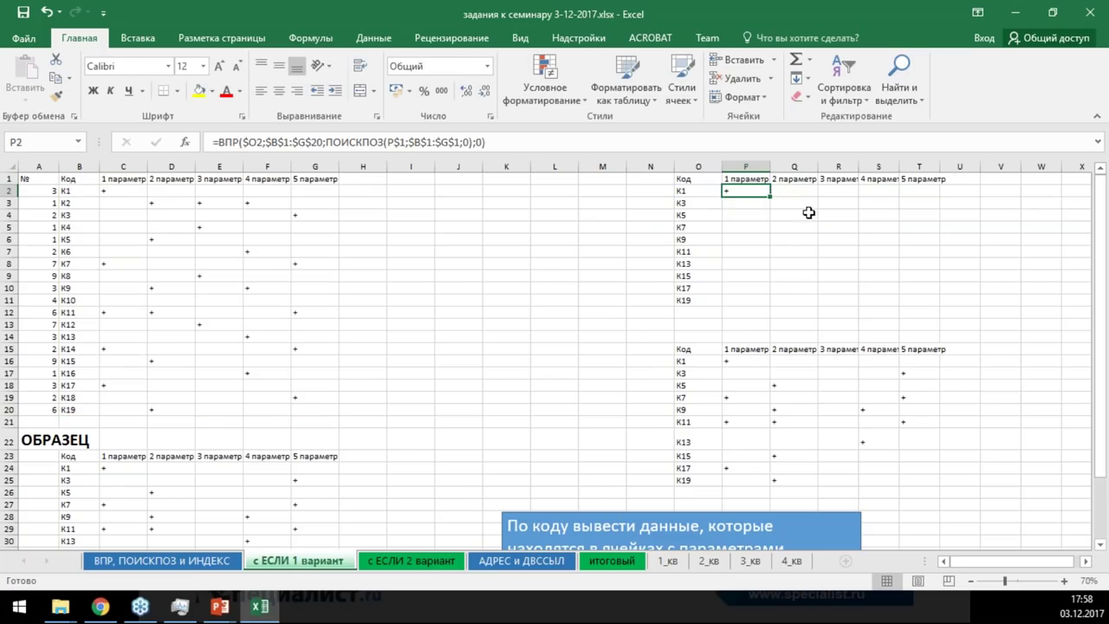
Fill the P2 formula across the whole result range P2:T11
{"action": "left_click", "coordinate": [1085, 561]}
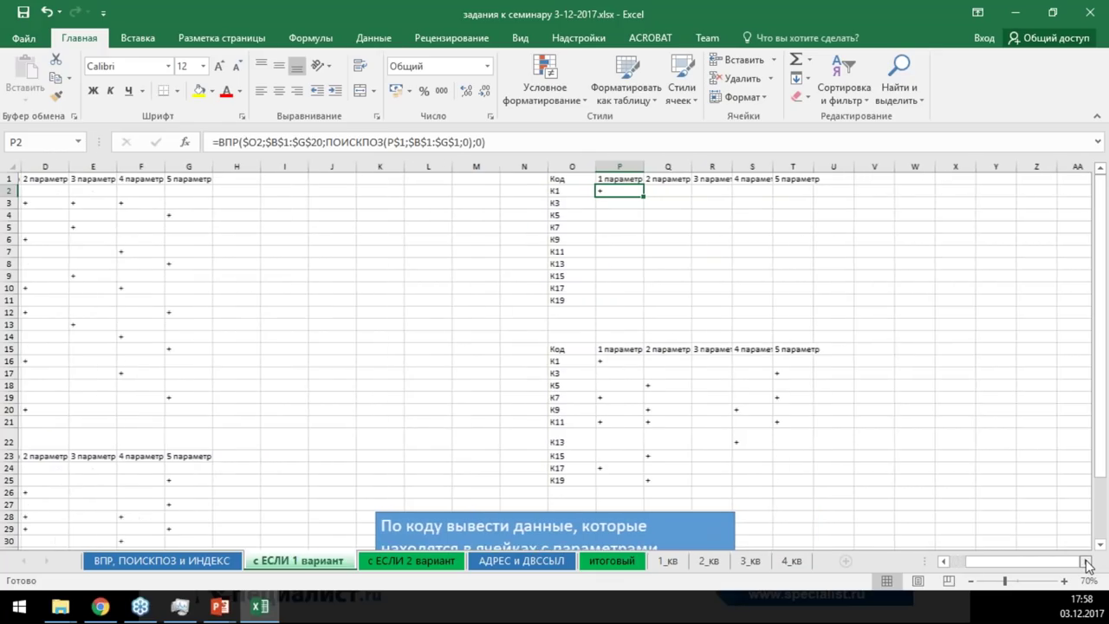
{"action": "scroll", "coordinate": [841, 297], "scroll_direction": "up", "scroll_amount": 4, "text": "ctrl"}
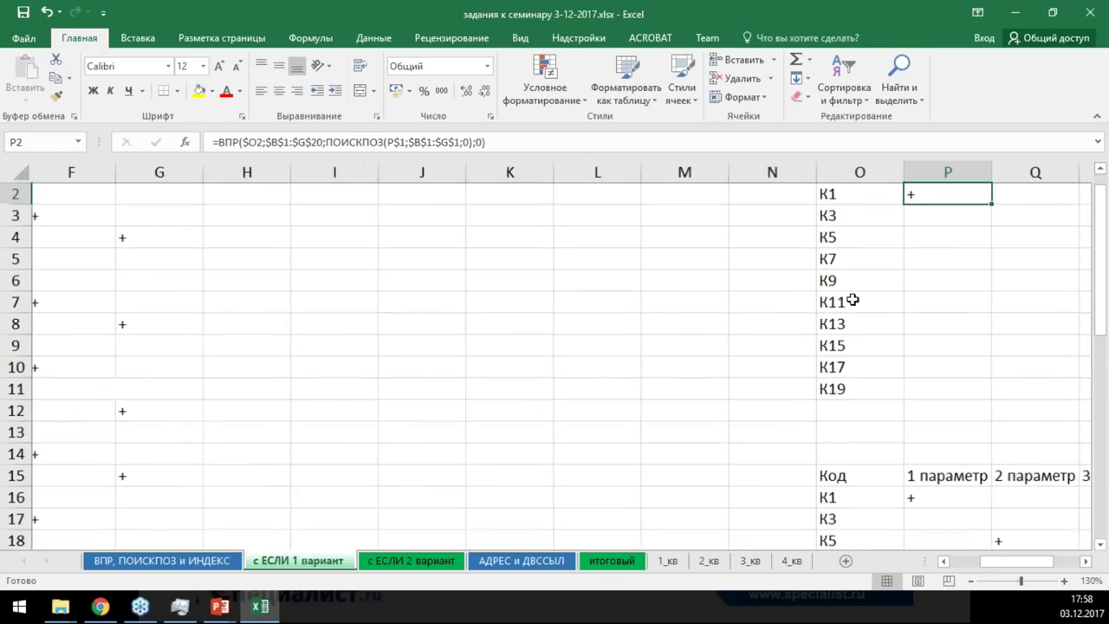
{"action": "left_click", "coordinate": [1085, 561]}
{"action": "left_click", "coordinate": [1085, 561]}
{"action": "left_click", "coordinate": [1085, 561]}
{"action": "left_click", "coordinate": [1085, 561]}
{"action": "left_click", "coordinate": [1085, 561]}
{"action": "left_click", "coordinate": [1085, 561]}
{"action": "scroll", "coordinate": [454, 217], "scroll_direction": "up", "scroll_amount": 1}
{"action": "left_click_drag", "start_coordinate": [416, 218], "coordinate": [769, 410]}
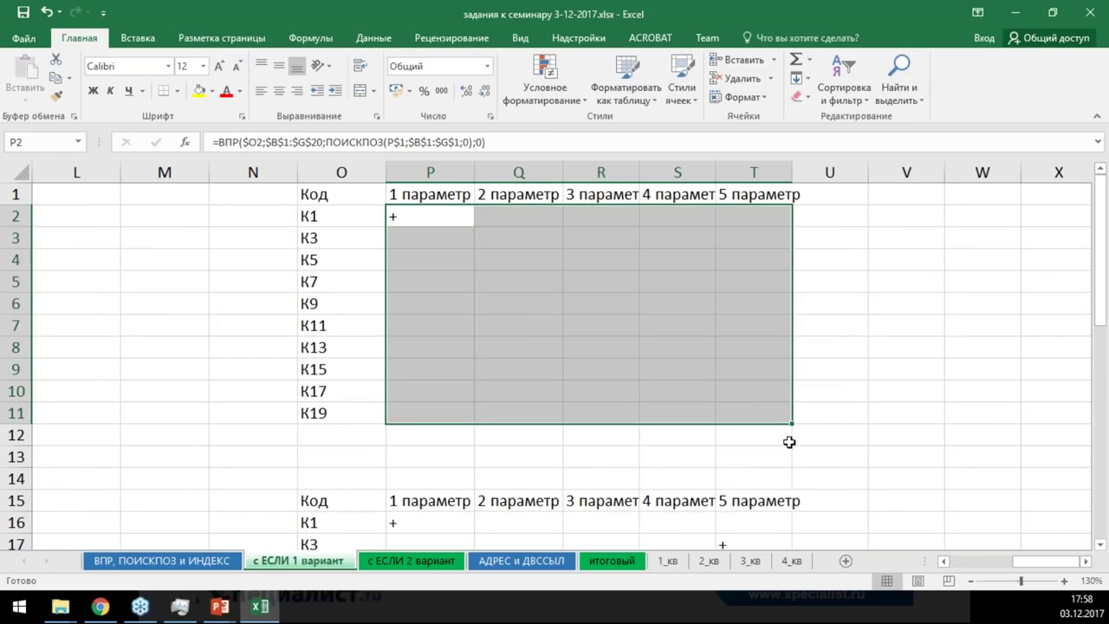
{"action": "key", "text": "ctrl+v"}
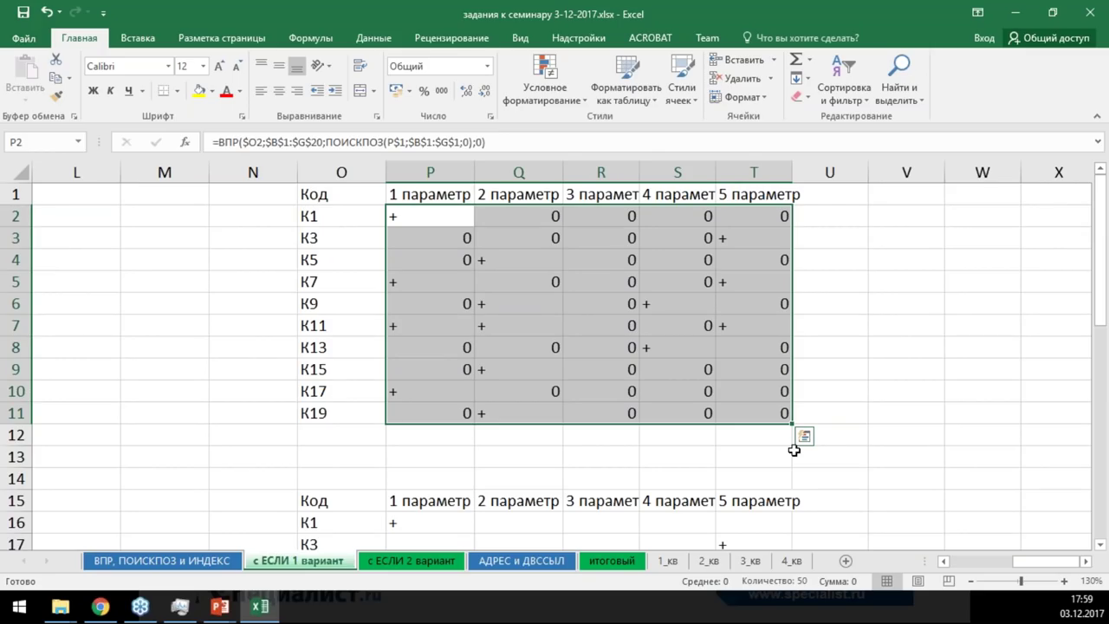
{"action": "key", "text": "Escape"}
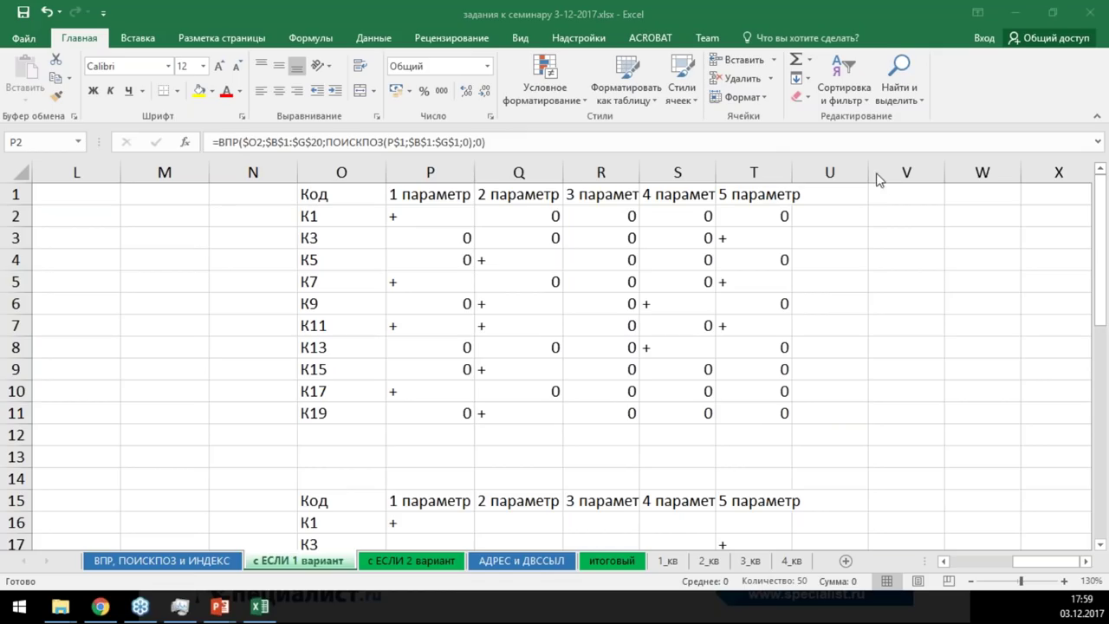
With P2:T11 selected, wrap the ВПР formula in ЕСЛИ and set its condition to test whether the ВПР result equals 0
{"action": "left_click", "coordinate": [453, 220]}
{"action": "left_click_drag", "start_coordinate": [416, 215], "coordinate": [762, 416]}
{"action": "key", "text": "ctrl+v"}
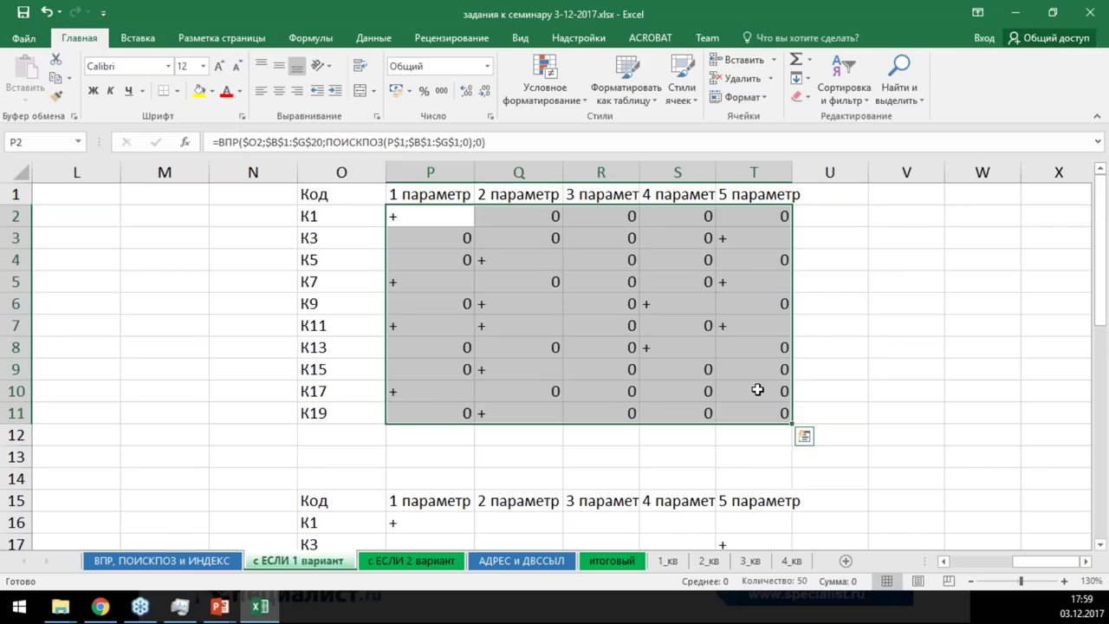
{"action": "key", "text": "Escape"}
{"action": "mouse_move", "coordinate": [1074, 607]}
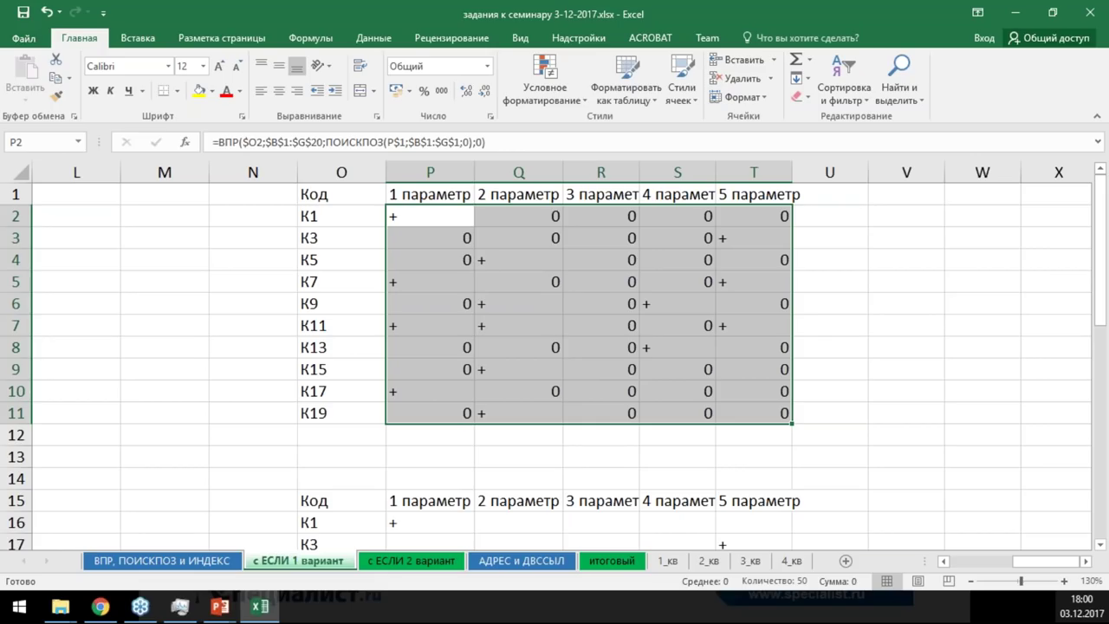
{"action": "left_click", "coordinate": [216, 141]}
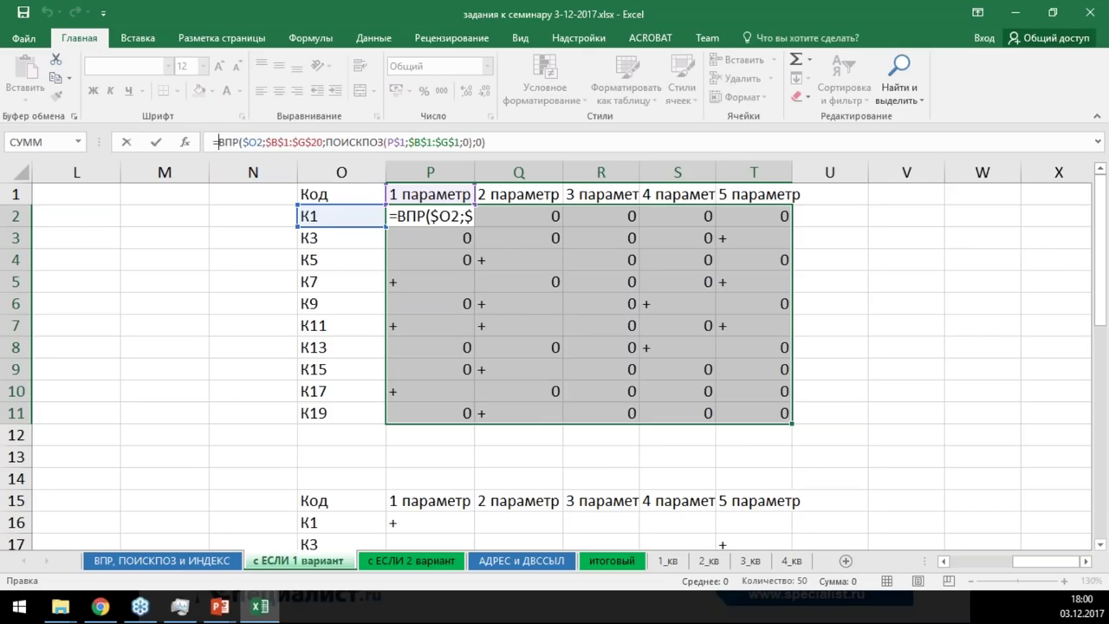
{"action": "type", "text": "ес"}
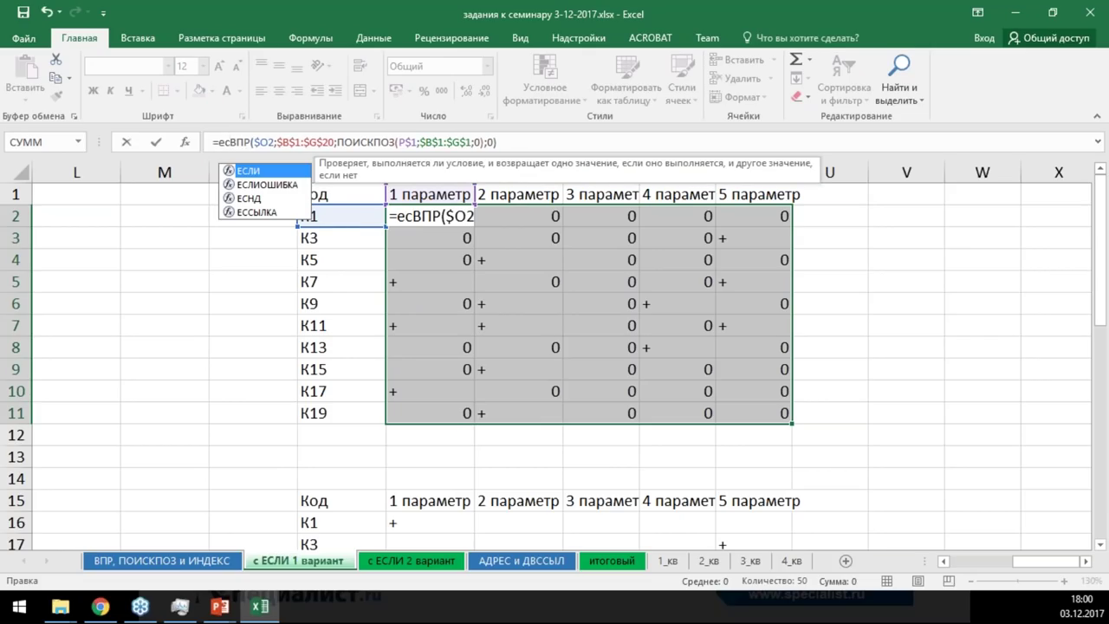
{"action": "key", "text": "Tab"}
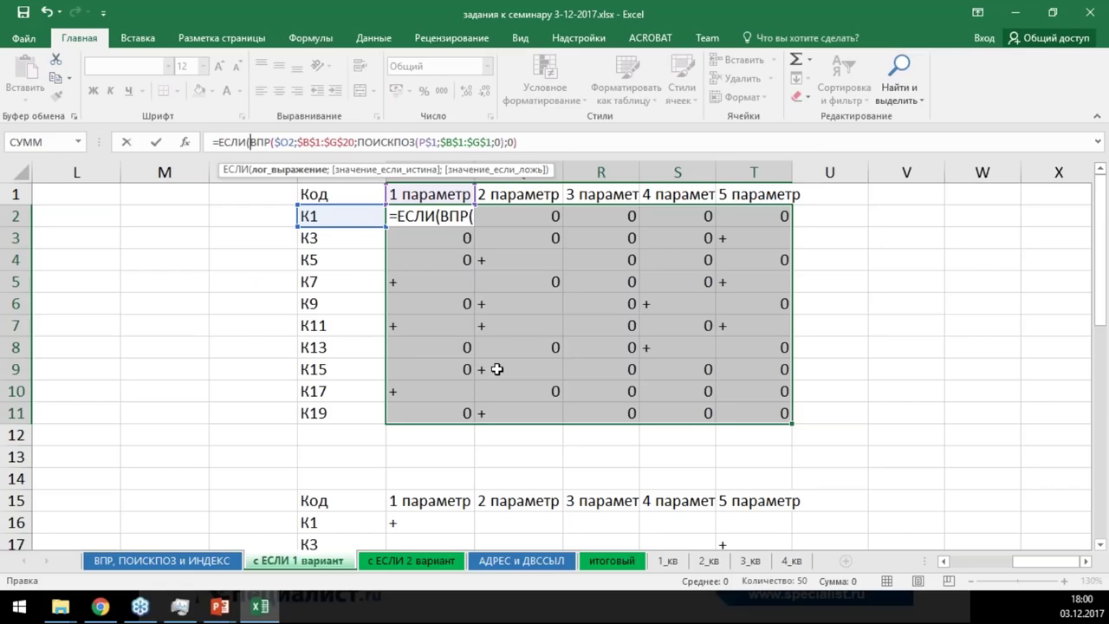
{"action": "left_click_drag", "start_coordinate": [250, 142], "coordinate": [515, 143]}
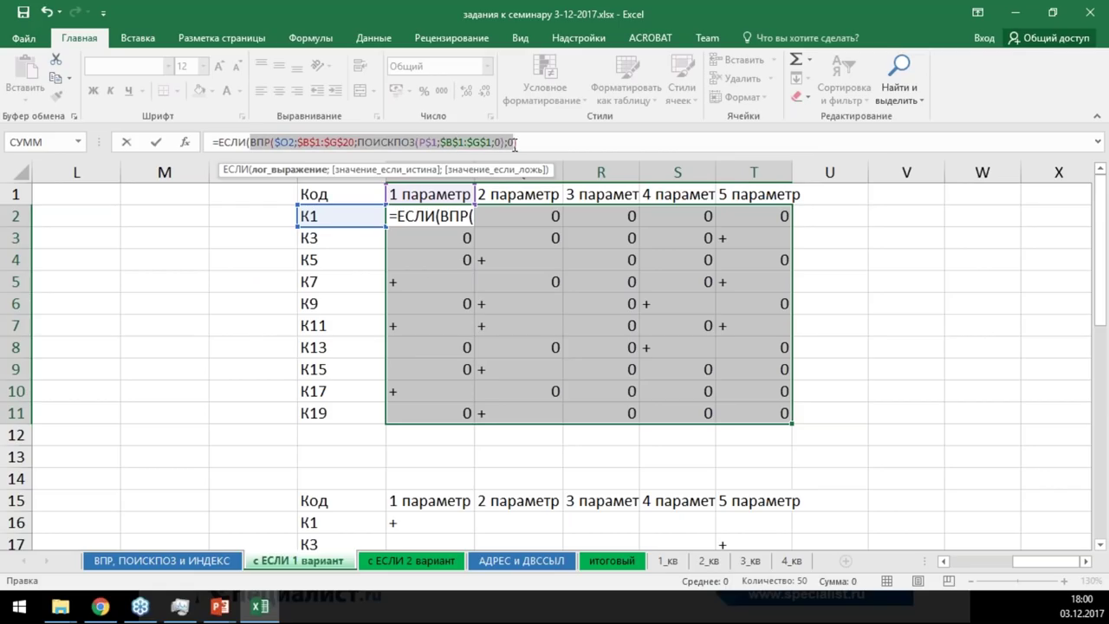
{"action": "left_click", "coordinate": [529, 141]}
{"action": "type", "text": ")=0"}
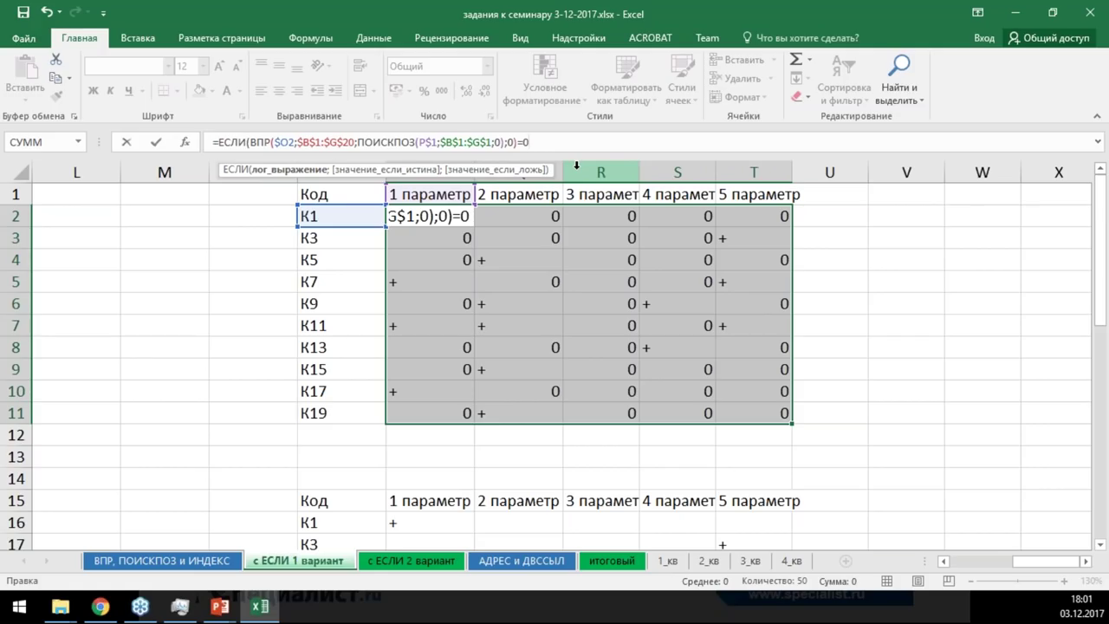
Complete the ЕСЛИ formula with "" as the true value and a copy of the ВПР expression as the false value, entering it across P2:T11
{"action": "type", "text": ";"}
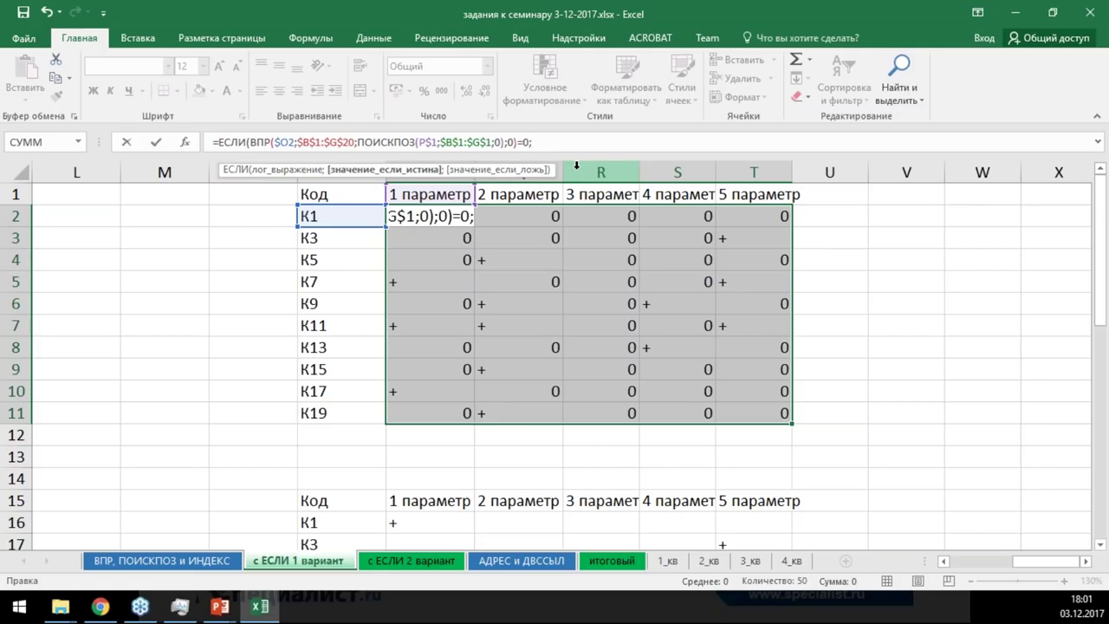
{"action": "type", "text": "\"\""}
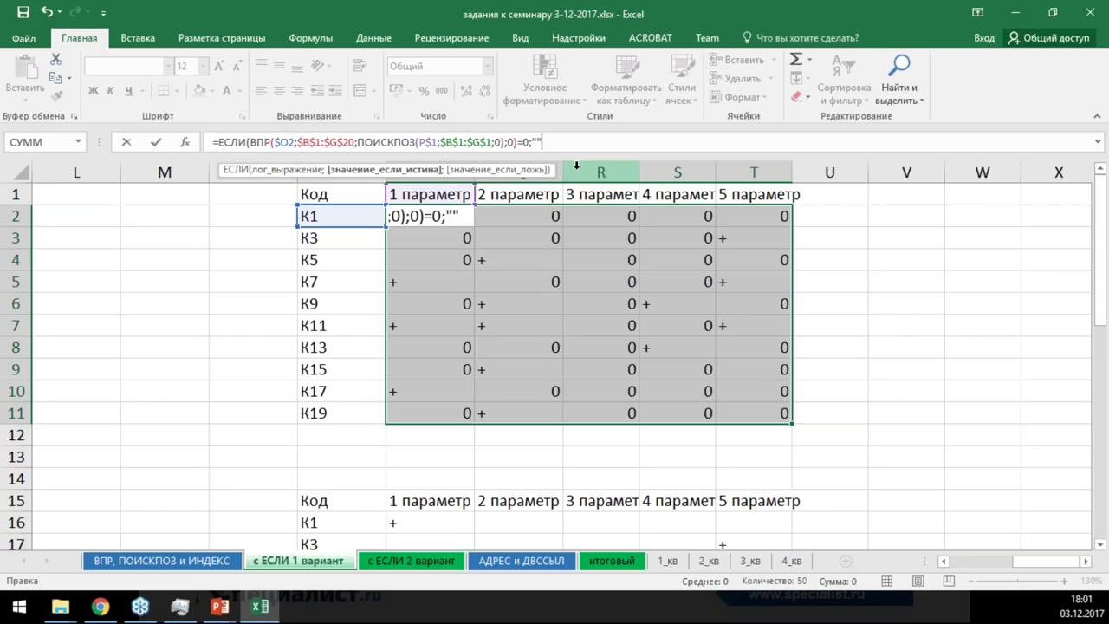
{"action": "type", "text": ";"}
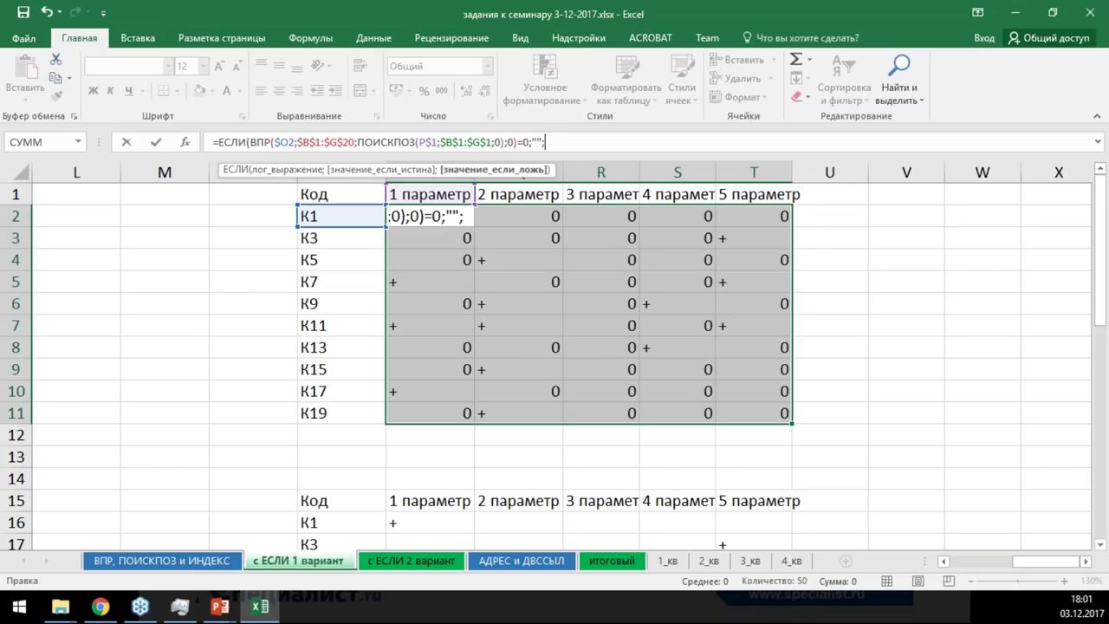
{"action": "left_click_drag", "start_coordinate": [518, 142], "coordinate": [252, 141]}
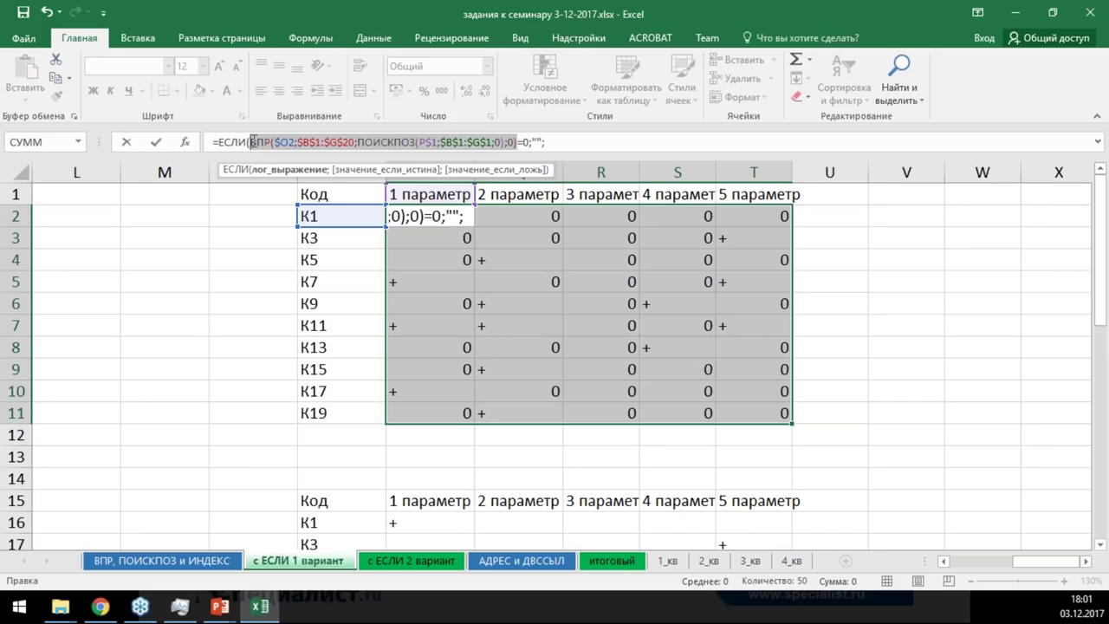
{"action": "key", "text": "ctrl+c"}
{"action": "left_click", "coordinate": [561, 141]}
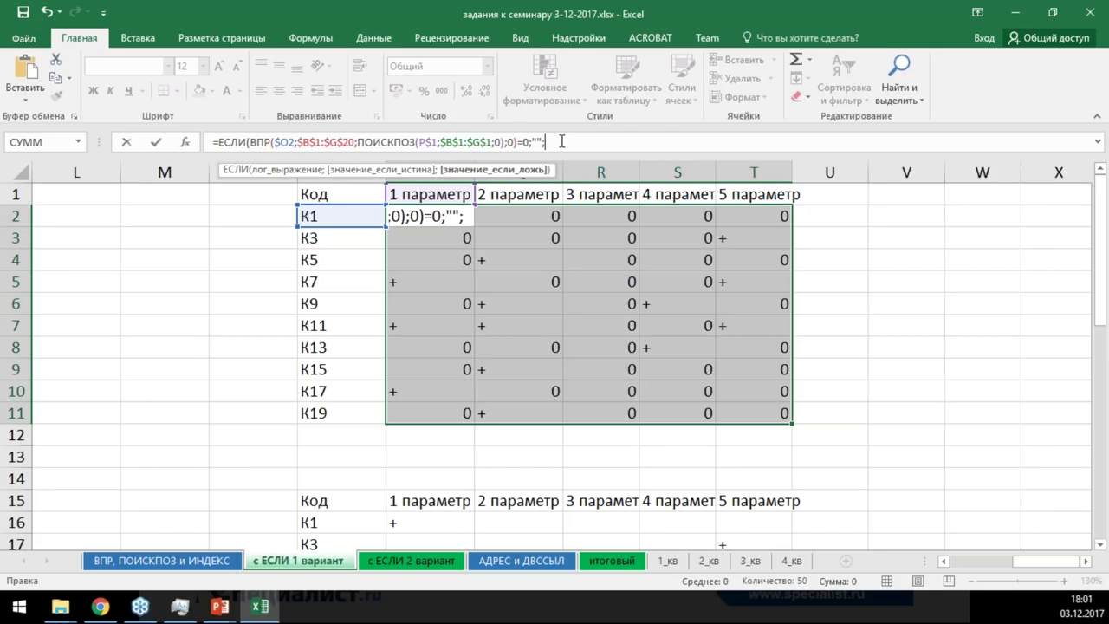
{"action": "key", "text": "ctrl+v"}
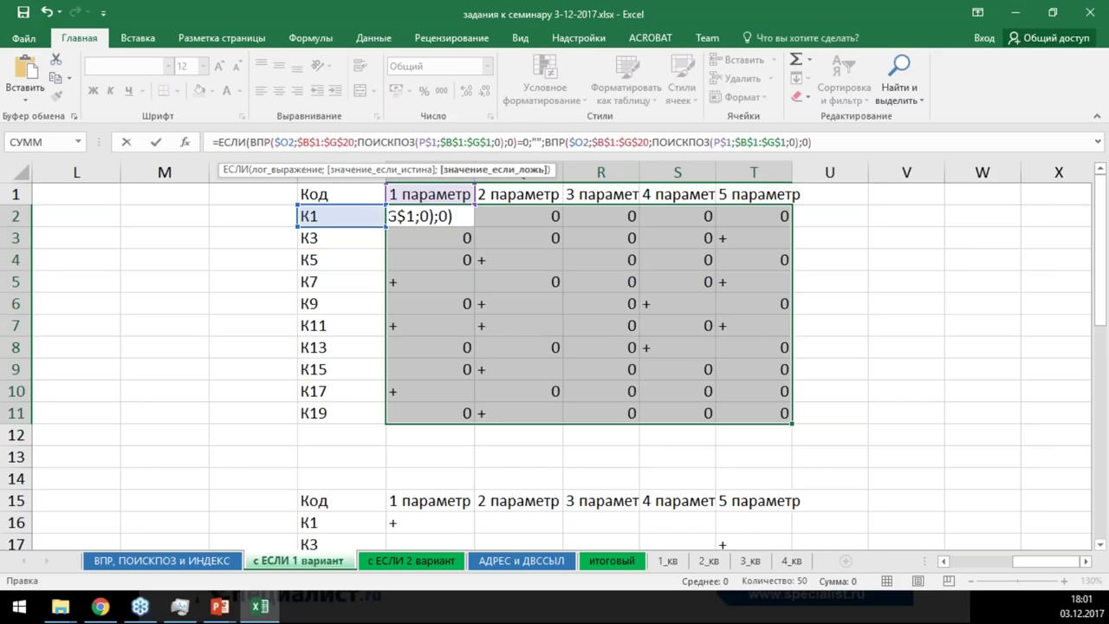
{"action": "type", "text": ")"}
{"action": "key", "text": "ctrl+Return"}
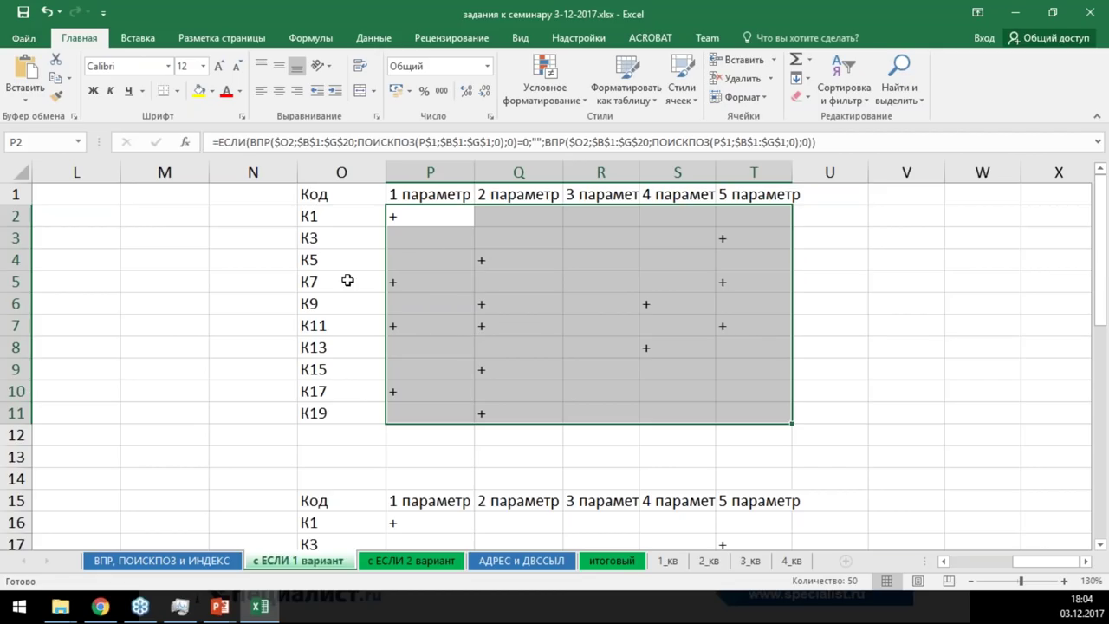
Examine the formula in P16 of the second table, comparing its ЕСЛИ condition with the ИНДЕКС expression used as the false value
{"action": "scroll", "coordinate": [355, 253], "scroll_direction": "down", "scroll_amount": 5}
{"action": "scroll", "coordinate": [421, 238], "scroll_direction": "up", "scroll_amount": 2}
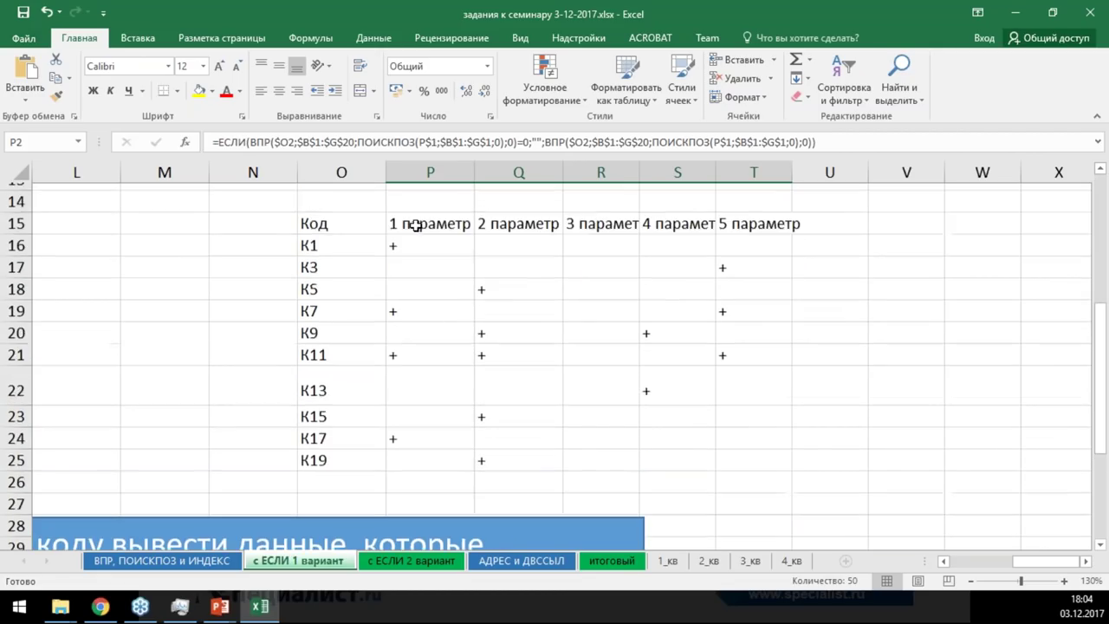
{"action": "left_click", "coordinate": [431, 322]}
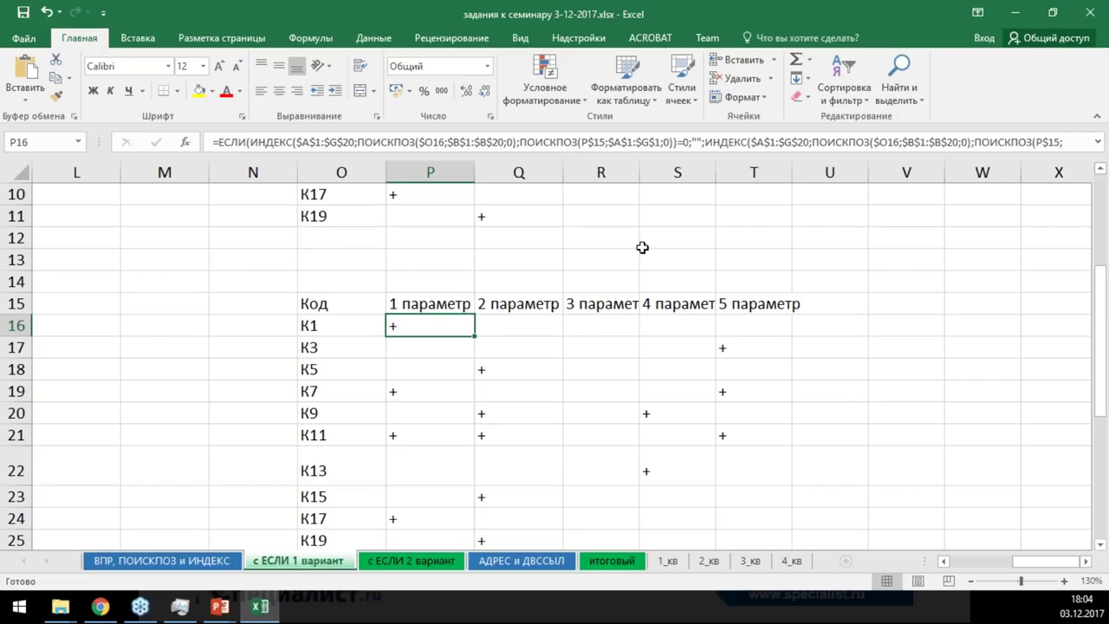
{"action": "left_click_drag", "start_coordinate": [498, 154], "coordinate": [498, 186]}
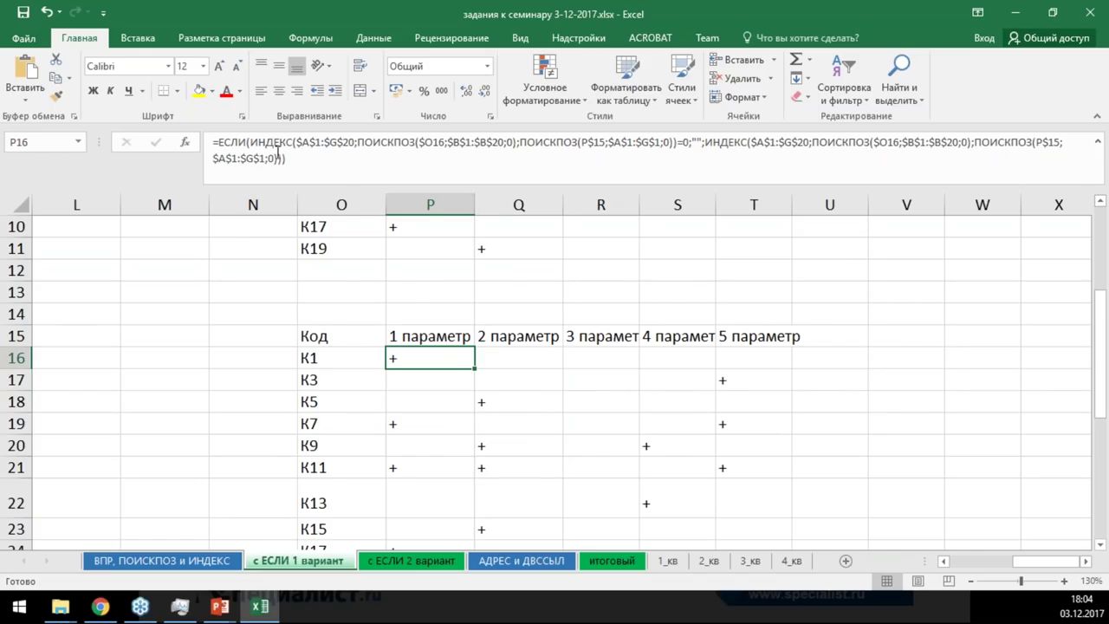
{"action": "left_click_drag", "start_coordinate": [250, 143], "coordinate": [691, 147]}
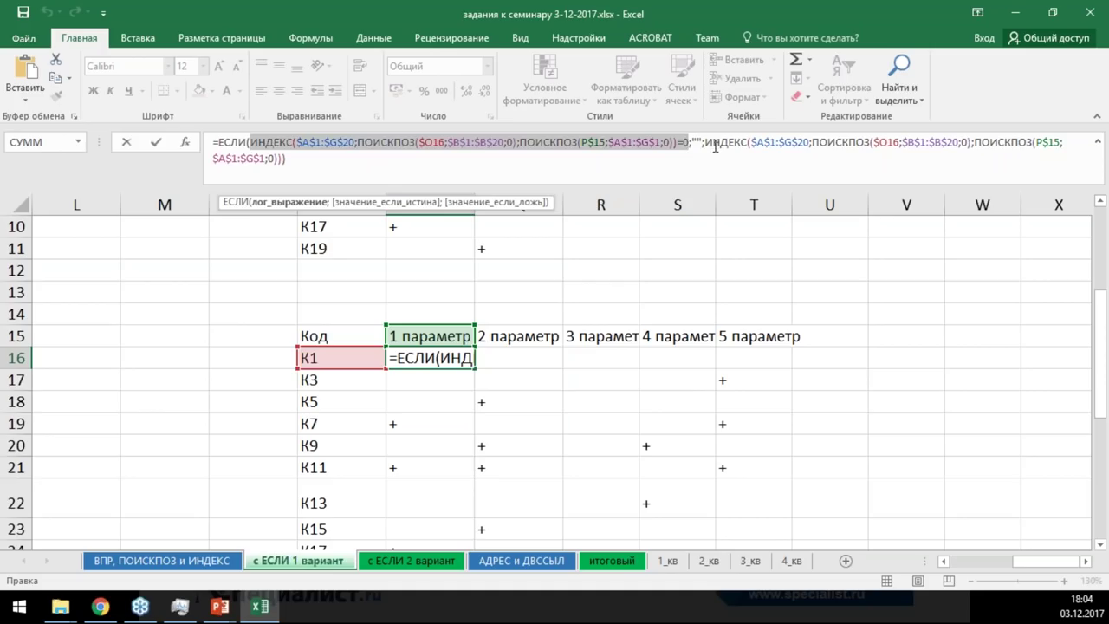
{"action": "left_click_drag", "start_coordinate": [706, 142], "coordinate": [276, 158]}
{"action": "type", "text": ")"}
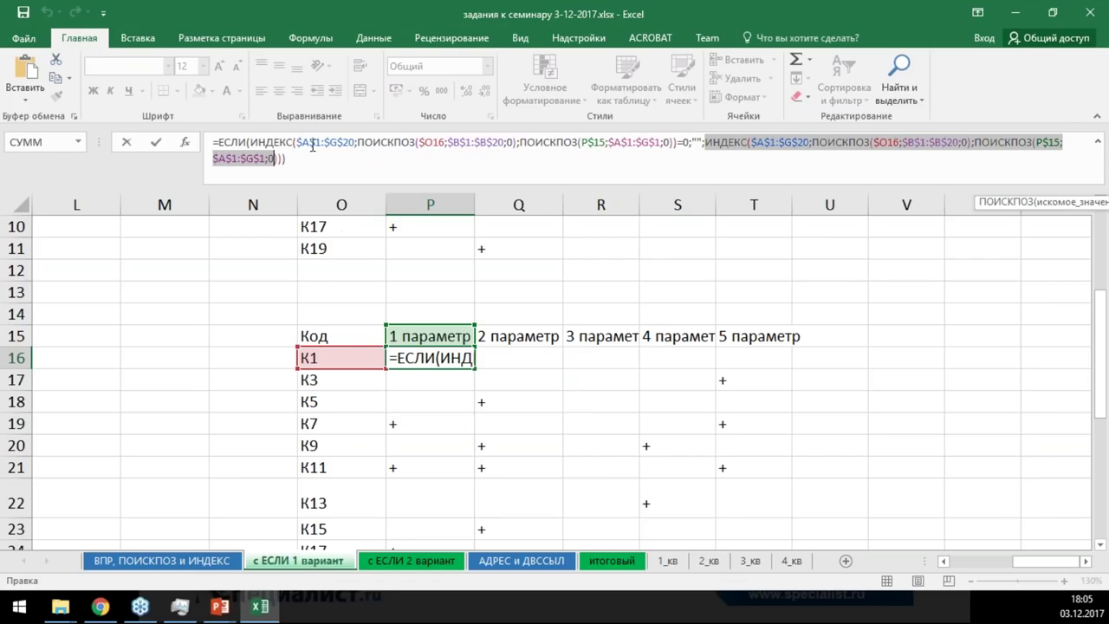
{"action": "key", "text": "ctrl+Return"}
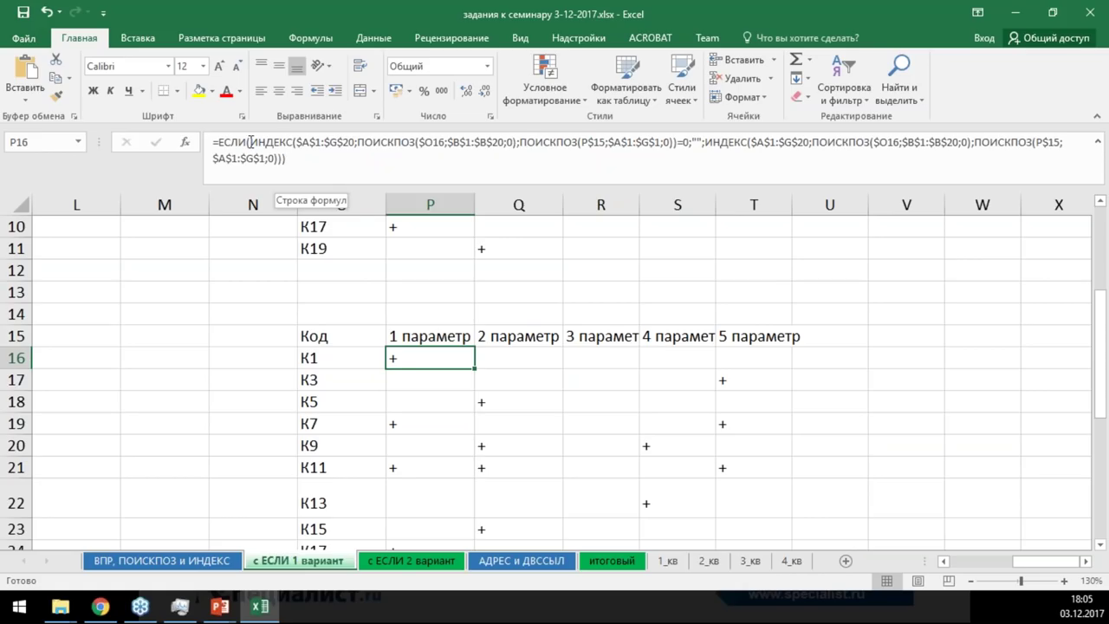
Strip the ЕСЛИ wrapper from the P16 formula, keeping only ИНДЕКС with its two nested ПОИСКПОЗ functions, and apply it across P16:T25
{"action": "left_click_drag", "start_coordinate": [252, 141], "coordinate": [218, 141]}
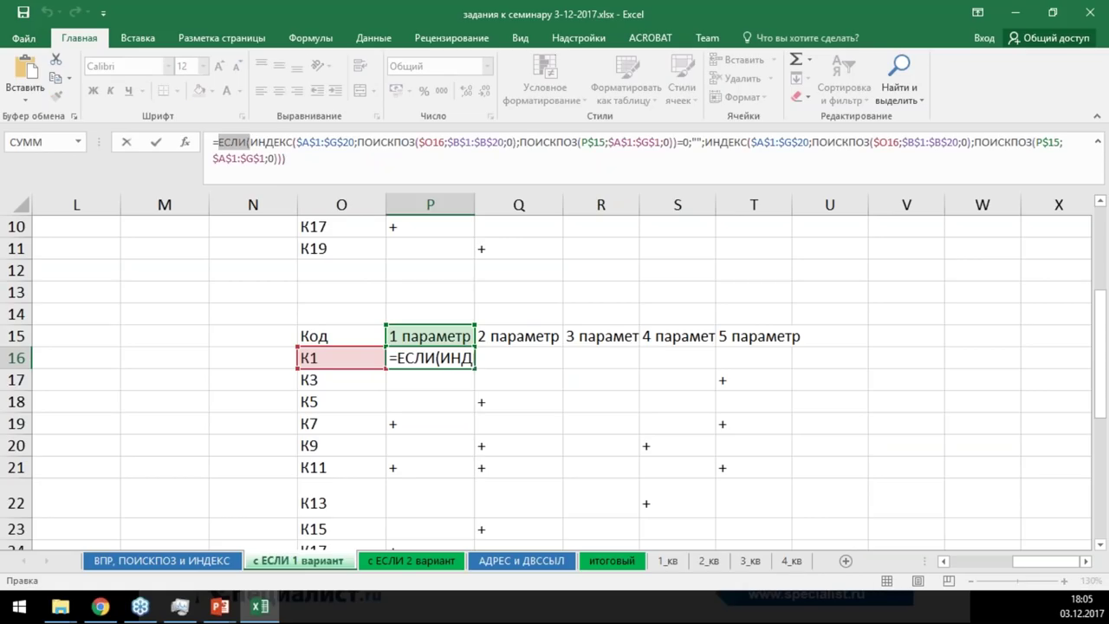
{"action": "key", "text": "Delete"}
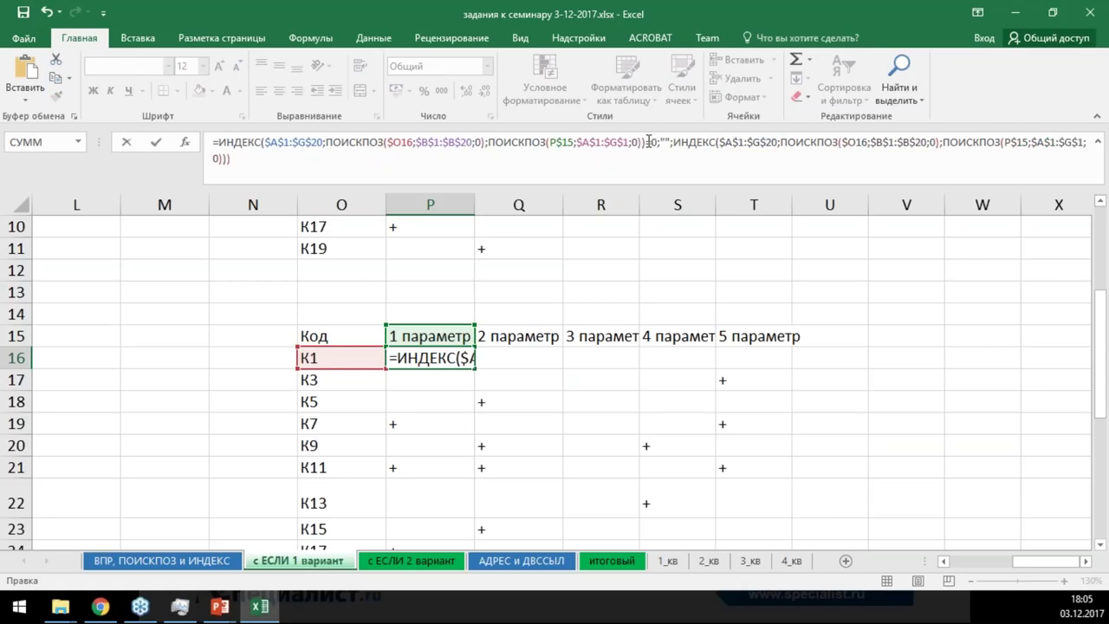
{"action": "left_click_drag", "start_coordinate": [646, 141], "coordinate": [650, 174]}
{"action": "key", "text": "Delete"}
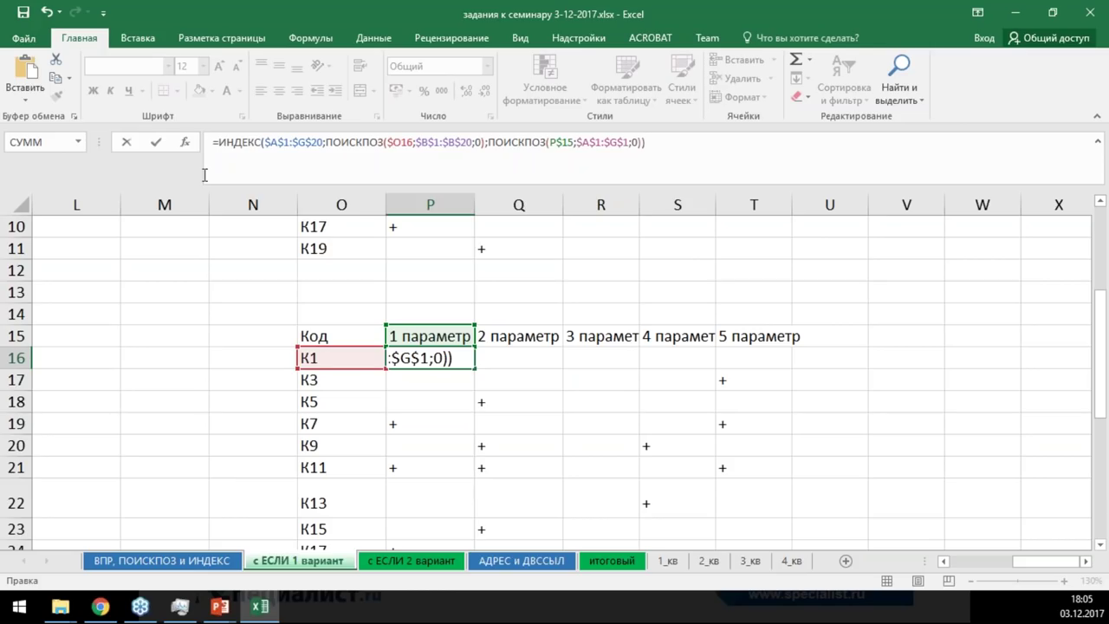
{"action": "key", "text": "ctrl+Return"}
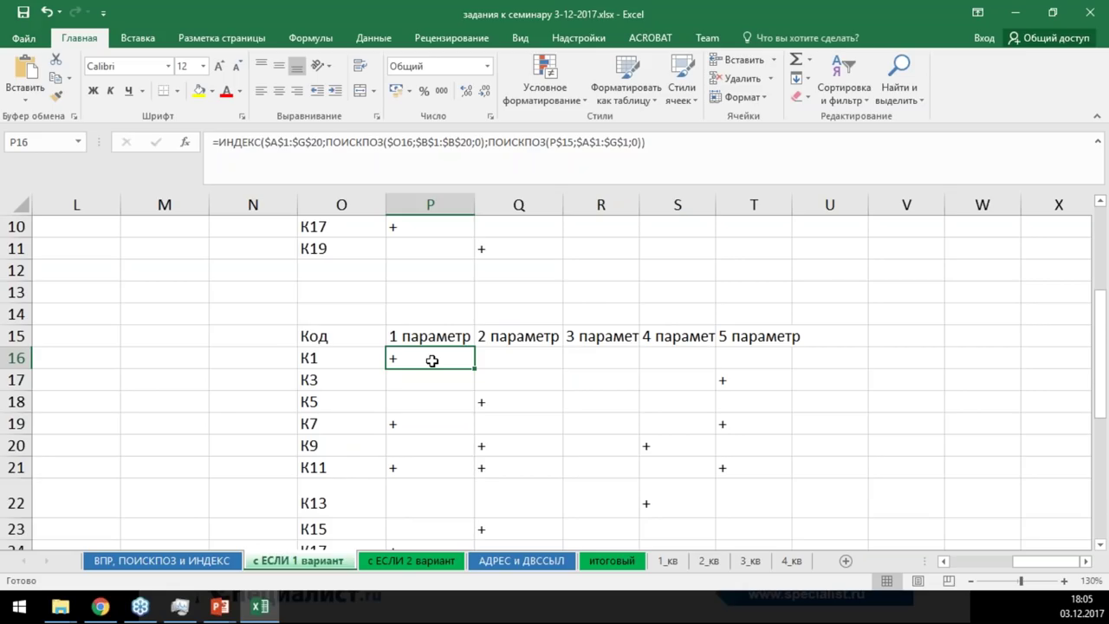
{"action": "left_click_drag", "start_coordinate": [453, 358], "coordinate": [732, 511]}
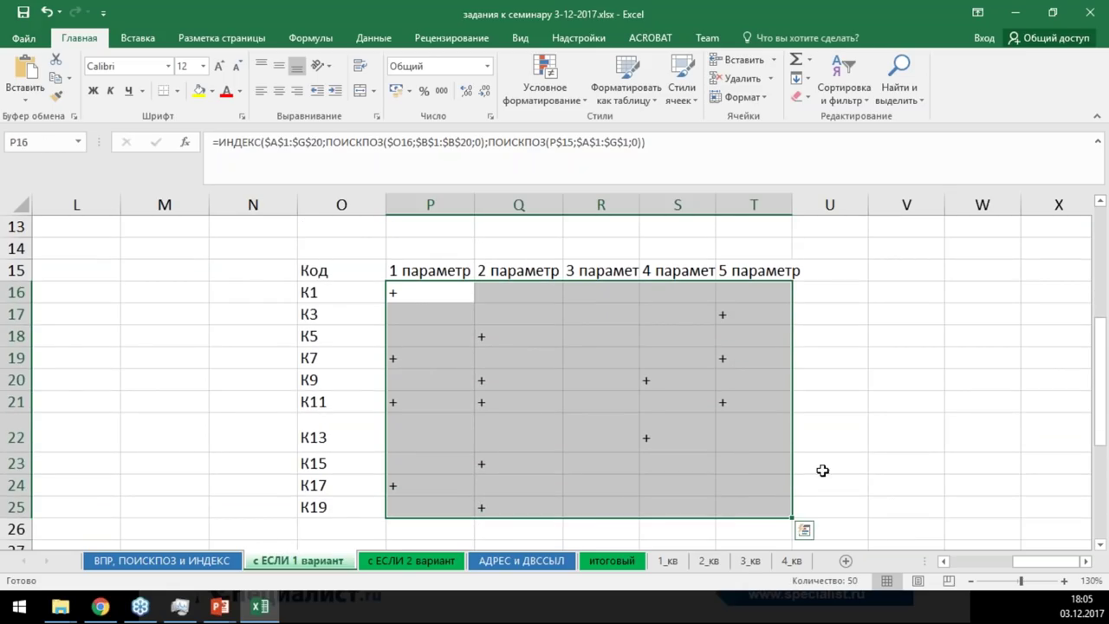
Review the ИНДЕКС formula in P16 without changing it, and compare the two result tables
{"action": "double_click", "coordinate": [423, 291]}
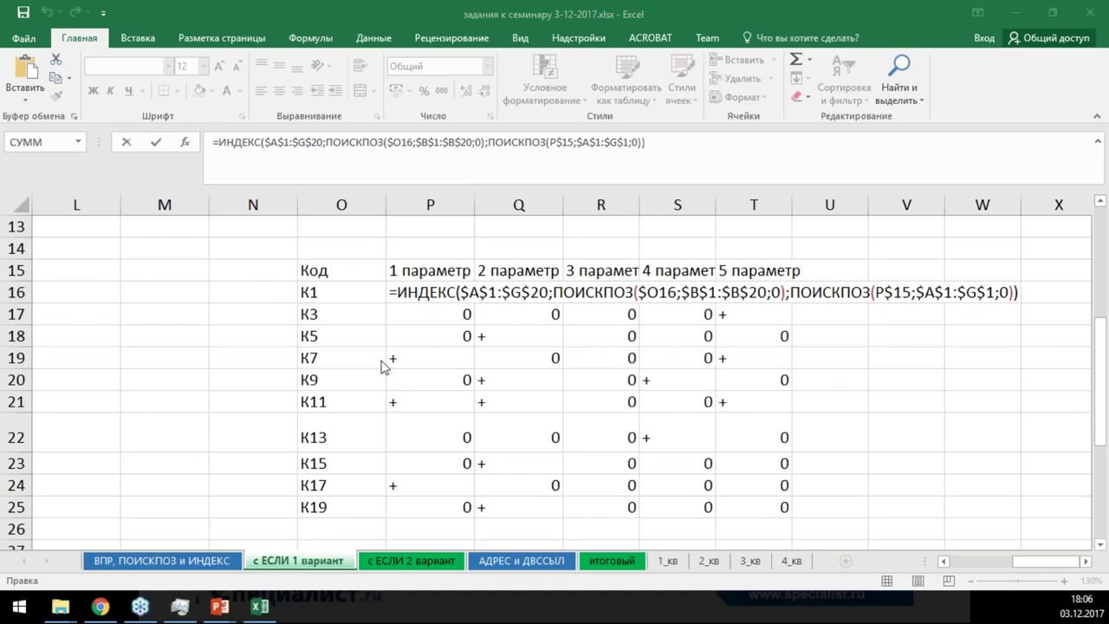
{"action": "key", "text": "Home"}
{"action": "key", "text": "Right"}
{"action": "key", "text": "Right"}
{"action": "key", "text": "Right"}
{"action": "scroll", "coordinate": [340, 292], "scroll_direction": "up", "scroll_amount": 4}
{"action": "key", "text": "Escape"}
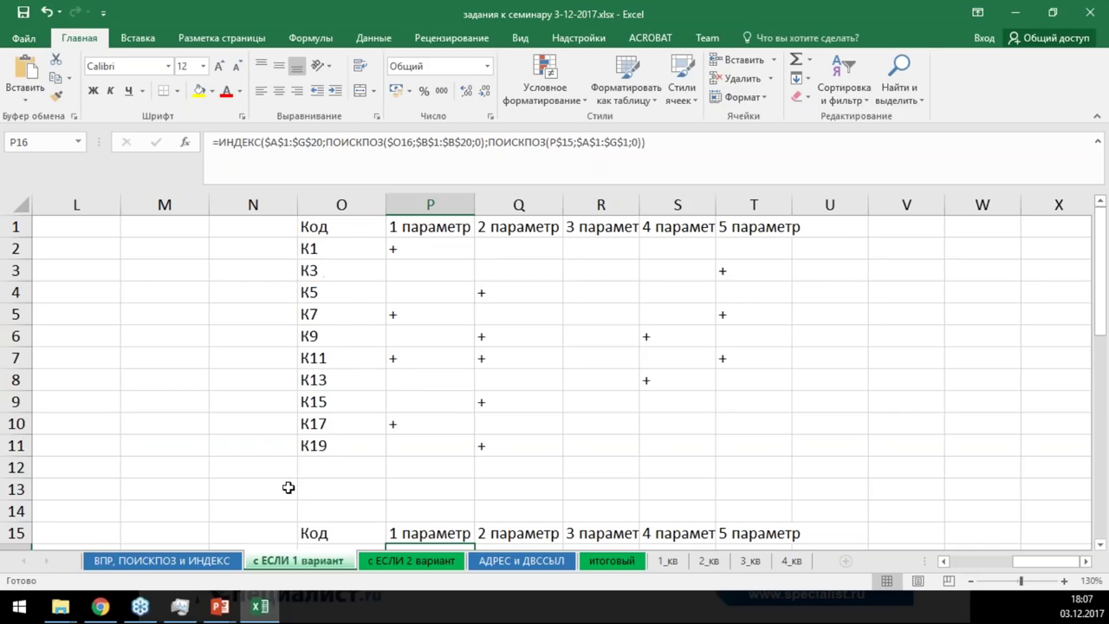
{"action": "scroll", "coordinate": [332, 381], "scroll_direction": "down", "scroll_amount": 6}
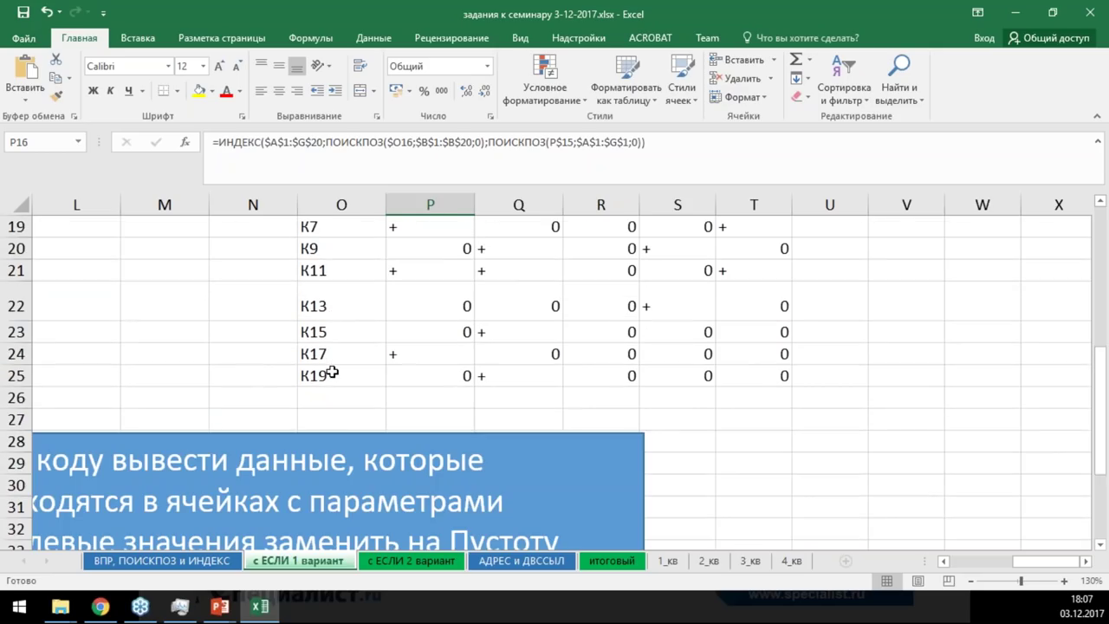
{"action": "scroll", "coordinate": [337, 372], "scroll_direction": "up", "scroll_amount": 2}
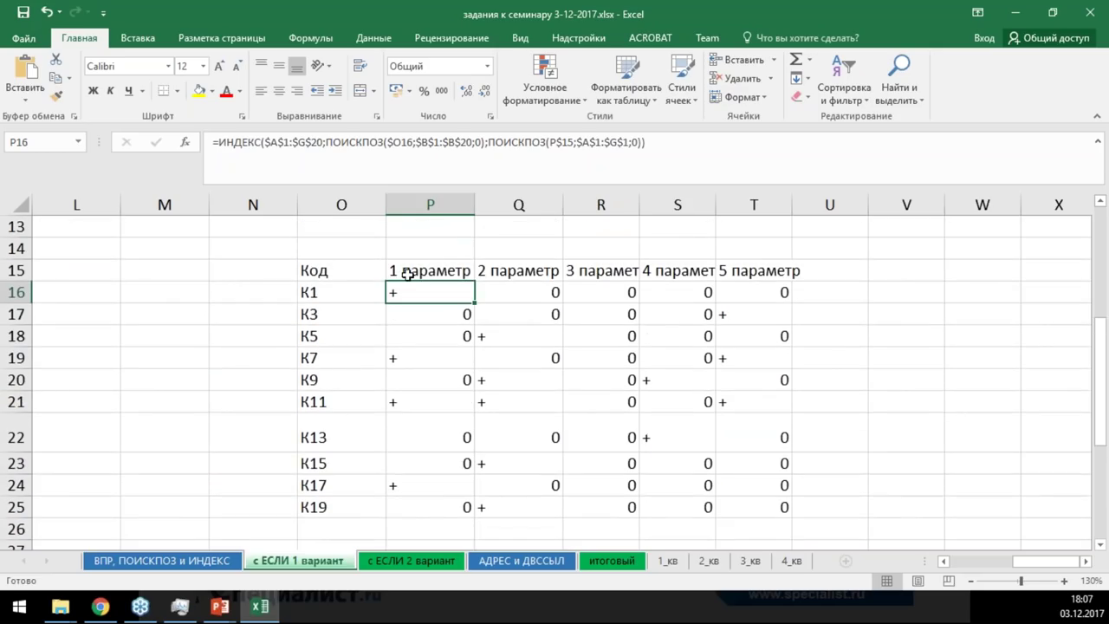
Examine the P16 formula's arguments: array $A$1:$G$20, the ПОИСКПОЗ for the row number, and the ПОИСКПОЗ for the column number
{"action": "double_click", "coordinate": [421, 291]}
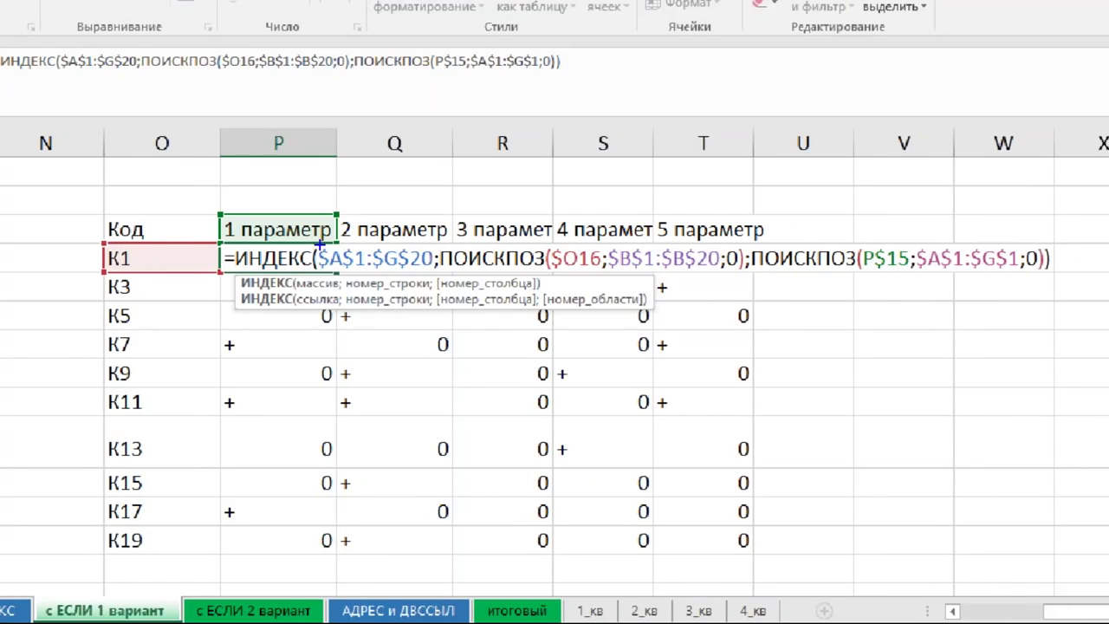
{"action": "left_click_drag", "start_coordinate": [318, 245], "coordinate": [436, 258]}
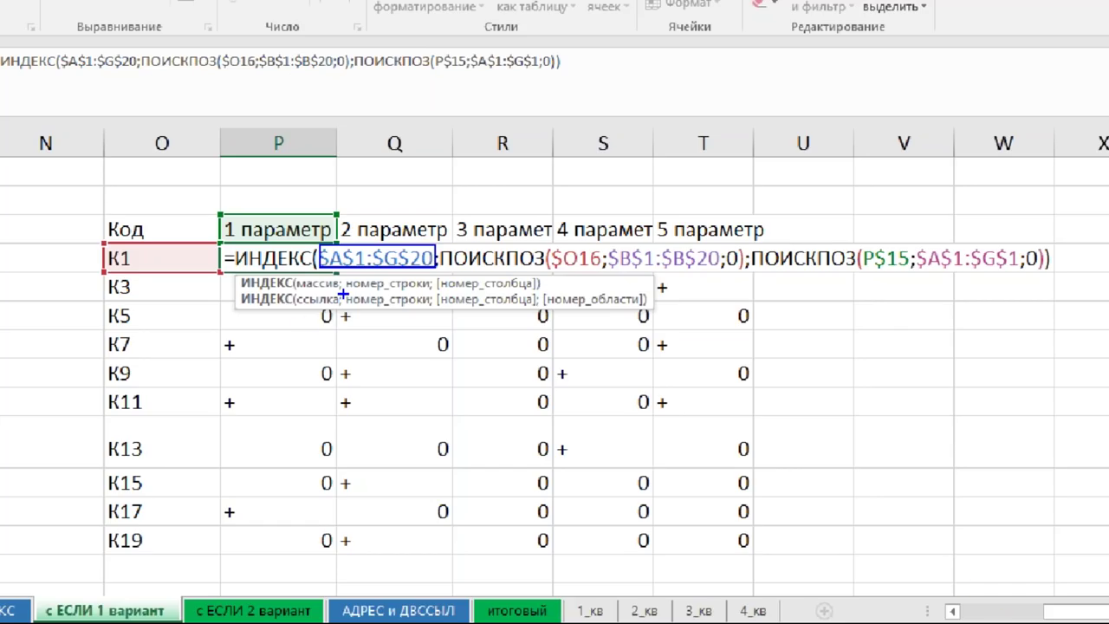
{"action": "left_click_drag", "start_coordinate": [338, 289], "coordinate": [430, 290]}
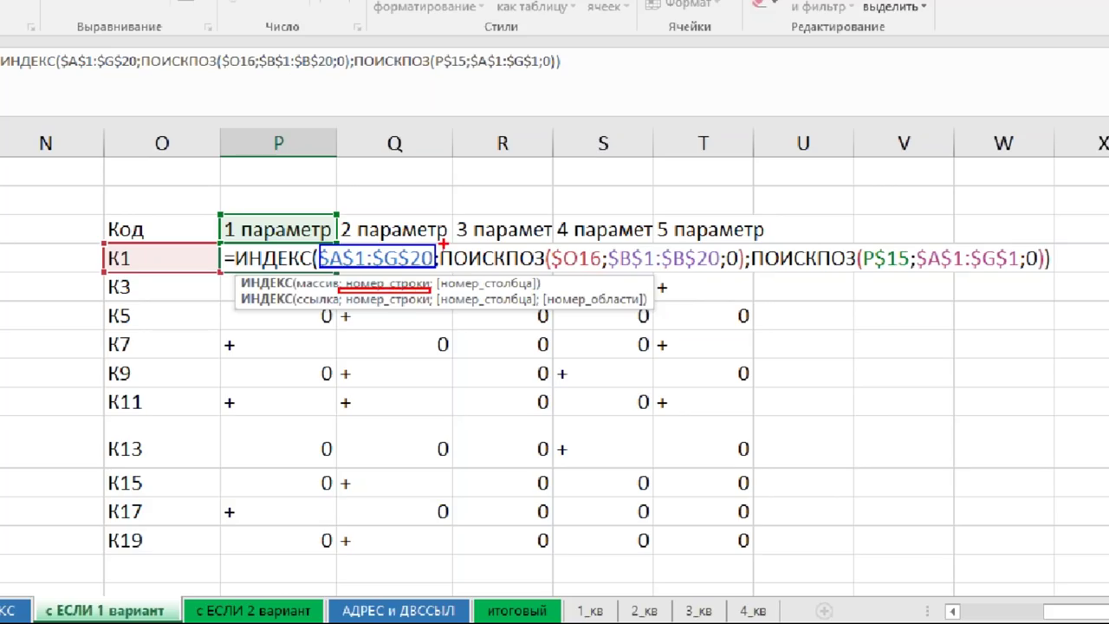
{"action": "mouse_move", "coordinate": [440, 242]}
{"action": "left_mouse_down"}
{"action": "mouse_move", "coordinate": [480, 260]}
{"action": "mouse_move", "coordinate": [749, 276]}
{"action": "left_mouse_up"}
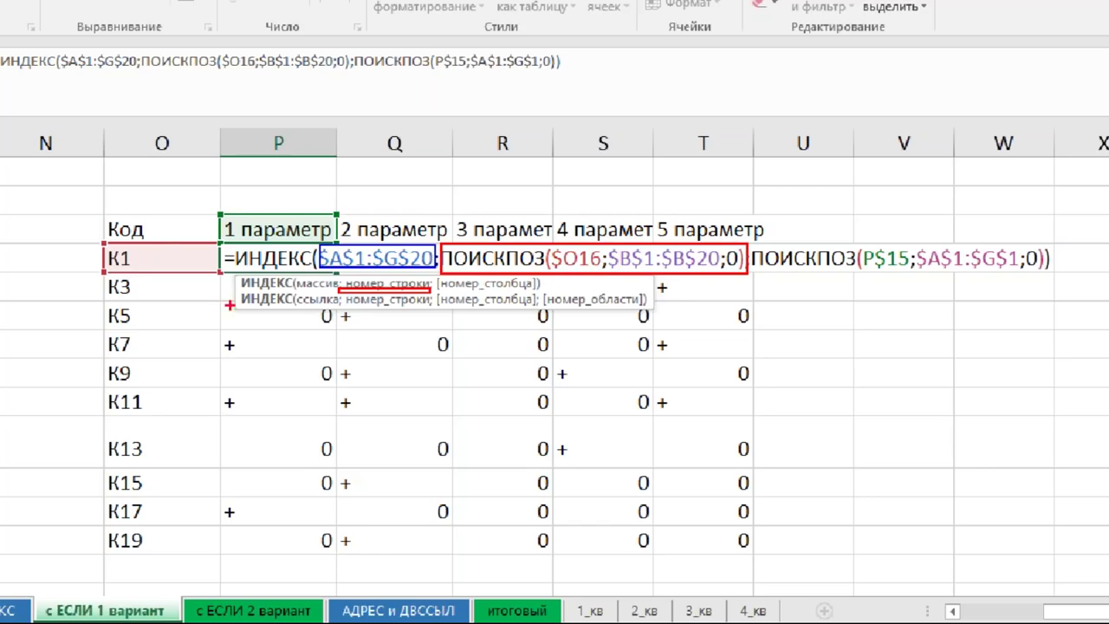
{"action": "left_click_drag", "start_coordinate": [160, 250], "coordinate": [186, 242]}
{"action": "left_click_drag", "start_coordinate": [572, 273], "coordinate": [553, 322]}
{"action": "mouse_move", "coordinate": [607, 242]}
{"action": "left_mouse_down"}
{"action": "mouse_move", "coordinate": [684, 277]}
{"action": "mouse_move", "coordinate": [721, 279]}
{"action": "left_mouse_up"}
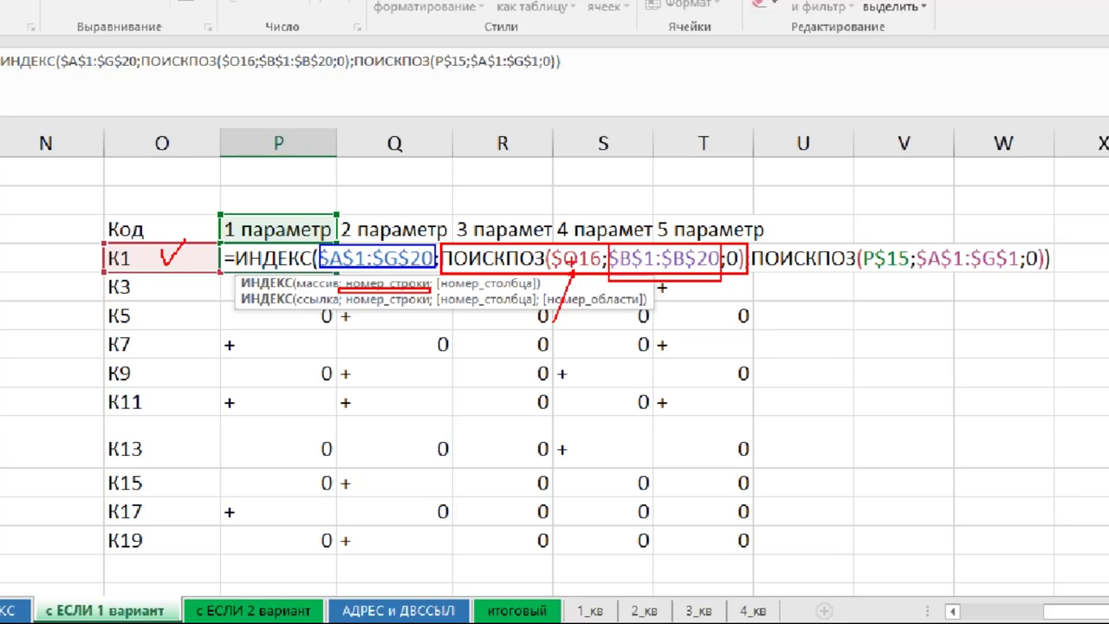
{"action": "mouse_move", "coordinate": [750, 241]}
{"action": "left_mouse_down"}
{"action": "mouse_move", "coordinate": [902, 287]}
{"action": "mouse_move", "coordinate": [1060, 283]}
{"action": "left_mouse_up"}
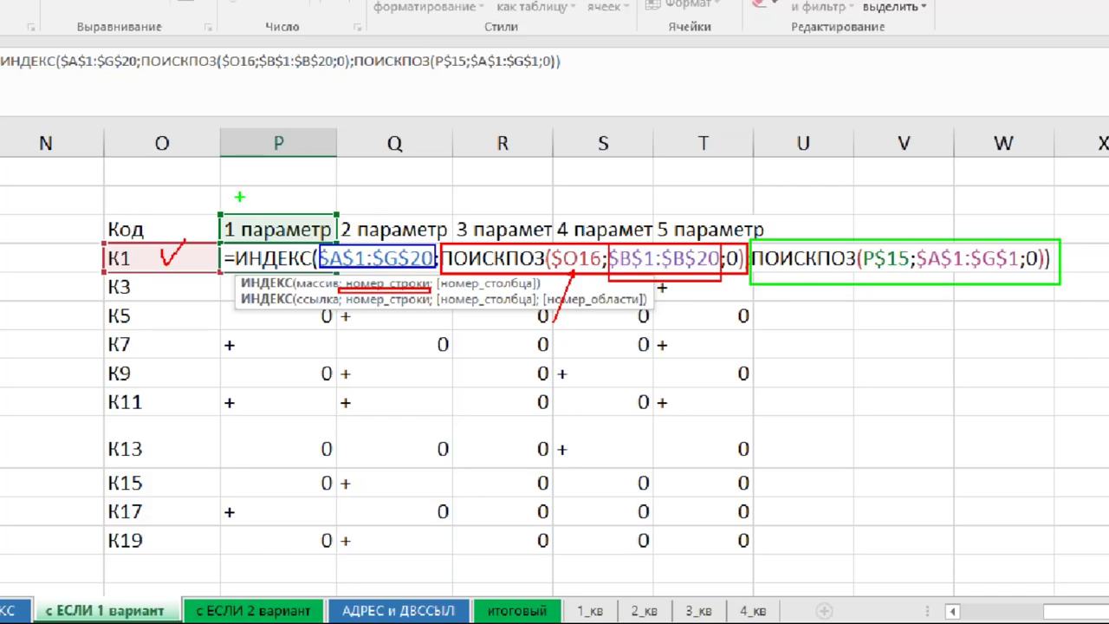
{"action": "left_click_drag", "start_coordinate": [262, 201], "coordinate": [283, 198]}
{"action": "mouse_move", "coordinate": [916, 238]}
{"action": "left_mouse_down"}
{"action": "mouse_move", "coordinate": [988, 275]}
{"action": "mouse_move", "coordinate": [1025, 279]}
{"action": "left_mouse_up"}
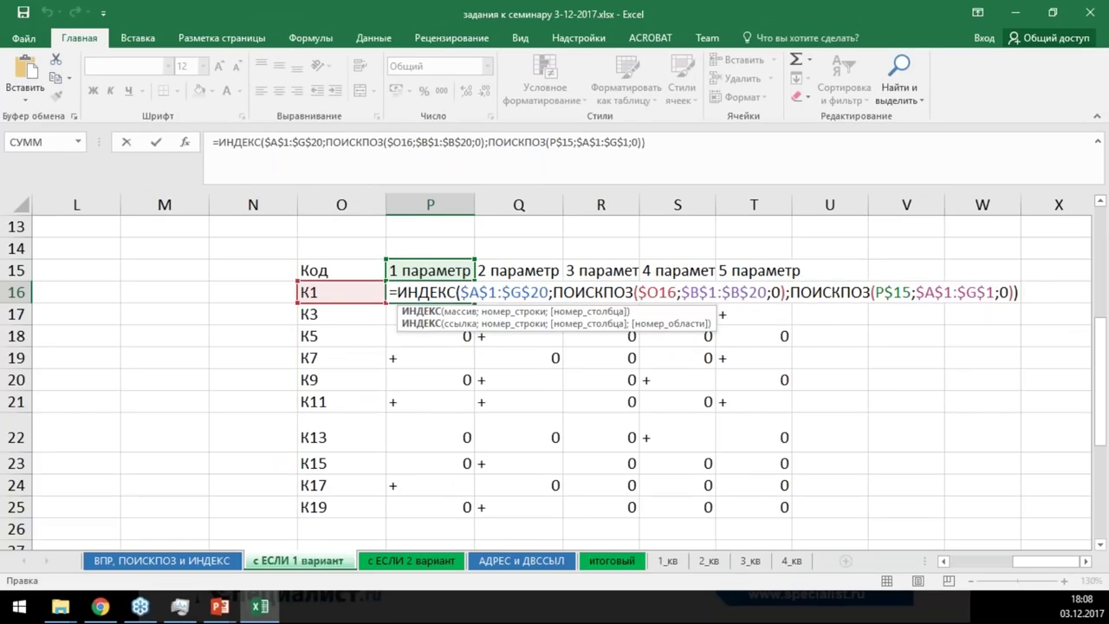
{"action": "key", "text": "Escape"}
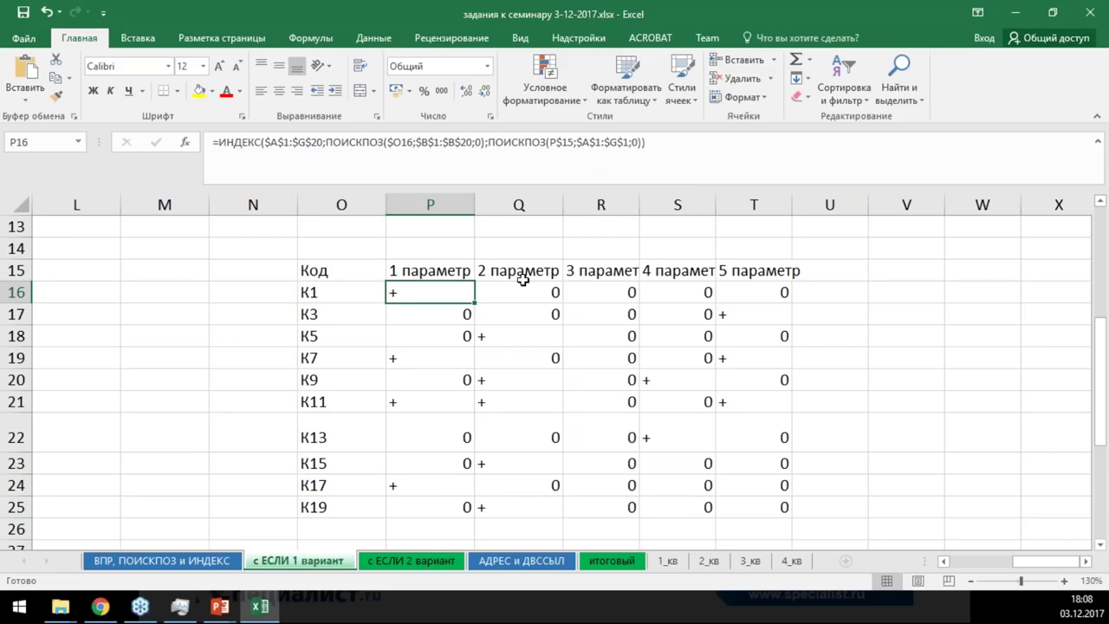
Wrap the ИНДЕКС formula in P16 in an ЕСЛИ function with the condition =0 and "" as the true value
{"action": "left_click", "coordinate": [217, 142]}
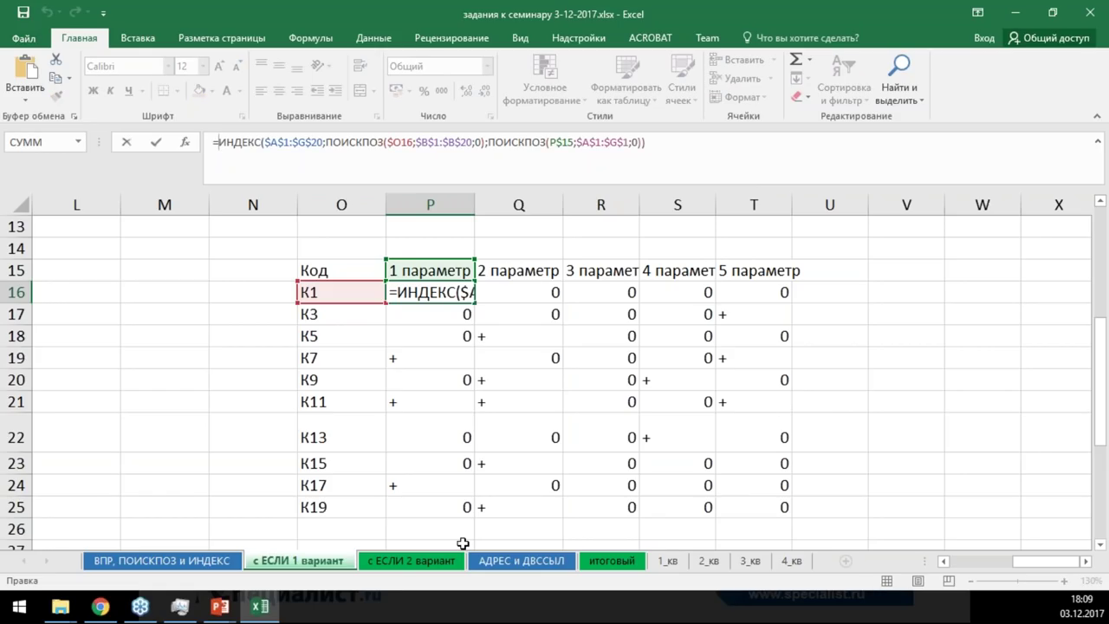
{"action": "type", "text": "ес"}
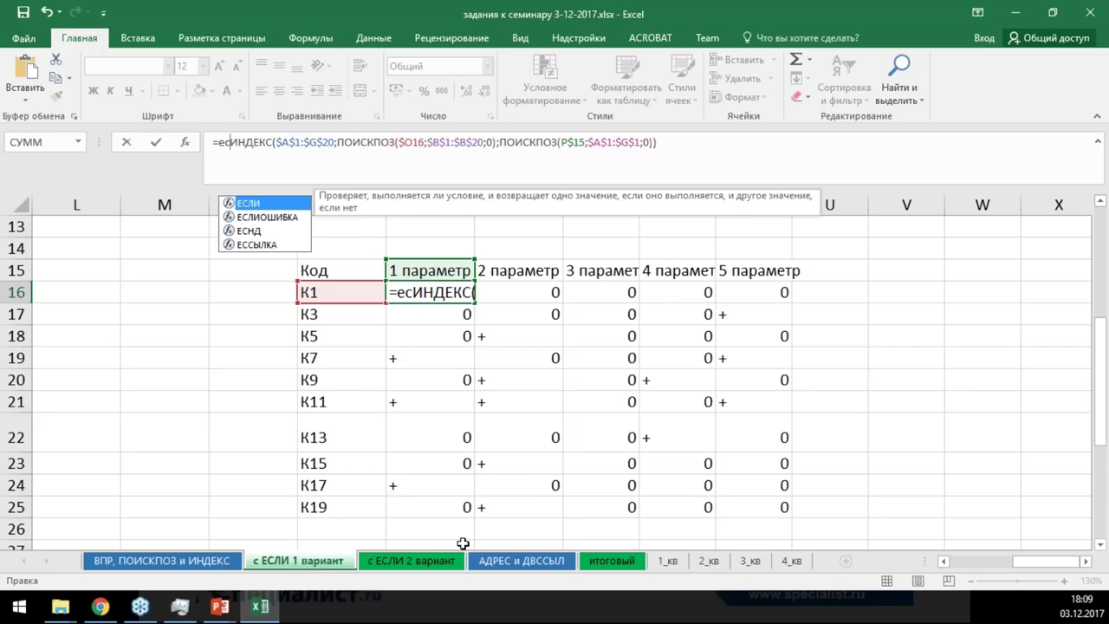
{"action": "key", "text": "Tab"}
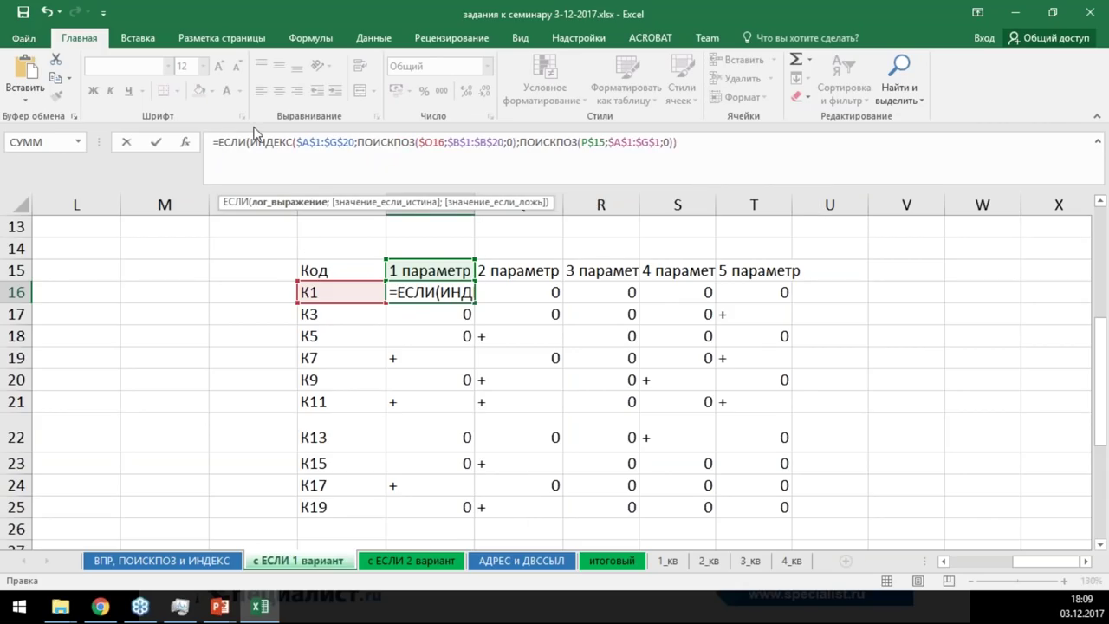
{"action": "left_click", "coordinate": [682, 143]}
{"action": "type", "text": "=0;"}
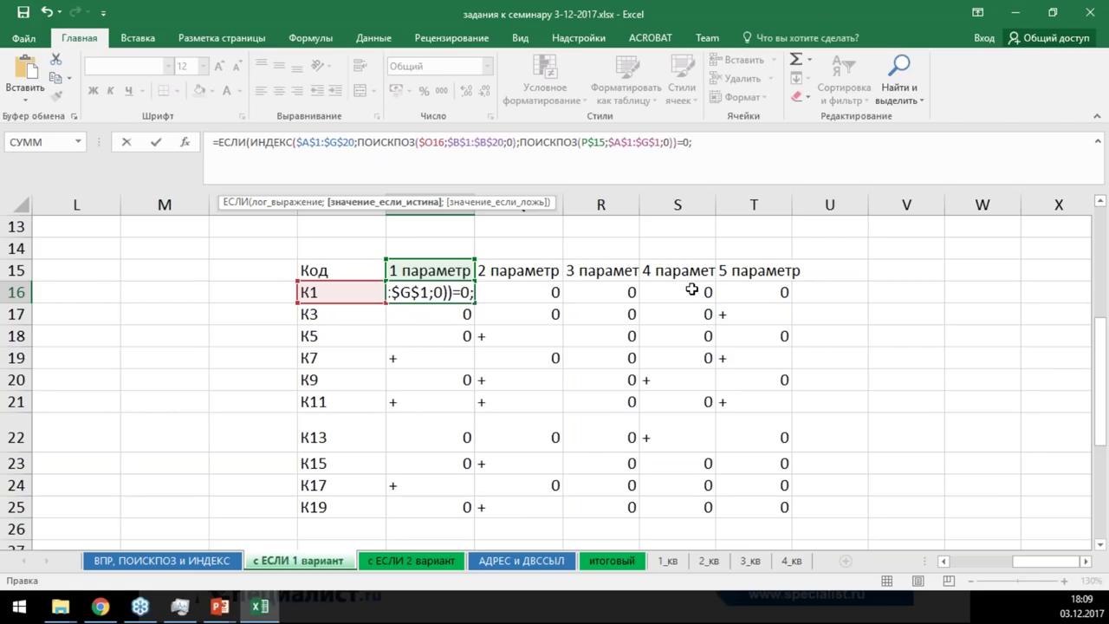
{"action": "type", "text": "\"\""}
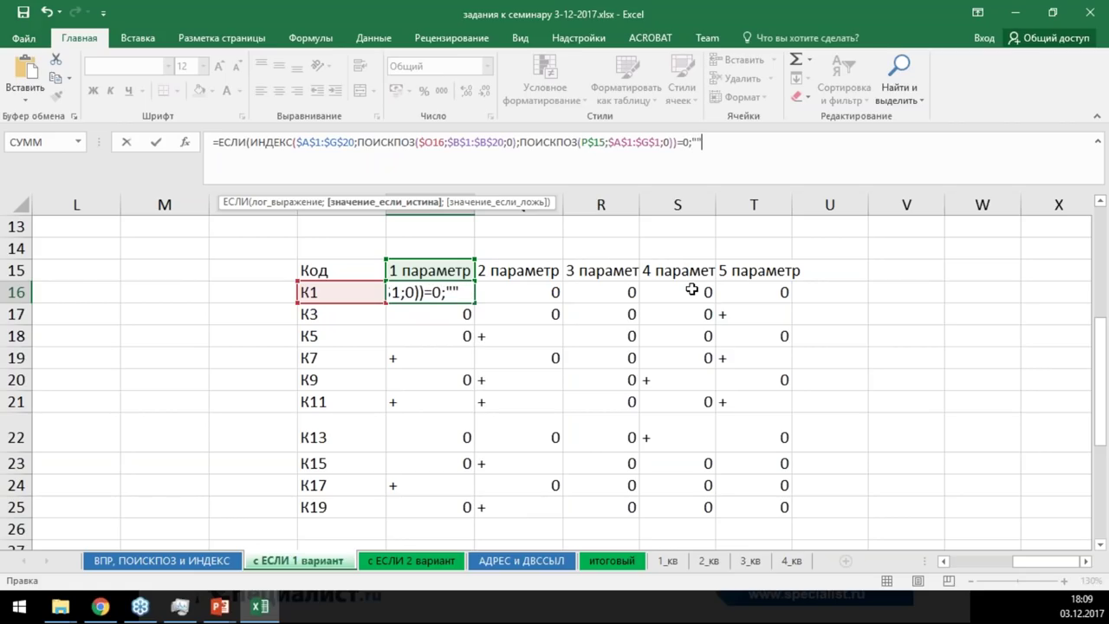
{"action": "type", "text": ";"}
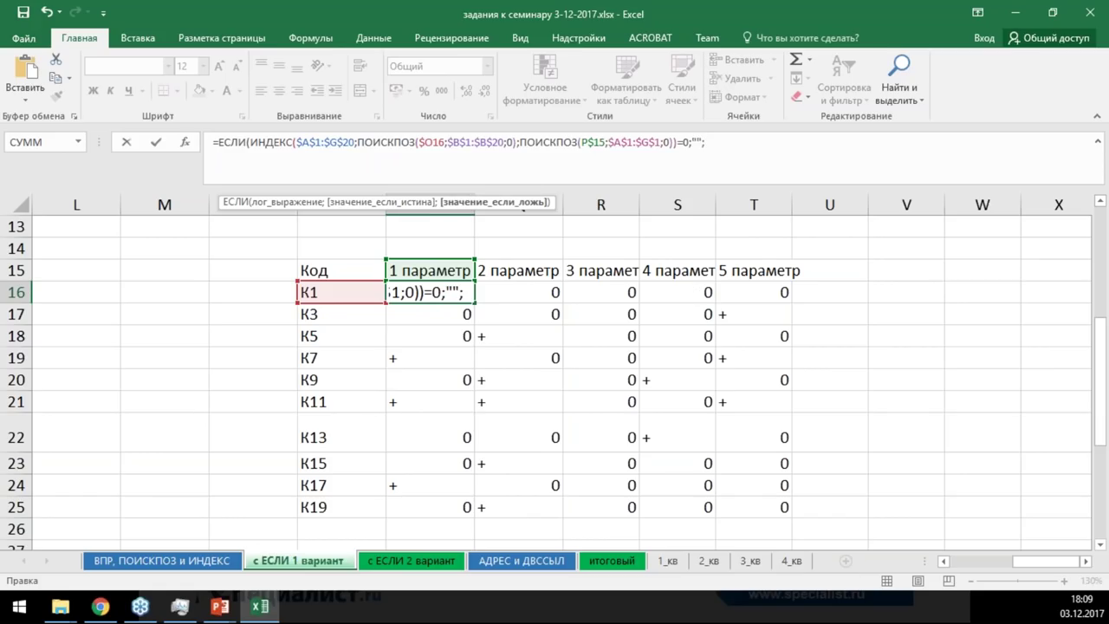
Complete the P16 formula by copying the whole ИНДЕКС expression from the condition into the false value of ЕСЛИ
{"action": "left_click_drag", "start_coordinate": [250, 141], "coordinate": [681, 142]}
{"action": "key", "text": "ctrl+c"}
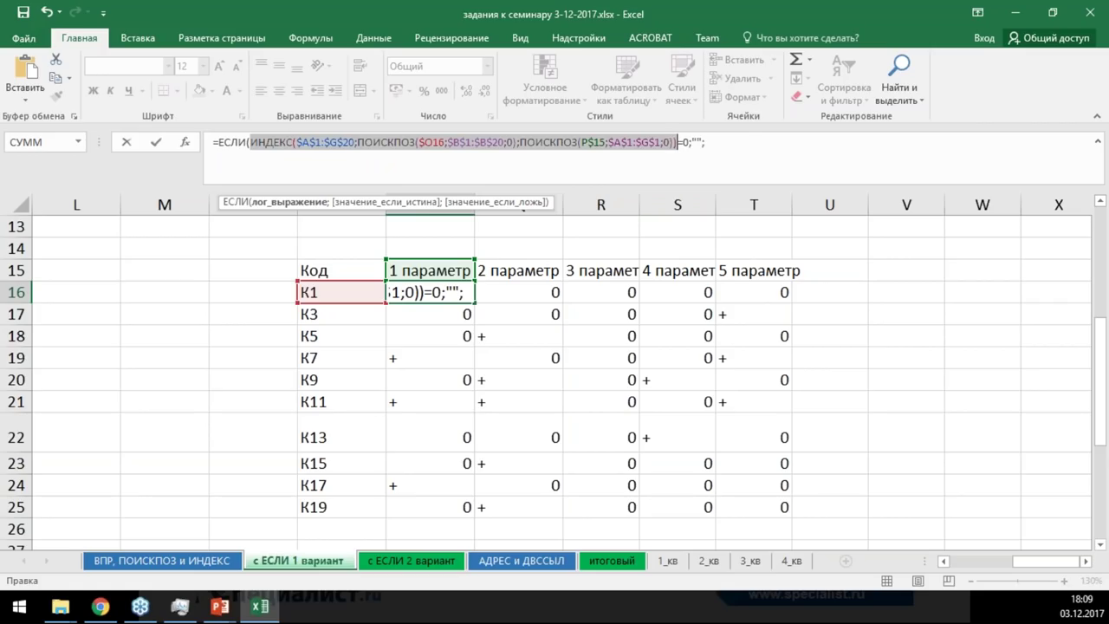
{"action": "left_click", "coordinate": [733, 140]}
{"action": "key", "text": "ctrl+v"}
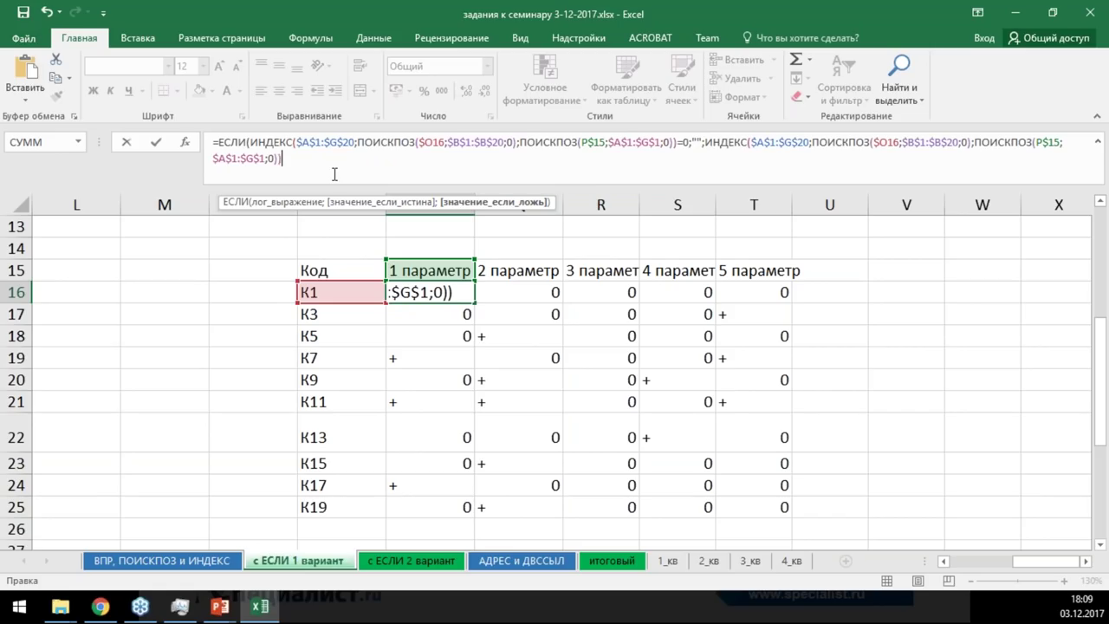
{"action": "type", "text": ")"}
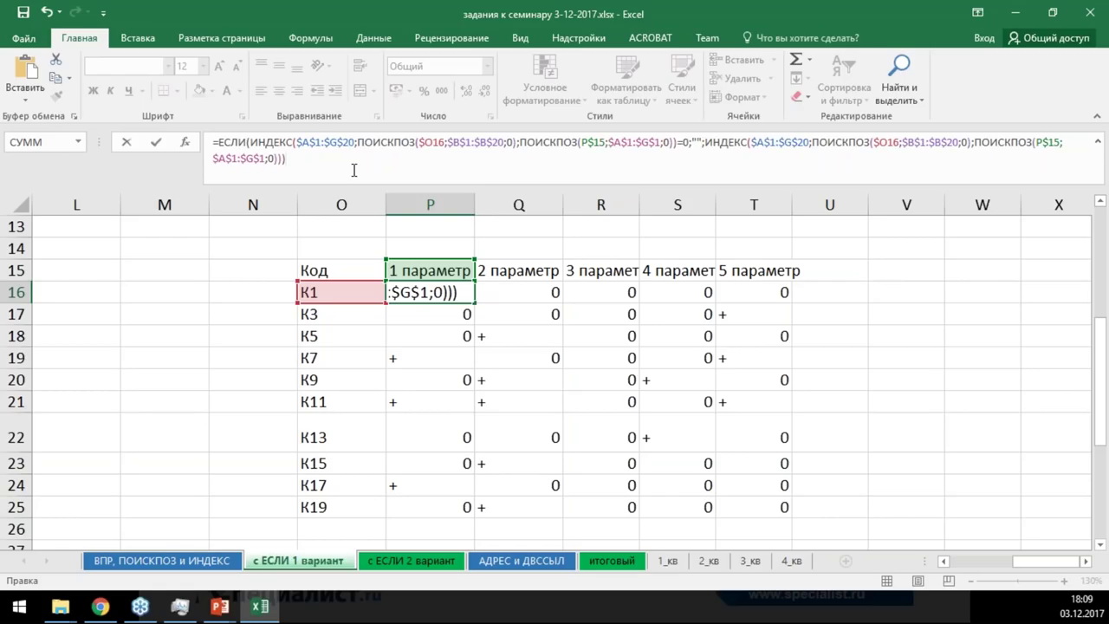
{"action": "key", "text": "ctrl+Return"}
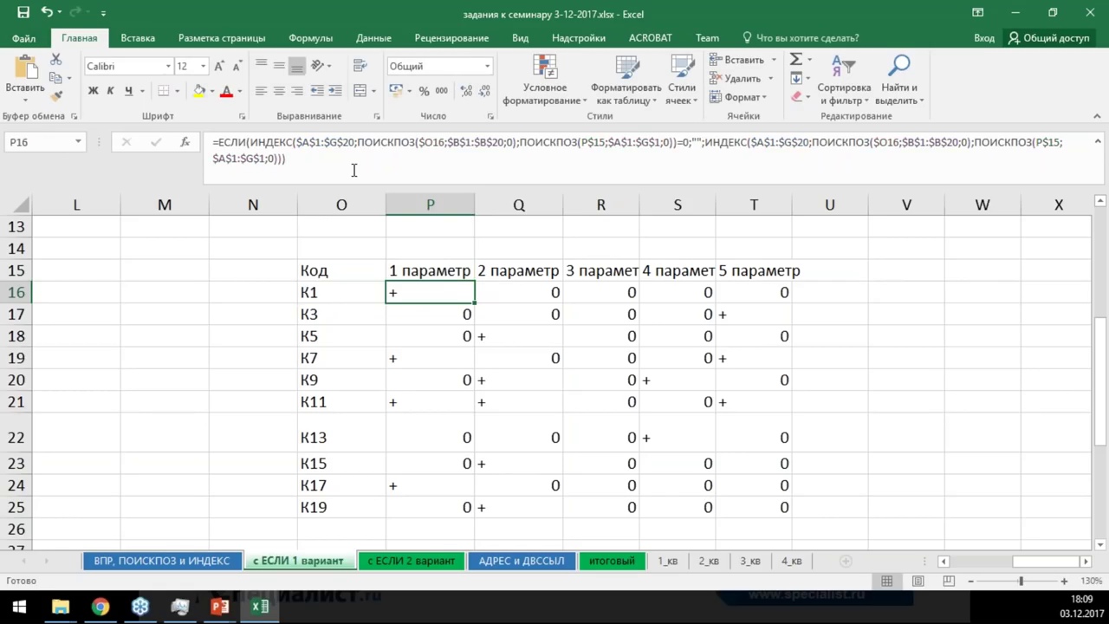
Apply the P16 ЕСЛИ formula to the whole range P16:T25
{"action": "left_click_drag", "start_coordinate": [470, 292], "coordinate": [722, 511]}
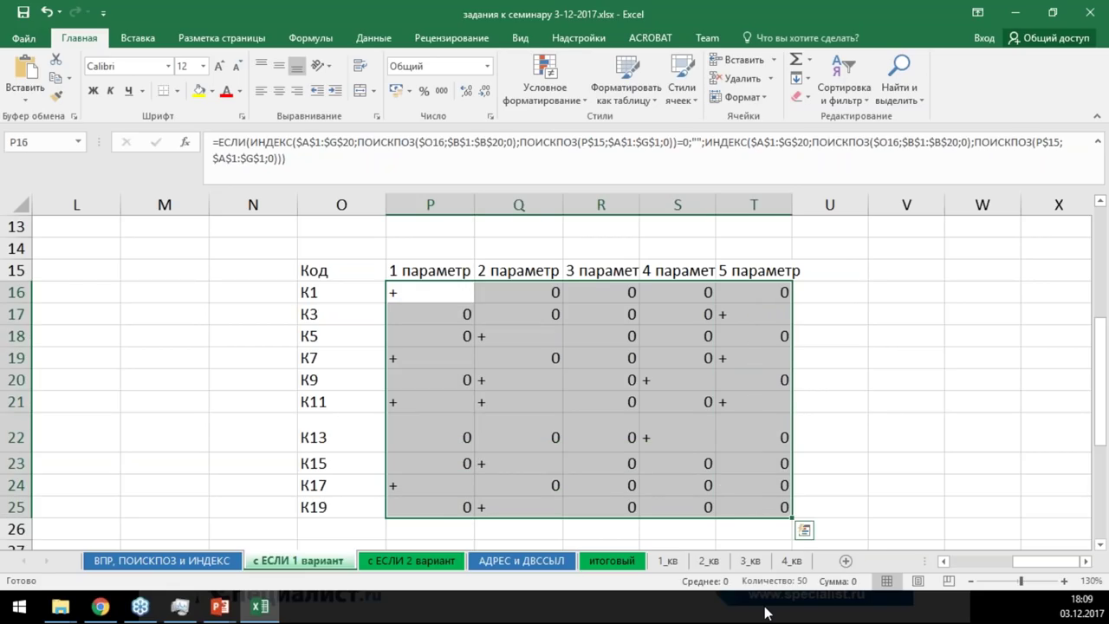
{"action": "key", "text": "F2"}
{"action": "key", "text": "ctrl+Return"}
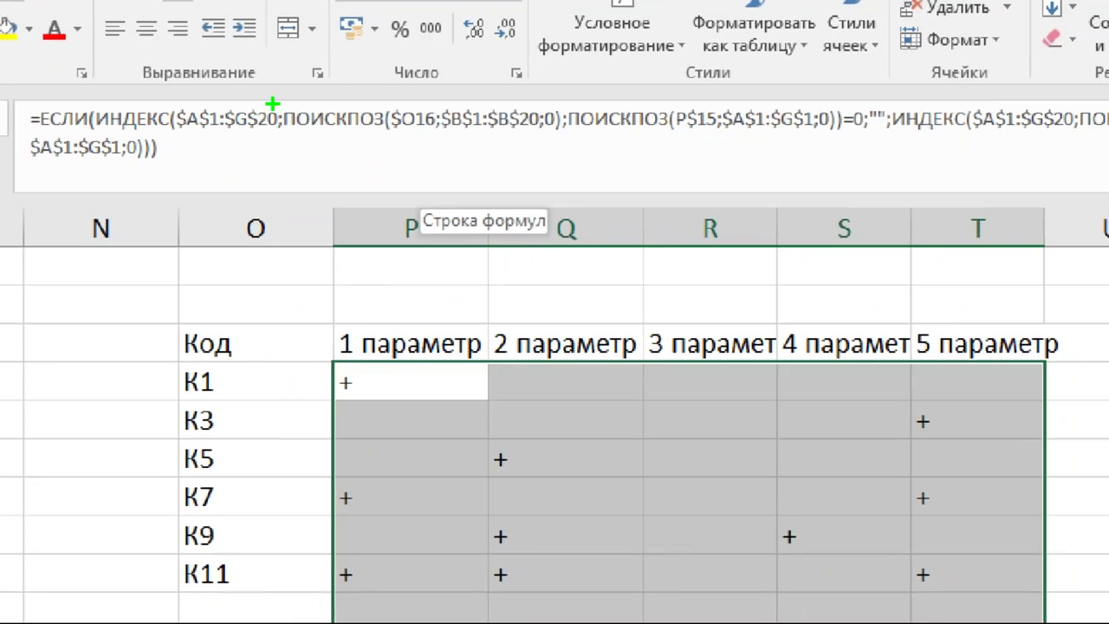
Examine how the two ПОИСКПОЗ functions in P16 relate to the codes in column O and the parameter headers in row 15
{"action": "left_click_drag", "start_coordinate": [316, 102], "coordinate": [565, 134]}
{"action": "left_click_drag", "start_coordinate": [172, 364], "coordinate": [301, 620]}
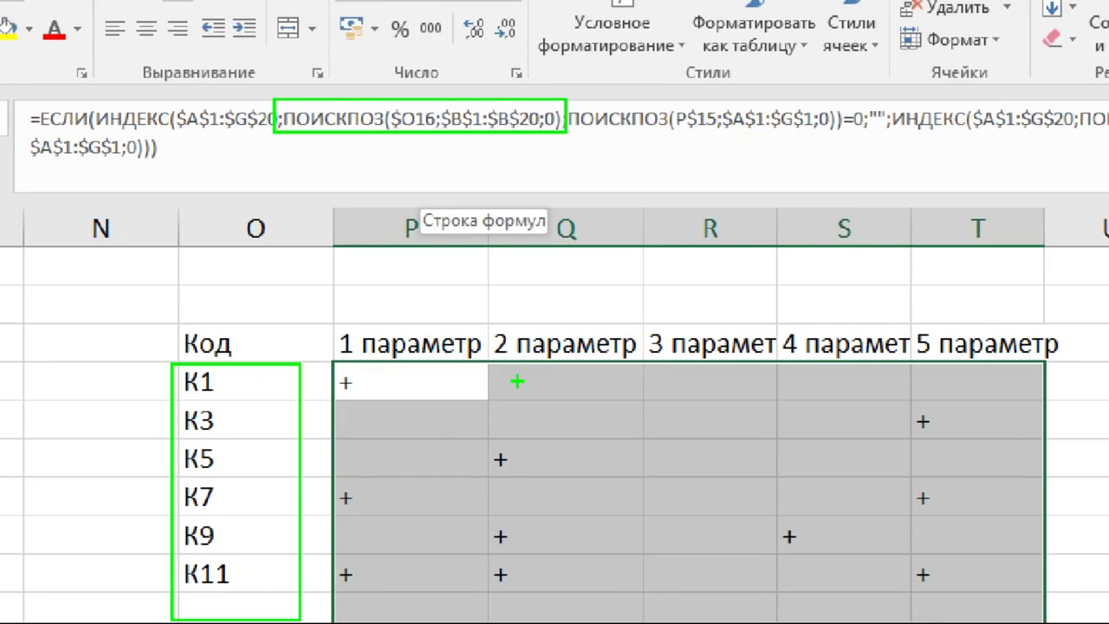
{"action": "mouse_move", "coordinate": [569, 101]}
{"action": "left_mouse_down"}
{"action": "mouse_move", "coordinate": [916, 177]}
{"action": "mouse_move", "coordinate": [837, 149]}
{"action": "left_mouse_up"}
{"action": "left_click_drag", "start_coordinate": [315, 321], "coordinate": [1077, 361]}
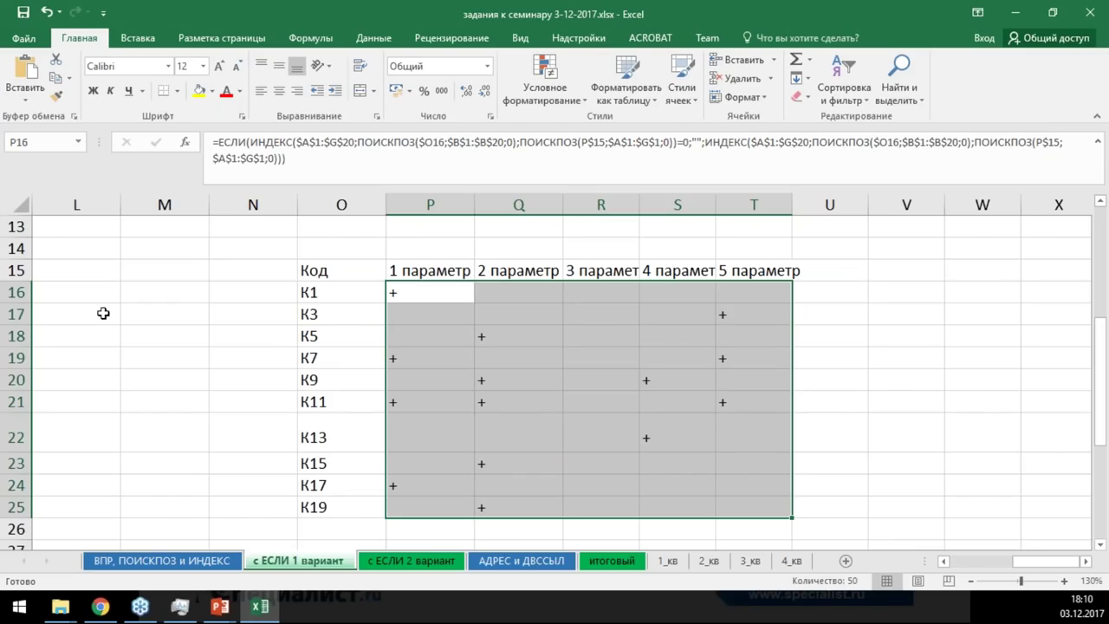
Go to sheet "с ЕСЛИ 2 вариант" and move the blue task text box up next to the source data, starting near row 14
{"action": "left_click", "coordinate": [399, 561]}
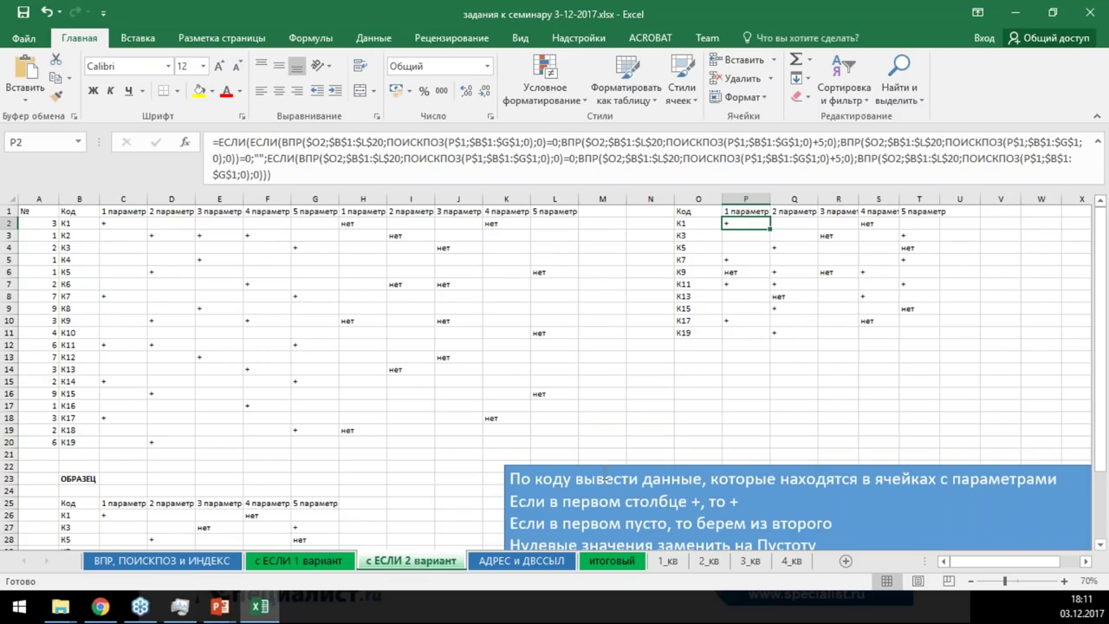
{"action": "mouse_move", "coordinate": [606, 466]}
{"action": "left_mouse_down"}
{"action": "mouse_move", "coordinate": [609, 382]}
{"action": "mouse_move", "coordinate": [710, 373]}
{"action": "mouse_move", "coordinate": [352, 403]}
{"action": "mouse_move", "coordinate": [350, 367]}
{"action": "left_mouse_up"}
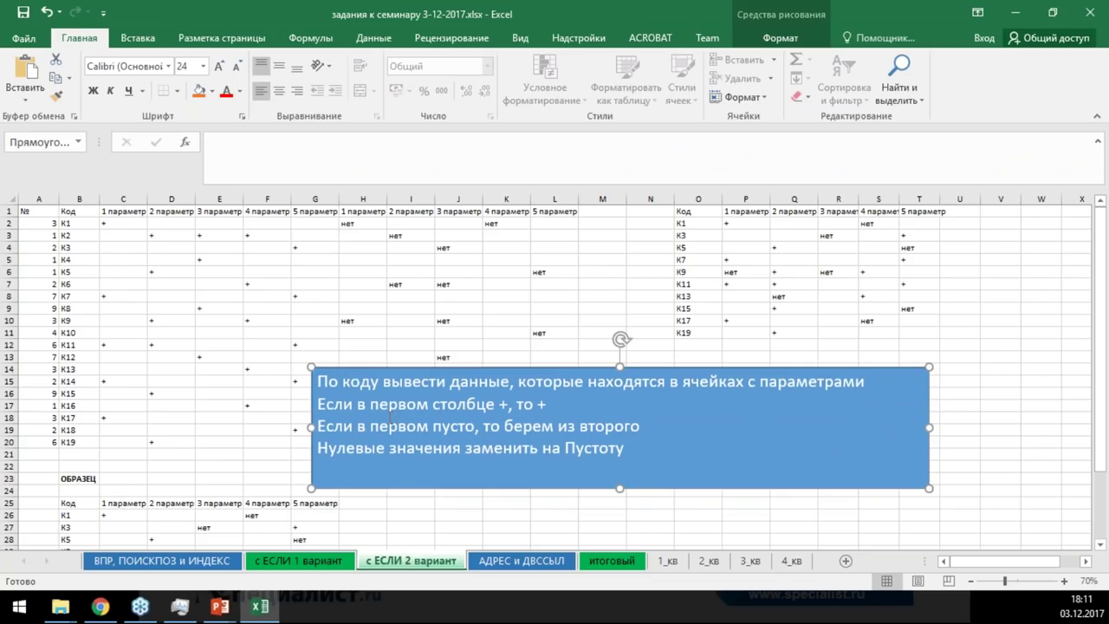
Compare the first parameter block in columns C:G with the second block in columns H:L against the task conditions
{"action": "left_click_drag", "start_coordinate": [80, 212], "coordinate": [305, 452]}
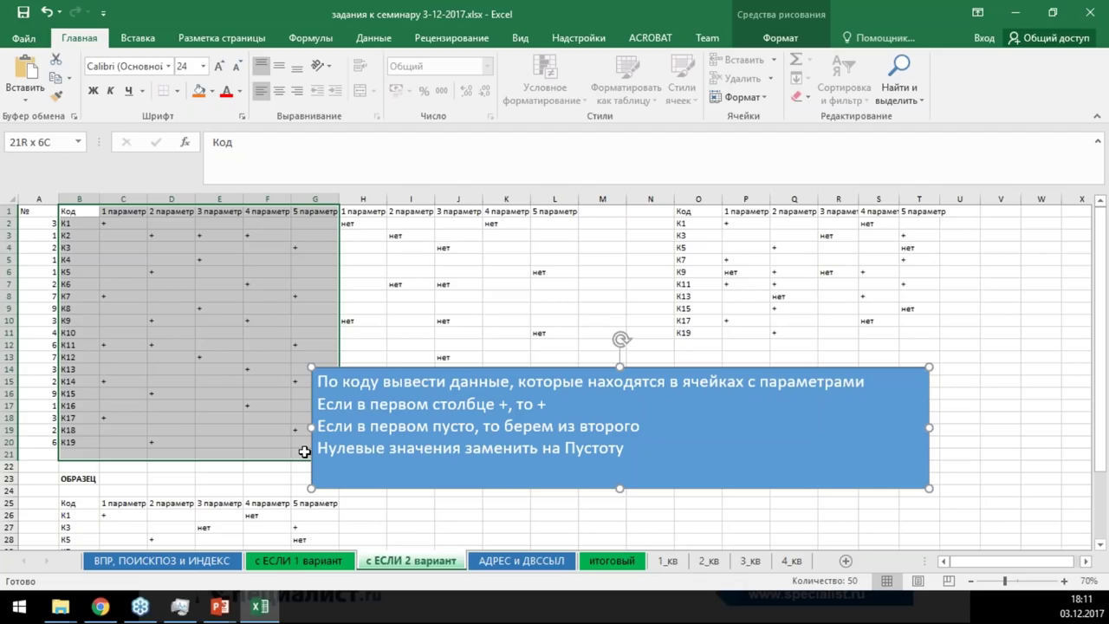
{"action": "left_click_drag", "start_coordinate": [305, 451], "coordinate": [305, 451]}
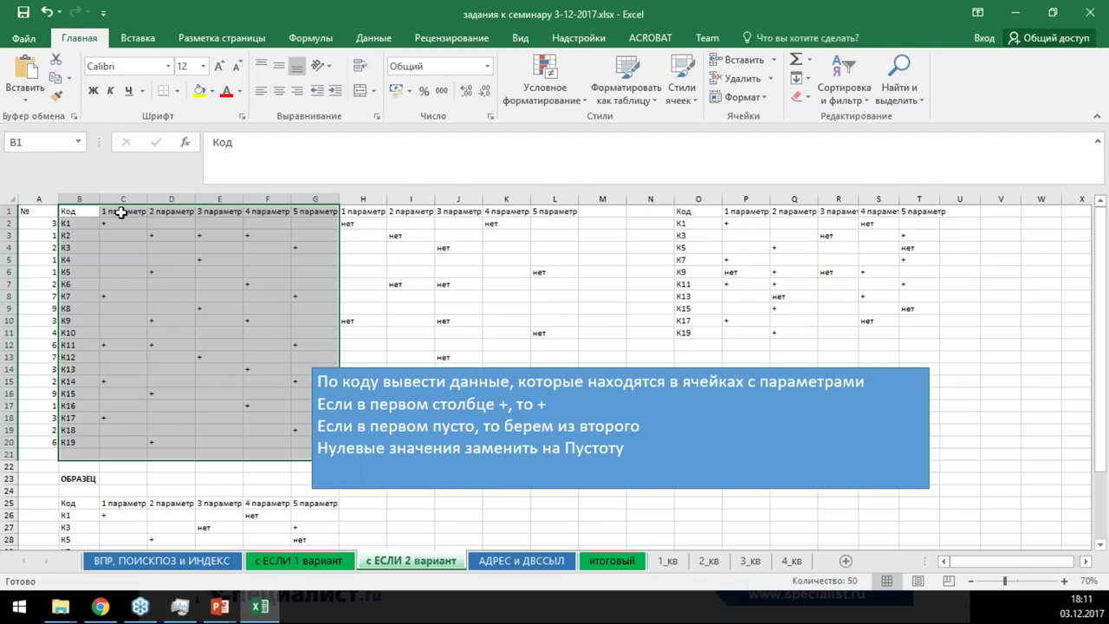
{"action": "left_click_drag", "start_coordinate": [359, 212], "coordinate": [565, 452]}
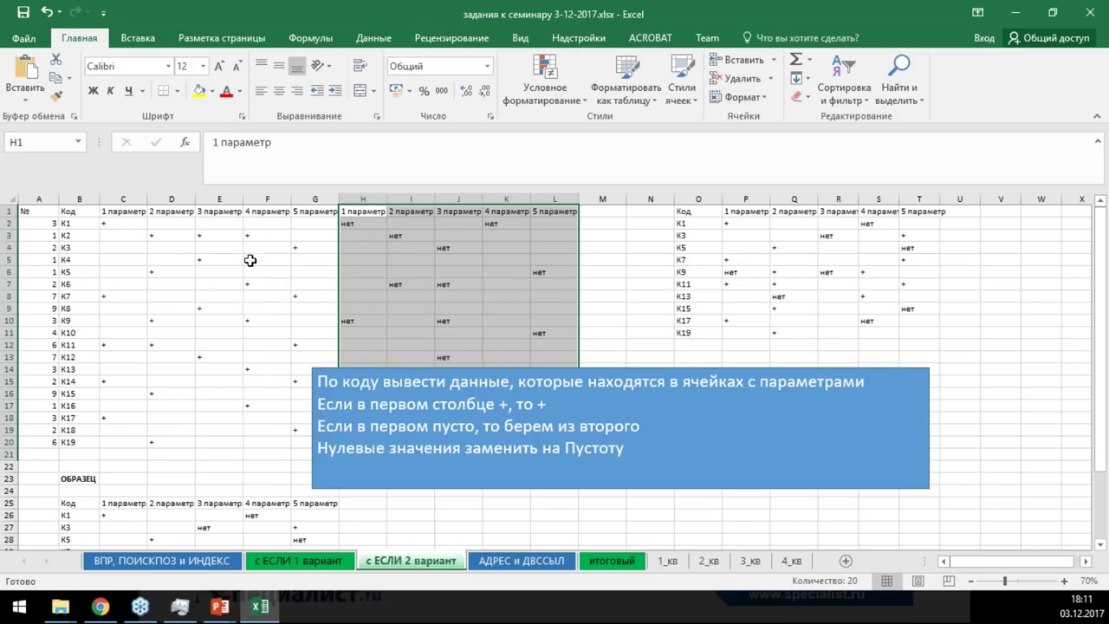
{"action": "left_click", "coordinate": [128, 222]}
{"action": "key", "text": "shift+Right"}
{"action": "key", "text": "shift+Down"}
{"action": "left_click_drag", "start_coordinate": [128, 221], "coordinate": [313, 434]}
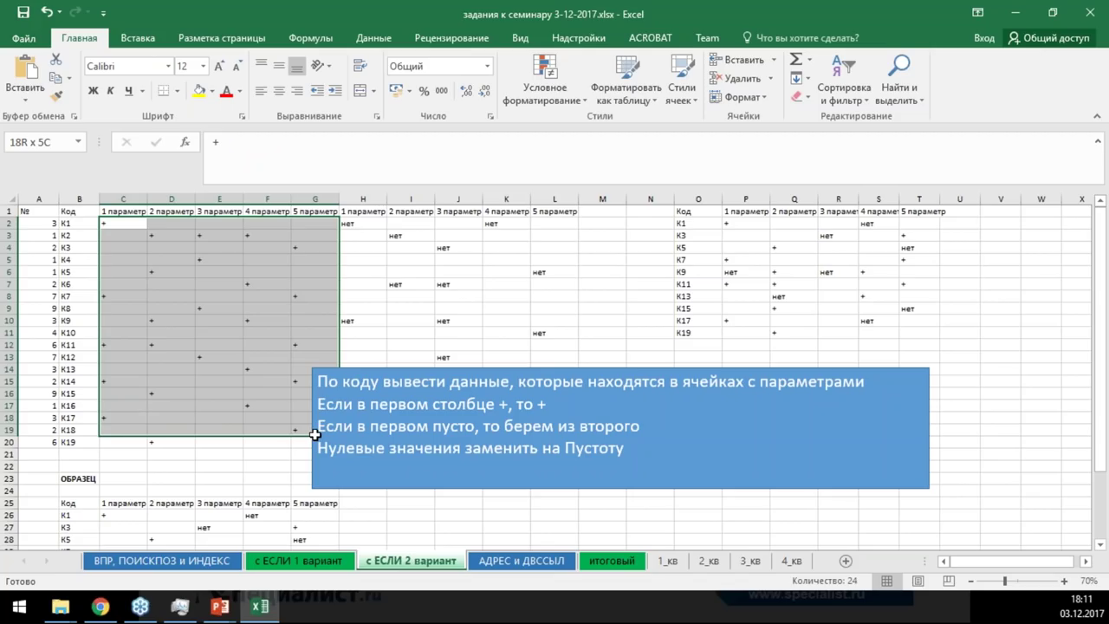
{"action": "left_click_drag", "start_coordinate": [315, 435], "coordinate": [314, 436]}
{"action": "left_click_drag", "start_coordinate": [347, 223], "coordinate": [551, 403]}
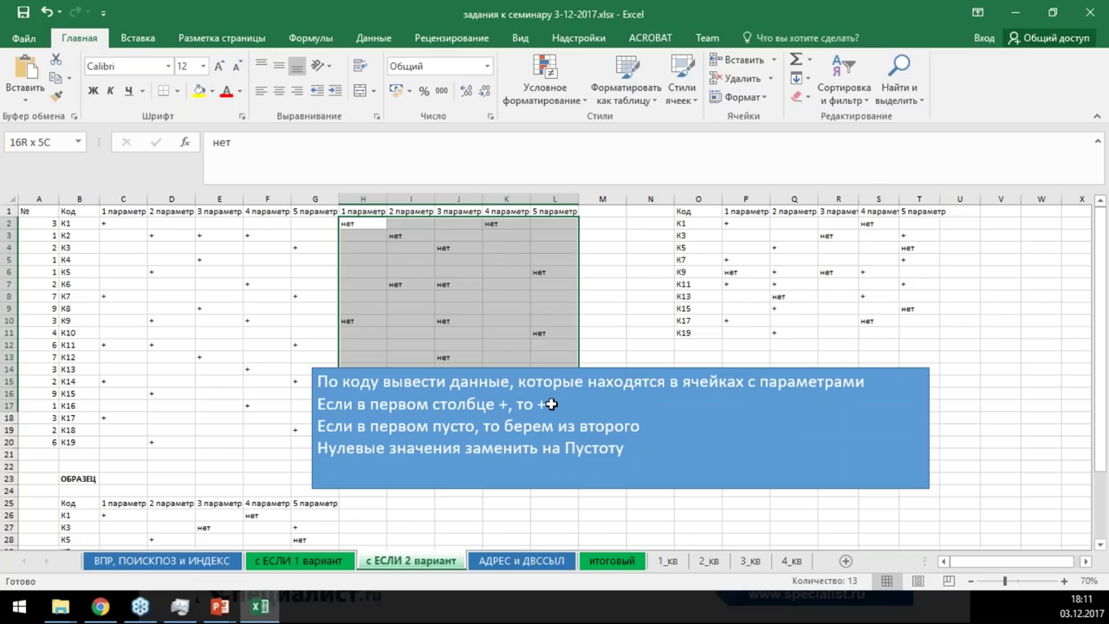
{"action": "left_click_drag", "start_coordinate": [551, 403], "coordinate": [551, 404]}
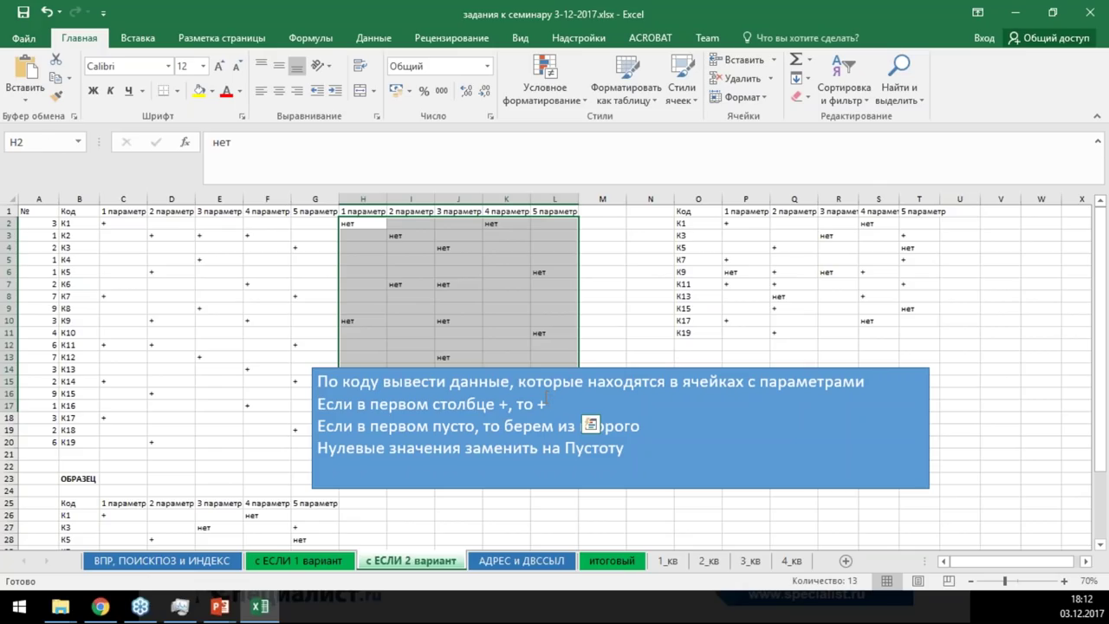
Examine the P2 result for code К1 in relation to the first and second parameter blocks of the source table
{"action": "left_click", "coordinate": [730, 224]}
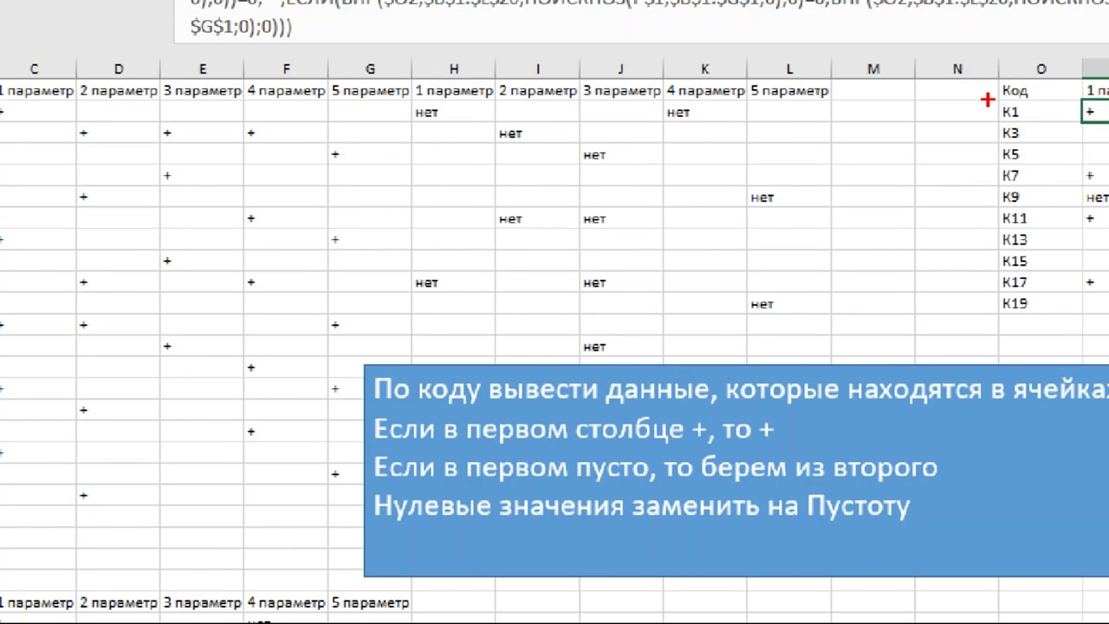
{"action": "mouse_move", "coordinate": [7, 104]}
{"action": "left_mouse_down"}
{"action": "mouse_move", "coordinate": [317, 168]}
{"action": "mouse_move", "coordinate": [341, 434]}
{"action": "mouse_move", "coordinate": [331, 520]}
{"action": "mouse_move", "coordinate": [391, 543]}
{"action": "left_mouse_up"}
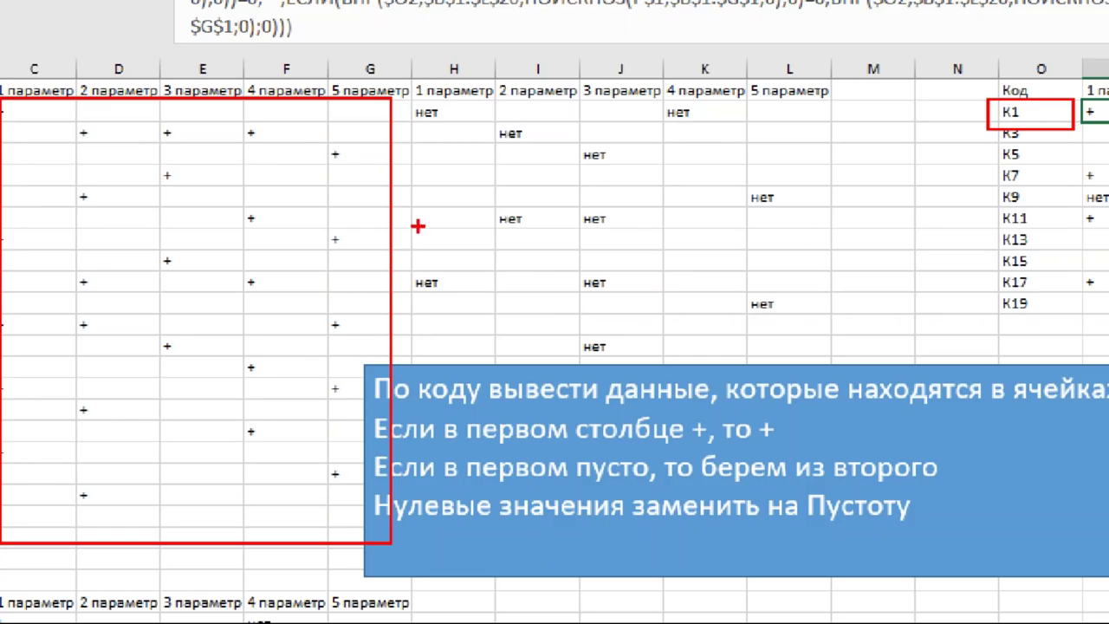
{"action": "left_click_drag", "start_coordinate": [411, 100], "coordinate": [737, 173]}
{"action": "key", "text": "ctrl+z"}
{"action": "mouse_move", "coordinate": [413, 98]}
{"action": "left_mouse_down"}
{"action": "mouse_move", "coordinate": [830, 333]}
{"action": "mouse_move", "coordinate": [837, 557]}
{"action": "mouse_move", "coordinate": [812, 545]}
{"action": "mouse_move", "coordinate": [819, 518]}
{"action": "left_mouse_up"}
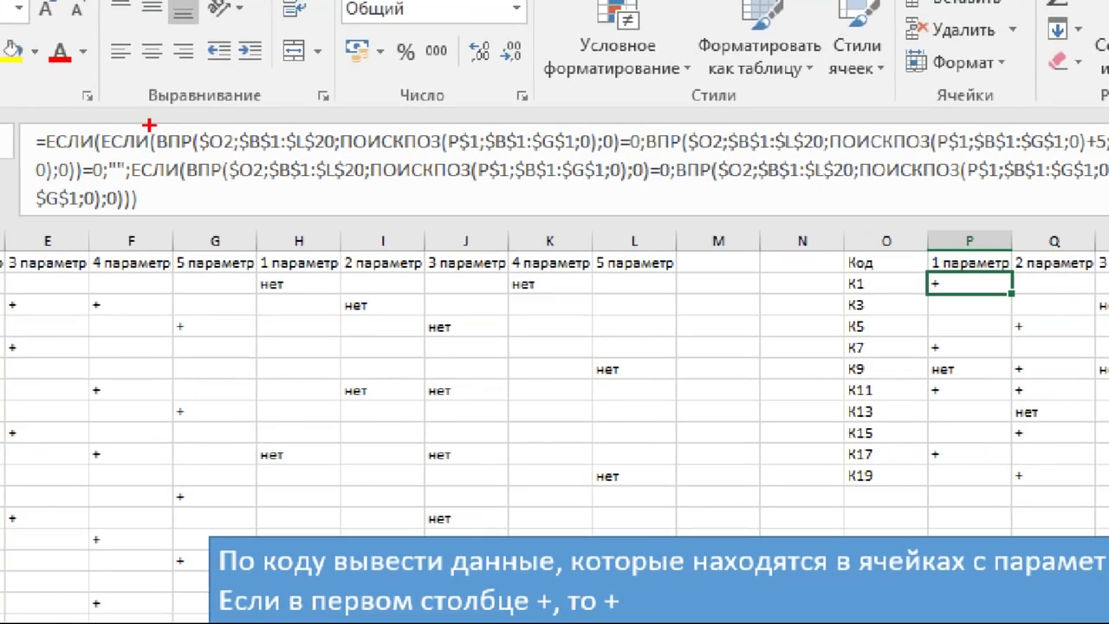
Examine the P2 formula's two ВПР parts: lookup value $O2, table $B$1:$L$20, and the ПОИСКПОЗ column number without and with +5
{"action": "mouse_move", "coordinate": [155, 126]}
{"action": "left_mouse_down"}
{"action": "mouse_move", "coordinate": [309, 149]}
{"action": "mouse_move", "coordinate": [634, 149]}
{"action": "left_mouse_up"}
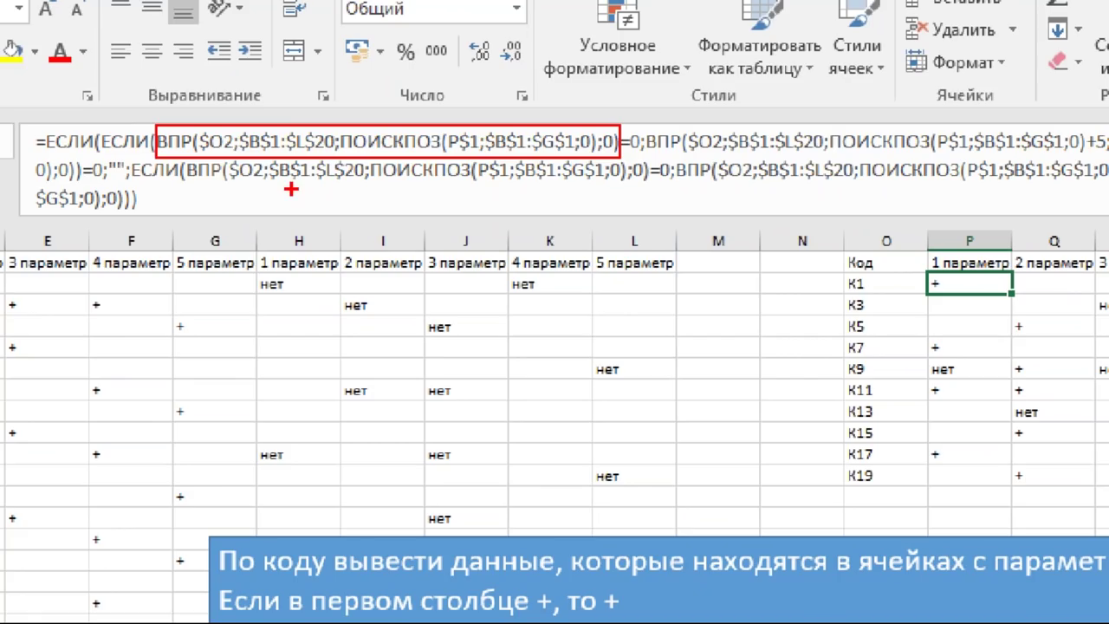
{"action": "mouse_move", "coordinate": [846, 272]}
{"action": "left_mouse_down"}
{"action": "mouse_move", "coordinate": [891, 295]}
{"action": "mouse_move", "coordinate": [932, 295]}
{"action": "left_mouse_up"}
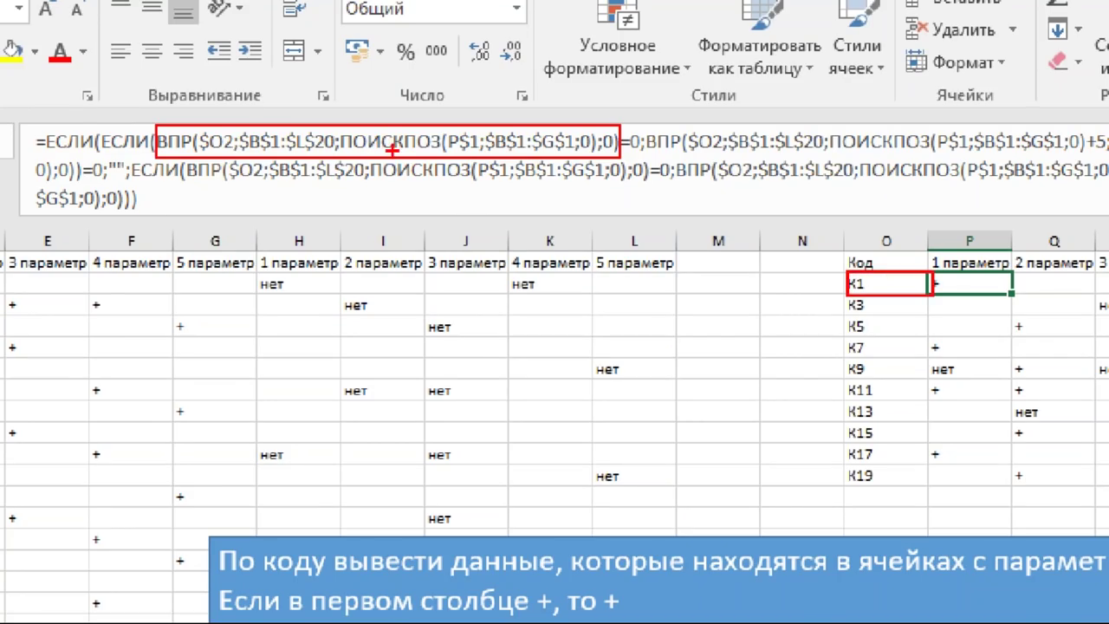
{"action": "mouse_move", "coordinate": [4, 252]}
{"action": "left_mouse_down"}
{"action": "mouse_move", "coordinate": [722, 530]}
{"action": "mouse_move", "coordinate": [676, 594]}
{"action": "mouse_move", "coordinate": [678, 614]}
{"action": "left_mouse_up"}
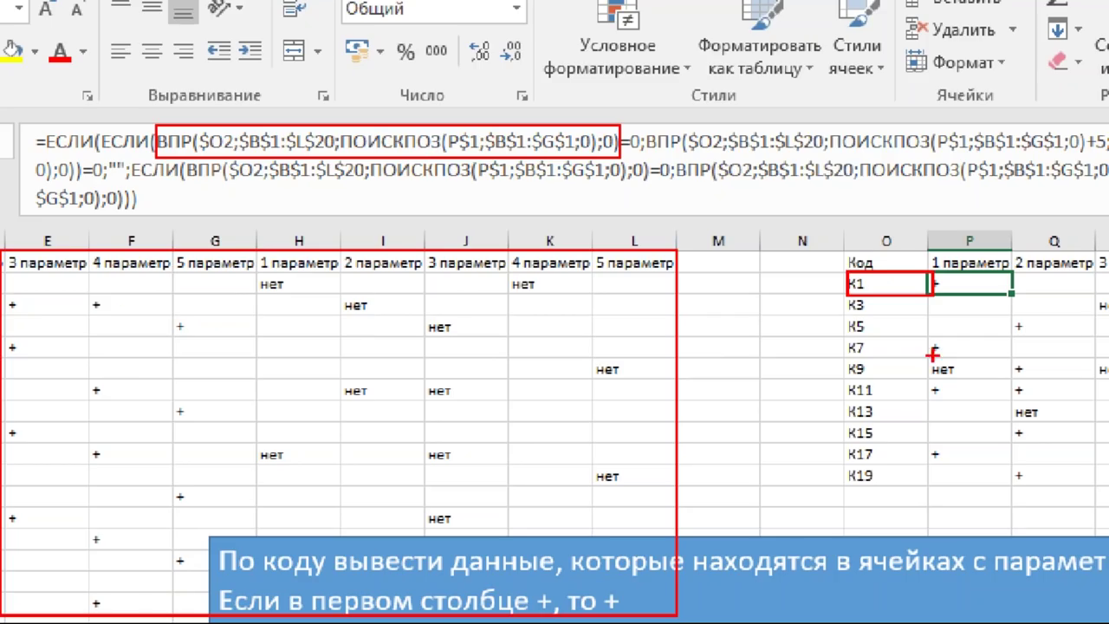
{"action": "mouse_move", "coordinate": [962, 265]}
{"action": "left_mouse_down"}
{"action": "mouse_move", "coordinate": [961, 215]}
{"action": "mouse_move", "coordinate": [989, 252]}
{"action": "left_mouse_up"}
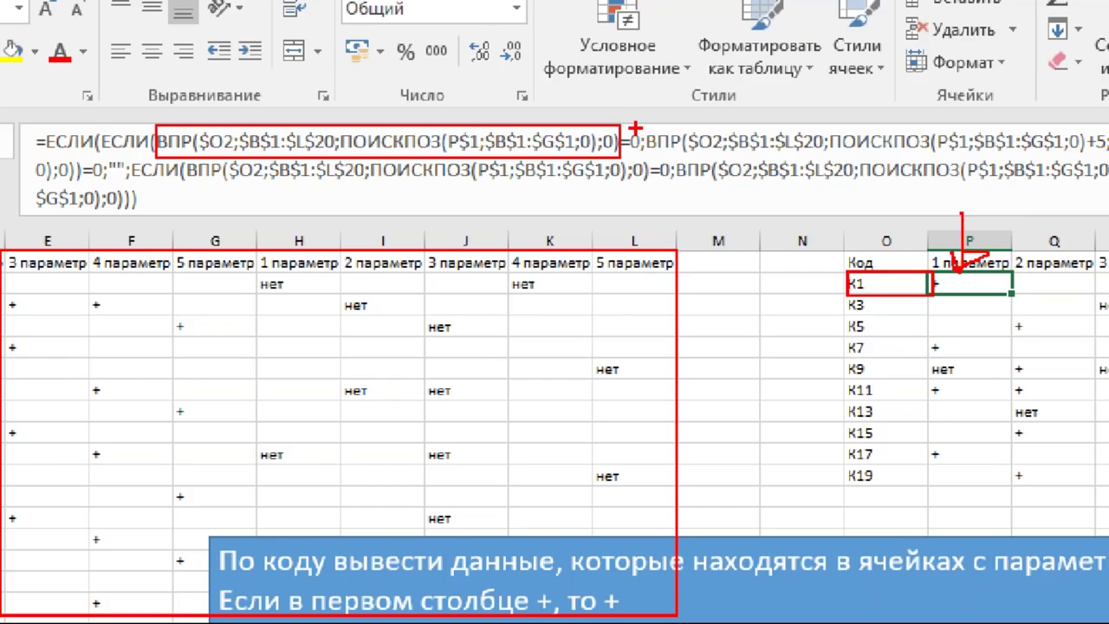
{"action": "mouse_move", "coordinate": [643, 128]}
{"action": "left_mouse_down"}
{"action": "mouse_move", "coordinate": [965, 130]}
{"action": "mouse_move", "coordinate": [1106, 158]}
{"action": "left_mouse_up"}
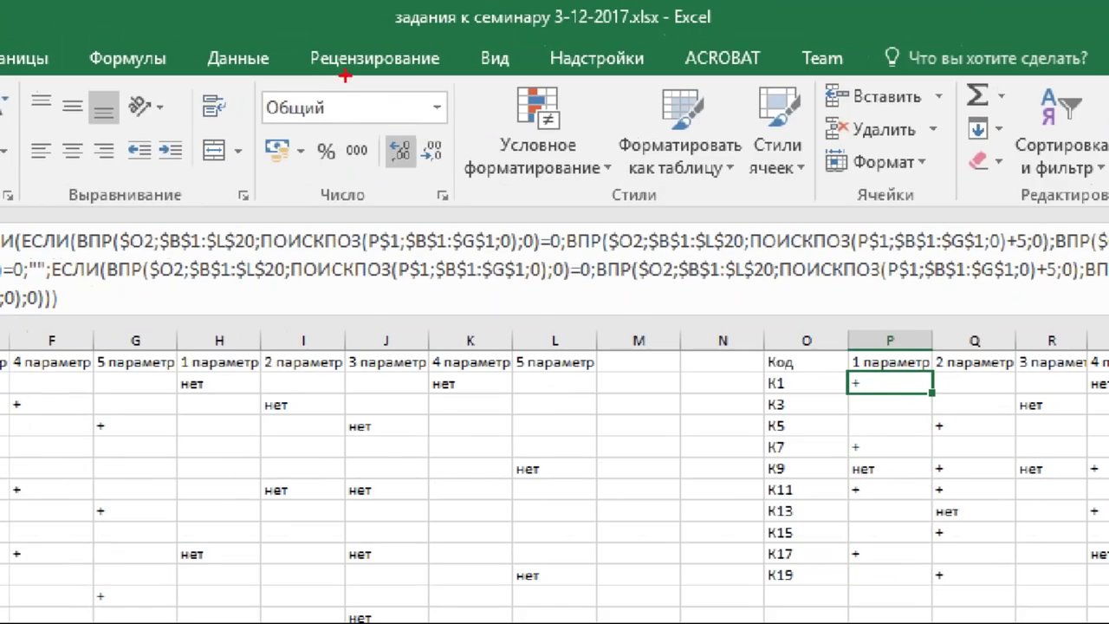
{"action": "mouse_move", "coordinate": [567, 227]}
{"action": "left_mouse_down"}
{"action": "mouse_move", "coordinate": [1055, 276]}
{"action": "mouse_move", "coordinate": [1074, 260]}
{"action": "mouse_move", "coordinate": [1044, 258]}
{"action": "left_mouse_up"}
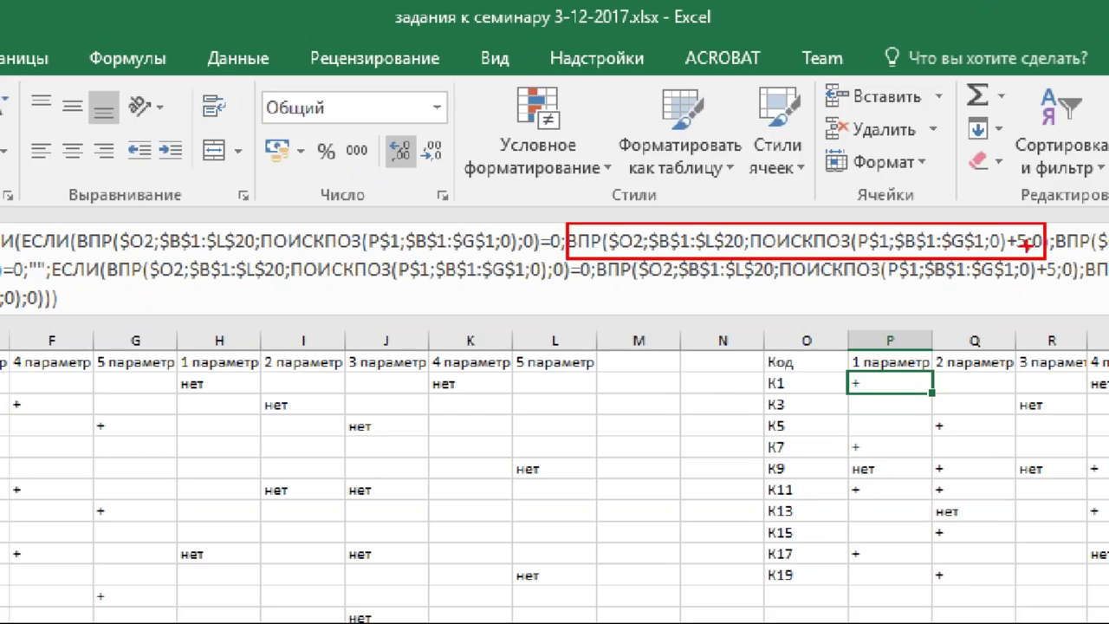
{"action": "left_click_drag", "start_coordinate": [1017, 203], "coordinate": [1028, 218]}
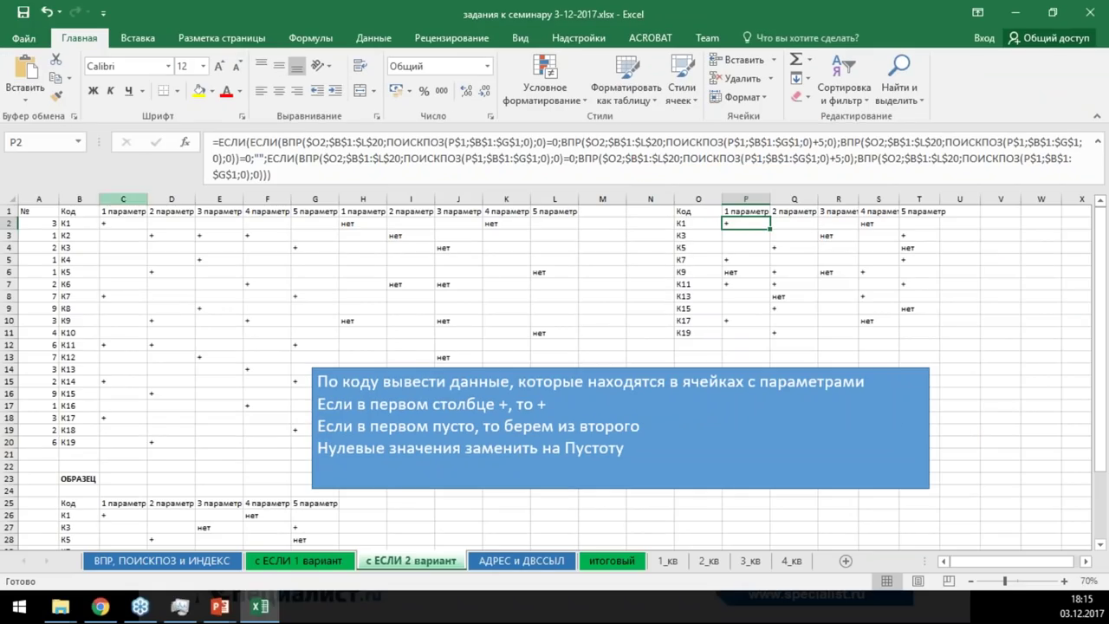
Compare the "1 параметр" columns C and H of the source table with the matching header in P1
{"action": "left_click", "coordinate": [118, 212]}
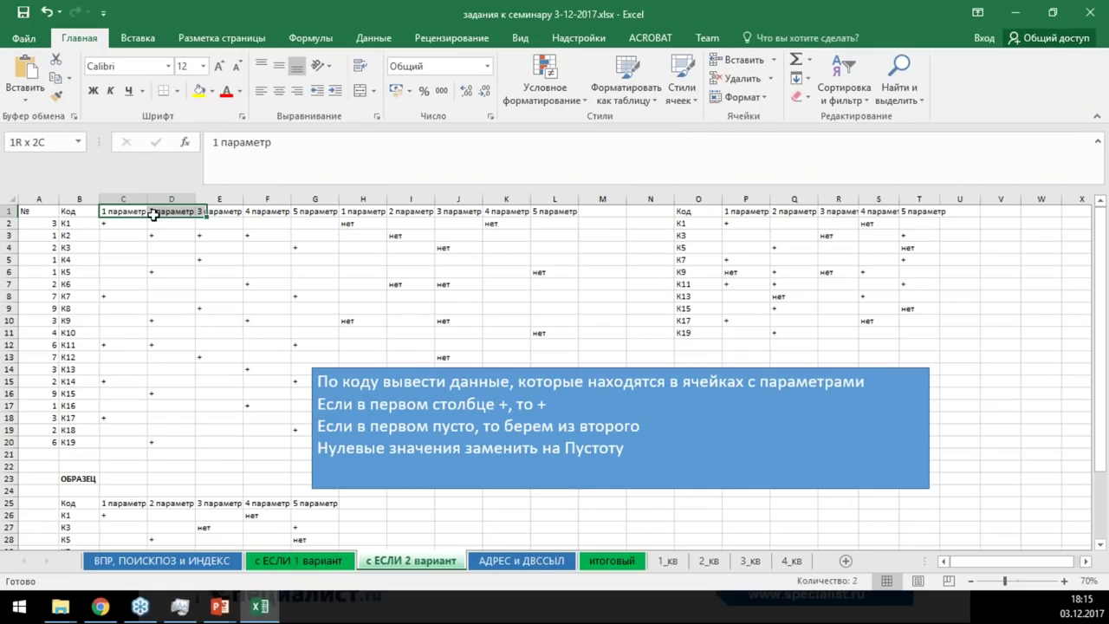
{"action": "left_click", "coordinate": [123, 199]}
{"action": "left_click", "coordinate": [364, 200], "text": "ctrl"}
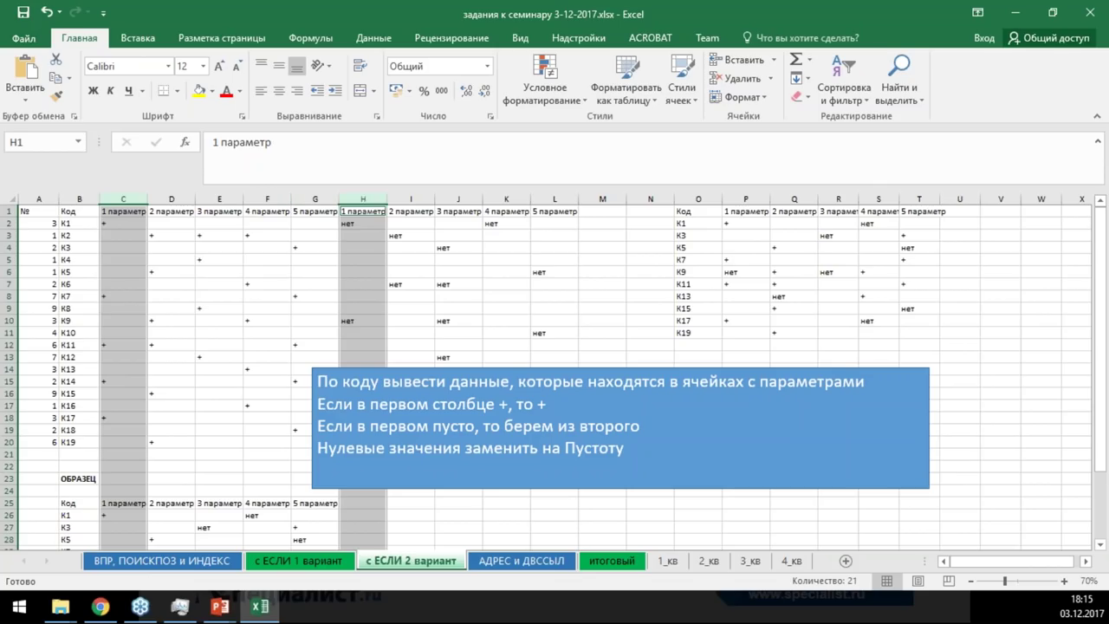
{"action": "left_click", "coordinate": [739, 216]}
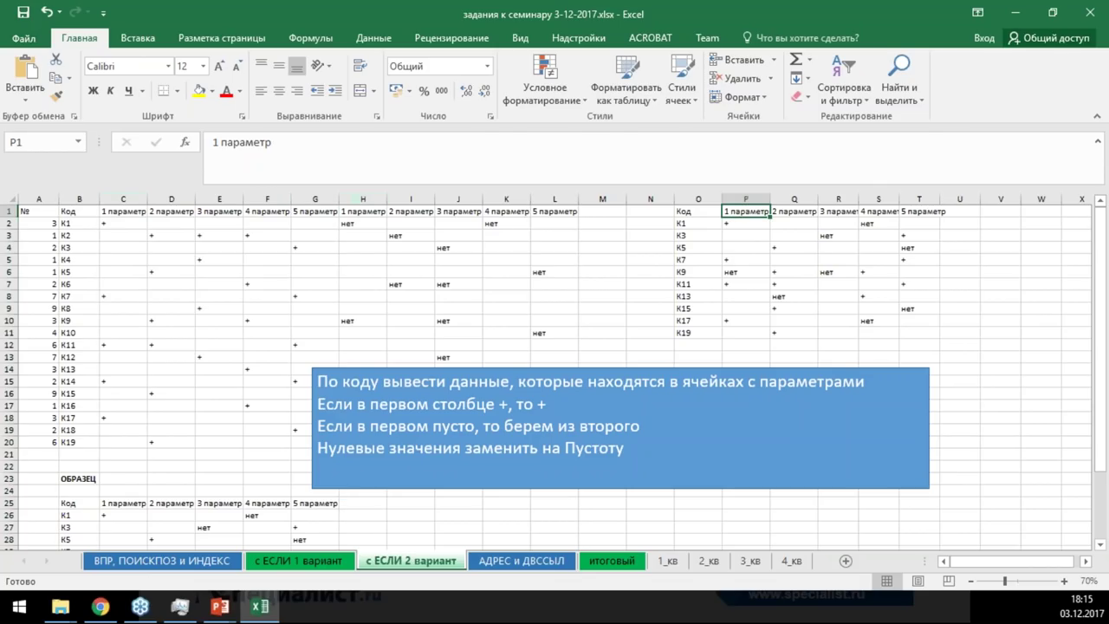
Examine the +5 column offset after ПОИСКПОЗ in the P2 formula
{"action": "left_click", "coordinate": [748, 224]}
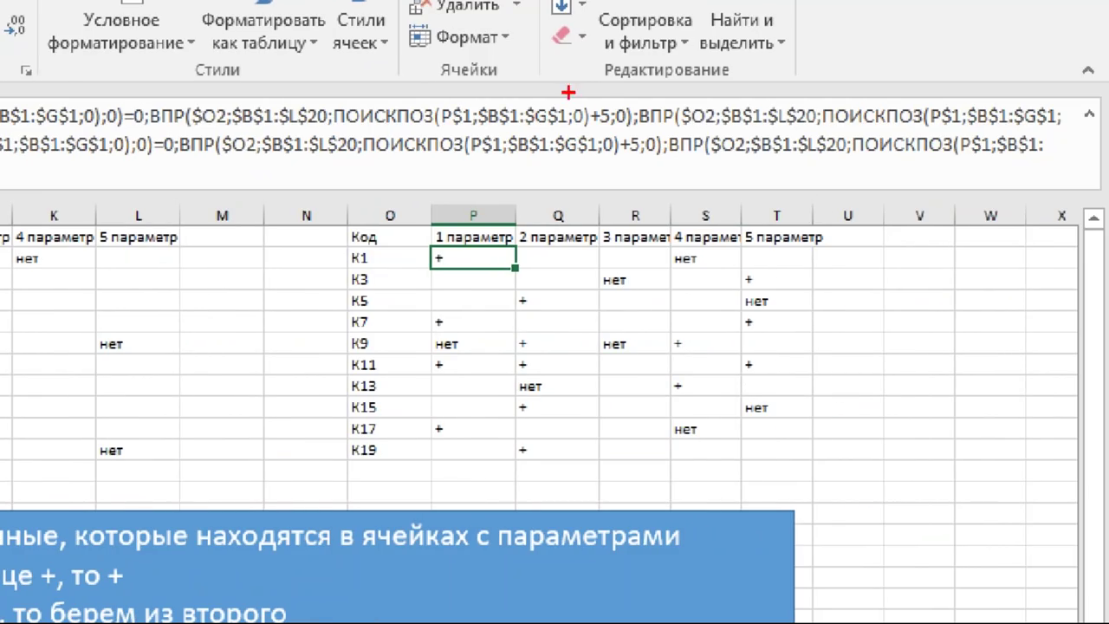
{"action": "left_click_drag", "start_coordinate": [585, 92], "coordinate": [610, 132]}
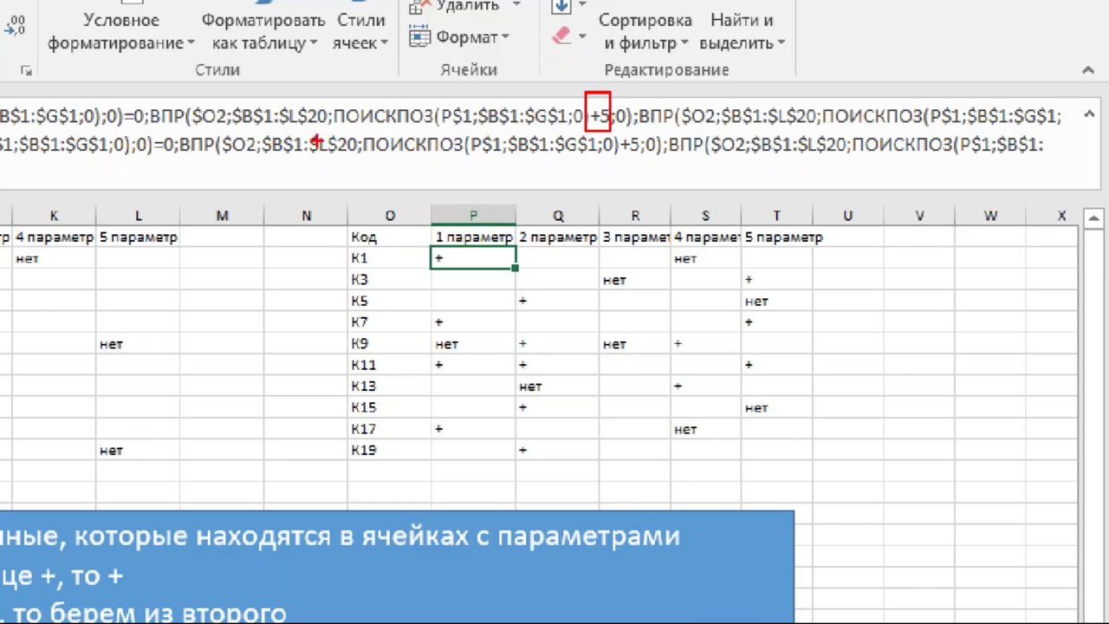
{"action": "left_click_drag", "start_coordinate": [329, 89], "coordinate": [616, 140]}
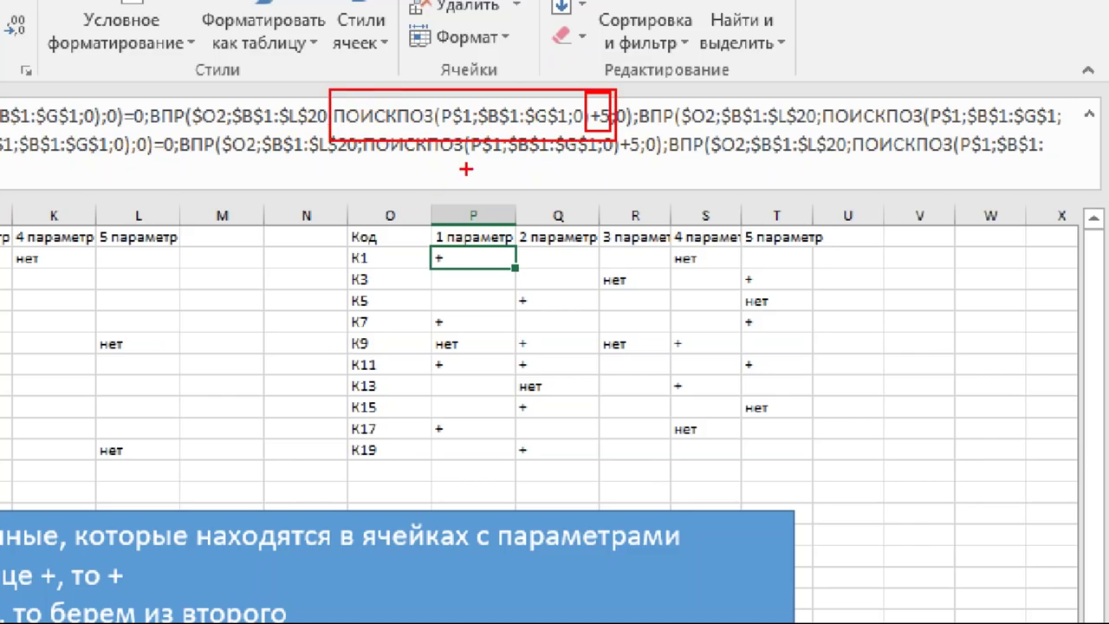
{"action": "mouse_move", "coordinate": [465, 185]}
{"action": "left_mouse_down"}
{"action": "mouse_move", "coordinate": [462, 234]}
{"action": "mouse_move", "coordinate": [488, 194]}
{"action": "left_mouse_up"}
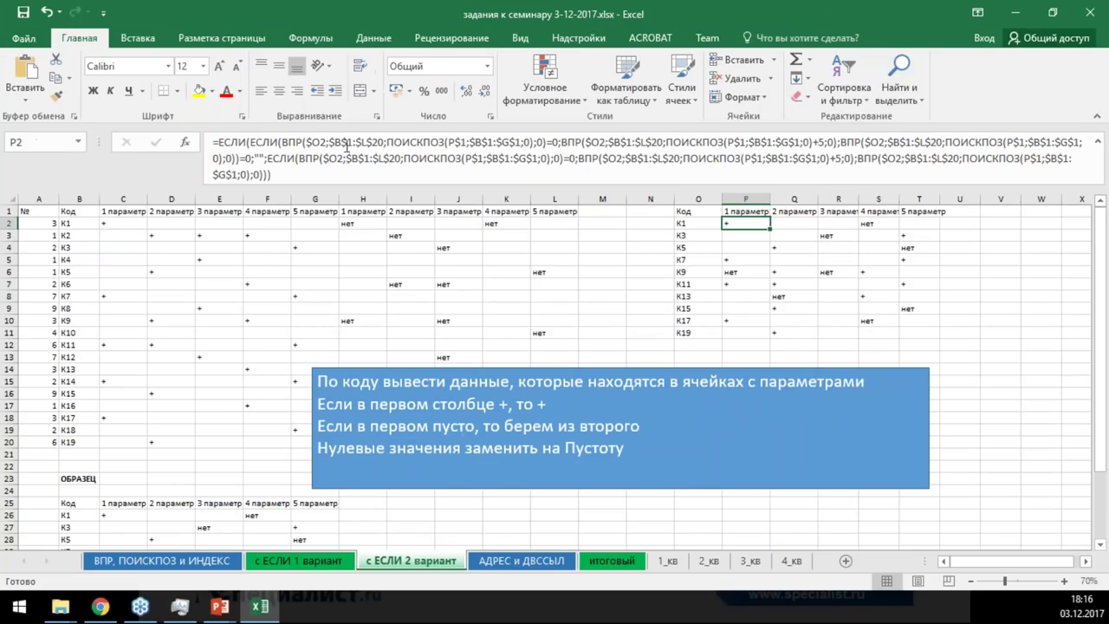
Examine the inner ЕСЛИ of the P2 formula part by part: the =0 test, the +5 ВПР and the ВПР without offset
{"action": "left_click_drag", "start_coordinate": [281, 142], "coordinate": [559, 140]}
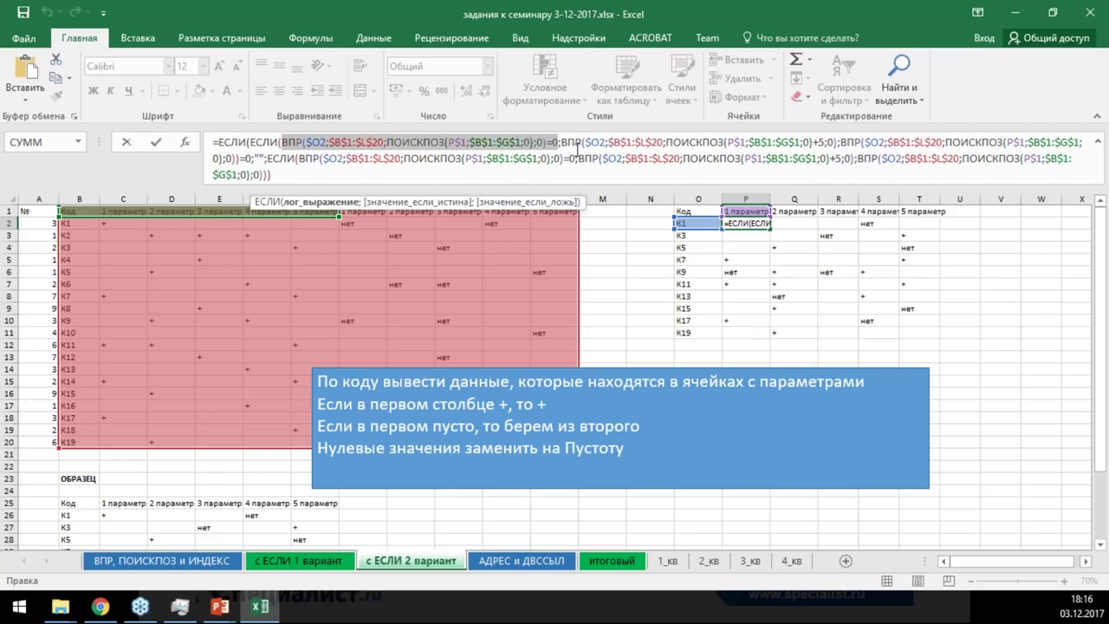
{"action": "left_click", "coordinate": [563, 140]}
{"action": "left_click_drag", "start_coordinate": [564, 141], "coordinate": [838, 139]}
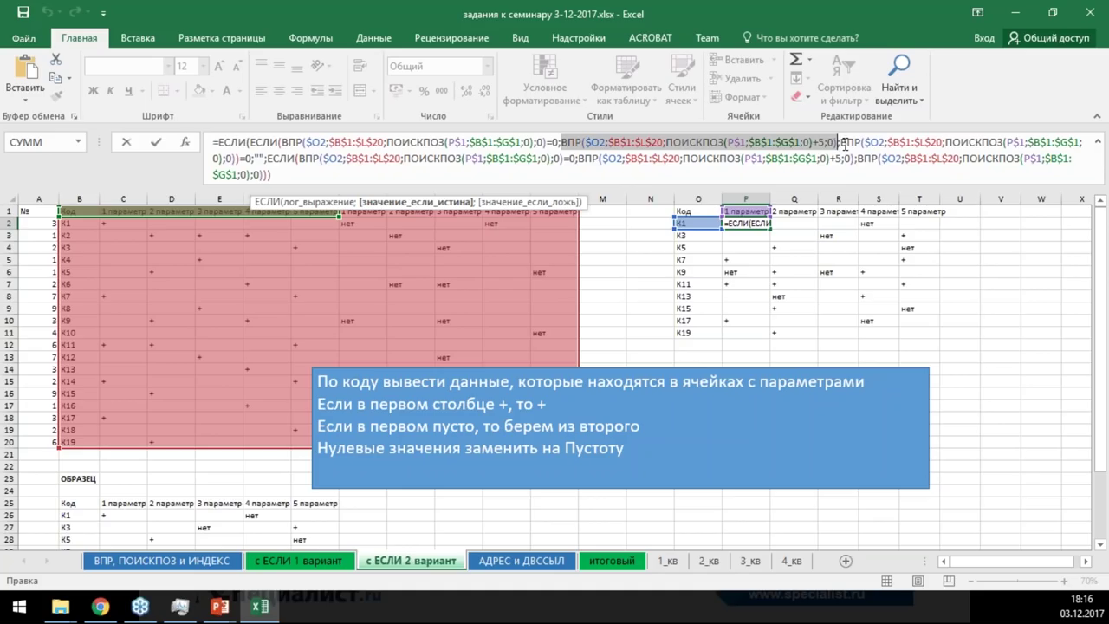
{"action": "left_click_drag", "start_coordinate": [840, 142], "coordinate": [320, 158]}
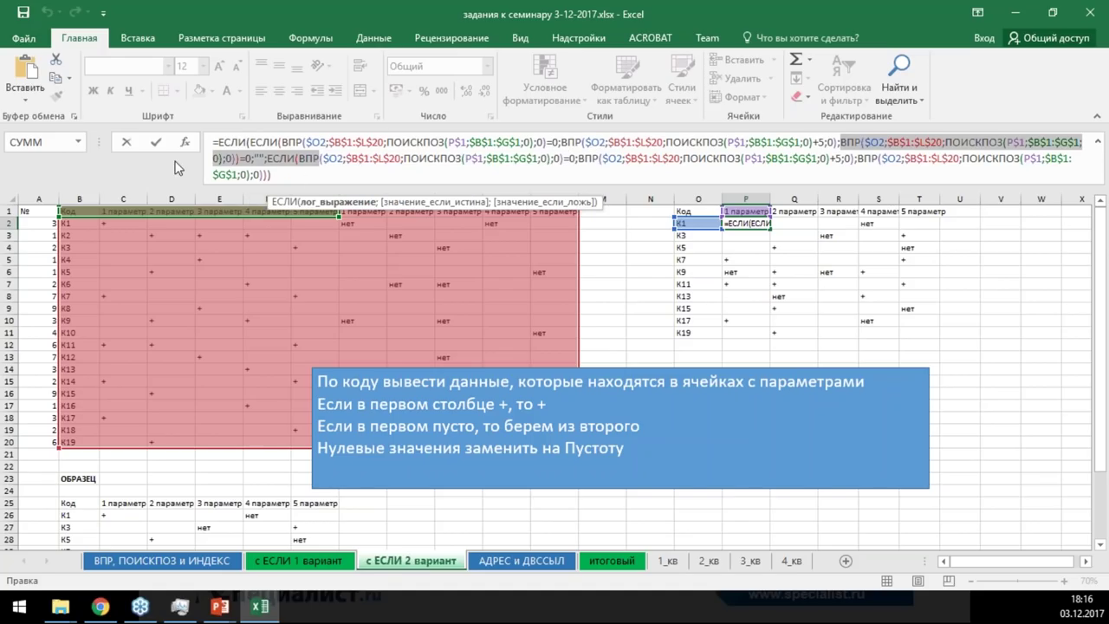
{"action": "key", "text": "Escape"}
Compare the К1 values for "1 параметр" in C2 and H2 with the formula result in P2
{"action": "left_click", "coordinate": [108, 223]}
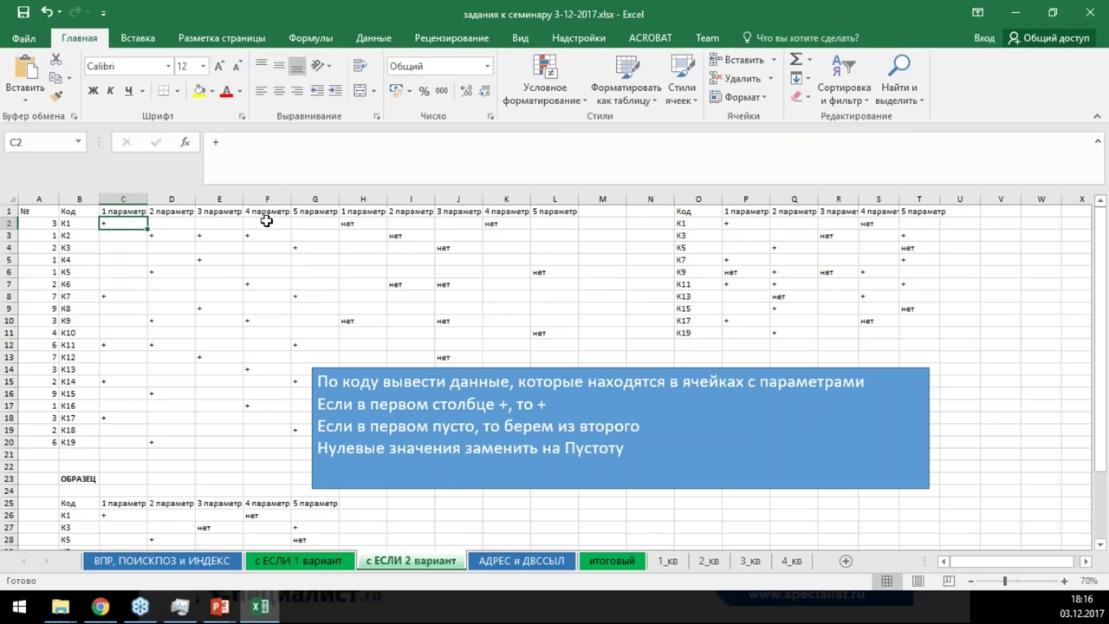
{"action": "left_click", "coordinate": [366, 224], "text": "ctrl"}
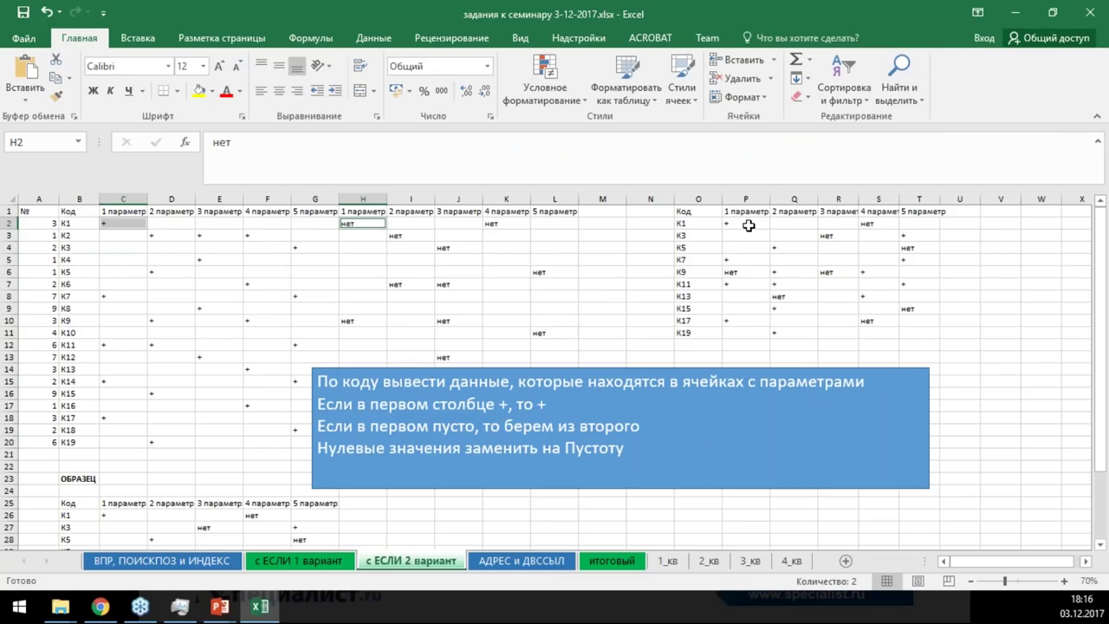
{"action": "left_click", "coordinate": [141, 221]}
{"action": "left_click", "coordinate": [377, 222]}
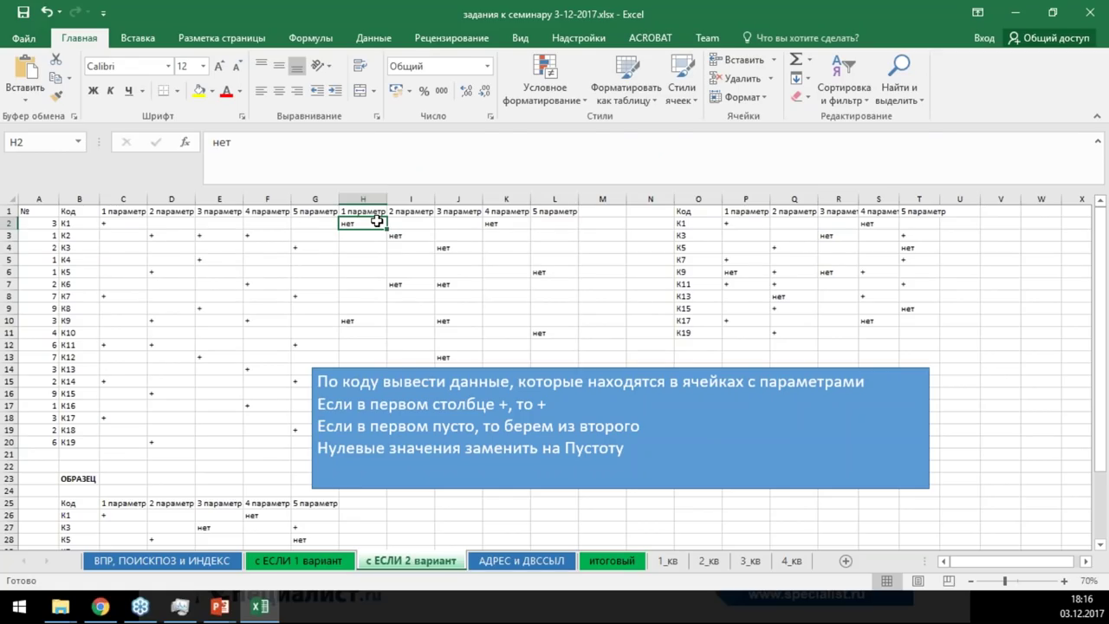
{"action": "left_click", "coordinate": [745, 223]}
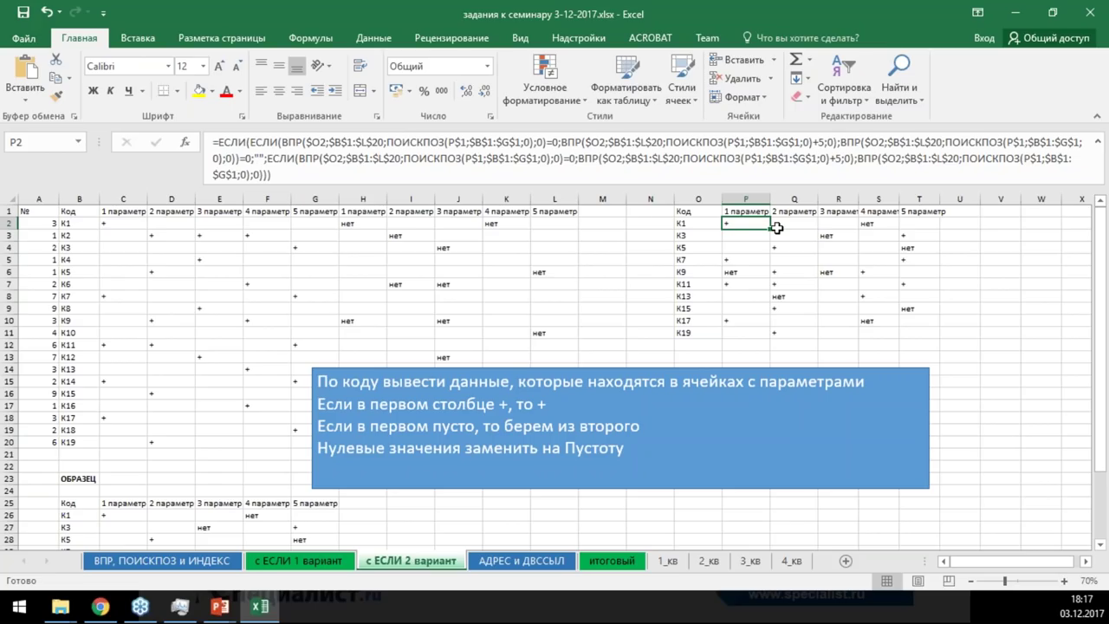
Move the task description text box off the source table, placing it below the result table from about column N
{"action": "left_click_drag", "start_coordinate": [320, 373], "coordinate": [653, 369]}
{"action": "left_click", "coordinate": [569, 340]}
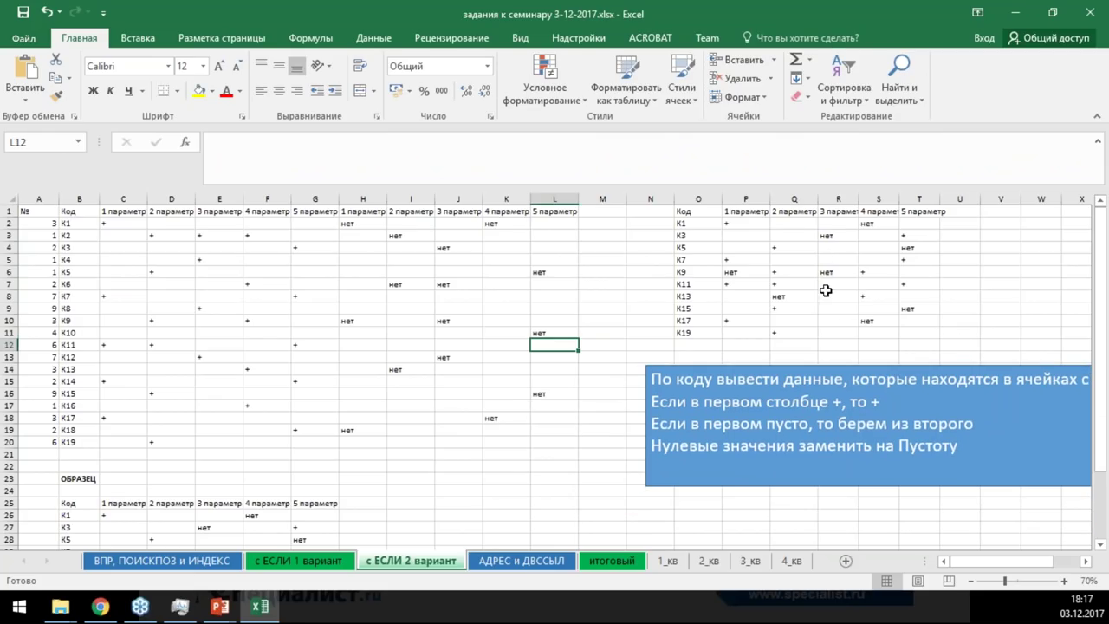
{"action": "left_click", "coordinate": [747, 223]}
{"action": "left_click", "coordinate": [645, 274]}
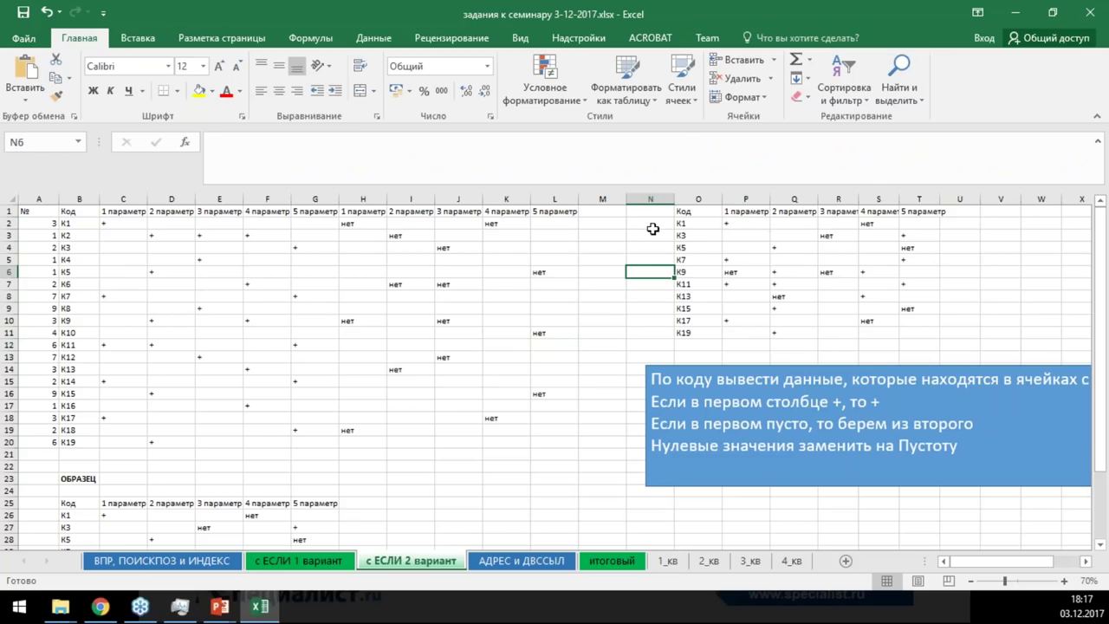
{"action": "scroll", "coordinate": [234, 371], "scroll_direction": "down", "scroll_amount": 3}
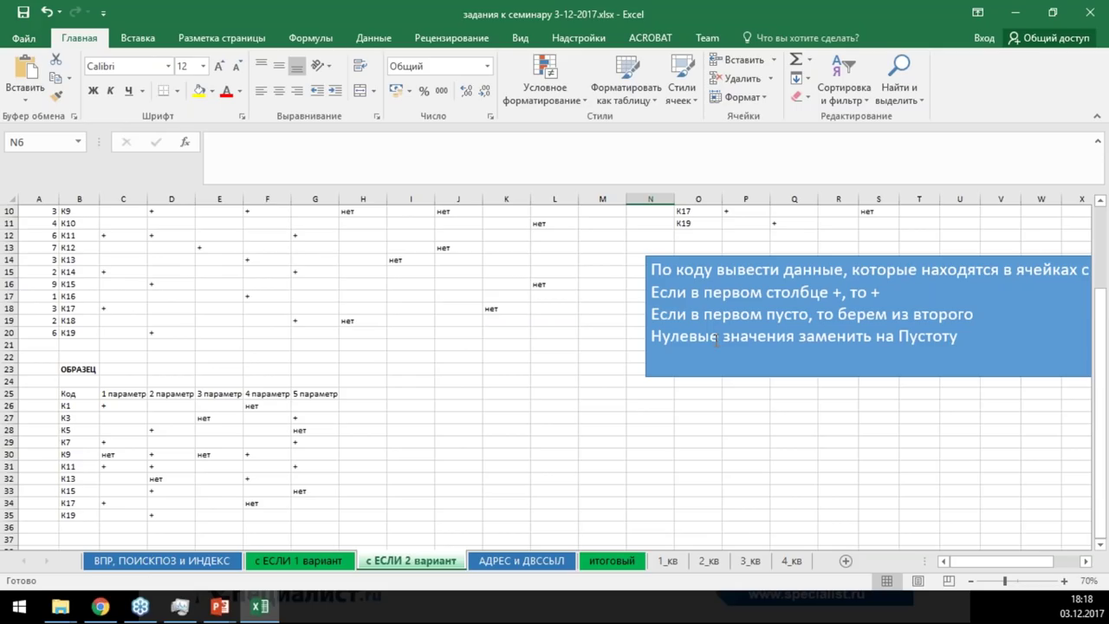
Open the АДРЕС и ДВССЫЛ sheet and examine the task of retrieving D9, its source cell and the three solution variants
{"action": "left_click", "coordinate": [522, 562]}
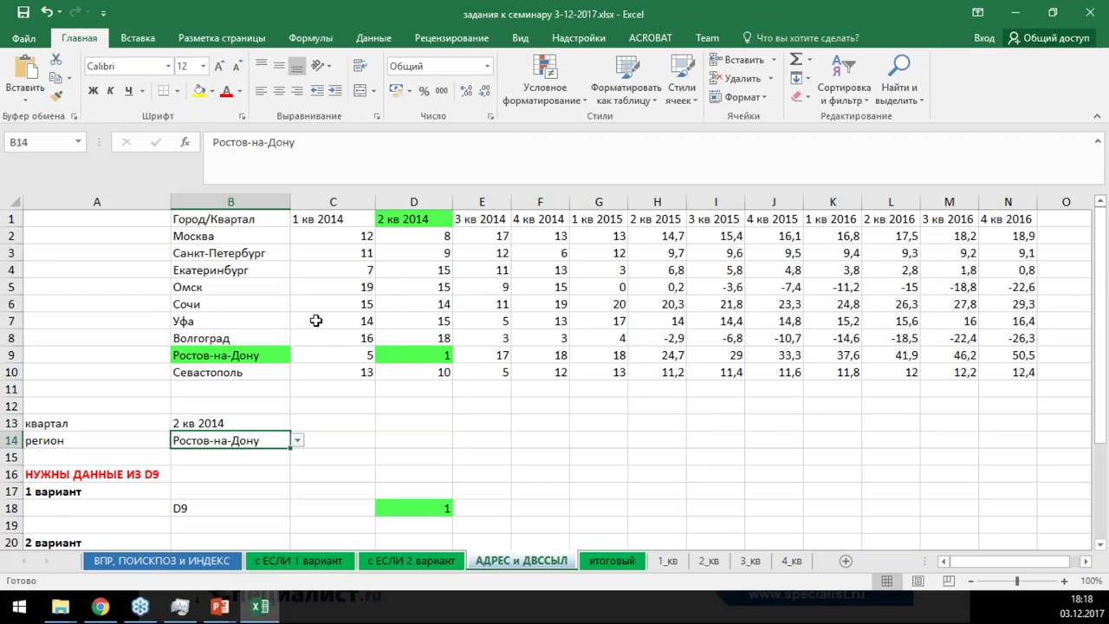
{"action": "scroll", "coordinate": [317, 320], "scroll_direction": "down", "scroll_amount": 3}
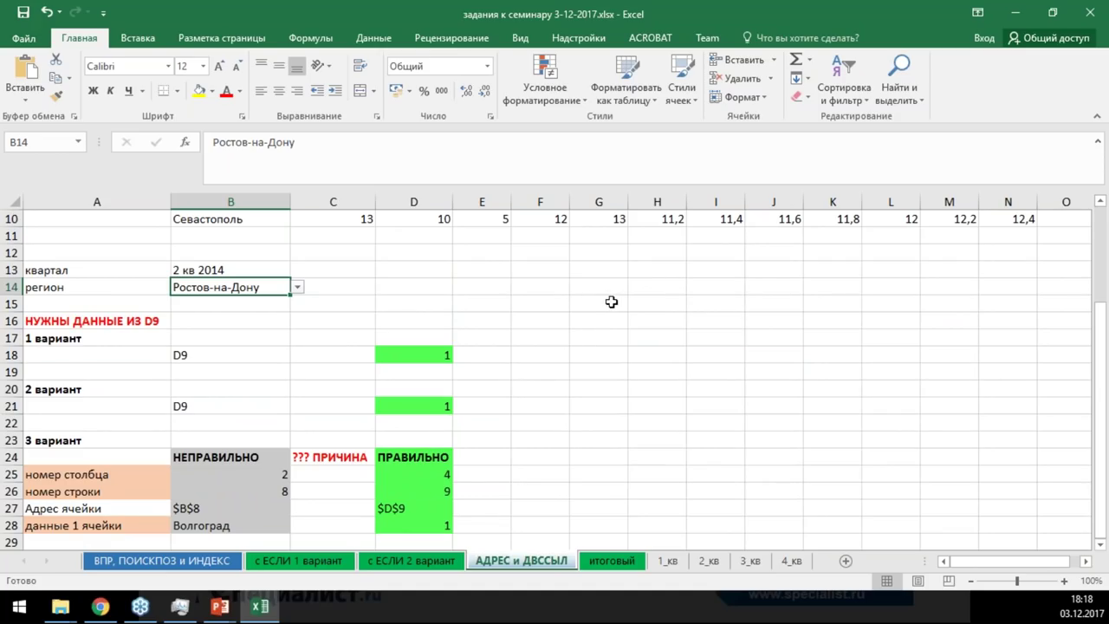
{"action": "left_click", "coordinate": [72, 322]}
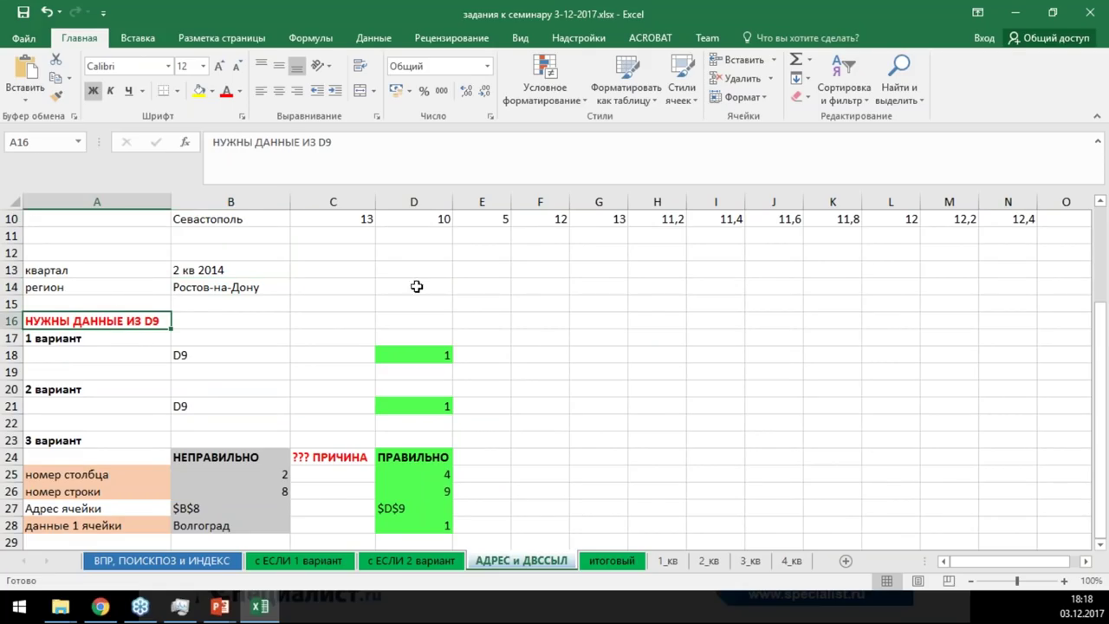
{"action": "scroll", "coordinate": [403, 252], "scroll_direction": "up", "scroll_amount": 3}
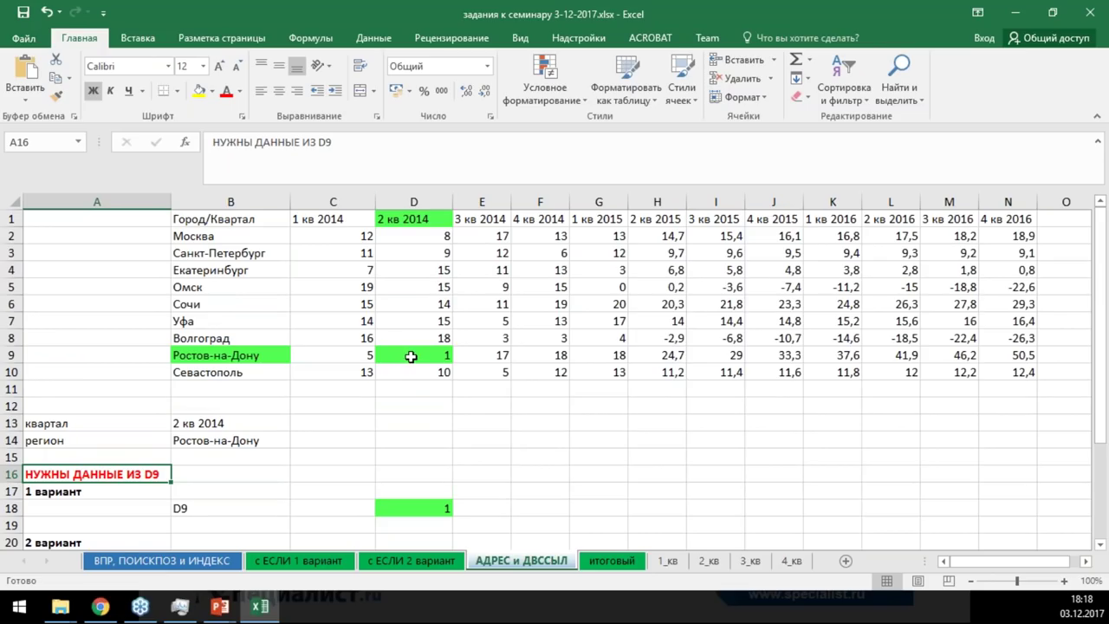
{"action": "left_click", "coordinate": [412, 356]}
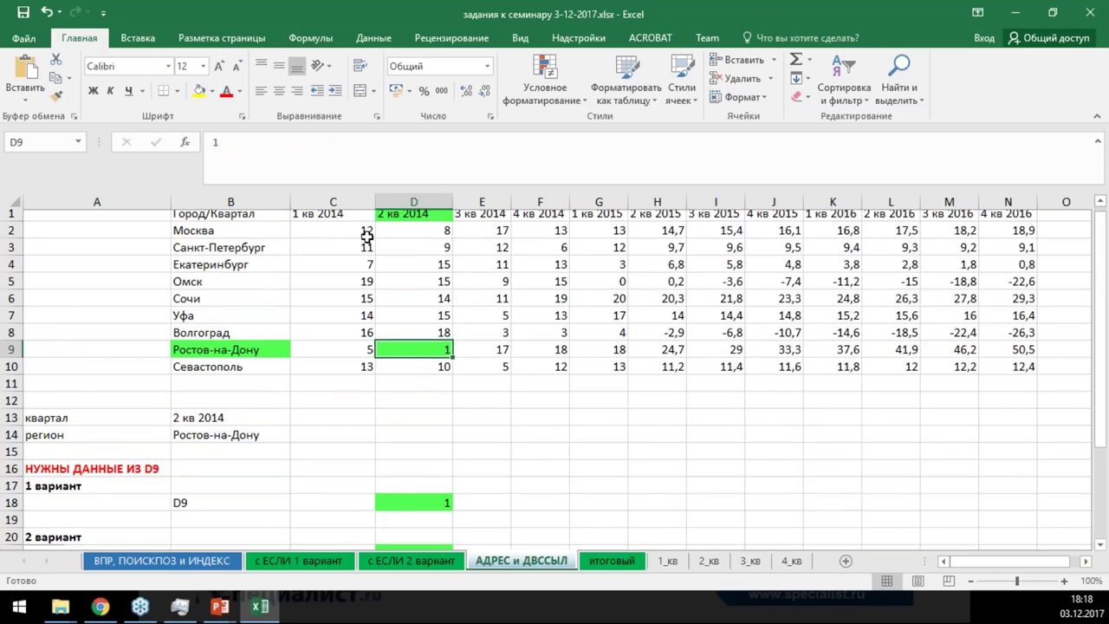
{"action": "scroll", "coordinate": [367, 237], "scroll_direction": "down", "scroll_amount": 3}
{"action": "scroll", "coordinate": [367, 239], "scroll_direction": "up", "scroll_amount": 3}
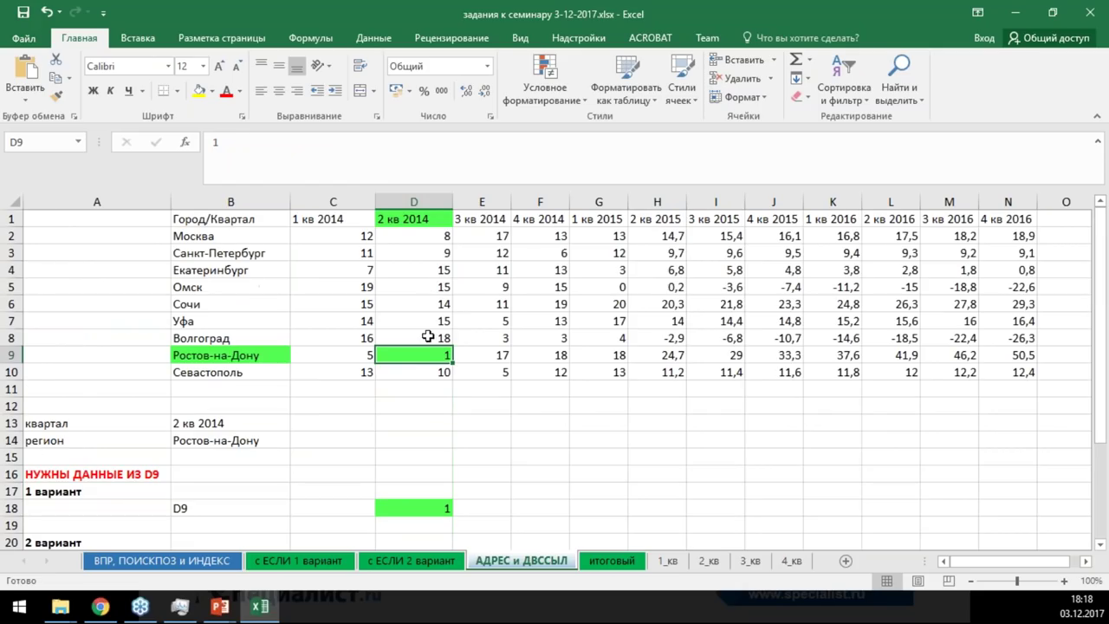
{"action": "scroll", "coordinate": [416, 329], "scroll_direction": "down", "scroll_amount": 4}
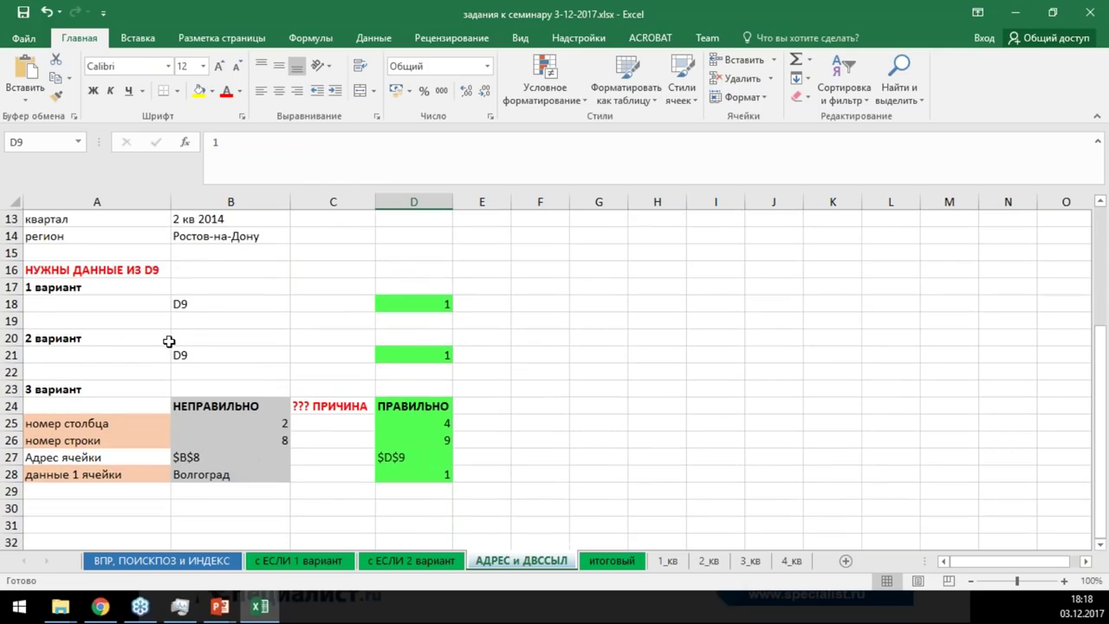
{"action": "left_click", "coordinate": [209, 306]}
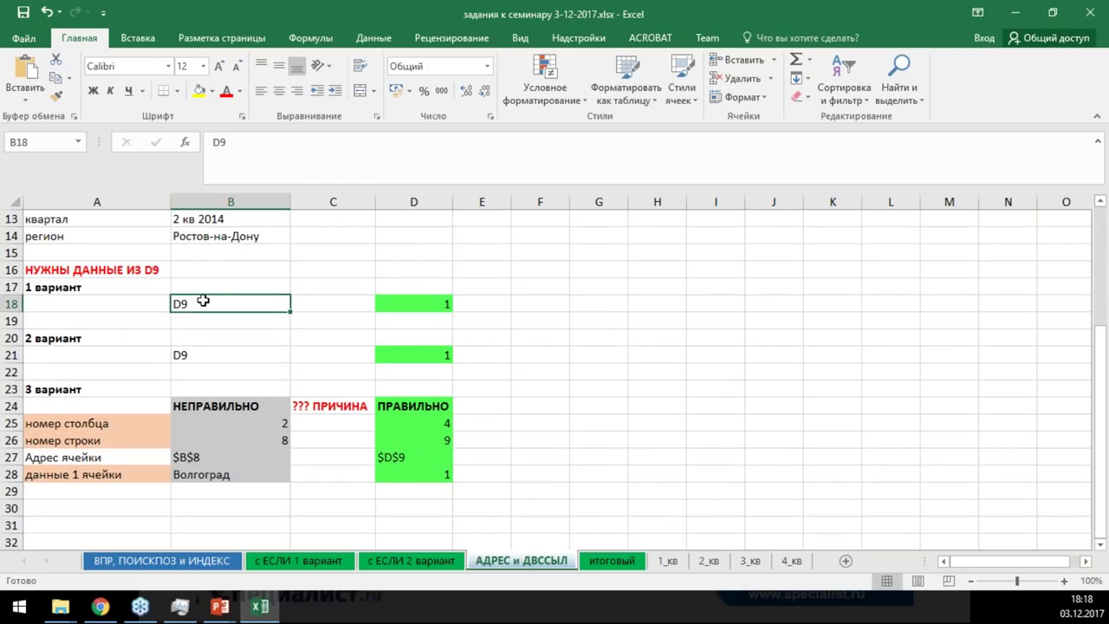
Enter the cell address D9 as text in G18, in the row of the first variant
{"action": "left_click", "coordinate": [596, 302]}
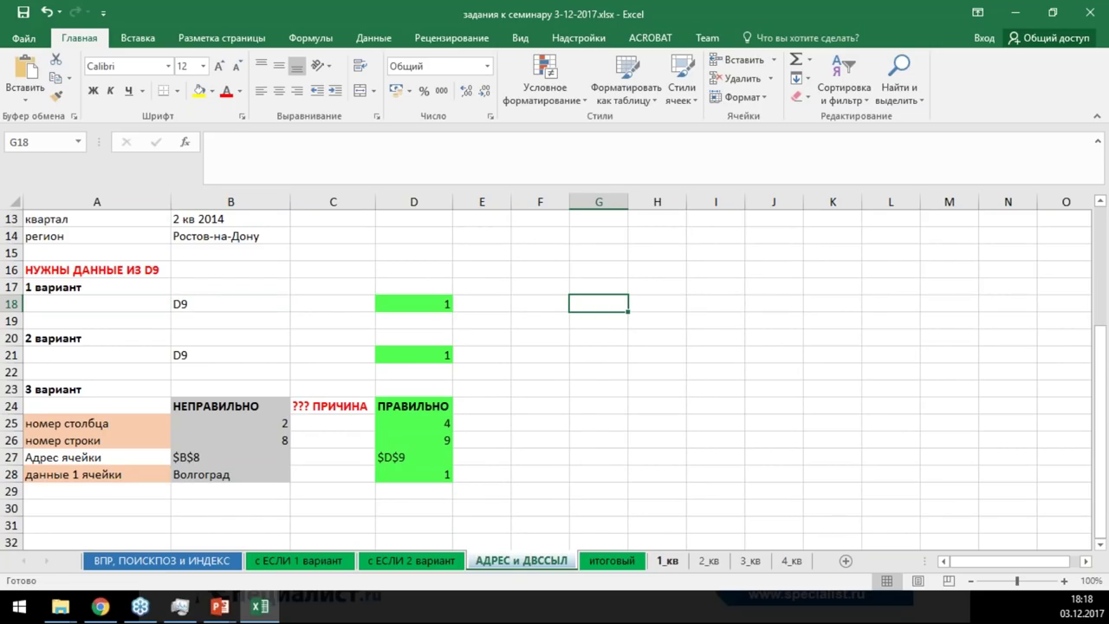
{"action": "type", "text": "в"}
{"action": "key", "text": "BackSpace"}
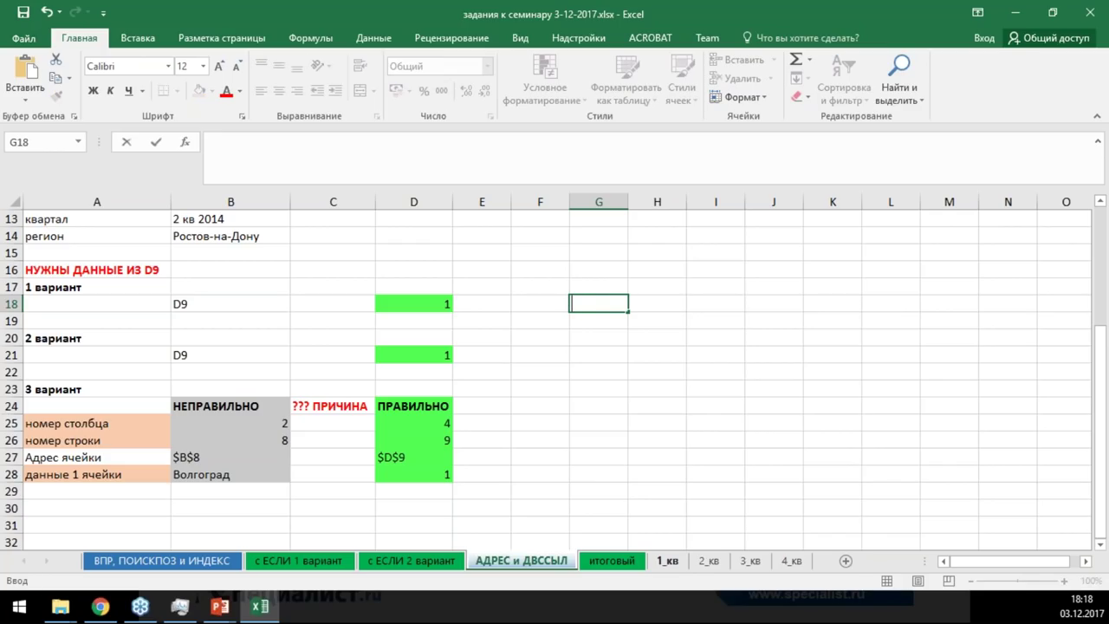
{"action": "type", "text": "D9"}
{"action": "key", "text": "ctrl+Return"}
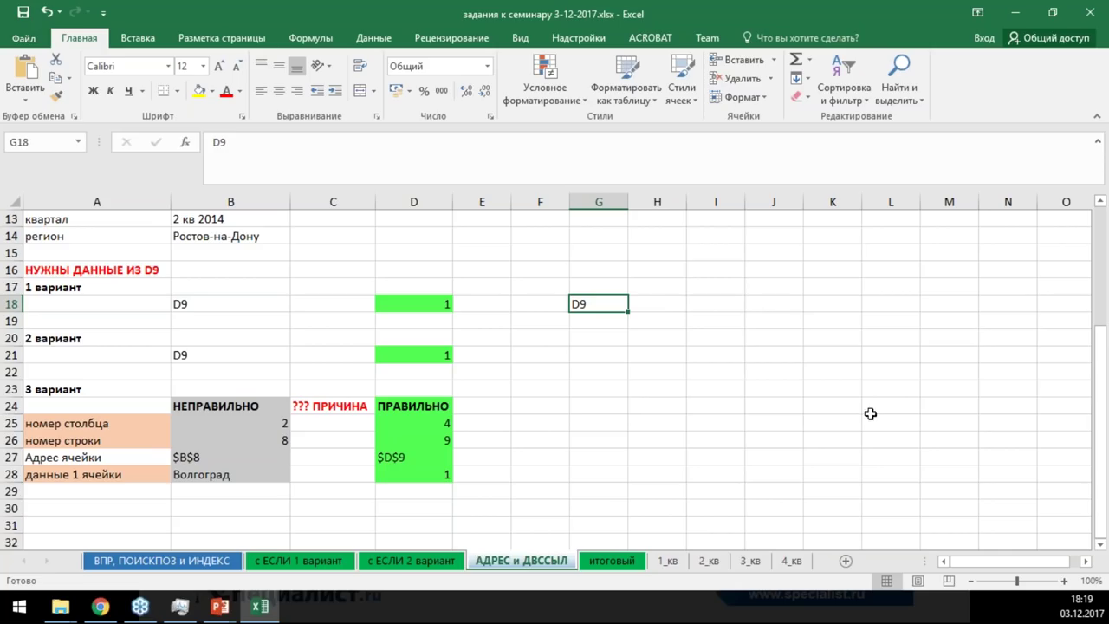
Enter the formula =ДВССЫЛ(G18) in H18, beside the text address
{"action": "left_click", "coordinate": [661, 301]}
{"action": "type", "text": "=ld"}
{"action": "key", "text": "BackSpace"}
{"action": "key", "text": "BackSpace"}
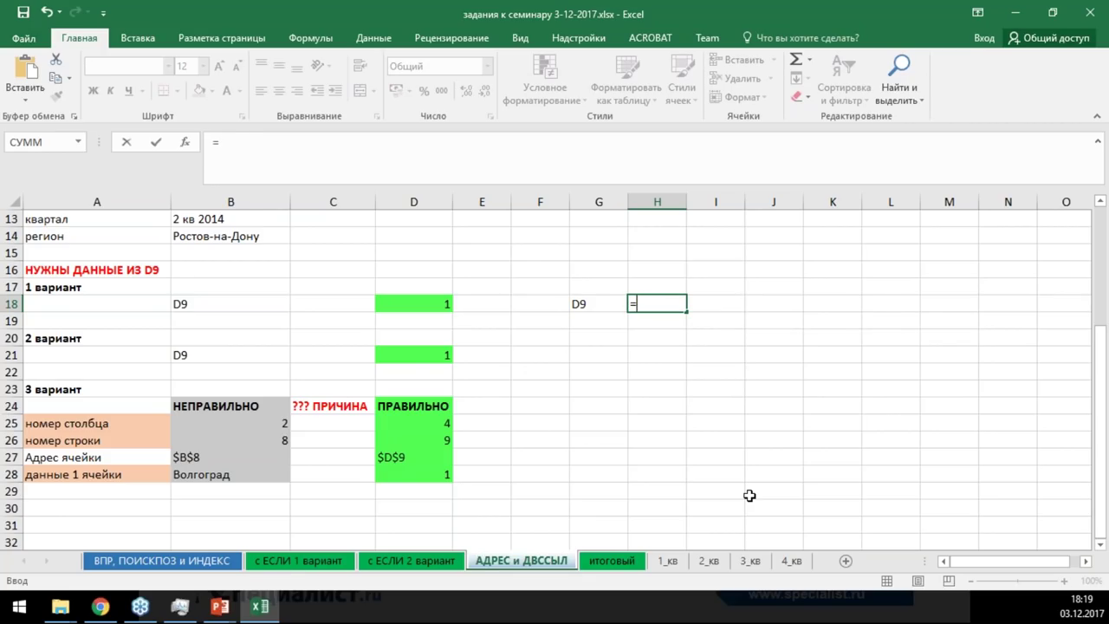
{"action": "type", "text": "двс"}
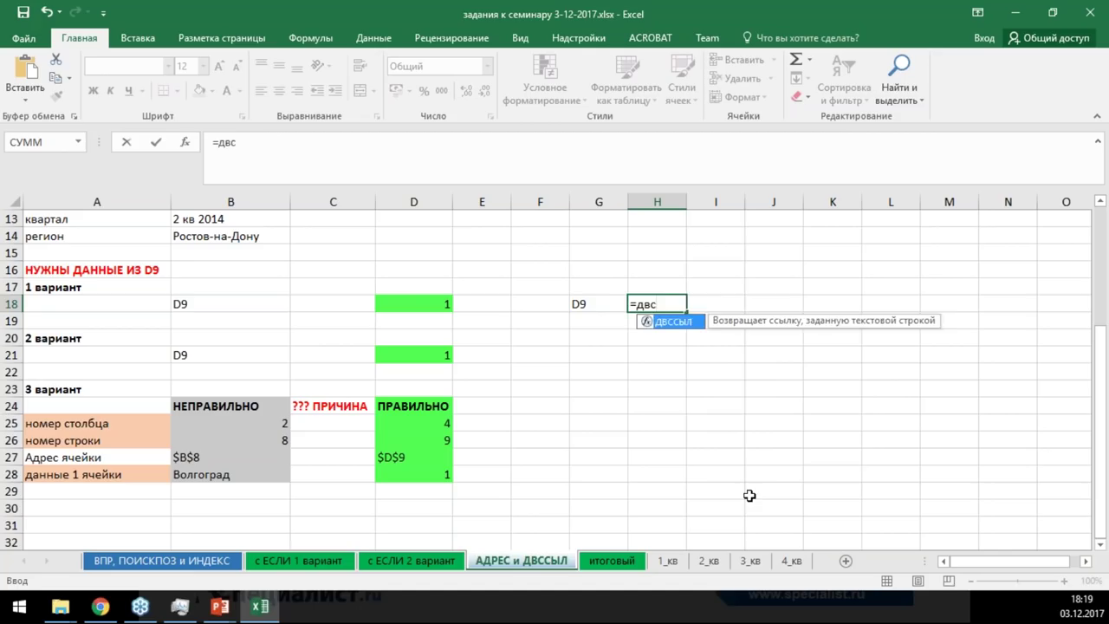
{"action": "key", "text": "Tab"}
{"action": "left_click", "coordinate": [596, 304]}
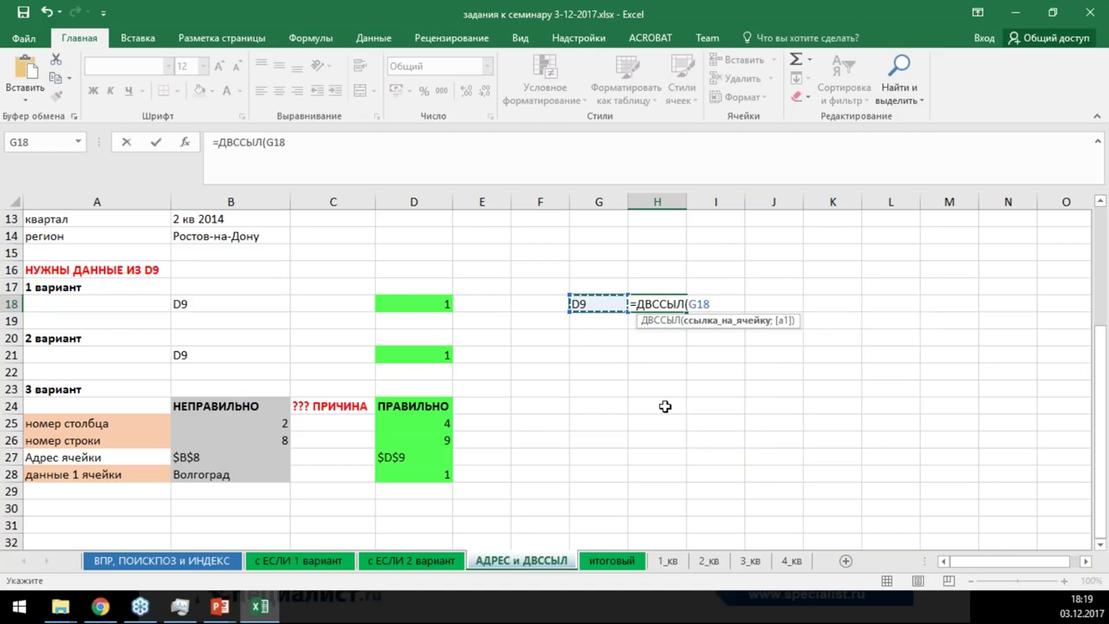
{"action": "key", "text": "Return"}
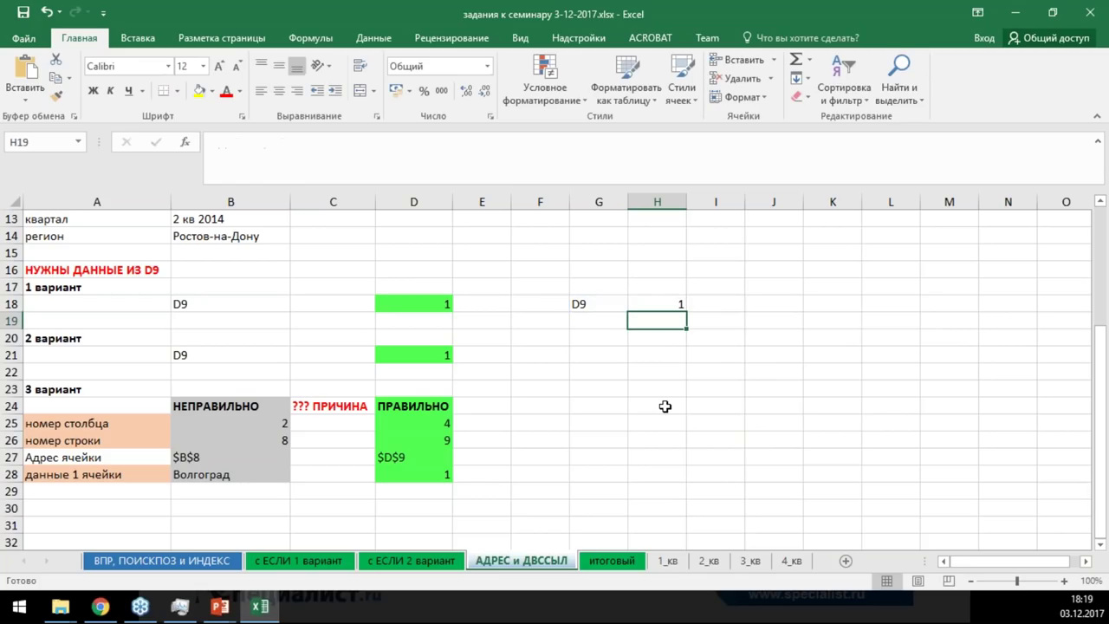
{"action": "key", "text": "Up"}
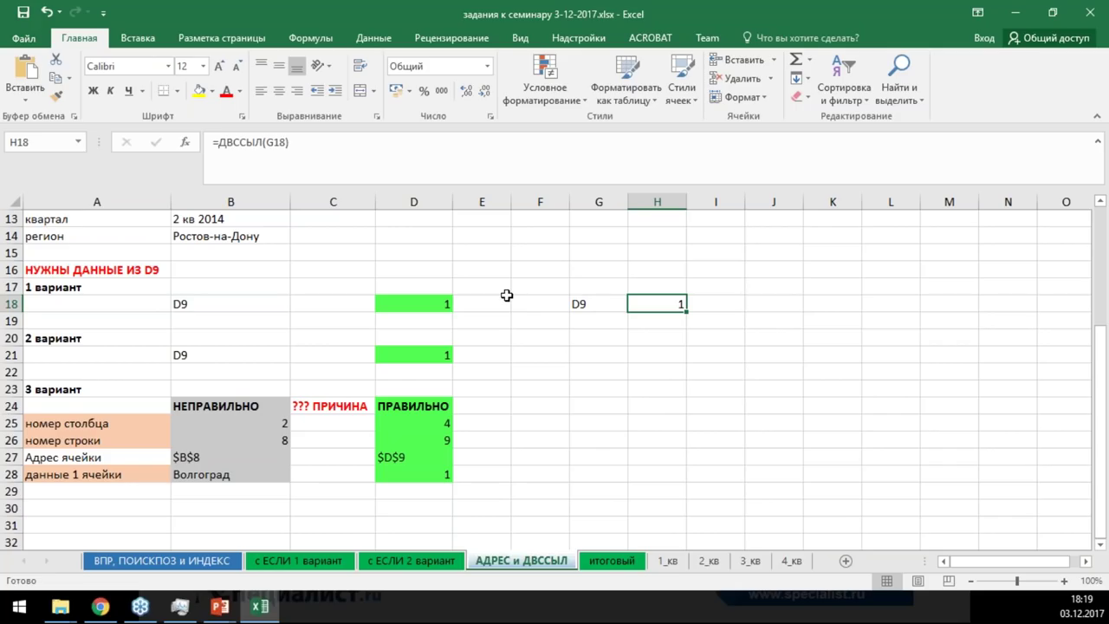
Compare the text address in G18 and the ДВССЫЛ result in H18 with source cell D9
{"action": "left_click", "coordinate": [602, 300]}
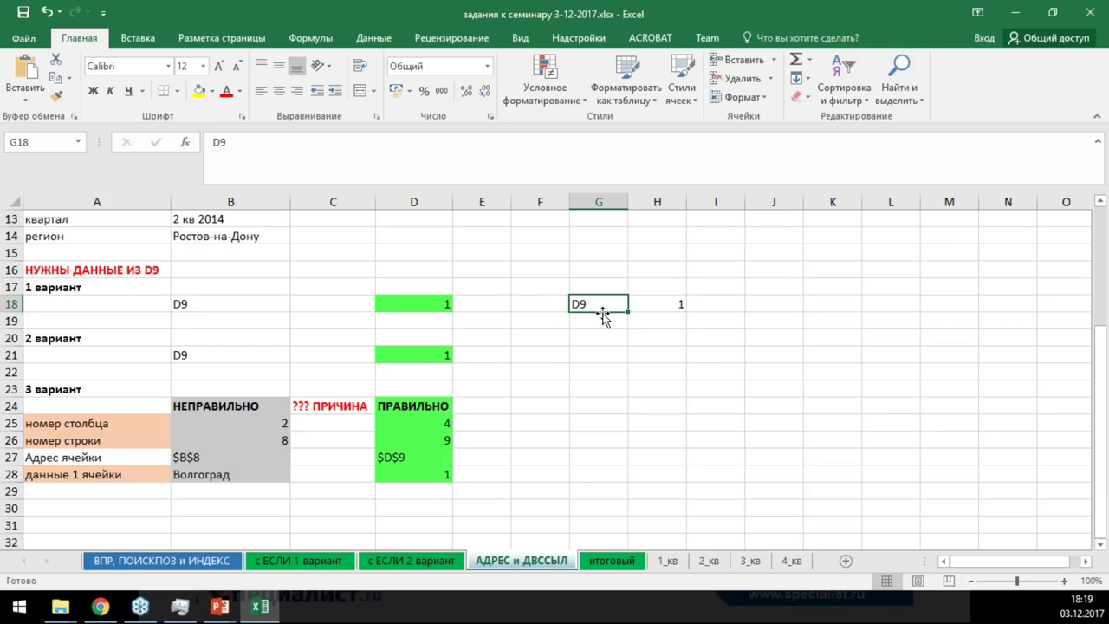
{"action": "left_click", "coordinate": [655, 311]}
{"action": "scroll", "coordinate": [403, 305], "scroll_direction": "up", "scroll_amount": 3}
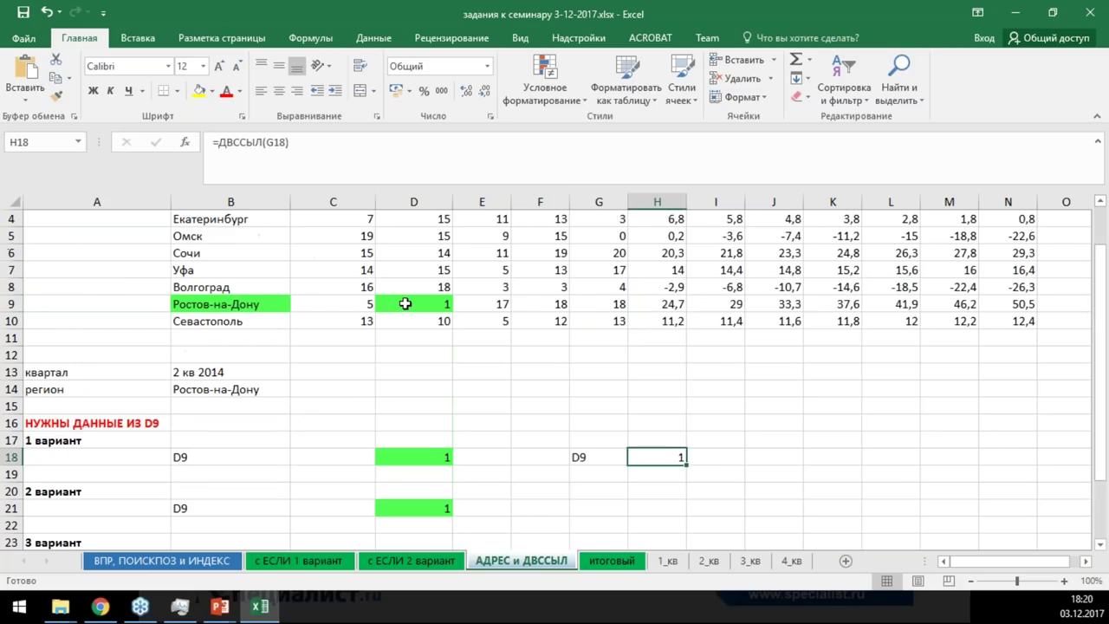
{"action": "left_click", "coordinate": [404, 304]}
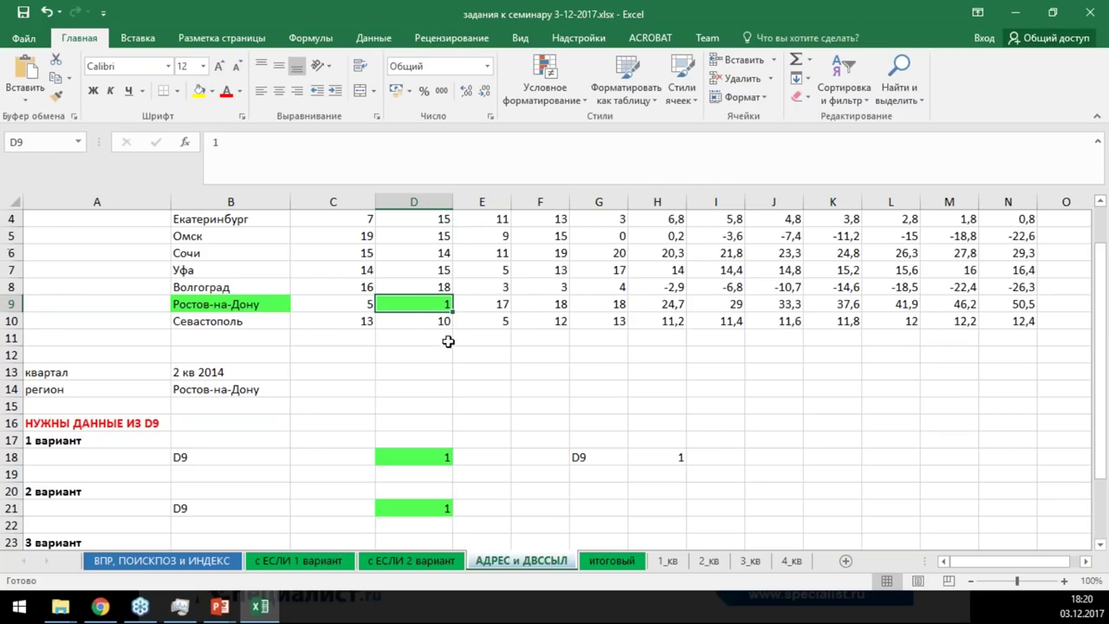
{"action": "scroll", "coordinate": [548, 411], "scroll_direction": "down", "scroll_amount": 3}
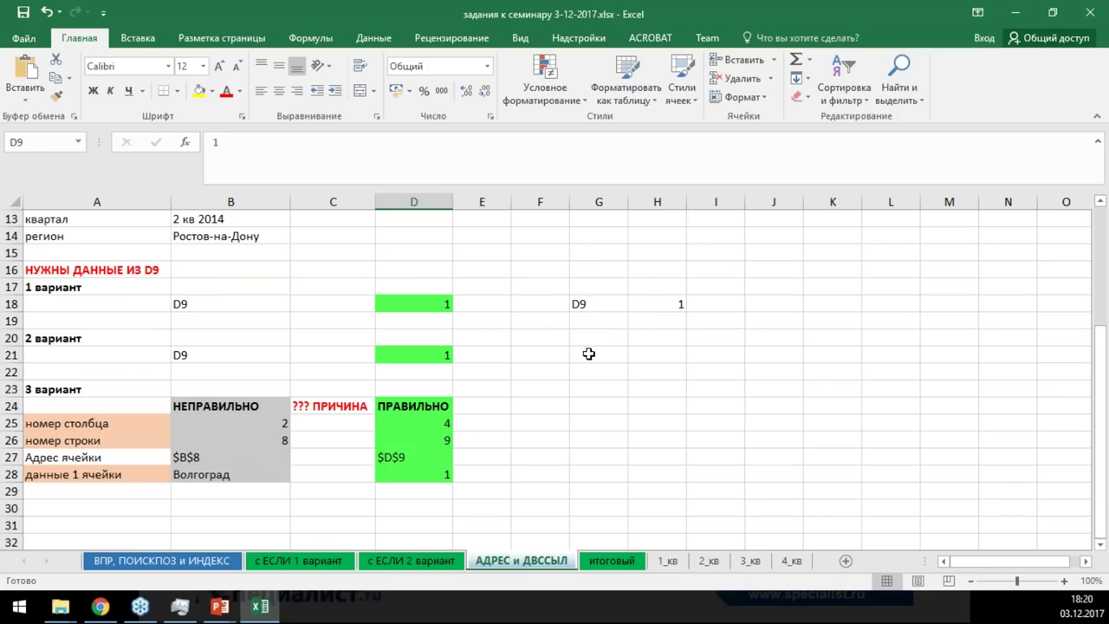
{"action": "scroll", "coordinate": [501, 324], "scroll_direction": "up", "scroll_amount": 3}
{"action": "scroll", "coordinate": [416, 286], "scroll_direction": "up", "scroll_amount": 1}
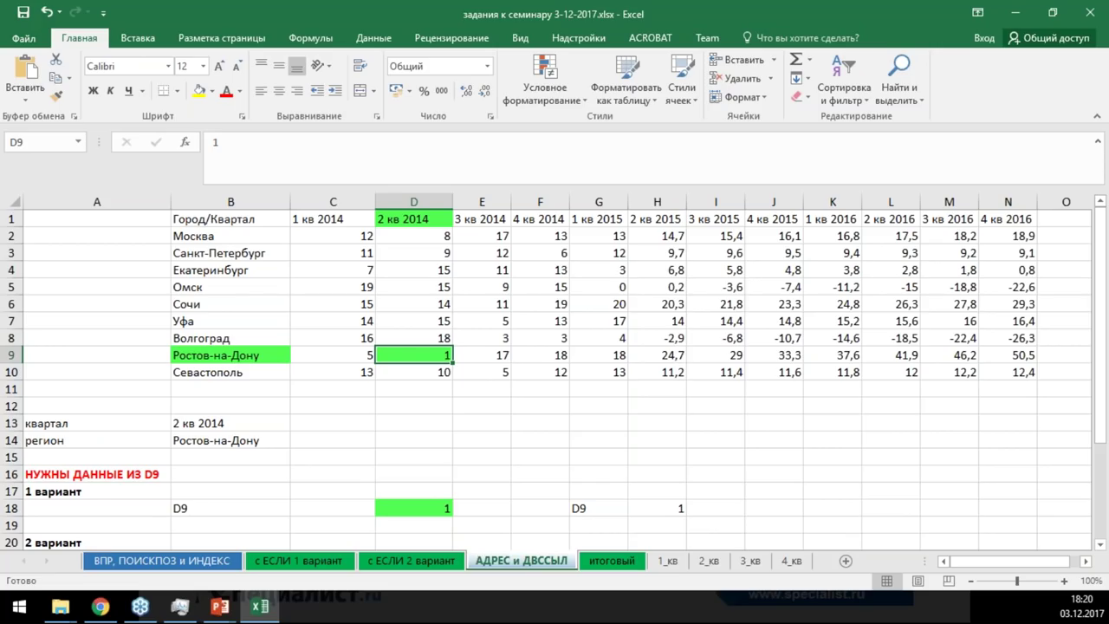
Highlight the region cell B14 with a yellow fill
{"action": "scroll", "coordinate": [509, 302], "scroll_direction": "down", "scroll_amount": 3}
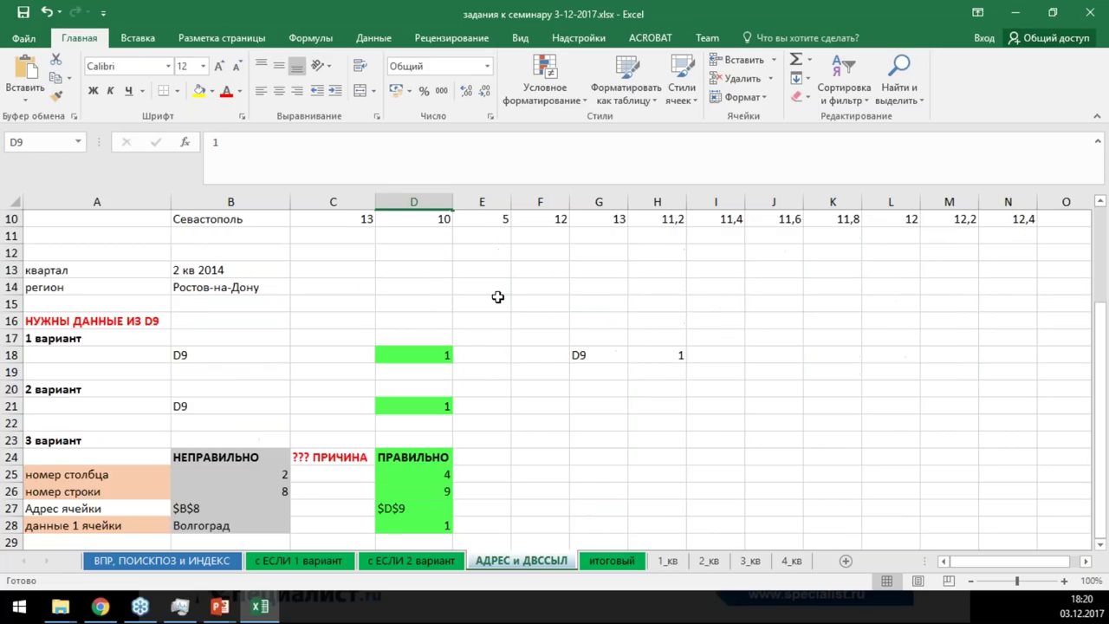
{"action": "left_click", "coordinate": [595, 356]}
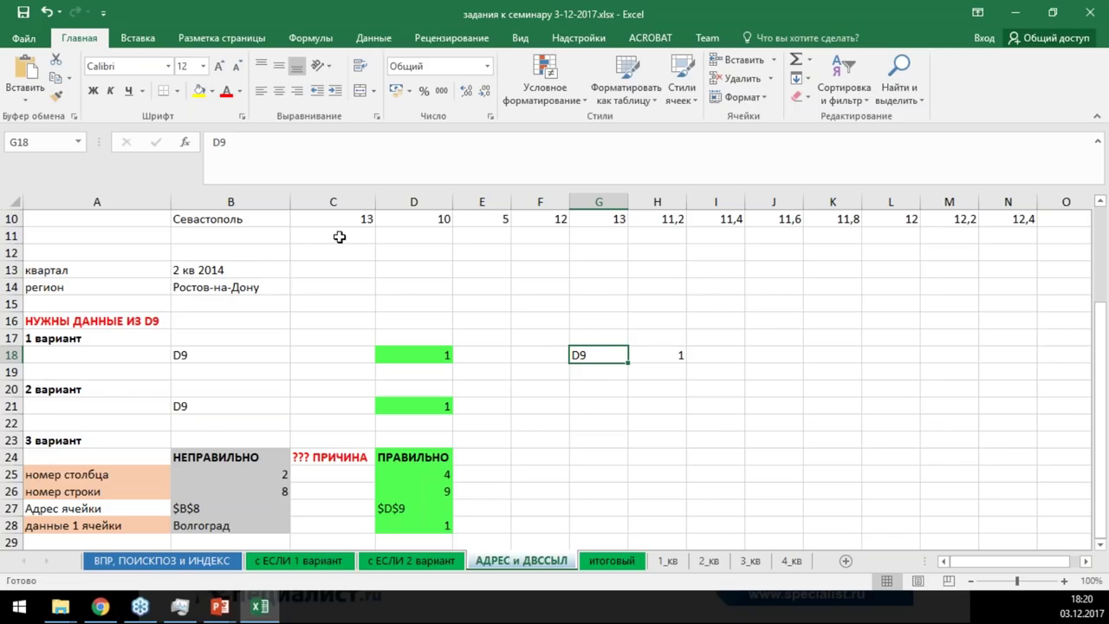
{"action": "scroll", "coordinate": [338, 236], "scroll_direction": "up", "scroll_amount": 3}
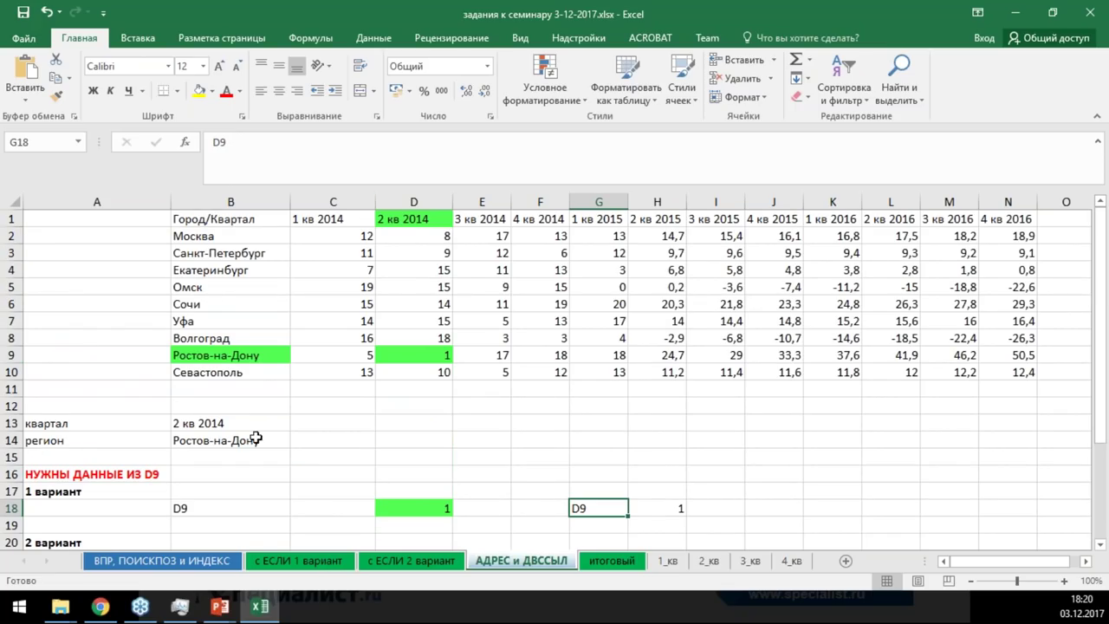
{"action": "scroll", "coordinate": [260, 324], "scroll_direction": "down", "scroll_amount": 2}
{"action": "left_click", "coordinate": [251, 338]}
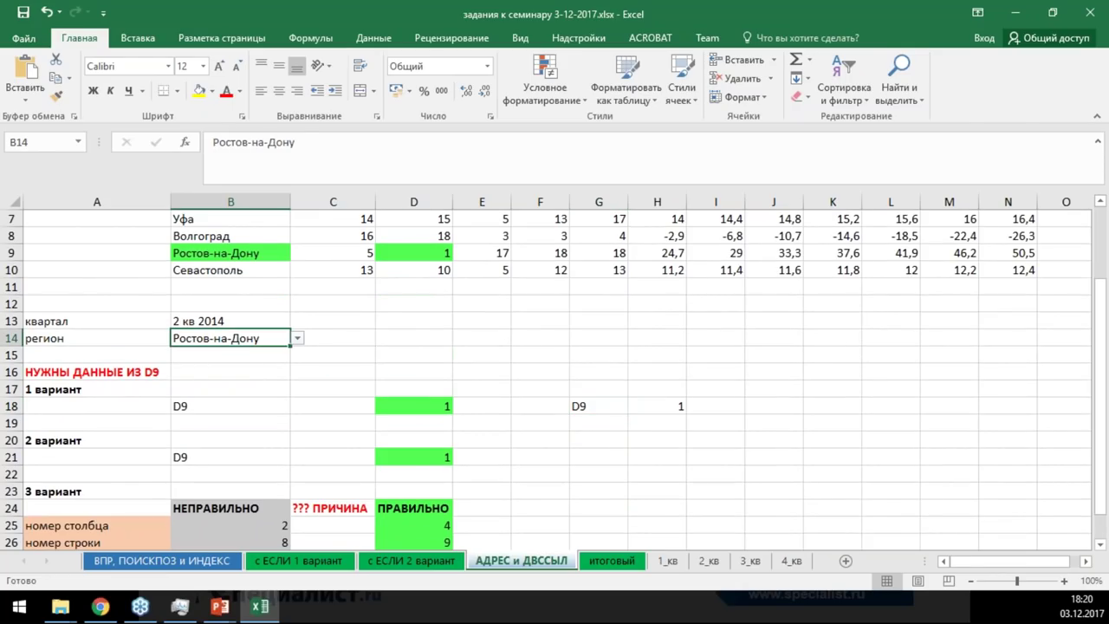
{"action": "left_click", "coordinate": [199, 90]}
Start a ПОИСКПОЗ formula in G19 with region cell B14 as the lookup value
{"action": "left_click", "coordinate": [591, 422]}
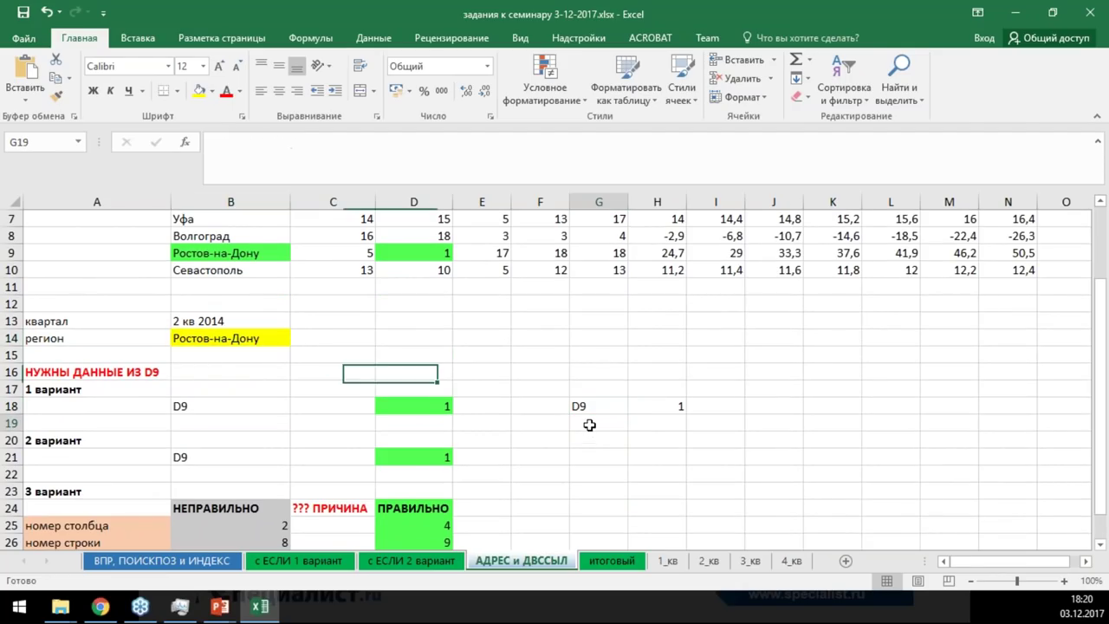
{"action": "type", "text": "="}
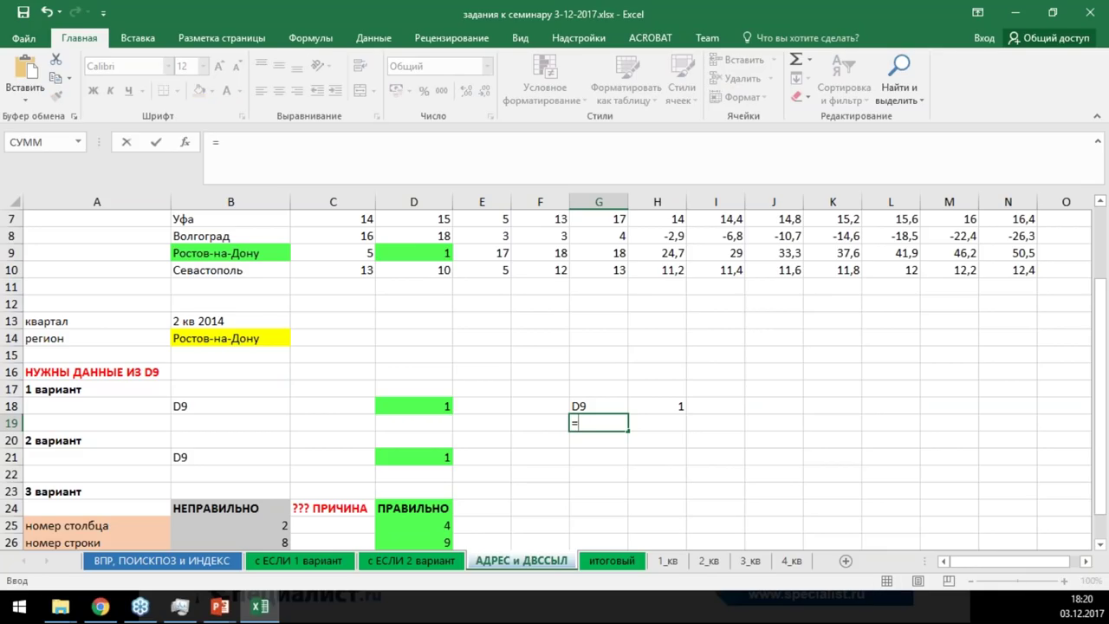
{"action": "type", "text": "пои"}
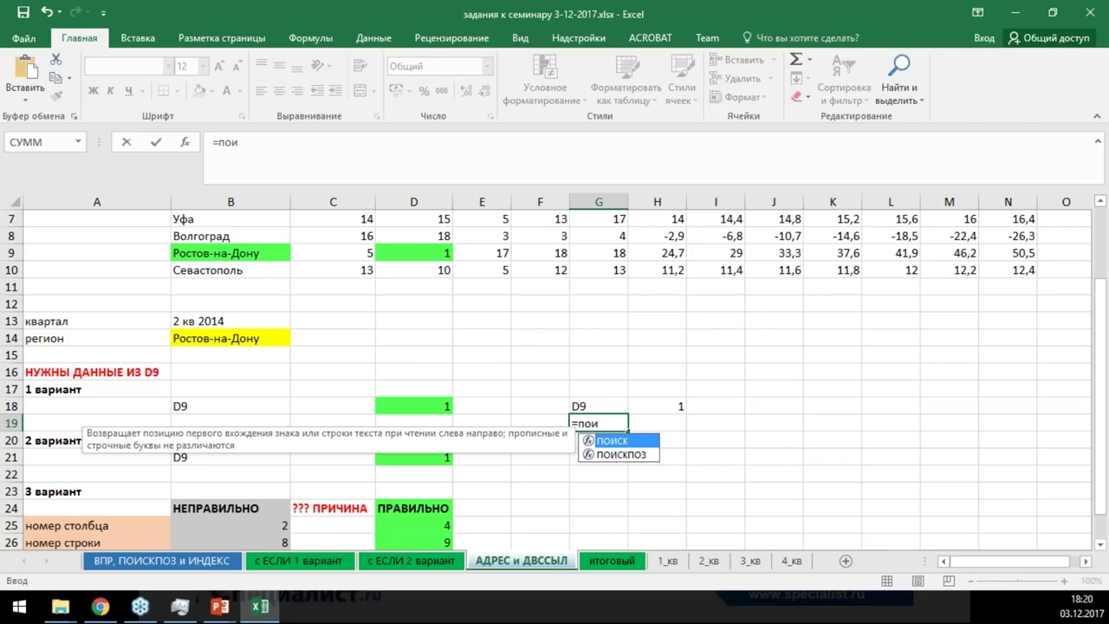
{"action": "key", "text": "Down"}
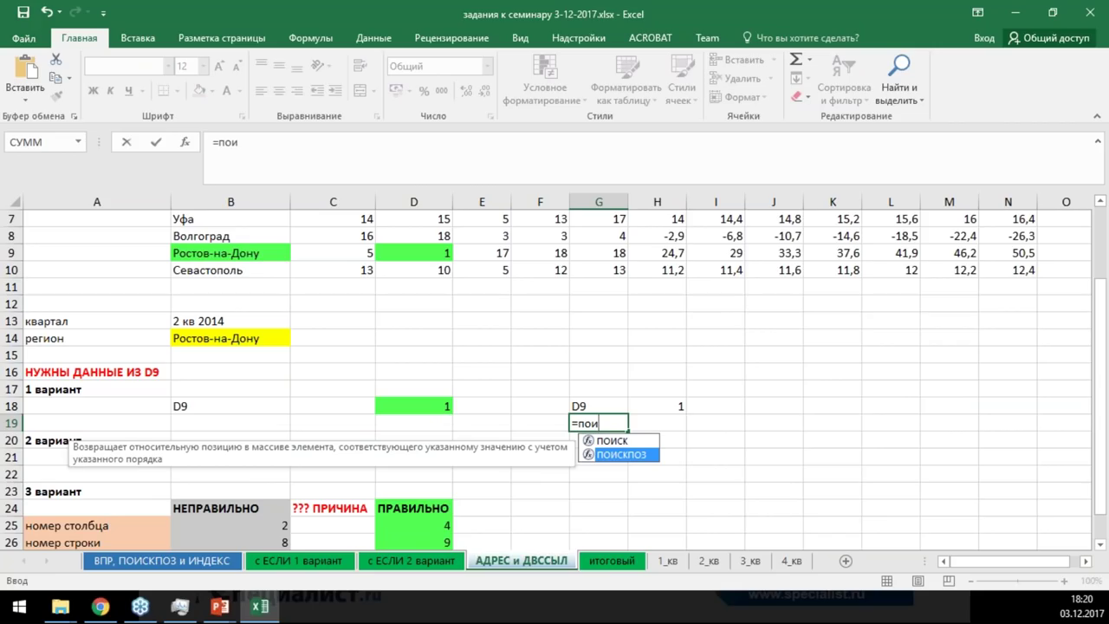
{"action": "key", "text": "Tab"}
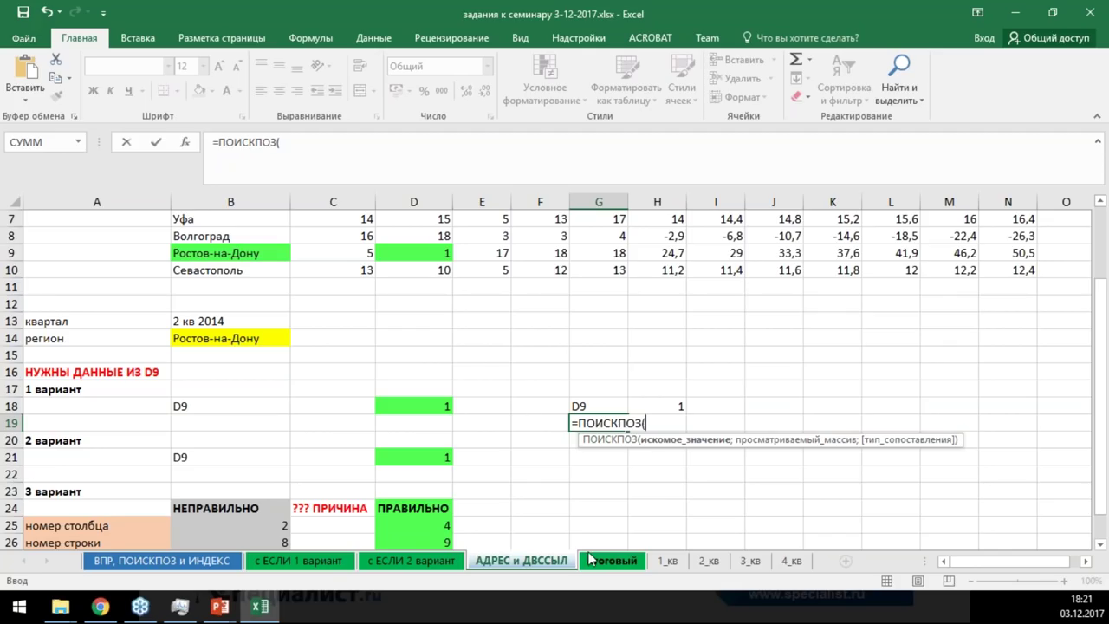
{"action": "left_click", "coordinate": [236, 338]}
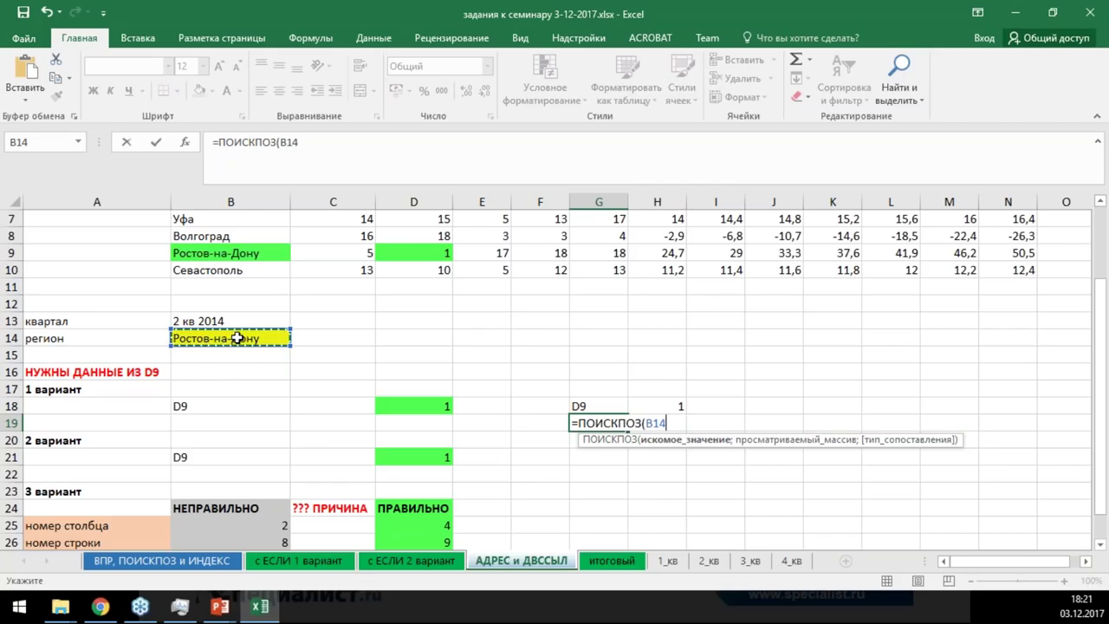
{"action": "type", "text": ";"}
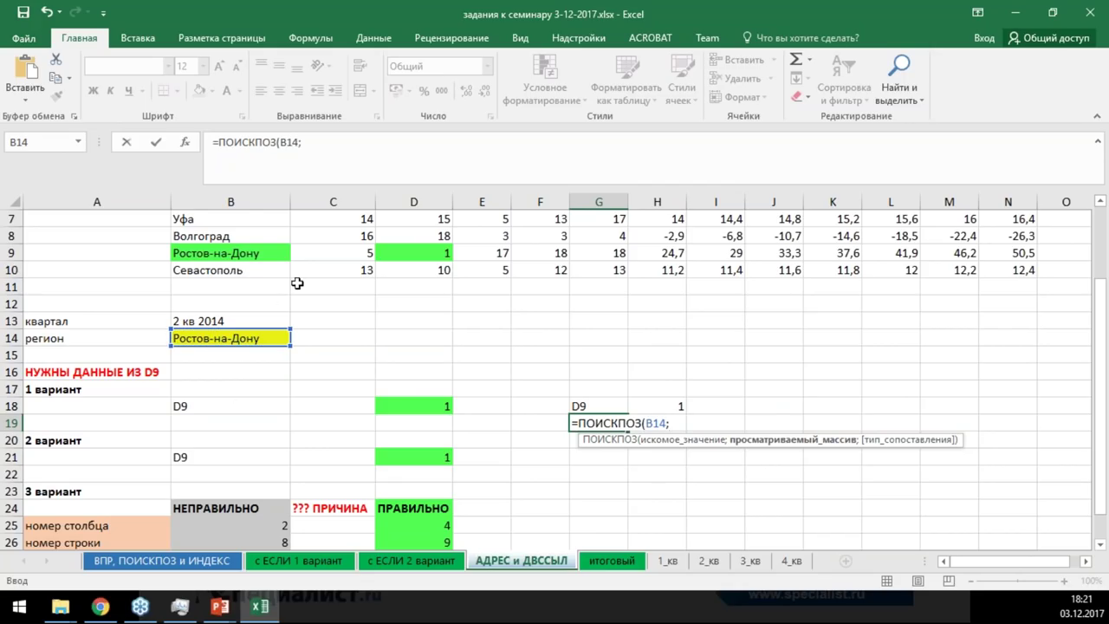
Try the city names in B2:B10, without the header, as the lookup array of the ПОИСКПОЗ formula
{"action": "scroll", "coordinate": [297, 284], "scroll_direction": "up", "scroll_amount": 2}
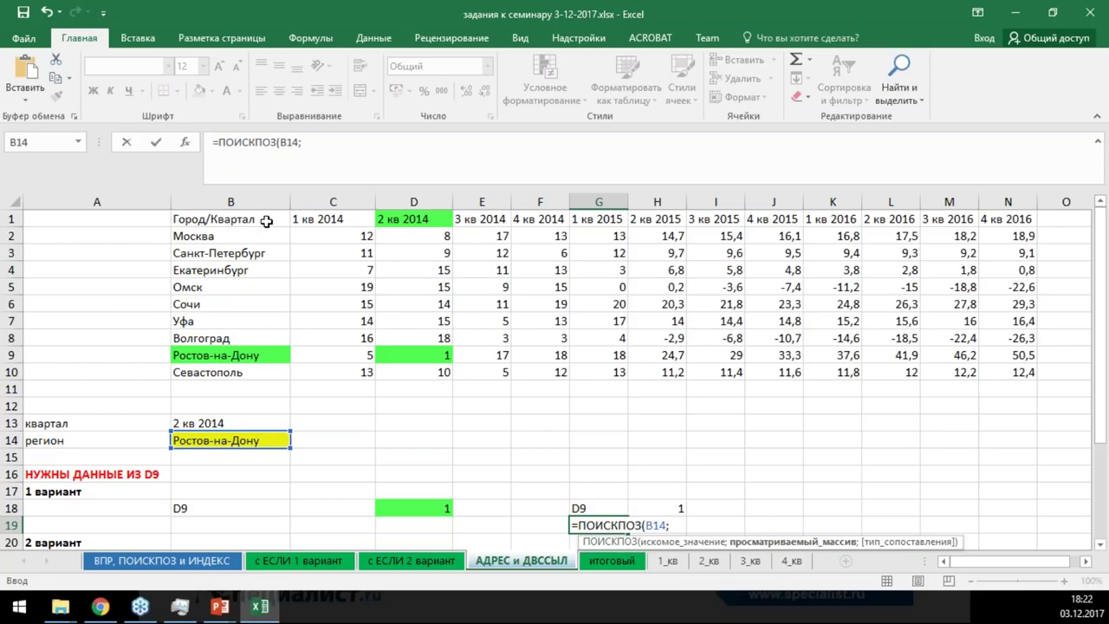
{"action": "left_click_drag", "start_coordinate": [263, 220], "coordinate": [255, 363]}
{"action": "left_click_drag", "start_coordinate": [258, 237], "coordinate": [259, 371]}
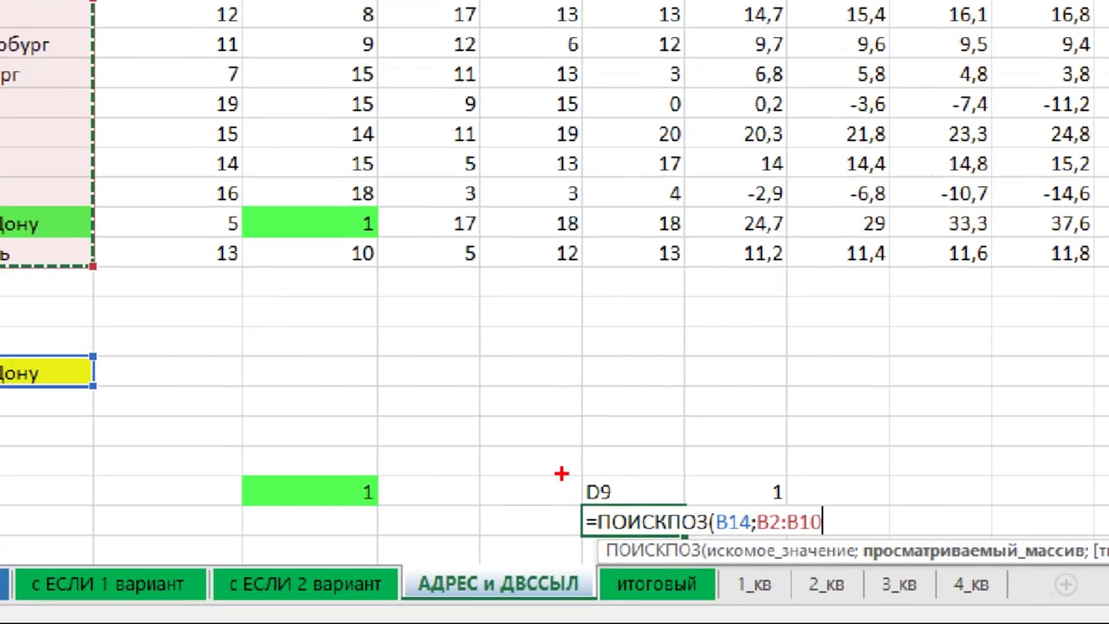
{"action": "mouse_move", "coordinate": [566, 487]}
{"action": "left_mouse_down"}
{"action": "mouse_move", "coordinate": [594, 522]}
{"action": "mouse_move", "coordinate": [641, 507]}
{"action": "left_mouse_up"}
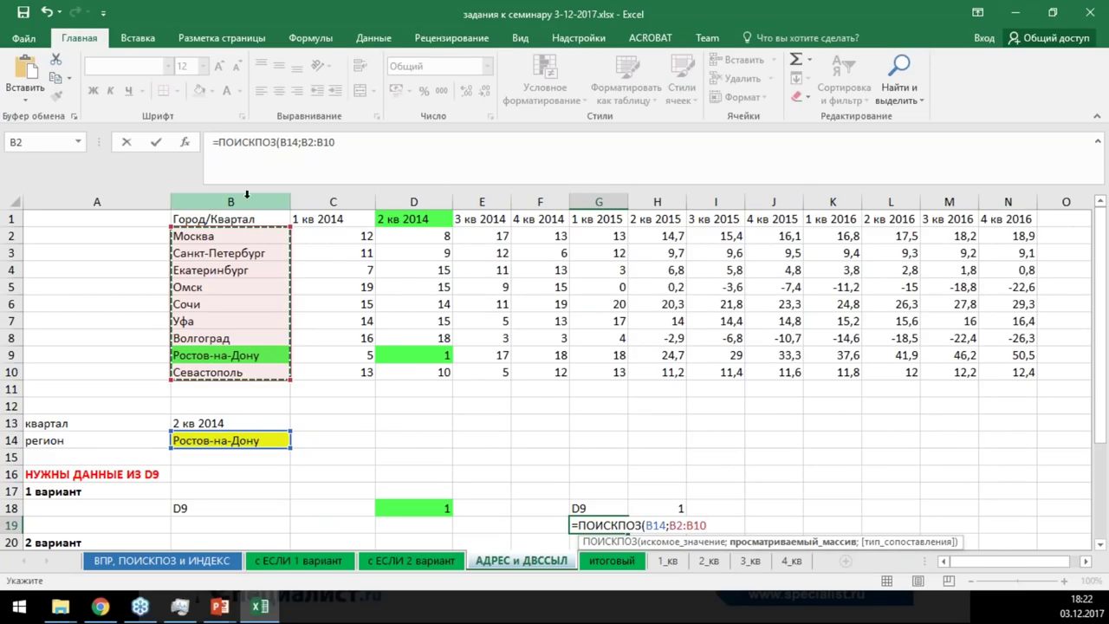
Set the lookup array of the ПОИСКПОЗ formula in G19 to the whole column B:B and proceed to its match type
{"action": "left_click", "coordinate": [255, 198]}
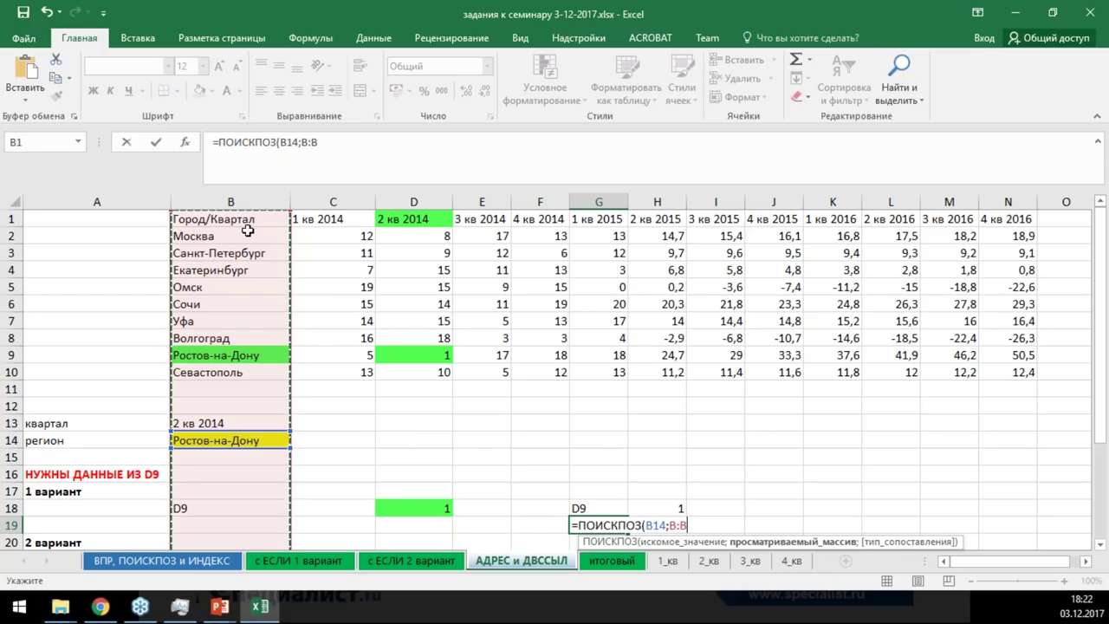
{"action": "left_click_drag", "start_coordinate": [248, 218], "coordinate": [258, 364]}
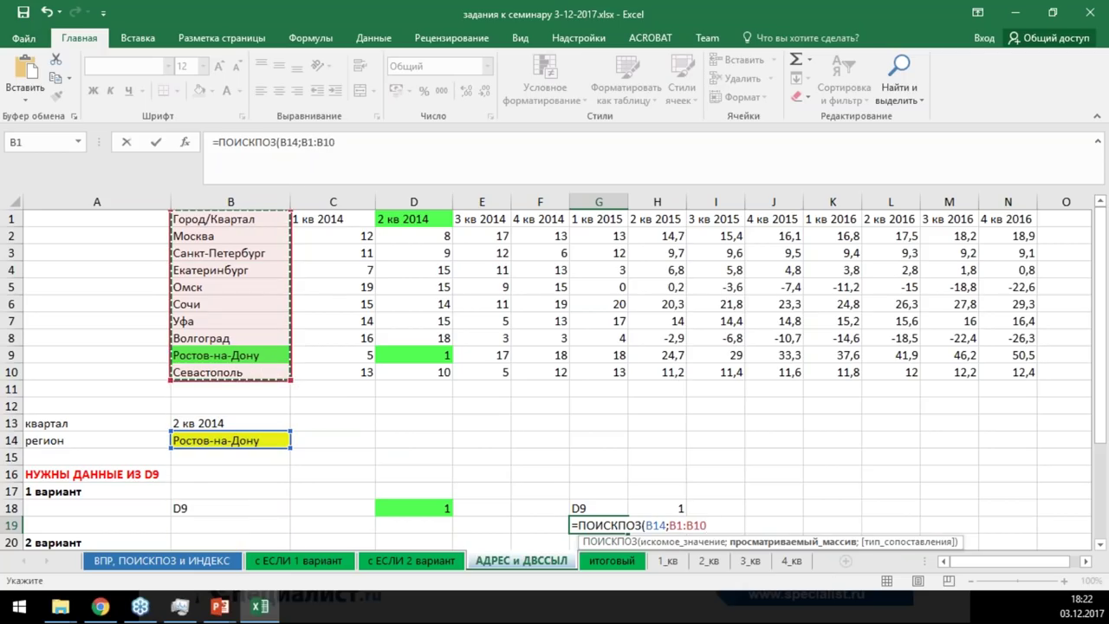
{"action": "left_click", "coordinate": [243, 201]}
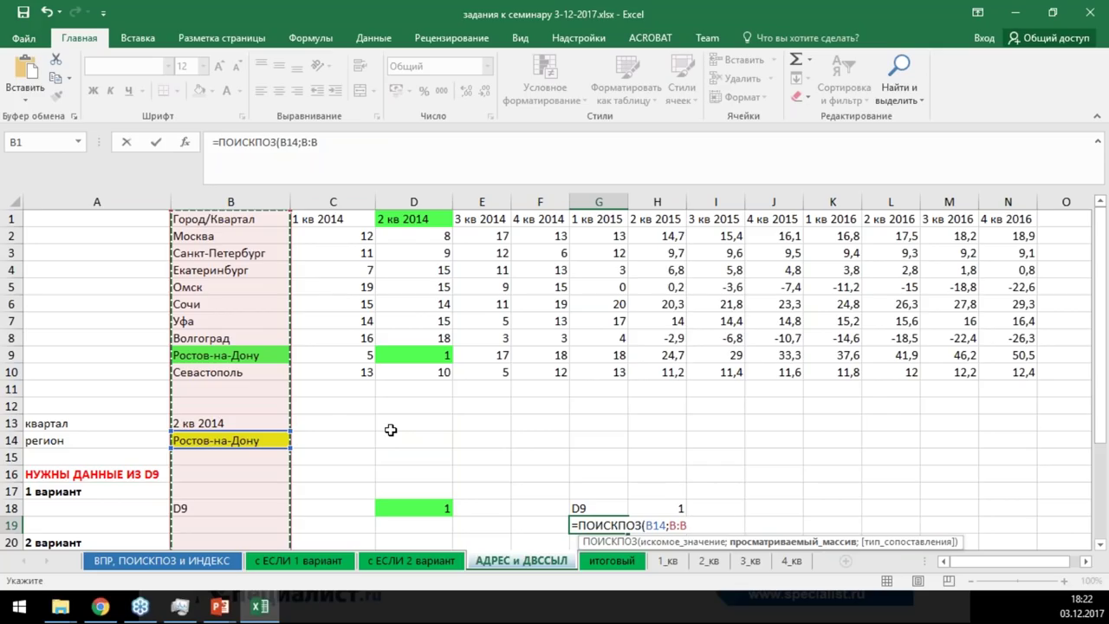
{"action": "type", "text": ";"}
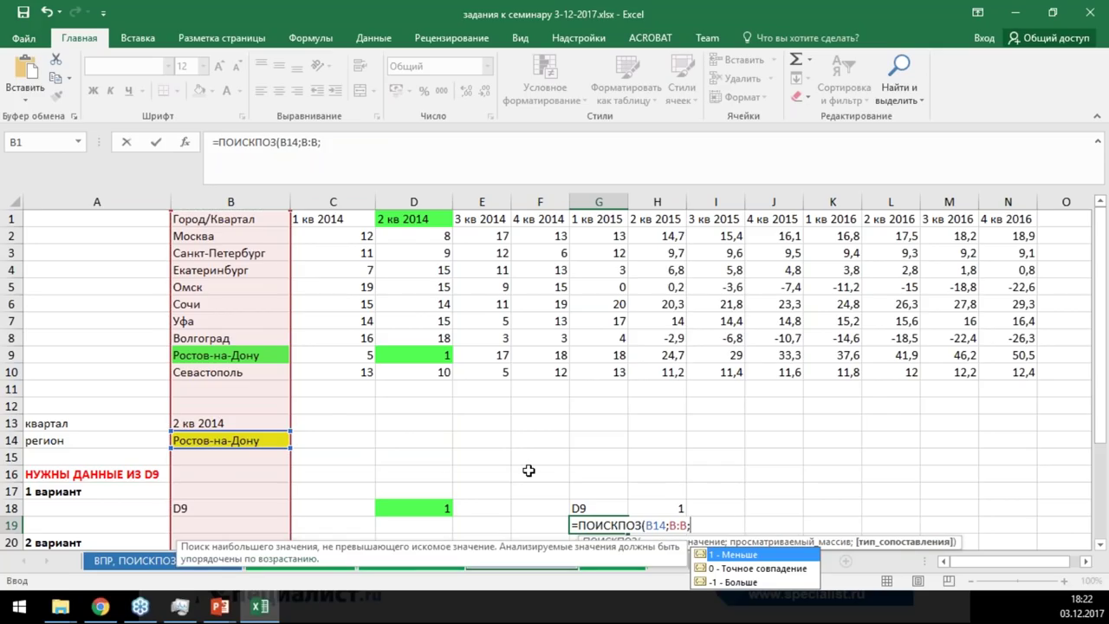
Complete the formula in G19 as =ПОИСКПОЗ(B14;B:B;0), using exact match to find the region's row number
{"action": "type", "text": "0)"}
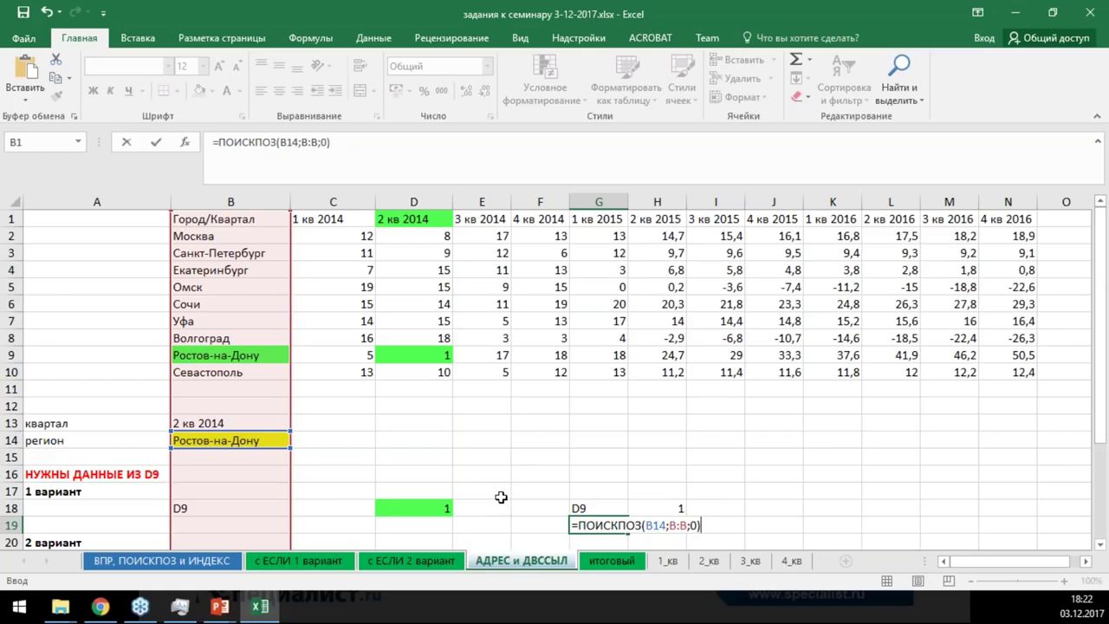
{"action": "scroll", "coordinate": [641, 311], "scroll_direction": "down", "scroll_amount": 4}
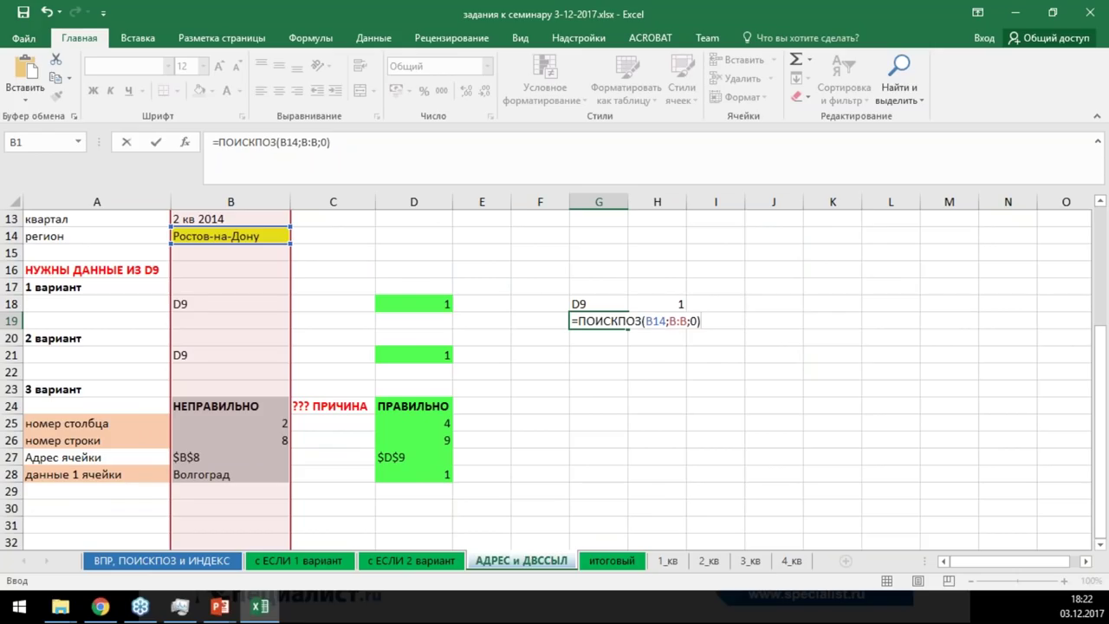
{"action": "key", "text": "ctrl+Return"}
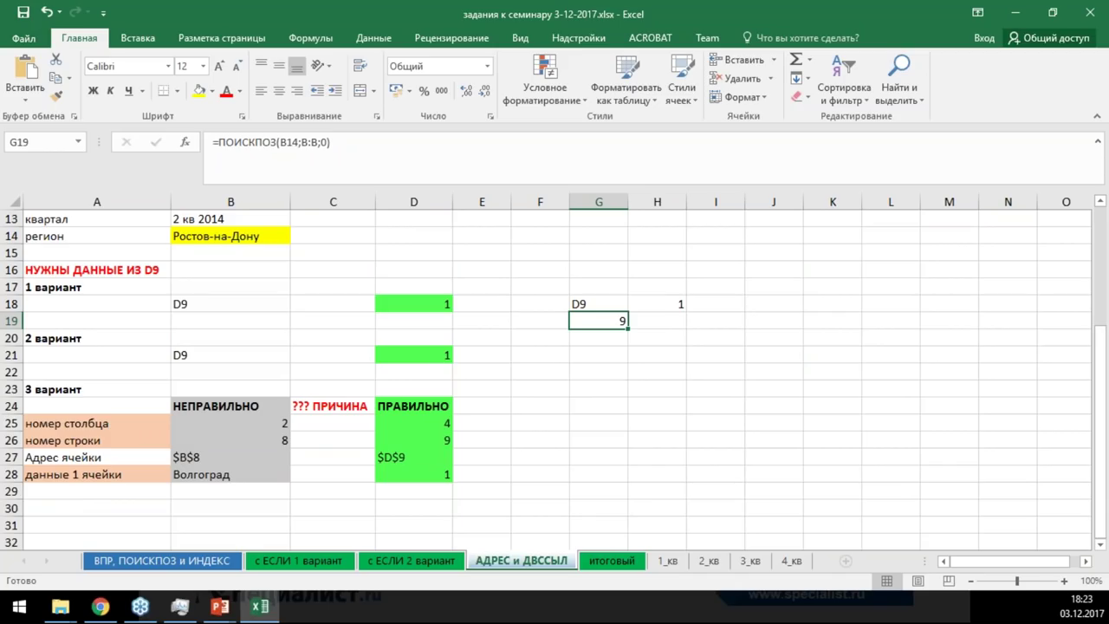
{"action": "key", "text": "alt+Tab"}
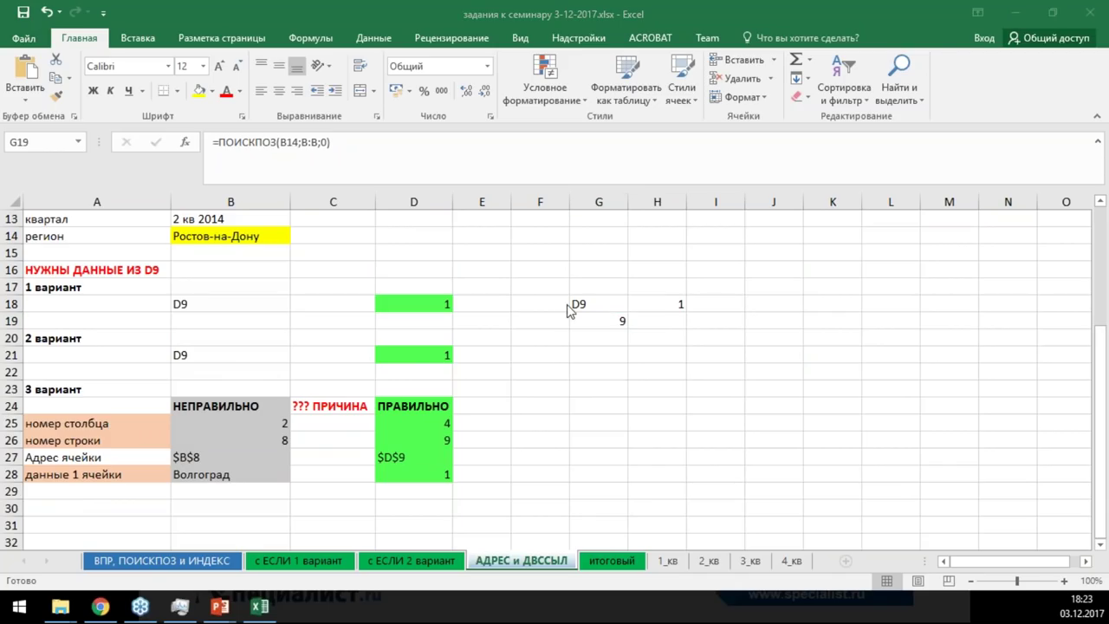
{"action": "key", "text": "alt+Tab"}
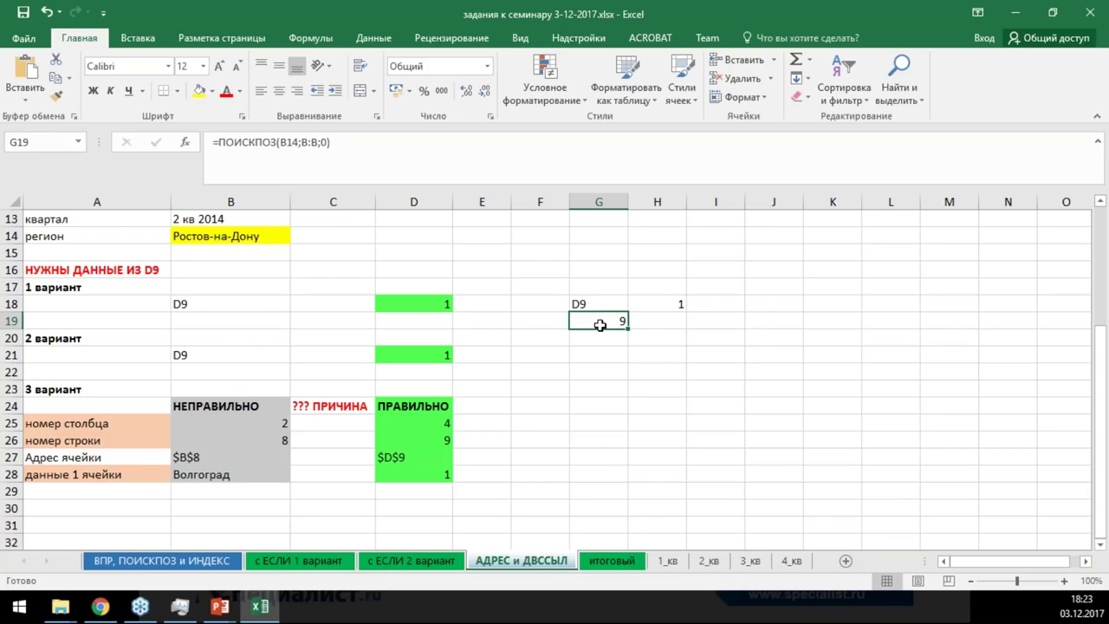
Prefix the MATCH formula in G19 with the column letter so it reads ="D"&ПОИСКПОЗ(B14;B:B;0)
{"action": "left_click", "coordinate": [221, 144]}
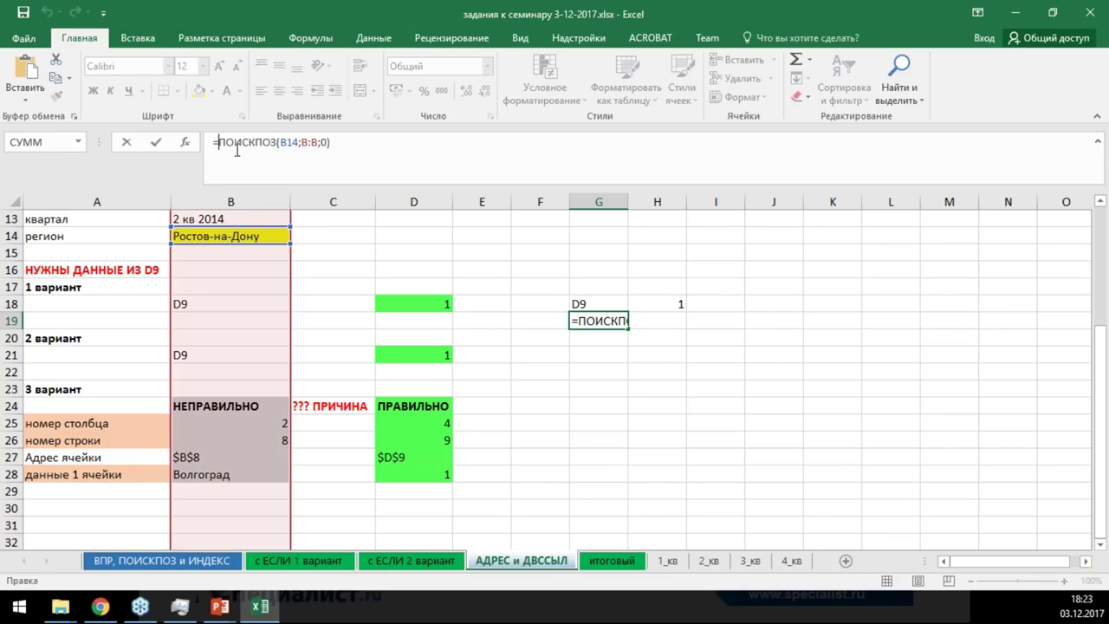
{"action": "type", "text": "Э"}
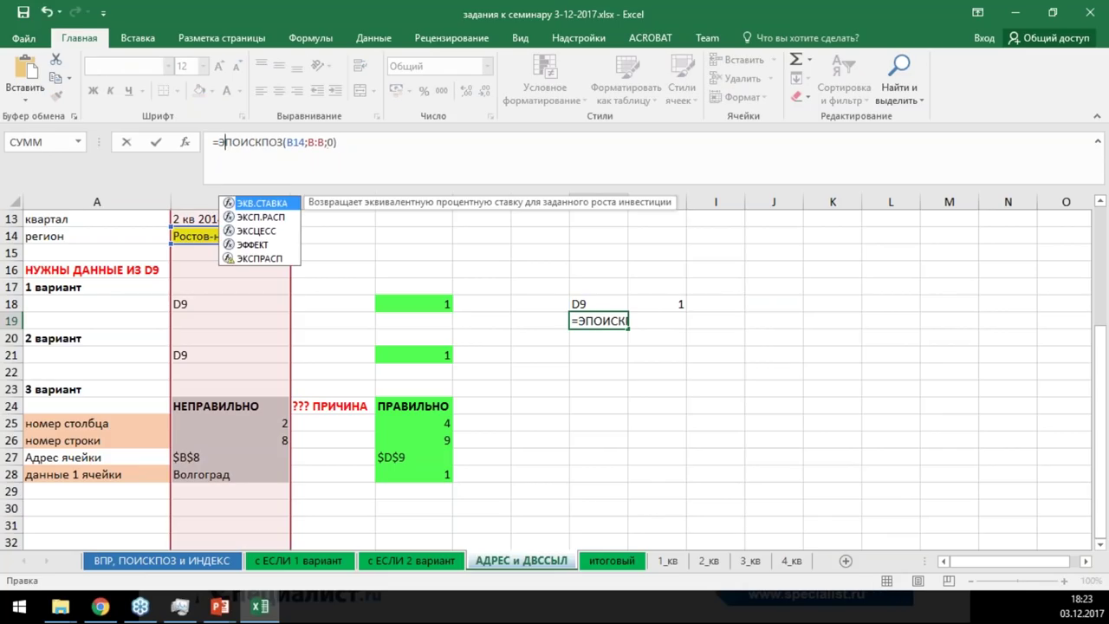
{"action": "key", "text": "Escape"}
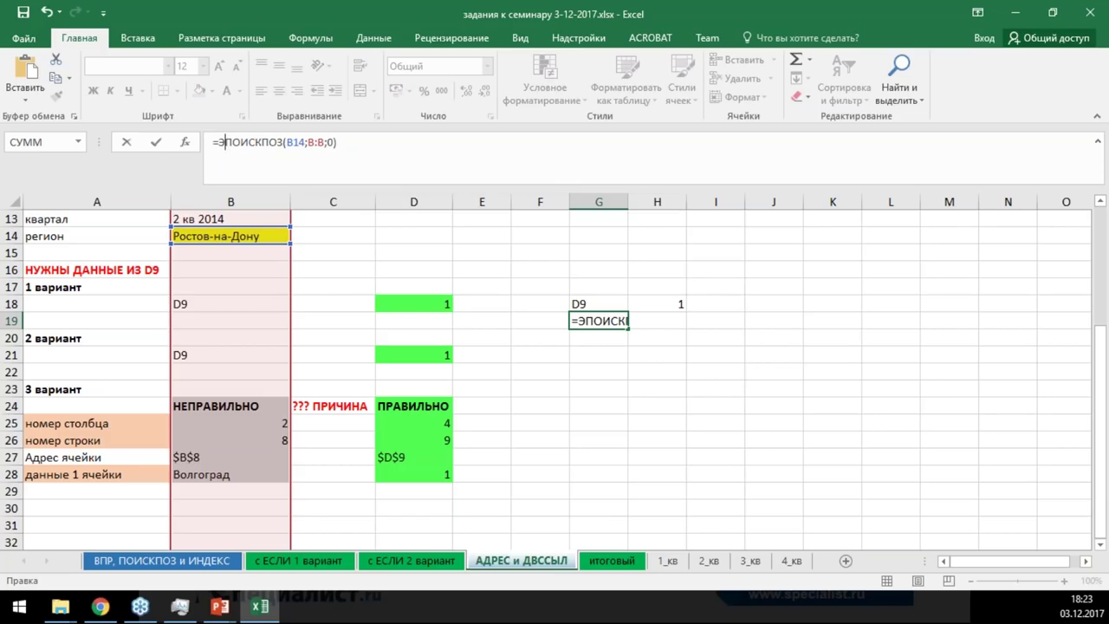
{"action": "key", "text": "BackSpace"}
{"action": "type", "text": "\"D\""}
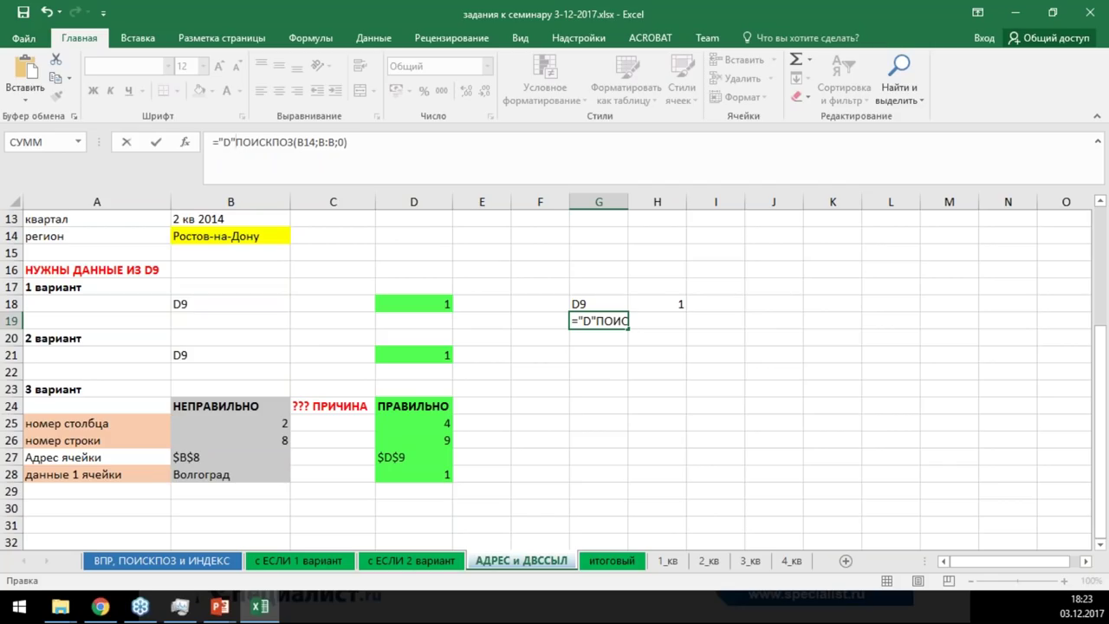
{"action": "type", "text": "&"}
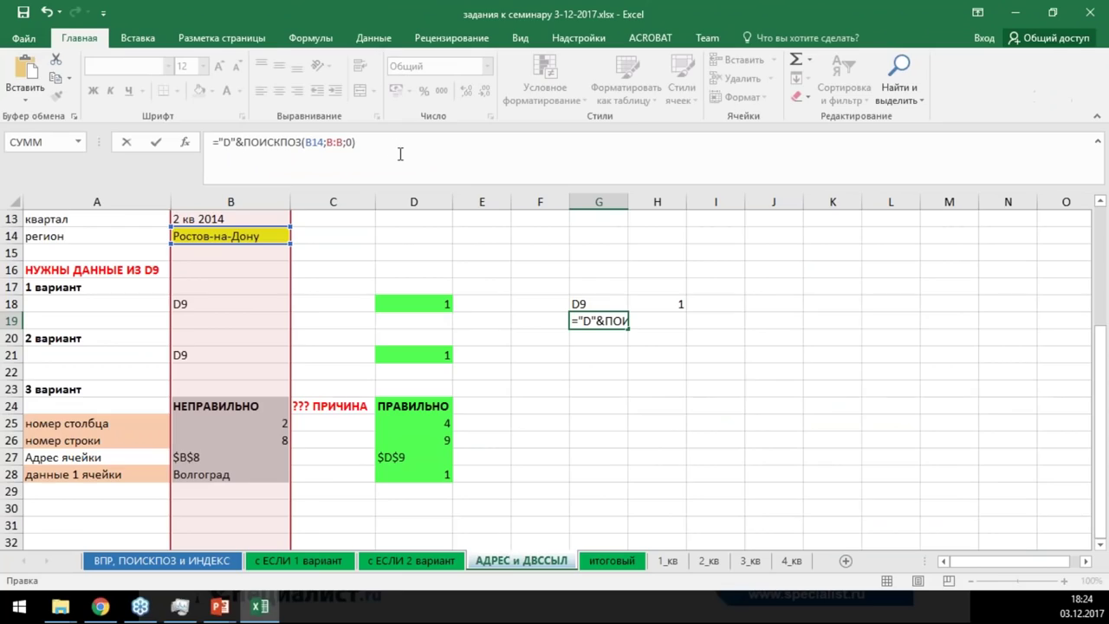
{"action": "key", "text": "Return"}
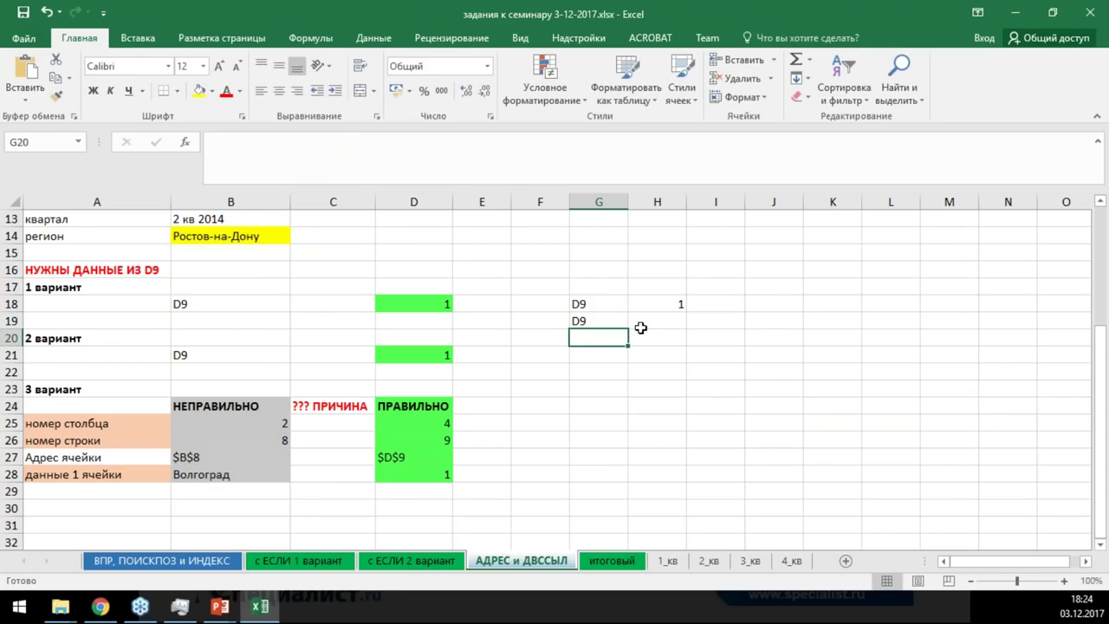
{"action": "left_click", "coordinate": [606, 321]}
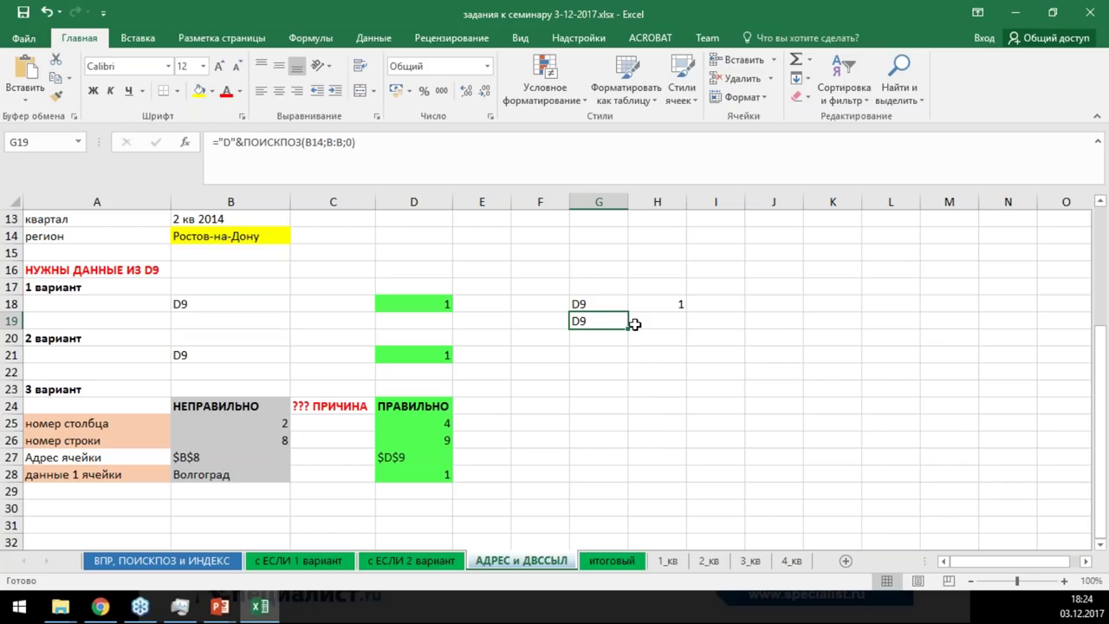
Test the address formula by setting the region in B14 first to Омск and again to Санкт-Петербург
{"action": "left_click", "coordinate": [252, 234]}
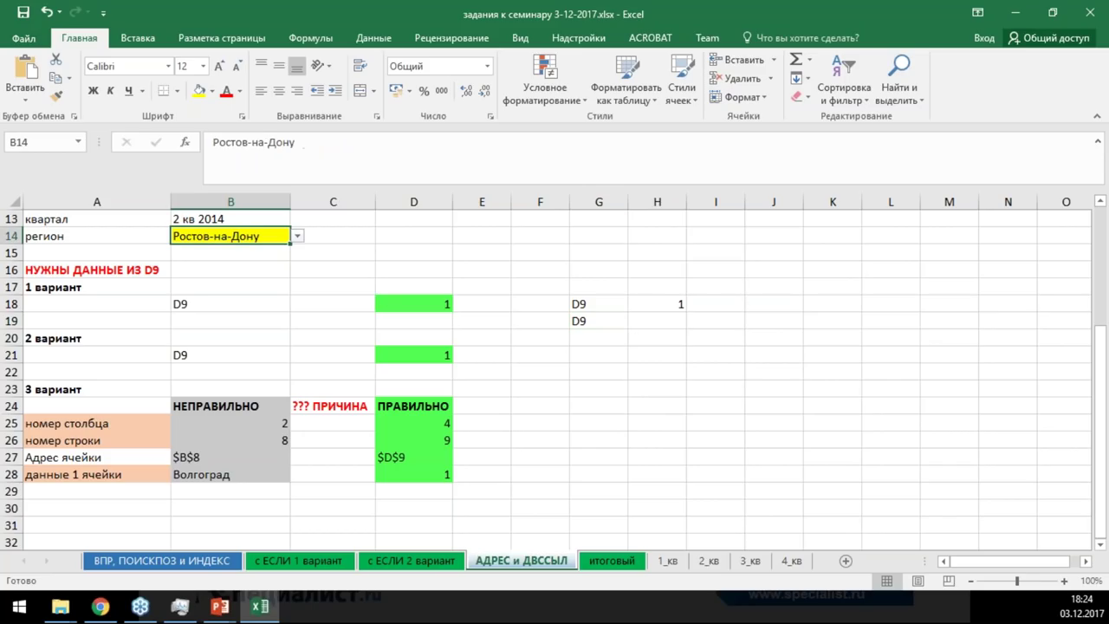
{"action": "left_click", "coordinate": [297, 235]}
{"action": "left_click", "coordinate": [229, 274]}
{"action": "key", "text": "Right"}
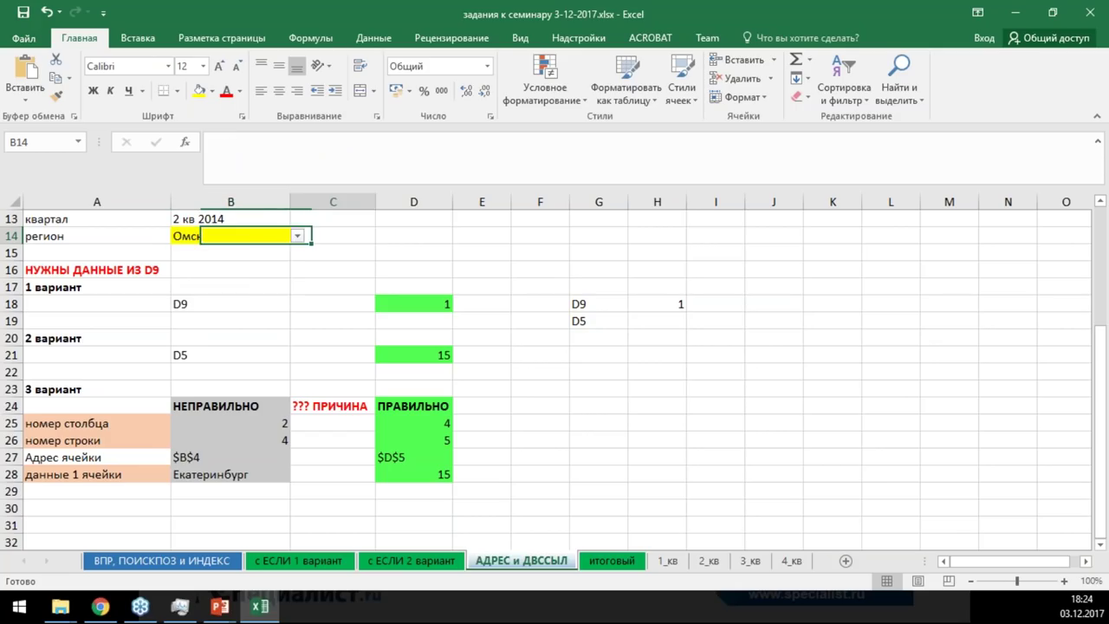
{"action": "left_click", "coordinate": [259, 238]}
{"action": "left_click", "coordinate": [297, 236]}
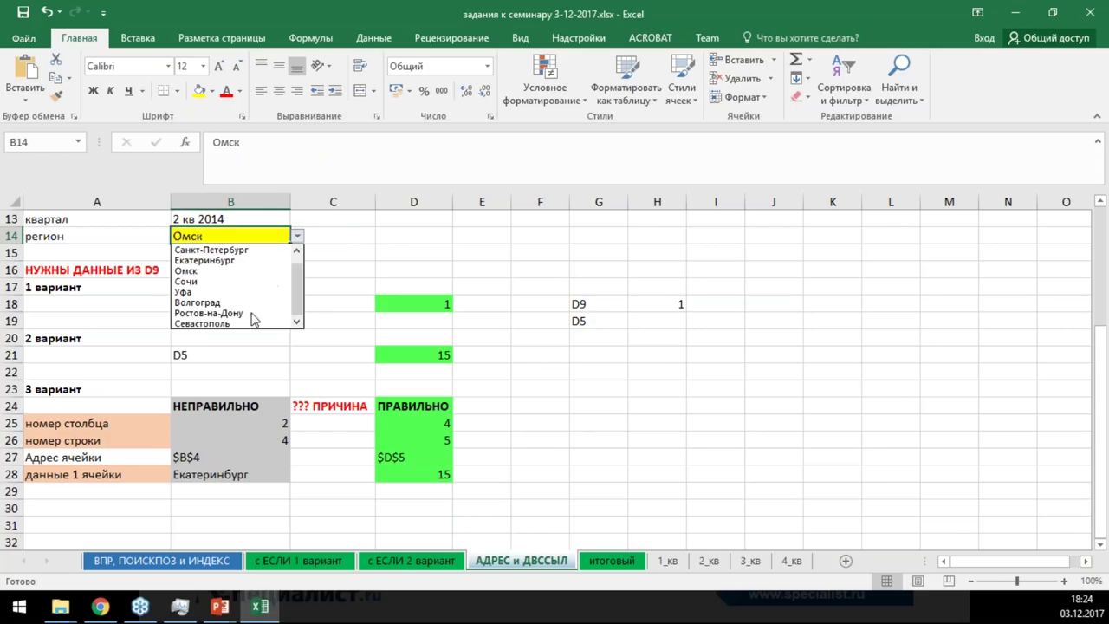
{"action": "left_click", "coordinate": [217, 249]}
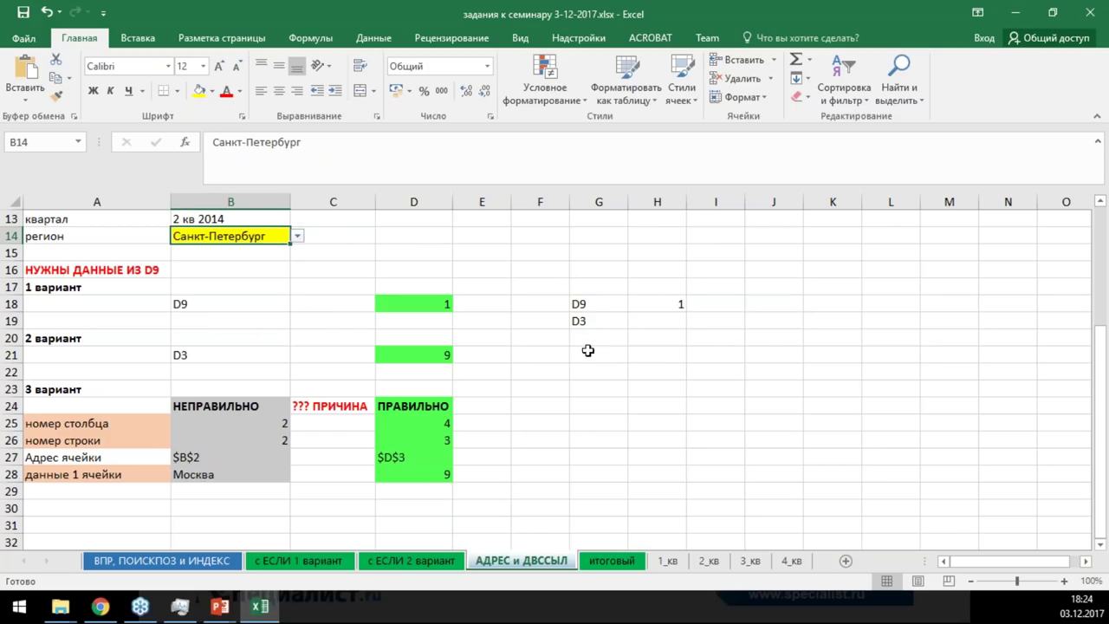
{"action": "left_click", "coordinate": [297, 236]}
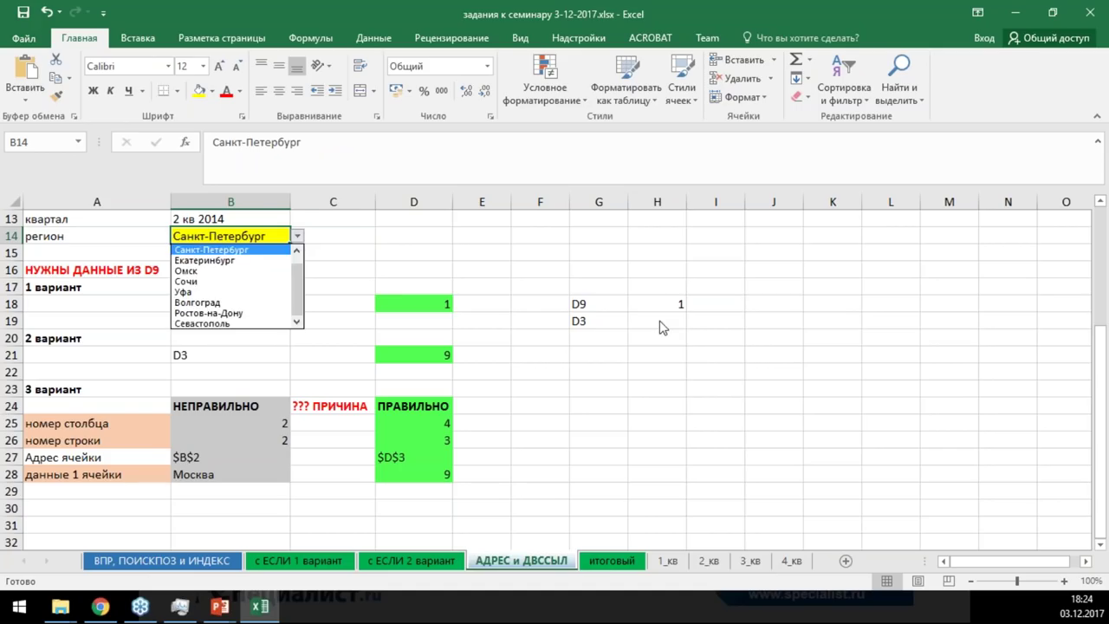
Enter =ДВССЫЛ(G19) in H19 to return the value at the address built in G19, and review both formulas
{"action": "left_click", "coordinate": [662, 322]}
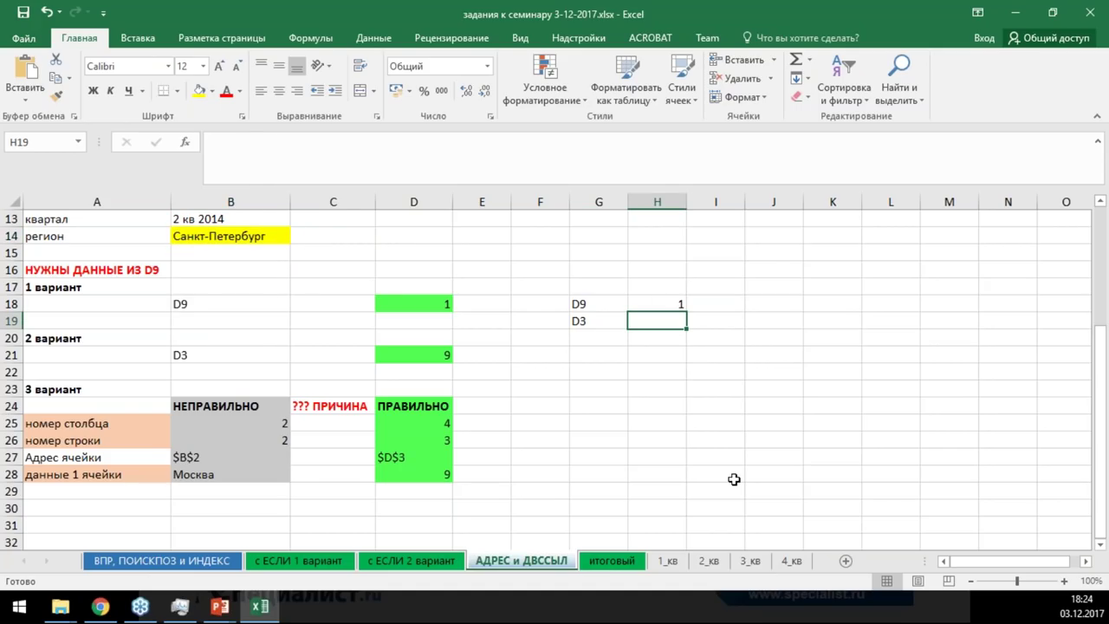
{"action": "key", "text": "F2"}
{"action": "type", "text": "="}
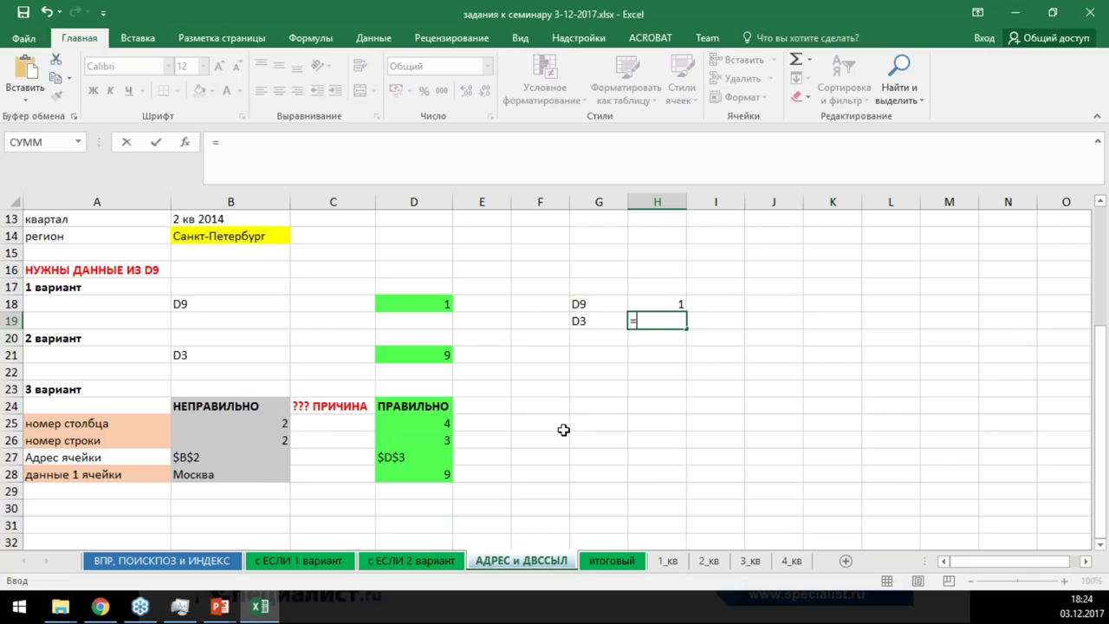
{"action": "type", "text": "дв"}
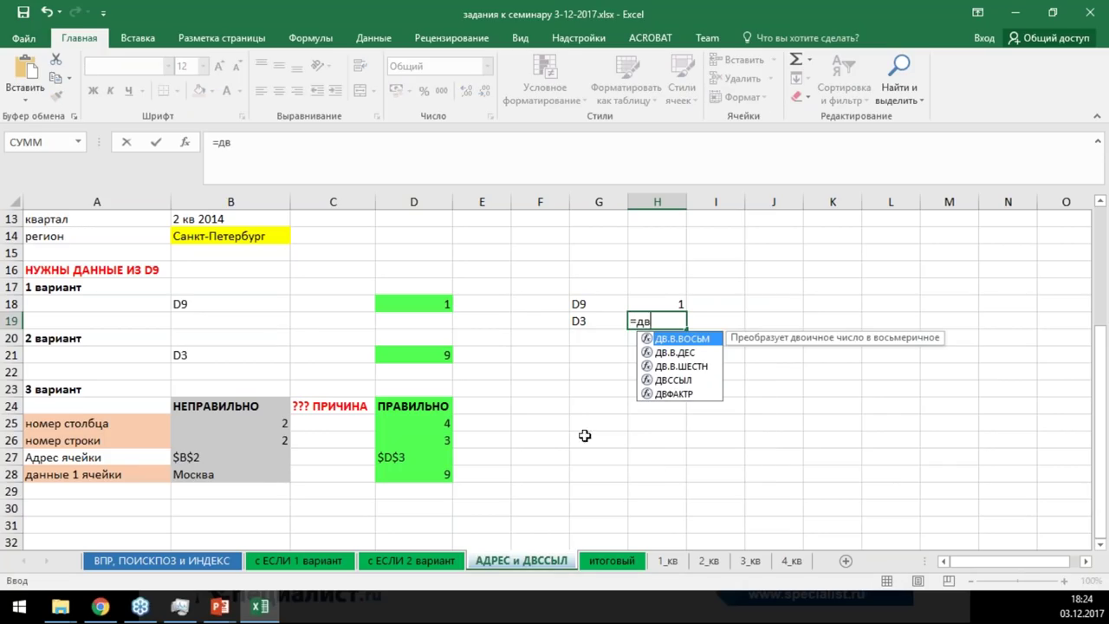
{"action": "left_click", "coordinate": [662, 380]}
{"action": "double_click", "coordinate": [663, 380]}
{"action": "left_click", "coordinate": [594, 322]}
{"action": "key", "text": "Return"}
{"action": "key", "text": "Up"}
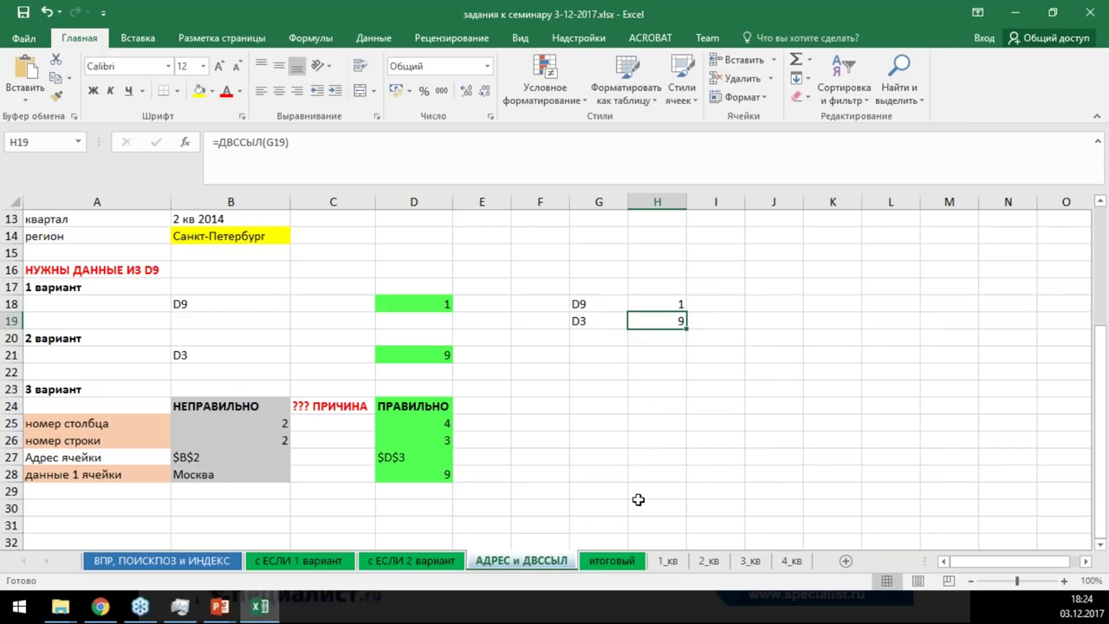
{"action": "left_click", "coordinate": [589, 320]}
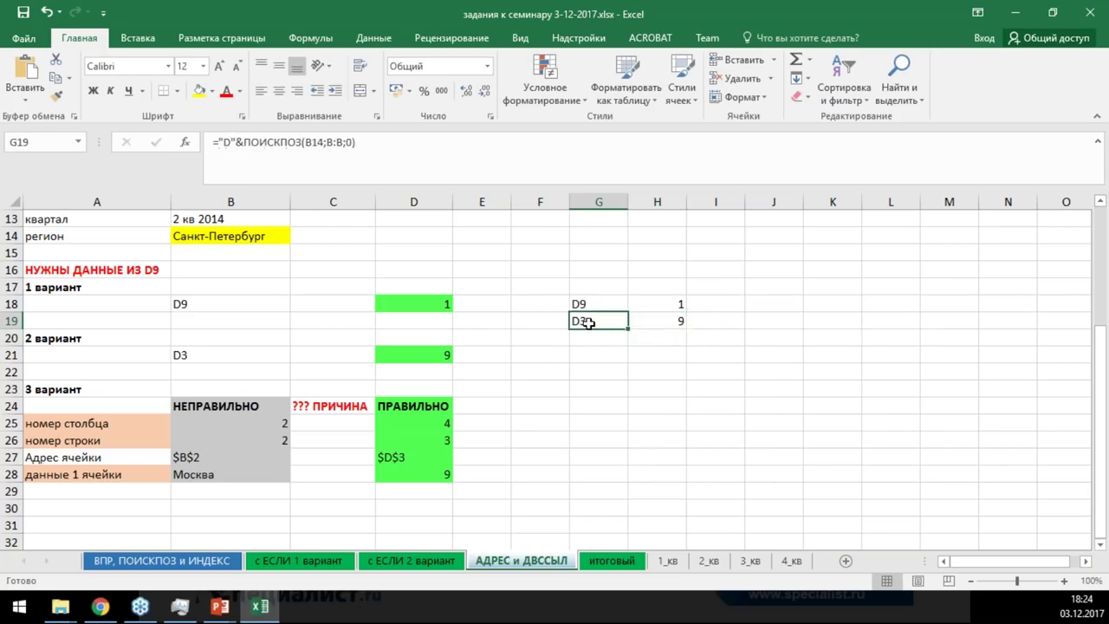
{"action": "left_click", "coordinate": [643, 317]}
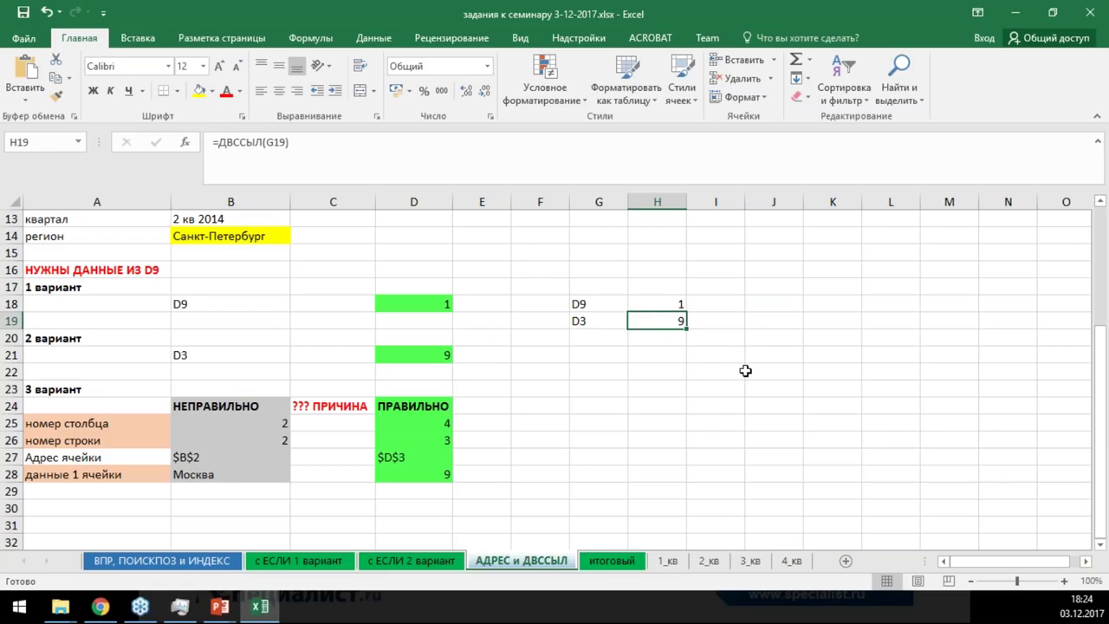
Copy the text of the G19 formula ="D"&ПОИСКПОЗ(B14;B:B;0) into cell G21 with its references unchanged
{"action": "left_click", "coordinate": [588, 321]}
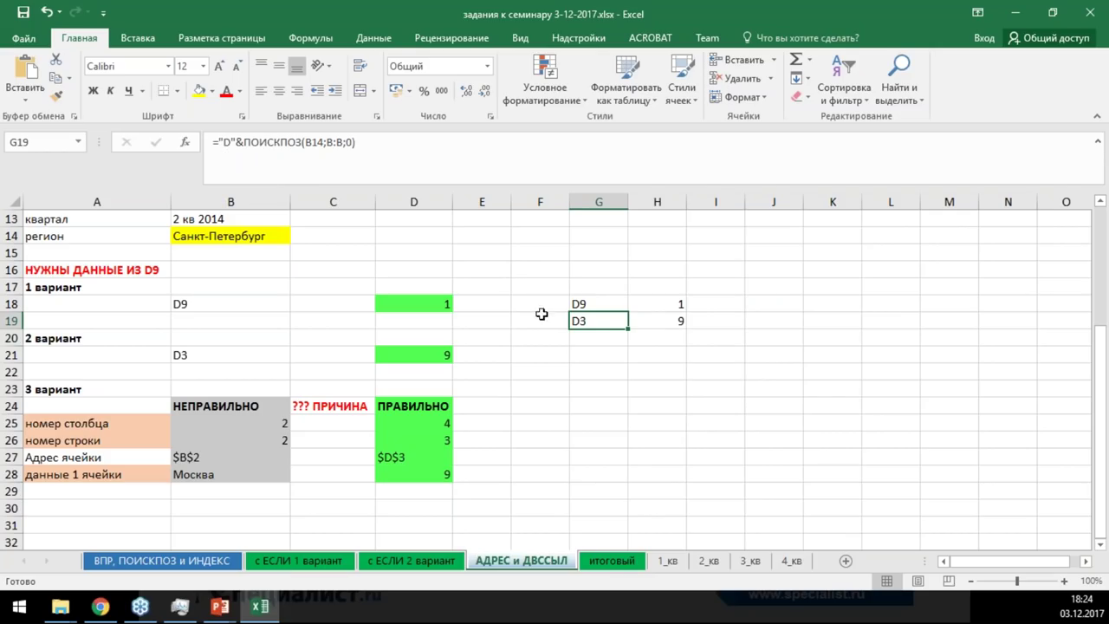
{"action": "left_click_drag", "start_coordinate": [386, 160], "coordinate": [104, 154]}
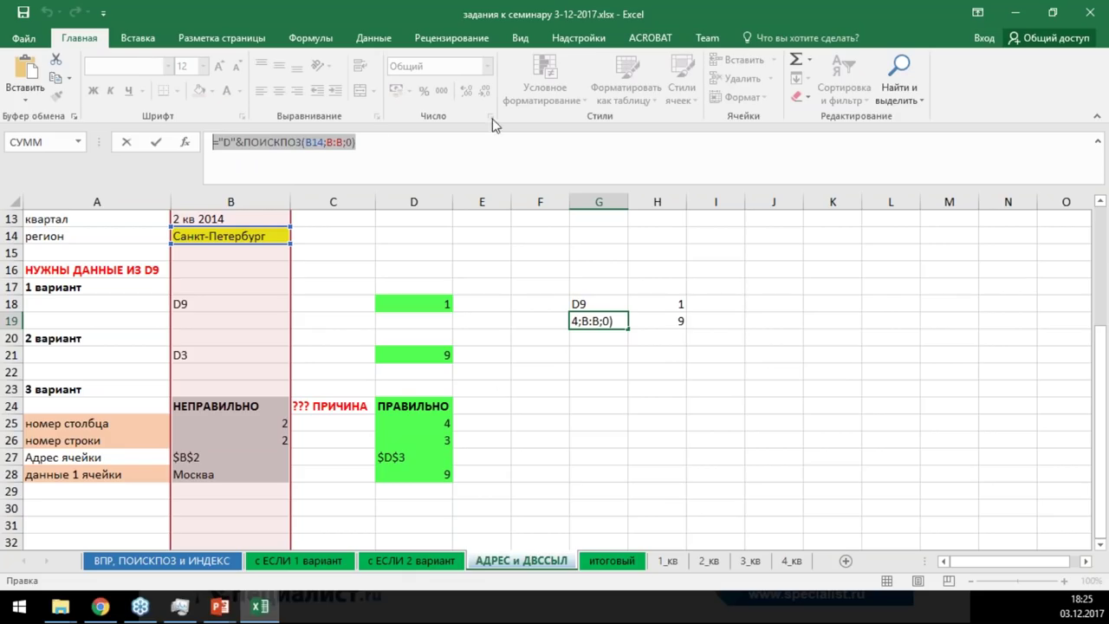
{"action": "key", "text": "ctrl+Return"}
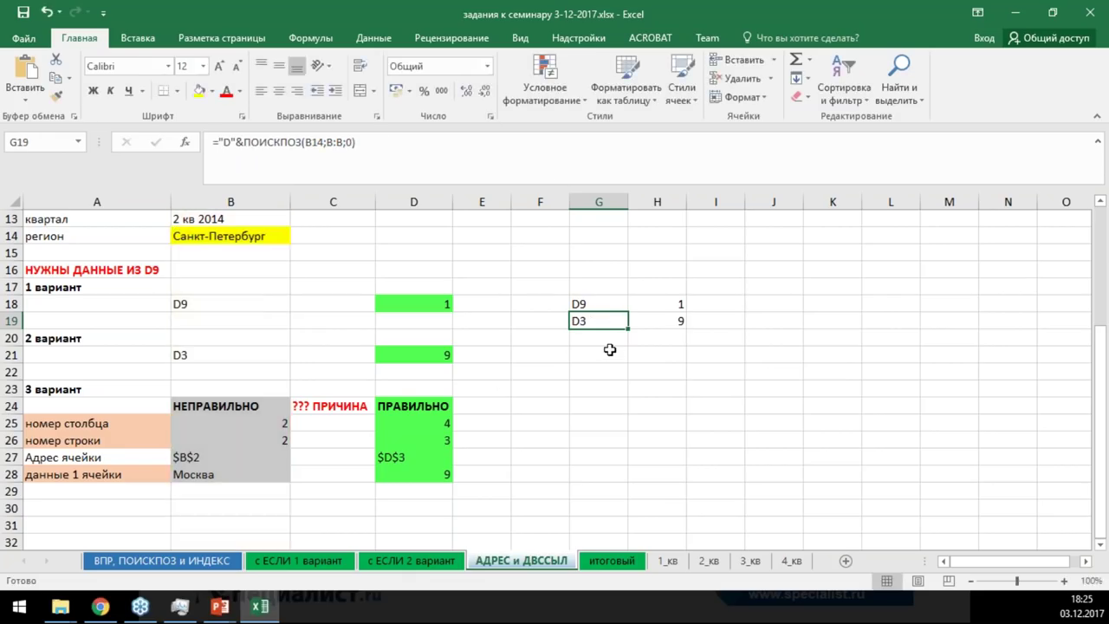
{"action": "left_click", "coordinate": [601, 353]}
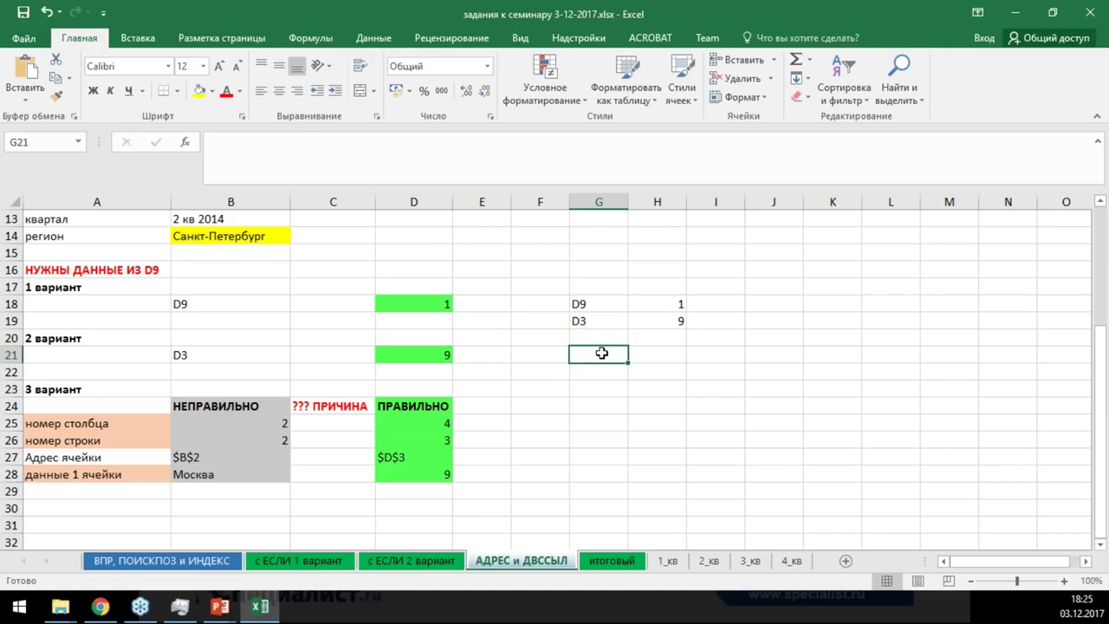
{"action": "key", "text": "ctrl+v"}
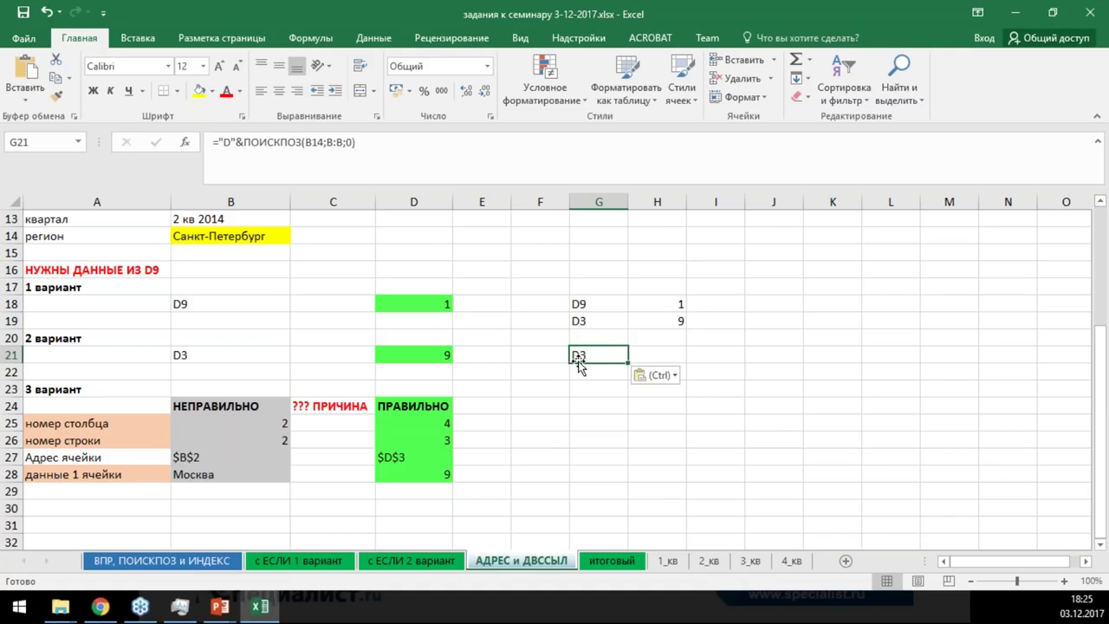
{"action": "left_click", "coordinate": [575, 321]}
{"action": "left_click", "coordinate": [593, 355]}
{"action": "double_click", "coordinate": [574, 355]}
{"action": "key", "text": "Escape"}
{"action": "scroll", "coordinate": [329, 260], "scroll_direction": "up", "scroll_amount": 4}
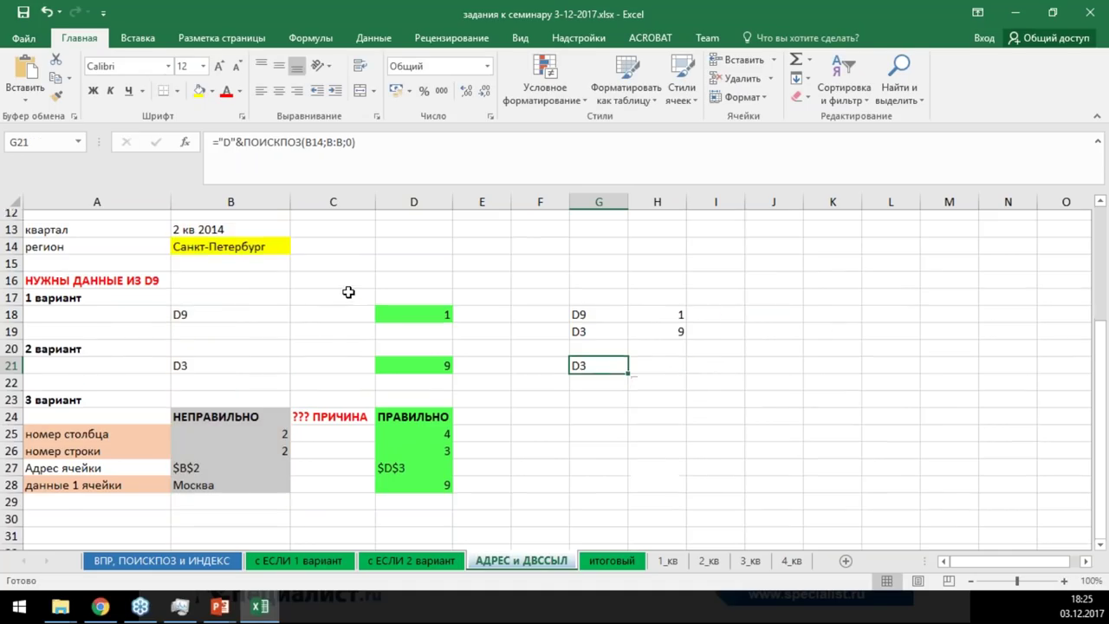
Set the region in B14 to Ростов-на-Дону and check the address formula in G21
{"action": "left_click", "coordinate": [265, 439]}
{"action": "scroll", "coordinate": [277, 442], "scroll_direction": "down", "scroll_amount": 2}
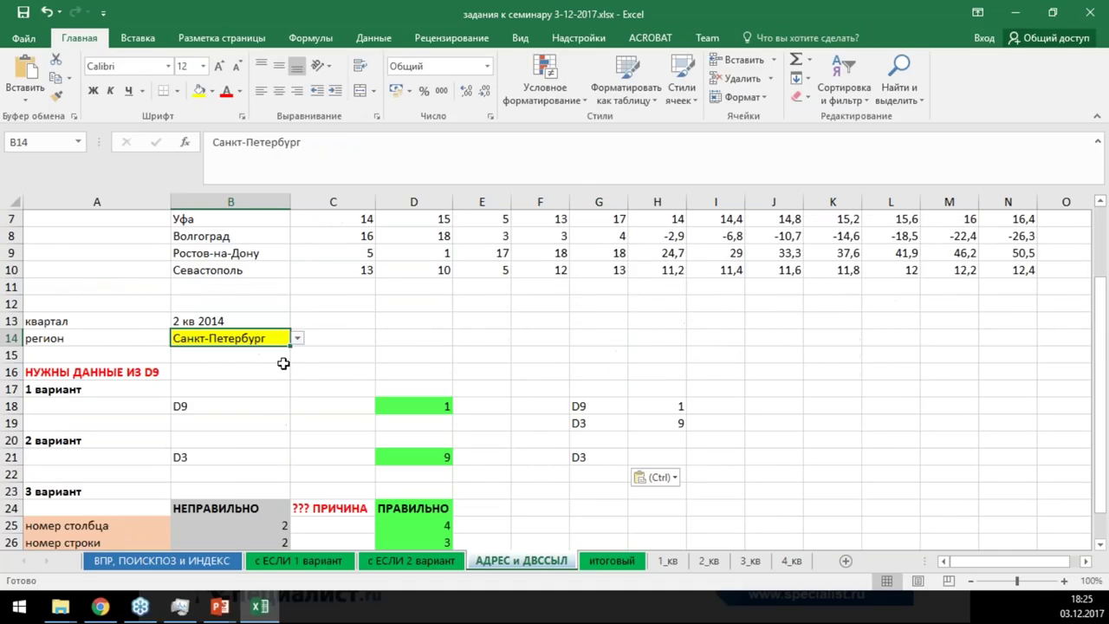
{"action": "left_click", "coordinate": [297, 338]}
{"action": "left_click", "coordinate": [259, 415]}
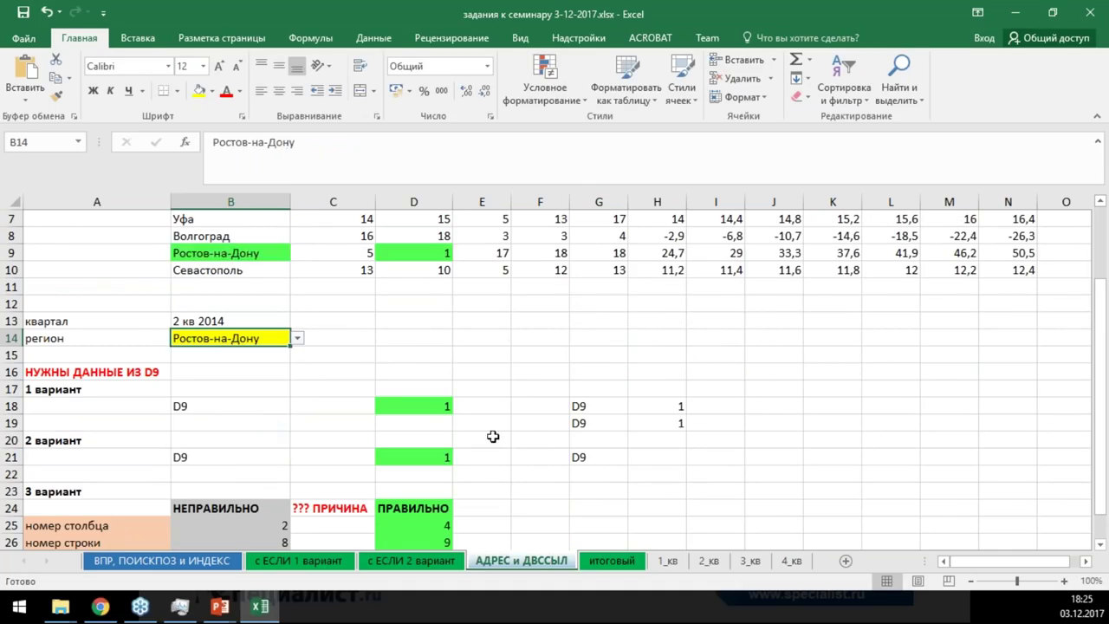
{"action": "left_click", "coordinate": [588, 459]}
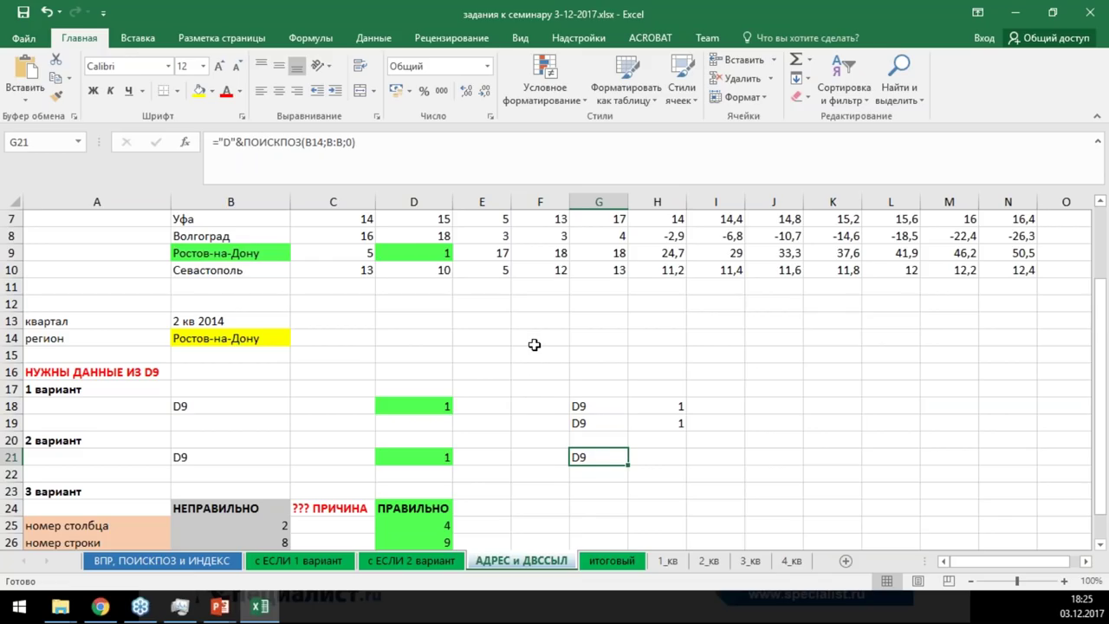
Review the quarterly table and start a formula with the АДРЕС function in cell F23
{"action": "scroll", "coordinate": [534, 345], "scroll_direction": "up", "scroll_amount": 2}
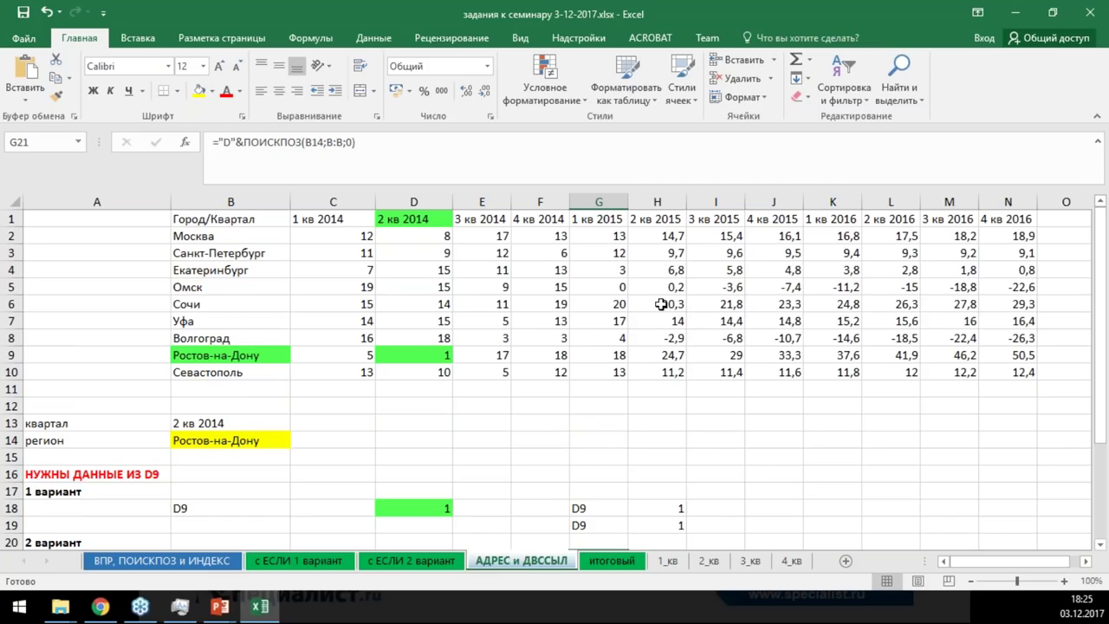
{"action": "scroll", "coordinate": [660, 304], "scroll_direction": "down", "scroll_amount": 1}
{"action": "scroll", "coordinate": [660, 304], "scroll_direction": "up", "scroll_amount": 1}
{"action": "scroll", "coordinate": [612, 408], "scroll_direction": "down", "scroll_amount": 3}
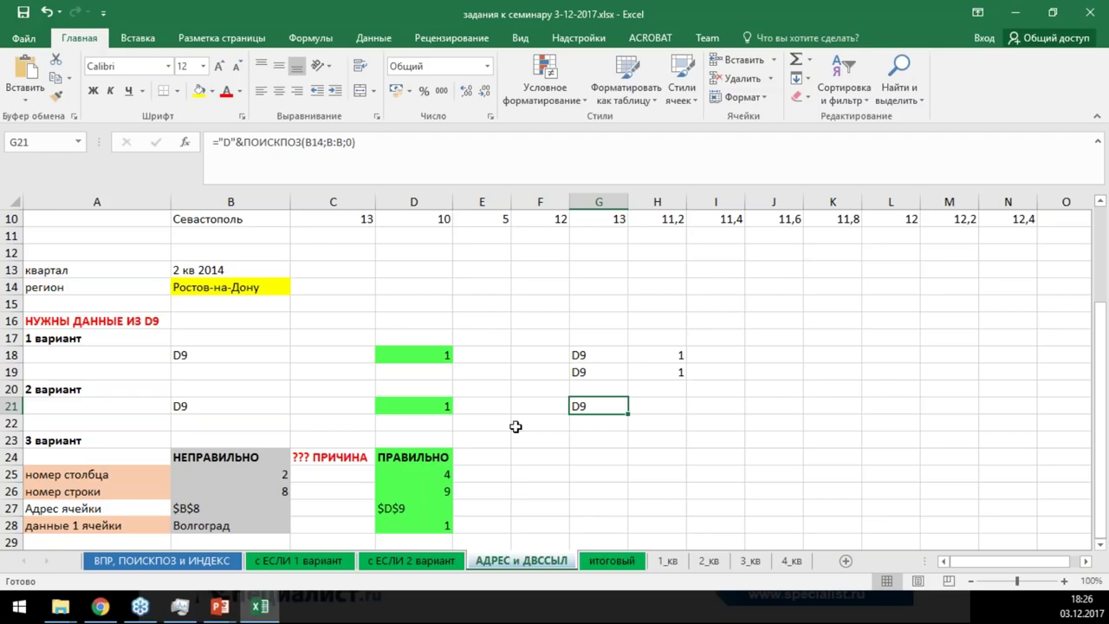
{"action": "left_click", "coordinate": [558, 441]}
{"action": "type", "text": "="}
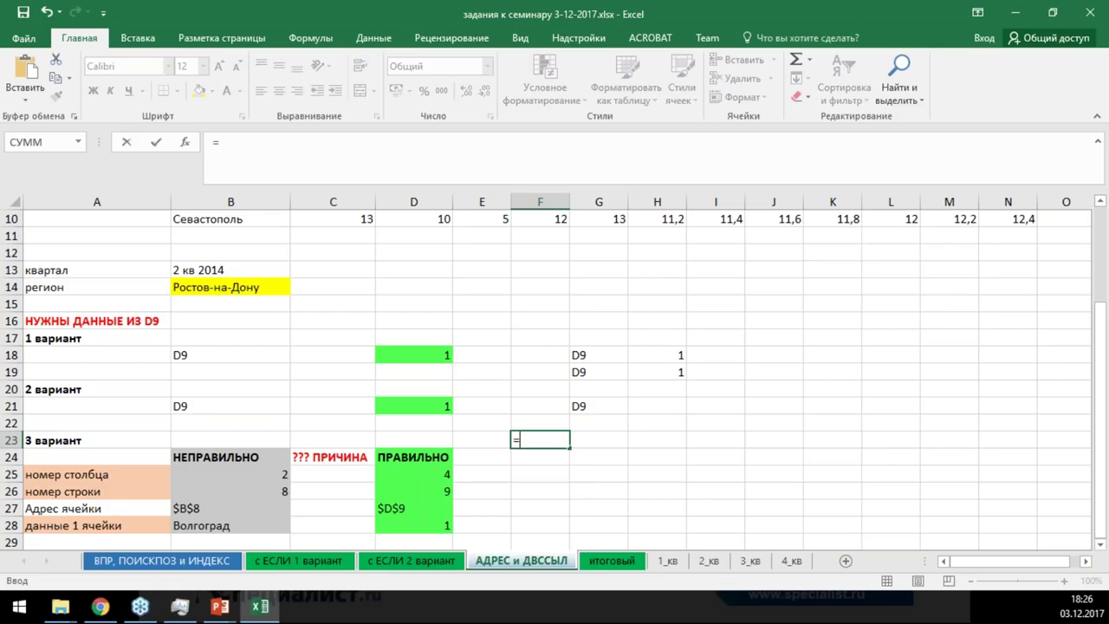
{"action": "type", "text": "aд"}
{"action": "key", "text": "Tab"}
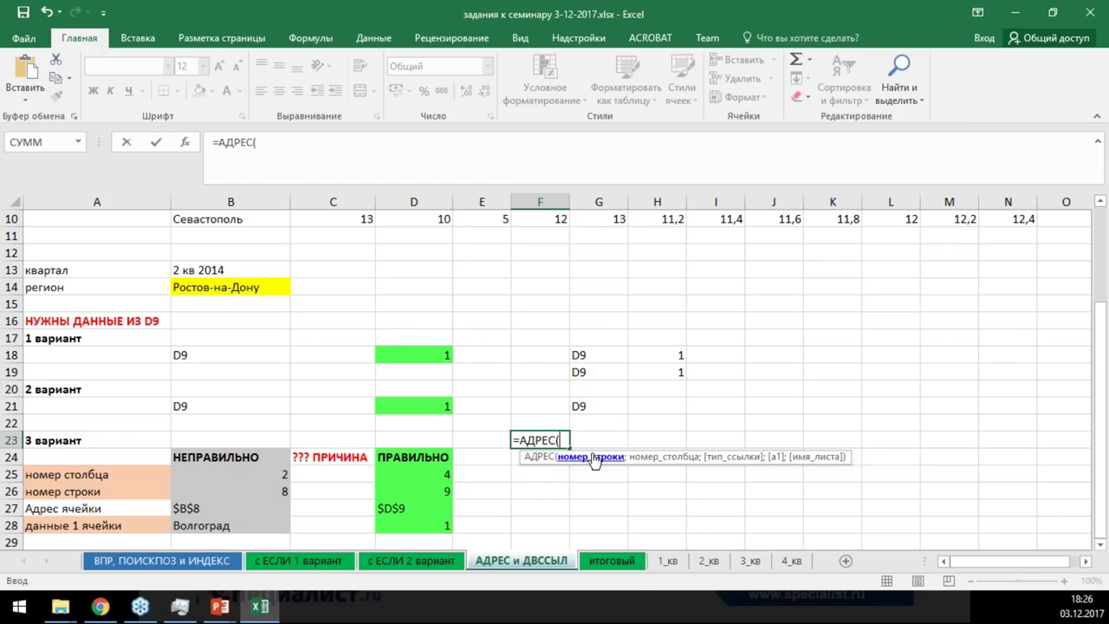
{"action": "scroll", "coordinate": [522, 260], "scroll_direction": "down", "scroll_amount": 3}
{"action": "scroll", "coordinate": [581, 344], "scroll_direction": "up", "scroll_amount": 1}
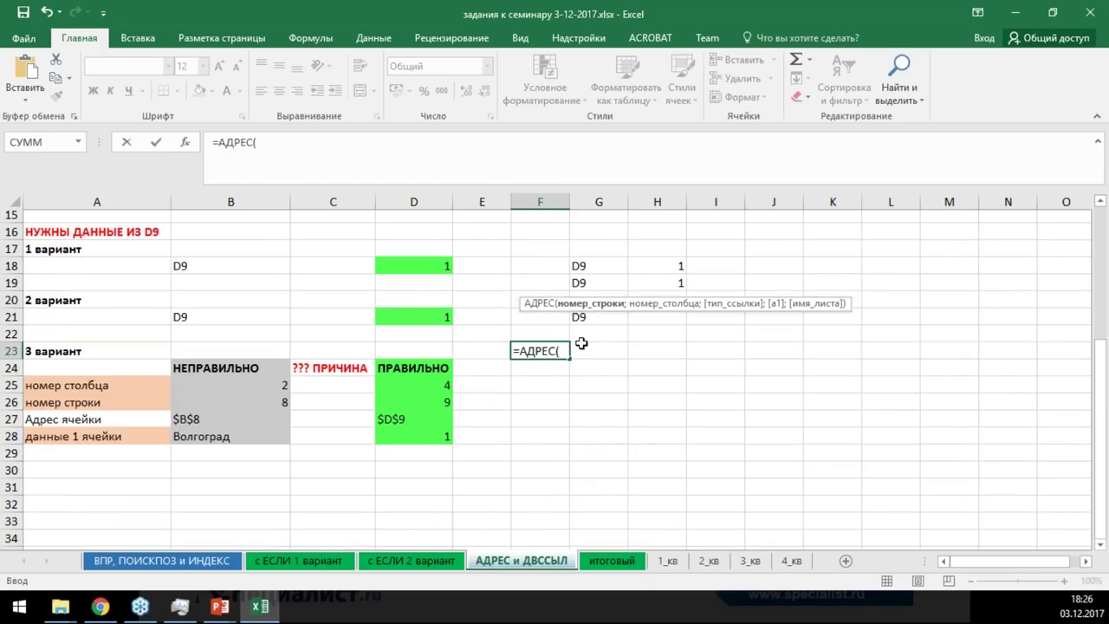
{"action": "scroll", "coordinate": [581, 343], "scroll_direction": "up", "scroll_amount": 1}
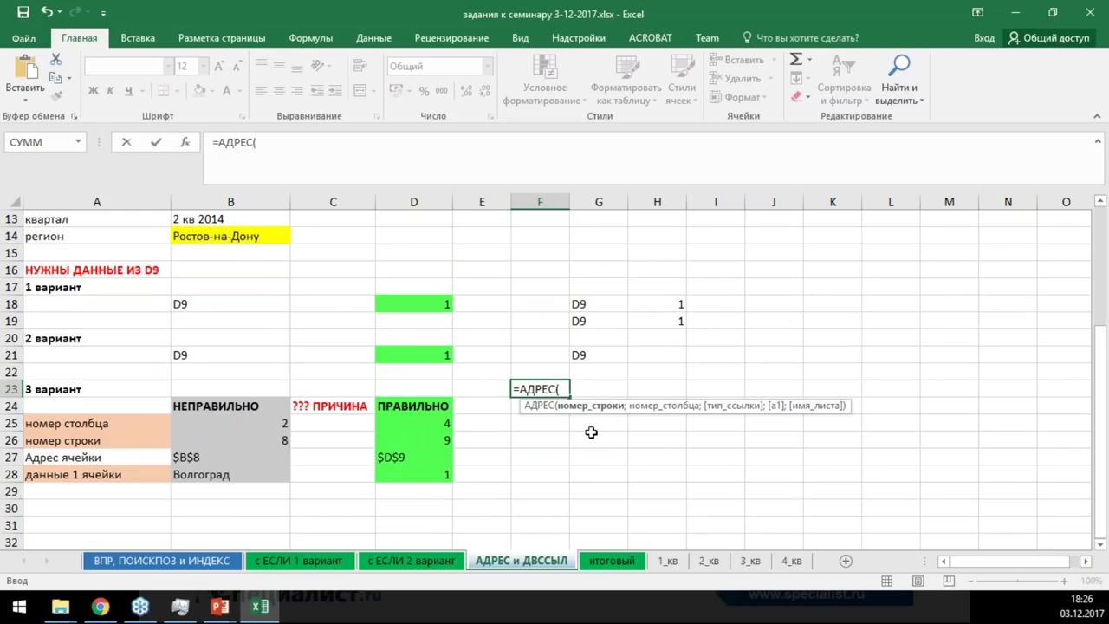
Complete the F23 formula as =АДРЕС(4;3;1;1), with row 4, column 3, an absolute reference and A1 style
{"action": "type", "text": "4;"}
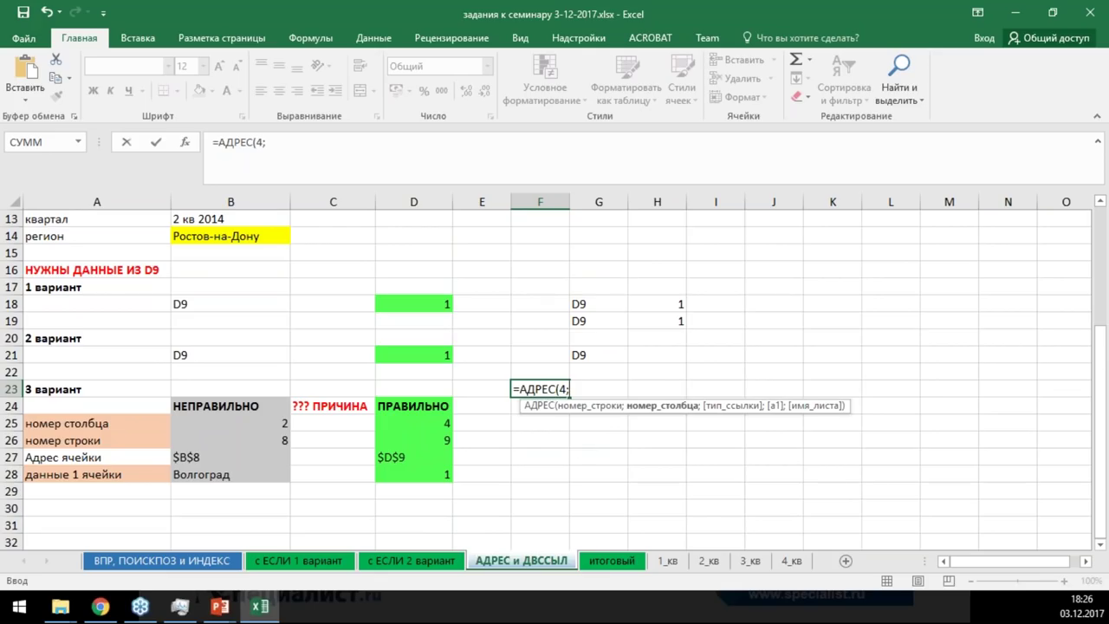
{"action": "type", "text": "3;"}
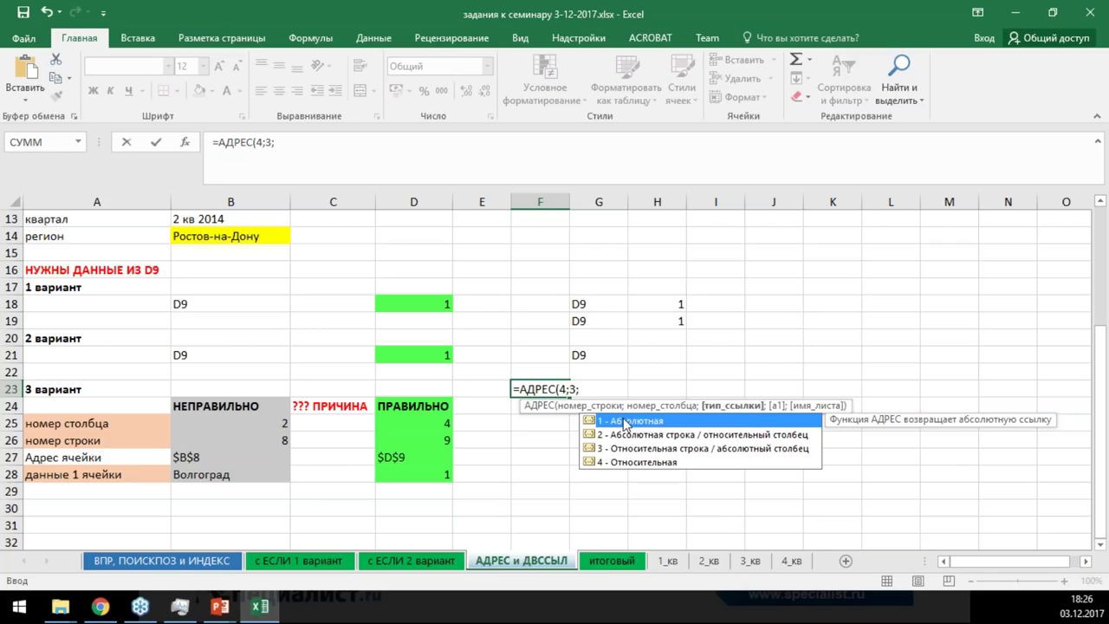
{"action": "type", "text": "1;"}
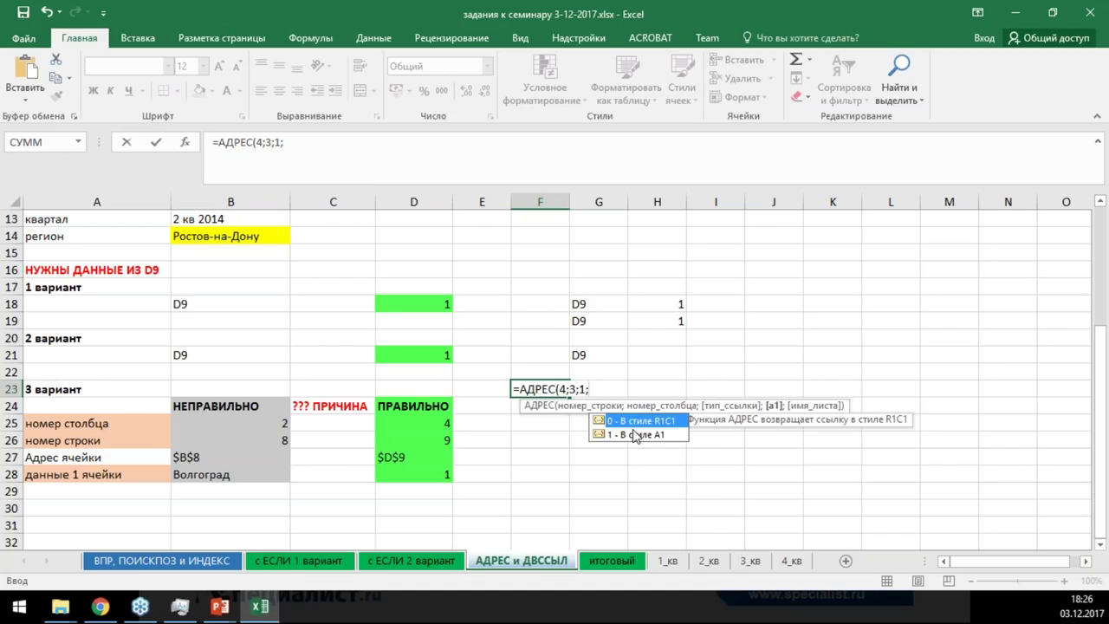
{"action": "type", "text": "1"}
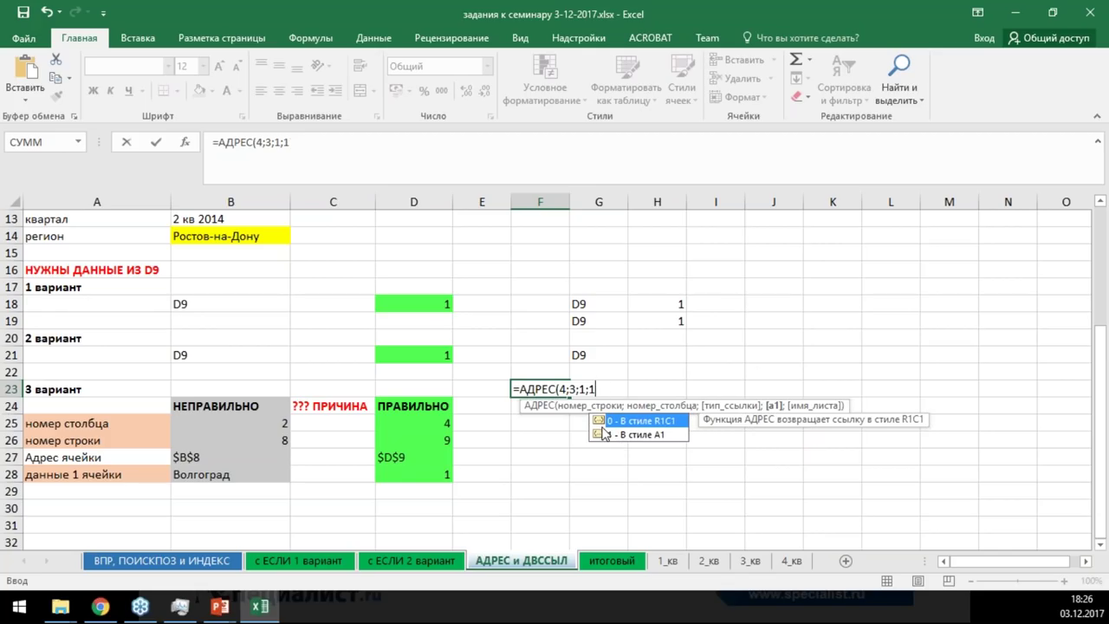
{"action": "type", "text": ";"}
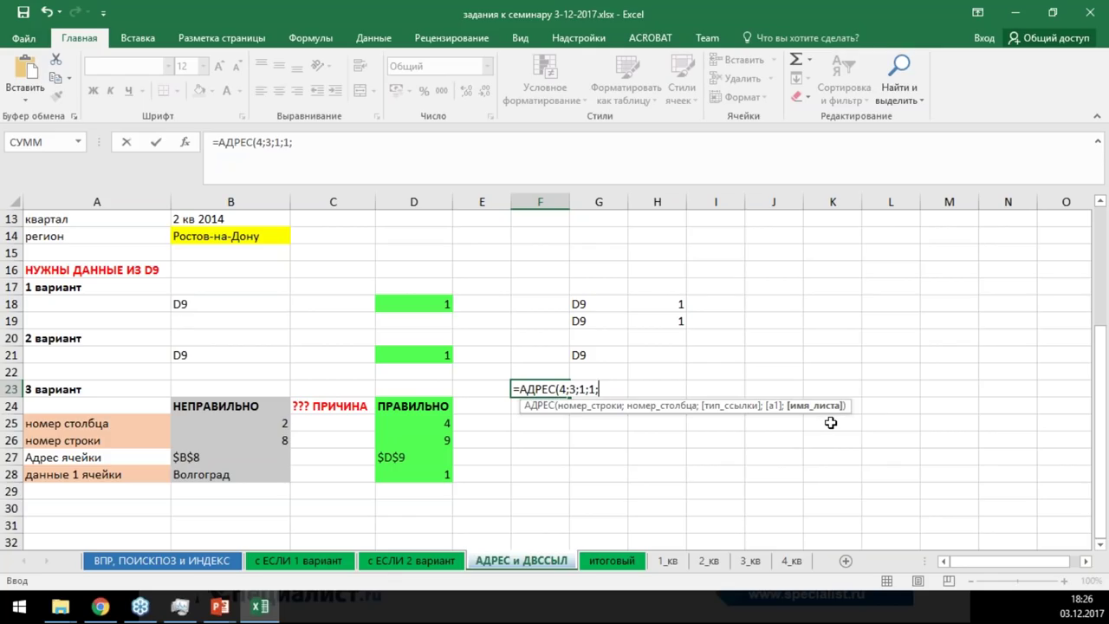
{"action": "key", "text": "BackSpace"}
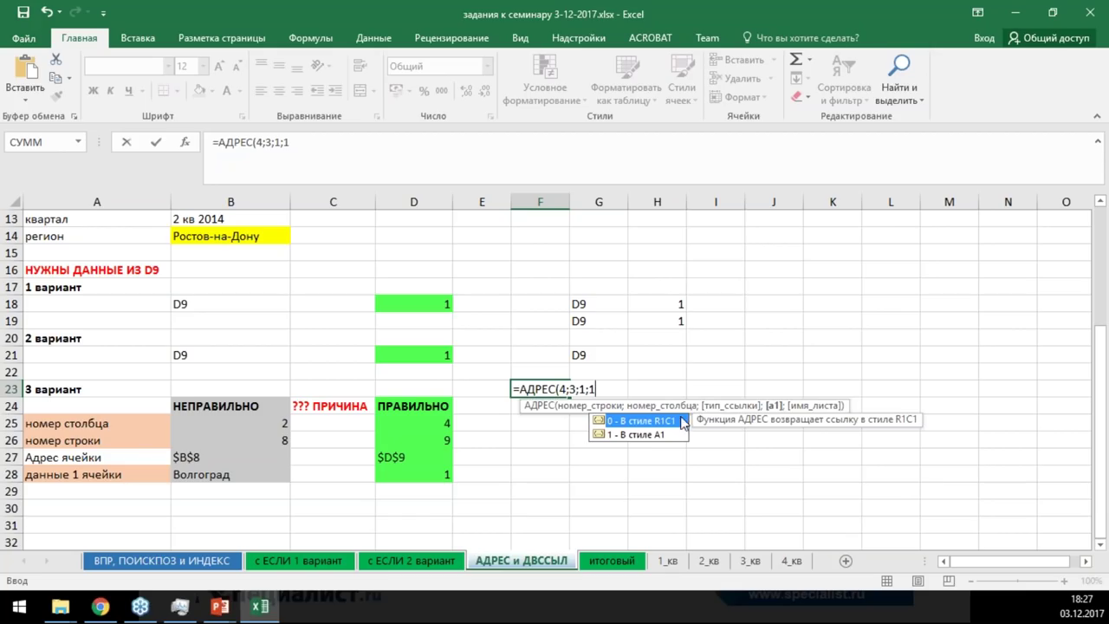
{"action": "type", "text": ")"}
{"action": "key", "text": "Return"}
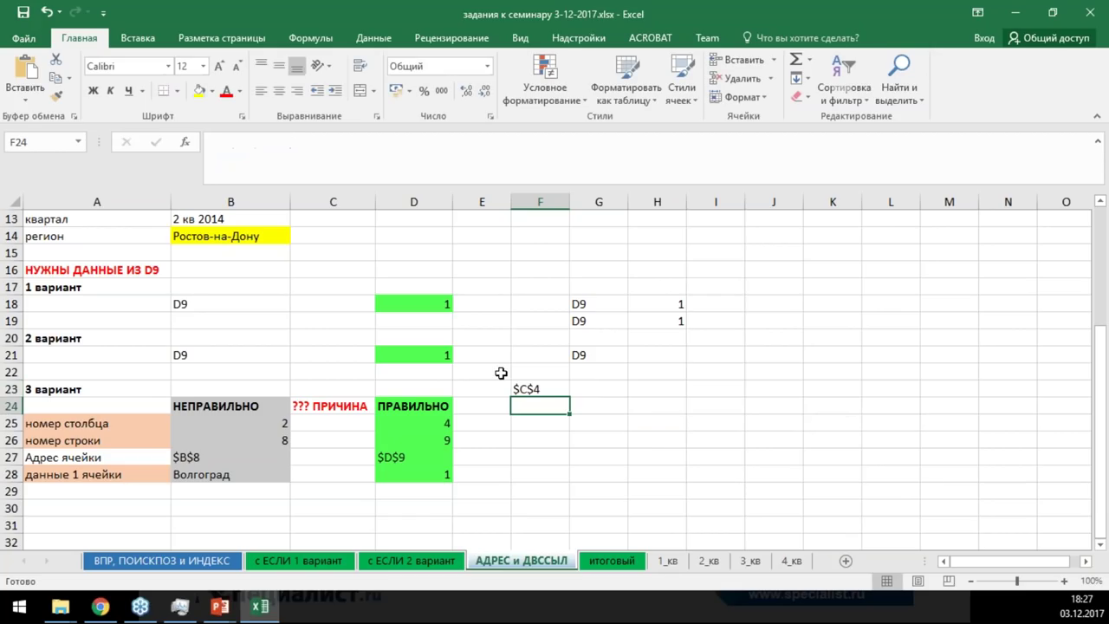
Examine the АДРЕС result in F23 and compare its formula with the address formula in G21
{"action": "left_click", "coordinate": [551, 388]}
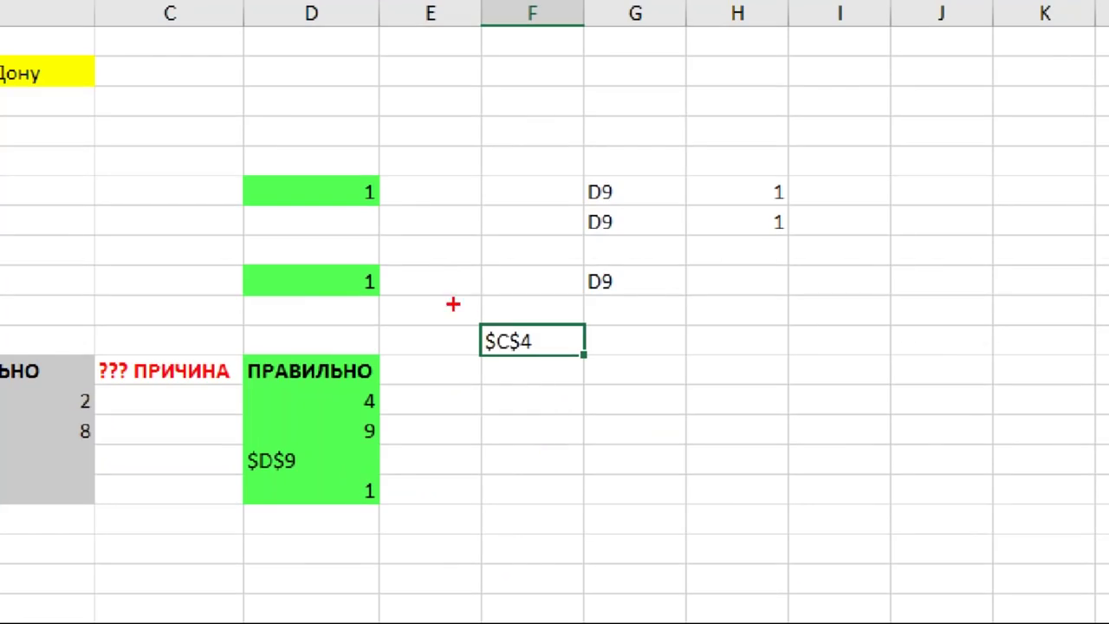
{"action": "left_click_drag", "start_coordinate": [494, 367], "coordinate": [579, 400]}
{"action": "left_click_drag", "start_coordinate": [600, 362], "coordinate": [600, 372]}
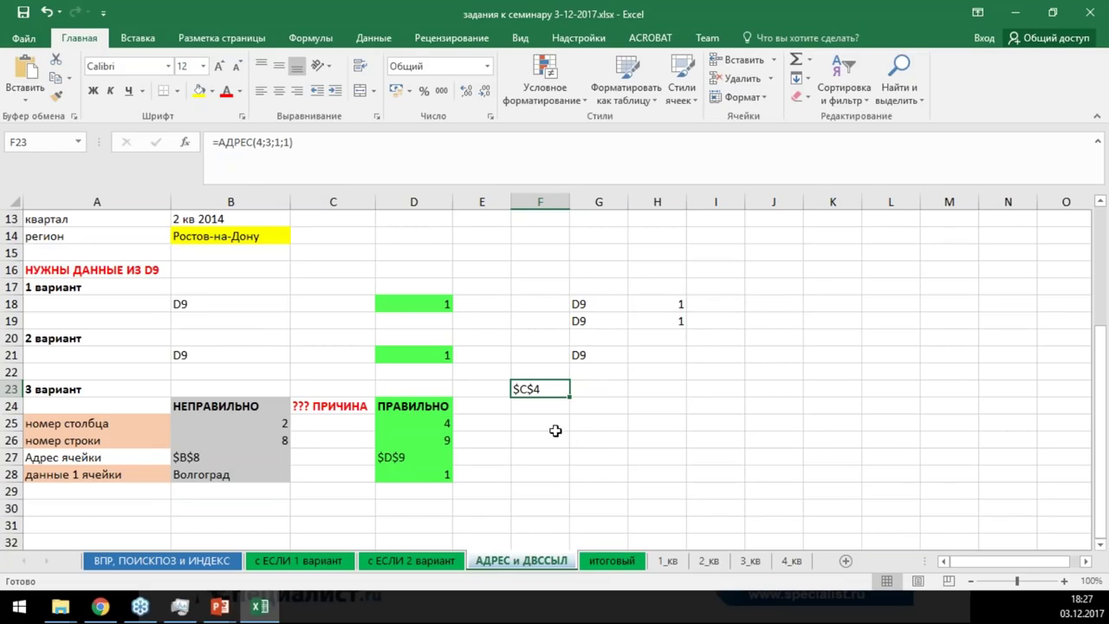
{"action": "left_click", "coordinate": [574, 355]}
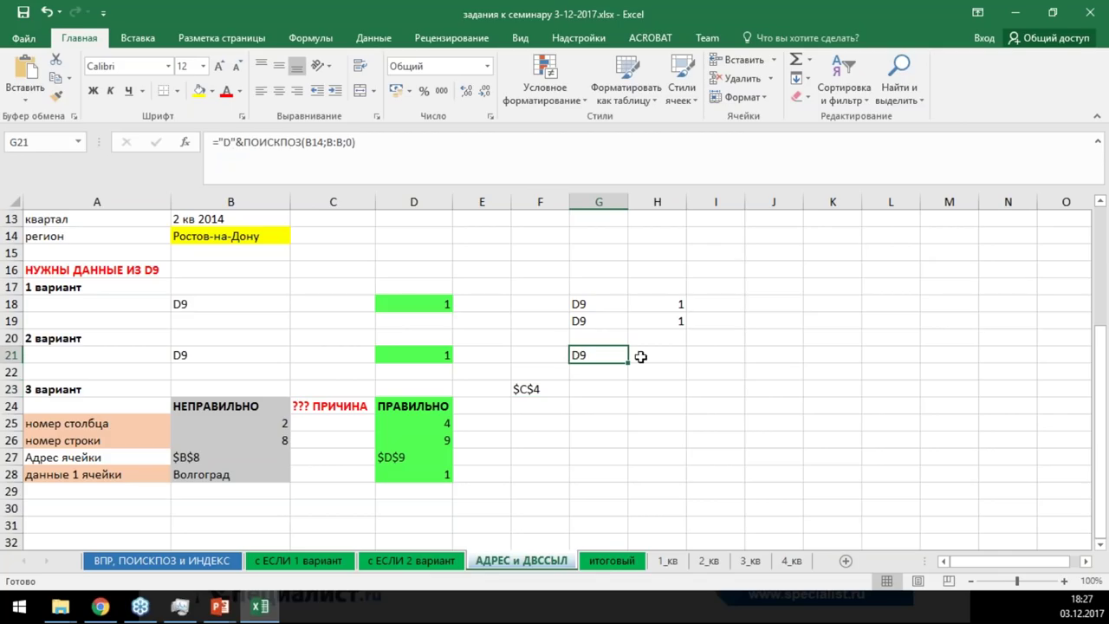
{"action": "left_click", "coordinate": [530, 388]}
In the G21 formula, replace "D"& with the АДРЕС function so that ПОИСКПОЗ(B14;B:B;0) becomes its row-number argument
{"action": "left_click", "coordinate": [596, 354]}
{"action": "left_click", "coordinate": [244, 141]}
{"action": "left_click_drag", "start_coordinate": [244, 141], "coordinate": [223, 143]}
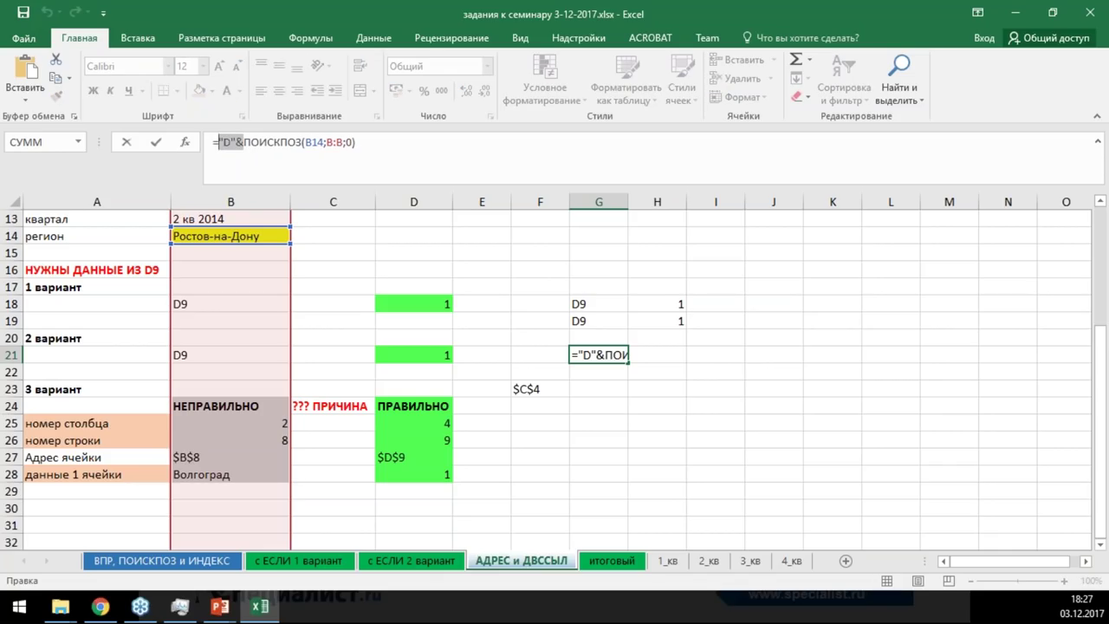
{"action": "type", "text": "ад"}
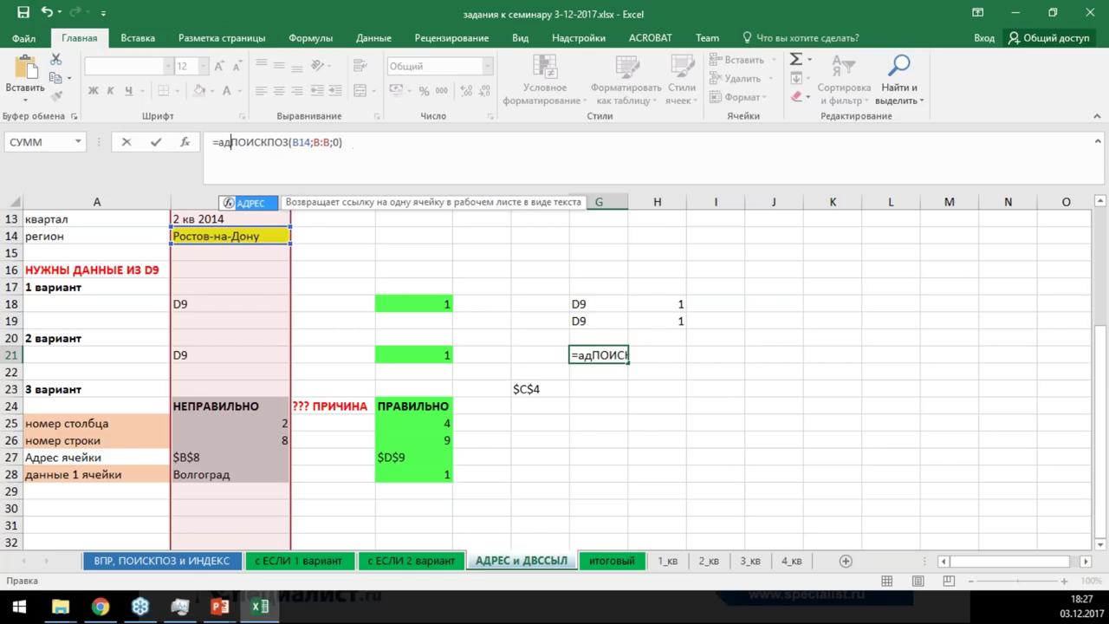
{"action": "key", "text": "Tab"}
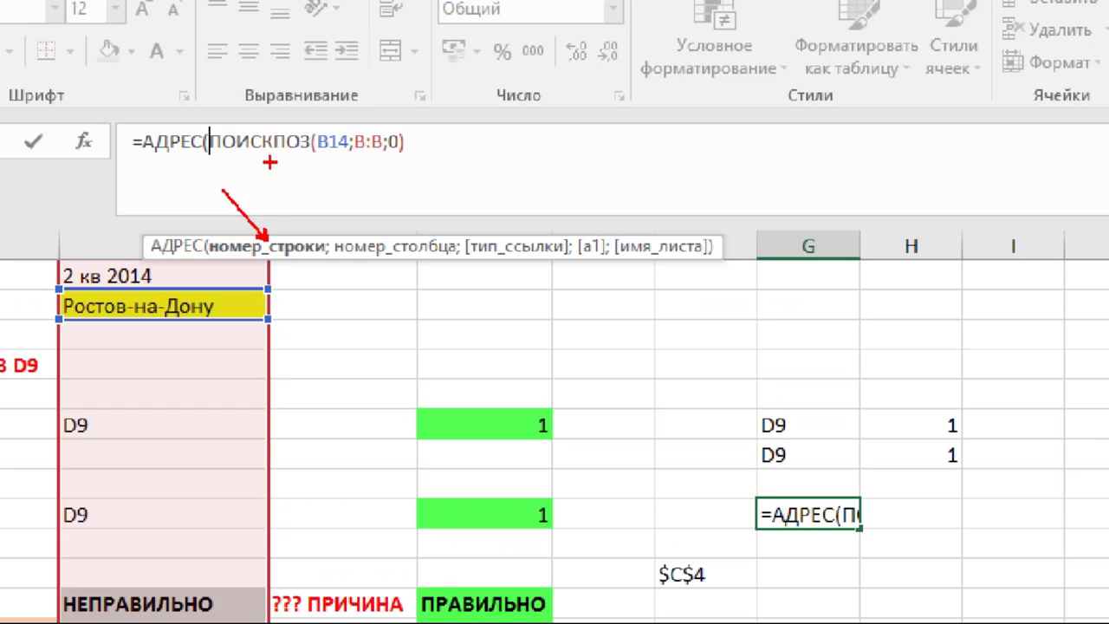
{"action": "left_click_drag", "start_coordinate": [292, 149], "coordinate": [251, 197]}
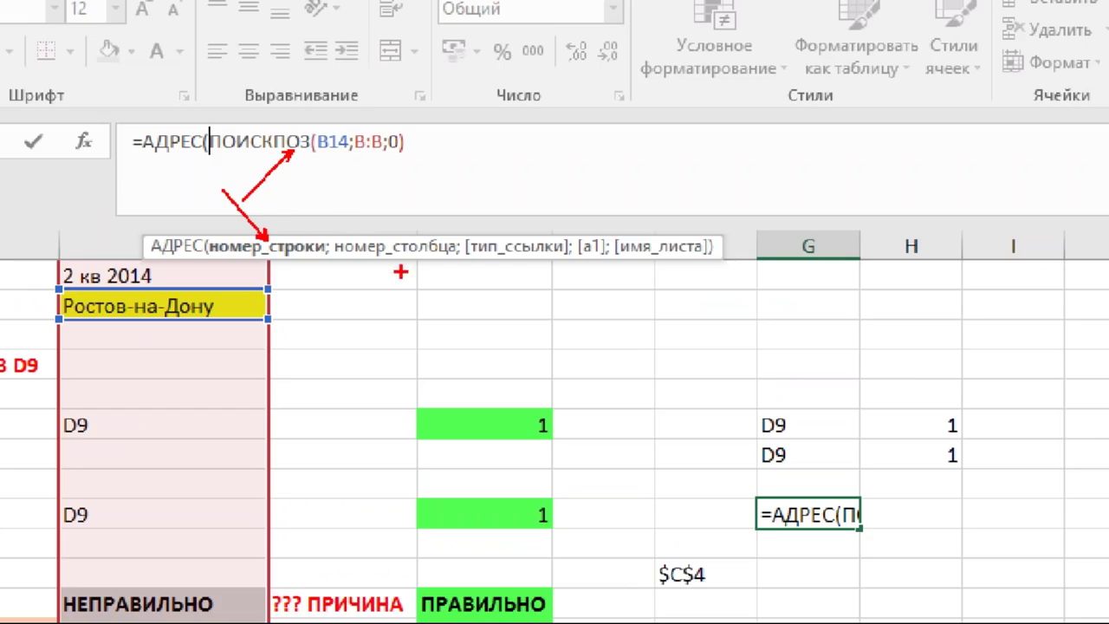
{"action": "left_click_drag", "start_coordinate": [333, 231], "coordinate": [466, 262]}
{"action": "key", "text": "Escape"}
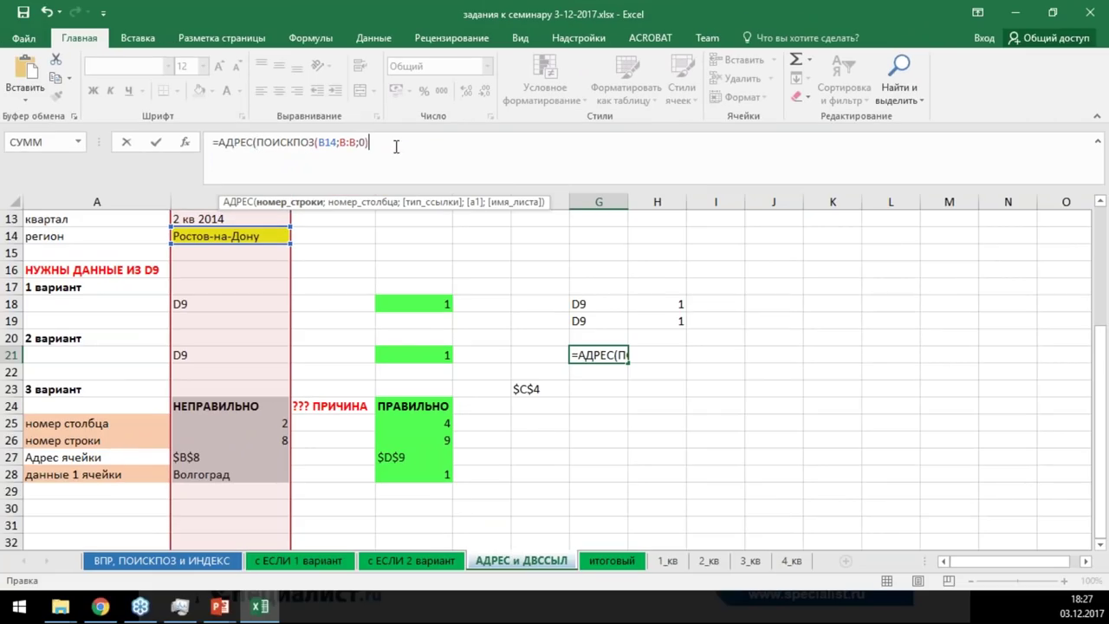
Add a second ПОИСКПОЗ as the column-number argument in G21, using the quarter in B13 as its lookup value
{"action": "type", "text": ";"}
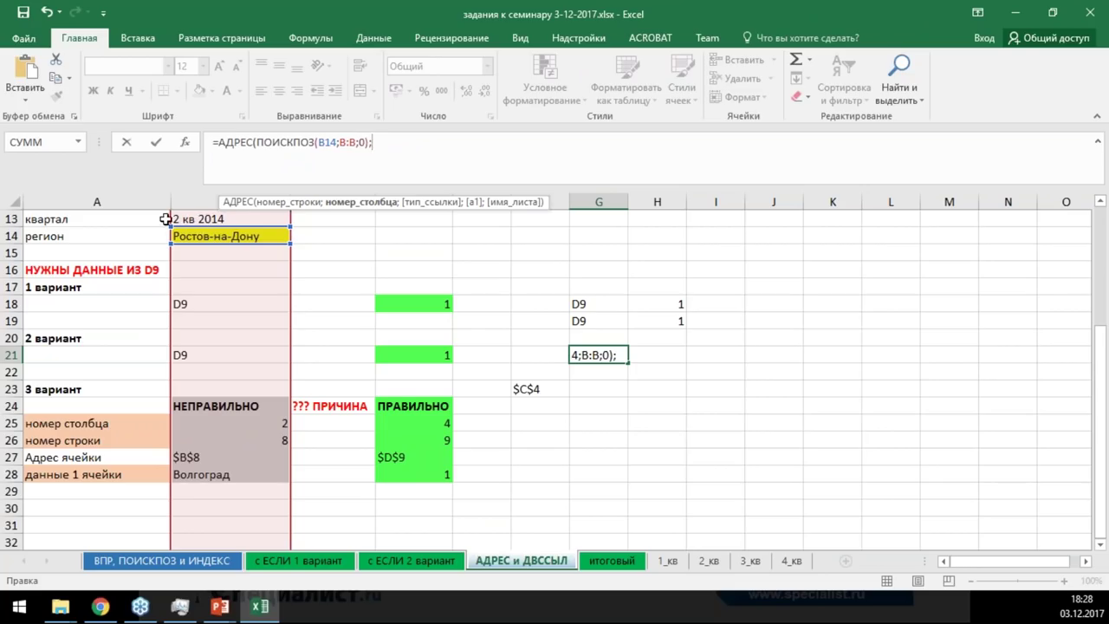
{"action": "scroll", "coordinate": [554, 372], "scroll_direction": "up", "scroll_amount": 1}
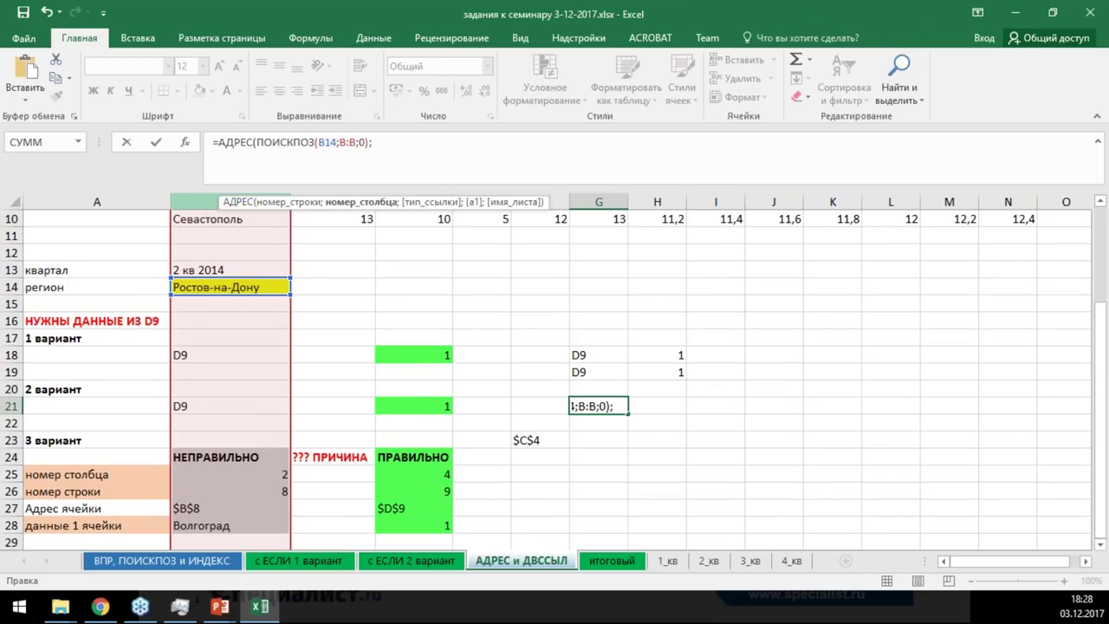
{"action": "left_click_drag", "start_coordinate": [227, 208], "coordinate": [507, 174]}
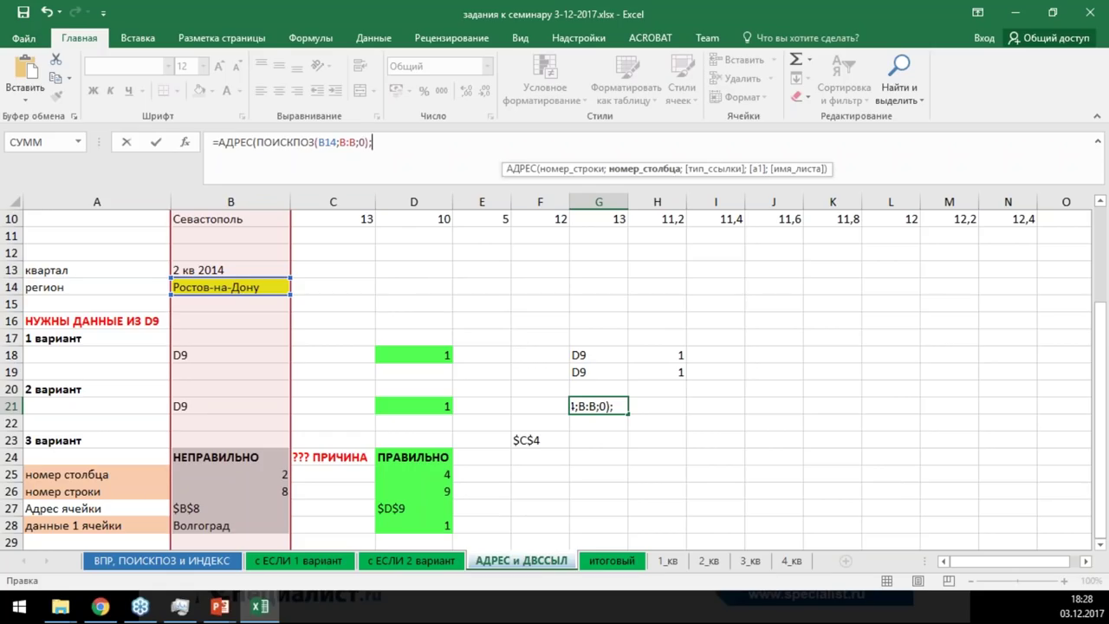
{"action": "type", "text": "пои"}
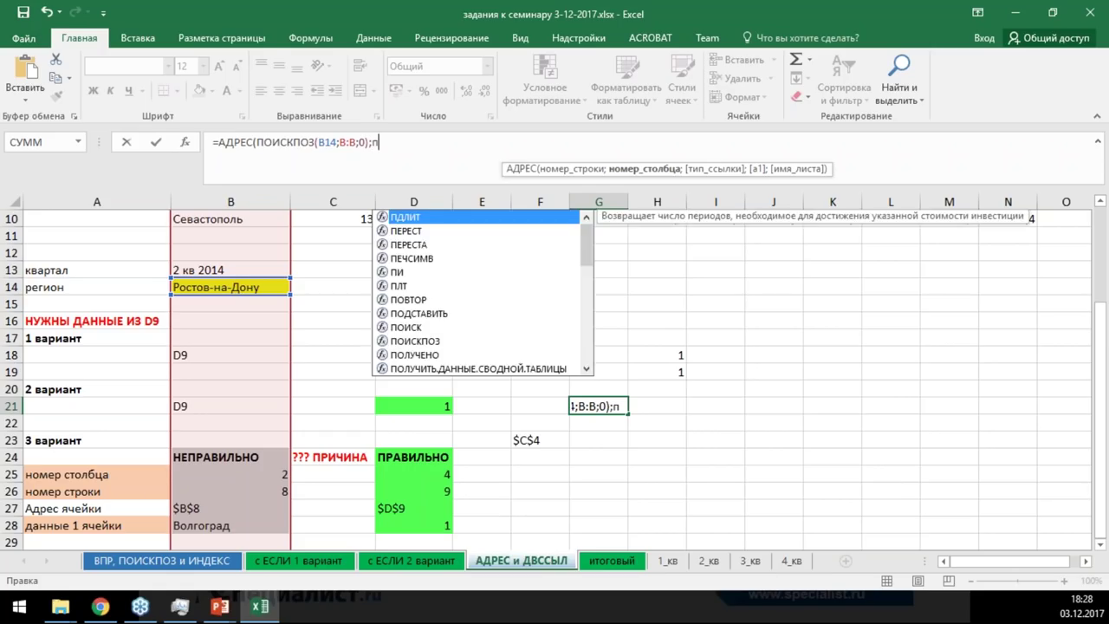
{"action": "key", "text": "Down"}
{"action": "key", "text": "Tab"}
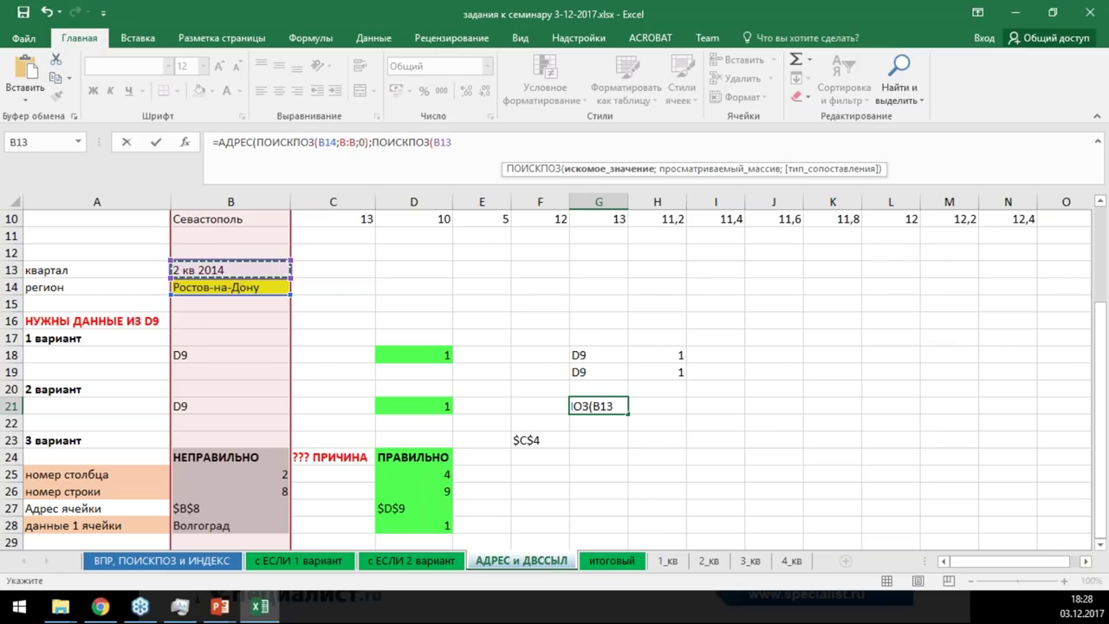
{"action": "type", "text": ";"}
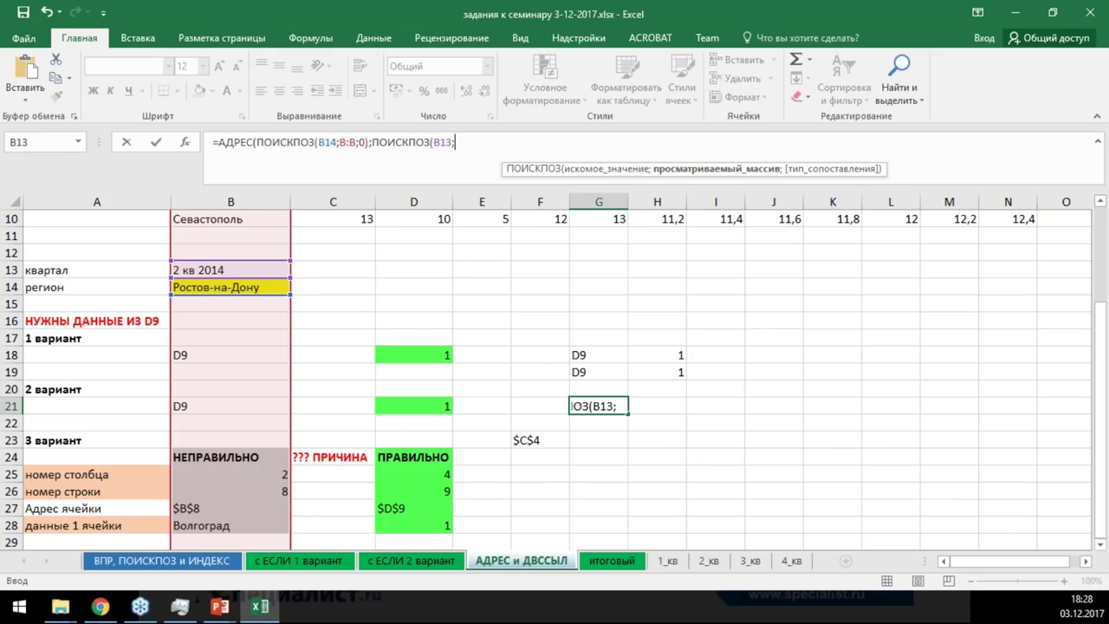
Finish the G21 formula as =АДРЕС(ПОИСКПОЗ(B14;B:B;0);ПОИСКПОЗ(B13;1:1;0)) and check the resulting address
{"action": "left_click_drag", "start_coordinate": [1104, 334], "coordinate": [1104, 191]}
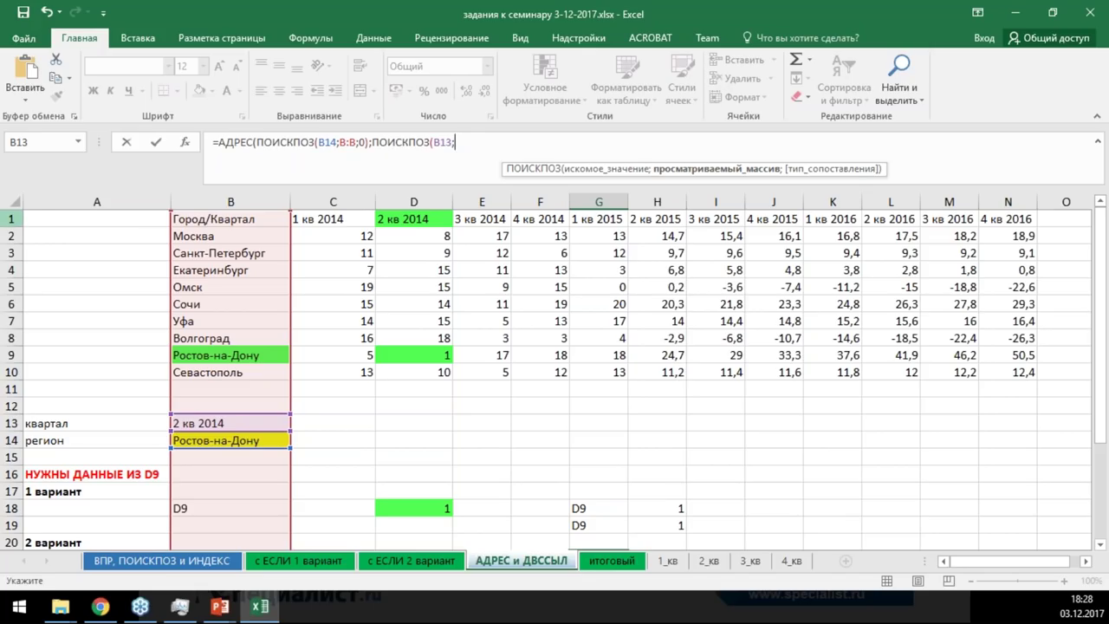
{"action": "left_click", "coordinate": [11, 218]}
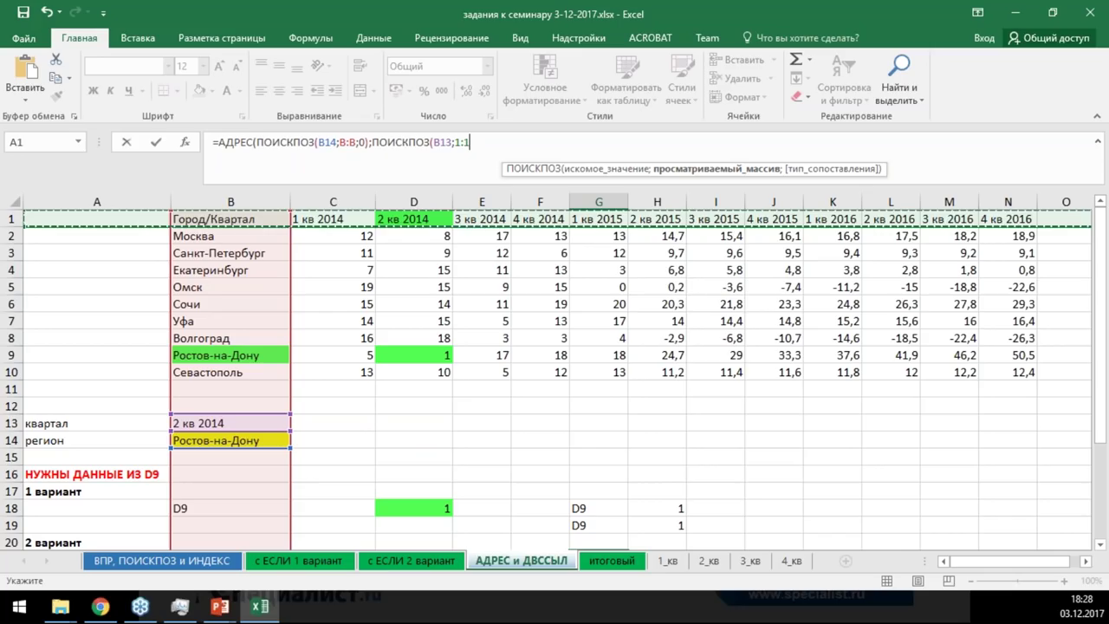
{"action": "type", "text": ";"}
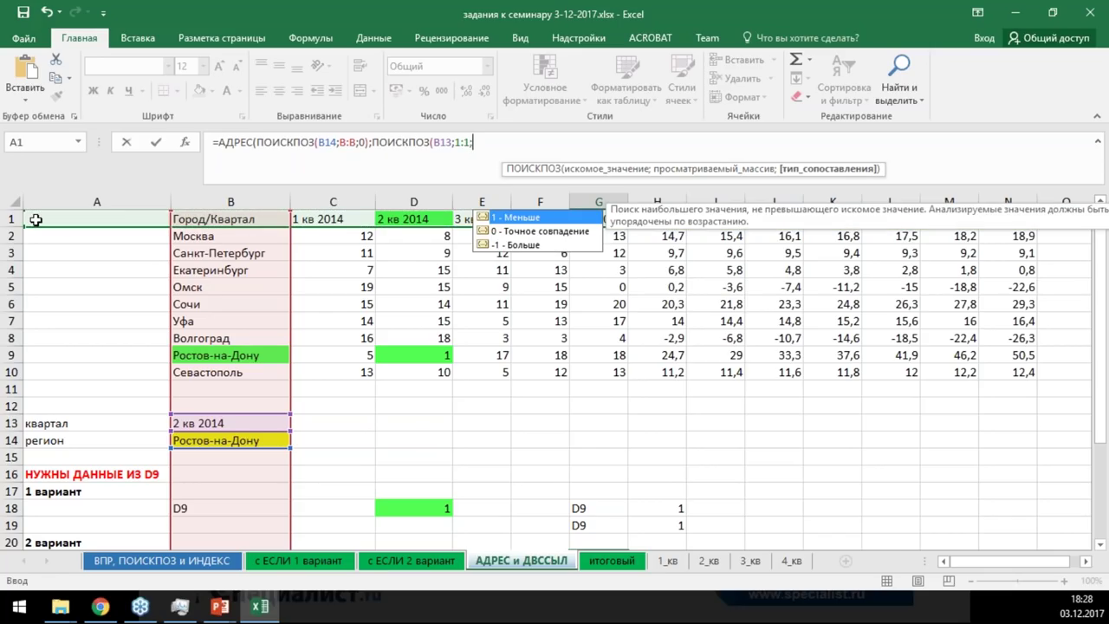
{"action": "type", "text": "0)"}
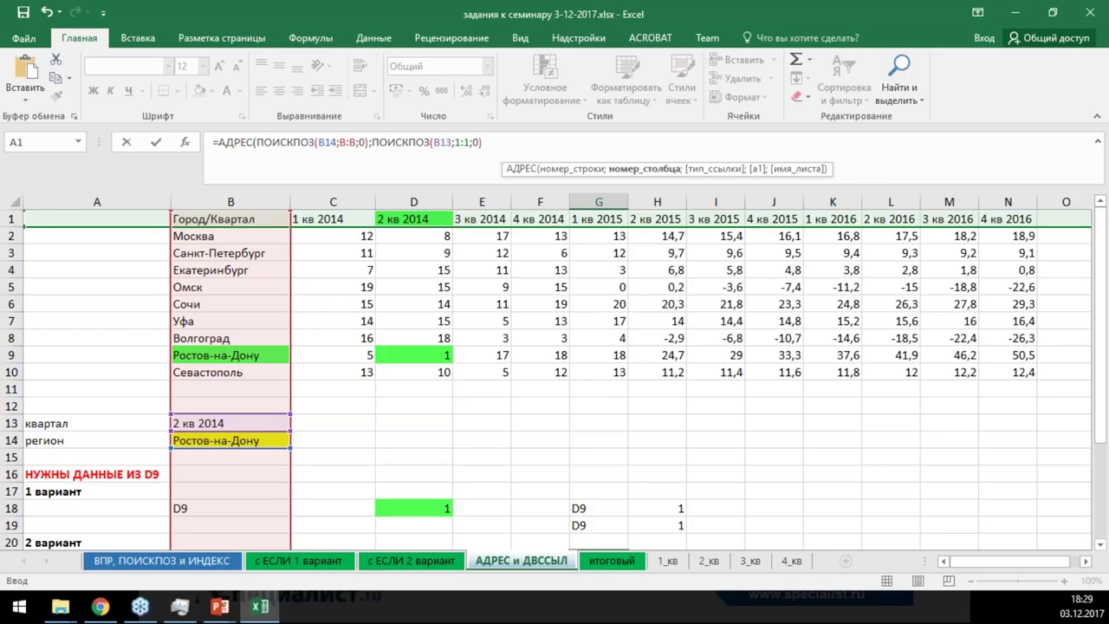
{"action": "left_click_drag", "start_coordinate": [257, 142], "coordinate": [479, 148]}
{"action": "left_click", "coordinate": [491, 142]}
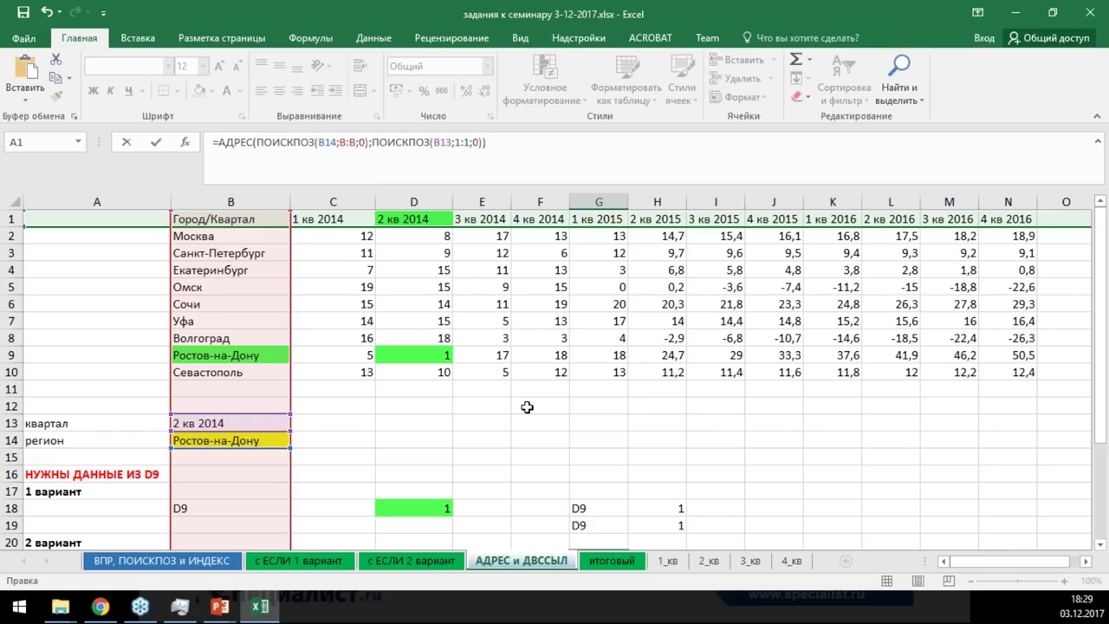
{"action": "key", "text": "Return"}
{"action": "scroll", "coordinate": [557, 396], "scroll_direction": "down", "scroll_amount": 4}
{"action": "left_click", "coordinate": [591, 319]}
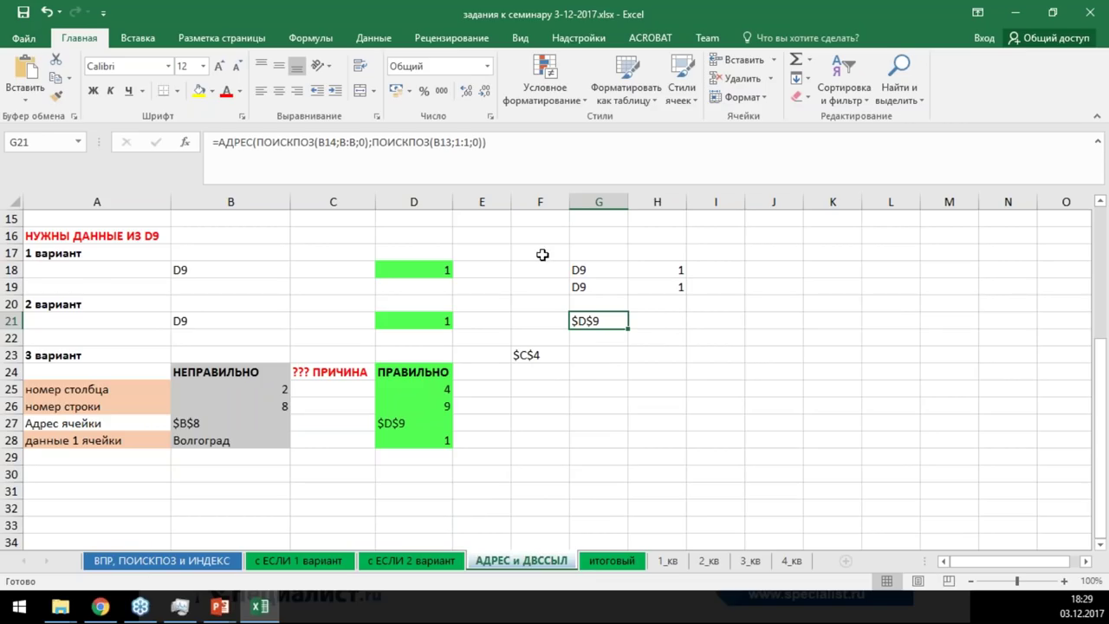
Enter =ДВССЫЛ(G21) in H21 and compare it with the АДРЕС formula in G21
{"action": "left_click", "coordinate": [660, 328]}
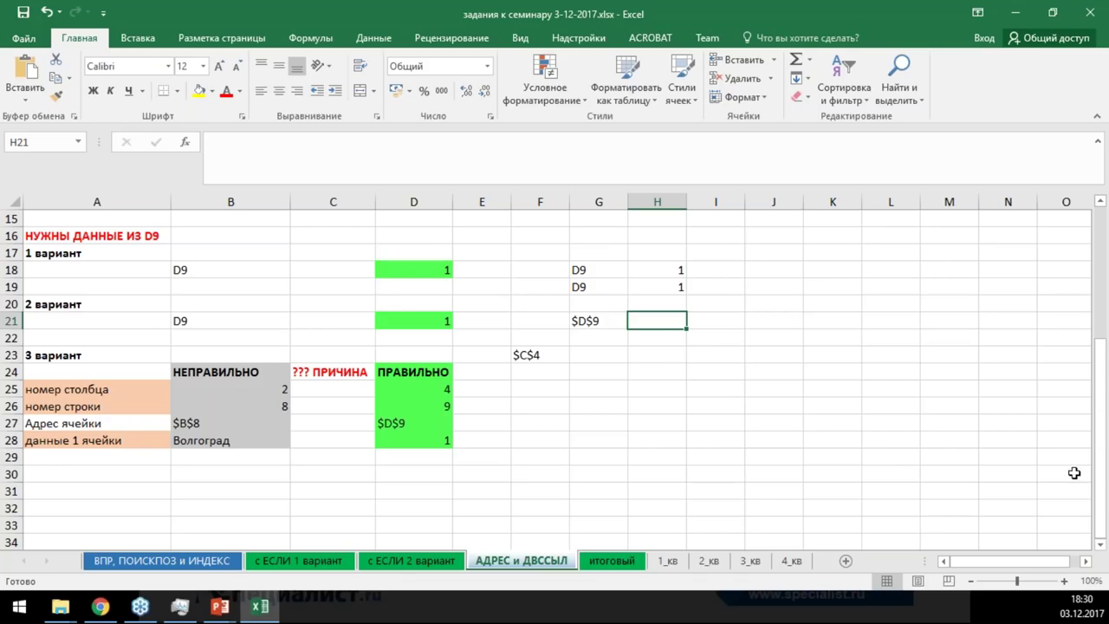
{"action": "type", "text": "="}
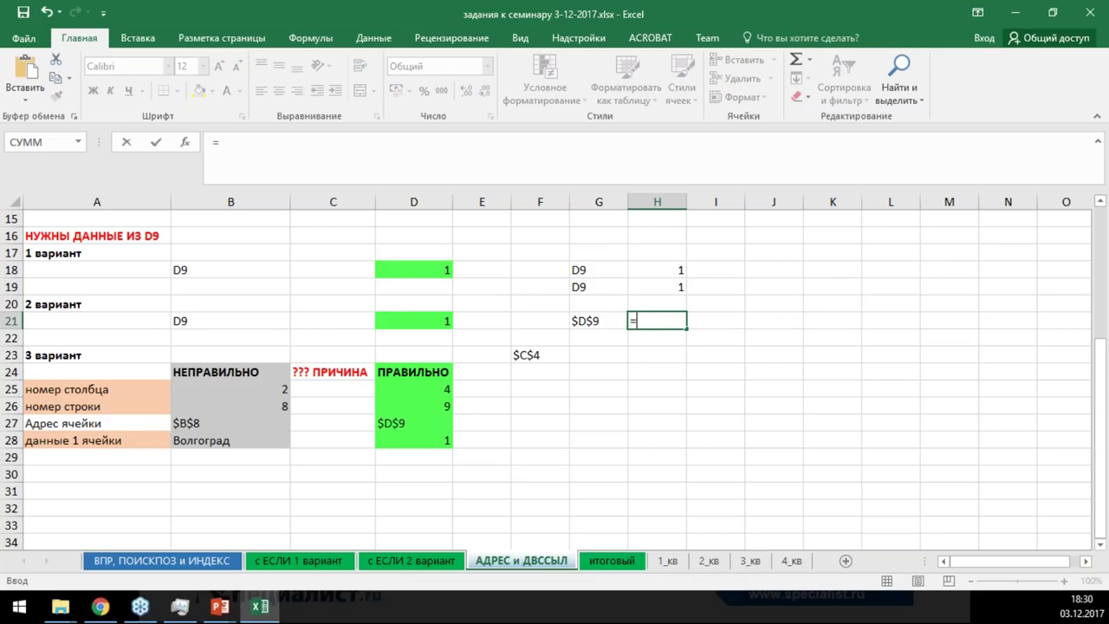
{"action": "type", "text": "дв"}
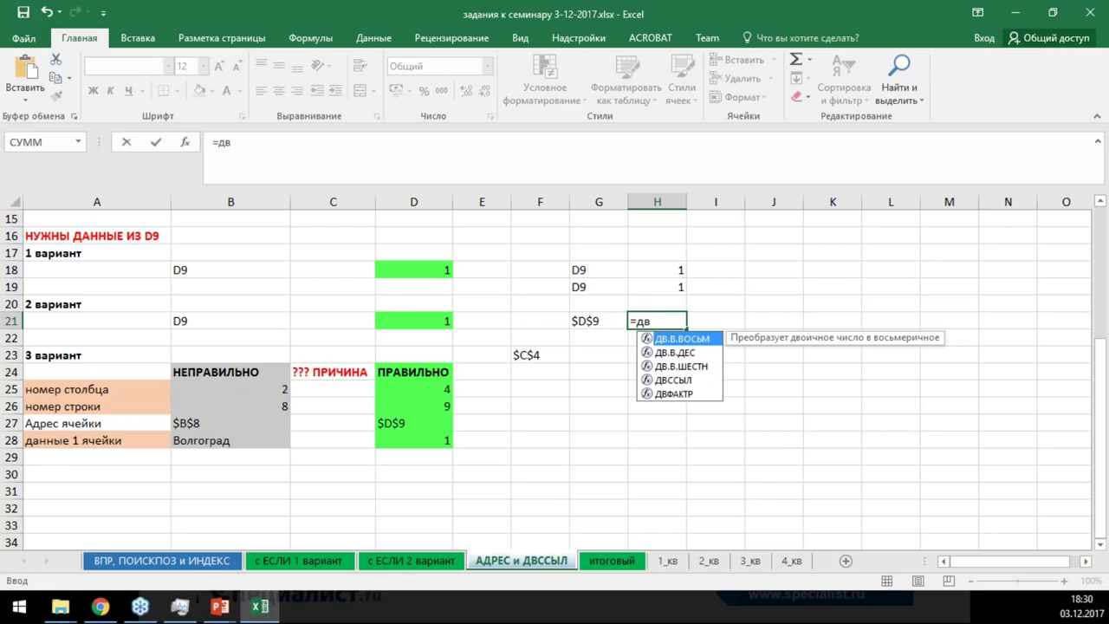
{"action": "key", "text": "Down"}
{"action": "key", "text": "Down"}
{"action": "key", "text": "Down"}
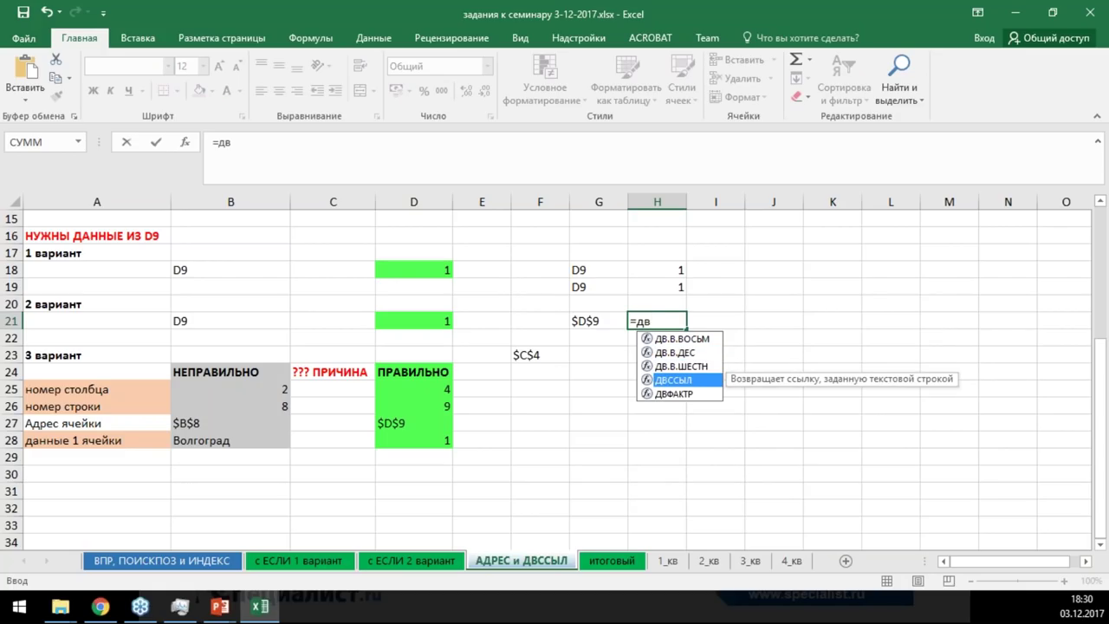
{"action": "key", "text": "Tab"}
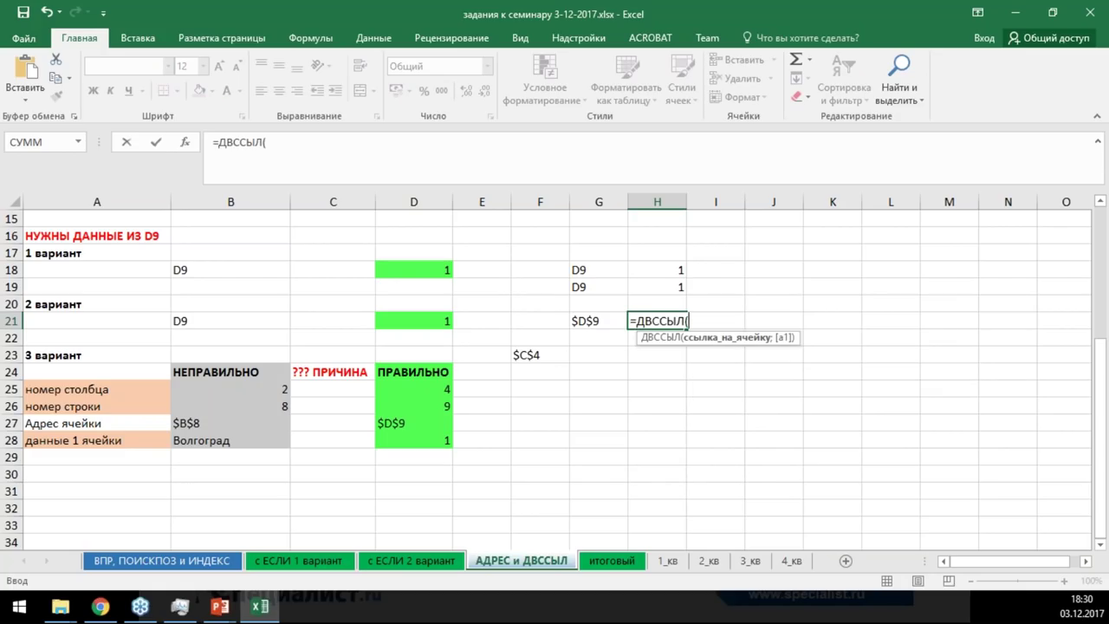
{"action": "left_click", "coordinate": [594, 320]}
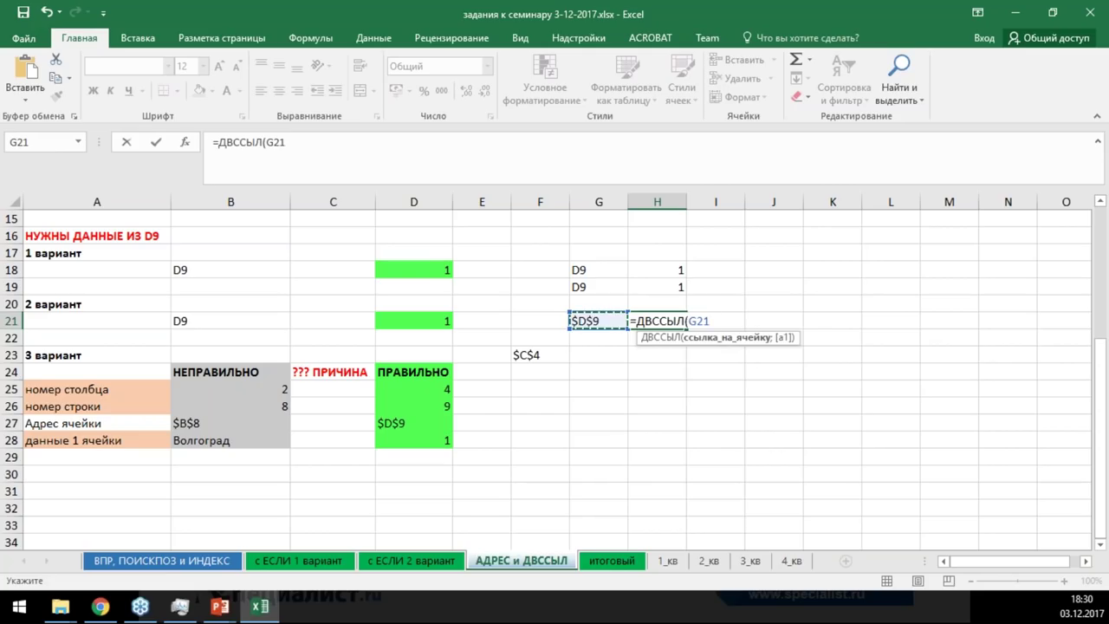
{"action": "key", "text": "Return"}
{"action": "left_click", "coordinate": [656, 323]}
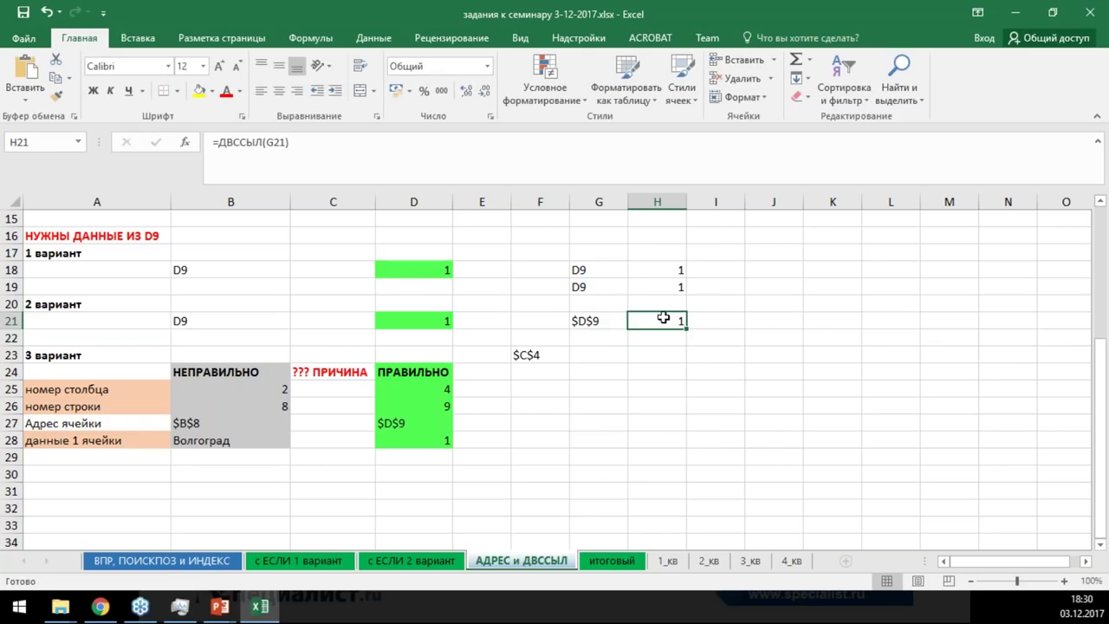
{"action": "left_click", "coordinate": [604, 323]}
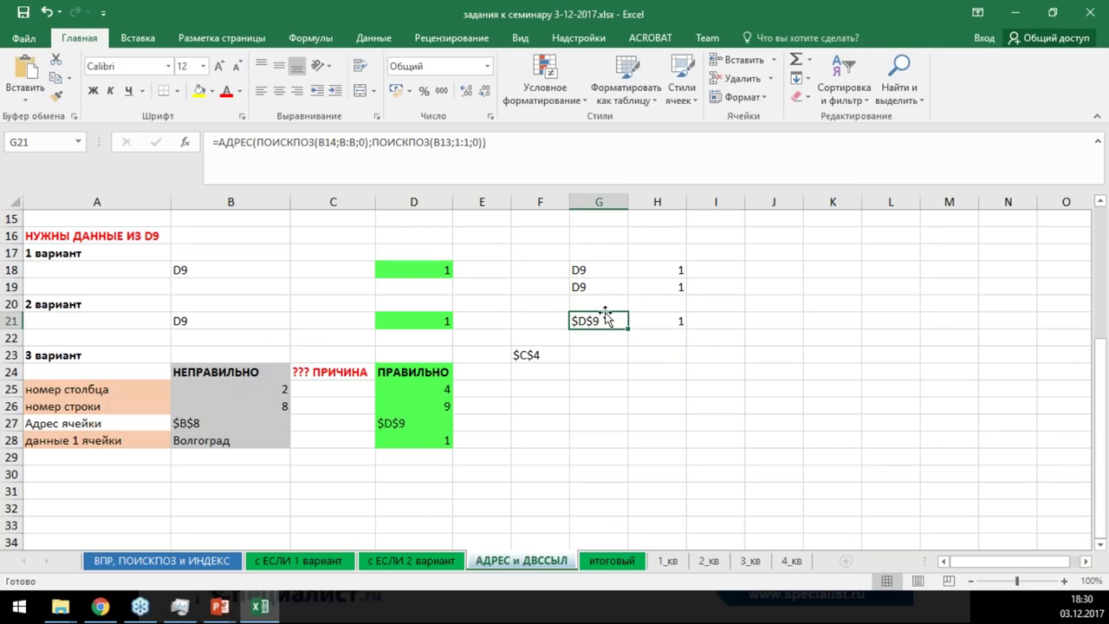
{"action": "left_click", "coordinate": [650, 321]}
{"action": "left_click", "coordinate": [597, 323]}
{"action": "left_click", "coordinate": [641, 322]}
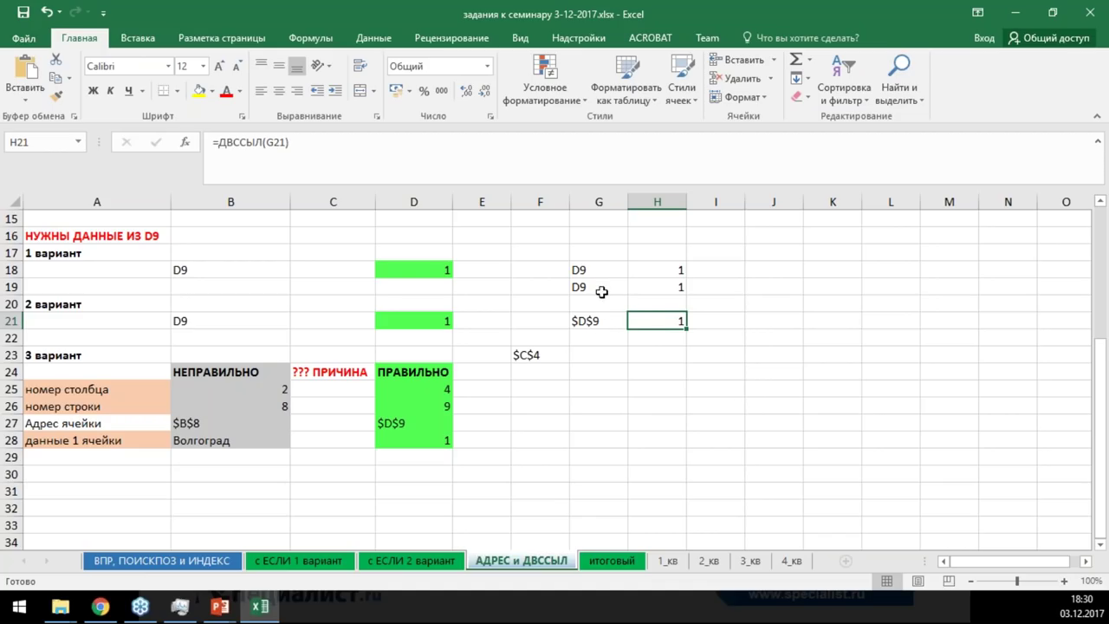
Fill the range G18:H21 with yellow
{"action": "scroll", "coordinate": [554, 285], "scroll_direction": "up", "scroll_amount": 2}
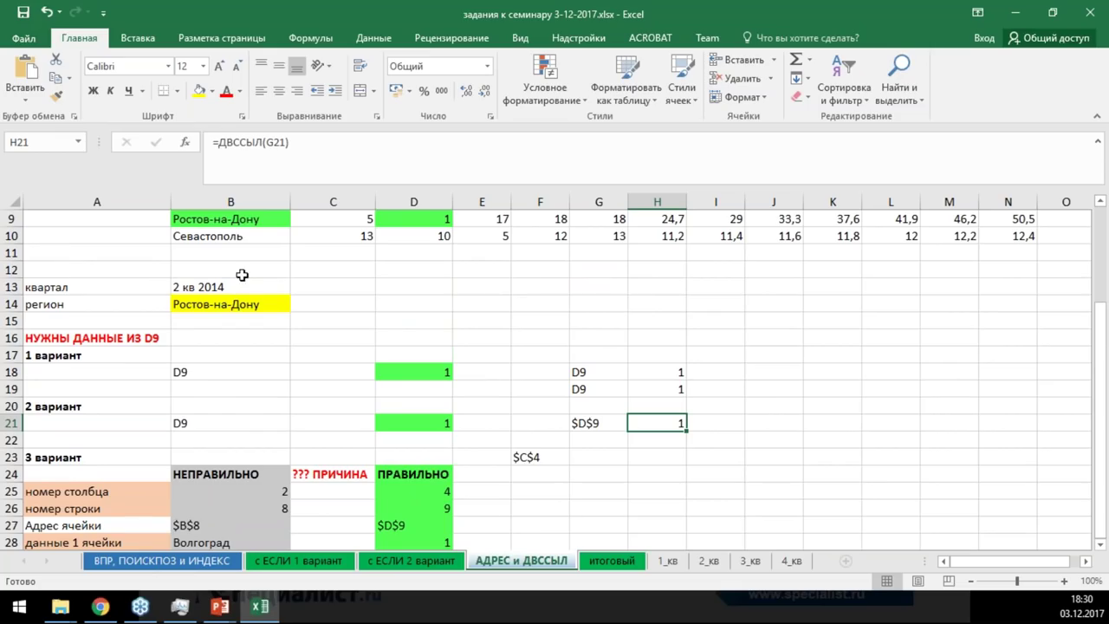
{"action": "left_click", "coordinate": [264, 291]}
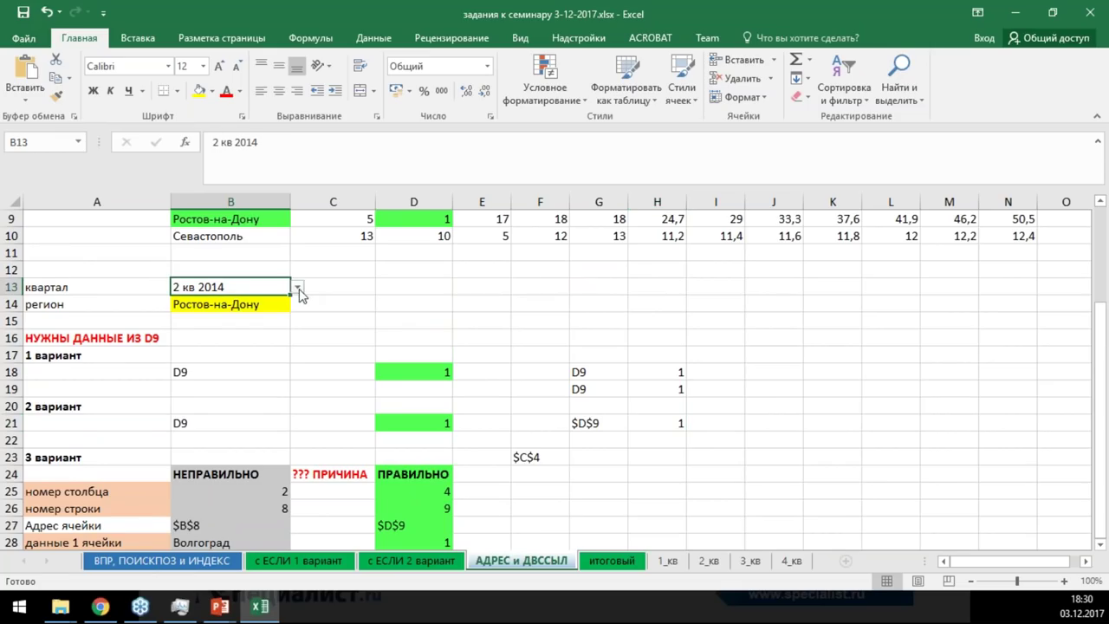
{"action": "left_click_drag", "start_coordinate": [589, 372], "coordinate": [659, 423]}
{"action": "left_click", "coordinate": [199, 90]}
Set the region in B14 to Уфа
{"action": "left_click", "coordinate": [249, 309]}
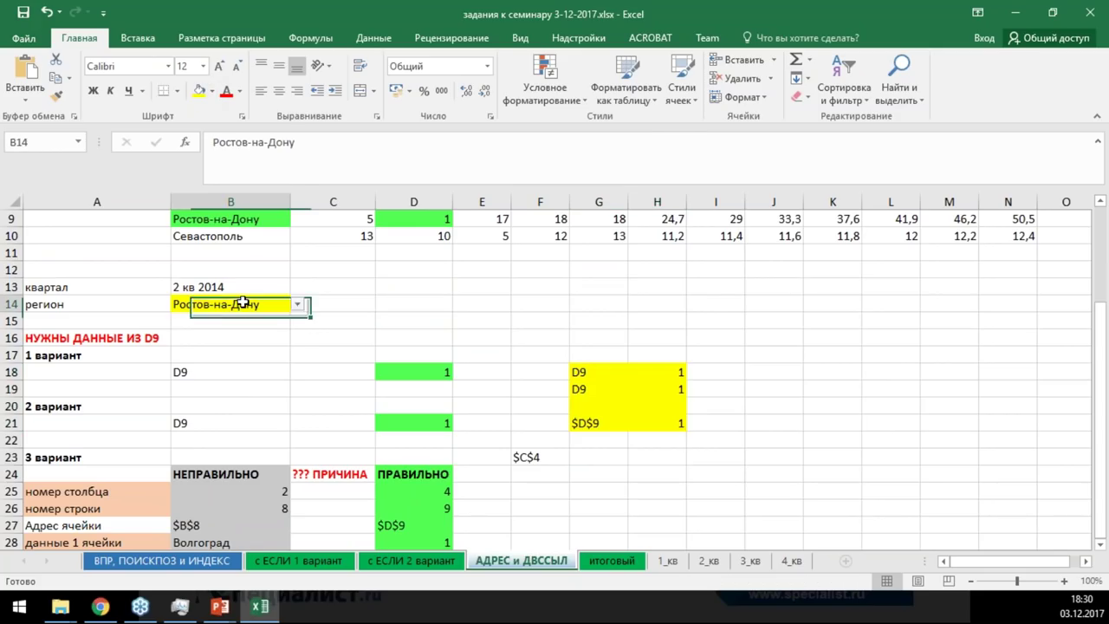
{"action": "left_click", "coordinate": [297, 304]}
{"action": "left_click", "coordinate": [251, 360]}
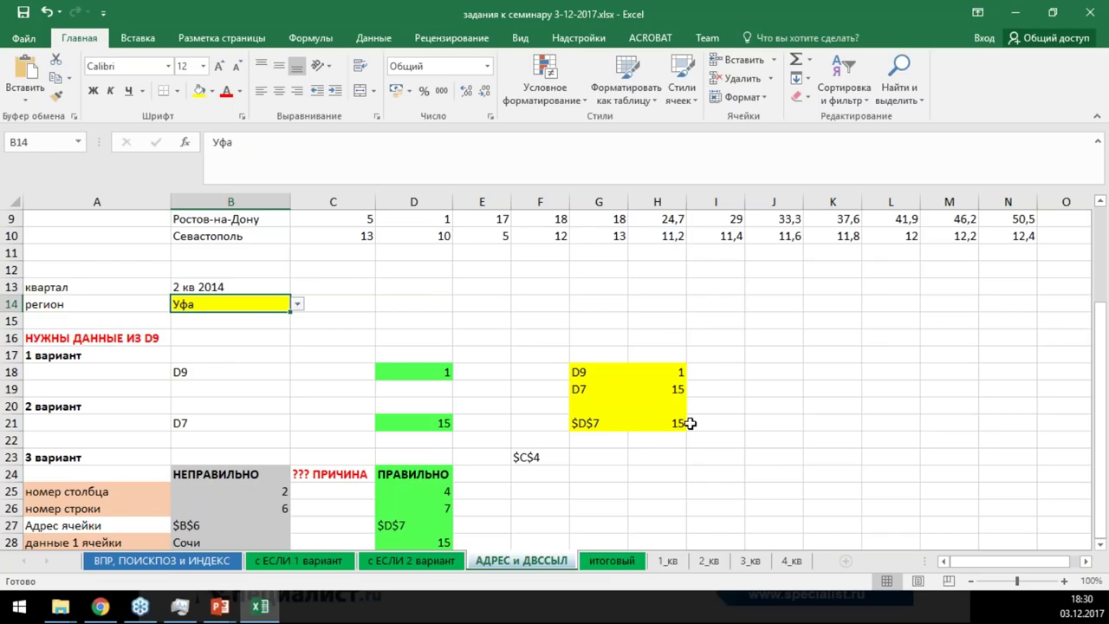
Set the quarter in B13 to 1 кв 2015 and compare the results in rows 19 and 21
{"action": "left_click", "coordinate": [264, 287]}
{"action": "left_click", "coordinate": [298, 286]}
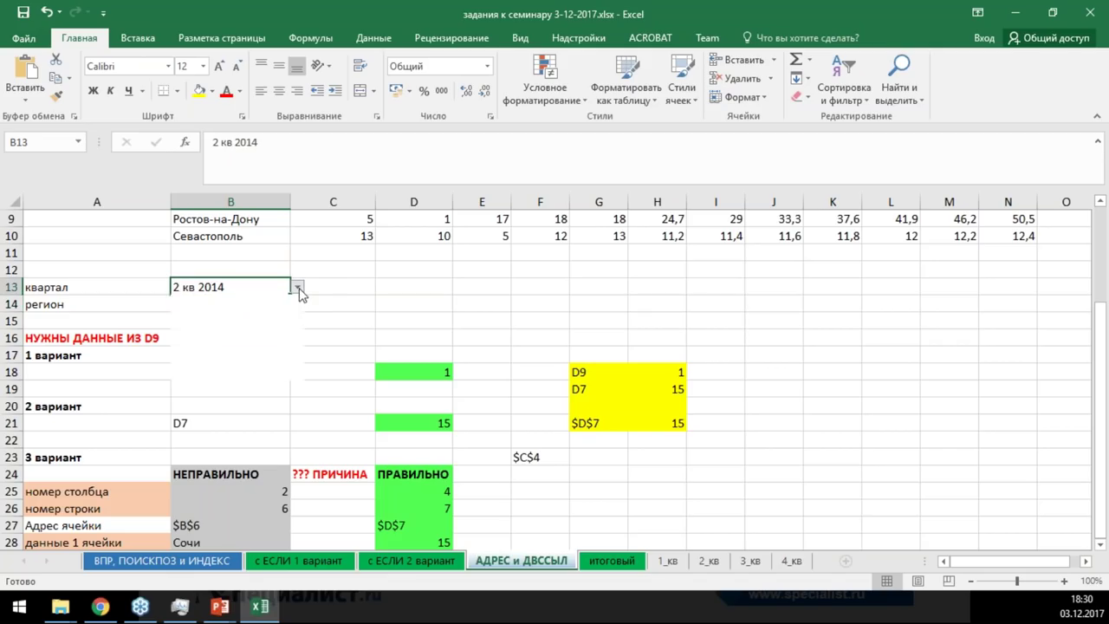
{"action": "left_click", "coordinate": [294, 345]}
{"action": "left_click_drag", "start_coordinate": [579, 387], "coordinate": [644, 387]}
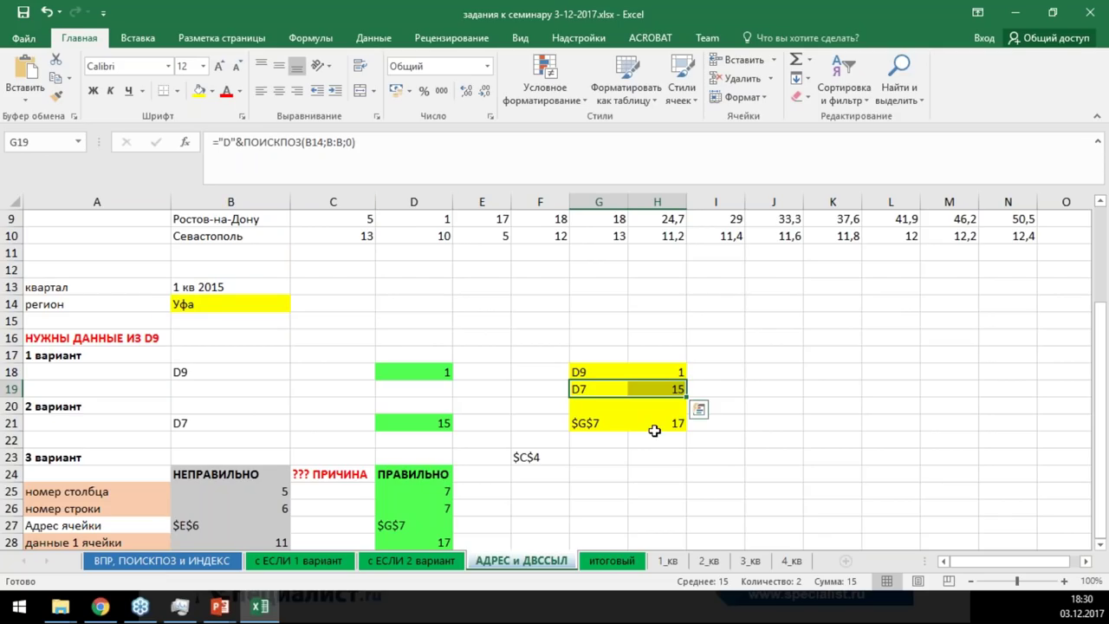
{"action": "left_click", "coordinate": [654, 427]}
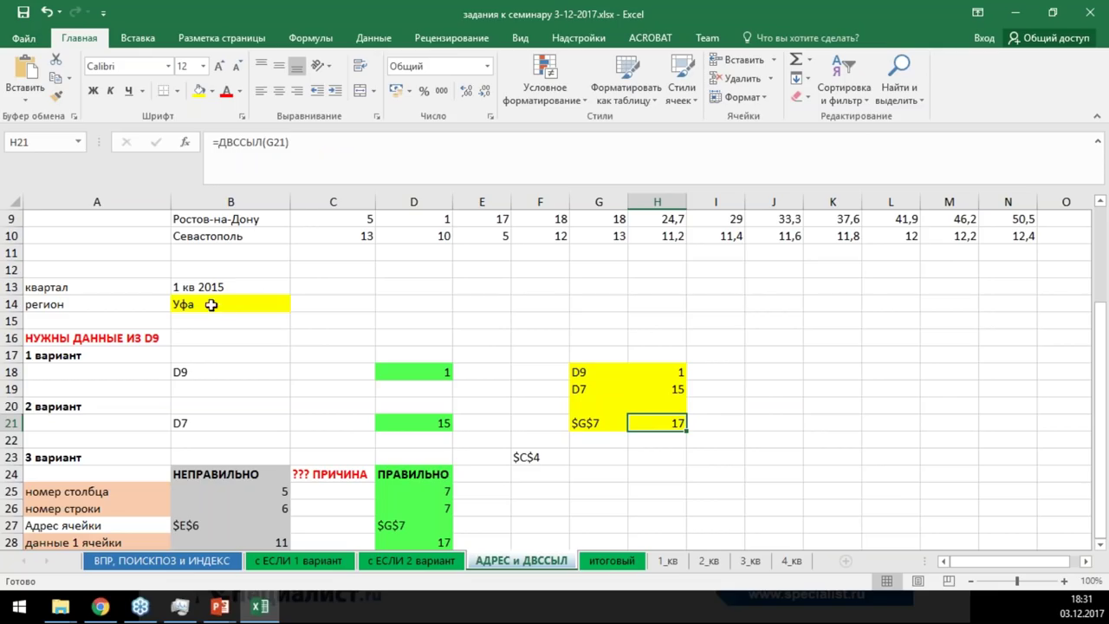
Set the quarter in B13 to 4 кв 2015 and the region in B14 to Ростов-на-Дону
{"action": "left_click", "coordinate": [265, 293]}
{"action": "left_click", "coordinate": [296, 287]}
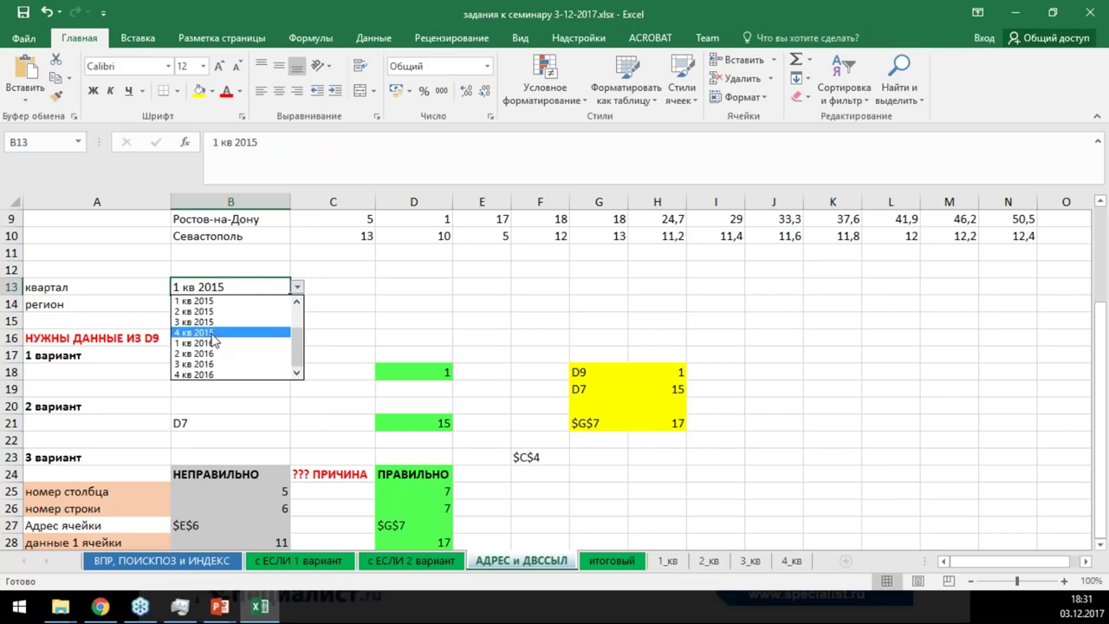
{"action": "left_click", "coordinate": [212, 336]}
{"action": "left_click", "coordinate": [237, 304]}
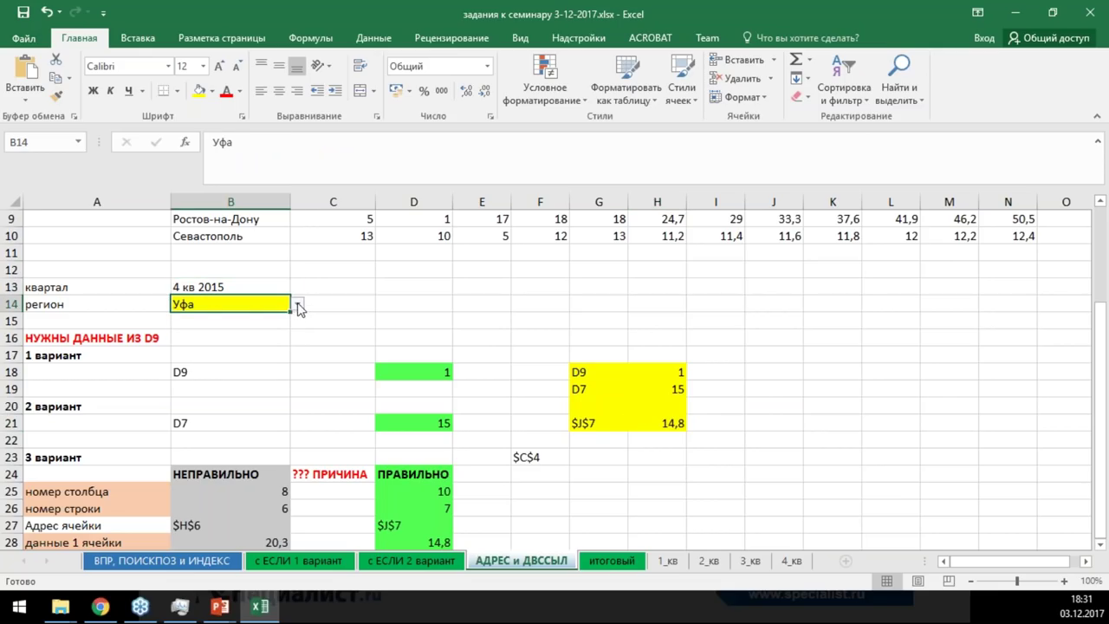
{"action": "left_click", "coordinate": [297, 305]}
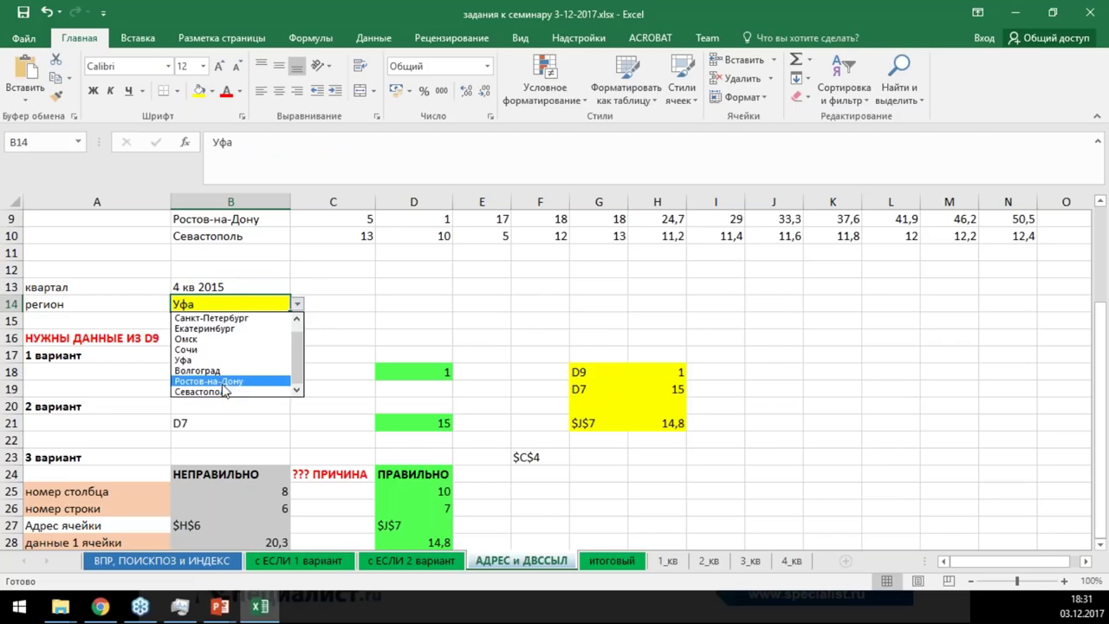
{"action": "left_click", "coordinate": [223, 383]}
Try the quarter 1 кв 2015 in B13, and finish with 2 кв 2015 selected there
{"action": "left_click", "coordinate": [283, 283]}
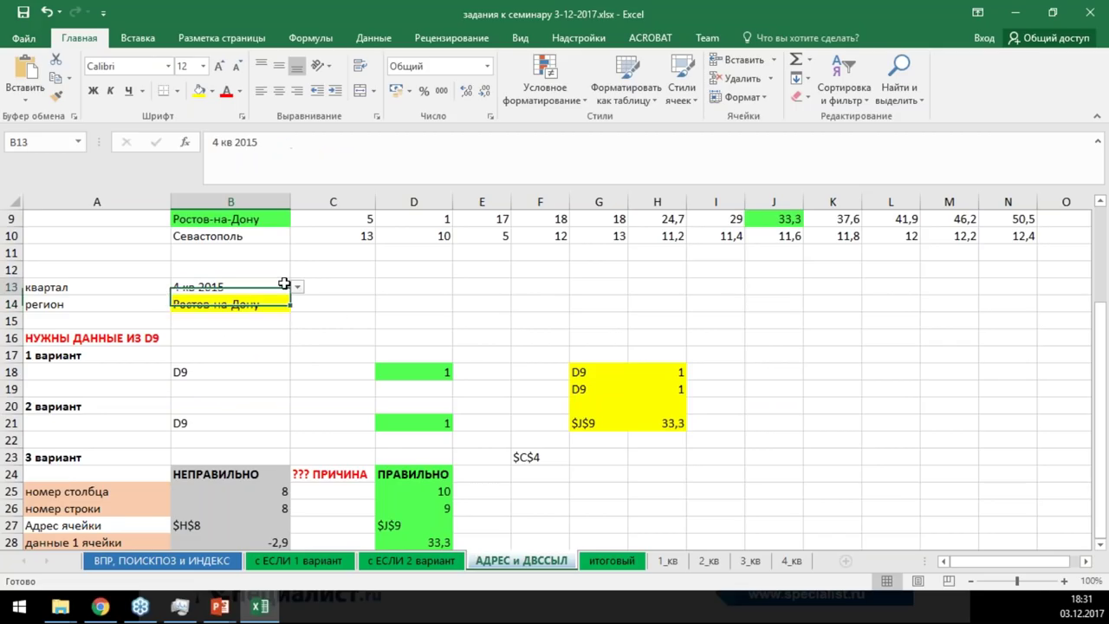
{"action": "left_click", "coordinate": [297, 287]}
{"action": "left_click", "coordinate": [212, 321]}
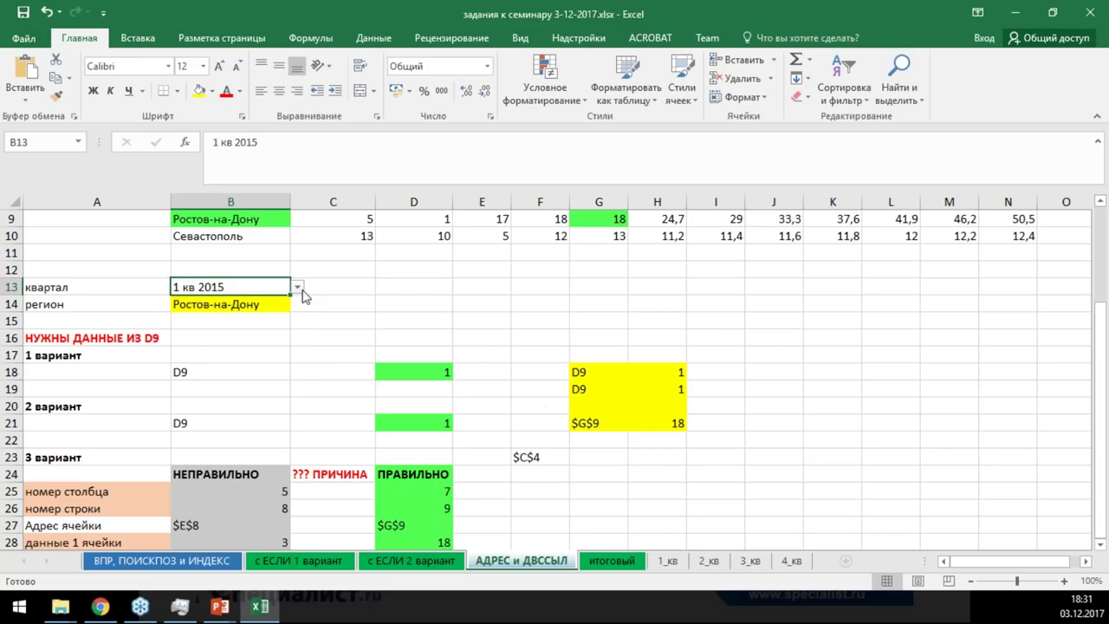
{"action": "left_click", "coordinate": [297, 287]}
{"action": "left_click", "coordinate": [208, 316]}
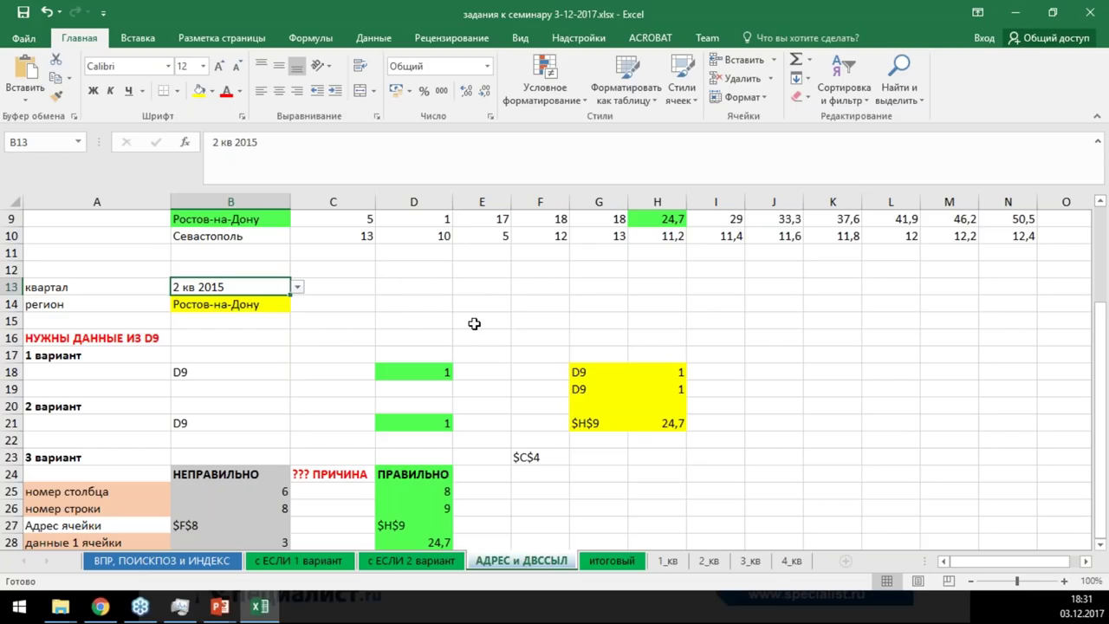
Examine the 3 вариант block and compare its incorrect formulas in B25:B26 with the list of regions in column B
{"action": "scroll", "coordinate": [290, 303], "scroll_direction": "down", "scroll_amount": 1}
{"action": "scroll", "coordinate": [287, 302], "scroll_direction": "down", "scroll_amount": 4}
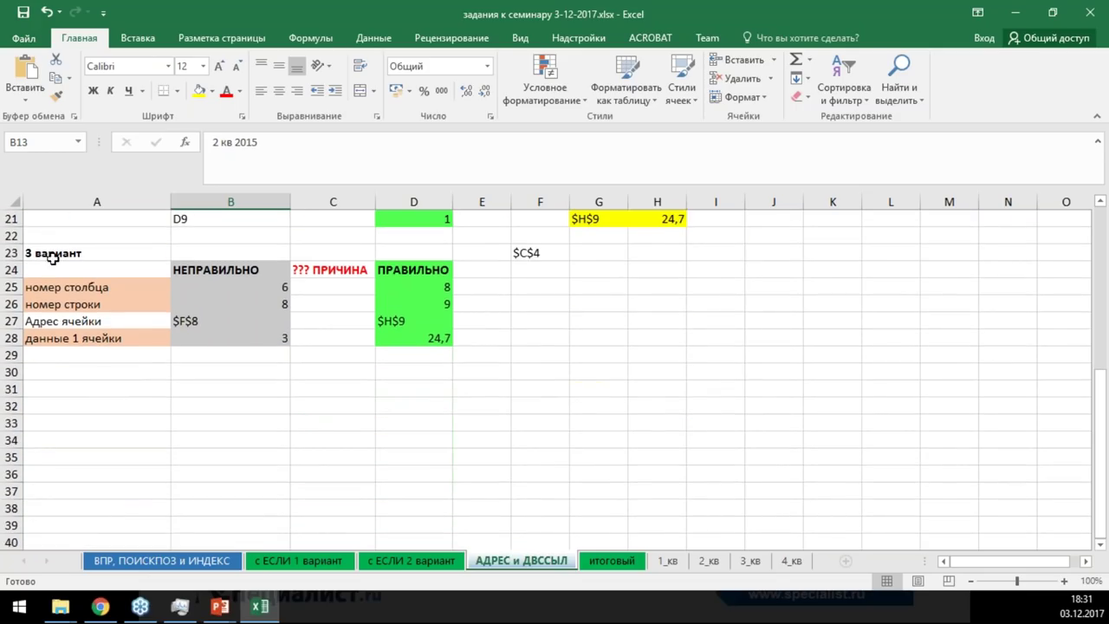
{"action": "left_click_drag", "start_coordinate": [44, 252], "coordinate": [416, 368]}
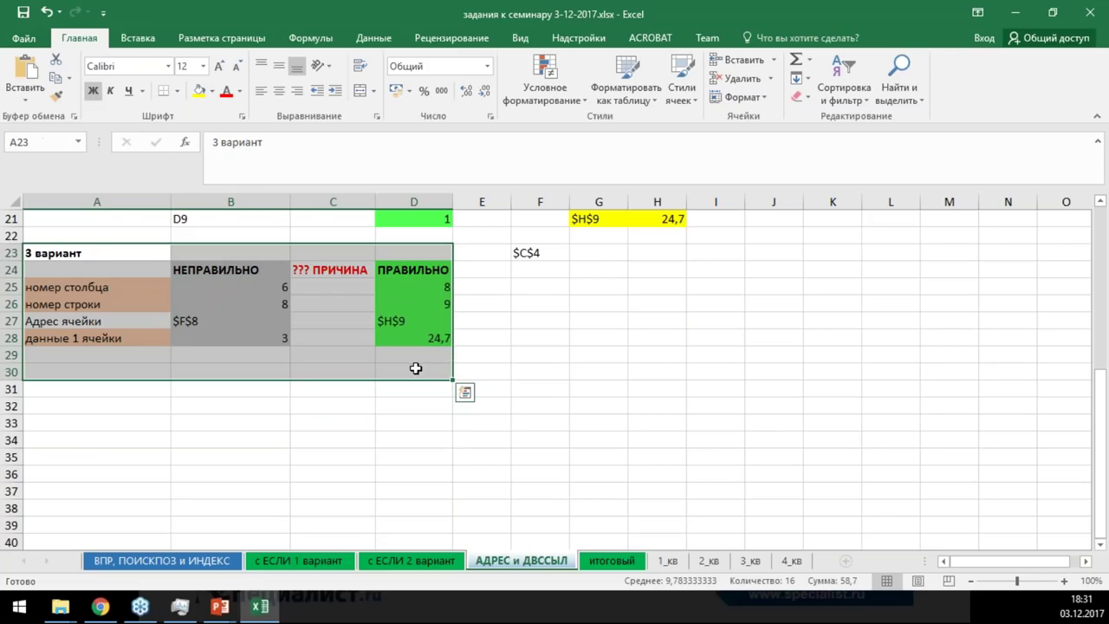
{"action": "left_click", "coordinate": [540, 396]}
{"action": "left_click", "coordinate": [259, 288]}
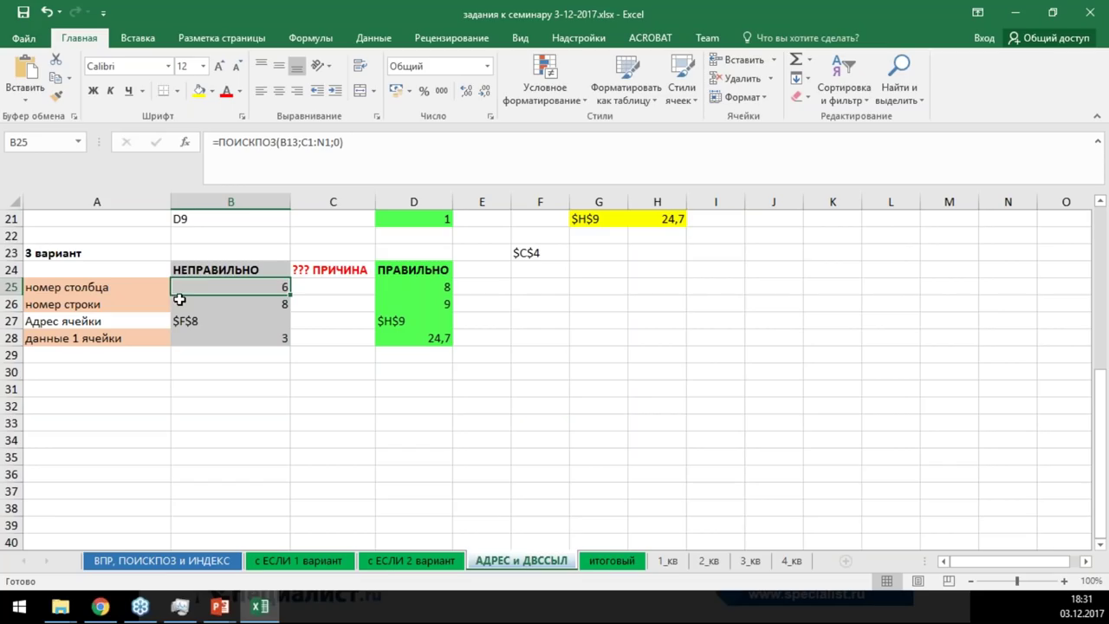
{"action": "left_click", "coordinate": [195, 305]}
{"action": "left_click", "coordinate": [219, 287]}
{"action": "scroll", "coordinate": [307, 256], "scroll_direction": "up", "scroll_amount": 7}
{"action": "left_click_drag", "start_coordinate": [202, 236], "coordinate": [238, 372]}
{"action": "scroll", "coordinate": [260, 255], "scroll_direction": "down", "scroll_amount": 6}
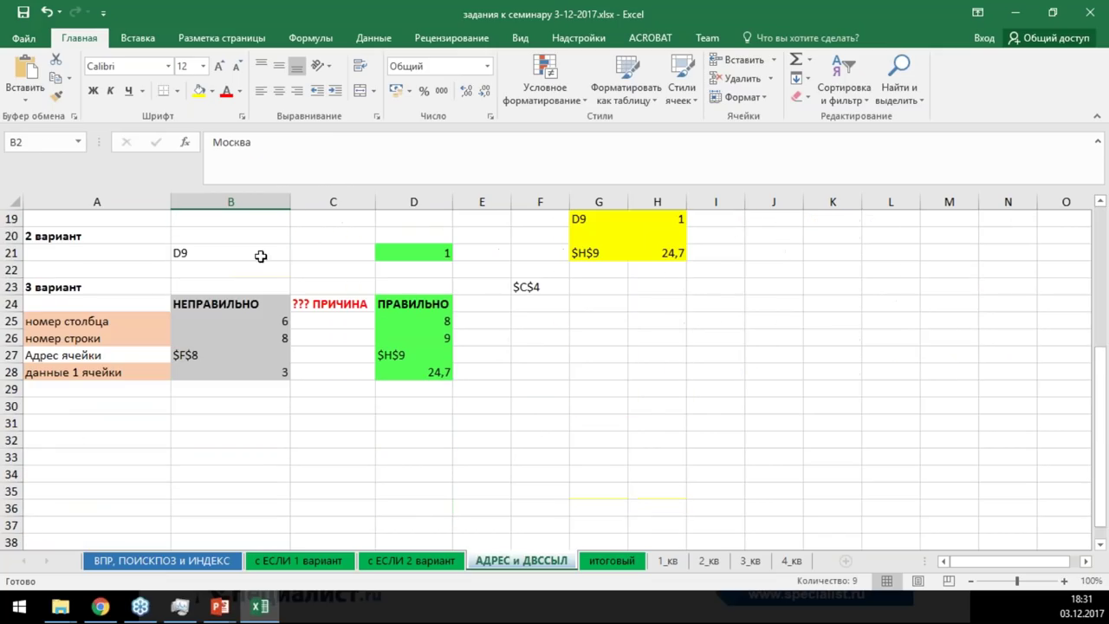
Compare the incorrect ПОИСКПОЗ ranges in B25:B26 with the correct formulas in D25:D28, the table's header row and the address formula in G21
{"action": "left_click", "coordinate": [268, 320]}
{"action": "left_click", "coordinate": [416, 322]}
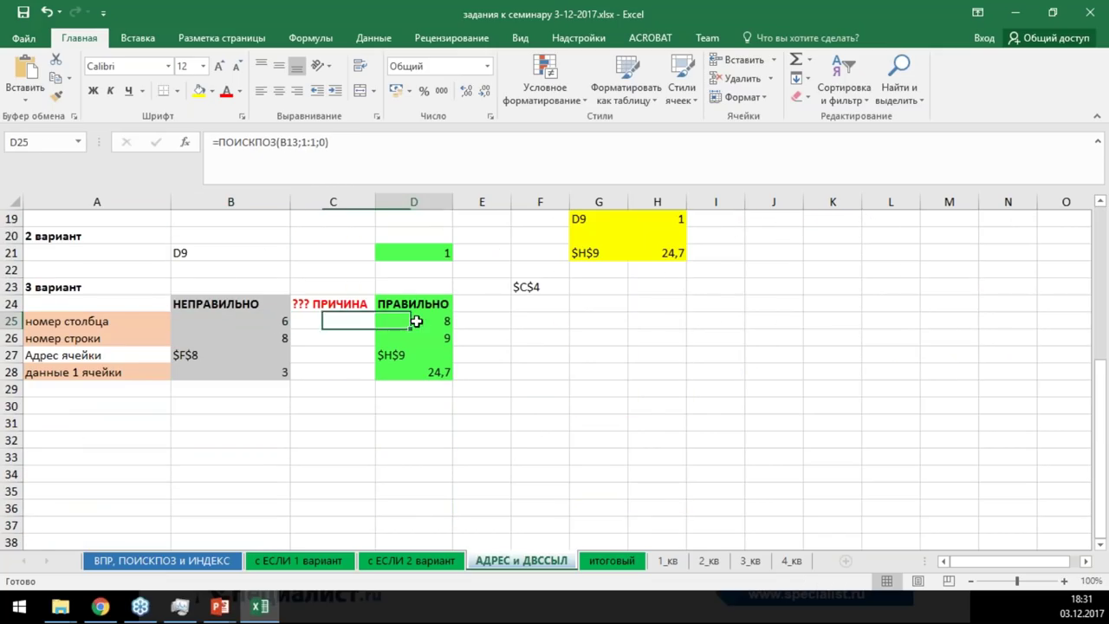
{"action": "left_click", "coordinate": [276, 337]}
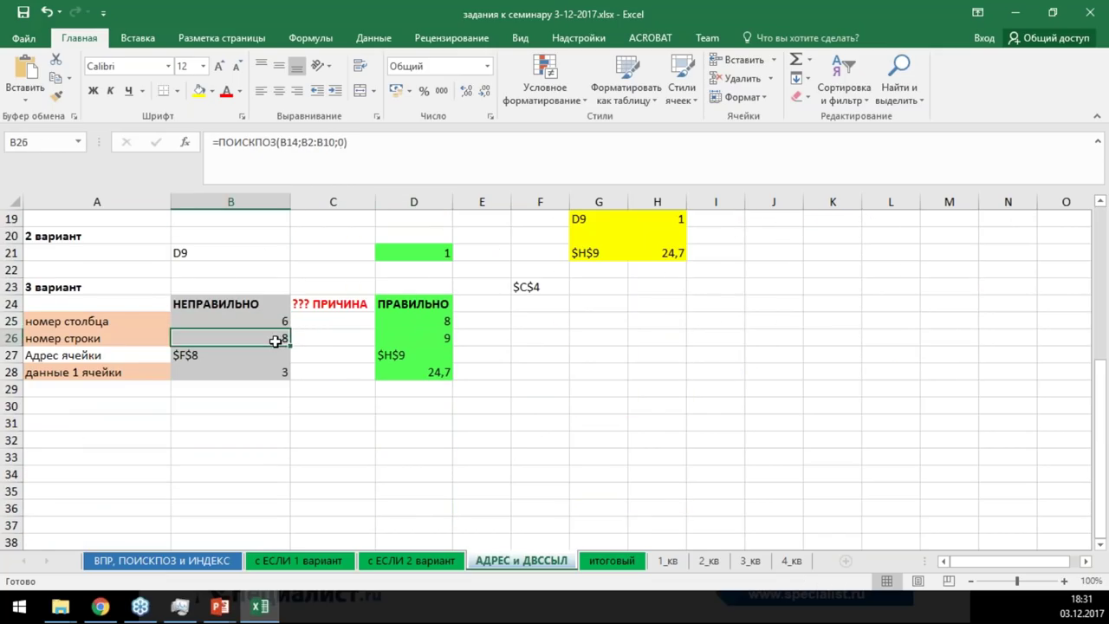
{"action": "scroll", "coordinate": [50, 240], "scroll_direction": "up", "scroll_amount": 6}
{"action": "left_click", "coordinate": [12, 219]}
{"action": "scroll", "coordinate": [337, 286], "scroll_direction": "down", "scroll_amount": 3}
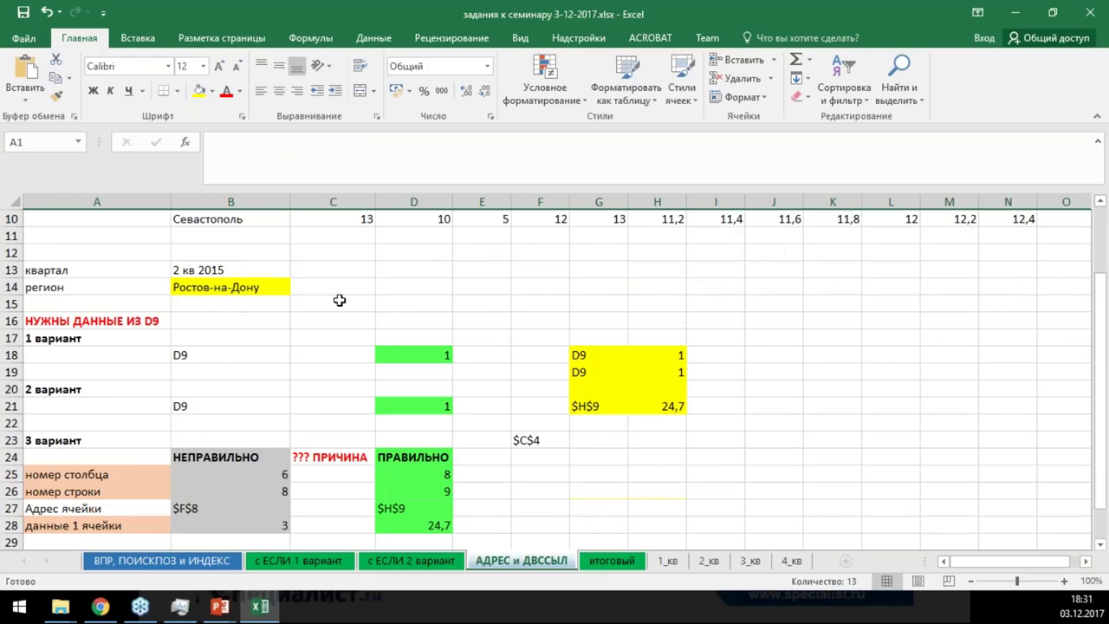
{"action": "left_click", "coordinate": [277, 476]}
{"action": "left_click_drag", "start_coordinate": [426, 473], "coordinate": [421, 524]}
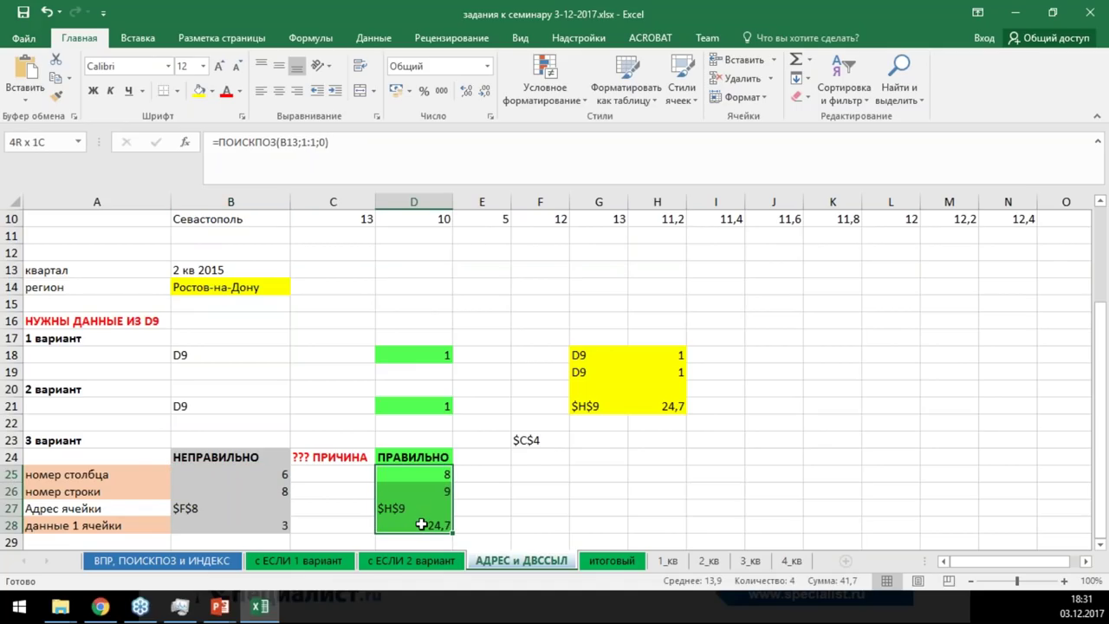
{"action": "left_click_drag", "start_coordinate": [468, 491], "coordinate": [509, 490]}
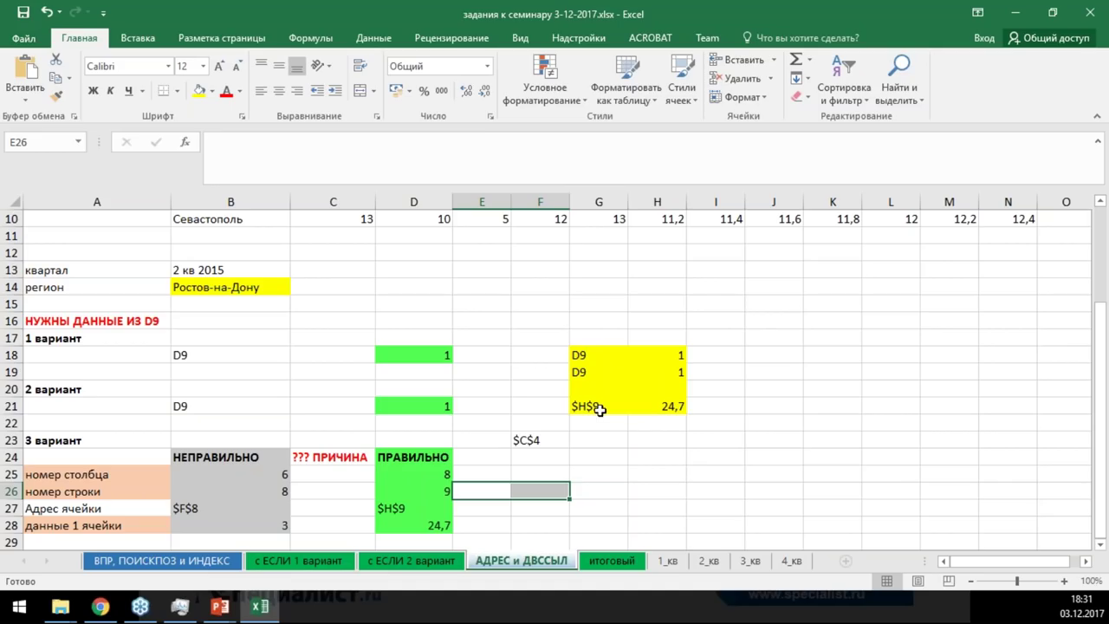
{"action": "left_click", "coordinate": [598, 408]}
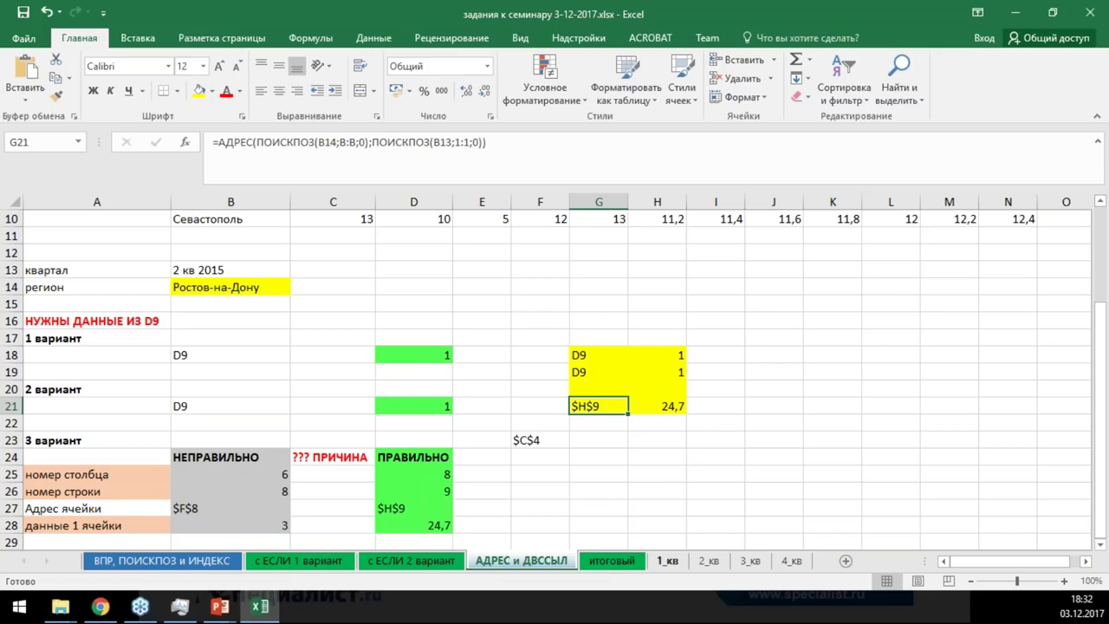
Move the 1_кв sheet between 3_кв and 4_кв, and open the итоговый sheet
{"action": "left_click_drag", "start_coordinate": [670, 565], "coordinate": [710, 566]}
{"action": "left_click", "coordinate": [667, 560]}
{"action": "left_click", "coordinate": [596, 563]}
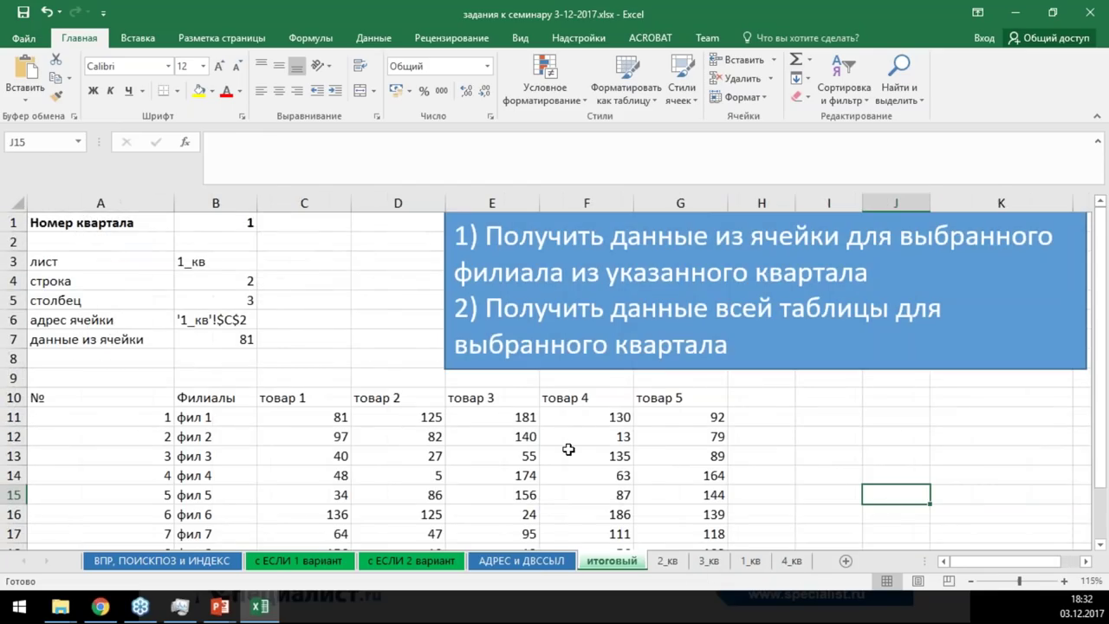
{"action": "left_click", "coordinate": [537, 563]}
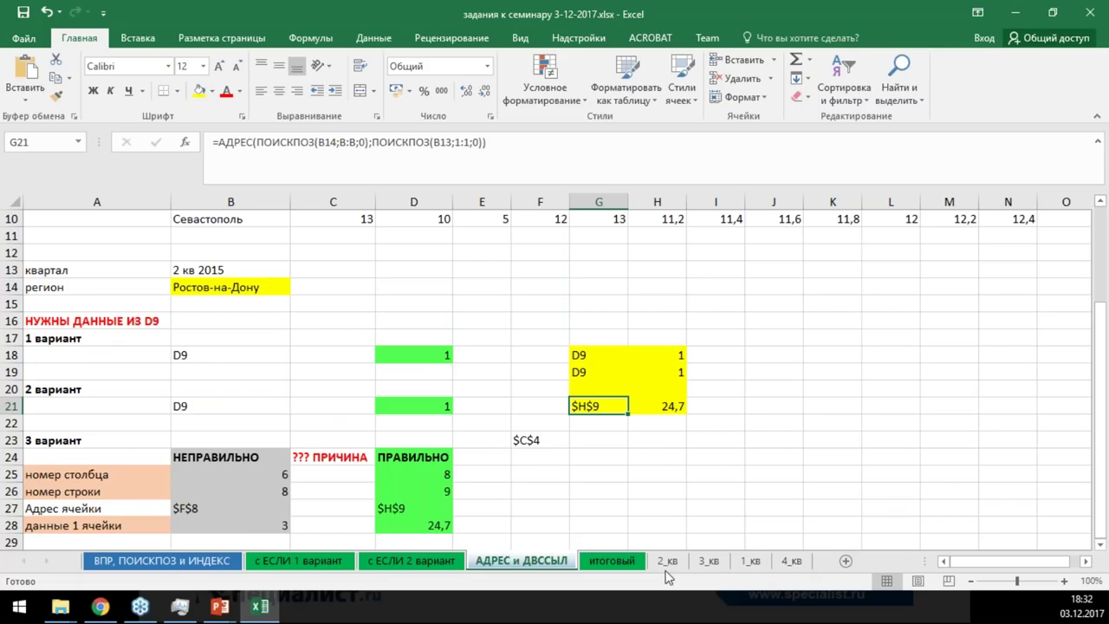
{"action": "left_click", "coordinate": [612, 562]}
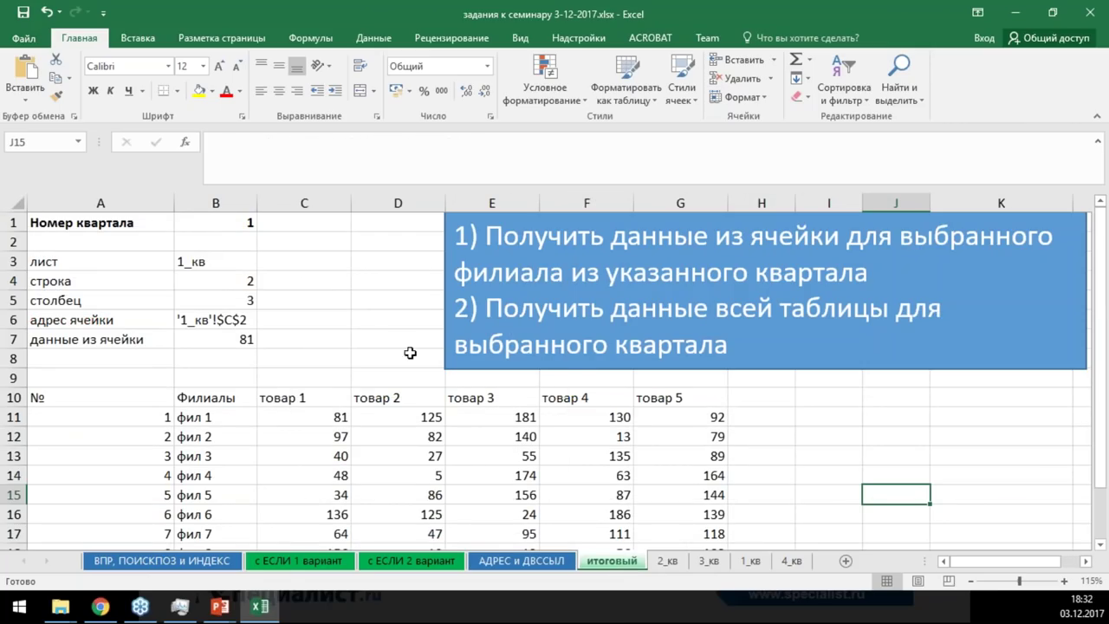
Examine the итоговый sheet and compare the branch tables on the quarterly sheets 1_кв to 4_кв
{"action": "left_click", "coordinate": [366, 322]}
{"action": "scroll", "coordinate": [381, 323], "scroll_direction": "down", "scroll_amount": 6}
{"action": "scroll", "coordinate": [389, 330], "scroll_direction": "up", "scroll_amount": 5}
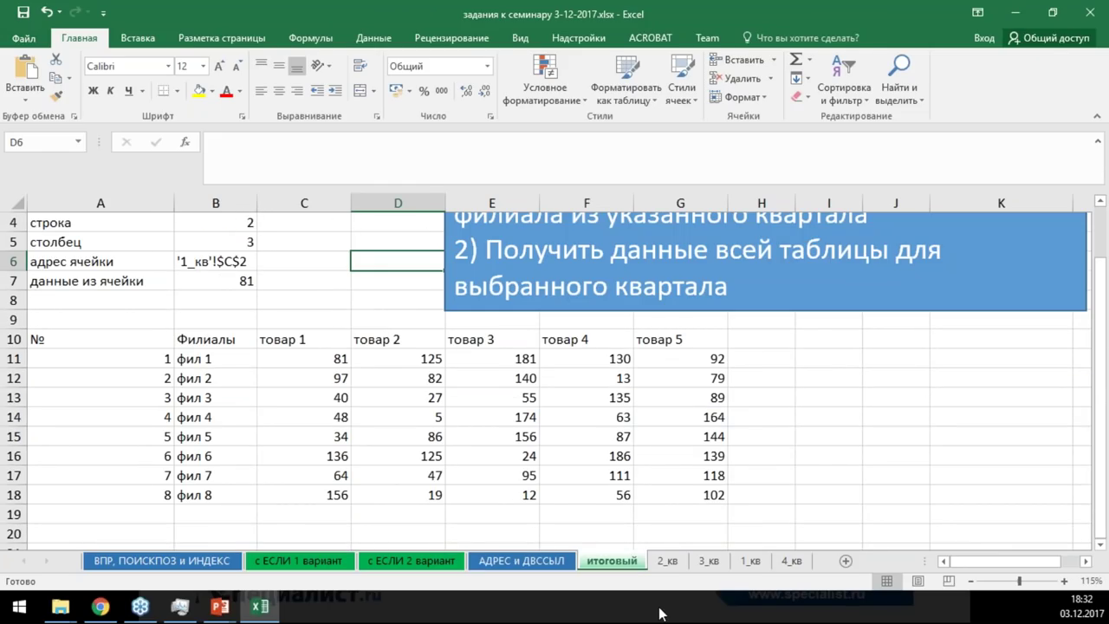
{"action": "left_click", "coordinate": [665, 564]}
{"action": "left_click", "coordinate": [707, 561]}
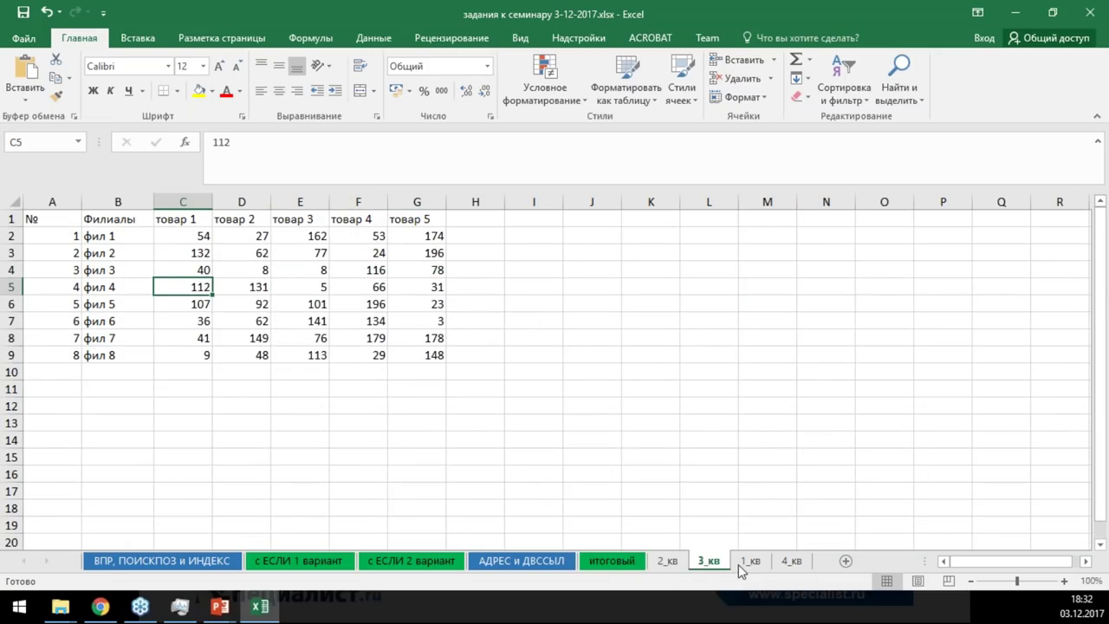
{"action": "left_click", "coordinate": [743, 562]}
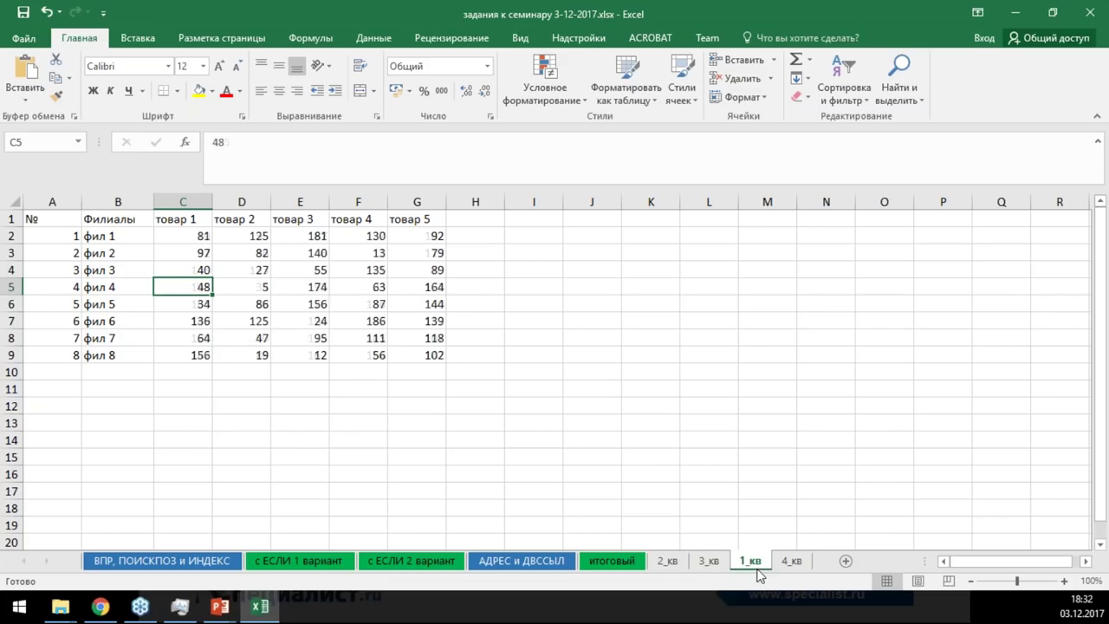
{"action": "left_click", "coordinate": [665, 563]}
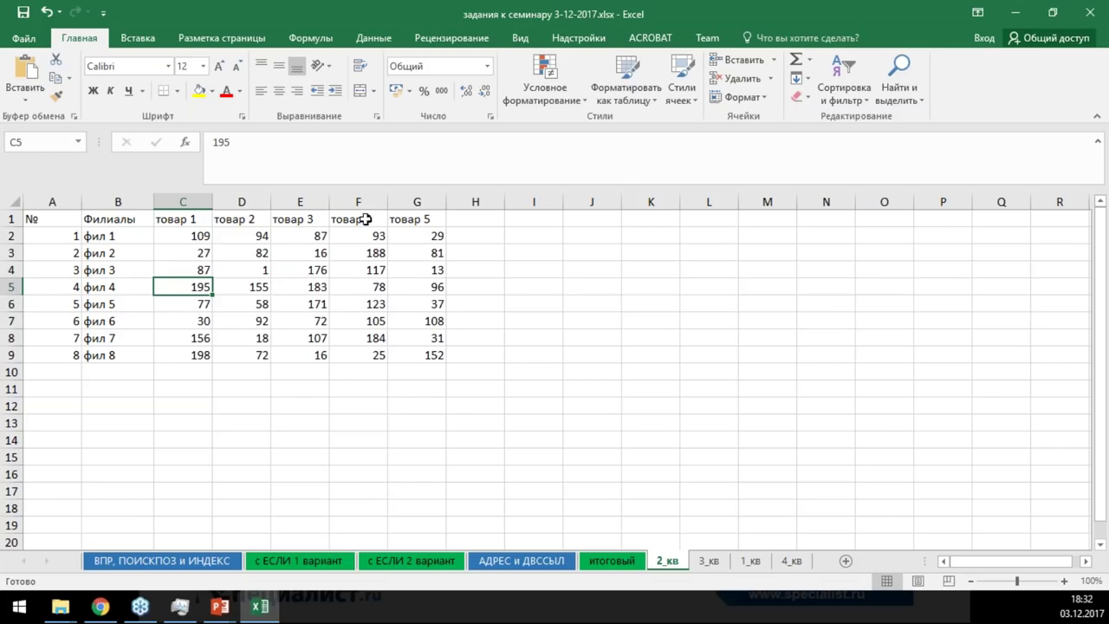
{"action": "left_click", "coordinate": [708, 560]}
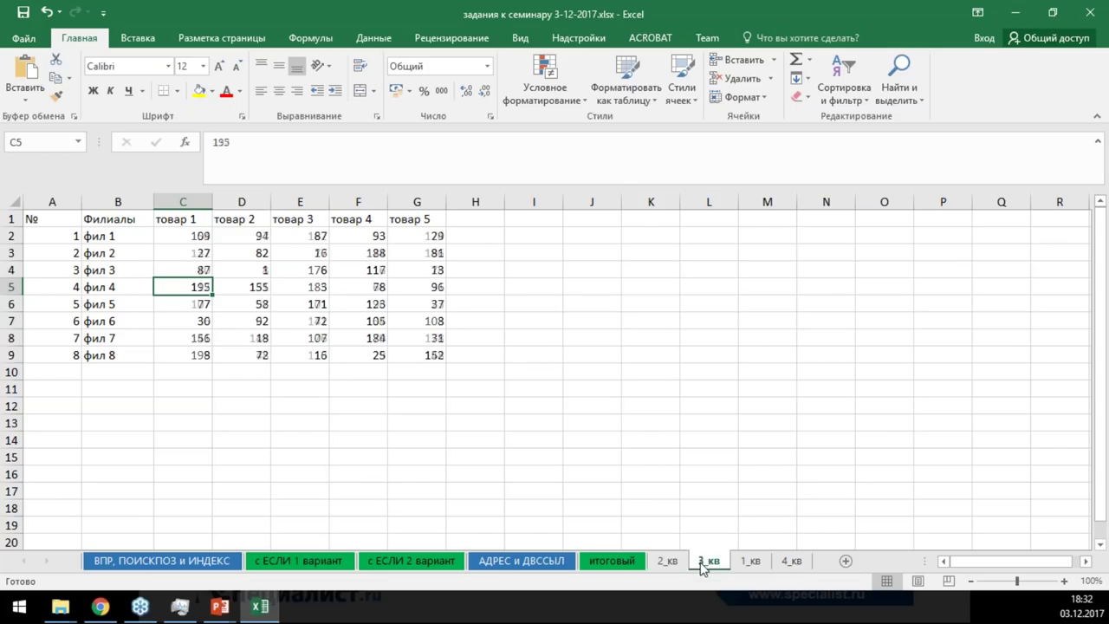
{"action": "left_click", "coordinate": [791, 561]}
Move the 1_кв sheet before 2_кв, and return to the start of the итоговый sheet
{"action": "left_click", "coordinate": [750, 560]}
{"action": "left_click_drag", "start_coordinate": [750, 563], "coordinate": [668, 565]}
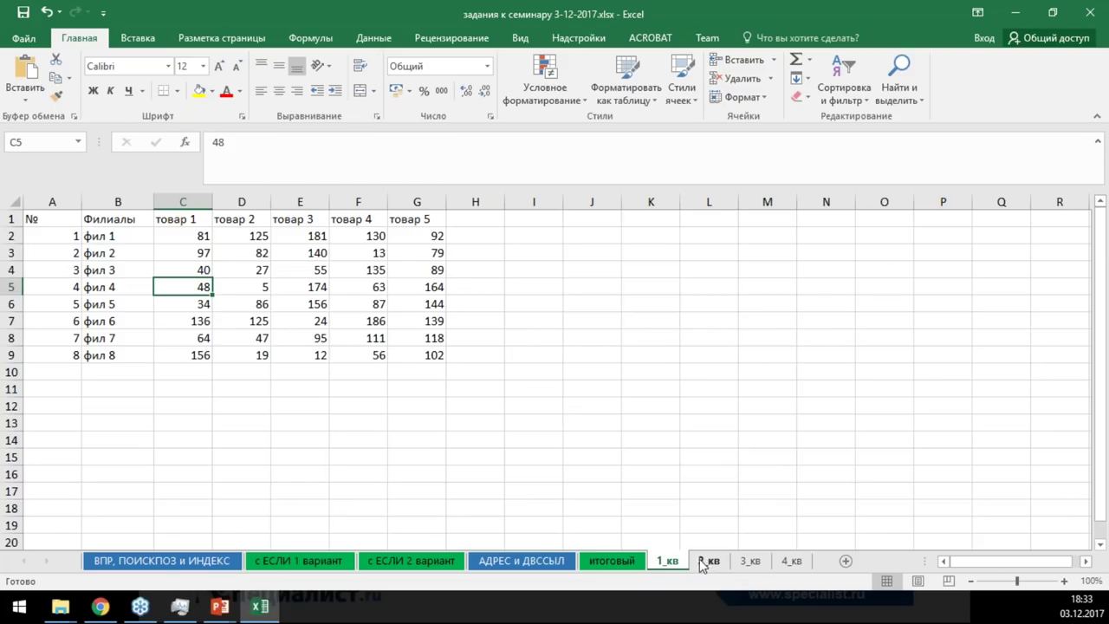
{"action": "left_click", "coordinate": [619, 563]}
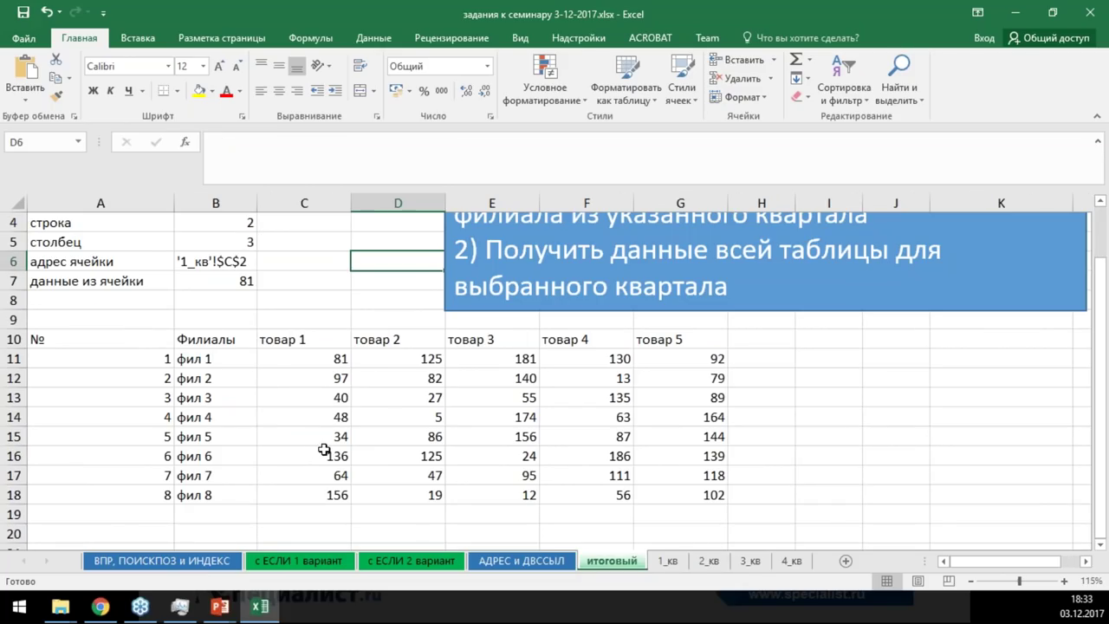
{"action": "scroll", "coordinate": [318, 346], "scroll_direction": "up", "scroll_amount": 1}
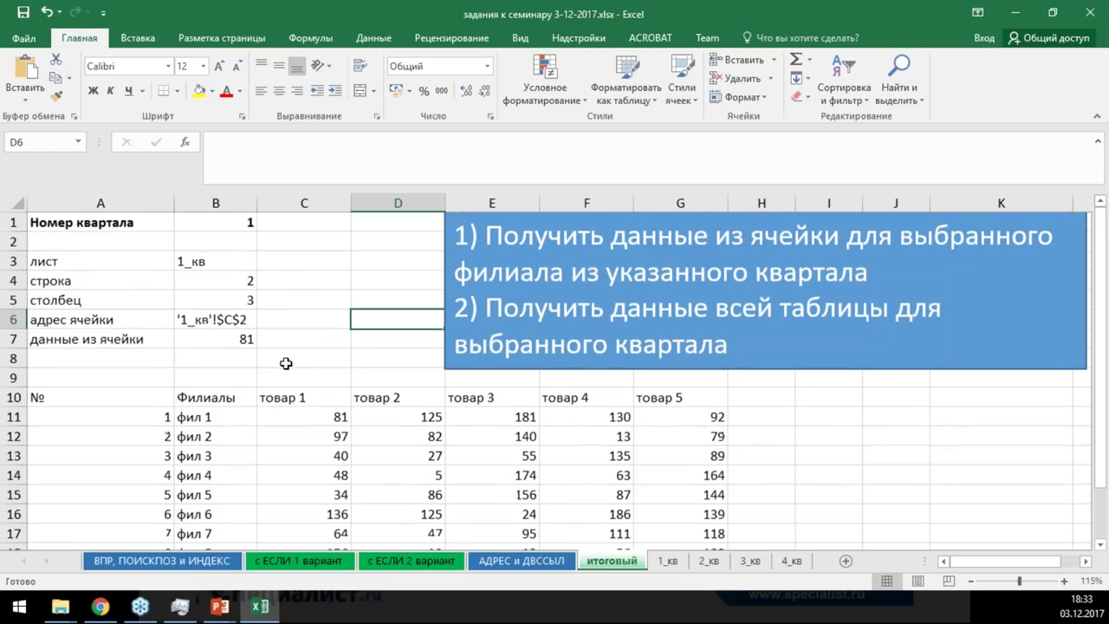
Inspect the list of quarter numbers in B1 and choose 1
{"action": "left_click", "coordinate": [211, 222]}
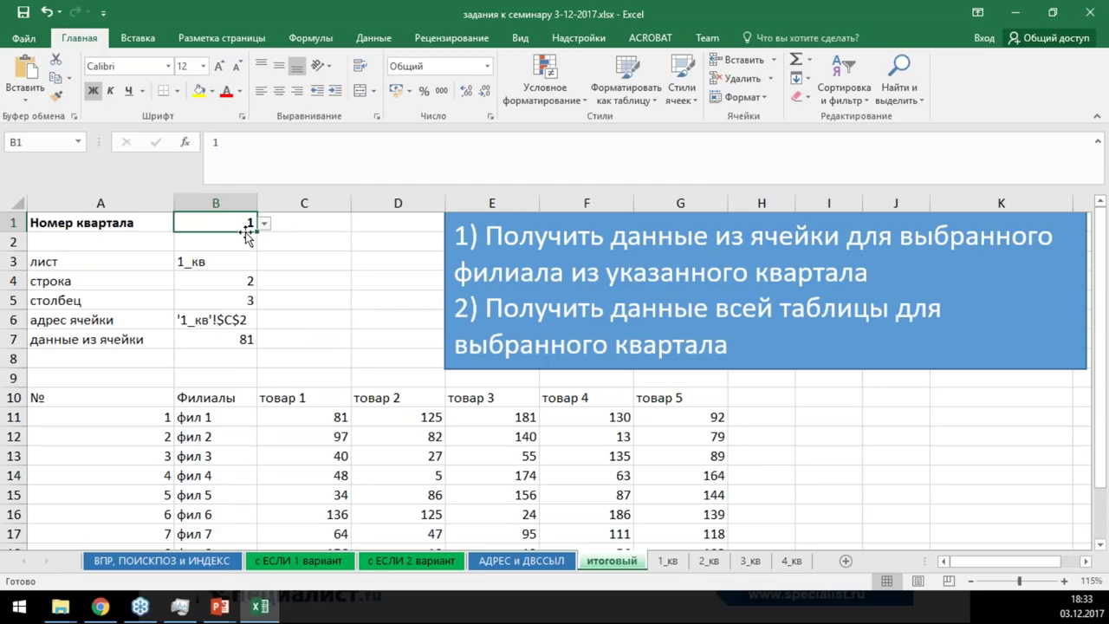
{"action": "key", "text": "alt+Down"}
{"action": "key", "text": "Escape"}
{"action": "left_click", "coordinate": [265, 223]}
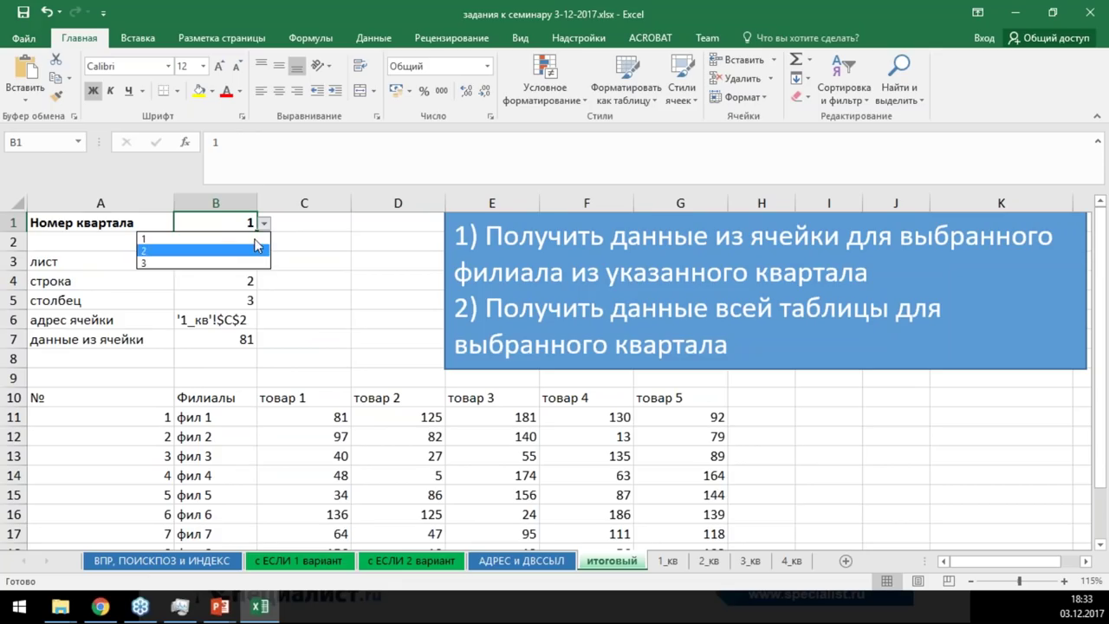
{"action": "left_click", "coordinate": [211, 219]}
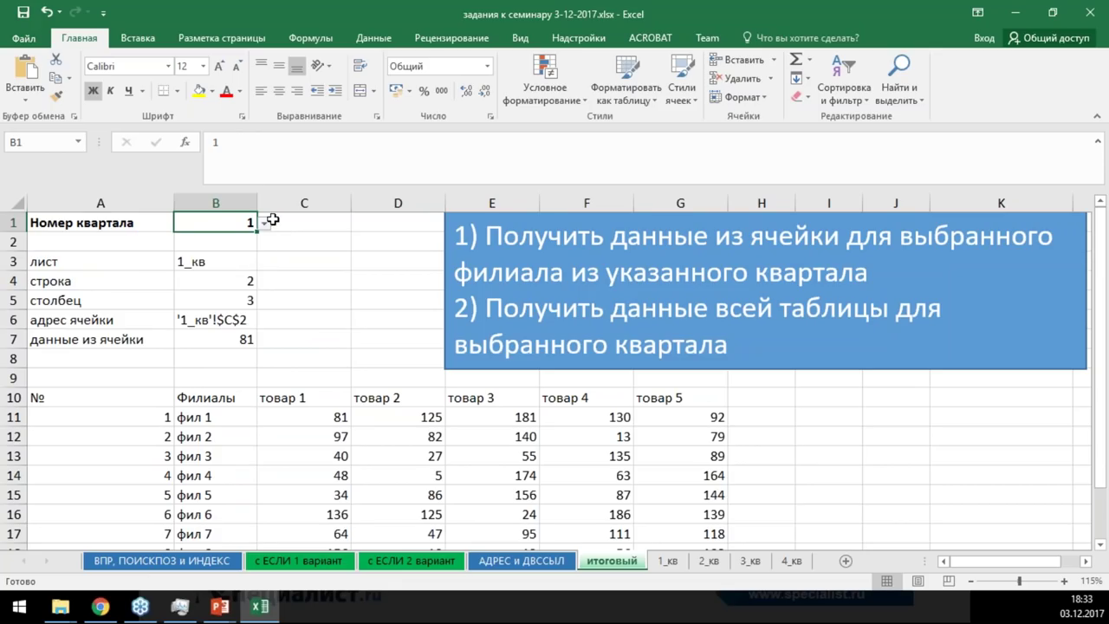
{"action": "left_click", "coordinate": [265, 224]}
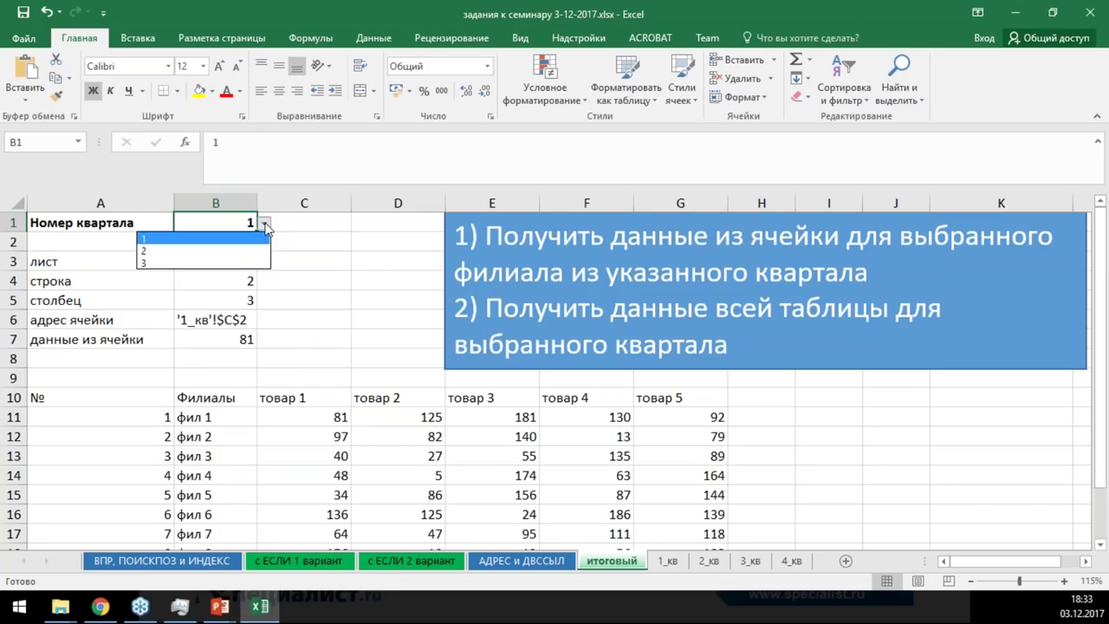
{"action": "left_click", "coordinate": [234, 239]}
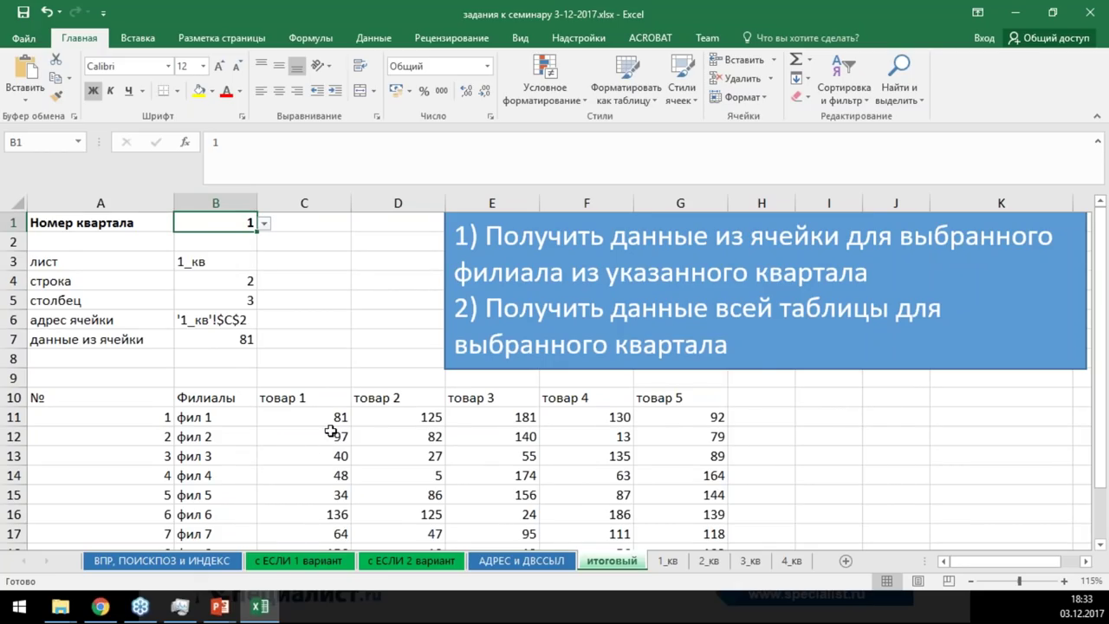
Try quarters 2 and 3 in B1, and finish with quarter 1 selected there
{"action": "left_click", "coordinate": [266, 224]}
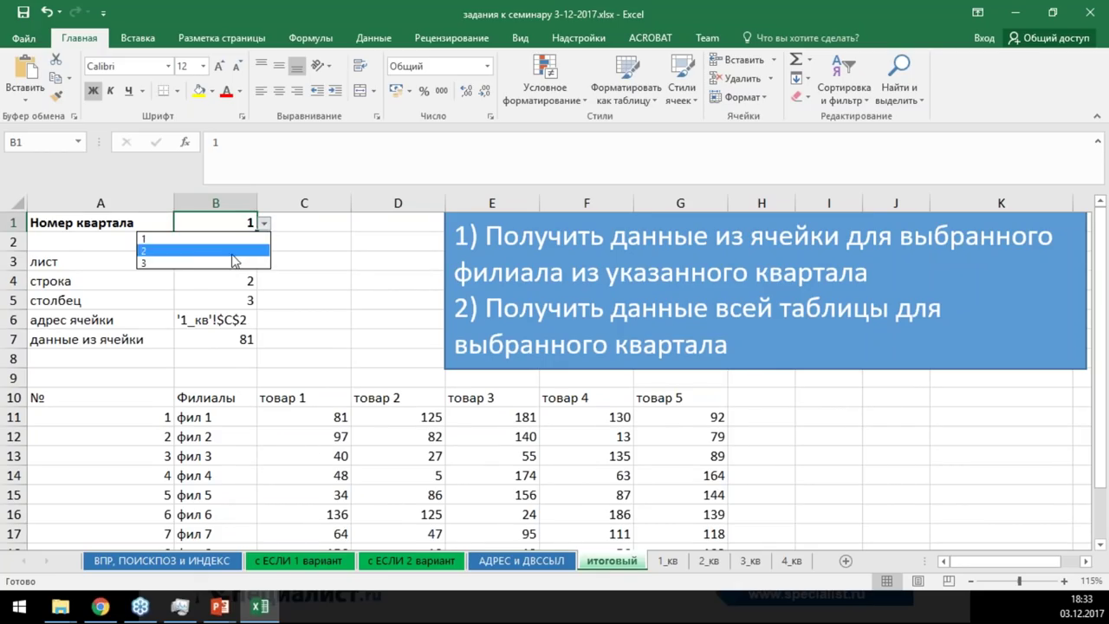
{"action": "left_click", "coordinate": [234, 252]}
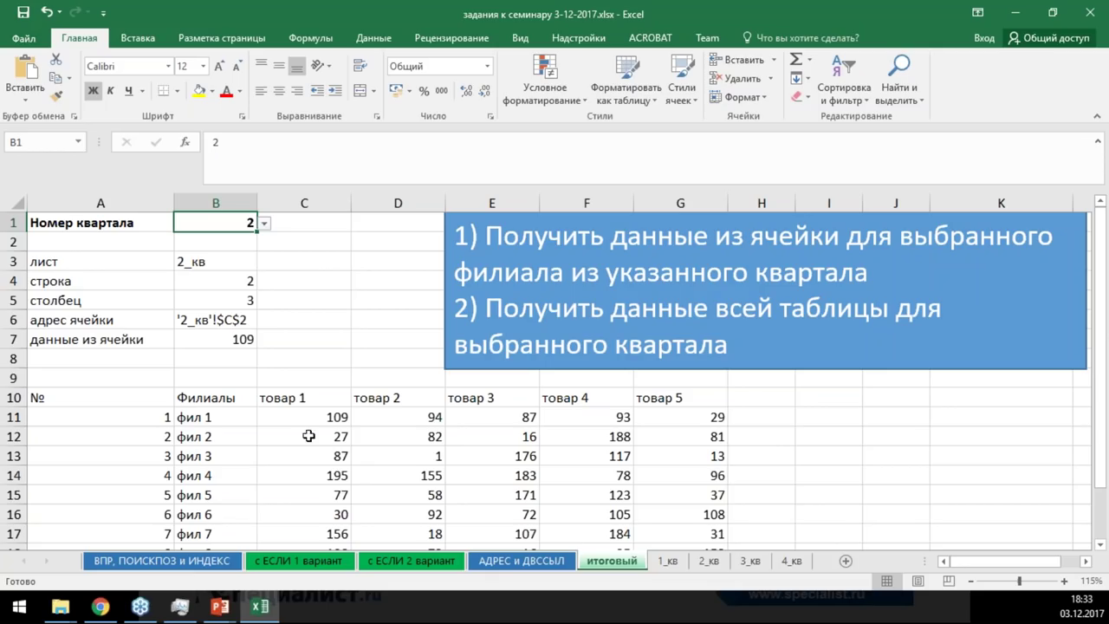
{"action": "left_click", "coordinate": [265, 223]}
{"action": "left_click", "coordinate": [234, 265]}
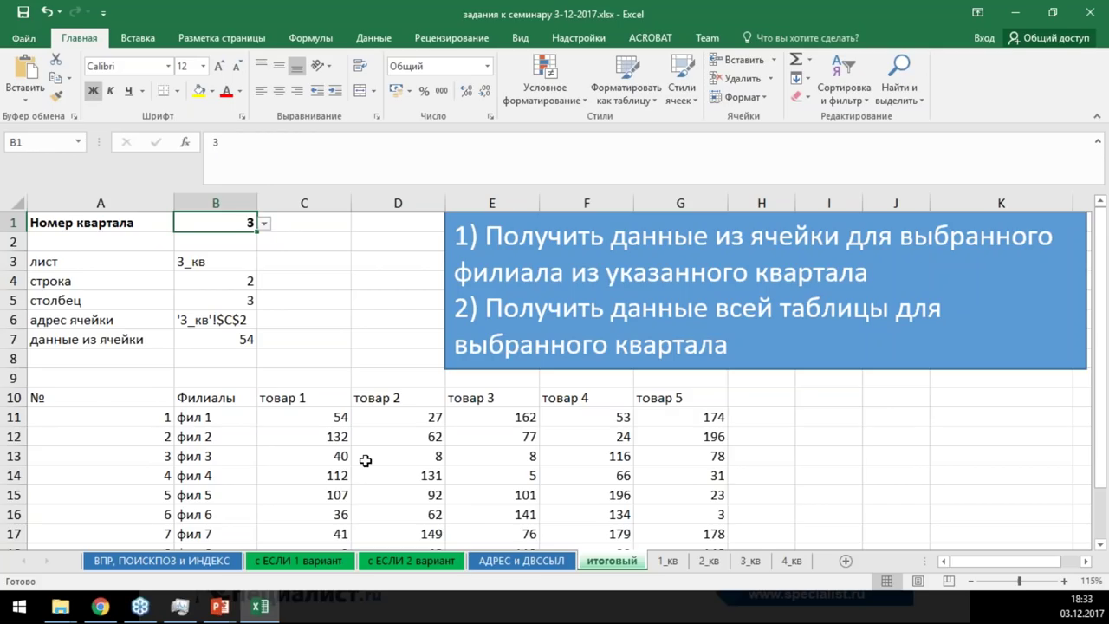
{"action": "left_click", "coordinate": [265, 224]}
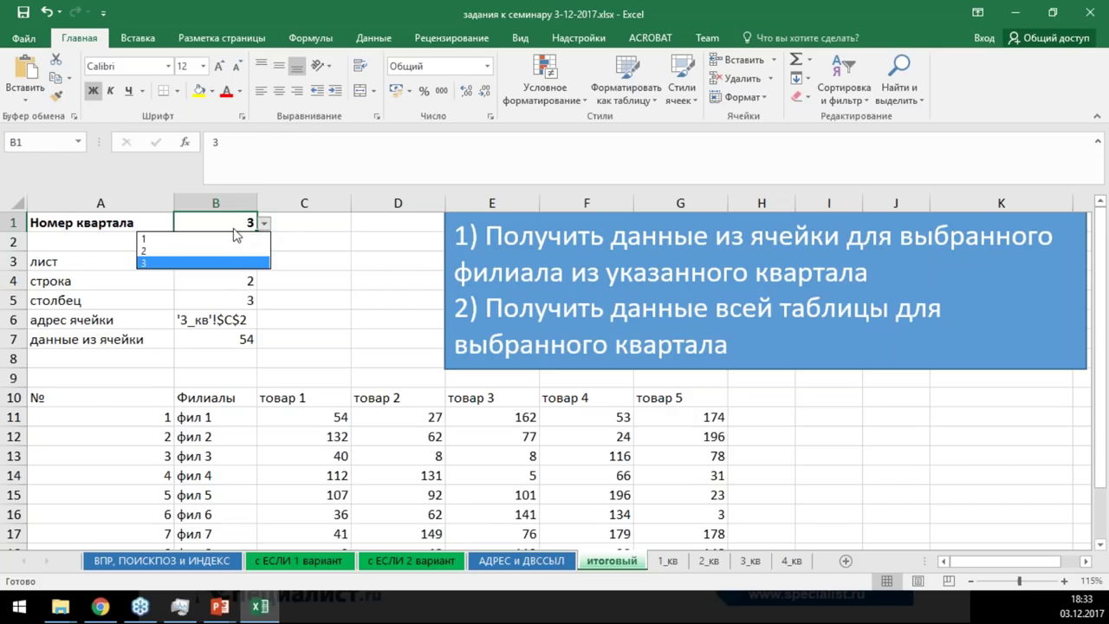
{"action": "left_click", "coordinate": [232, 238]}
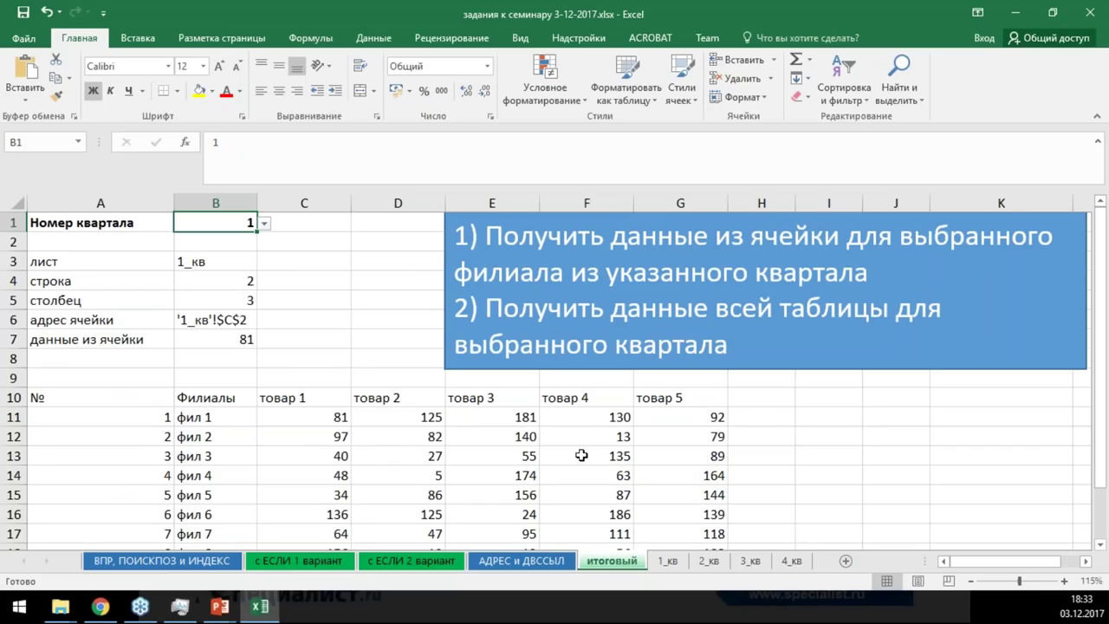
Enter a formula in D1 that refers to cell O15 on the с ЕСЛИ 1 вариант sheet
{"action": "left_click", "coordinate": [335, 259]}
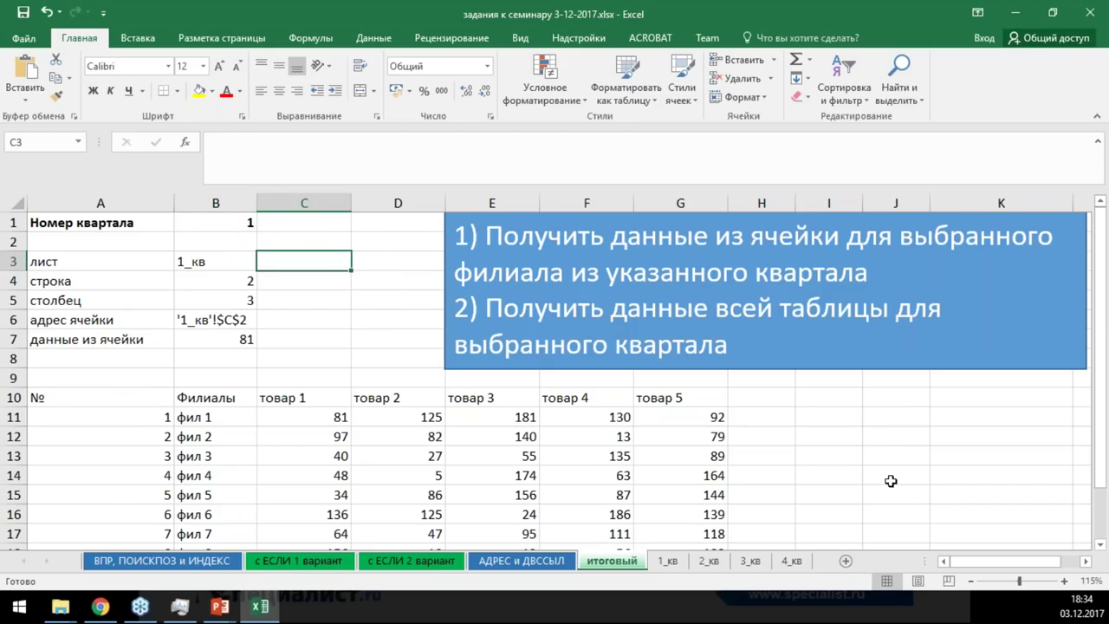
{"action": "left_click", "coordinate": [416, 220]}
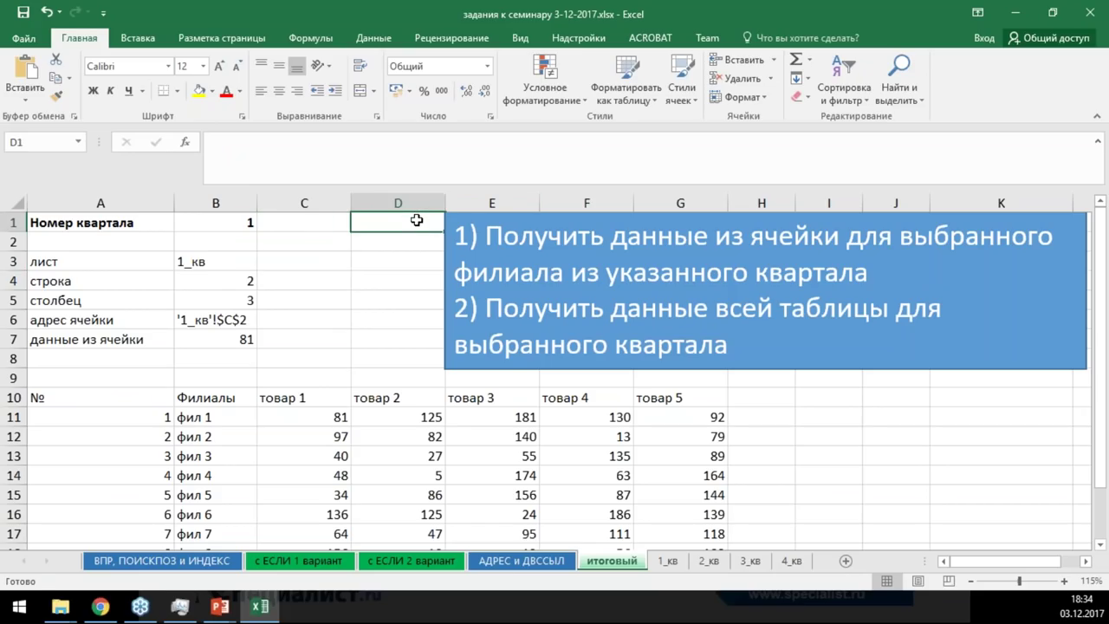
{"action": "type", "text": "="}
{"action": "left_click", "coordinate": [298, 560]}
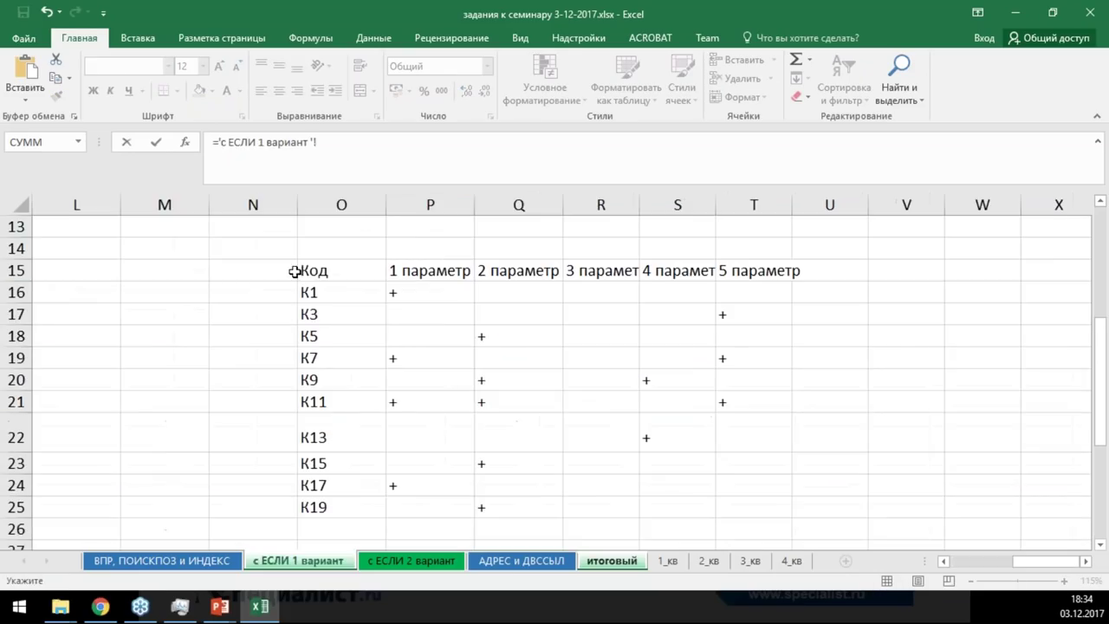
{"action": "left_click", "coordinate": [340, 273]}
{"action": "key", "text": "Return"}
{"action": "left_click", "coordinate": [390, 220]}
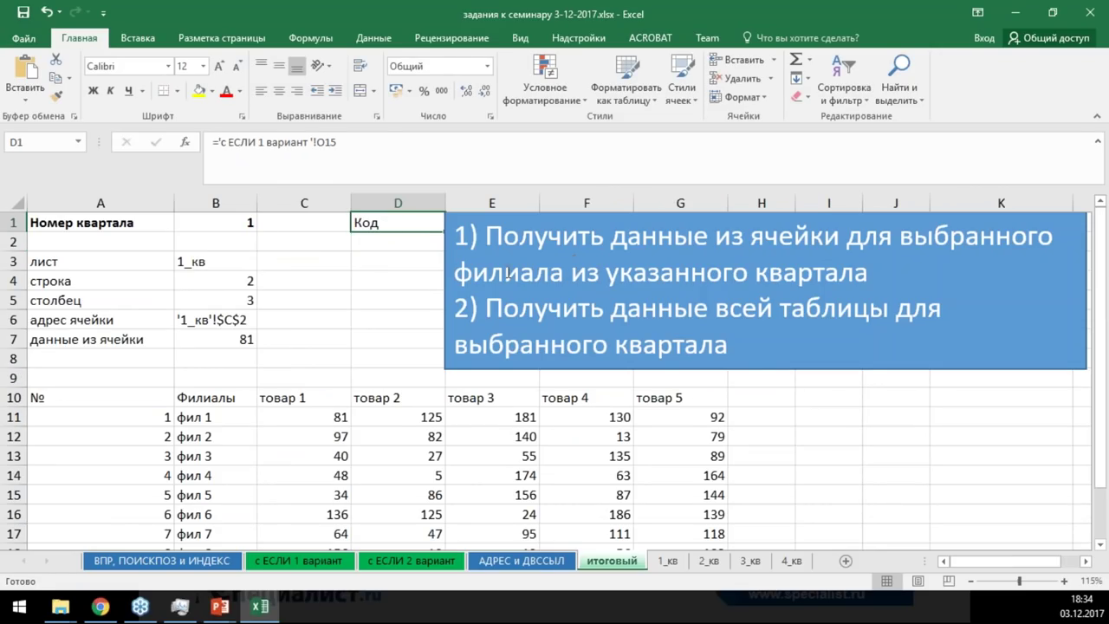
Move the task text box over columns I:K, and turn D1's formula into plain text at font size 18
{"action": "left_click_drag", "start_coordinate": [436, 279], "coordinate": [806, 288]}
{"action": "left_click", "coordinate": [359, 223]}
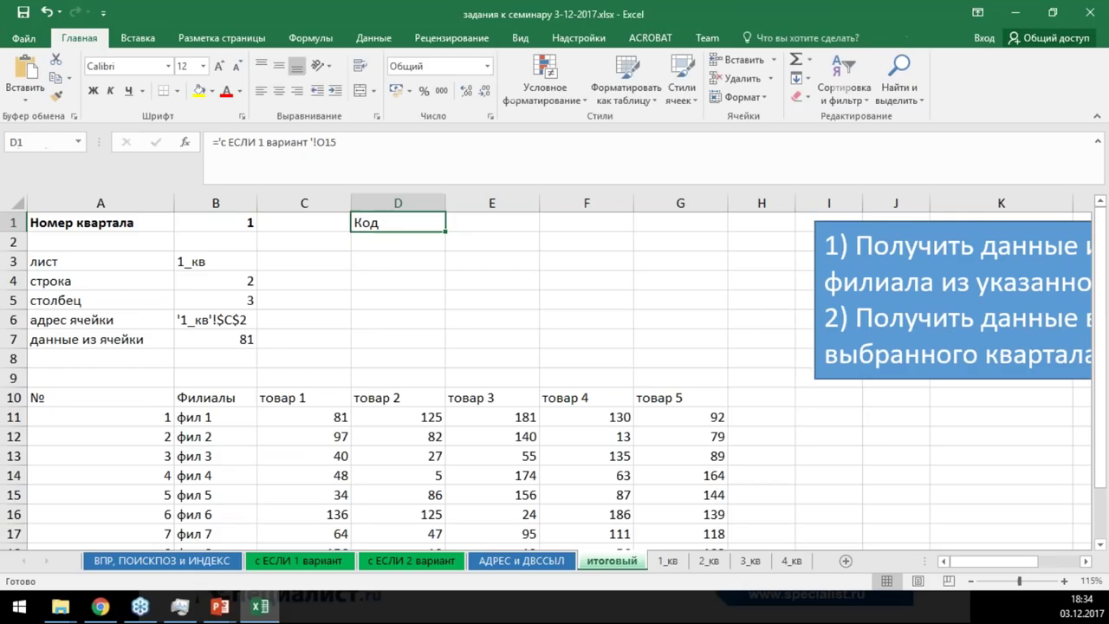
{"action": "left_click", "coordinate": [219, 67]}
{"action": "left_click", "coordinate": [219, 66]}
{"action": "left_click", "coordinate": [219, 67]}
{"action": "left_click", "coordinate": [224, 161]}
{"action": "key", "text": "Return"}
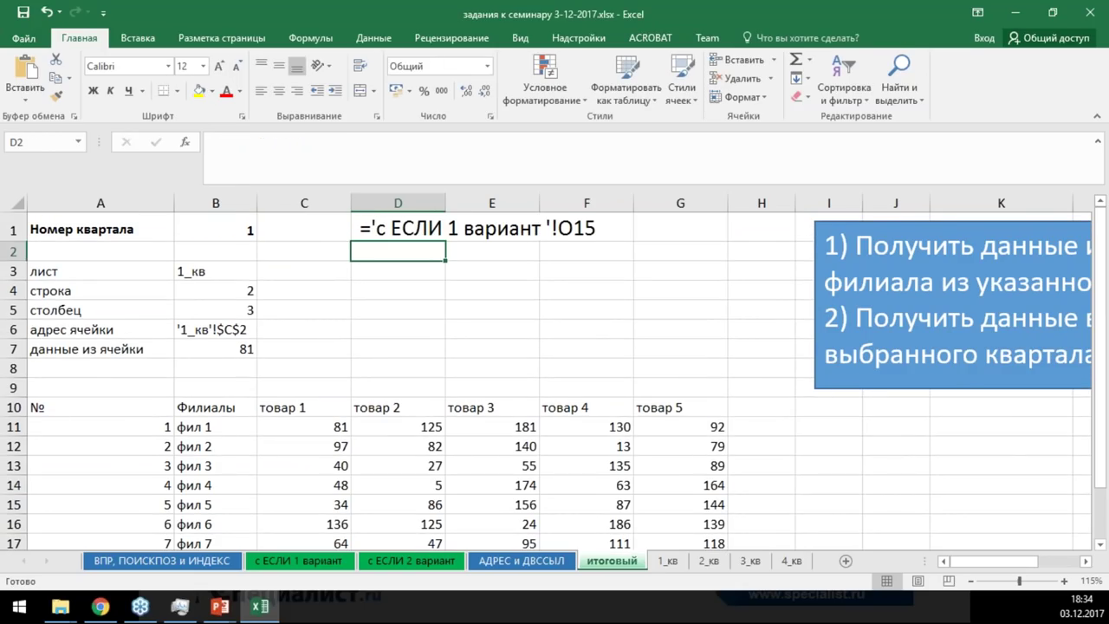
Examine the apostrophes around the sheet name and the exclamation mark in D1's reference text, leaving the cell unedited
{"action": "left_click", "coordinate": [372, 227]}
{"action": "double_click", "coordinate": [372, 227]}
{"action": "left_click_drag", "start_coordinate": [372, 227], "coordinate": [386, 234]}
{"action": "left_click", "coordinate": [372, 229]}
{"action": "left_click_drag", "start_coordinate": [542, 228], "coordinate": [556, 229]}
{"action": "left_click", "coordinate": [556, 230]}
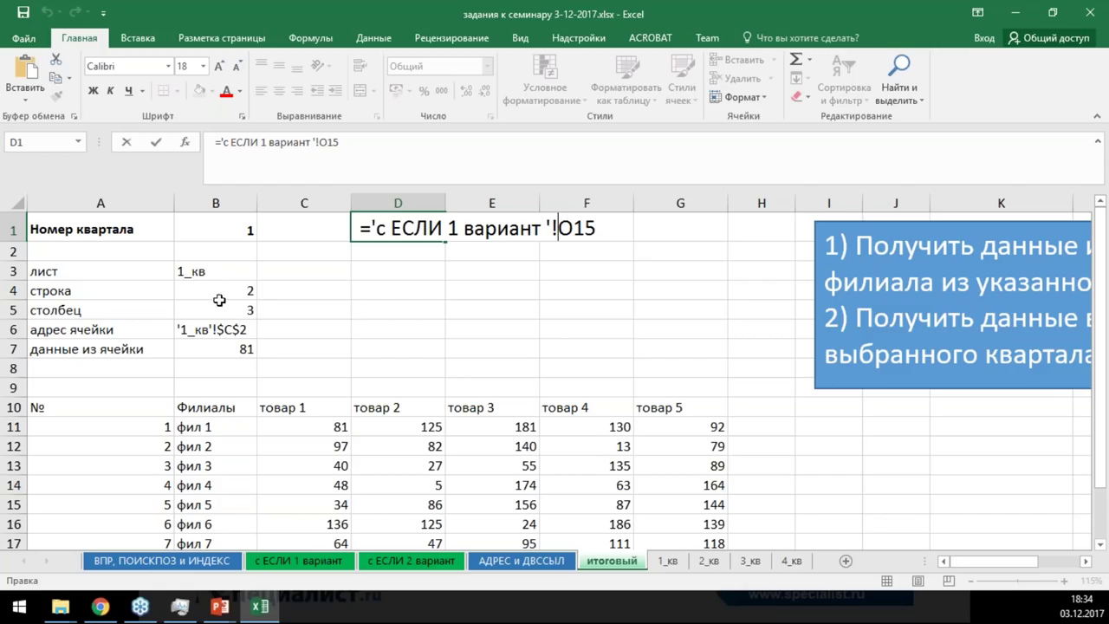
{"action": "key", "text": "Escape"}
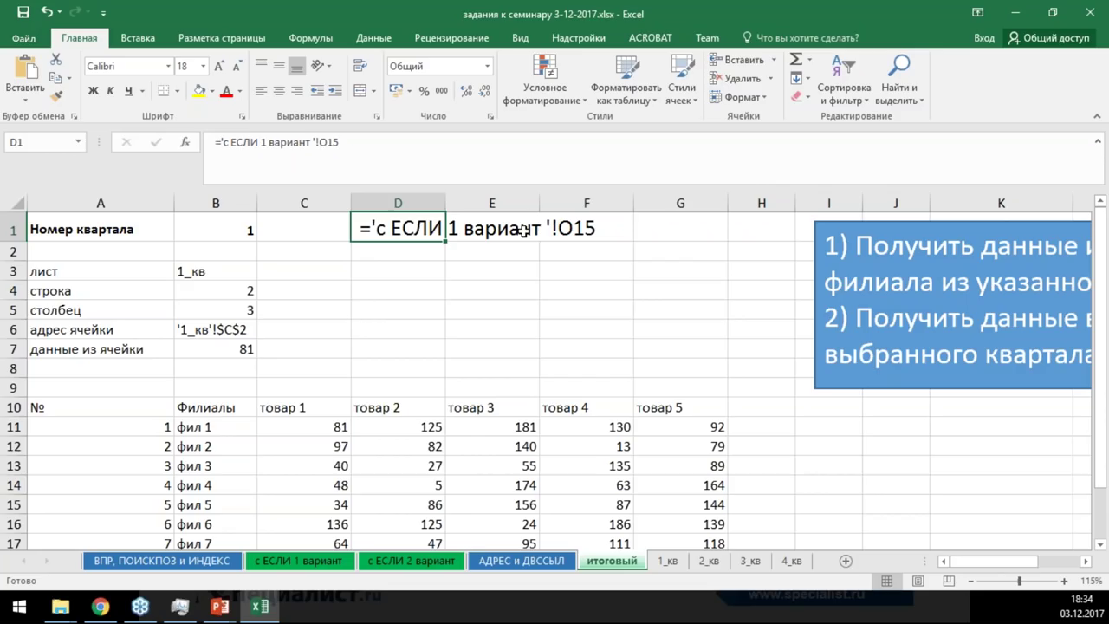
{"action": "left_click", "coordinate": [444, 270]}
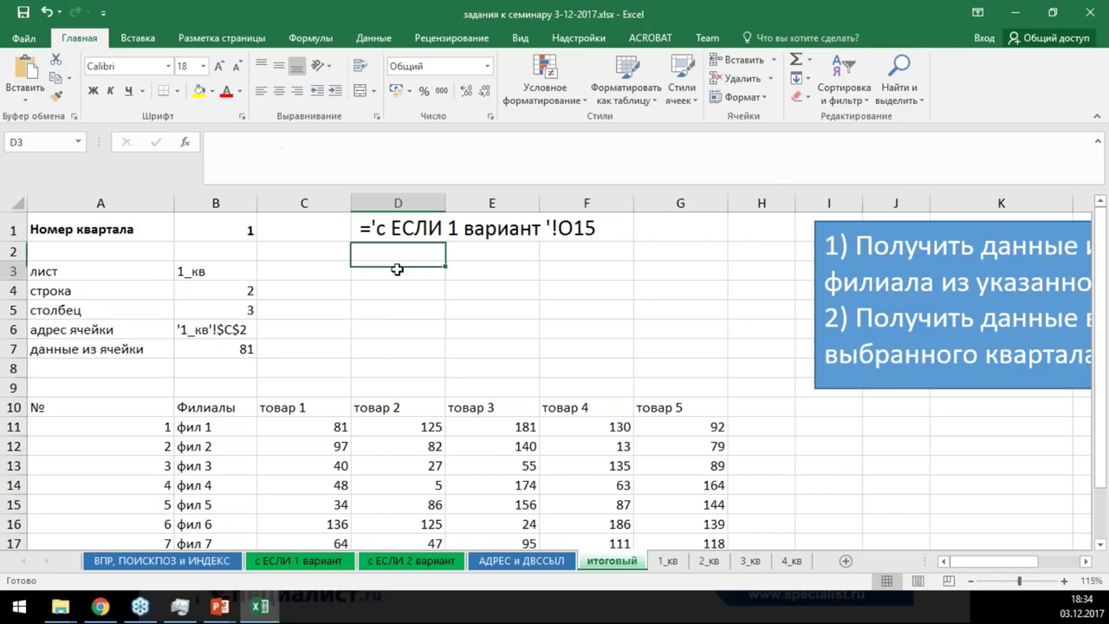
Examine the quarter number in B1, the cells in B3:B7 with the nested ЕСЛИ formula in B3, and the branch name in B11
{"action": "left_click", "coordinate": [212, 229]}
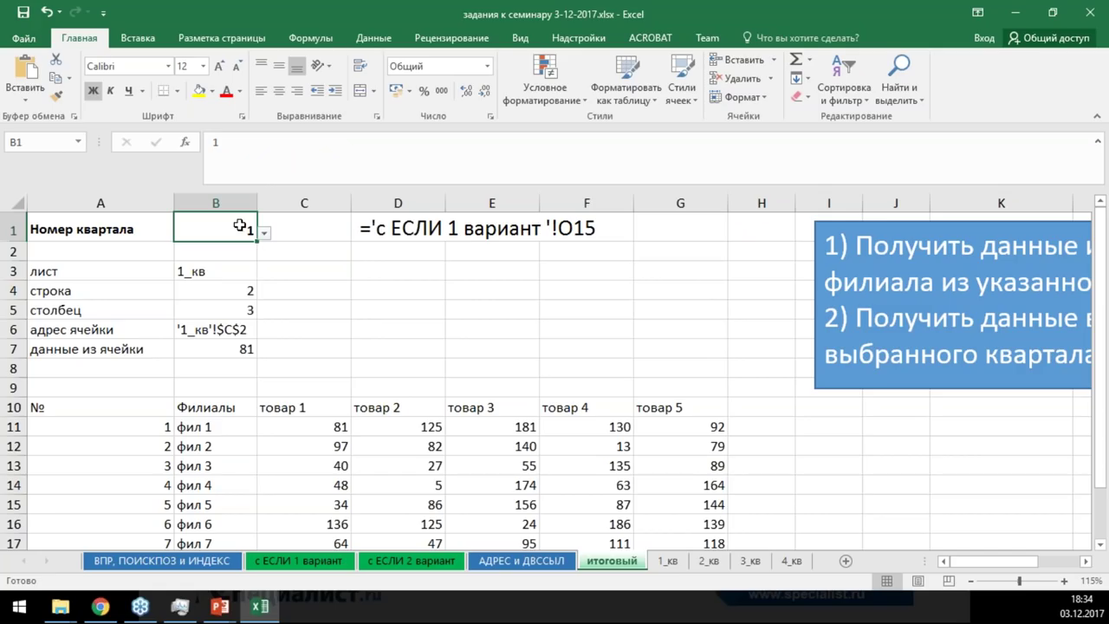
{"action": "left_click", "coordinate": [220, 272]}
{"action": "left_click_drag", "start_coordinate": [223, 292], "coordinate": [218, 310]}
{"action": "left_click", "coordinate": [210, 345]}
{"action": "left_click", "coordinate": [216, 310]}
{"action": "left_click", "coordinate": [235, 274]}
{"action": "left_click", "coordinate": [329, 272]}
{"action": "left_click", "coordinate": [386, 269]}
{"action": "left_click", "coordinate": [227, 271]}
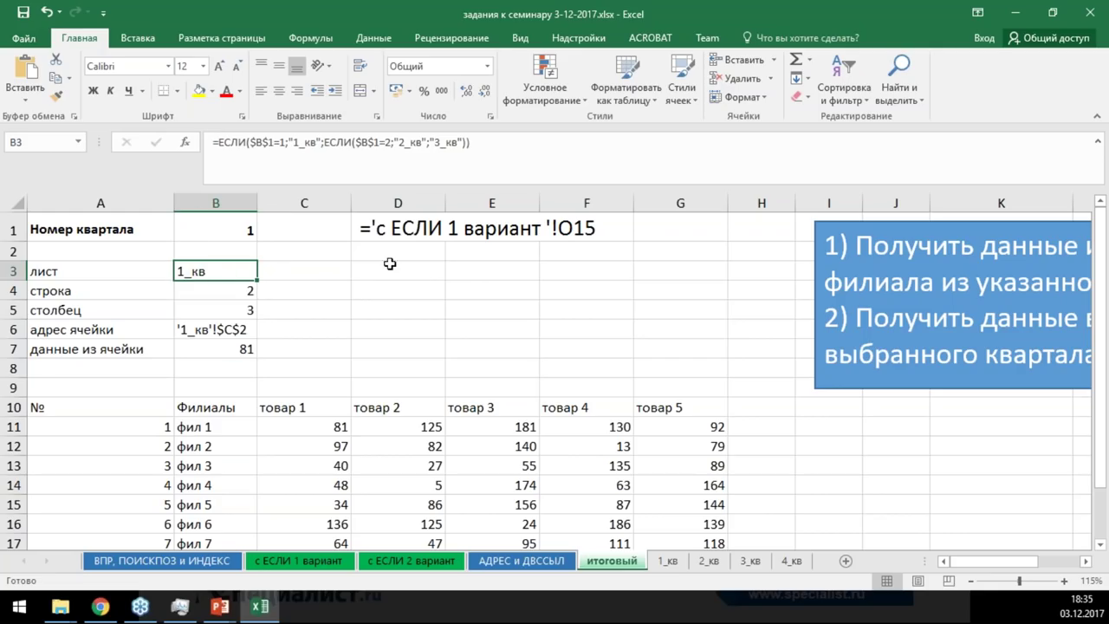
{"action": "left_click", "coordinate": [324, 265]}
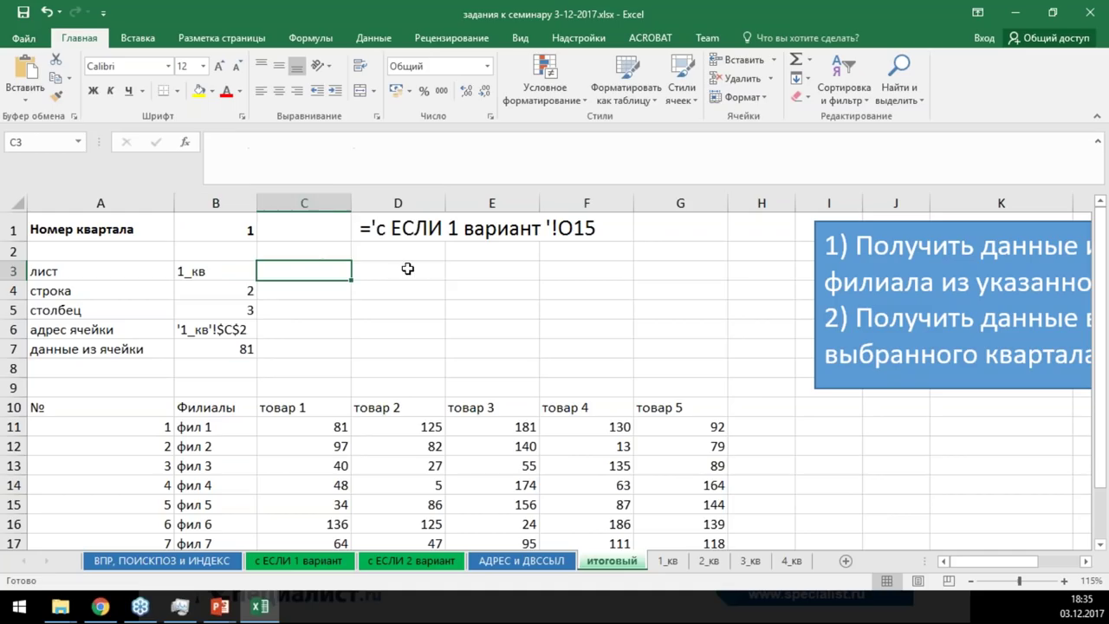
{"action": "left_click", "coordinate": [406, 268]}
{"action": "left_click", "coordinate": [250, 273]}
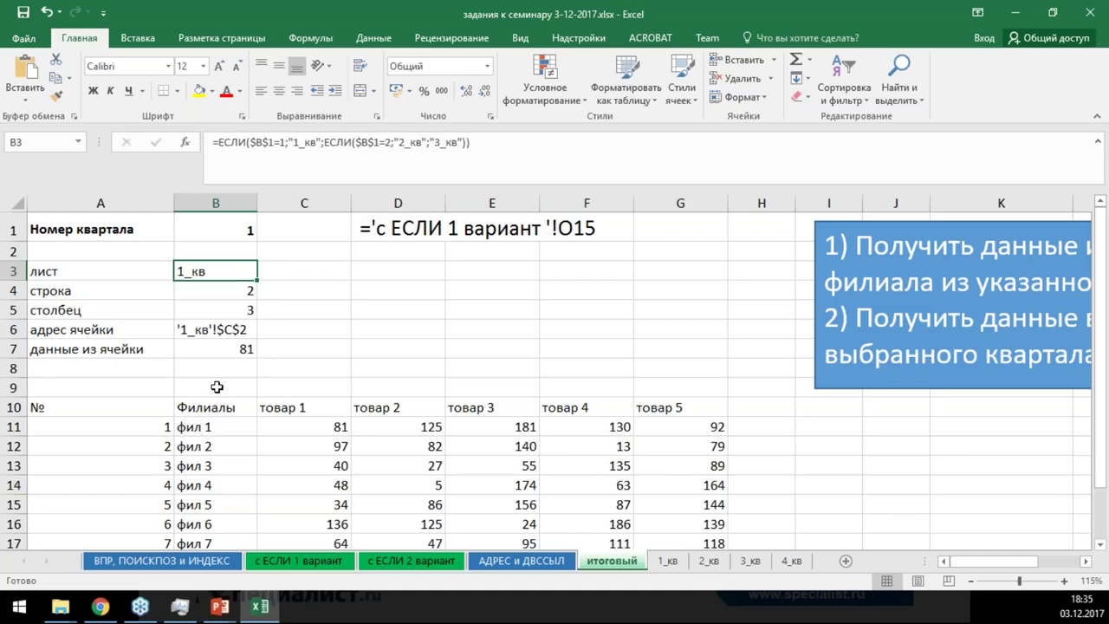
{"action": "left_click", "coordinate": [220, 423]}
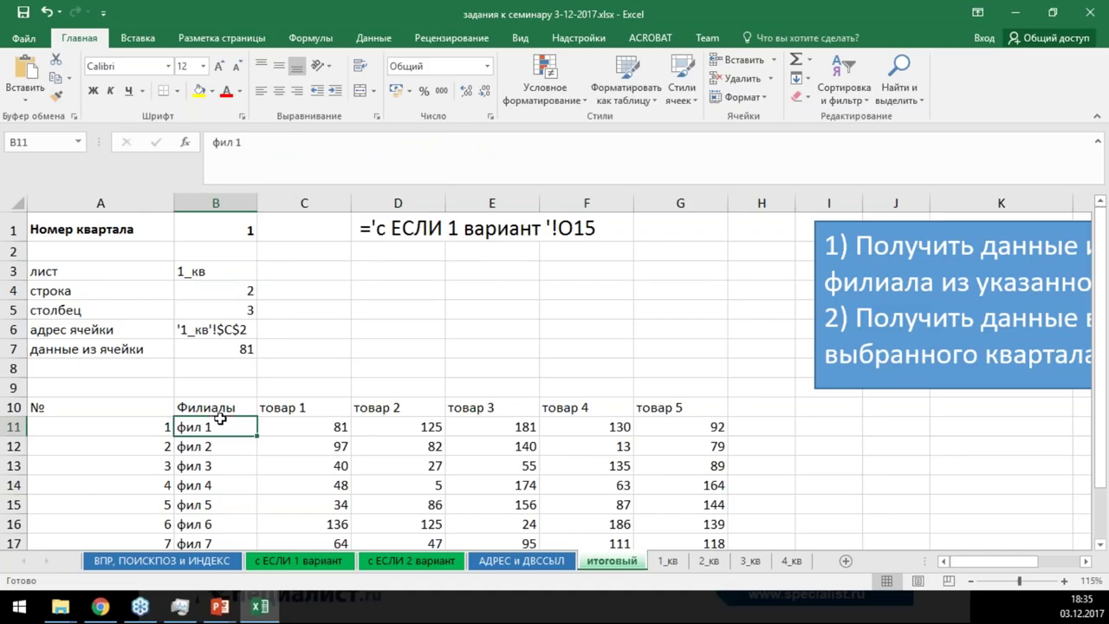
{"action": "left_click", "coordinate": [236, 264]}
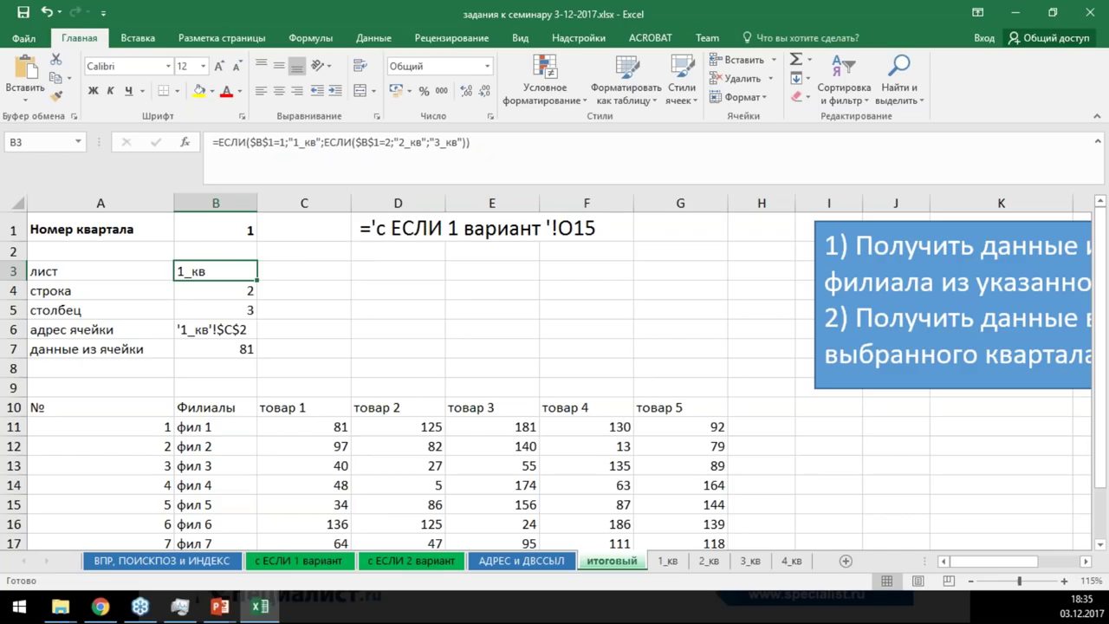
Enter the formula =B1&"_кв" in D3 to build the sheet name from the quarter number
{"action": "left_click", "coordinate": [360, 275]}
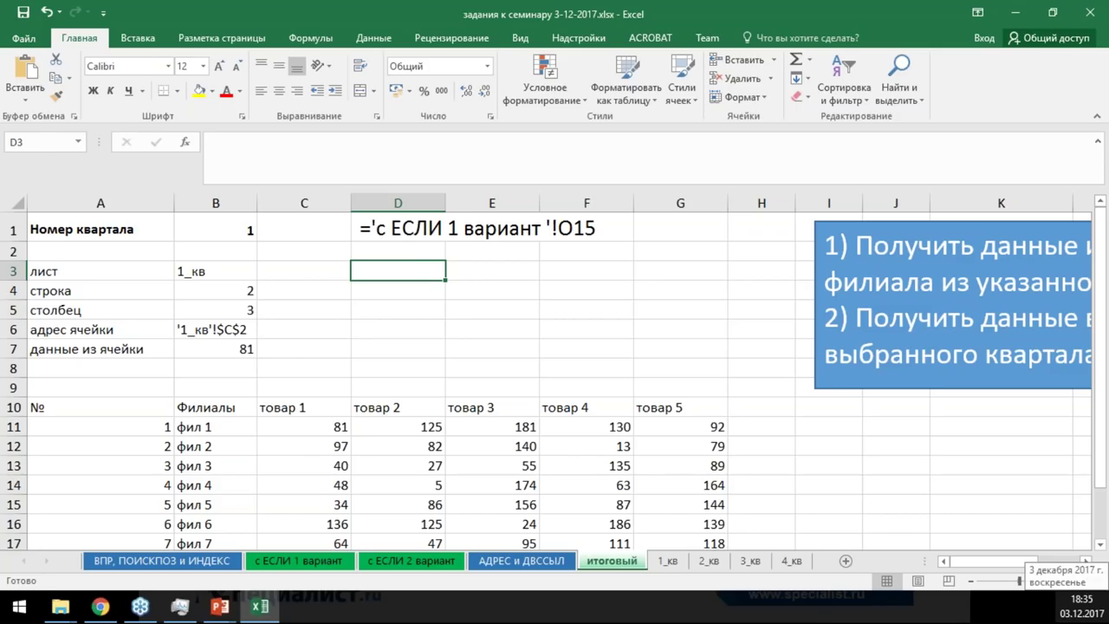
{"action": "type", "text": "="}
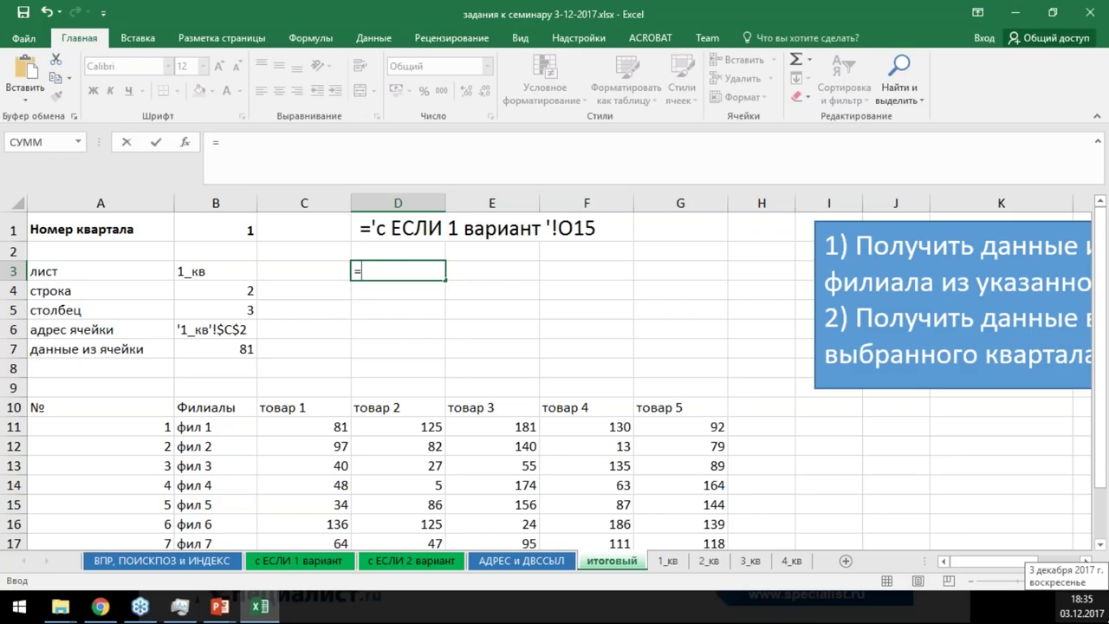
{"action": "left_click", "coordinate": [215, 229]}
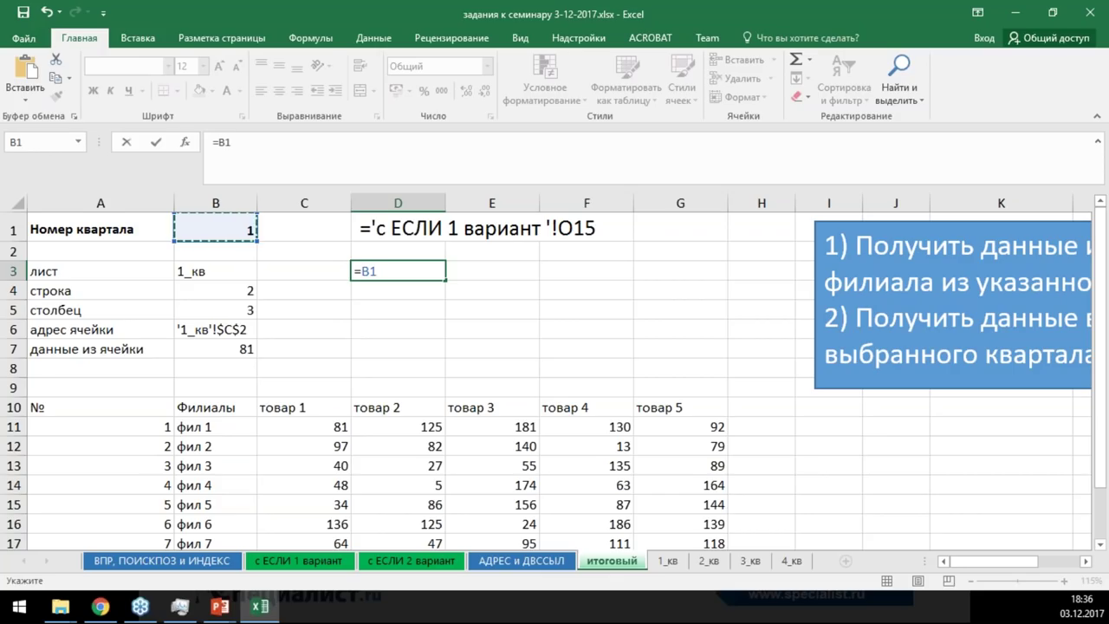
{"action": "type", "text": "&"}
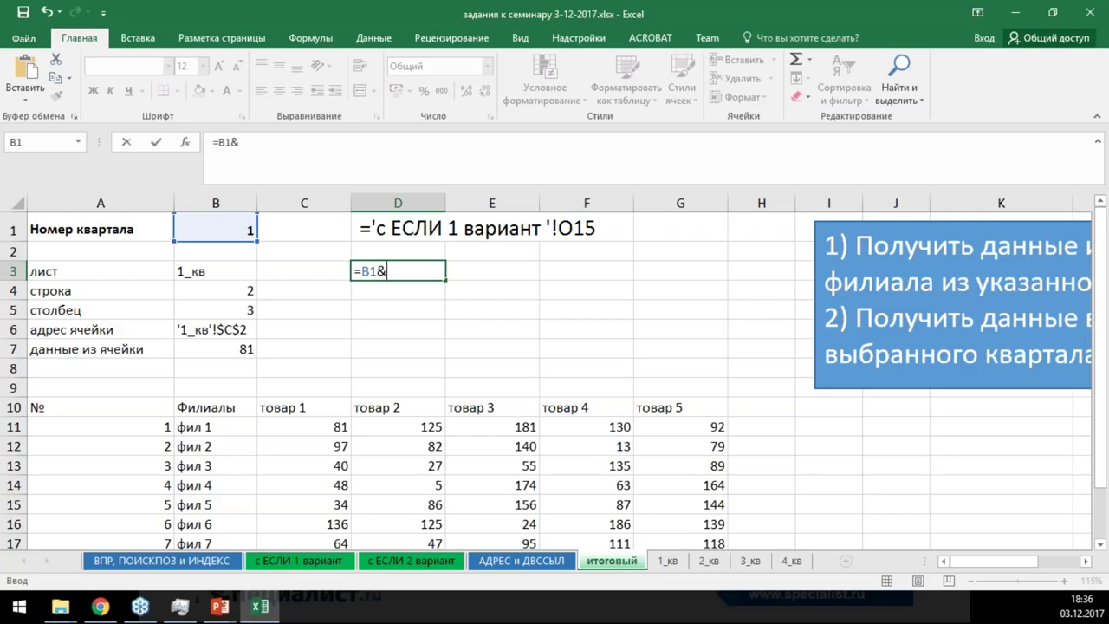
{"action": "type", "text": "\"_квЭ"}
{"action": "key", "text": "BackSpace"}
{"action": "type", "text": "\""}
{"action": "key", "text": "Return"}
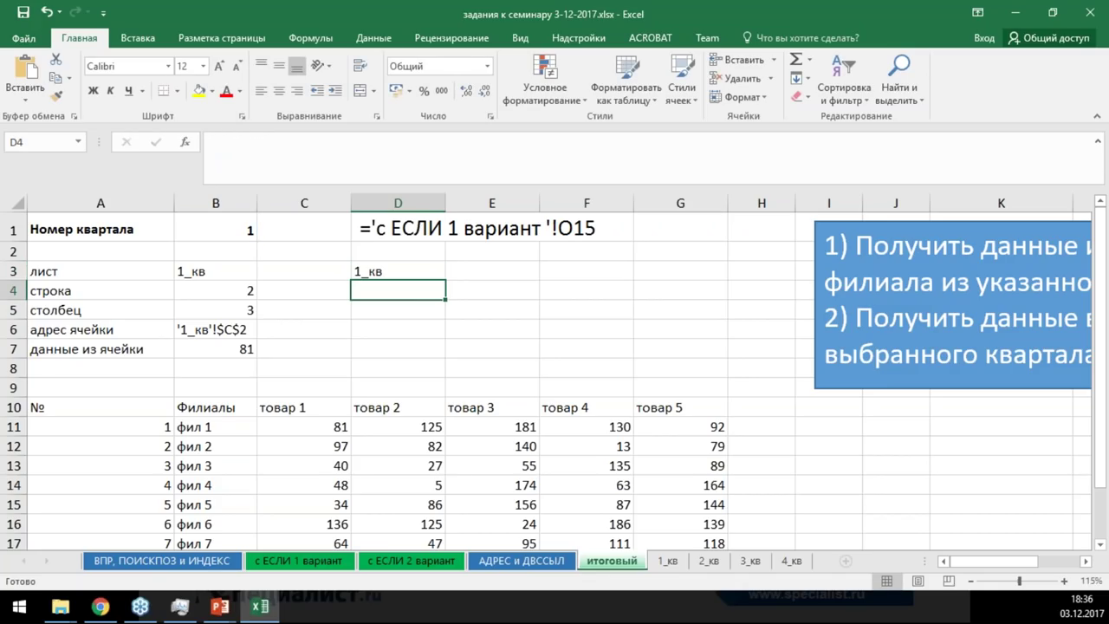
{"action": "left_click", "coordinate": [421, 276]}
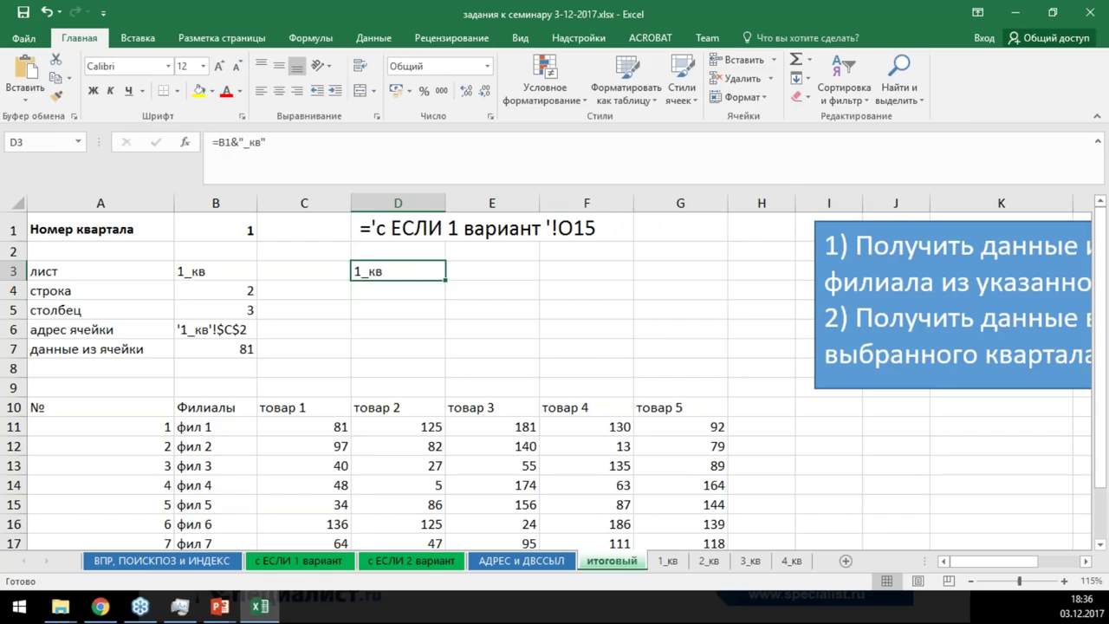
Test the D3 formula by choosing quarter number 2 and then 3 in B1
{"action": "left_click", "coordinate": [210, 229]}
{"action": "left_click", "coordinate": [265, 232]}
{"action": "left_click", "coordinate": [226, 262]}
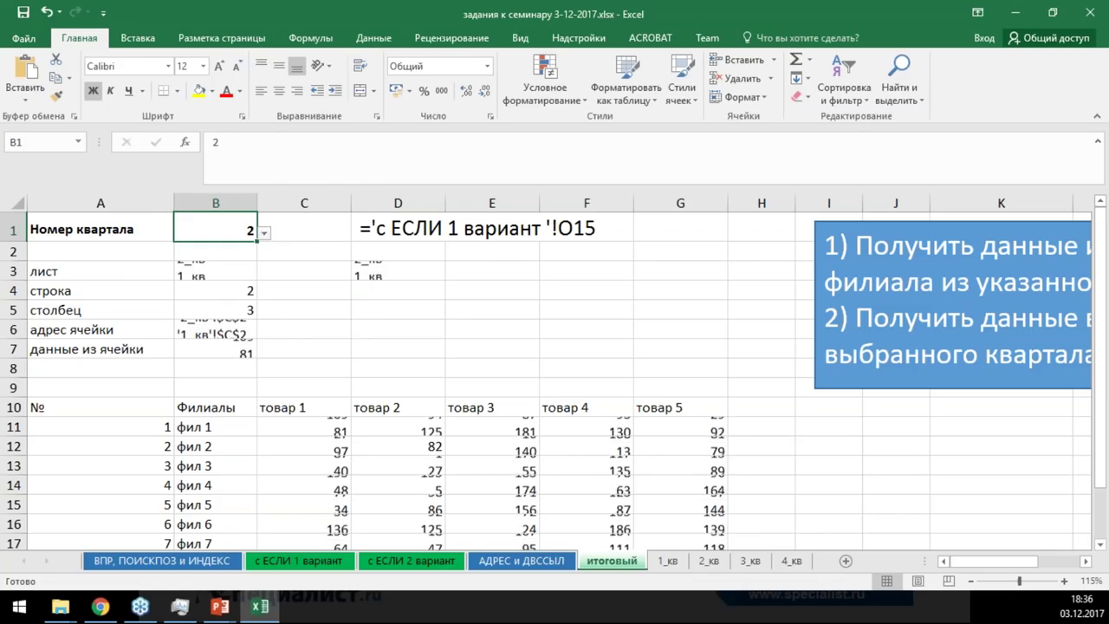
{"action": "left_click", "coordinate": [265, 233]}
{"action": "left_click", "coordinate": [223, 270]}
{"action": "left_click", "coordinate": [264, 232]}
{"action": "left_click", "coordinate": [266, 232]}
{"action": "left_click", "coordinate": [381, 267]}
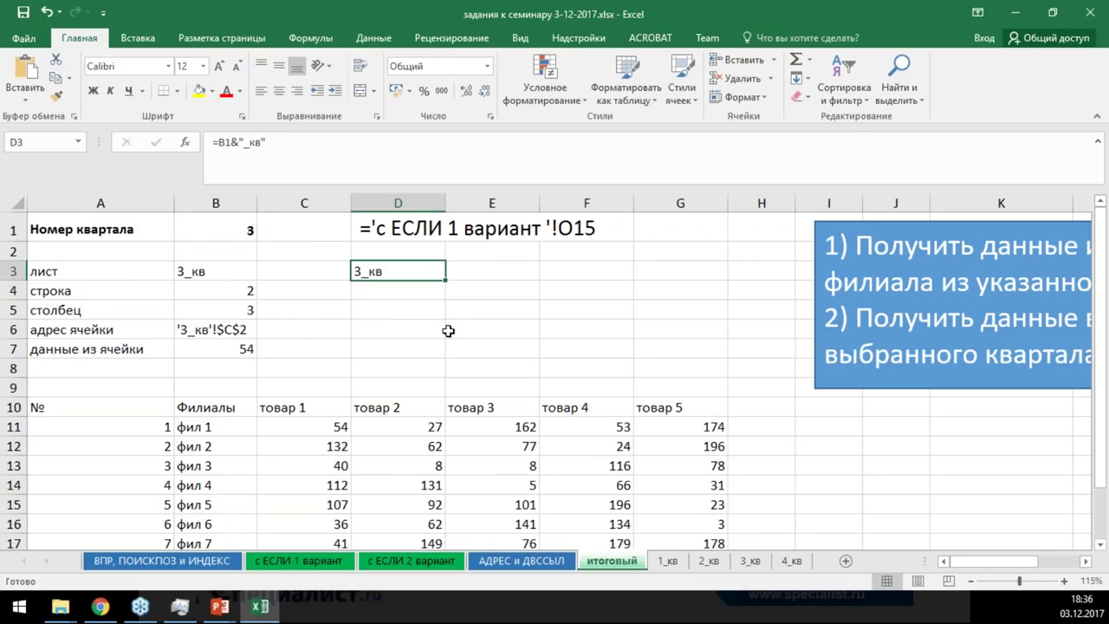
Examine the formulas in C11 and B3:B6, the row numbers in column A, and the branch name in B11 that B4 looks up
{"action": "left_click", "coordinate": [309, 426]}
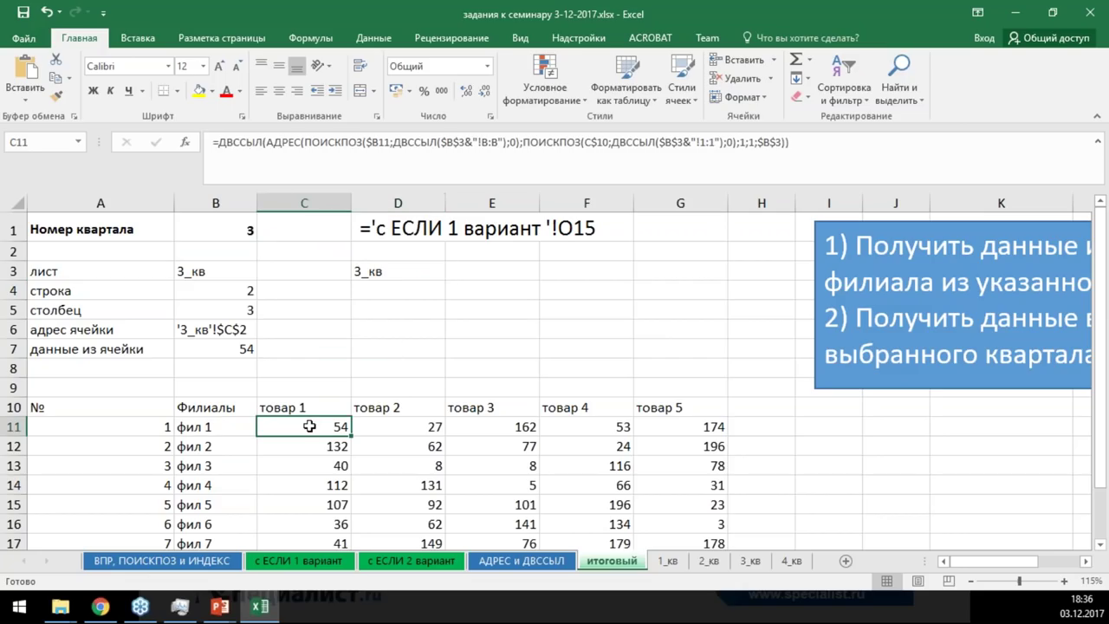
{"action": "left_click", "coordinate": [224, 329]}
{"action": "left_click", "coordinate": [224, 307]}
{"action": "left_click", "coordinate": [226, 292]}
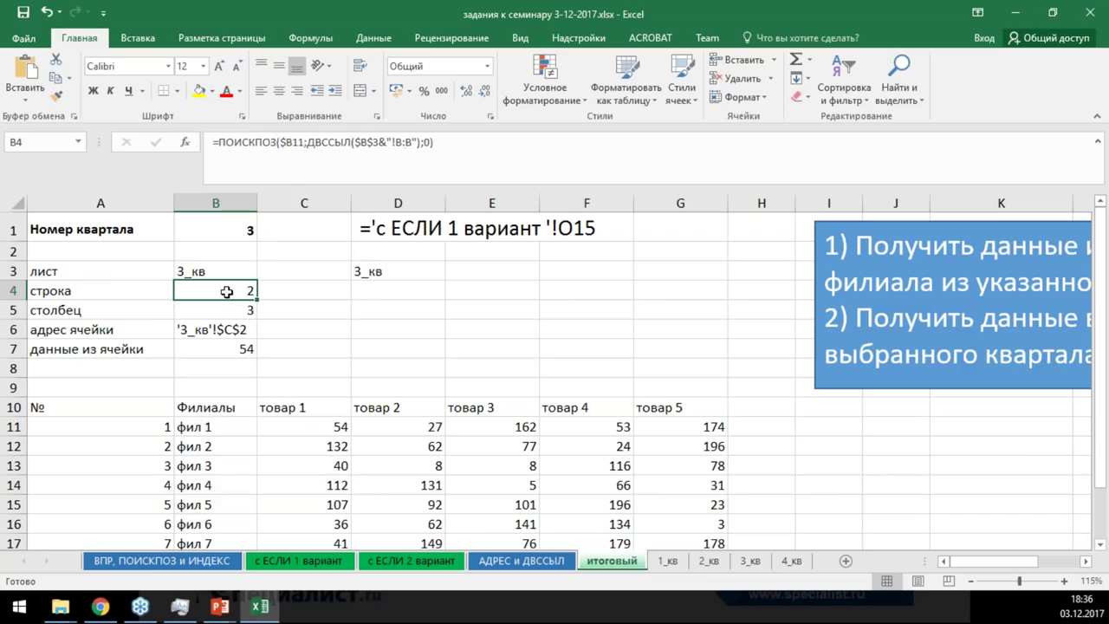
{"action": "left_click", "coordinate": [228, 271]}
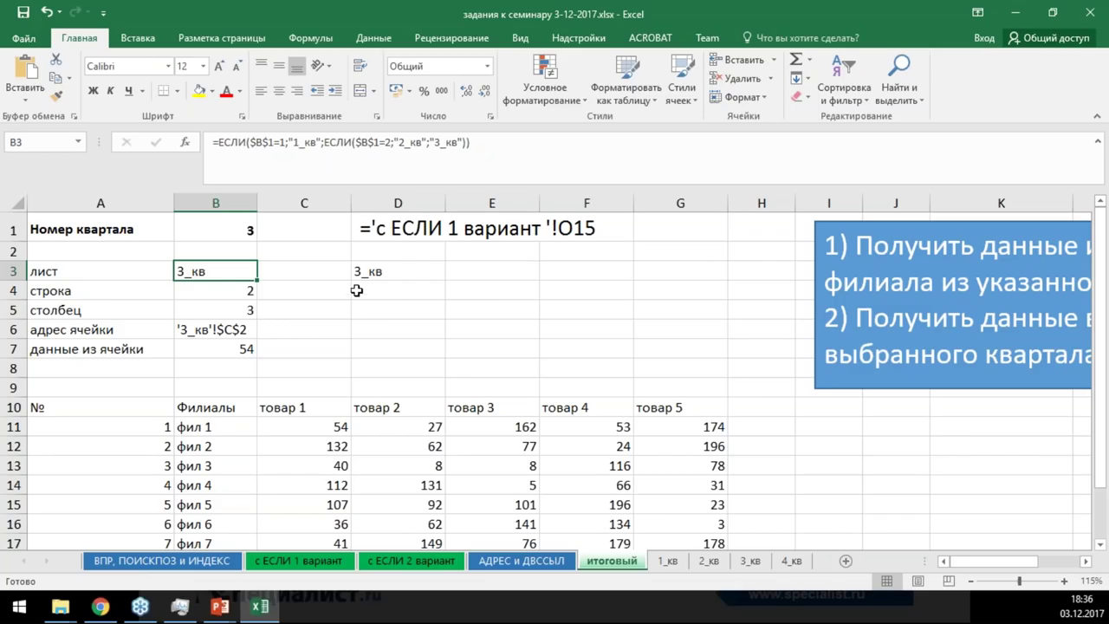
{"action": "left_click", "coordinate": [228, 288]}
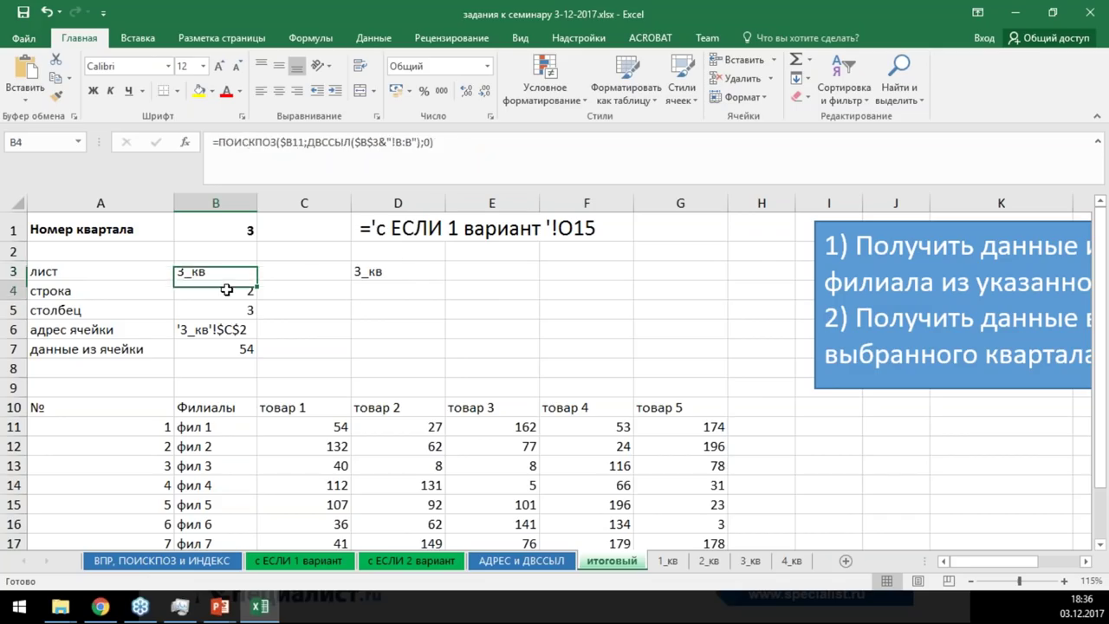
{"action": "left_click", "coordinate": [393, 292]}
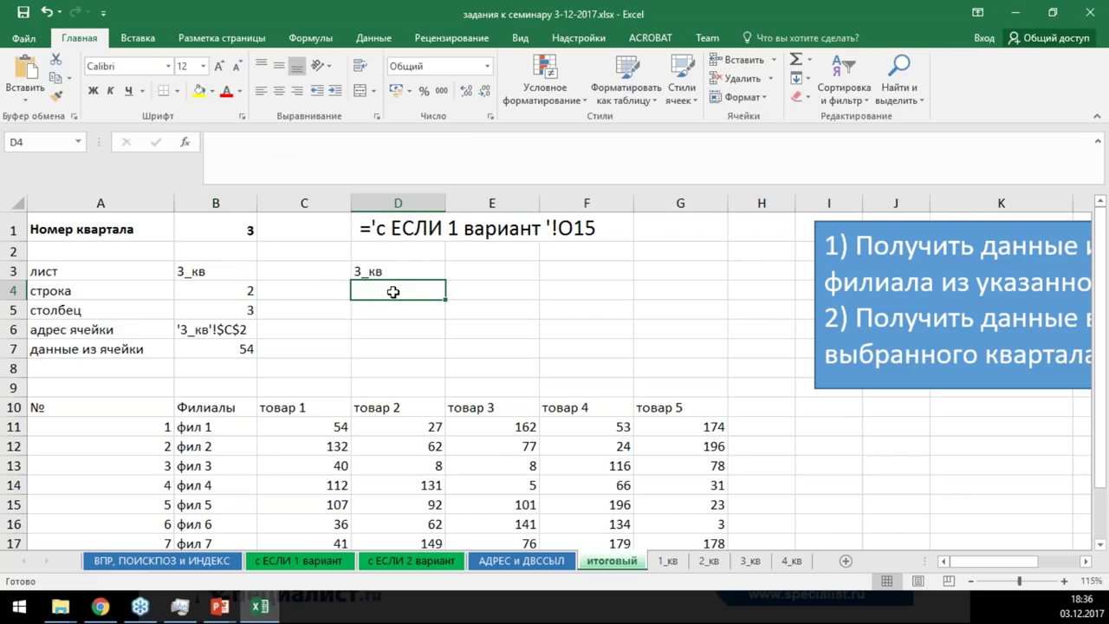
{"action": "scroll", "coordinate": [216, 310], "scroll_direction": "down", "scroll_amount": 3}
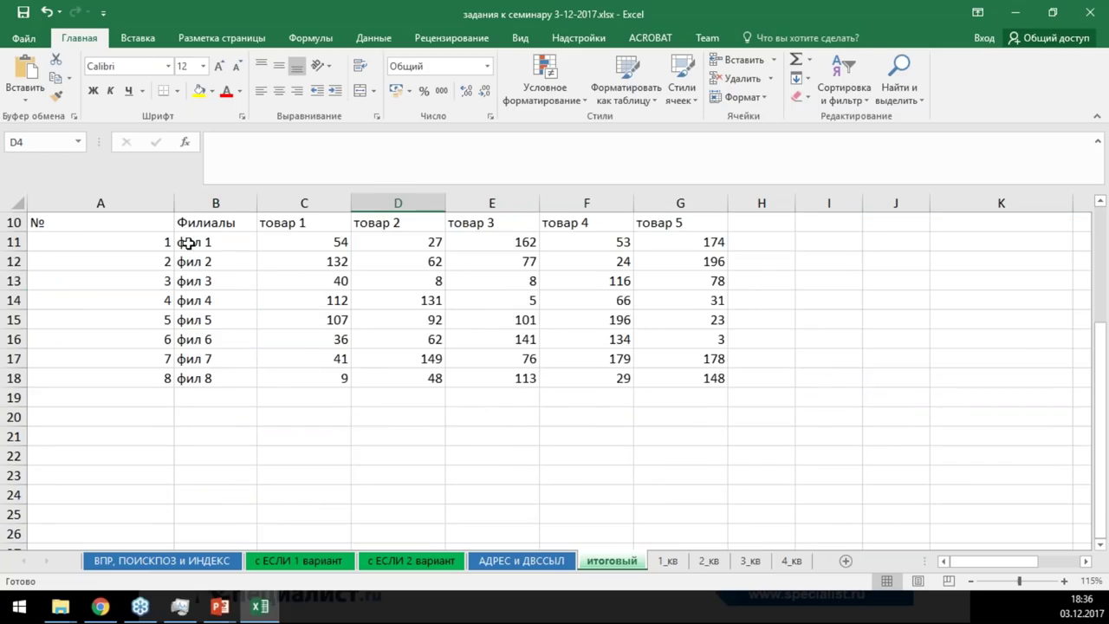
{"action": "left_click_drag", "start_coordinate": [152, 243], "coordinate": [135, 357]}
{"action": "left_click", "coordinate": [217, 244]}
{"action": "scroll", "coordinate": [251, 241], "scroll_direction": "up", "scroll_amount": 3}
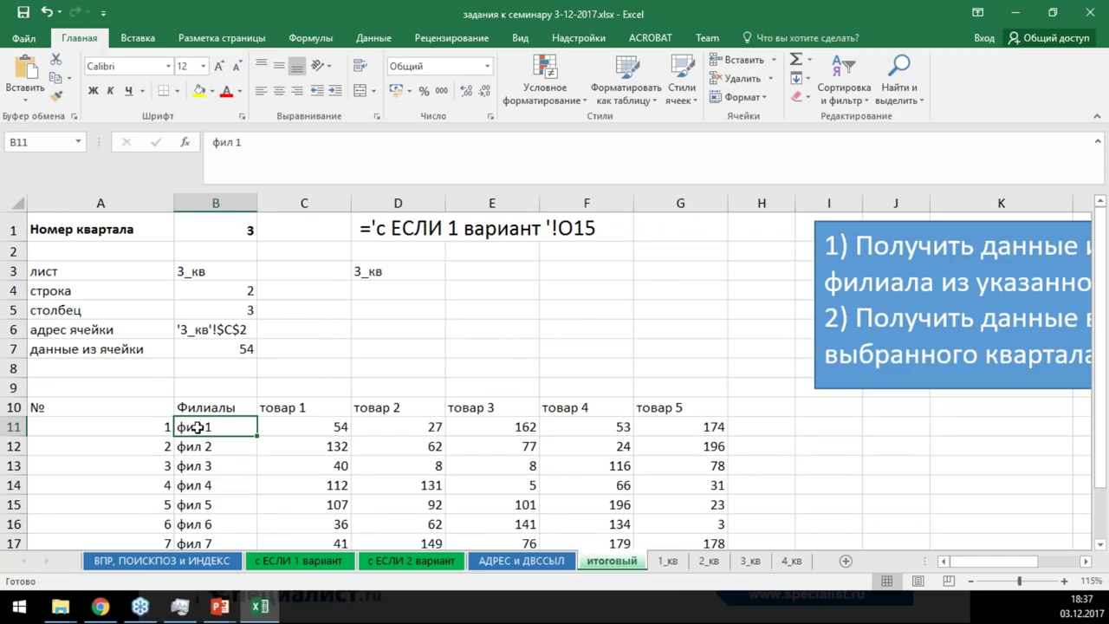
{"action": "left_click", "coordinate": [247, 289]}
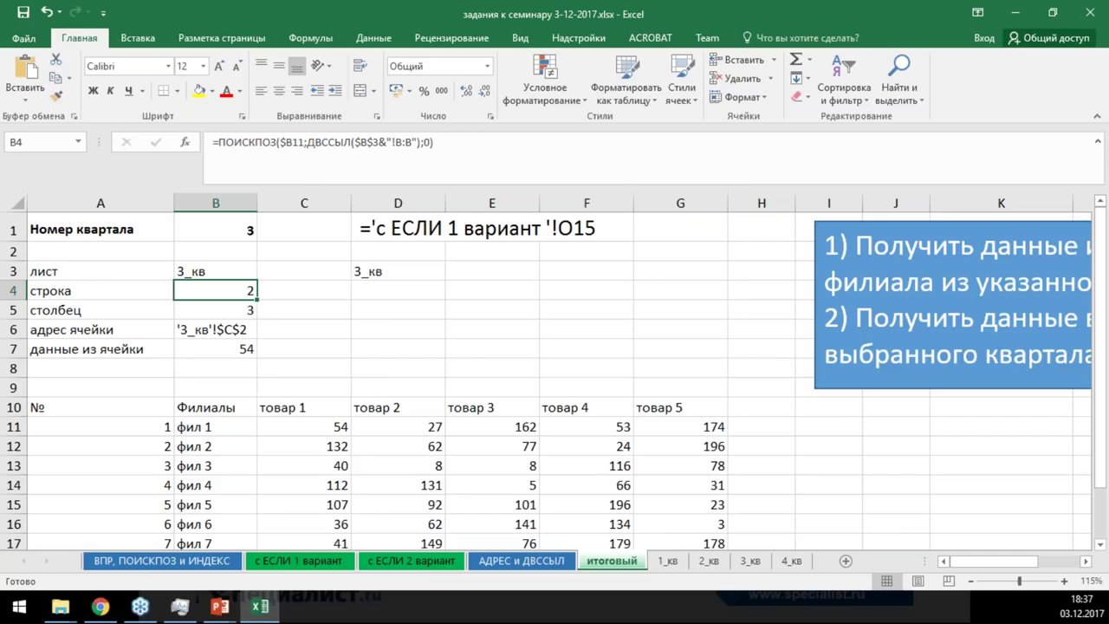
{"action": "left_click", "coordinate": [210, 428]}
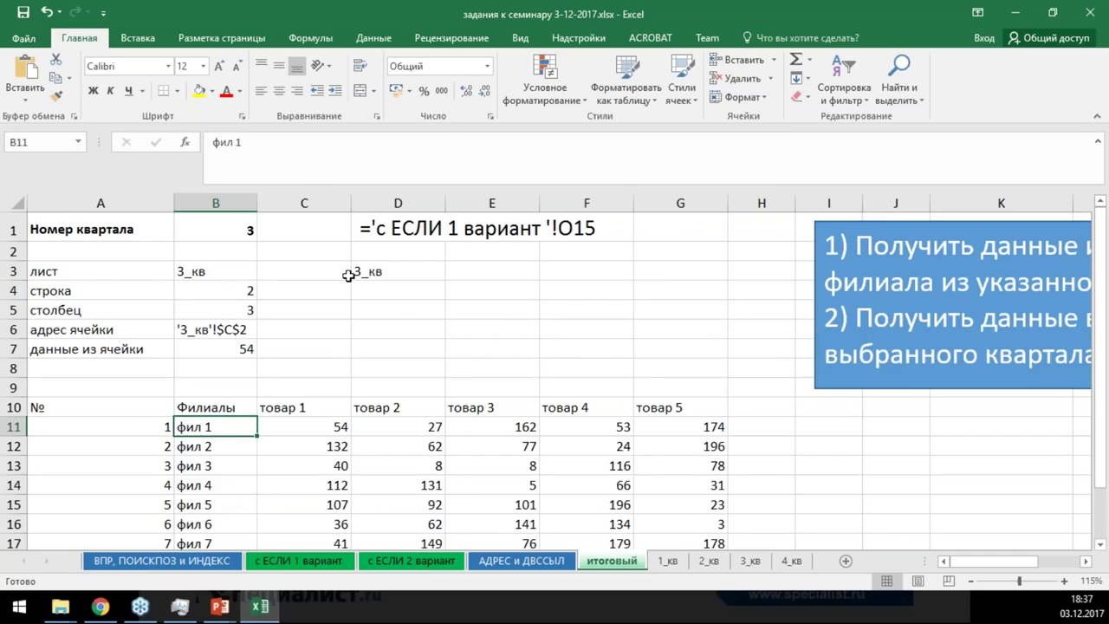
{"action": "left_click", "coordinate": [391, 296]}
{"action": "type", "text": "="}
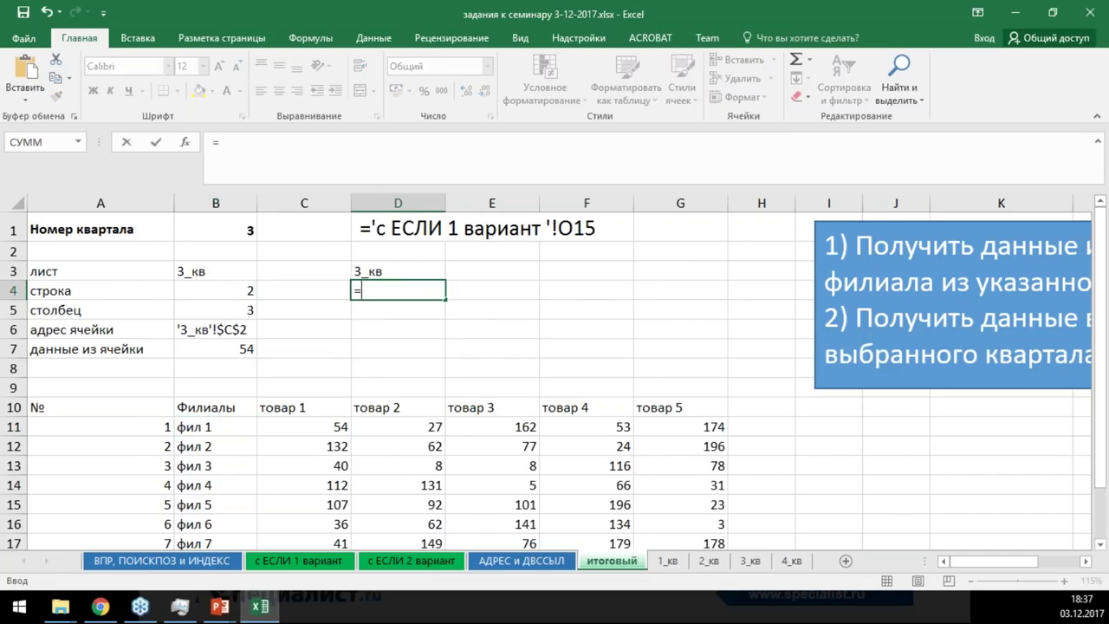
{"action": "type", "text": "пои"}
{"action": "key", "text": "Down"}
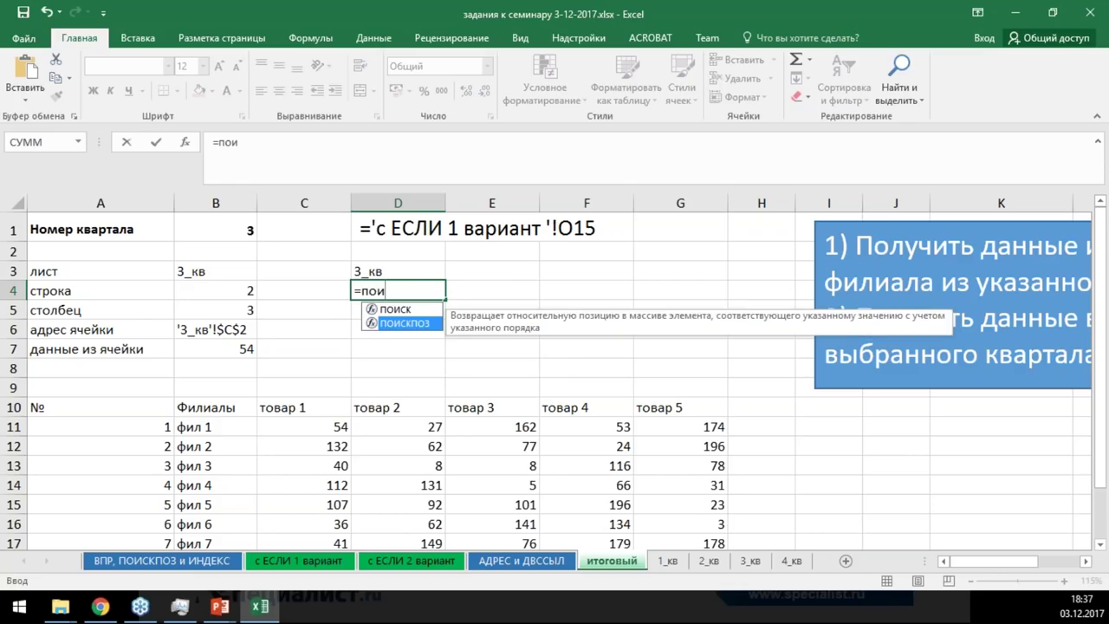
{"action": "key", "text": "Tab"}
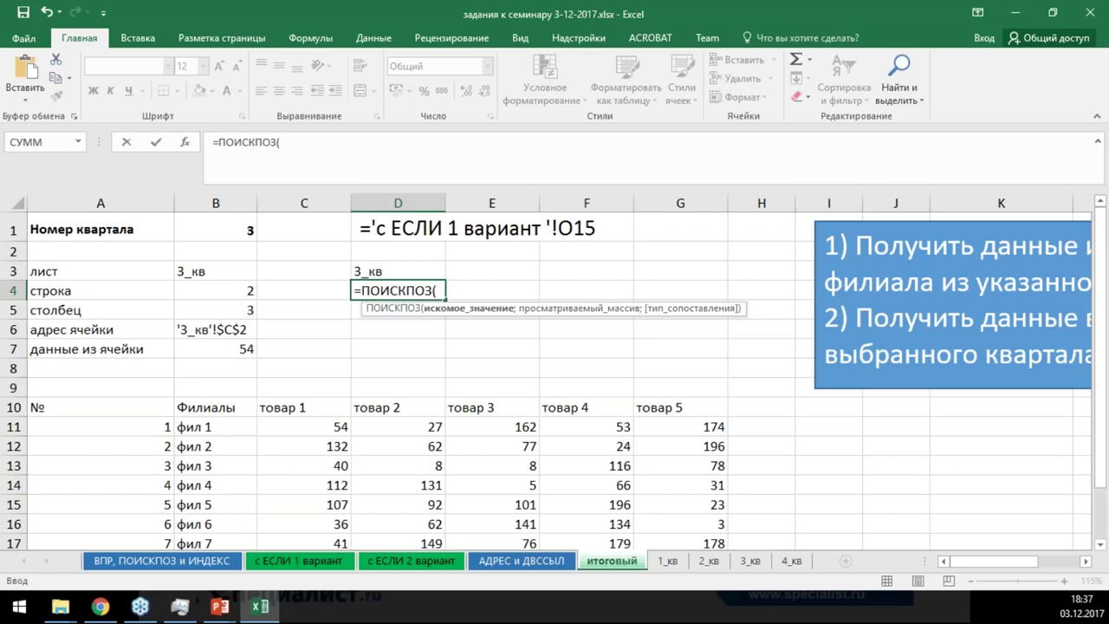
{"action": "left_click", "coordinate": [199, 428]}
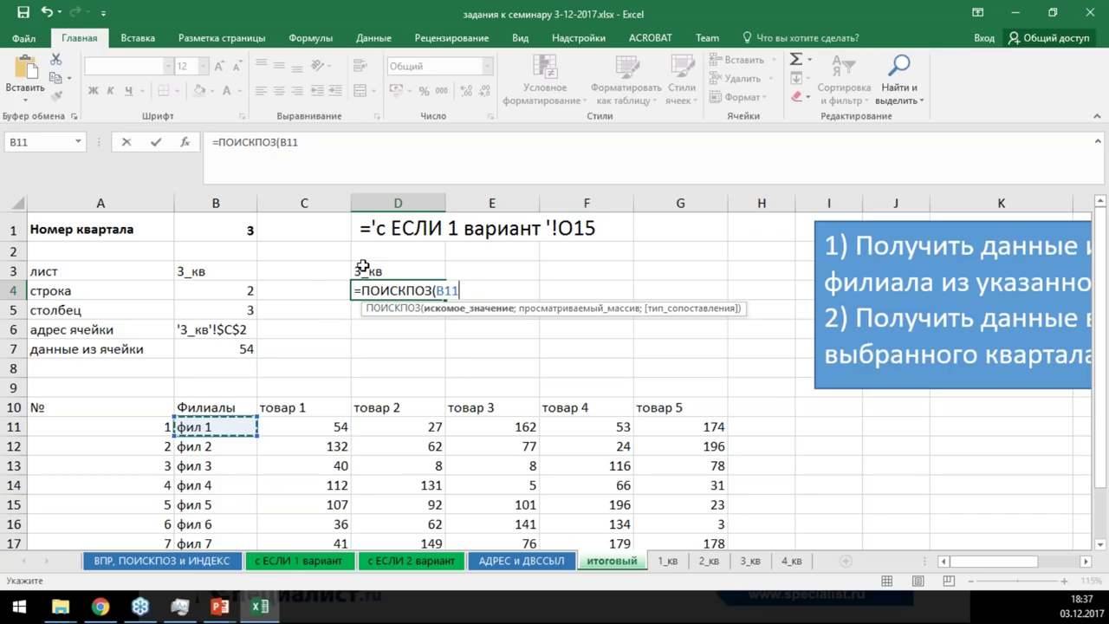
{"action": "scroll", "coordinate": [290, 312], "scroll_direction": "down", "scroll_amount": 1}
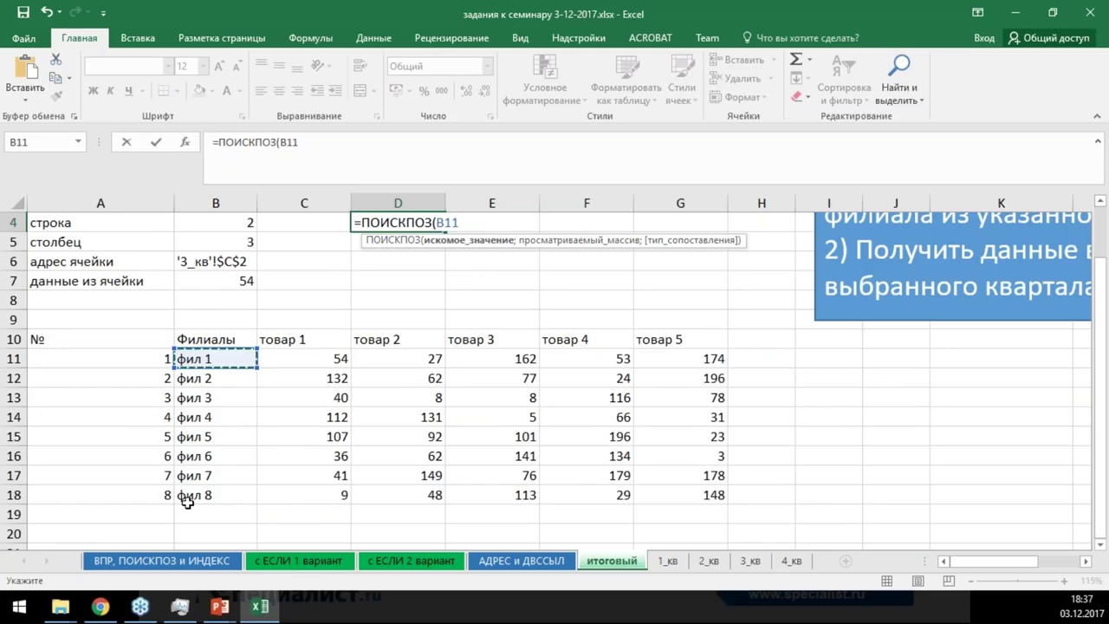
{"action": "key", "text": "F4"}
{"action": "key", "text": "F4"}
{"action": "key", "text": "F4"}
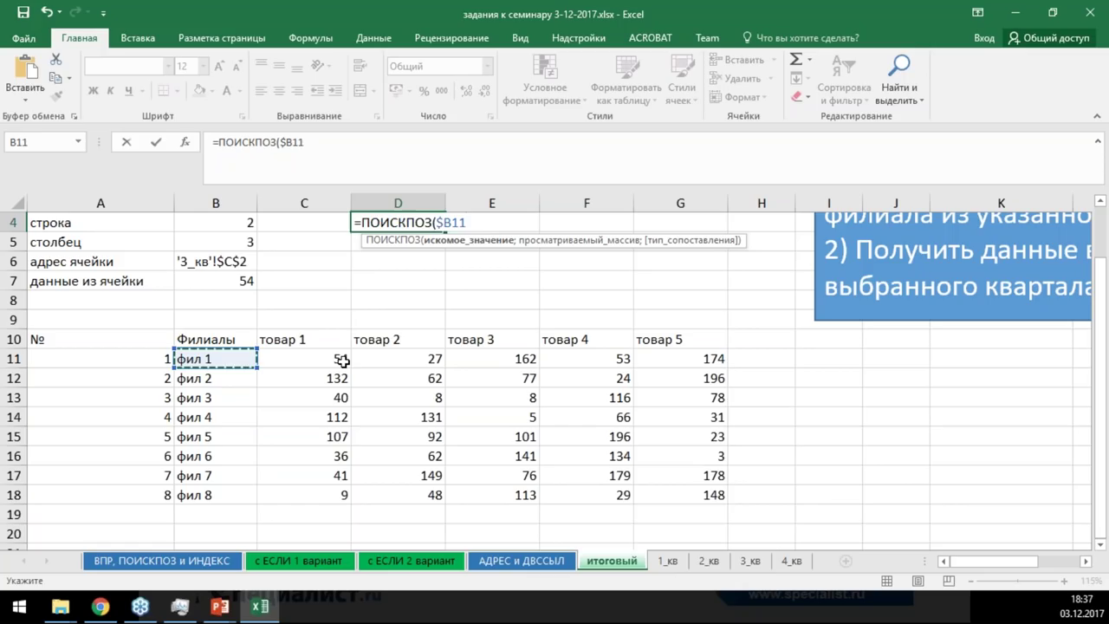
{"action": "type", "text": ";"}
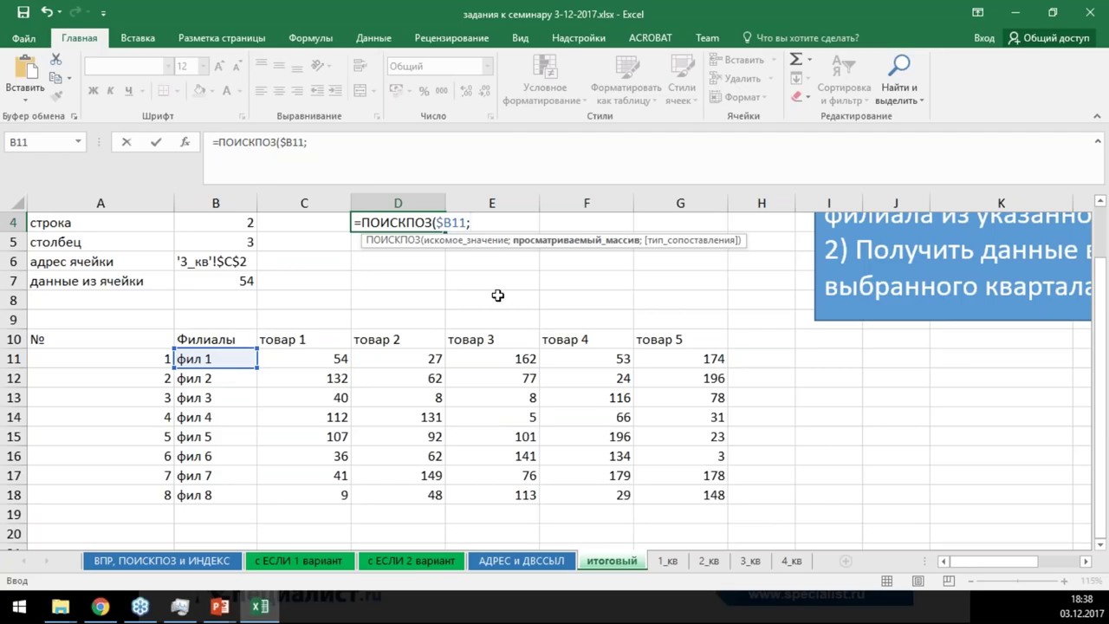
{"action": "type", "text": "двс"}
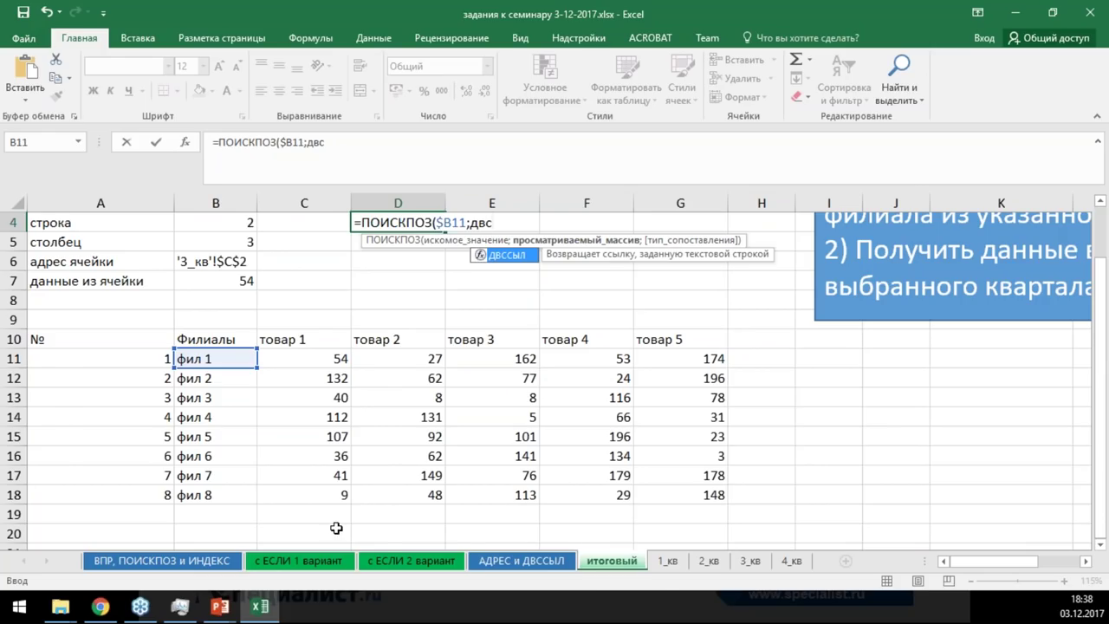
{"action": "key", "text": "Escape"}
Look through the 1_кв, 2_кв and 3_кв sheets, move the 2_кв sheet in front of 1_кв, and return to the итоговый sheet
{"action": "left_click", "coordinate": [667, 560]}
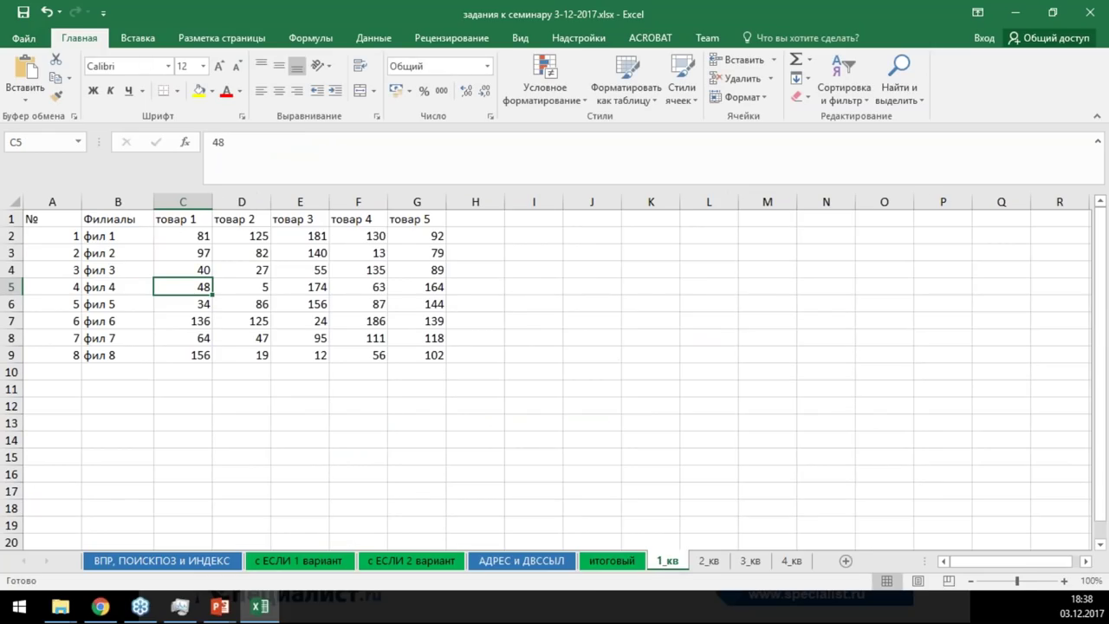
{"action": "left_click", "coordinate": [708, 564]}
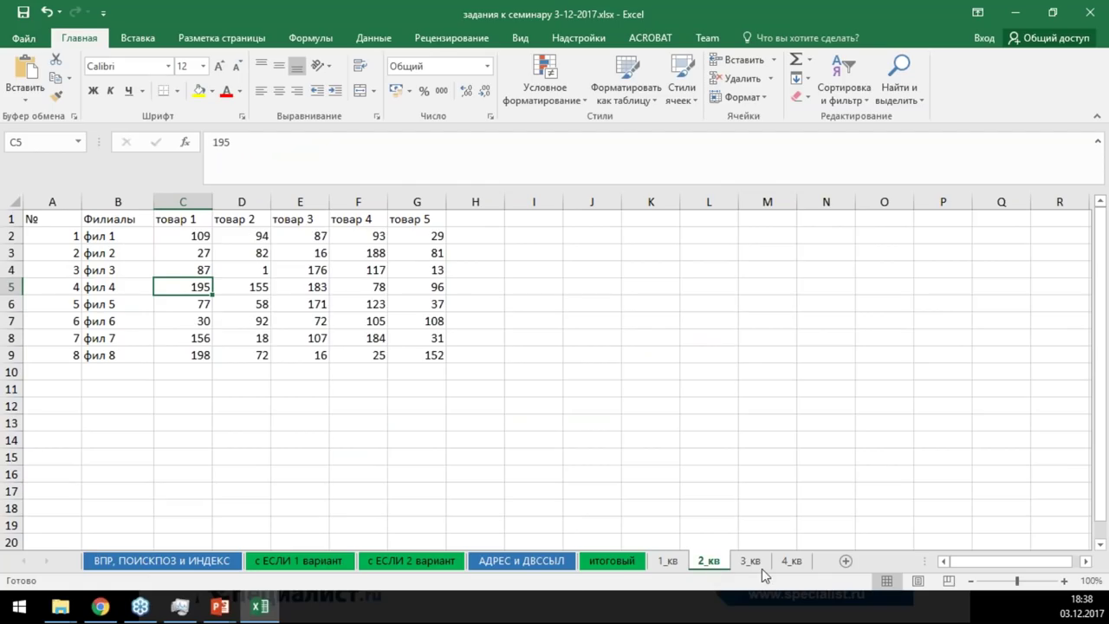
{"action": "left_click", "coordinate": [750, 563]}
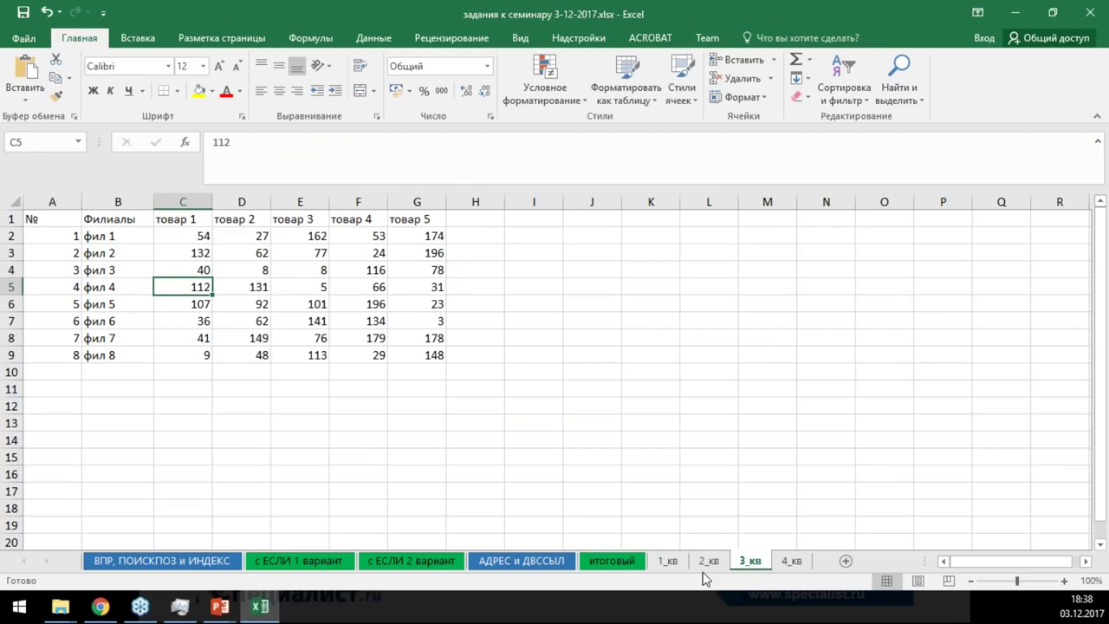
{"action": "left_click_drag", "start_coordinate": [708, 561], "coordinate": [660, 561]}
{"action": "left_click", "coordinate": [611, 560]}
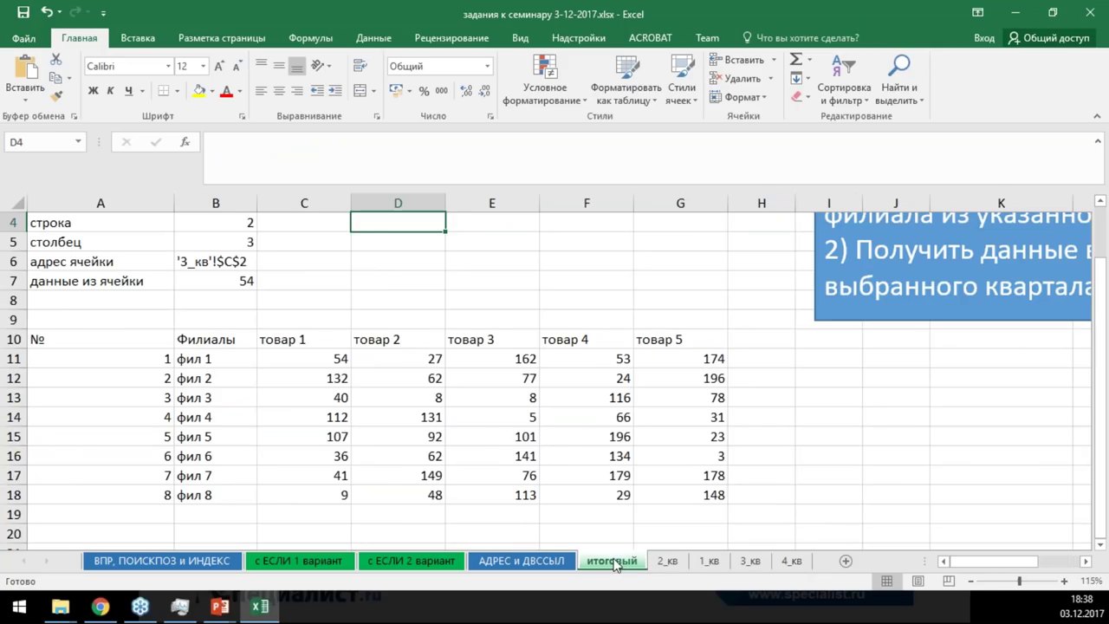
Start a ПОИСКПОЗ formula in D4 with the branch name in $B11, column locked, as the lookup value
{"action": "scroll", "coordinate": [367, 231], "scroll_direction": "up", "scroll_amount": 1}
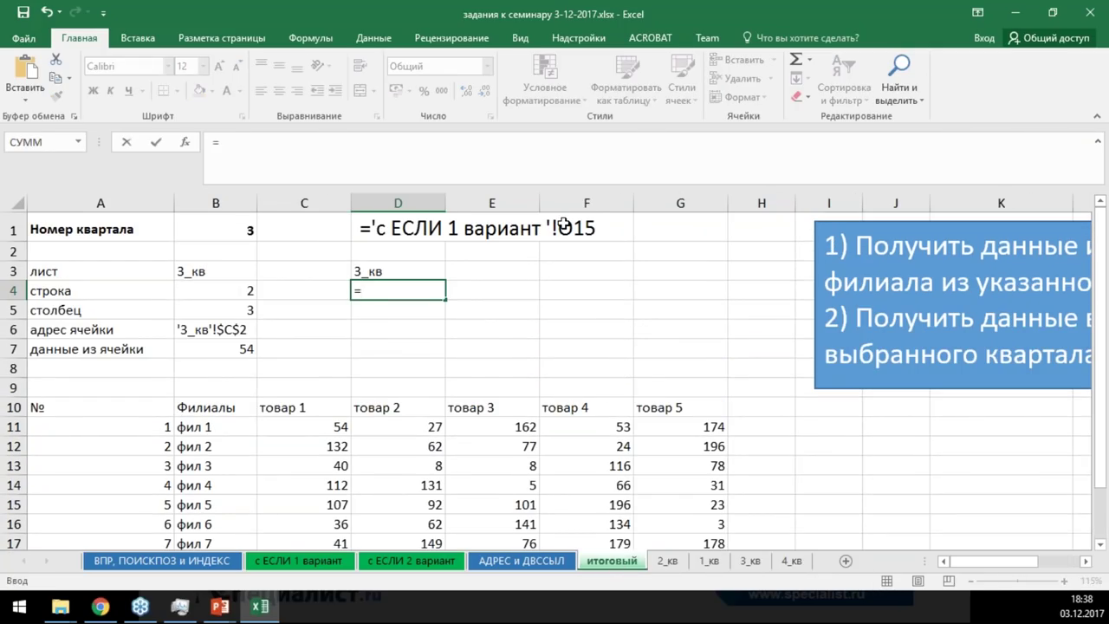
{"action": "type", "text": "пои"}
{"action": "key", "text": "Down"}
{"action": "key", "text": "Tab"}
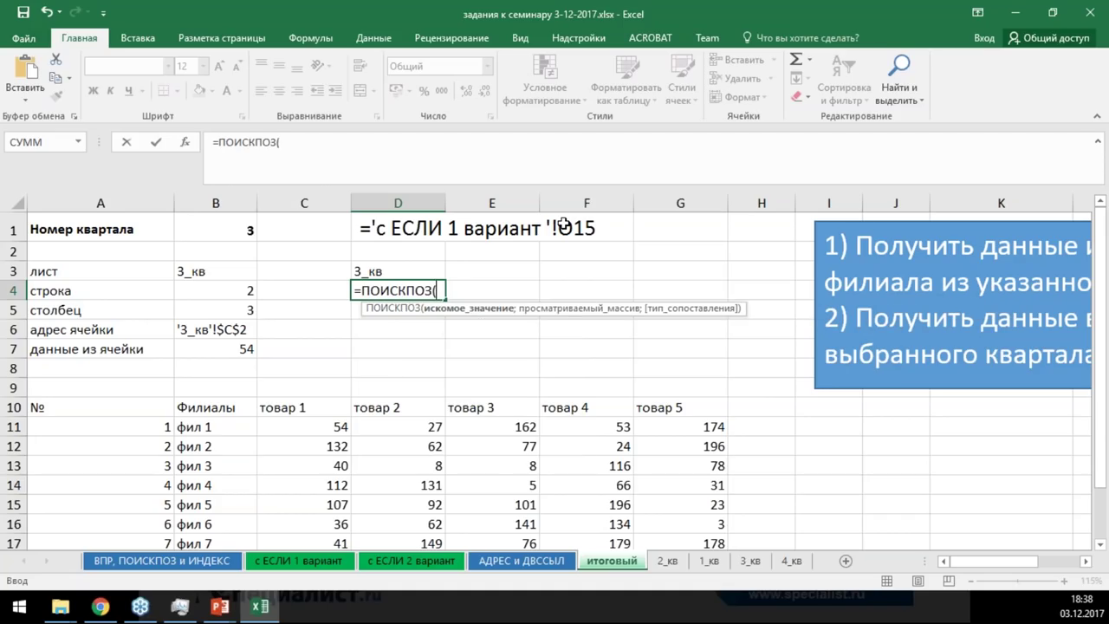
{"action": "left_click", "coordinate": [209, 426]}
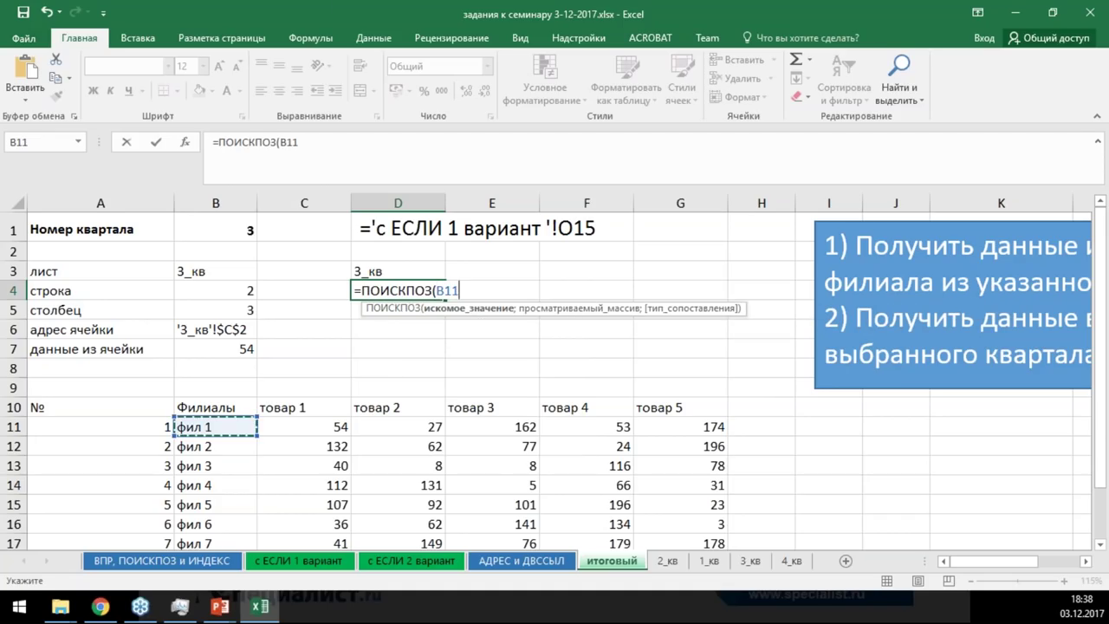
{"action": "key", "text": "F4"}
{"action": "key", "text": "F4"}
{"action": "key", "text": "F4"}
{"action": "type", "text": ";"}
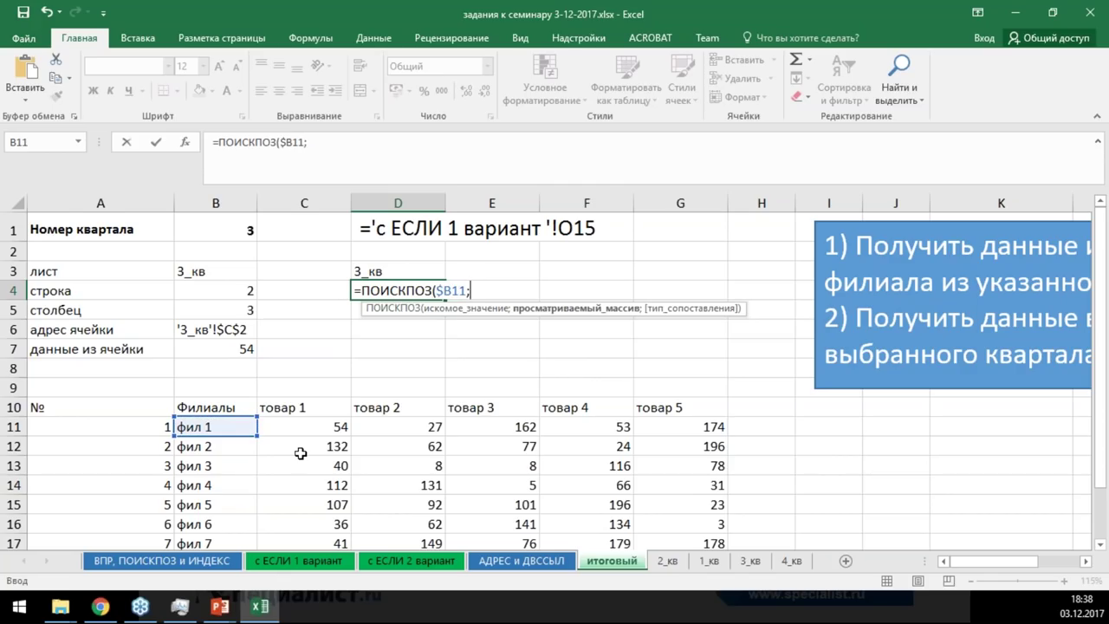
Build the lookup array of the D4 formula as ДВССЫЛ($D$3&"!B:B"), pointing to column B of the selected quarter's sheet
{"action": "type", "text": "двс"}
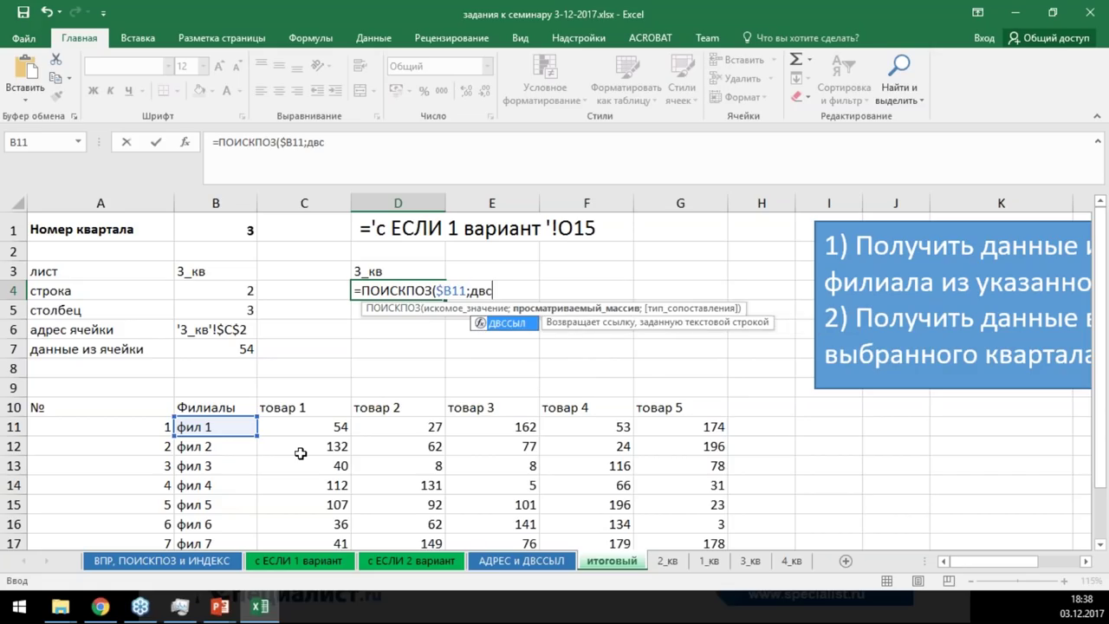
{"action": "key", "text": "Tab"}
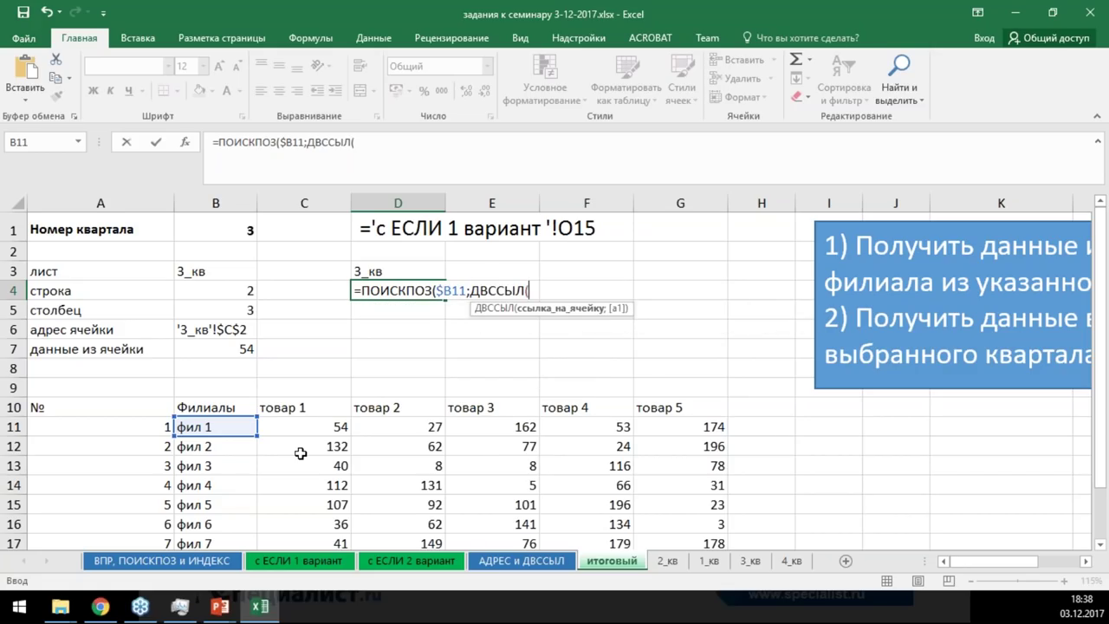
{"action": "left_click", "coordinate": [408, 271]}
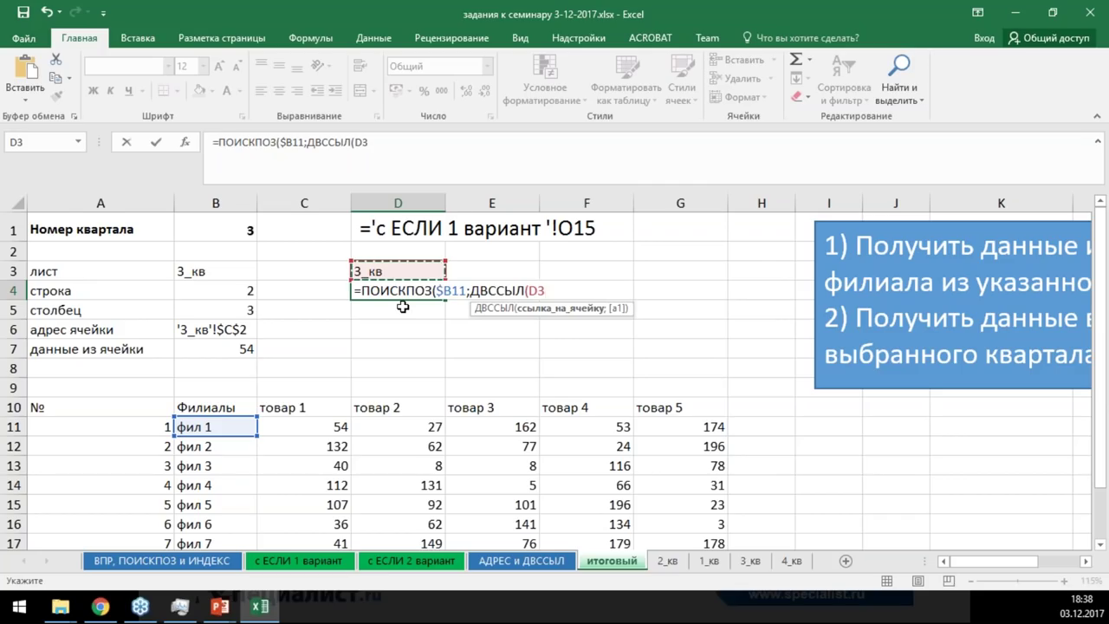
{"action": "key", "text": "F4"}
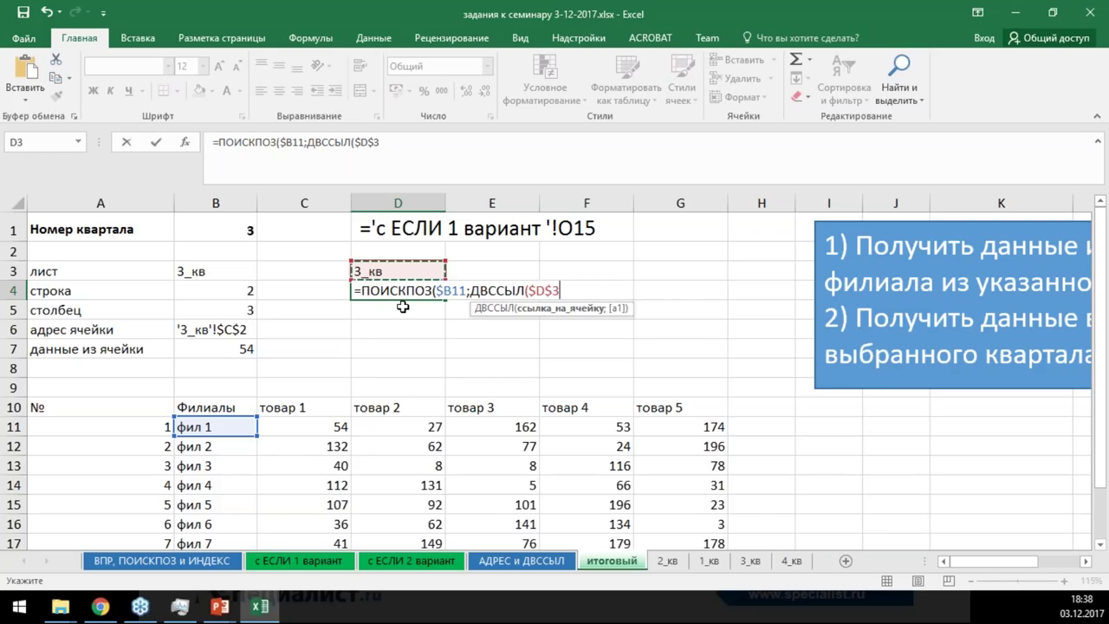
{"action": "type", "text": "?"}
{"action": "key", "text": "BackSpace"}
{"action": "type", "text": "&"}
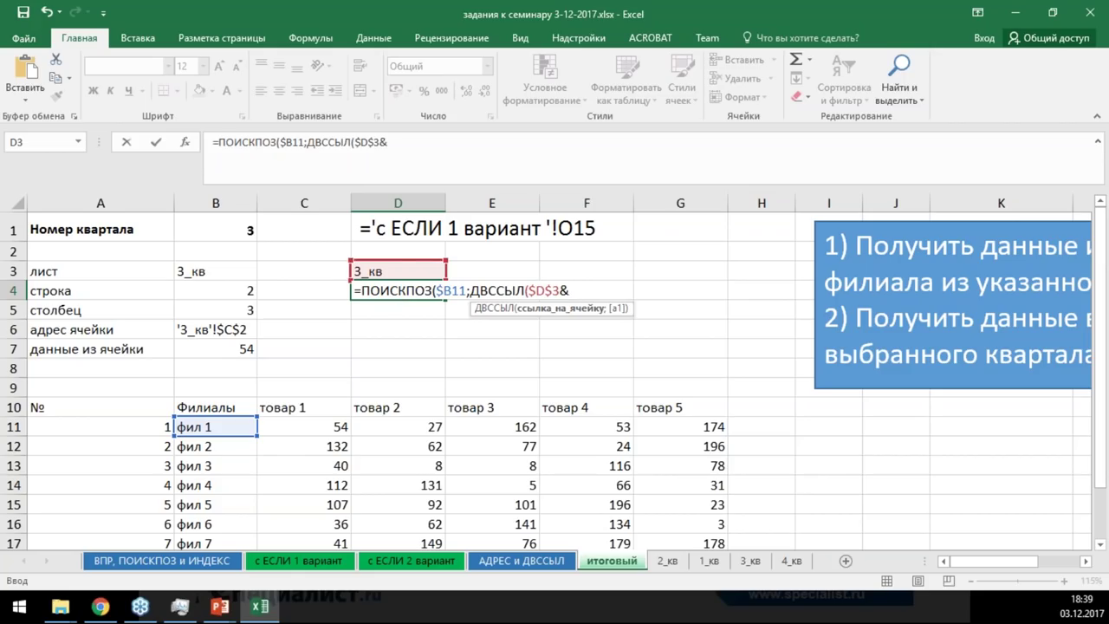
{"action": "type", "text": "Э"}
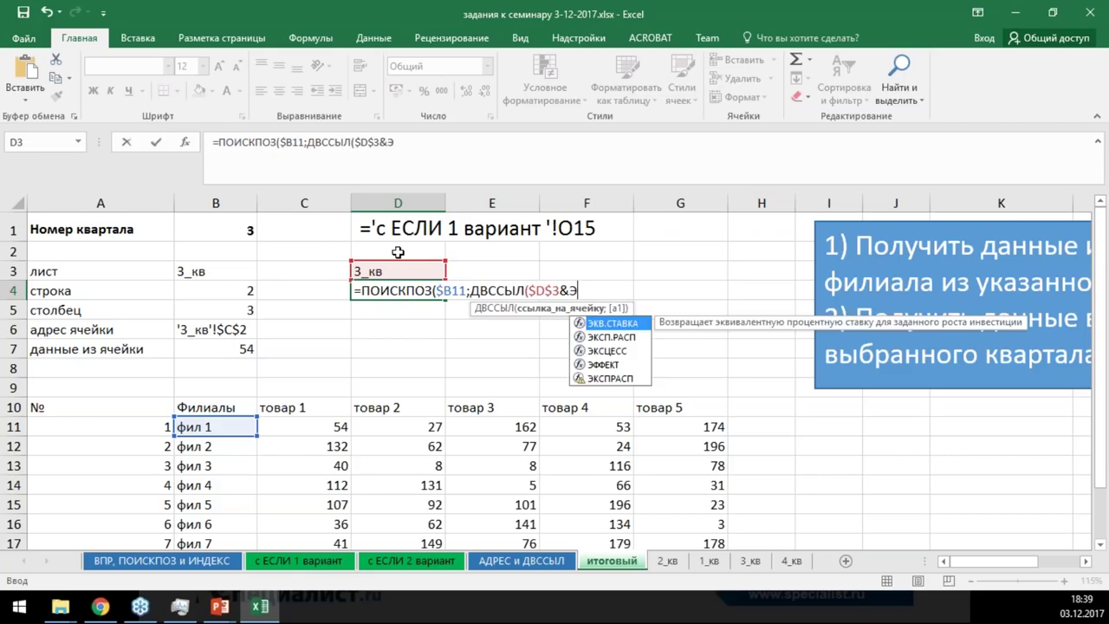
{"action": "key", "text": "BackSpace"}
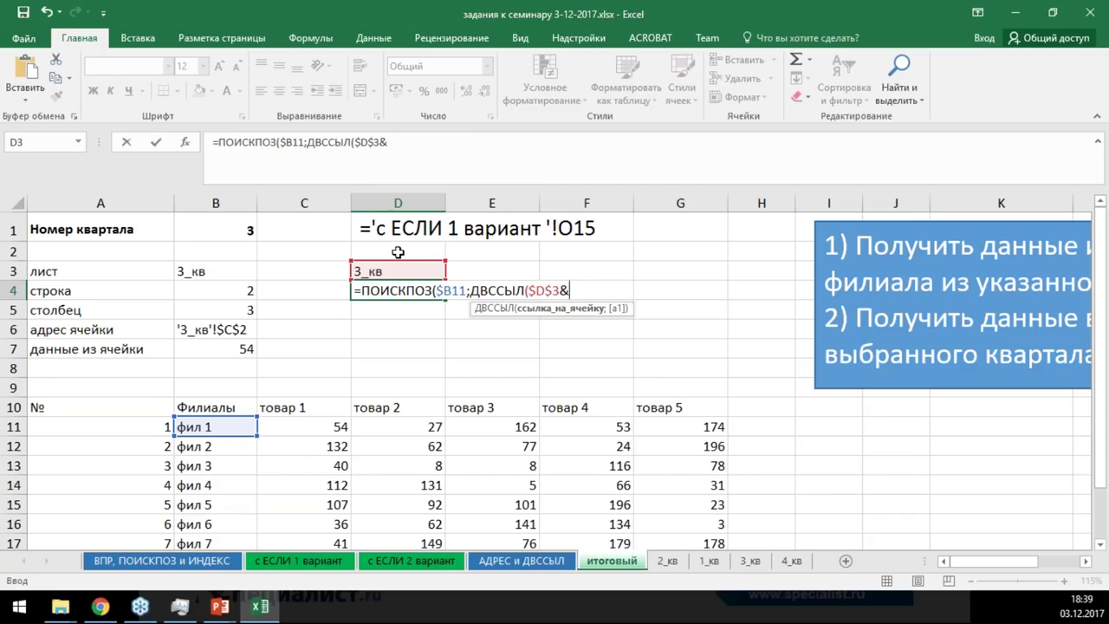
{"action": "type", "text": "\"!B:B\""}
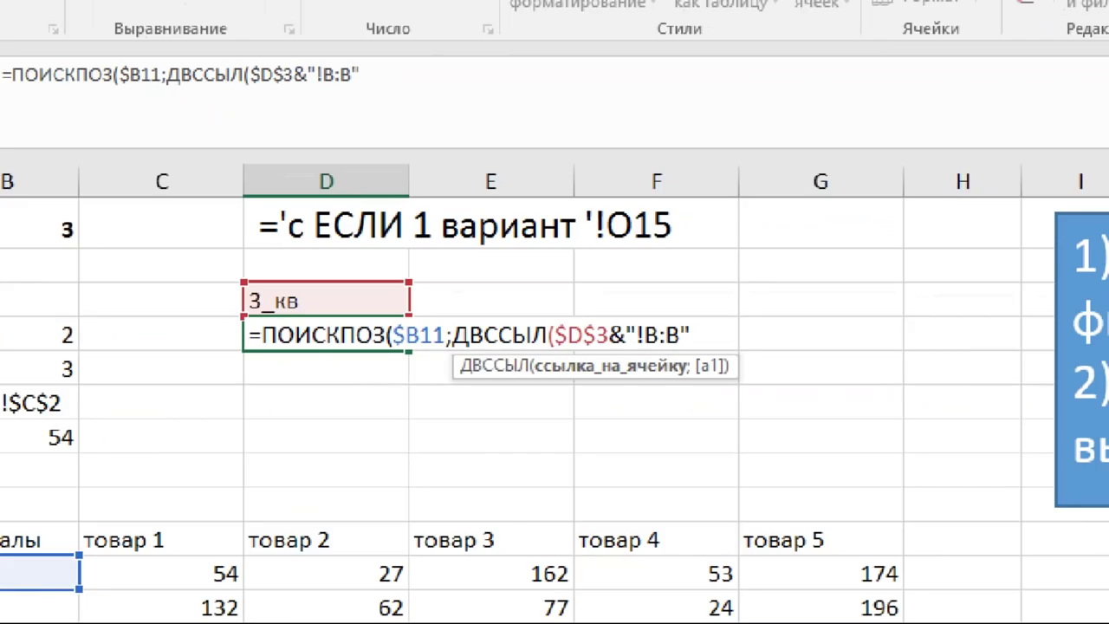
{"action": "left_click_drag", "start_coordinate": [237, 188], "coordinate": [781, 264]}
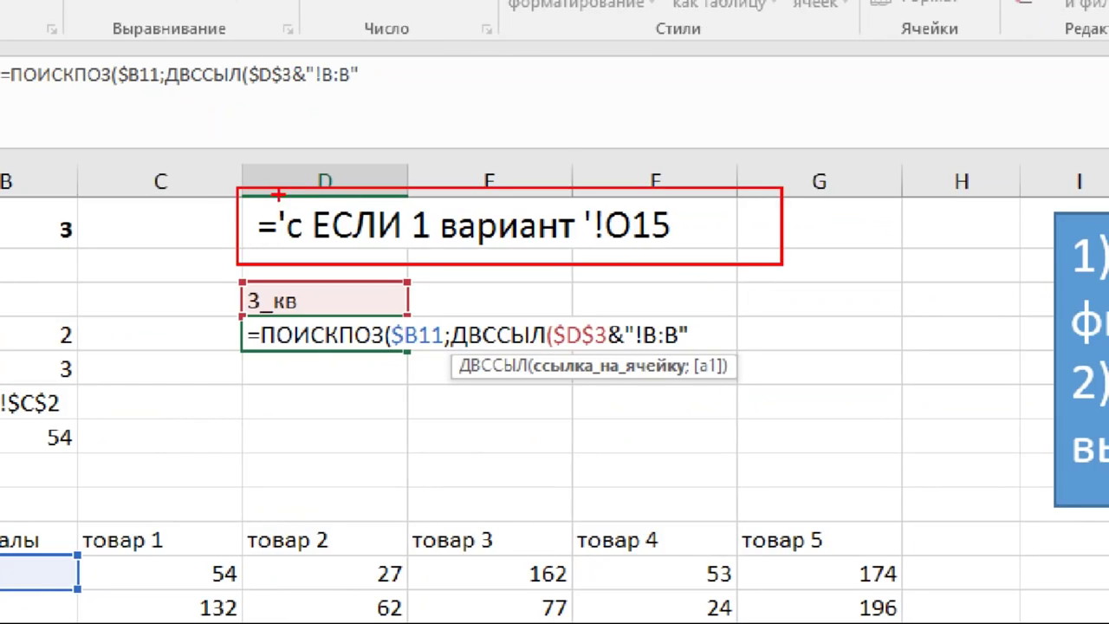
{"action": "mouse_move", "coordinate": [274, 192]}
{"action": "left_mouse_down"}
{"action": "mouse_move", "coordinate": [559, 257]}
{"action": "mouse_move", "coordinate": [700, 245]}
{"action": "left_mouse_up"}
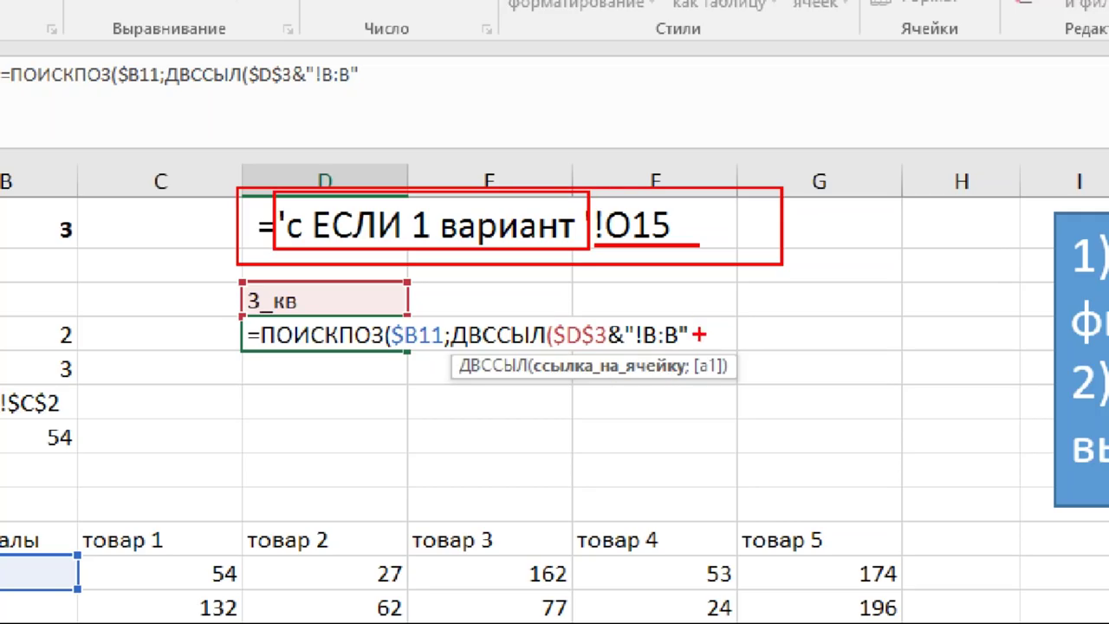
{"action": "mouse_move", "coordinate": [552, 310]}
{"action": "left_mouse_down"}
{"action": "mouse_move", "coordinate": [602, 350]}
{"action": "mouse_move", "coordinate": [690, 350]}
{"action": "left_mouse_up"}
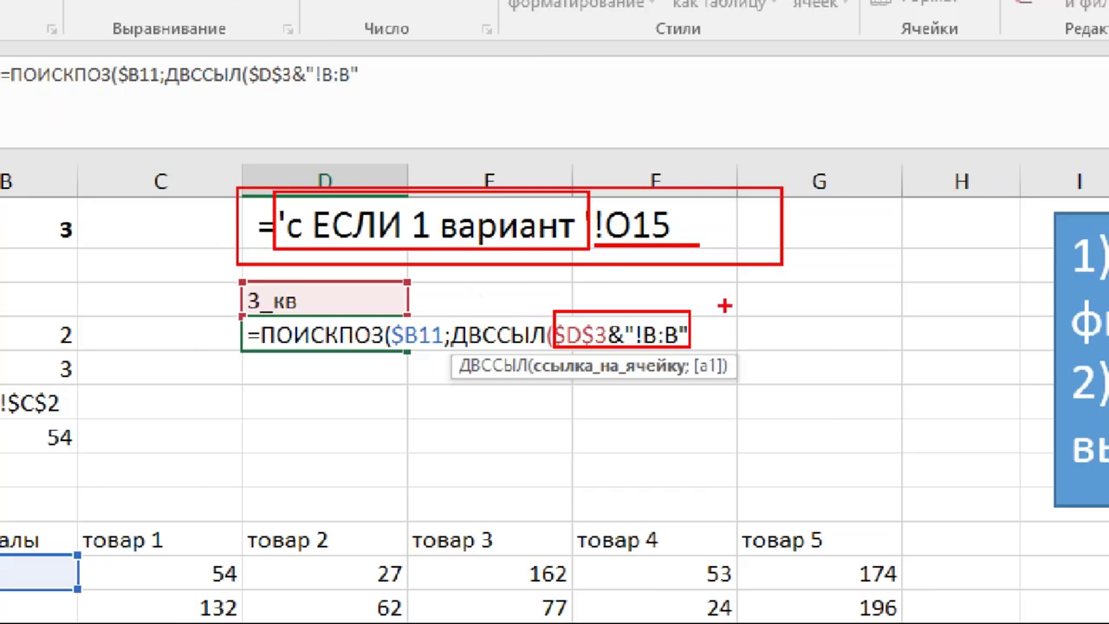
{"action": "key", "text": "Escape"}
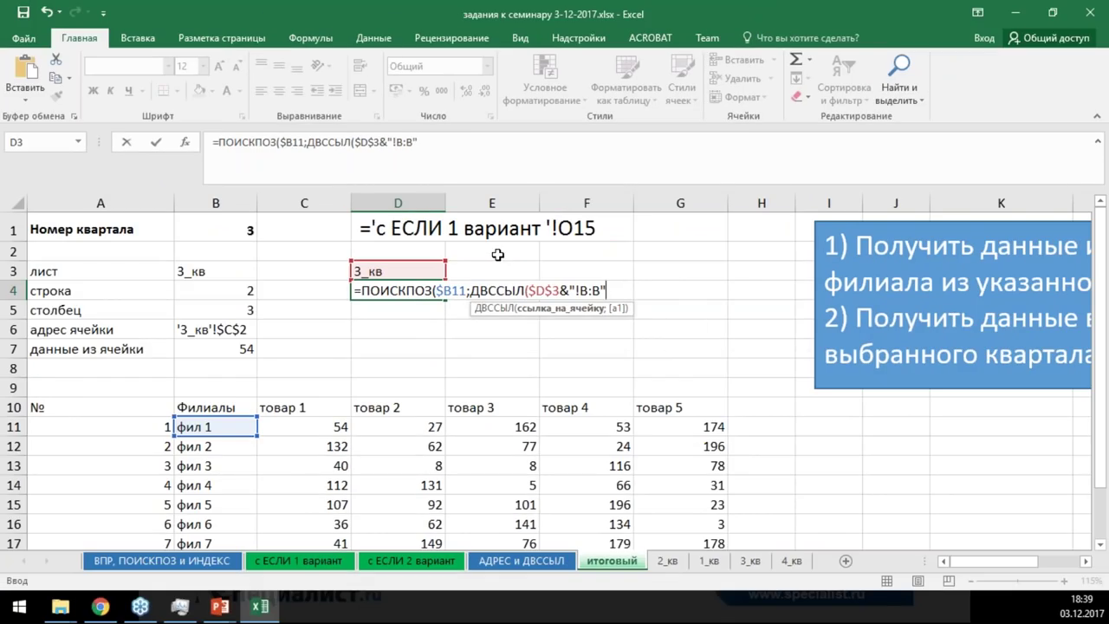
Close the ДВССЫЛ reference, set the match type to 0 for an exact match, and enter the D4 formula
{"action": "type", "text": ")"}
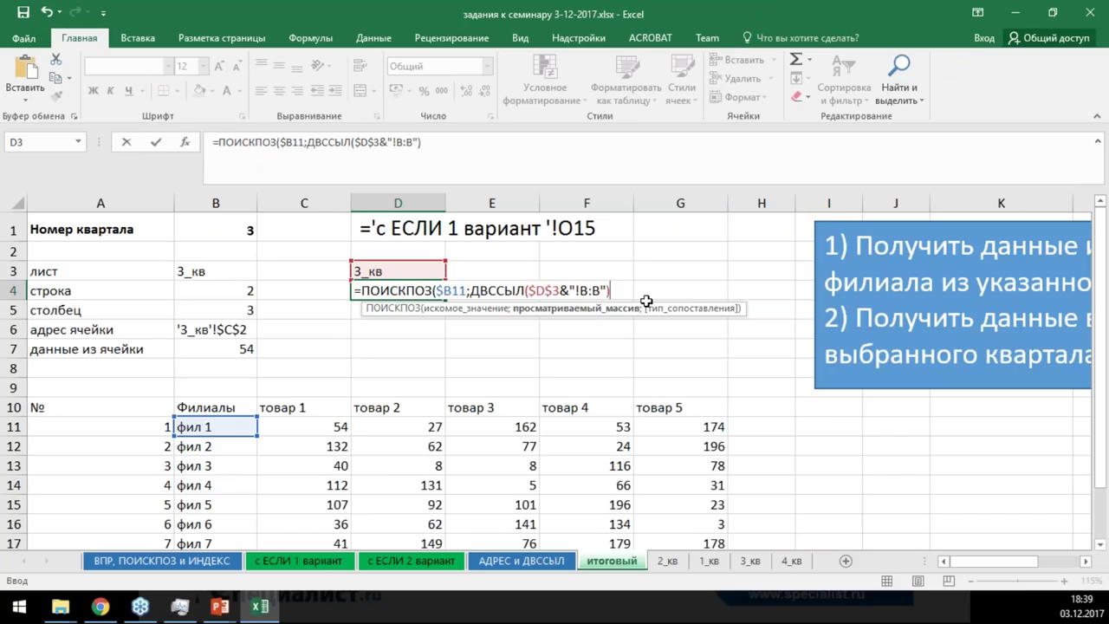
{"action": "type", "text": "$"}
{"action": "key", "text": "BackSpace"}
{"action": "type", "text": ";"}
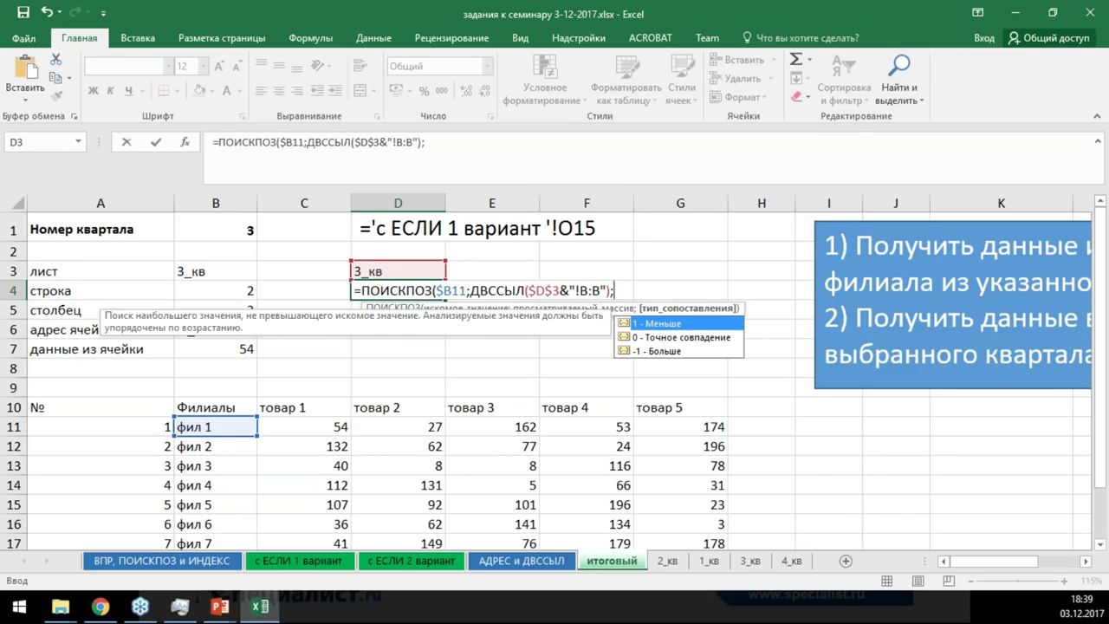
{"action": "type", "text": "0)"}
{"action": "key", "text": "Return"}
{"action": "key", "text": "Up"}
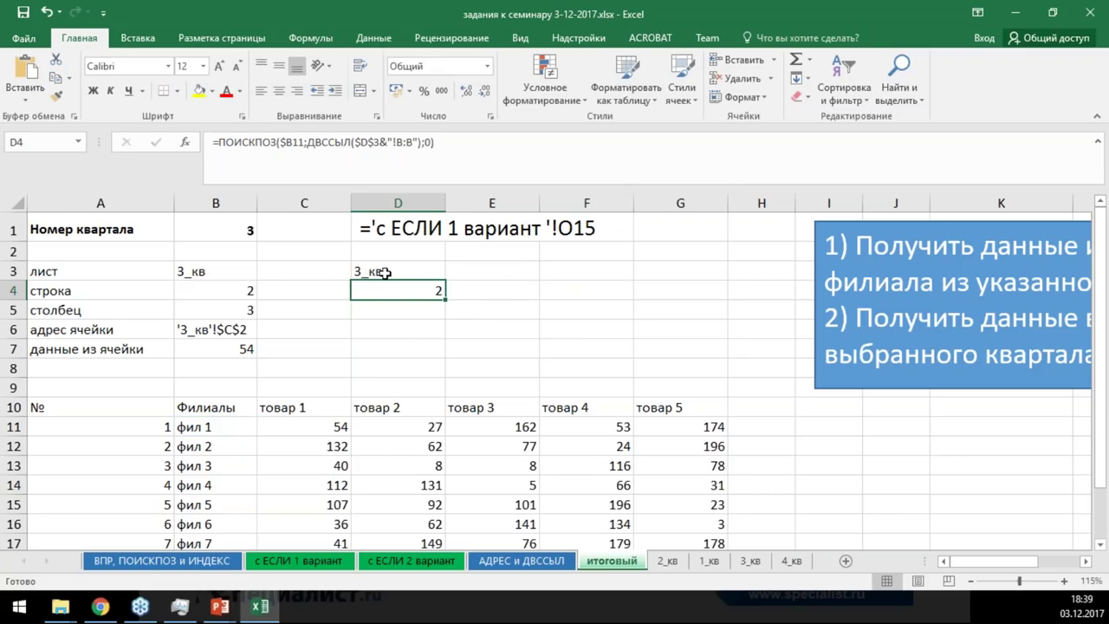
Examine the D4 formula, its source cells B11 and D3, and the row holding фил 1 on the 3_кв sheet
{"action": "double_click", "coordinate": [407, 289]}
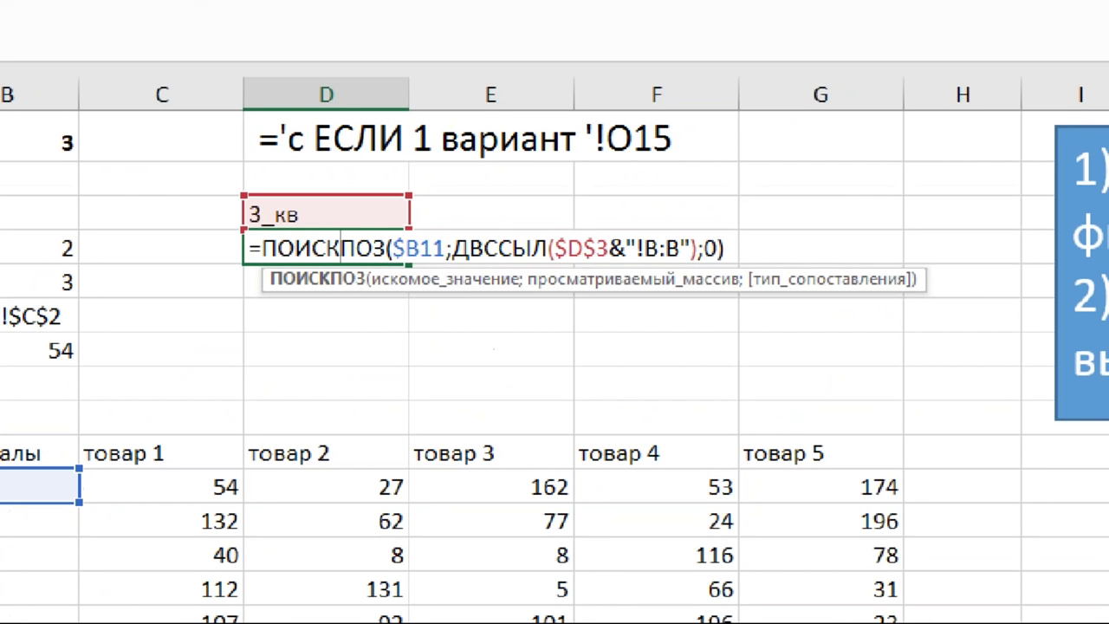
{"action": "left_click_drag", "start_coordinate": [215, 157], "coordinate": [835, 298]}
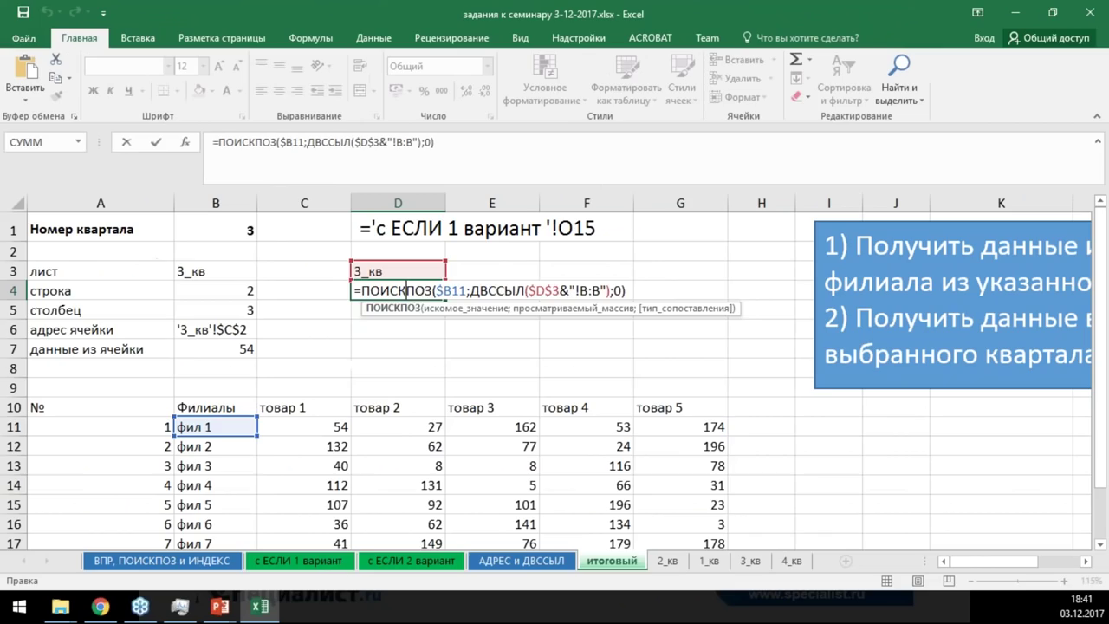
{"action": "key", "text": "ctrl+Return"}
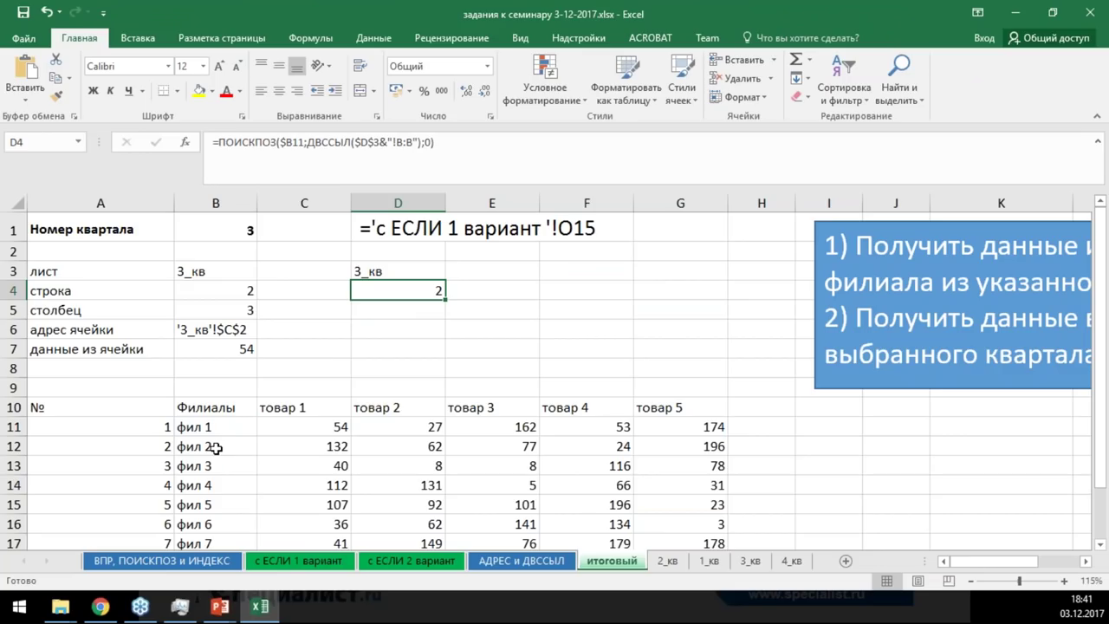
{"action": "left_click", "coordinate": [219, 426]}
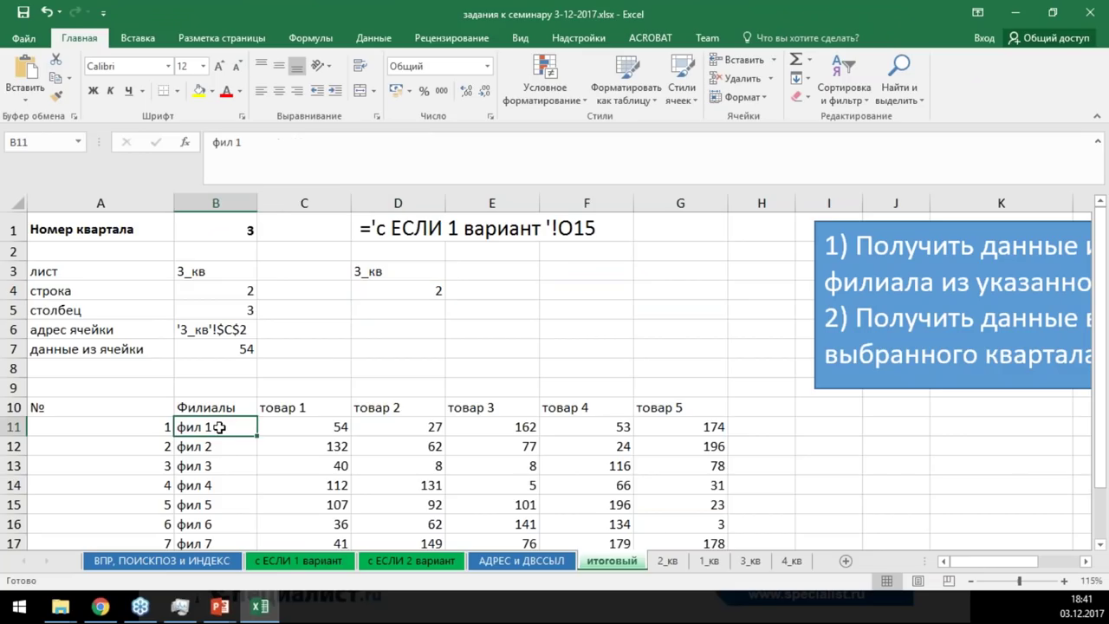
{"action": "left_click", "coordinate": [386, 270]}
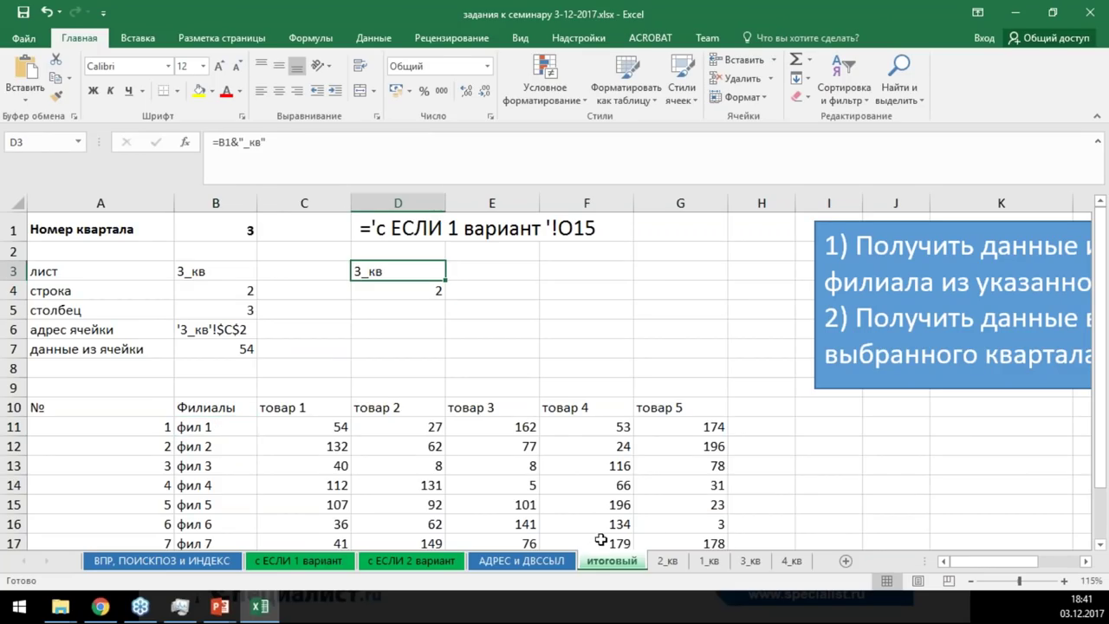
{"action": "left_click", "coordinate": [409, 294]}
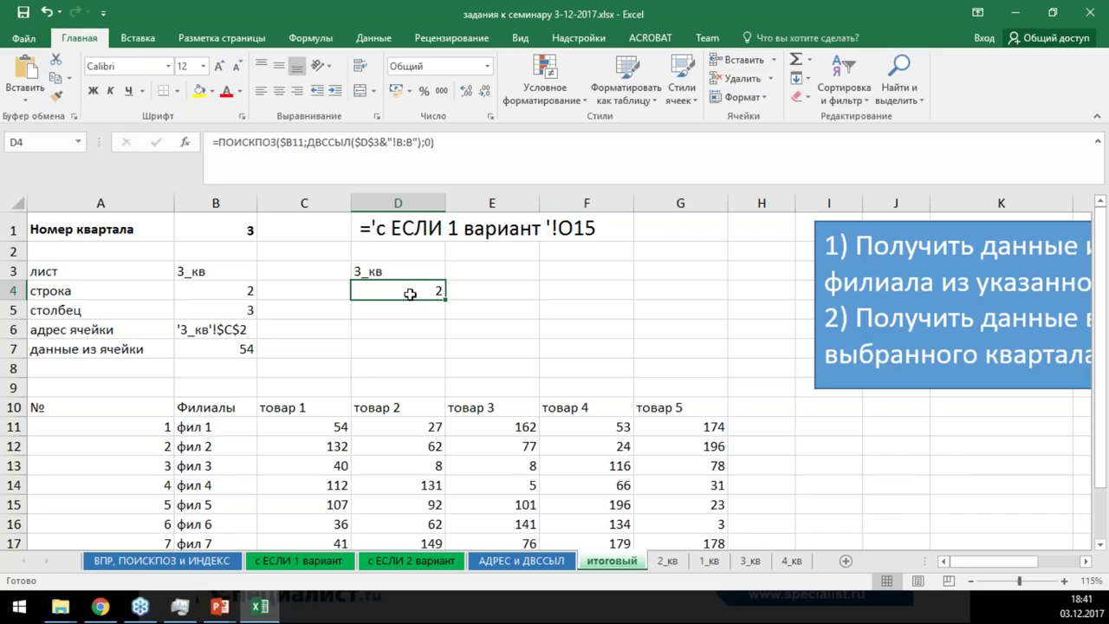
{"action": "left_click", "coordinate": [752, 563]}
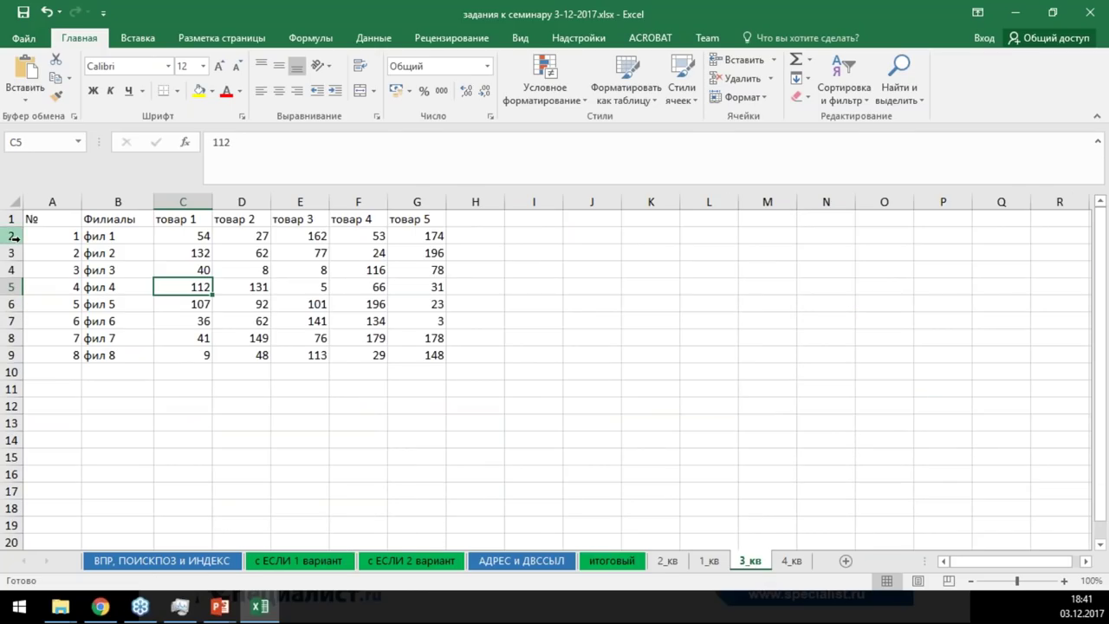
{"action": "left_click", "coordinate": [15, 236]}
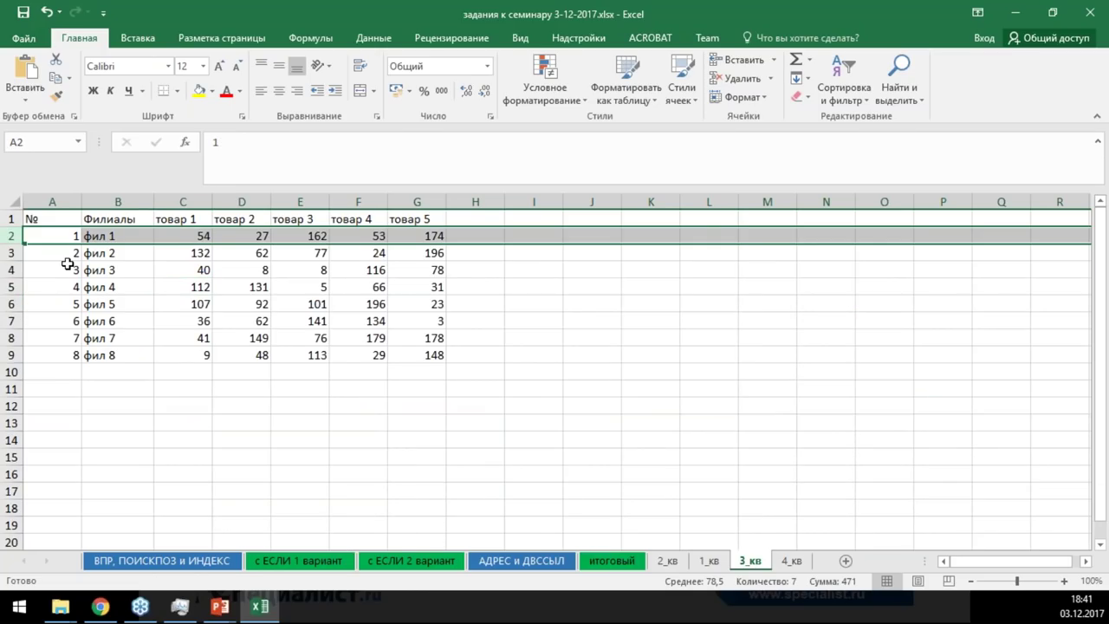
{"action": "left_click", "coordinate": [128, 235]}
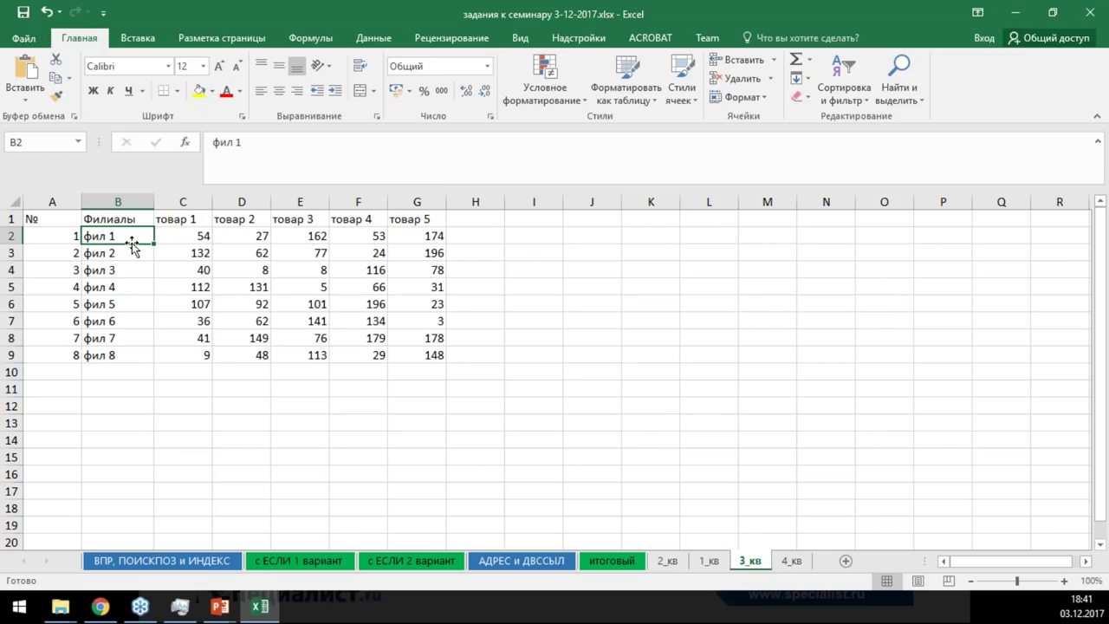
Sort the 3_кв table by Филиалы in descending order, select the фил 1 row, and check D4 on the итоговый sheet
{"action": "left_click", "coordinate": [134, 299]}
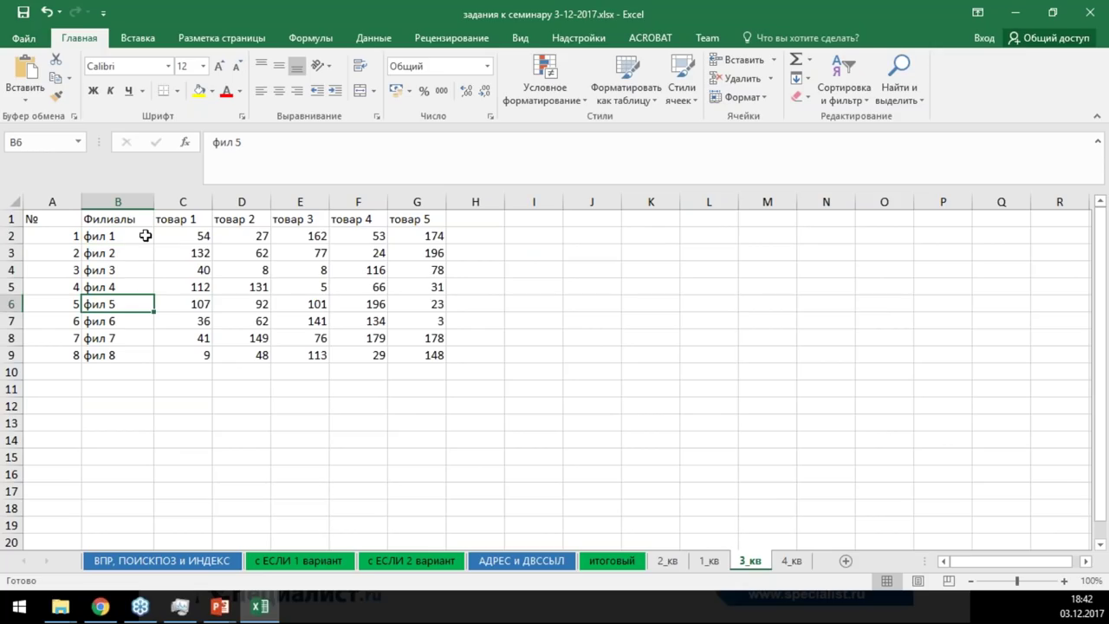
{"action": "left_click", "coordinate": [374, 38]}
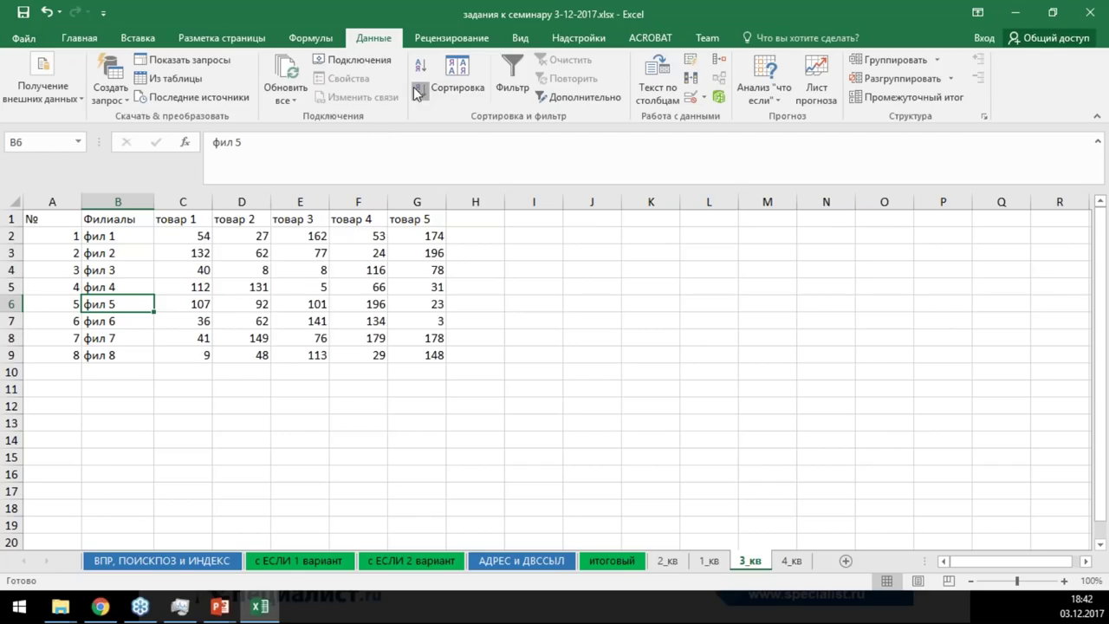
{"action": "left_click", "coordinate": [419, 90]}
{"action": "left_click", "coordinate": [12, 355]}
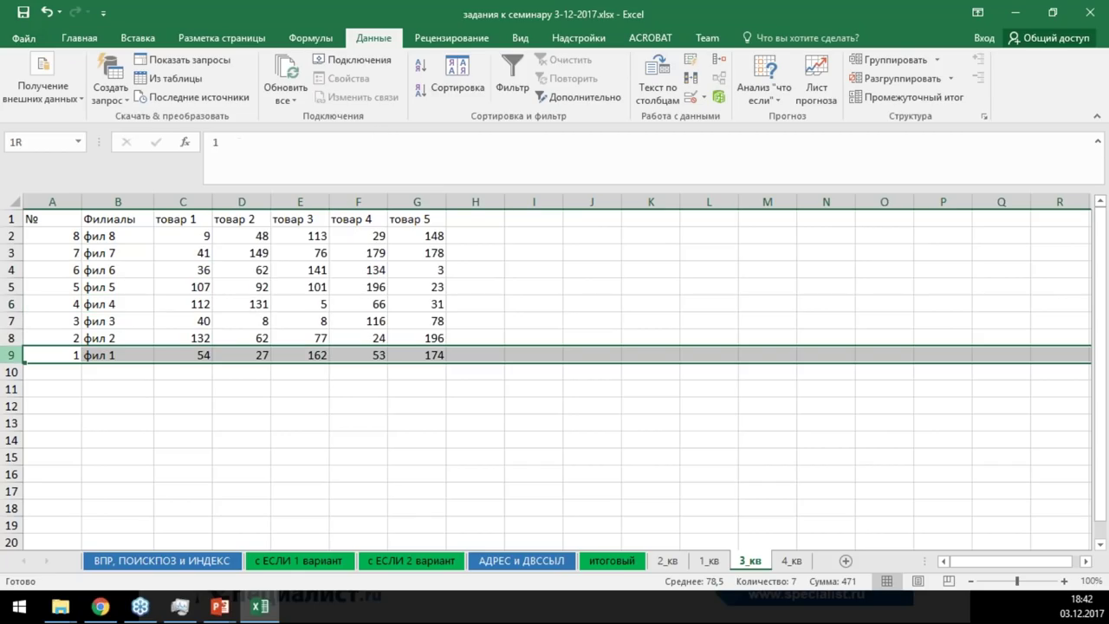
{"action": "left_click", "coordinate": [624, 563]}
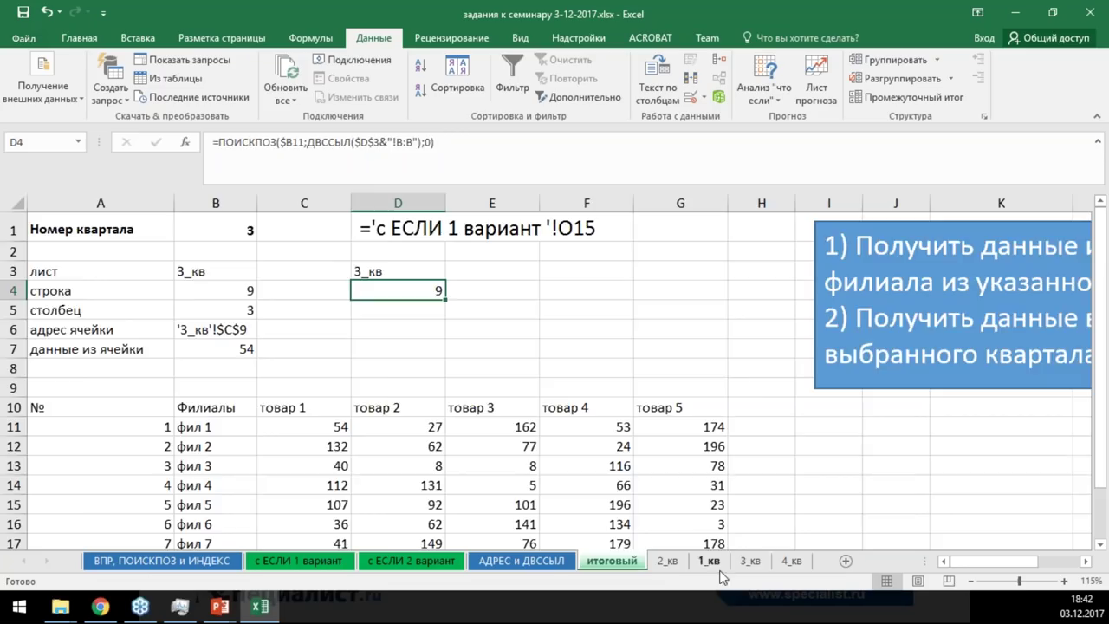
Sort the 3_кв table by Филиалы back into ascending order and return to the итоговый sheet
{"action": "left_click", "coordinate": [752, 563]}
{"action": "left_click", "coordinate": [125, 234]}
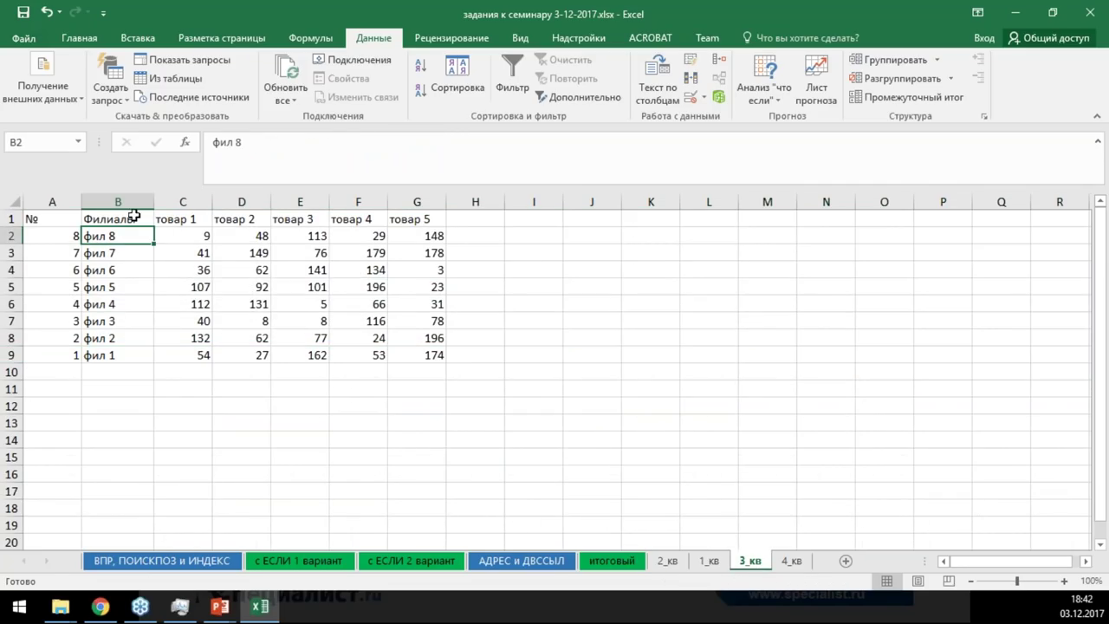
{"action": "left_click", "coordinate": [420, 66]}
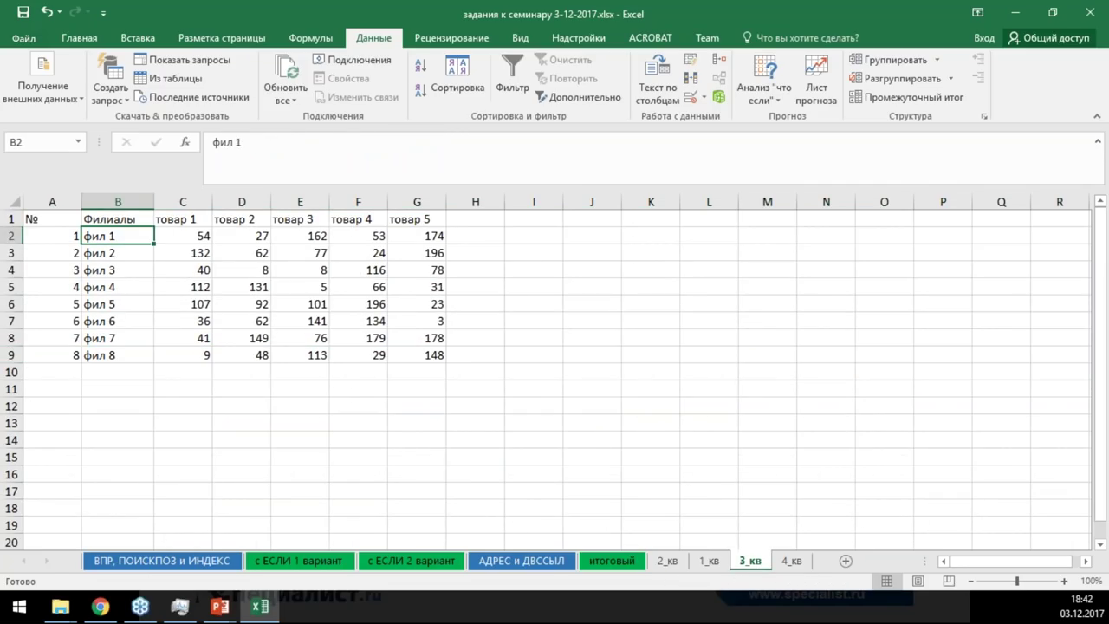
{"action": "left_click", "coordinate": [613, 563]}
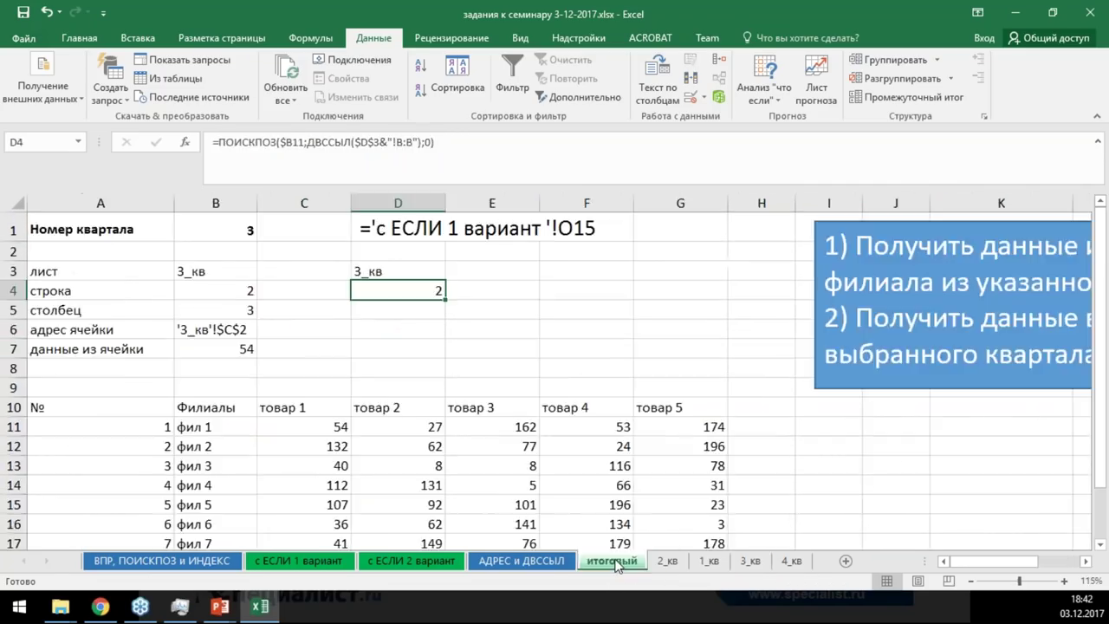
Start a ПОИСКПОЗ formula in D5 with the товар 1 header as the row-locked lookup value C$10
{"action": "left_click", "coordinate": [401, 315]}
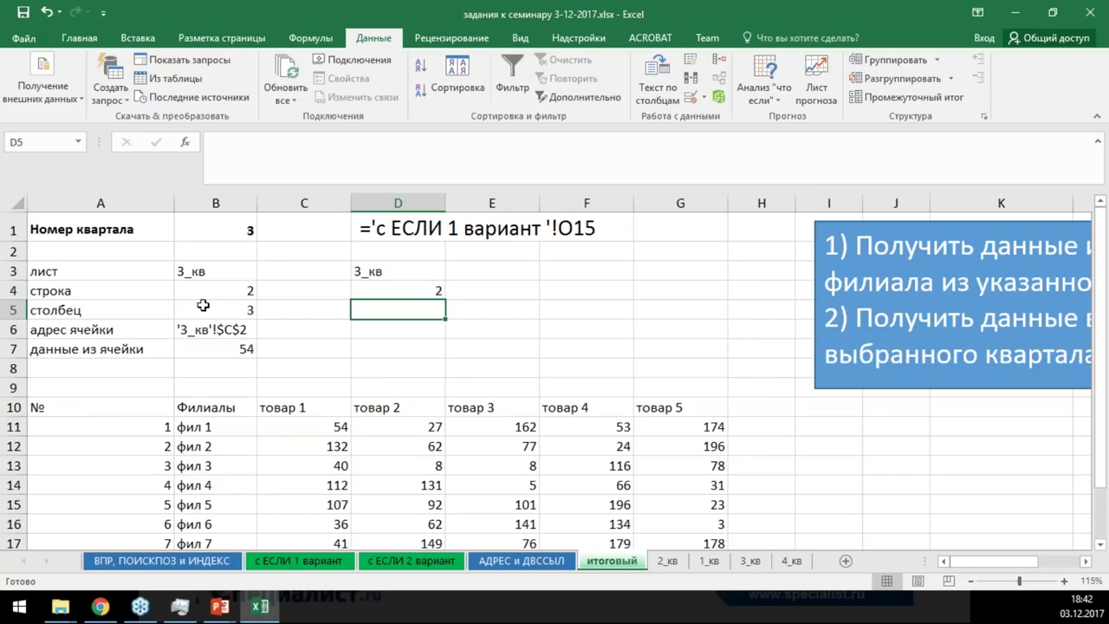
{"action": "left_click_drag", "start_coordinate": [275, 405], "coordinate": [666, 403]}
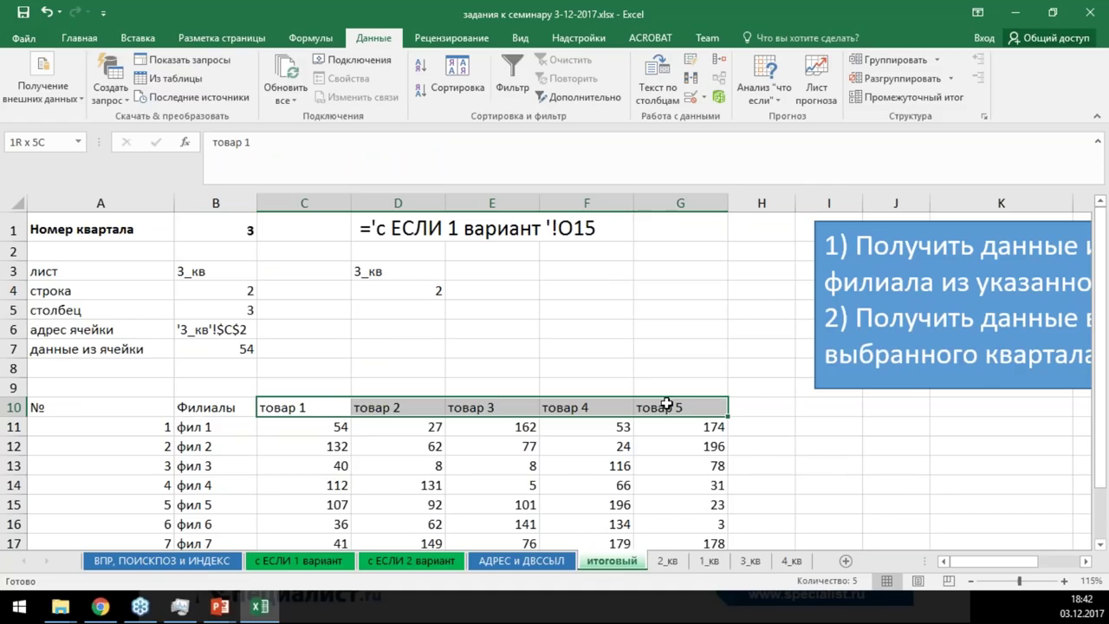
{"action": "left_click", "coordinate": [403, 312]}
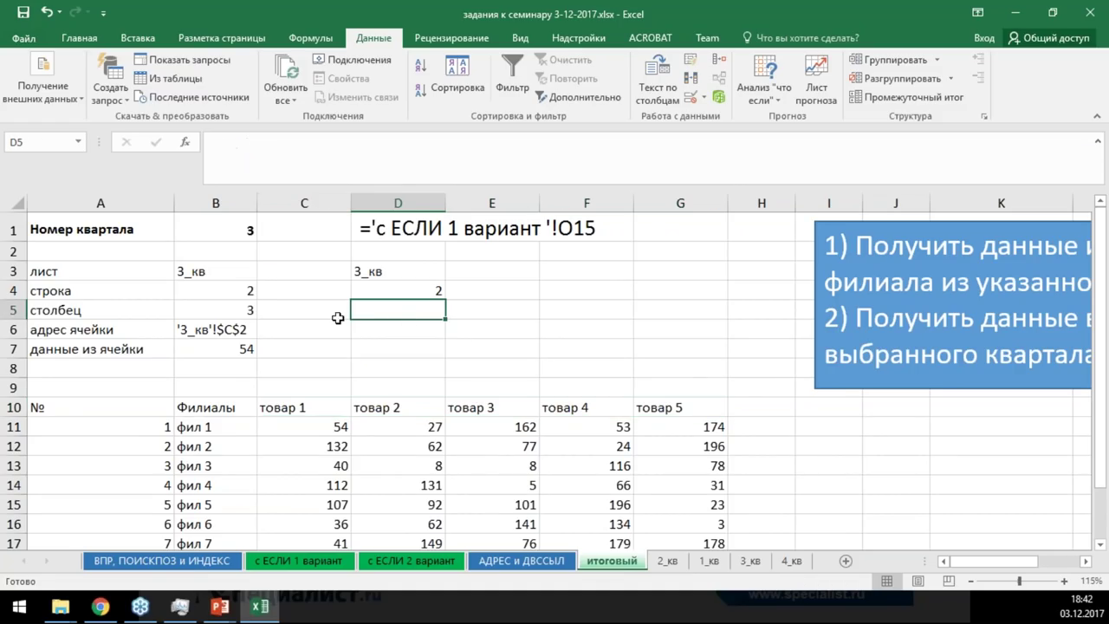
{"action": "type", "text": "=gjb"}
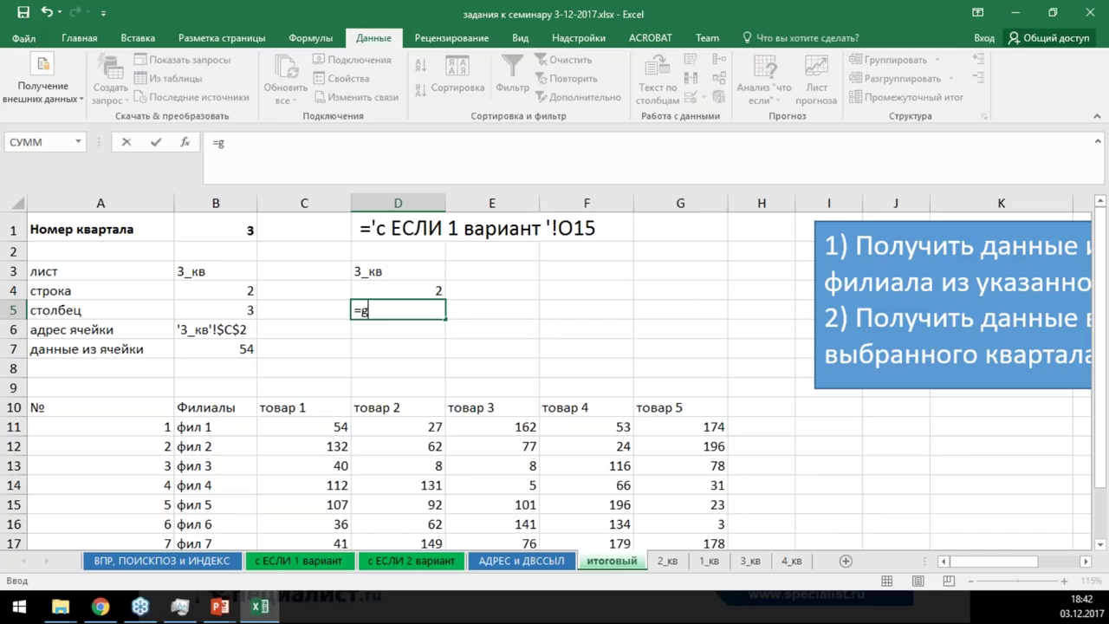
{"action": "key", "text": "BackSpace"}
{"action": "key", "text": "BackSpace"}
{"action": "key", "text": "BackSpace"}
{"action": "type", "text": "пои"}
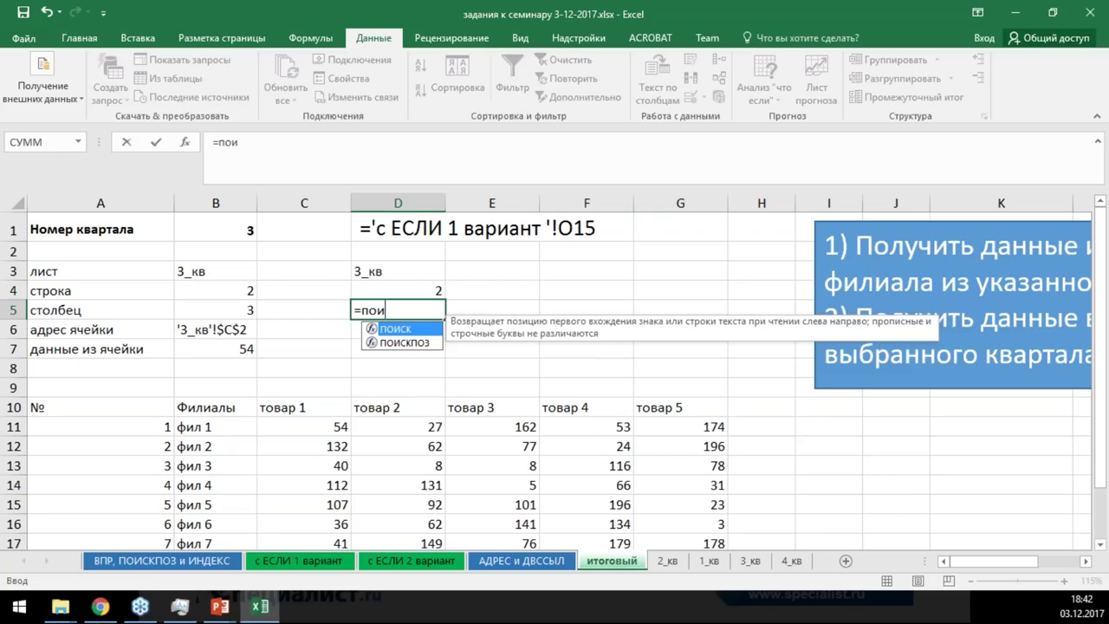
{"action": "key", "text": "Down"}
{"action": "key", "text": "Tab"}
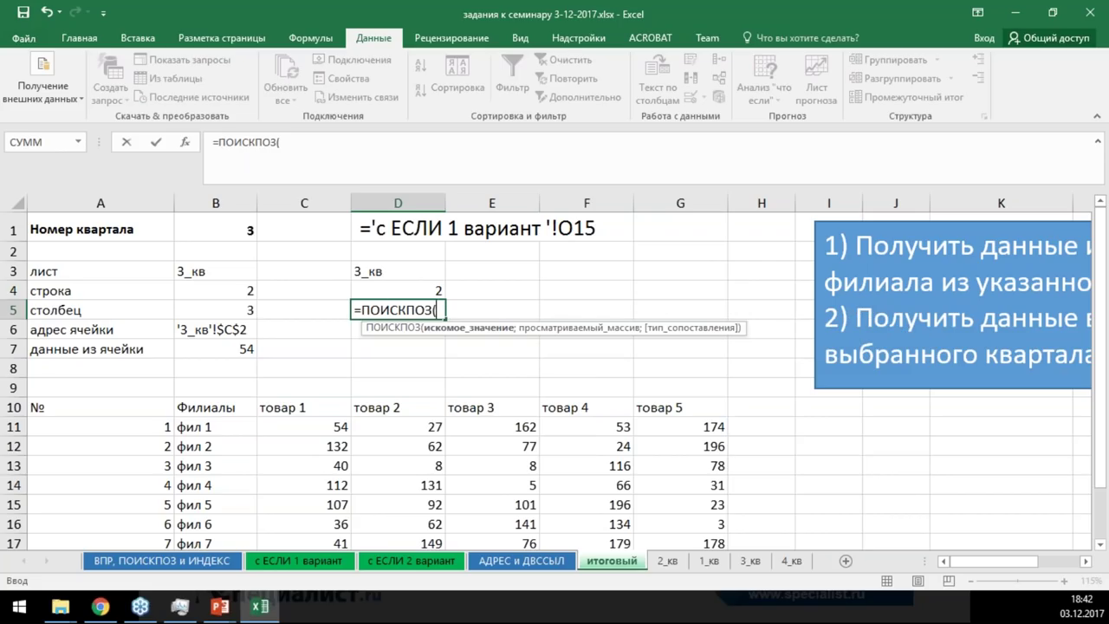
{"action": "left_click", "coordinate": [292, 407]}
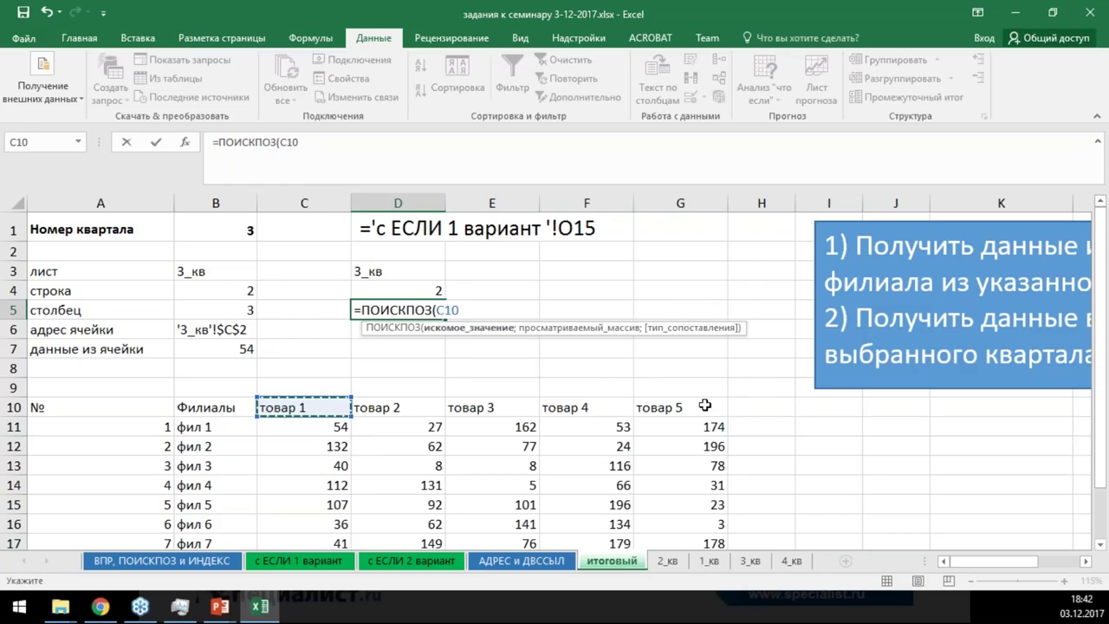
{"action": "key", "text": "F4"}
{"action": "key", "text": "F4"}
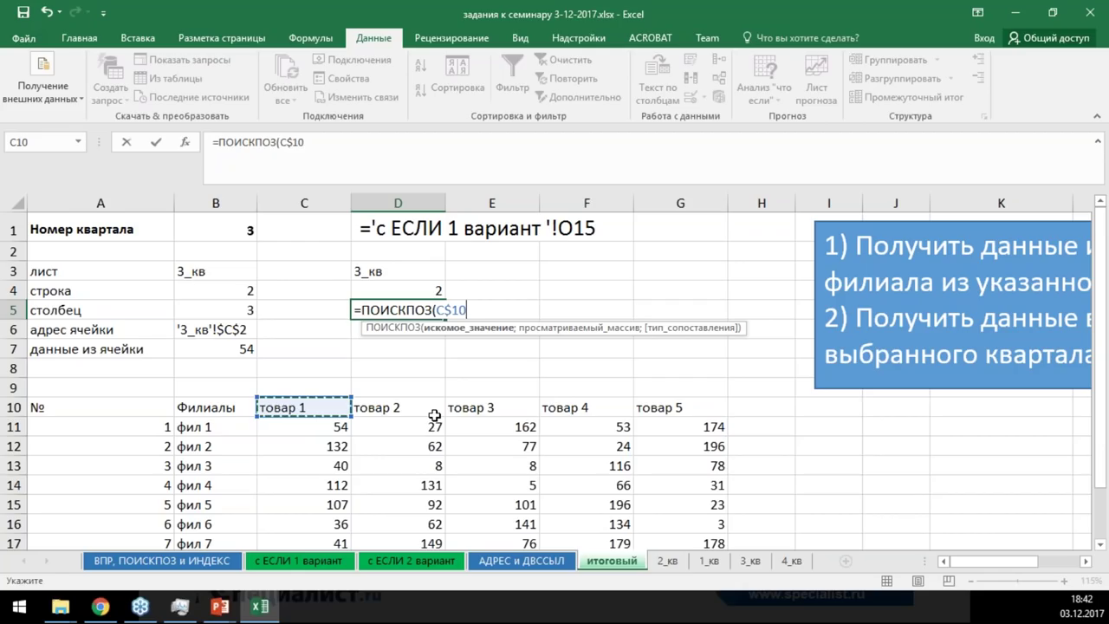
{"action": "type", "text": ";"}
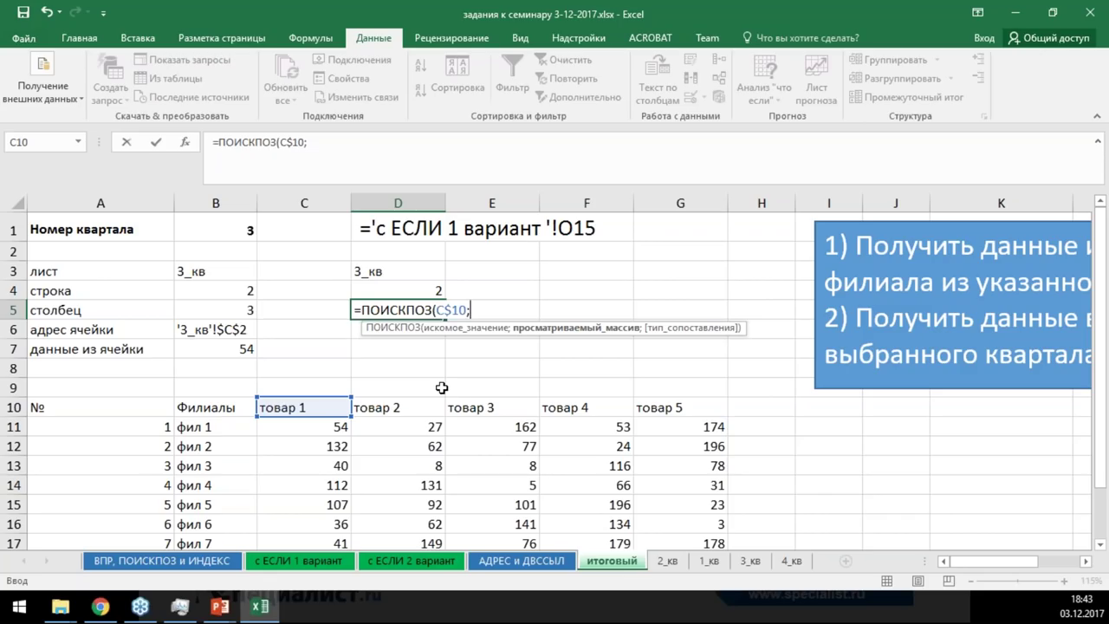
Set the lookup array to row 1 of the sheet named in D3 with ДВССЫЛ($D$3&"!1:1")
{"action": "type", "text": "двс"}
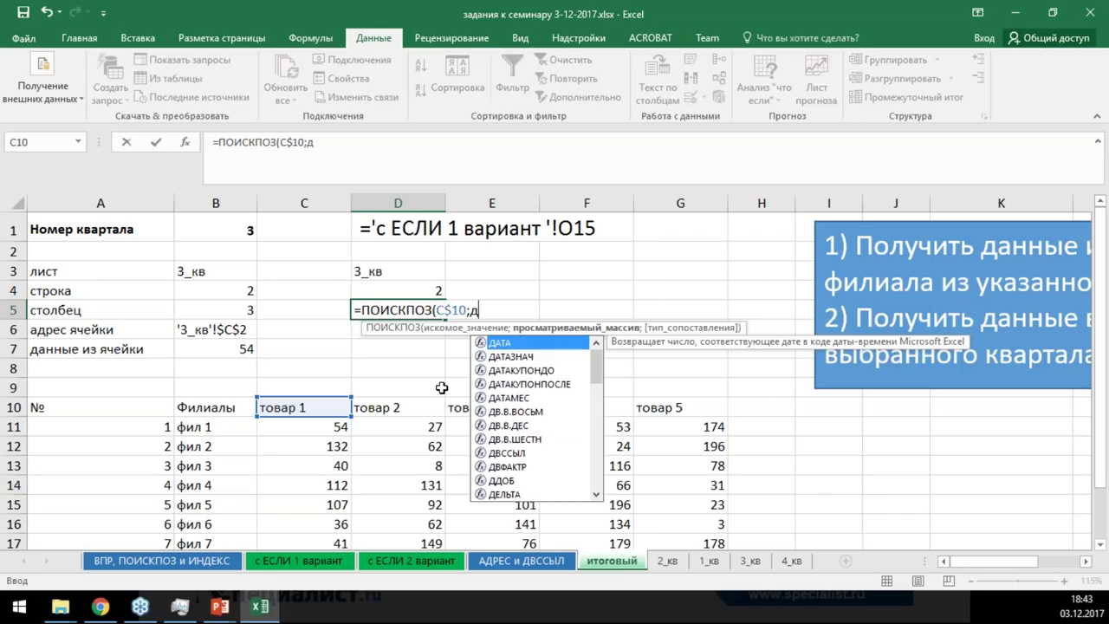
{"action": "key", "text": "Tab"}
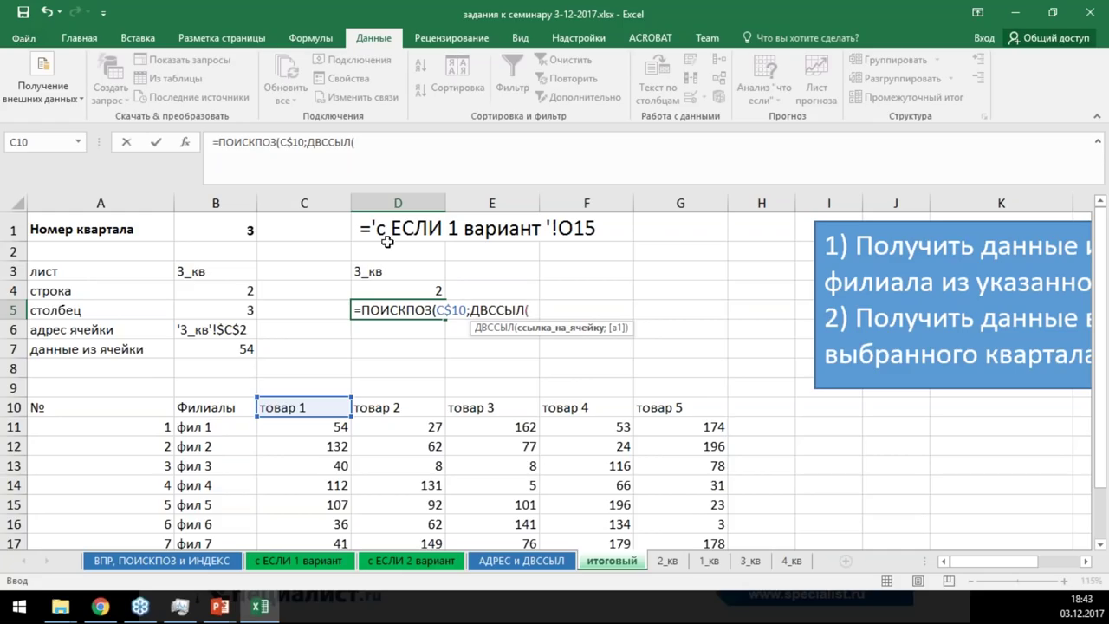
{"action": "left_click", "coordinate": [392, 272]}
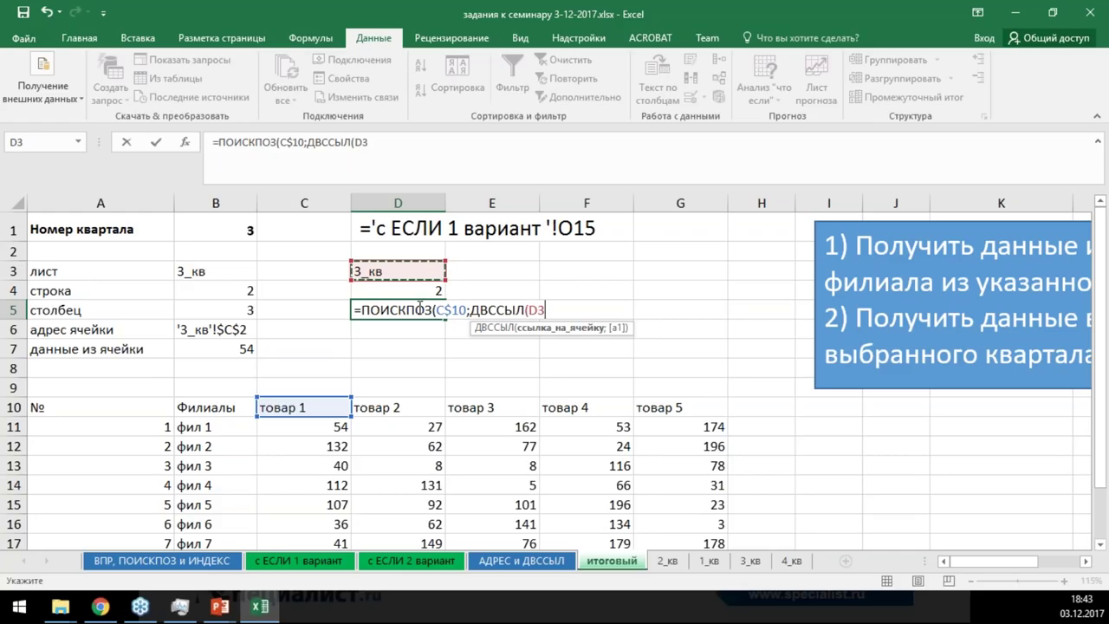
{"action": "key", "text": "F4"}
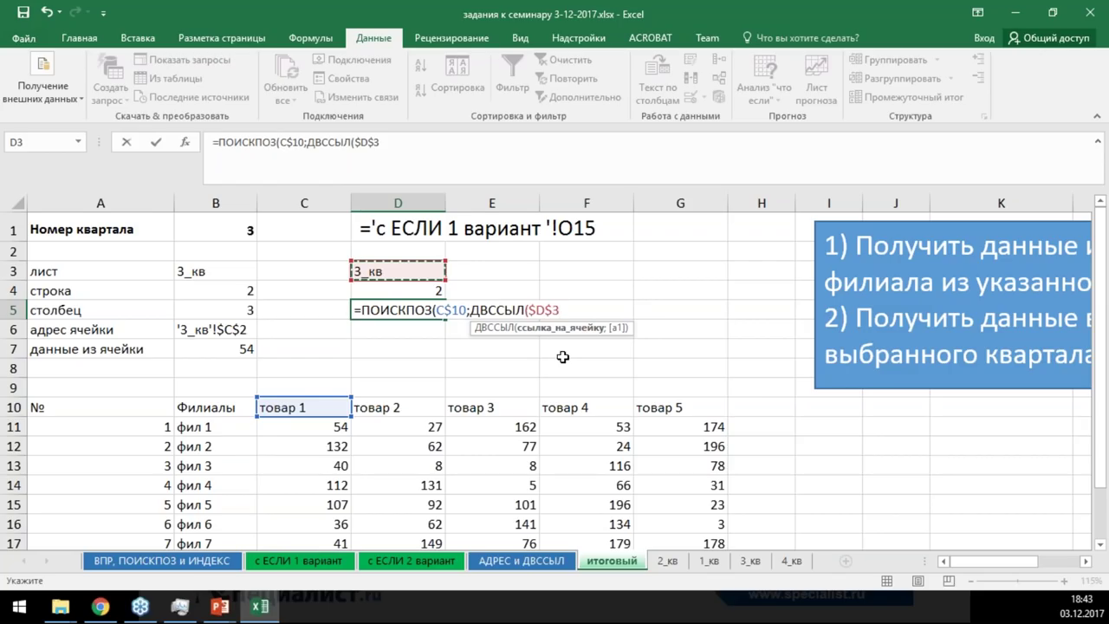
{"action": "type", "text": "&"}
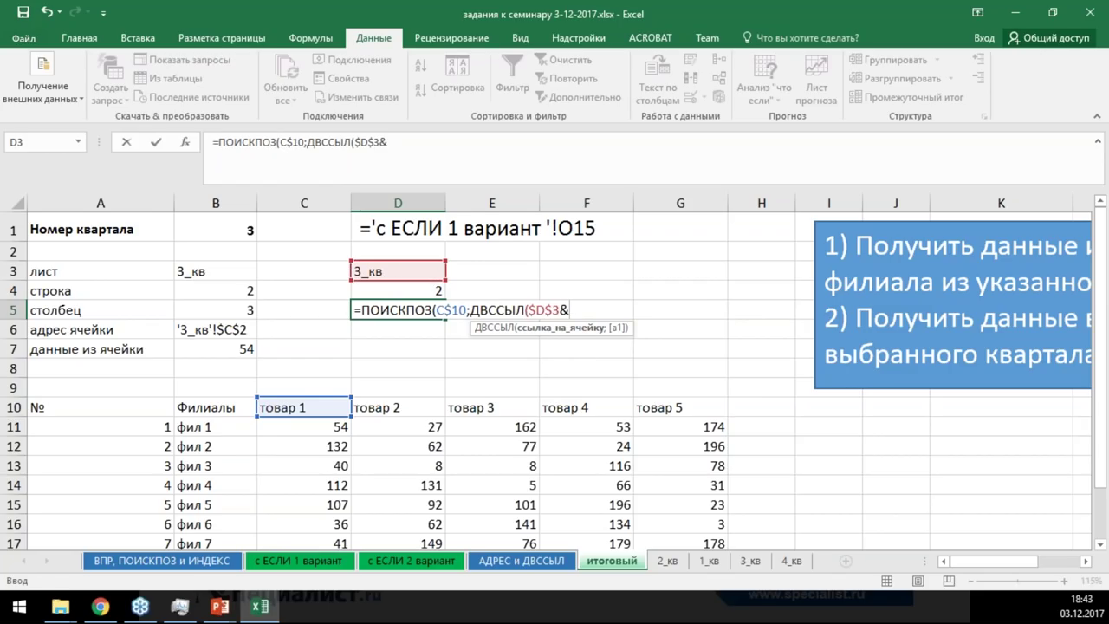
{"action": "type", "text": "\"!1:1\")"}
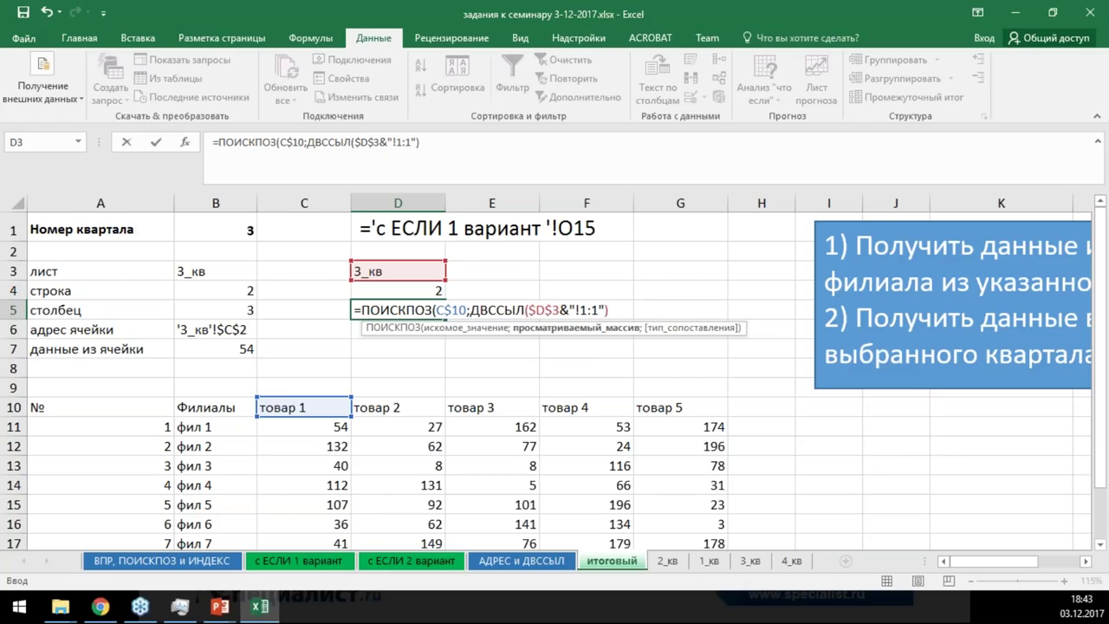
Set the match type to 0 for an exact match and enter the D5 formula
{"action": "type", "text": ";"}
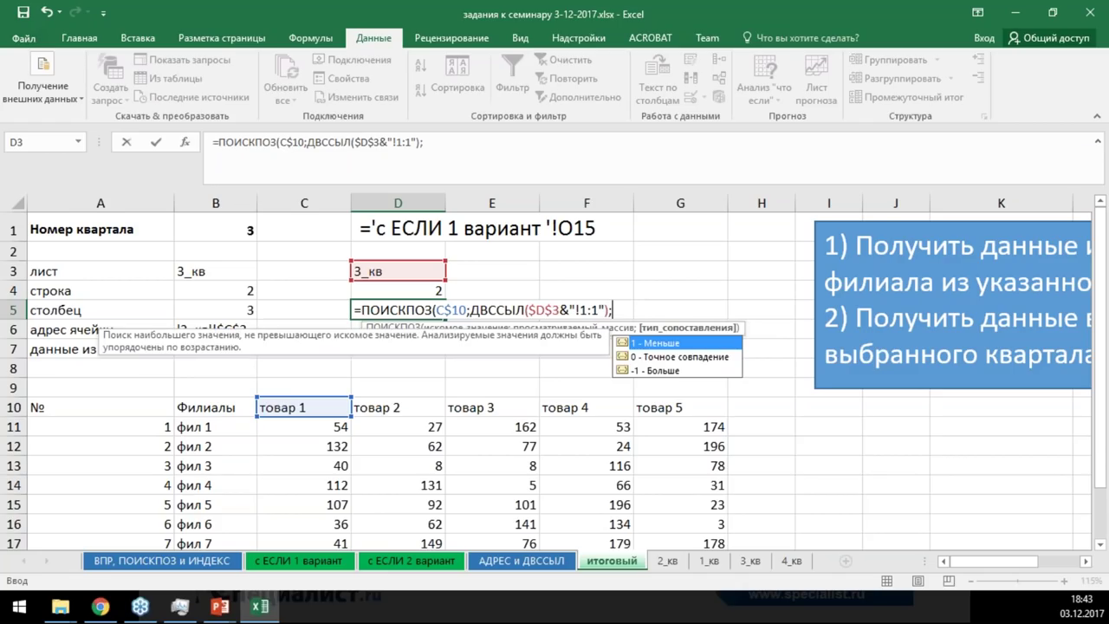
{"action": "type", "text": "0)"}
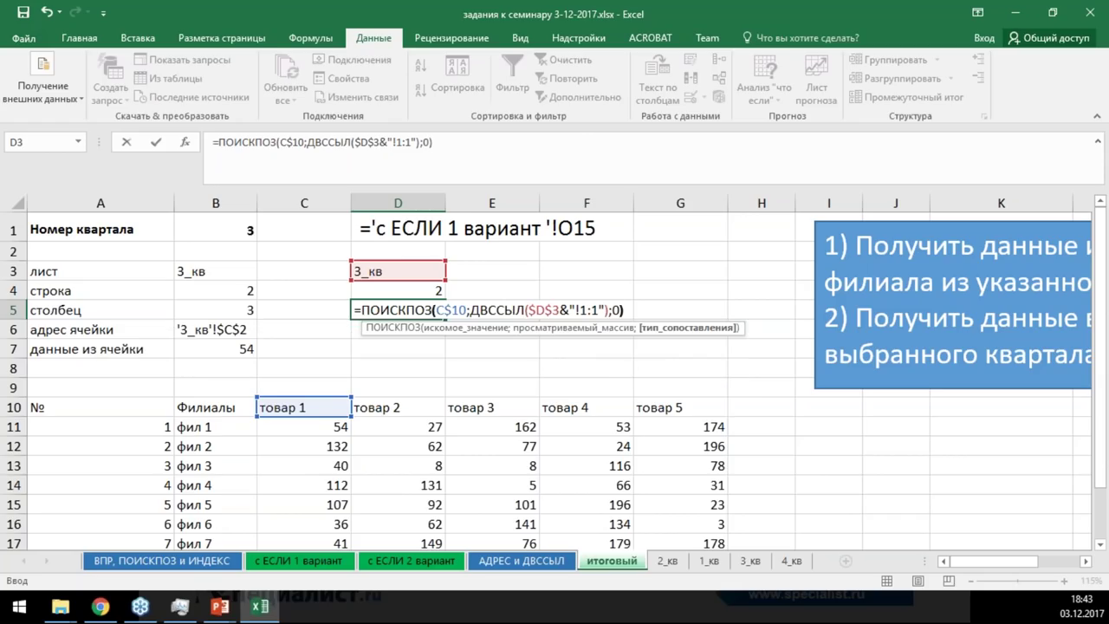
{"action": "key", "text": "ctrl+Return"}
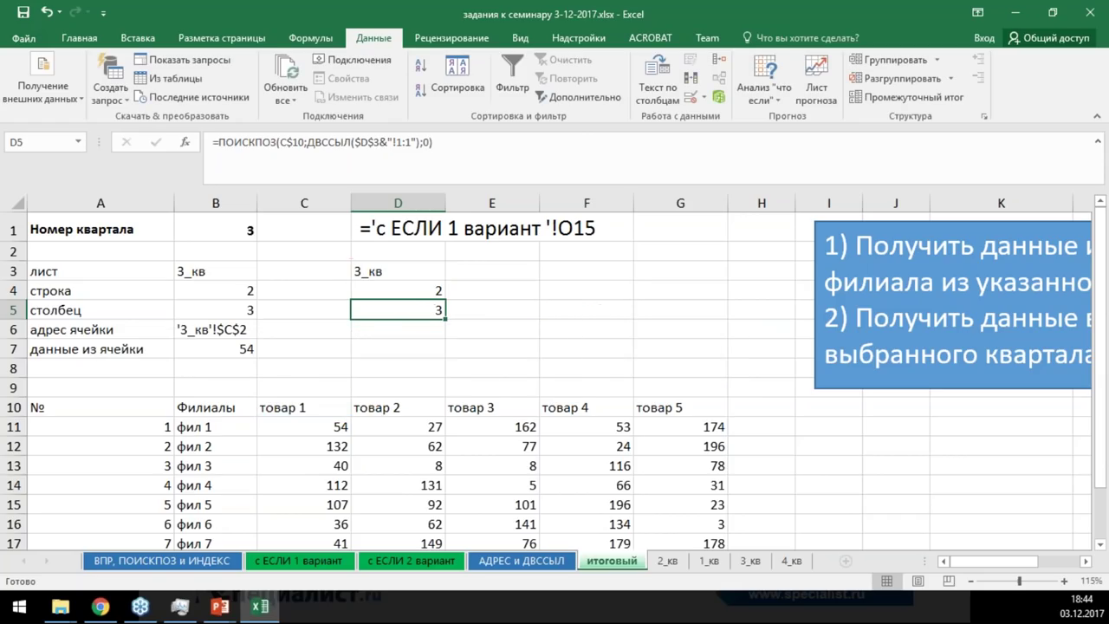
Examine the D5 ПОИСКПОЗ formula and the cells it refers to
{"action": "double_click", "coordinate": [394, 310]}
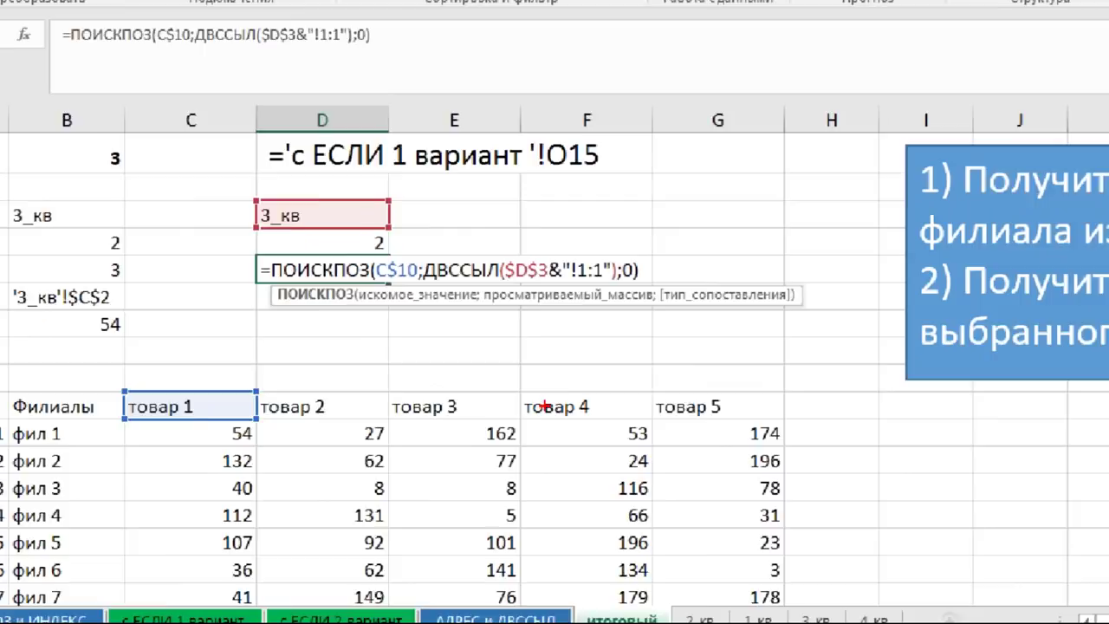
{"action": "key", "text": "Escape"}
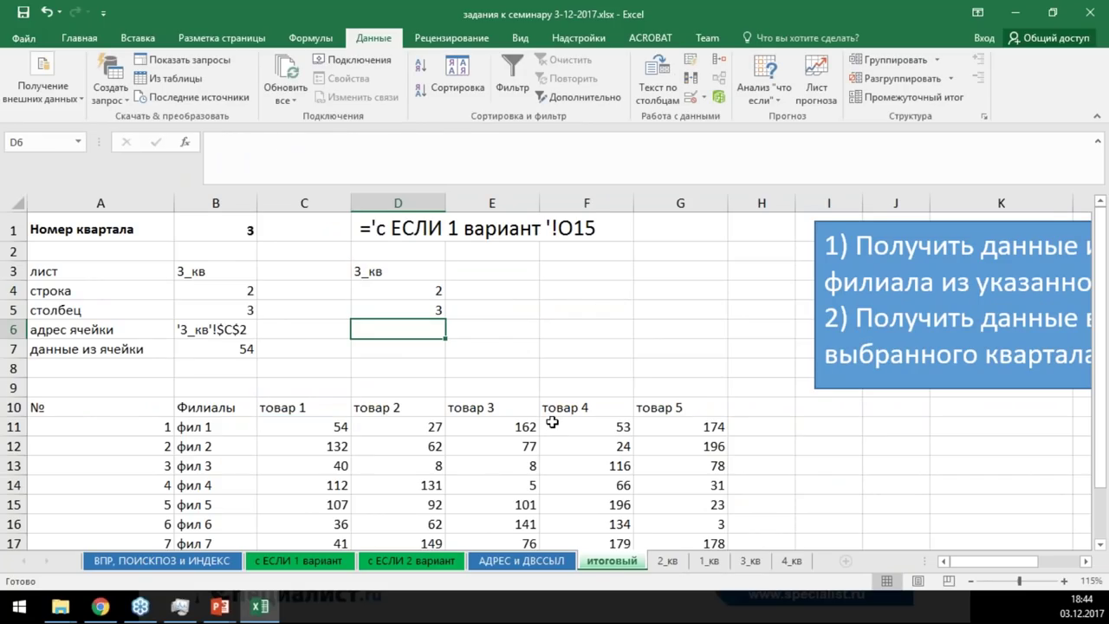
{"action": "key", "text": "Up"}
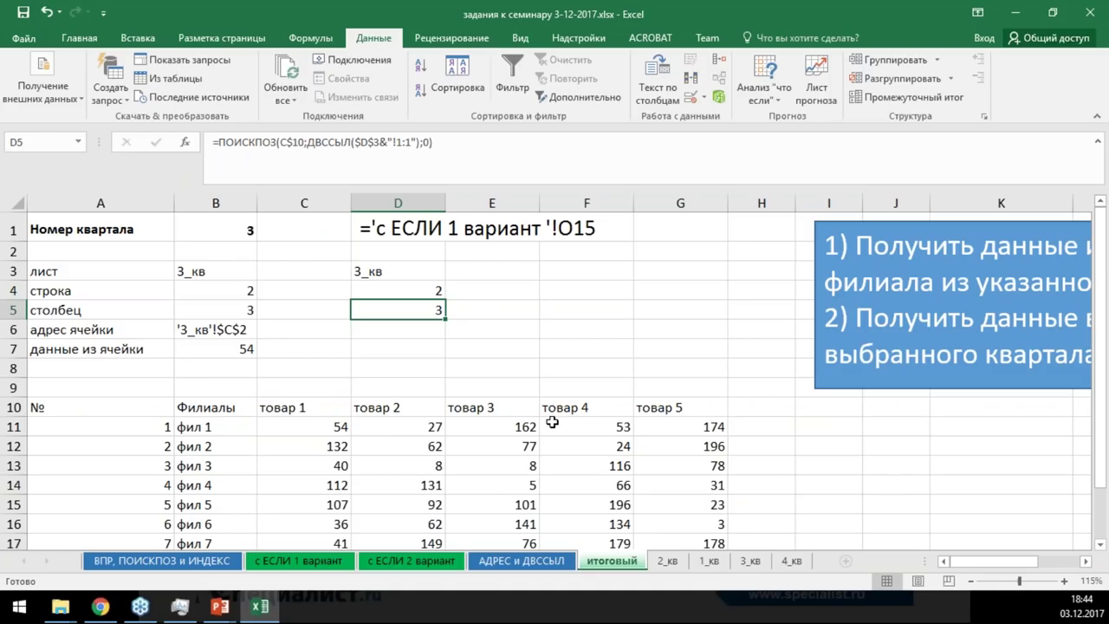
{"action": "key", "text": "F2"}
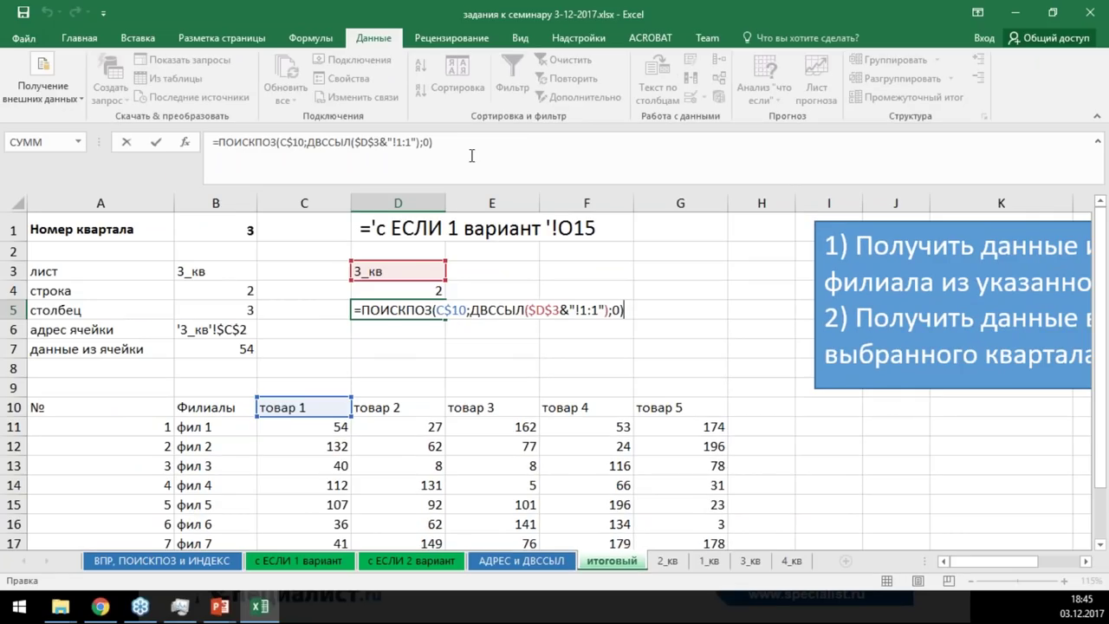
Start an АДРЕС formula in D6 with D4 as the row number and D5 as the column number
{"action": "left_click", "coordinate": [403, 337]}
{"action": "type", "text": "="}
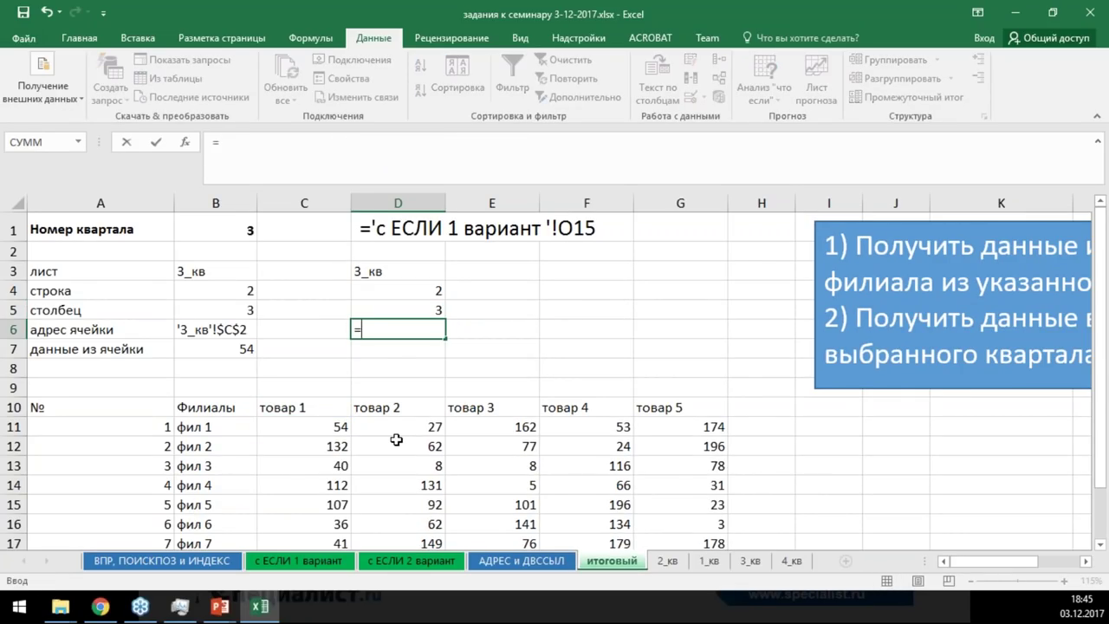
{"action": "type", "text": "fl"}
{"action": "key", "text": "BackSpace"}
{"action": "type", "text": "ад"}
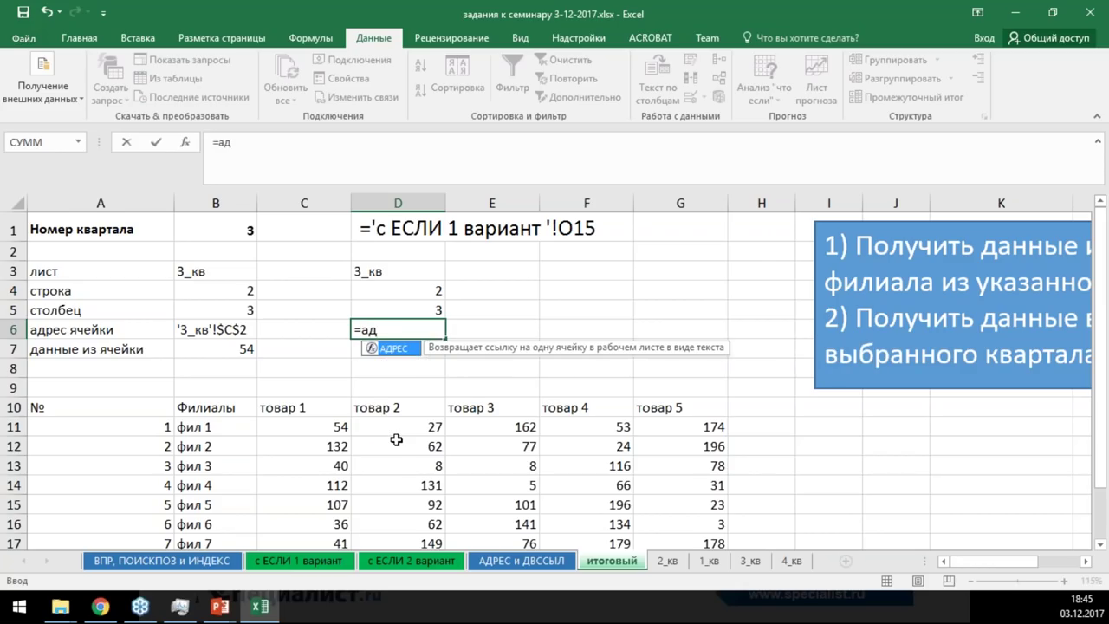
{"action": "key", "text": "Tab"}
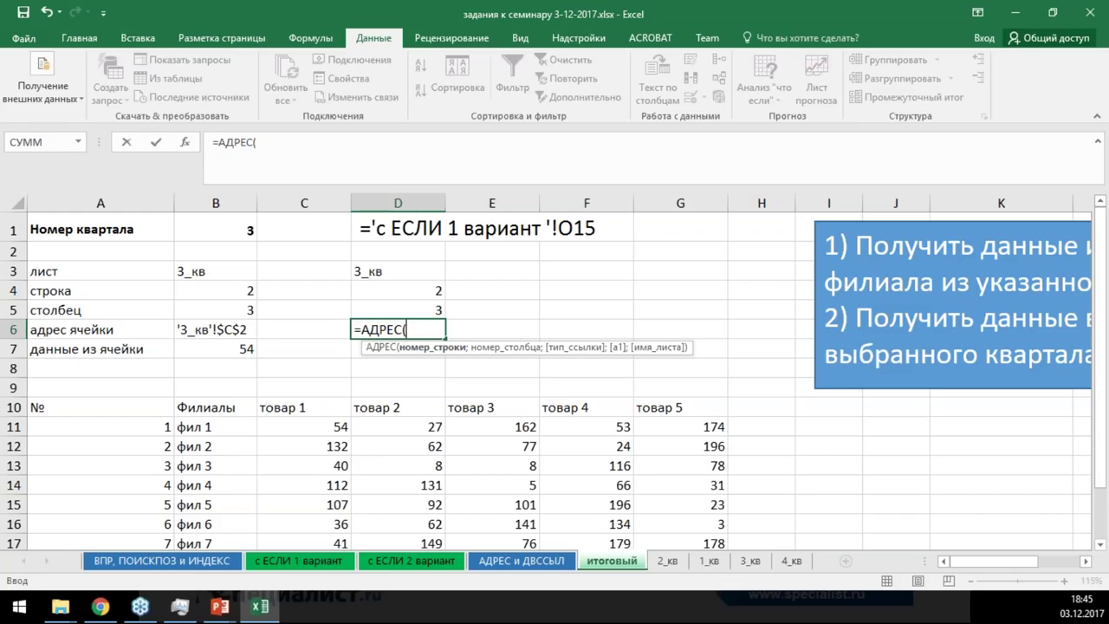
{"action": "left_click", "coordinate": [421, 291]}
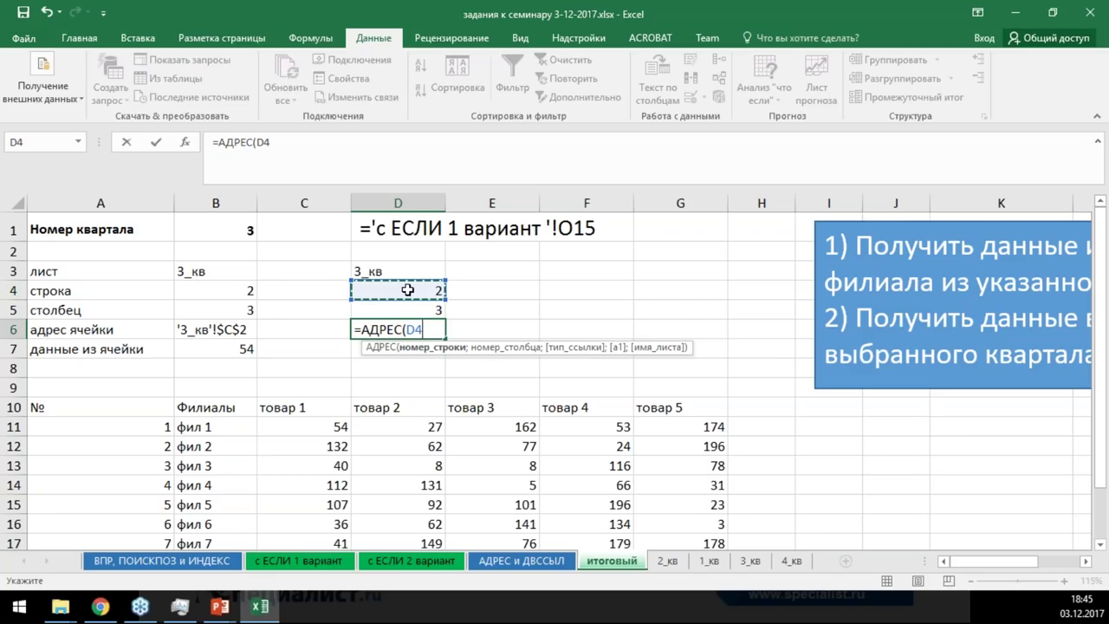
{"action": "type", "text": ";"}
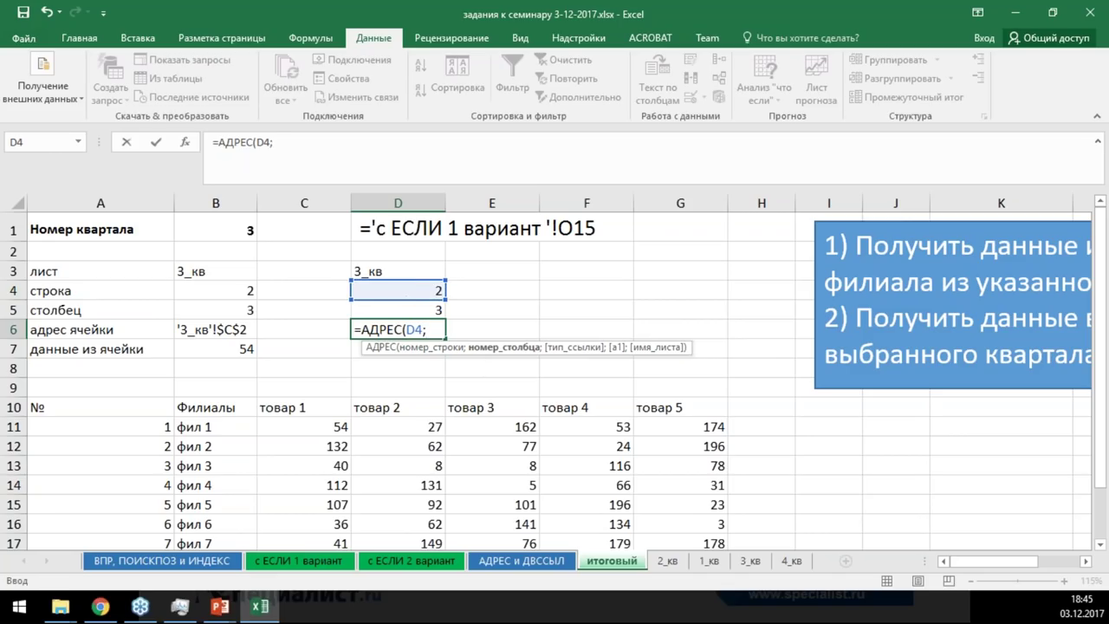
{"action": "left_click", "coordinate": [415, 311]}
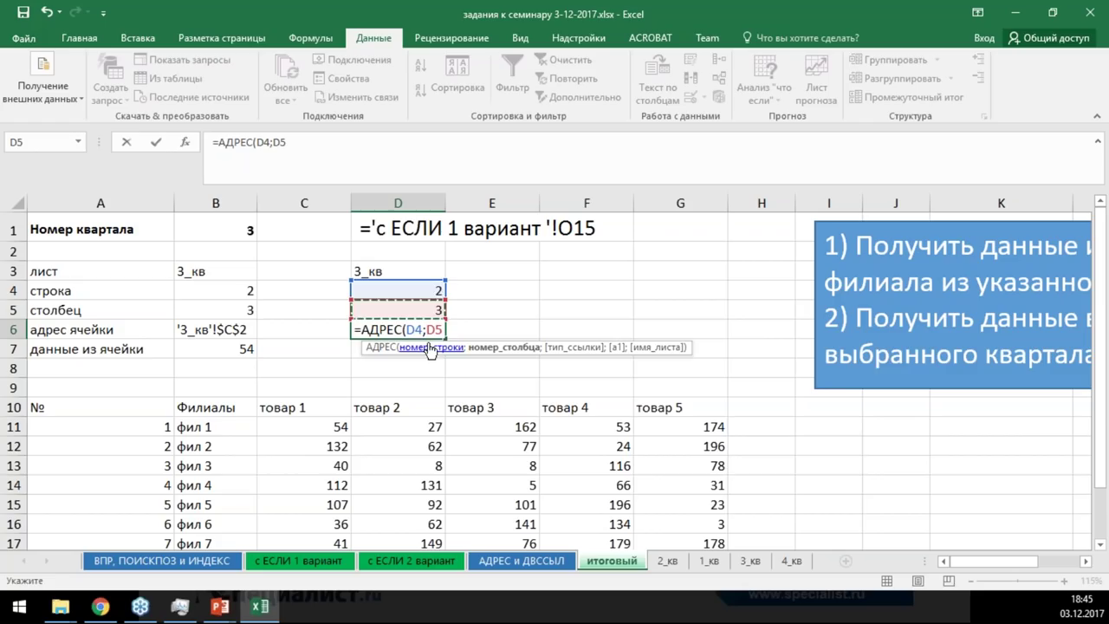
Complete the D6 formula with reference type 1 (absolute), A1 style 1 and D3 as the sheet name, and enter it
{"action": "type", "text": ";"}
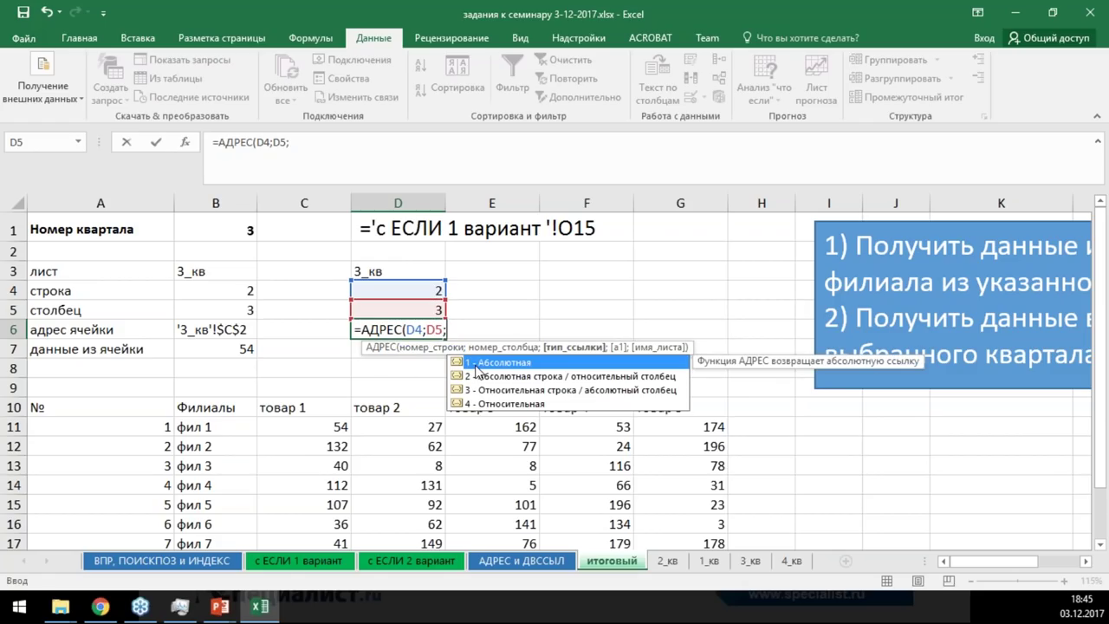
{"action": "type", "text": "1;"}
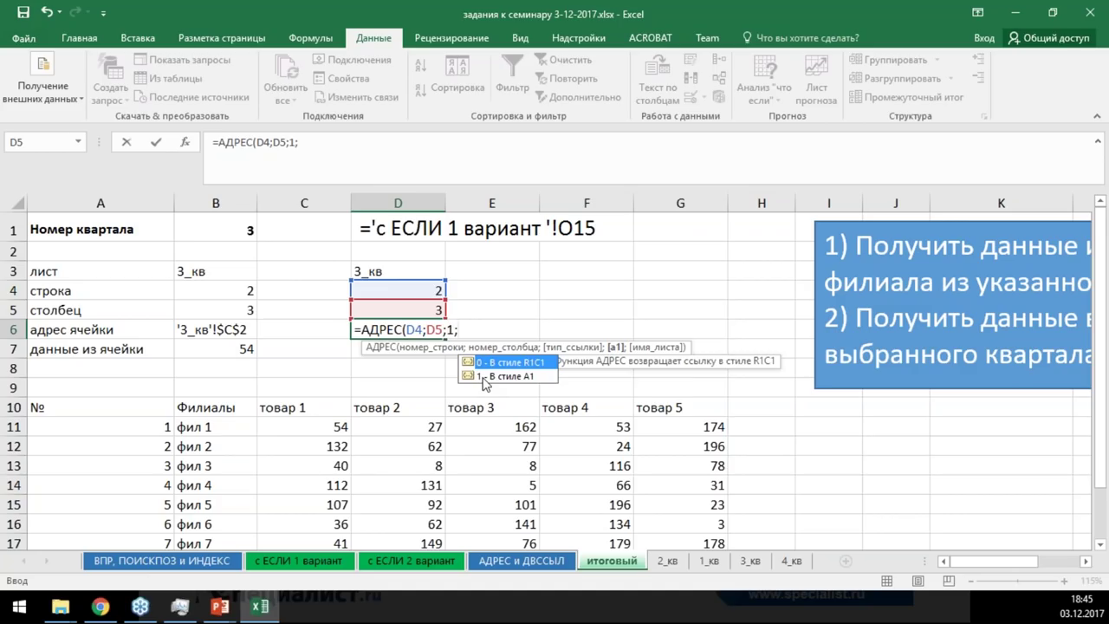
{"action": "type", "text": "1"}
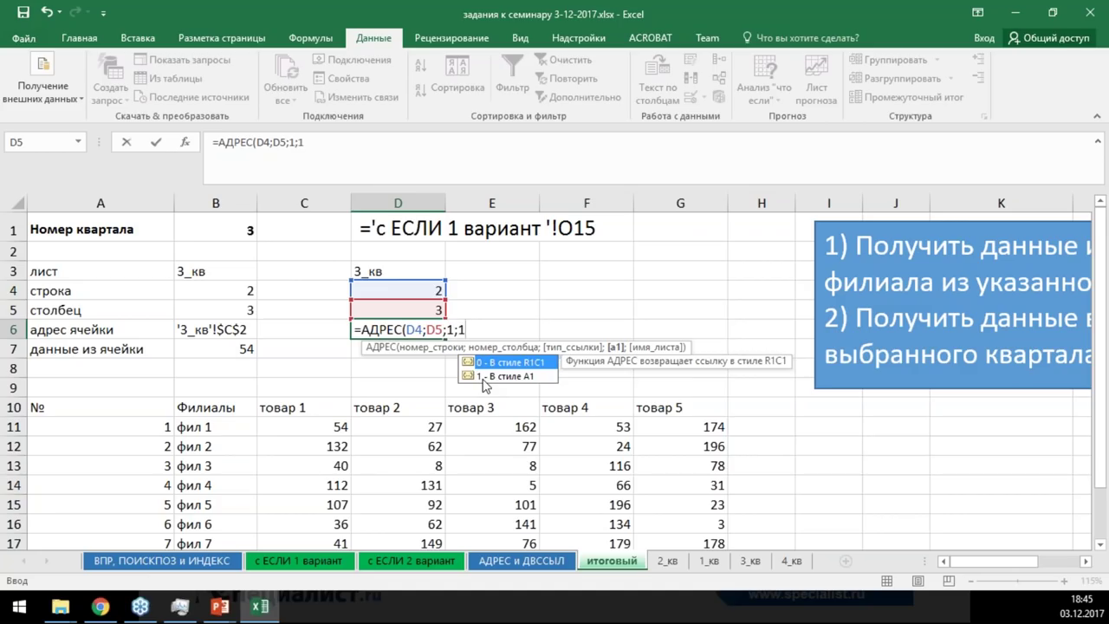
{"action": "type", "text": ";"}
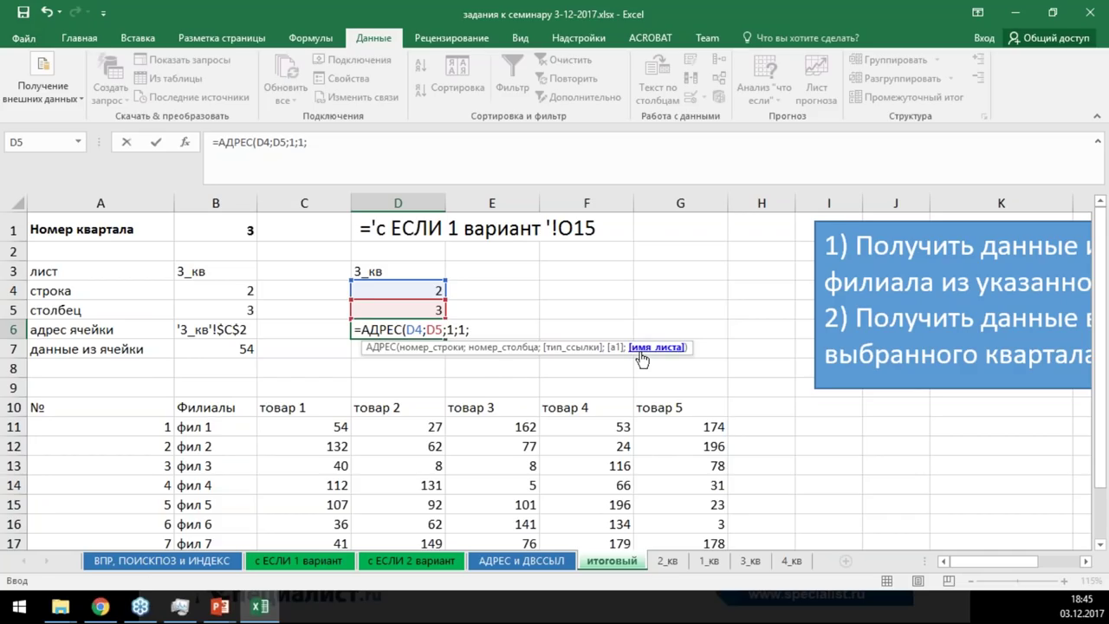
{"action": "left_click", "coordinate": [392, 270]}
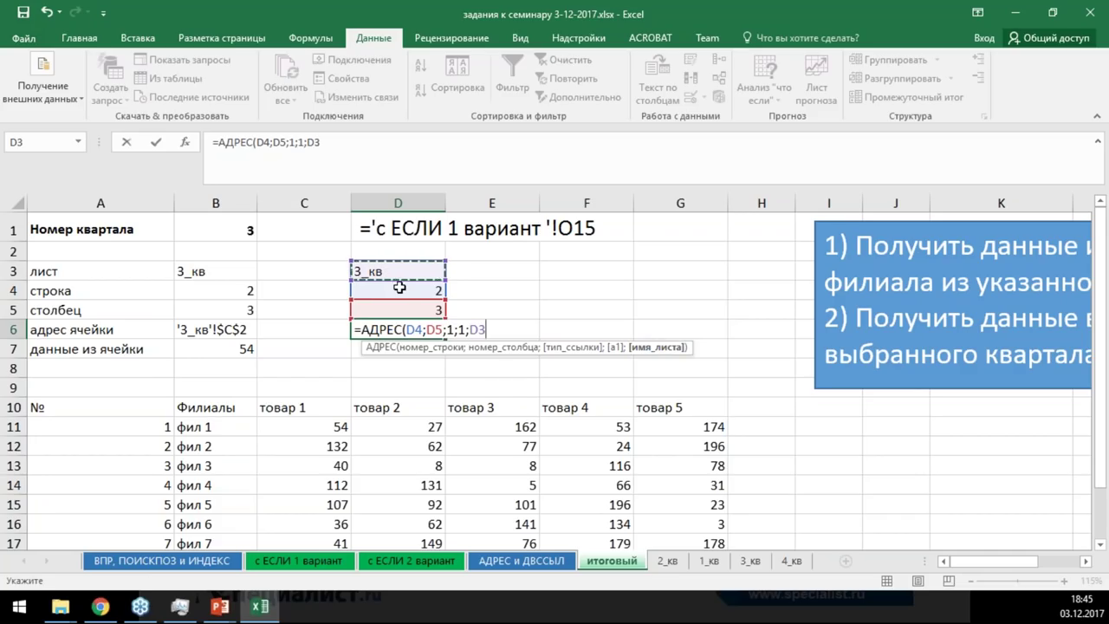
{"action": "type", "text": ")"}
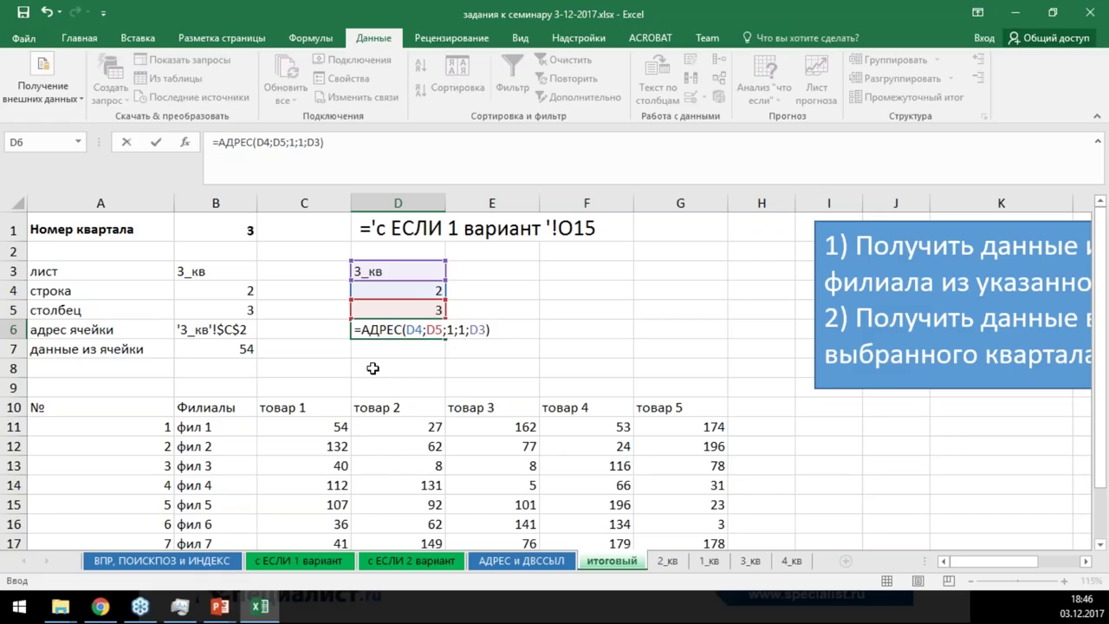
{"action": "key", "text": "ctrl+Return"}
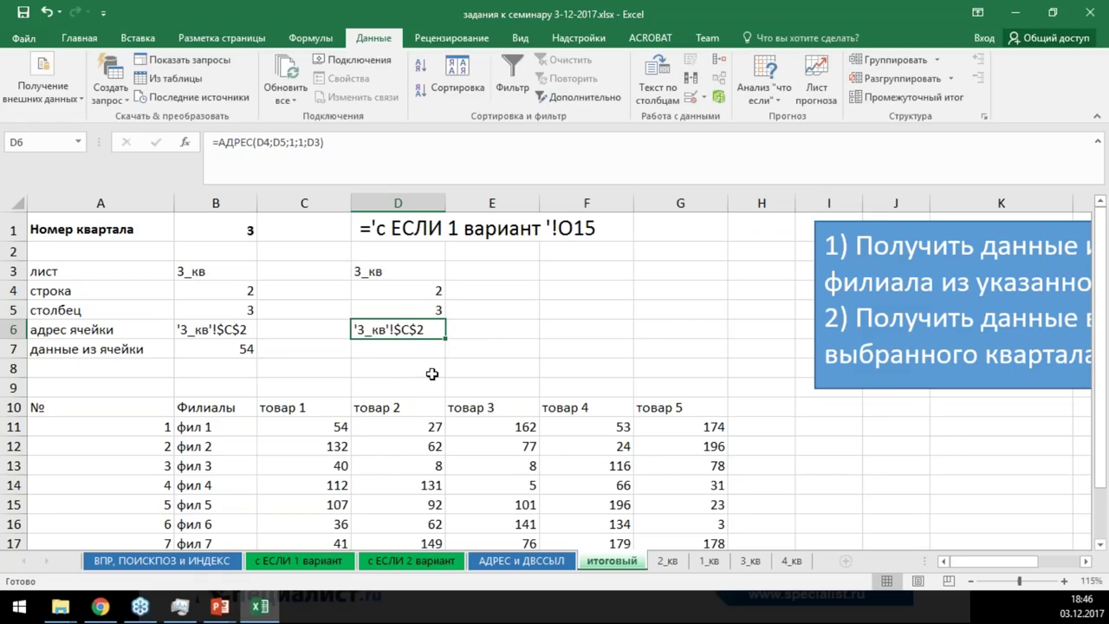
Enter a ДВССЫЛ formula in D7 that returns the value at the cell address stored in D6
{"action": "double_click", "coordinate": [426, 330]}
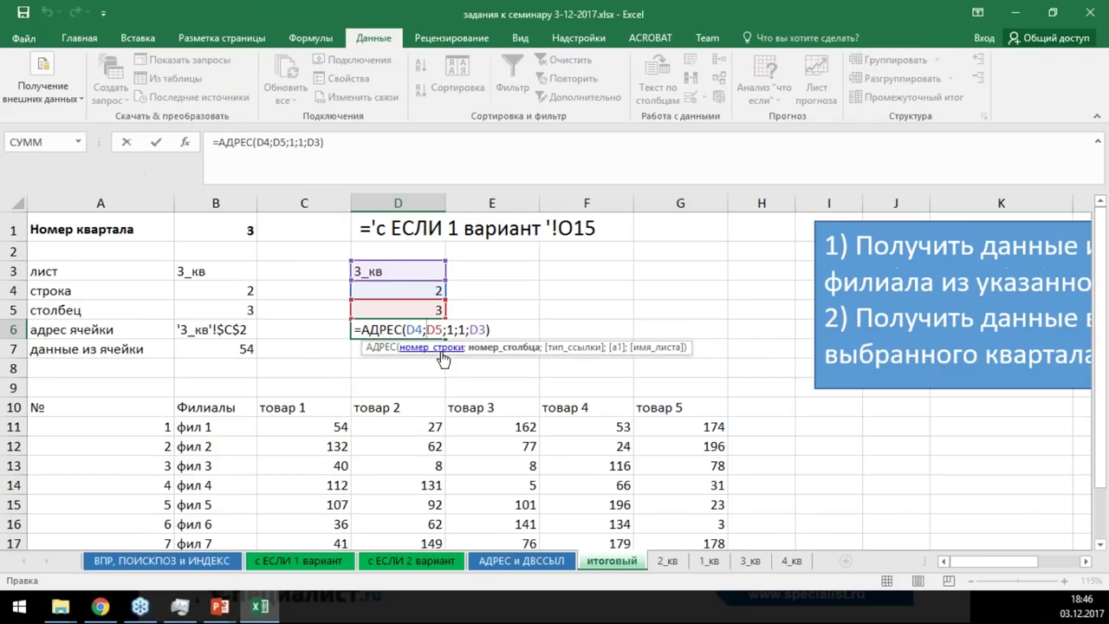
{"action": "key", "text": "Return"}
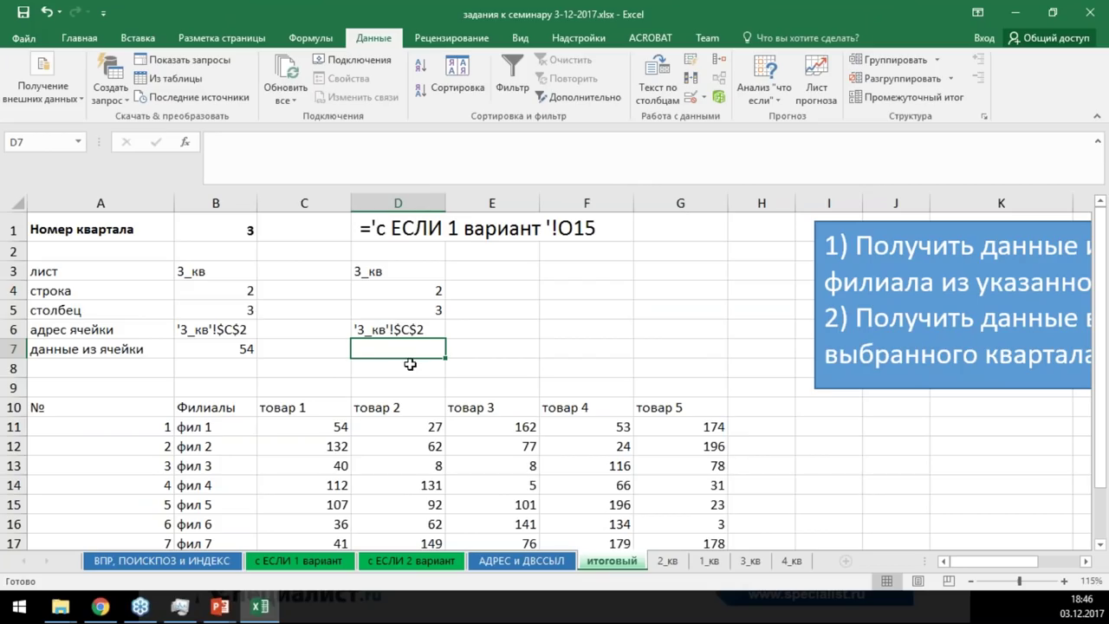
{"action": "type", "text": "="}
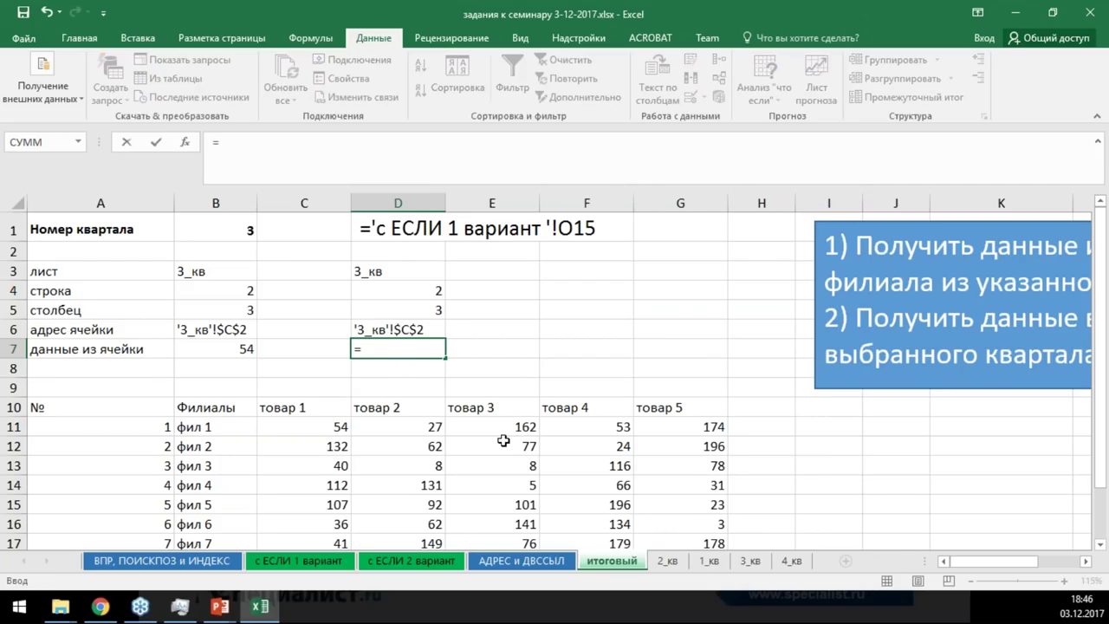
{"action": "type", "text": "дв"}
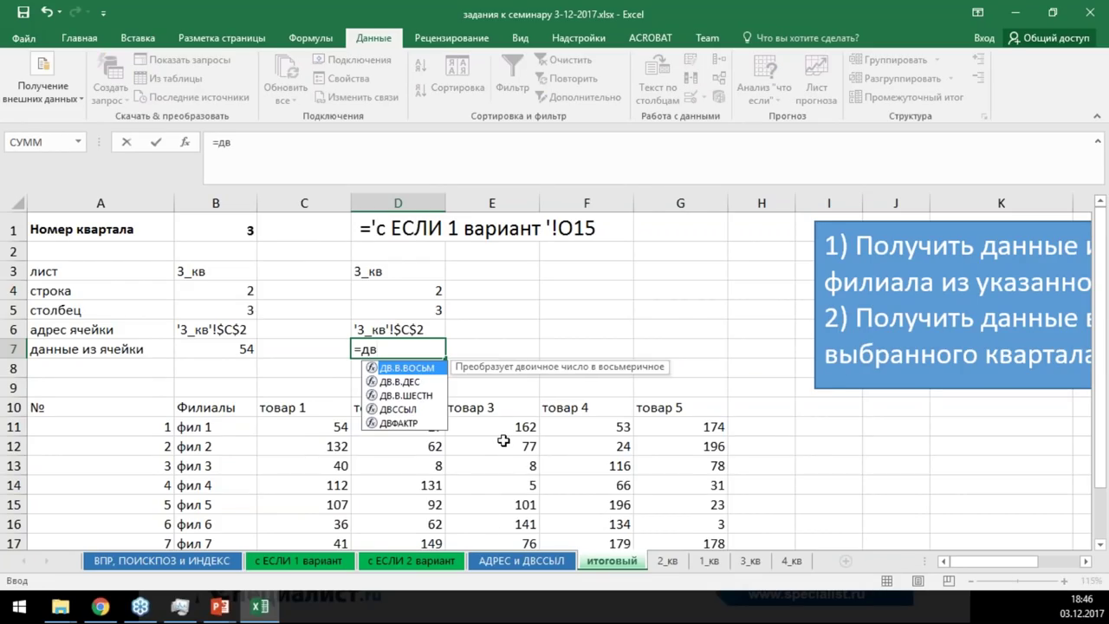
{"action": "type", "text": "с"}
{"action": "key", "text": "Tab"}
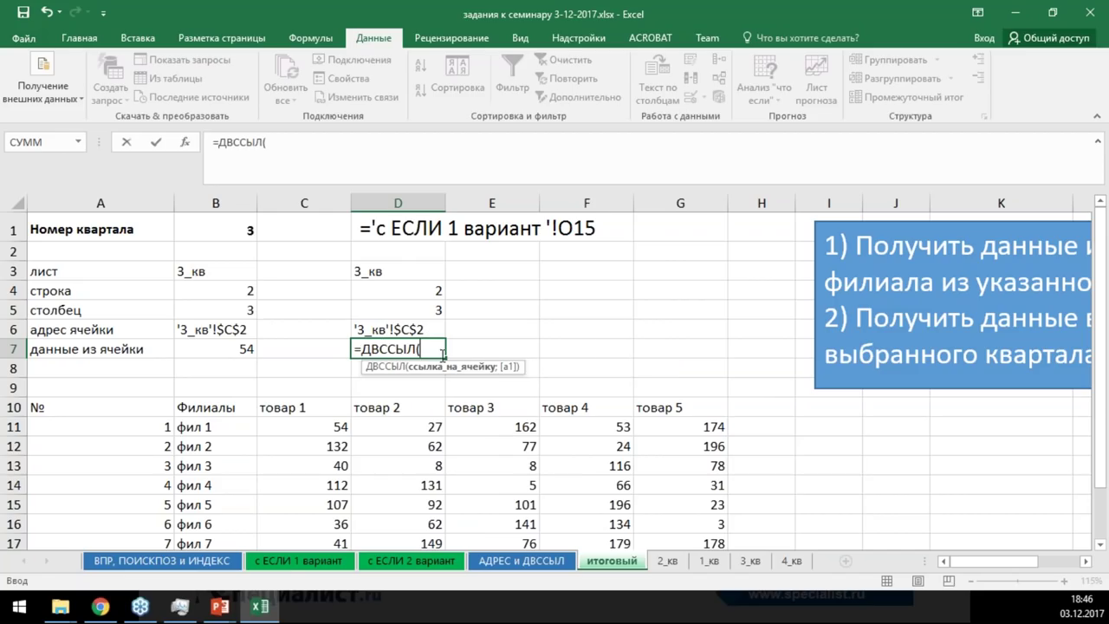
{"action": "left_click", "coordinate": [387, 332]}
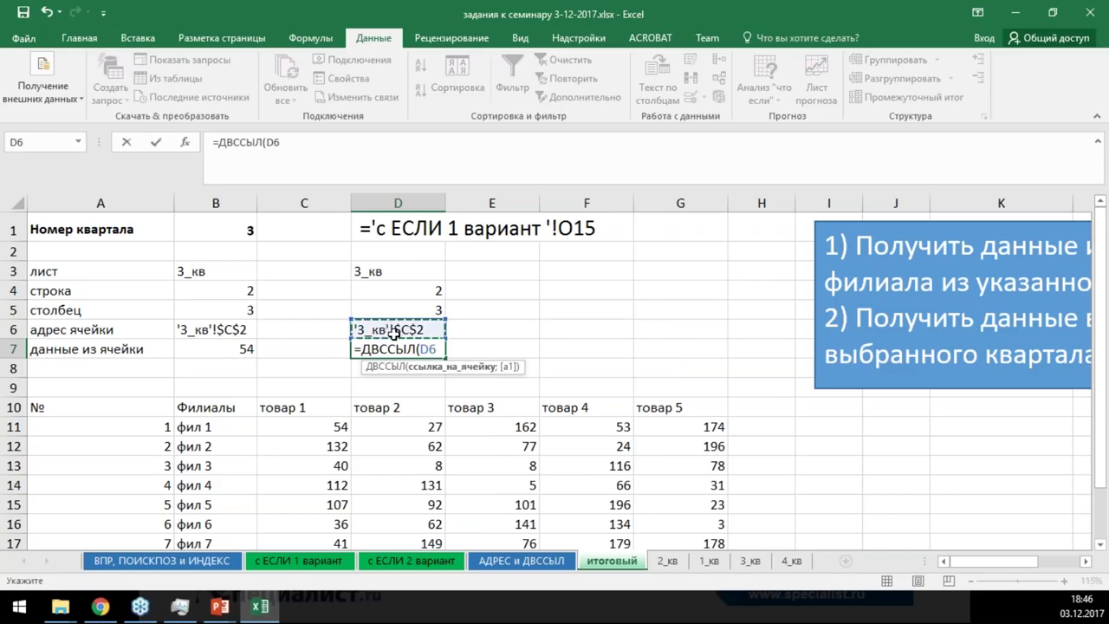
{"action": "key", "text": "Return"}
Examine the ПОИСКПОЗ formula in D5 and the cells it refers to
{"action": "left_click", "coordinate": [435, 307]}
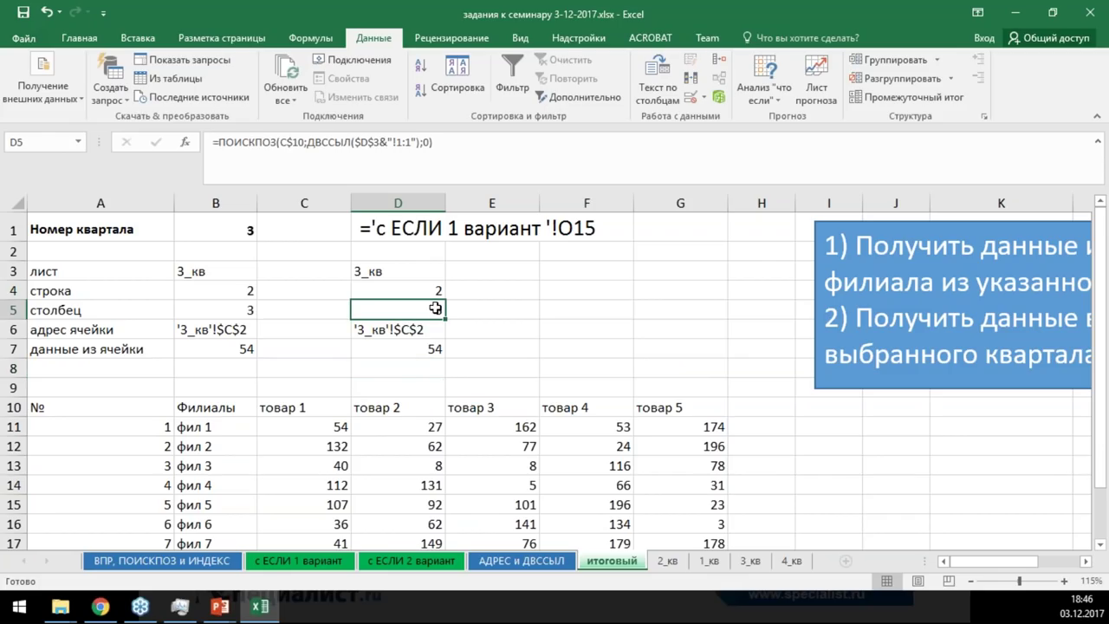
{"action": "double_click", "coordinate": [435, 308]}
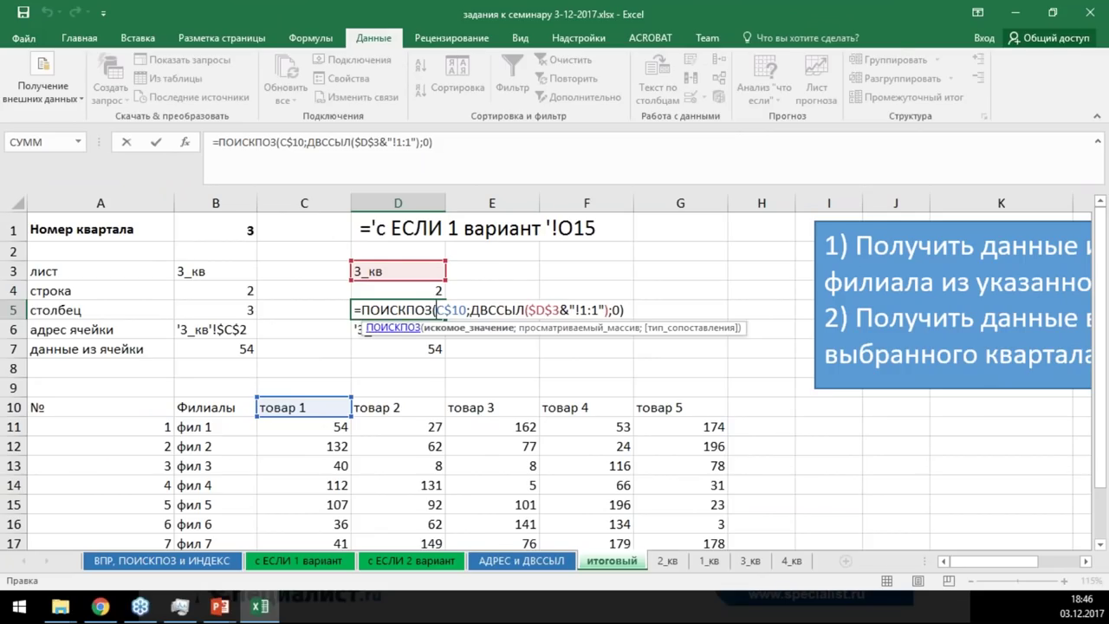
{"action": "left_click_drag", "start_coordinate": [360, 324], "coordinate": [565, 260]}
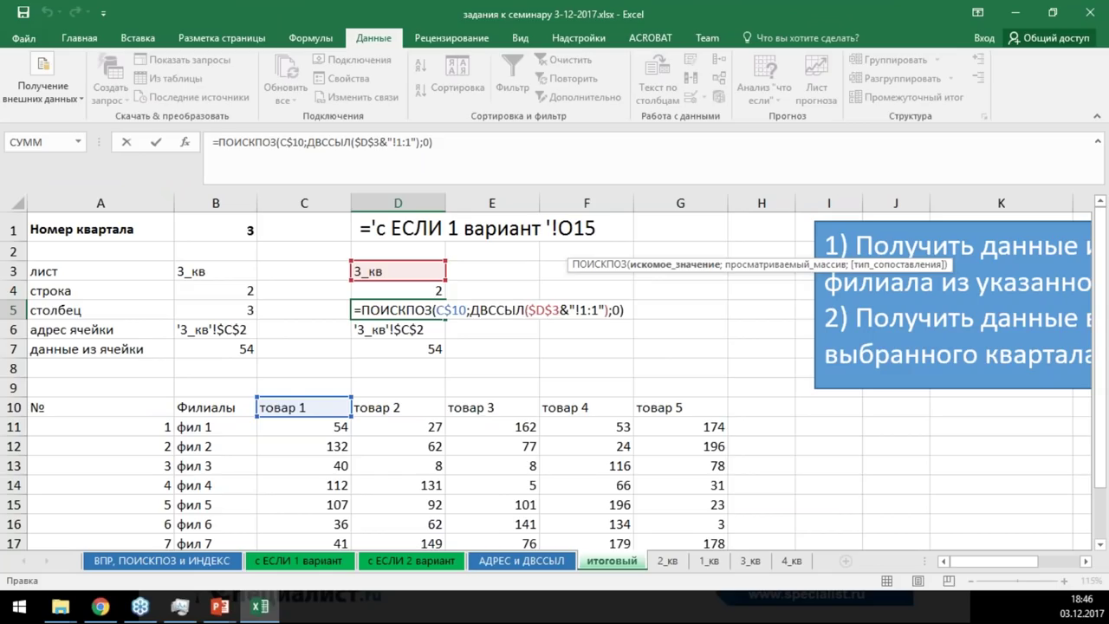
{"action": "key", "text": "ctrl+Return"}
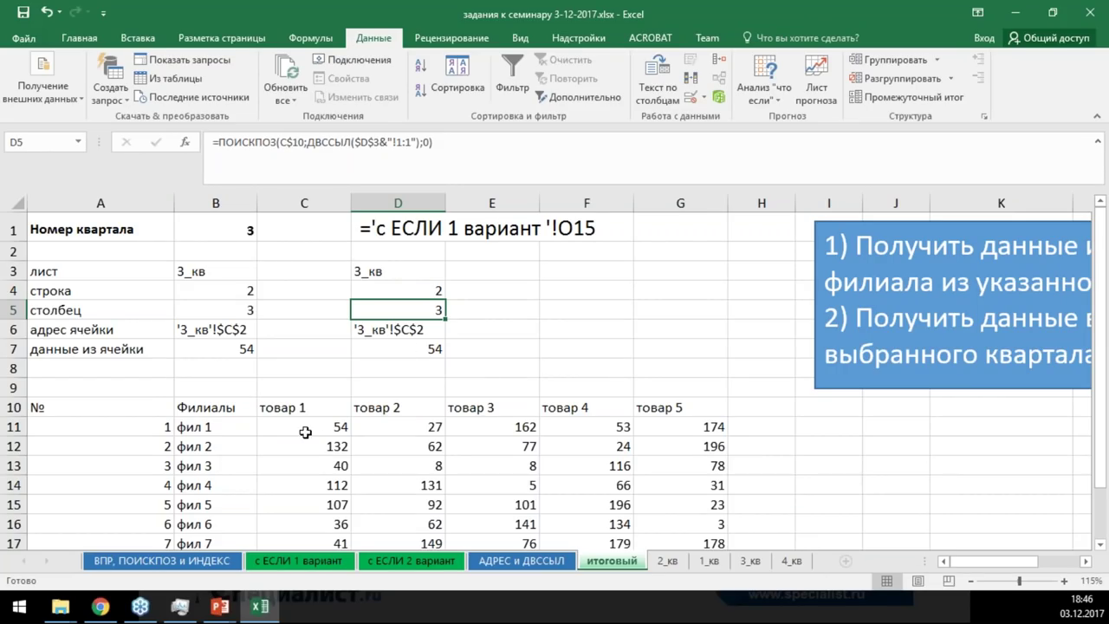
Copy the formula text =ДВССЫЛ(D6) from D7 into C11, the фил 1 / товар 1 cell of the table
{"action": "left_click", "coordinate": [389, 346]}
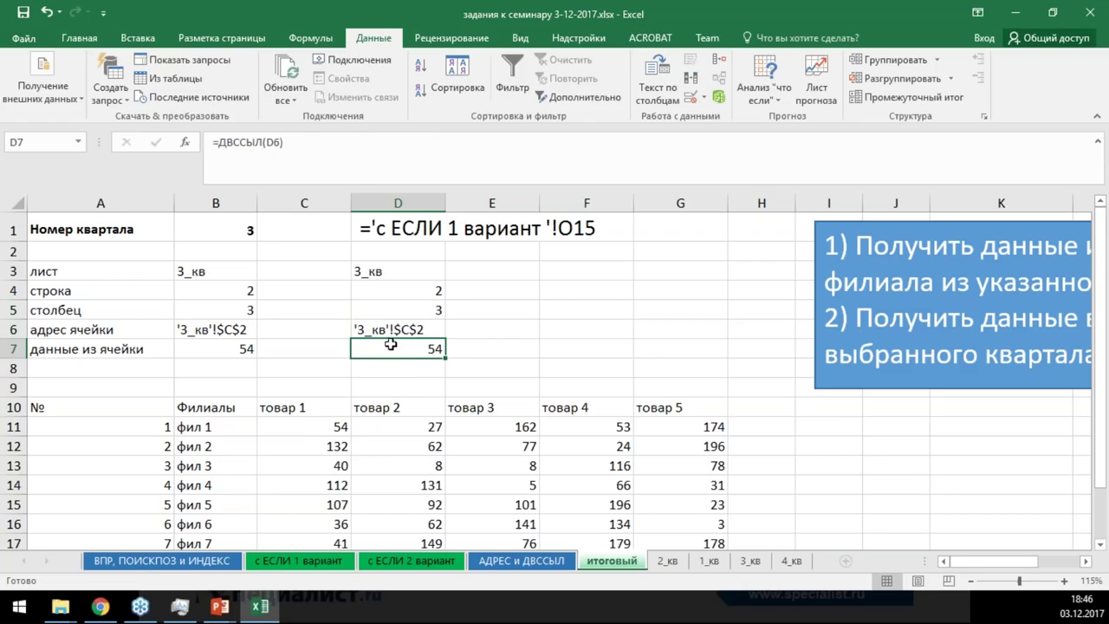
{"action": "left_click_drag", "start_coordinate": [298, 142], "coordinate": [211, 143]}
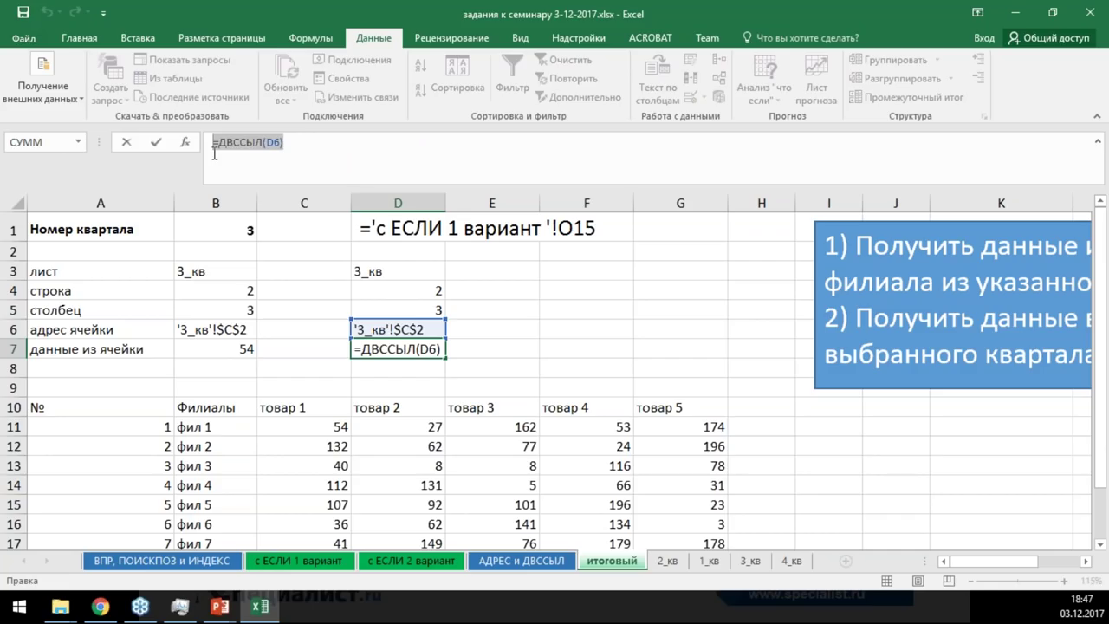
{"action": "key", "text": "Escape"}
{"action": "left_click", "coordinate": [296, 426]}
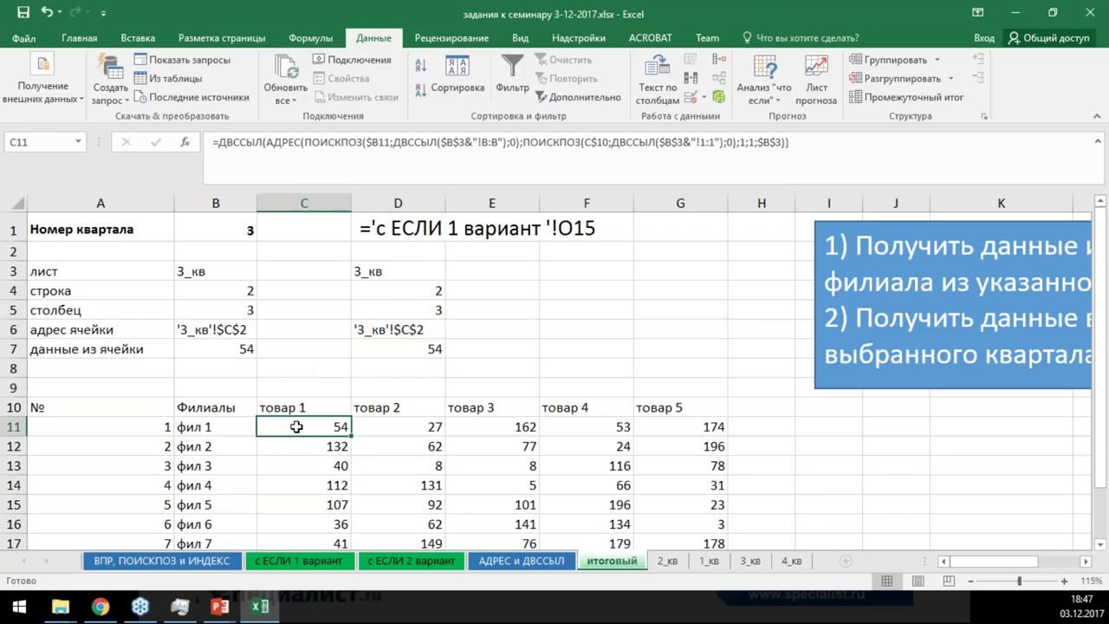
{"action": "key", "text": "ctrl+v"}
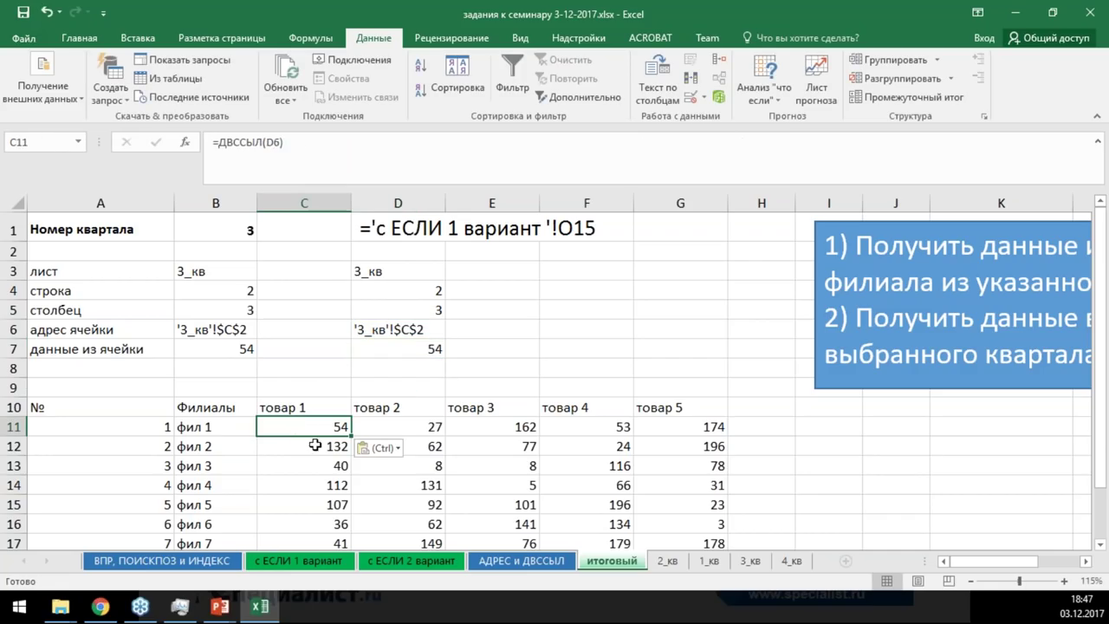
{"action": "left_click", "coordinate": [421, 349]}
{"action": "triple_click", "coordinate": [319, 149]}
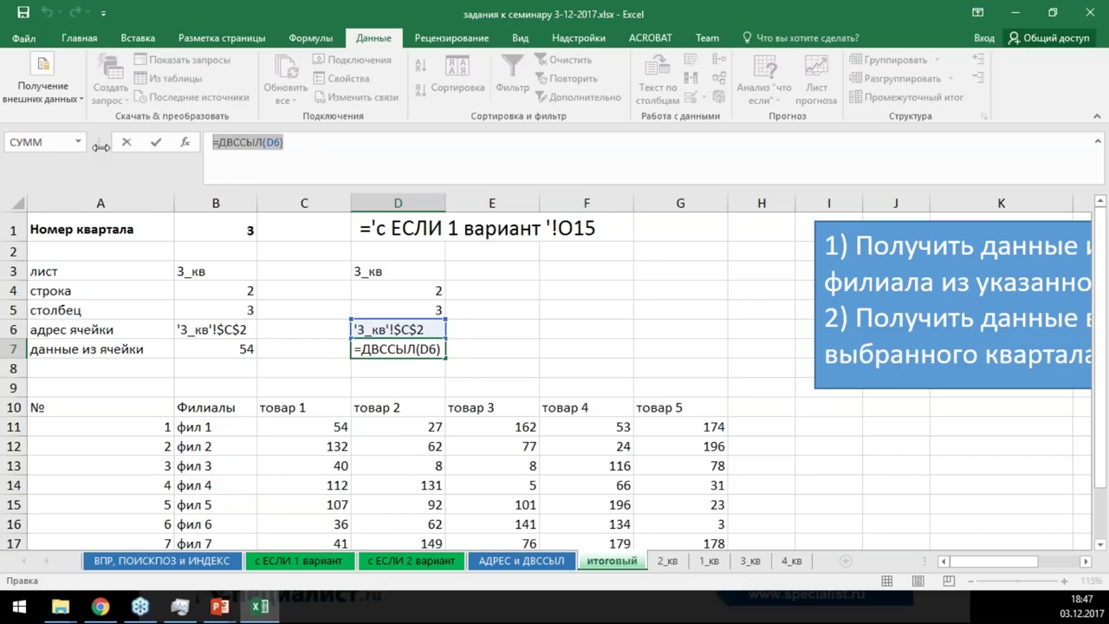
{"action": "key", "text": "Escape"}
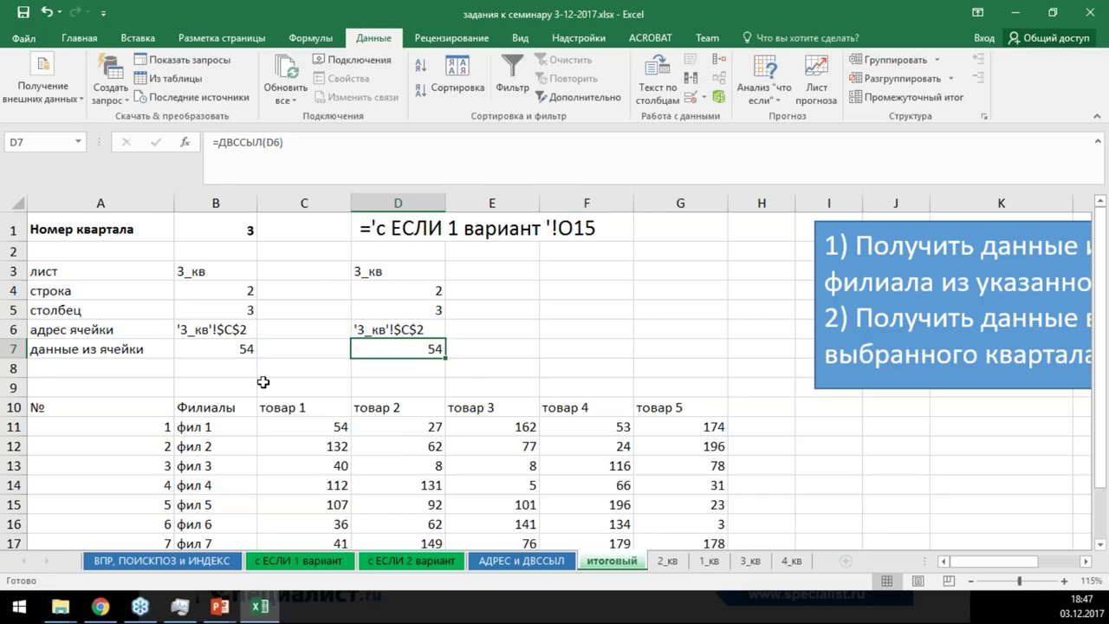
{"action": "left_click", "coordinate": [305, 425]}
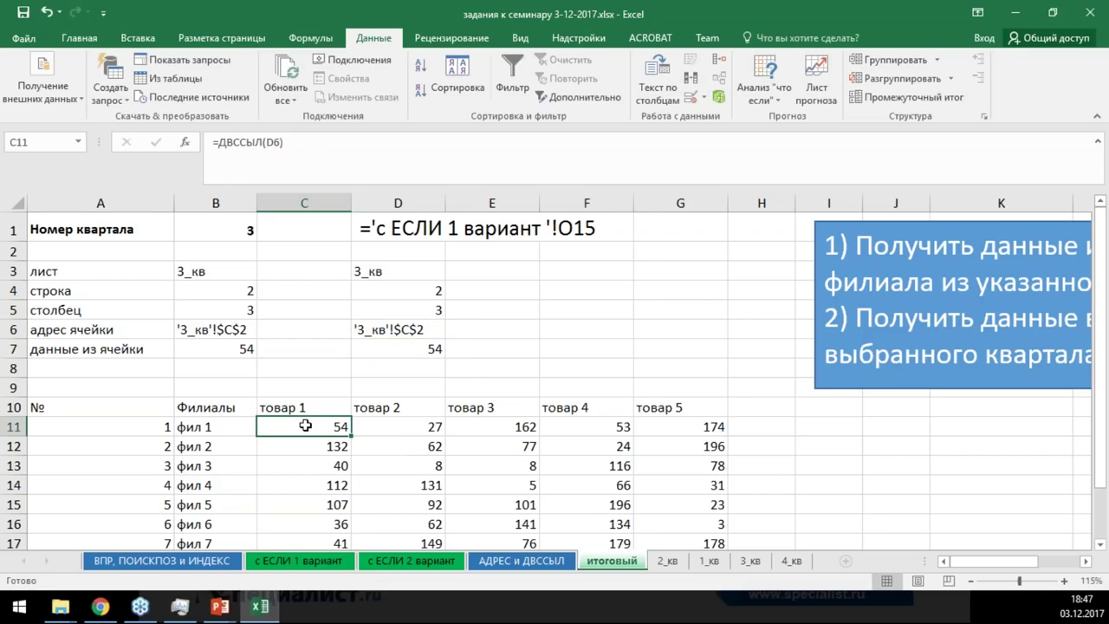
{"action": "key", "text": "ctrl+v"}
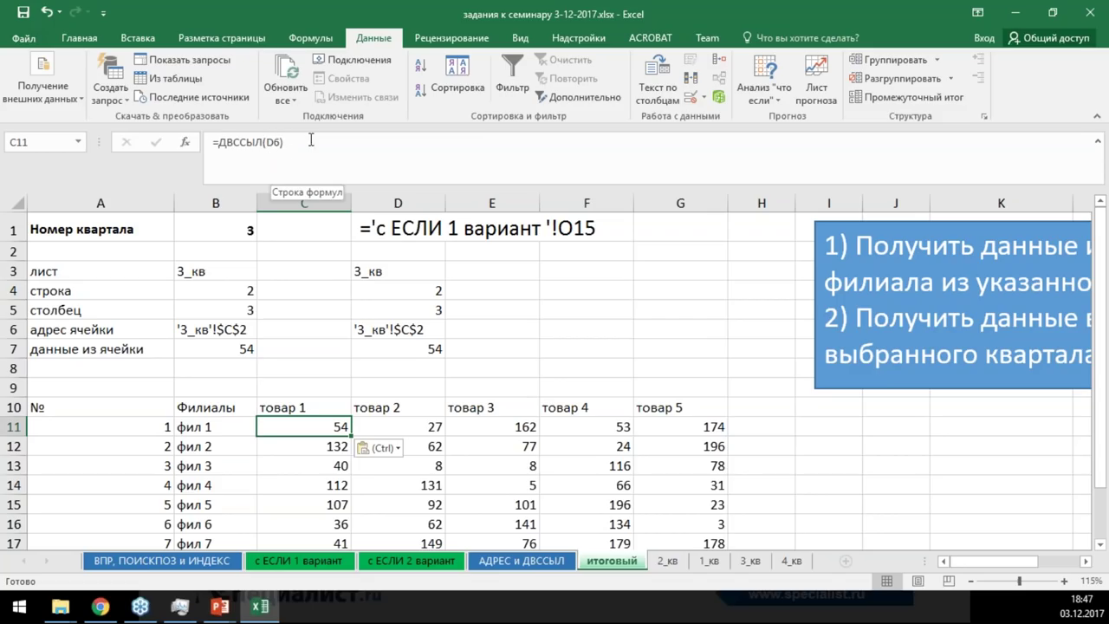
Replace the D6 reference in the C11 formula with АДРЕС(D4;D5;1;1;D3) copied from D6
{"action": "left_click", "coordinate": [208, 274]}
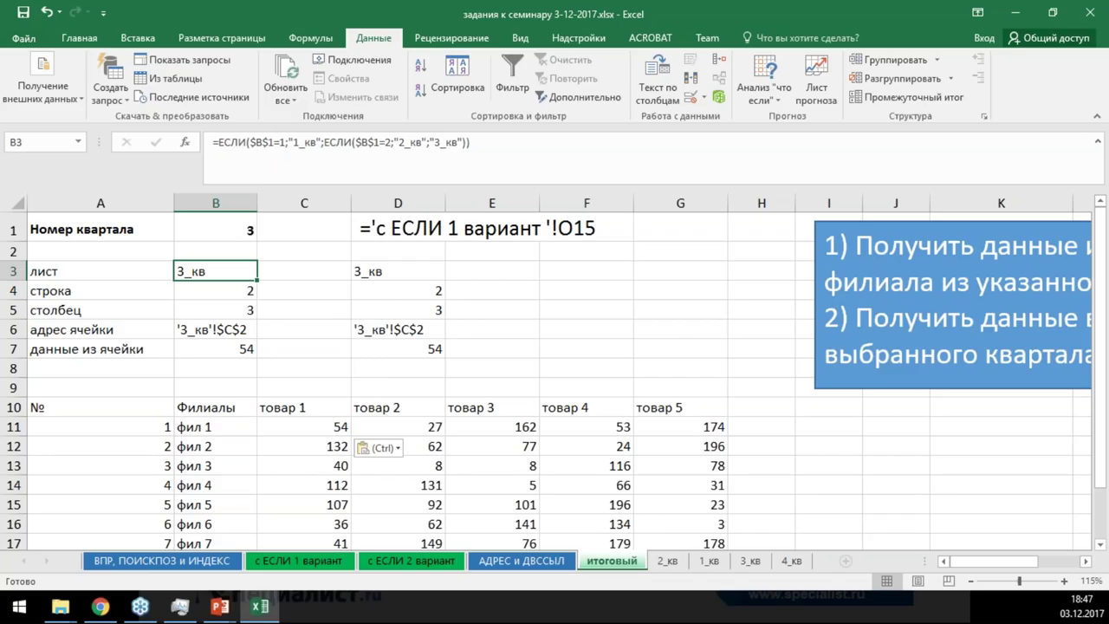
{"action": "left_click", "coordinate": [310, 427]}
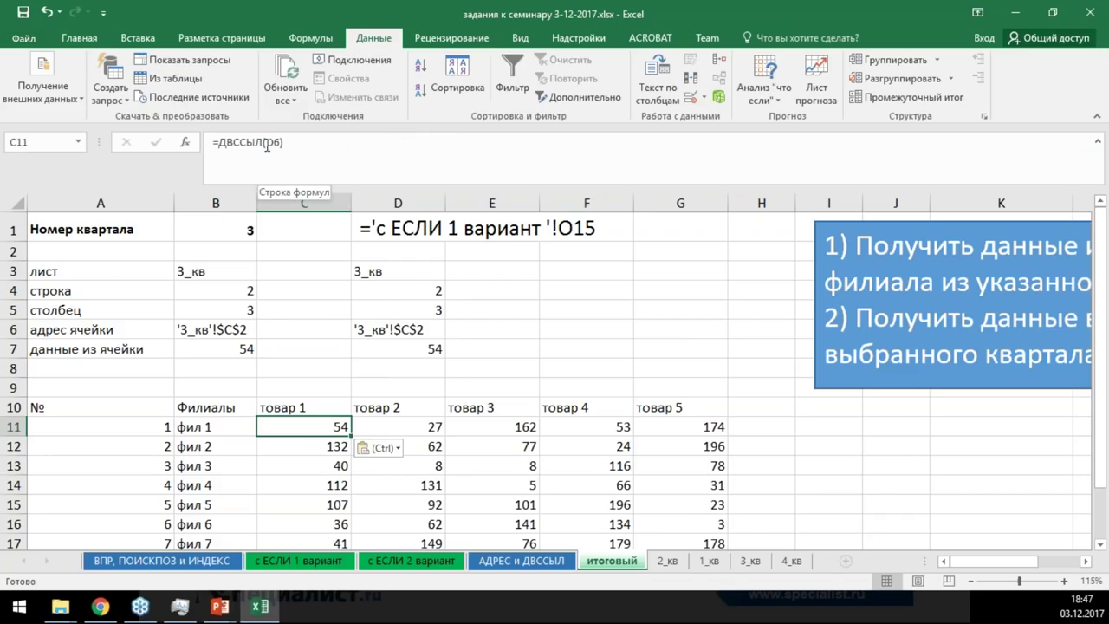
{"action": "left_click", "coordinate": [437, 332]}
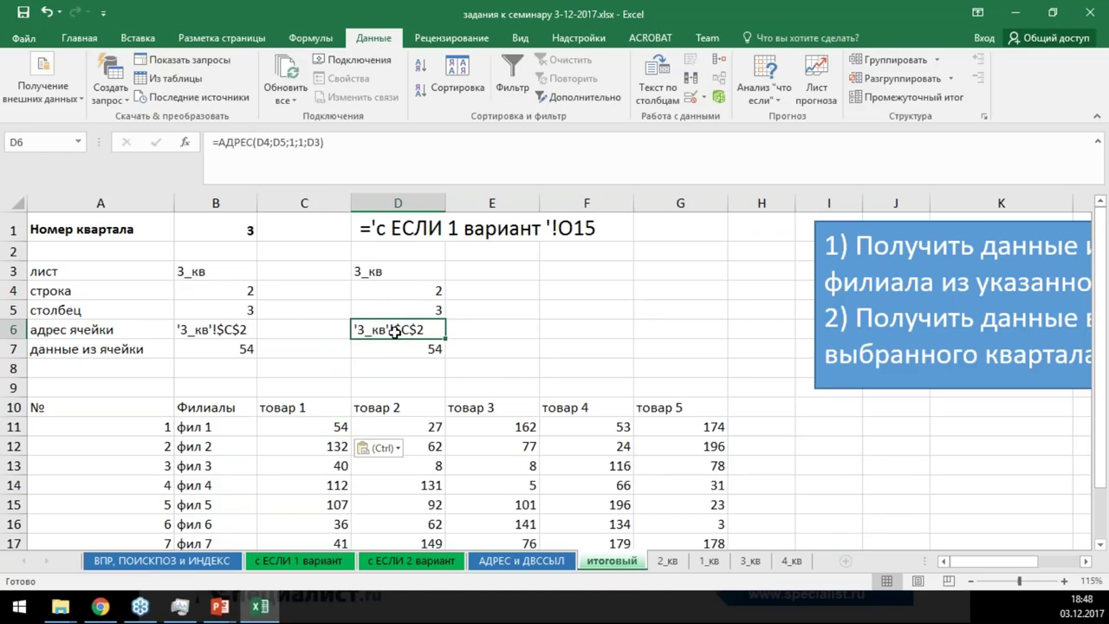
{"action": "left_click_drag", "start_coordinate": [365, 146], "coordinate": [223, 147]}
{"action": "key", "text": "ctrl+c"}
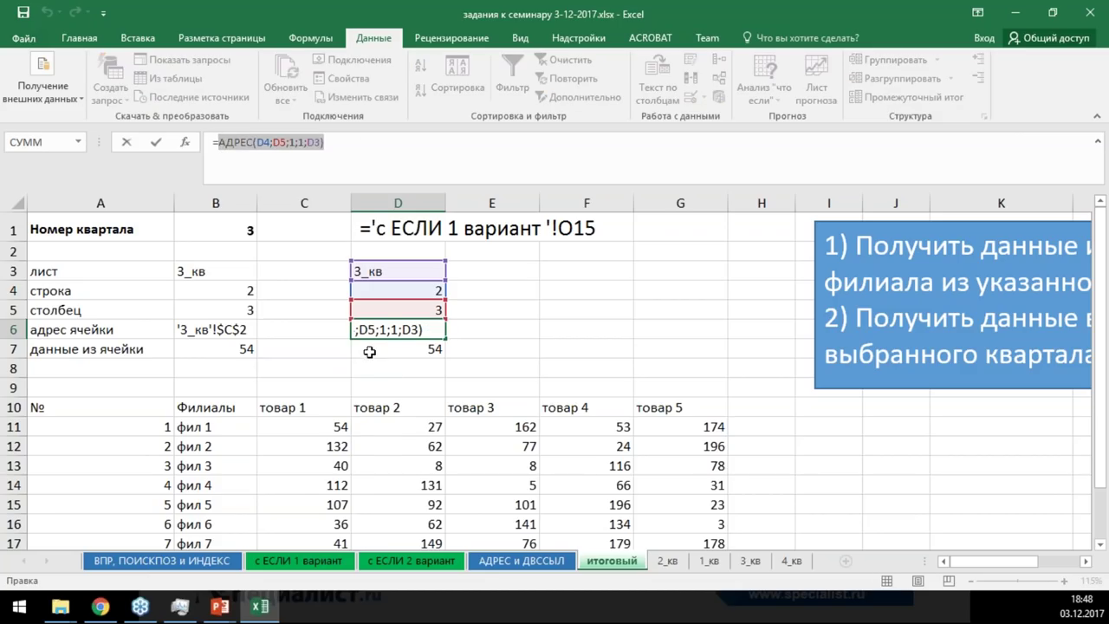
{"action": "key", "text": "Escape"}
{"action": "left_click", "coordinate": [312, 426]}
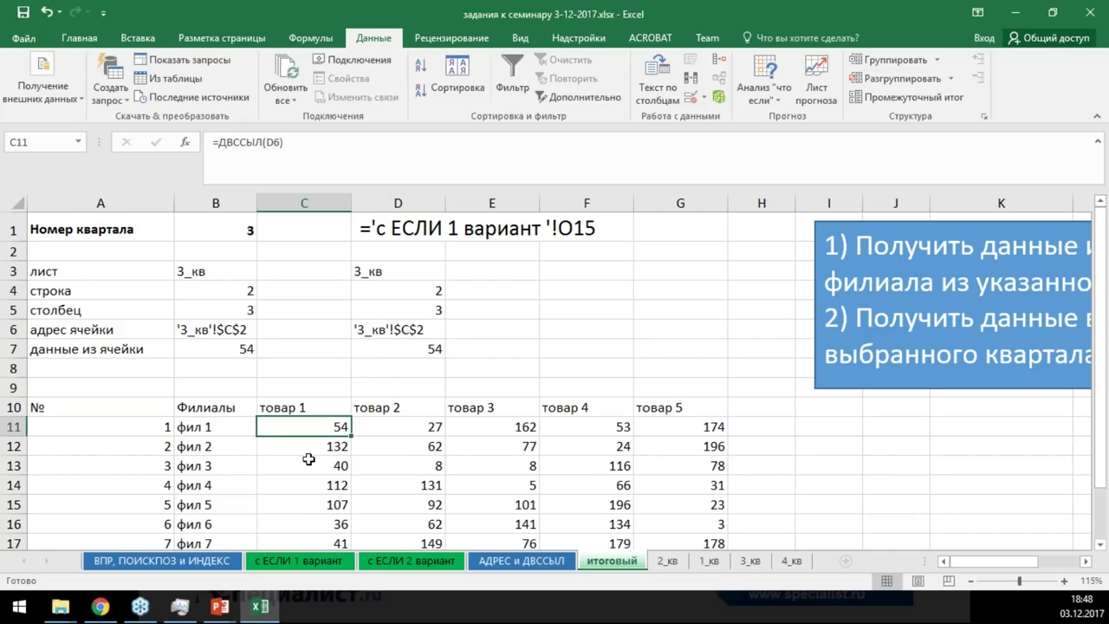
{"action": "double_click", "coordinate": [314, 426]}
{"action": "left_click_drag", "start_coordinate": [326, 426], "coordinate": [340, 430]}
{"action": "key", "text": "ctrl+v"}
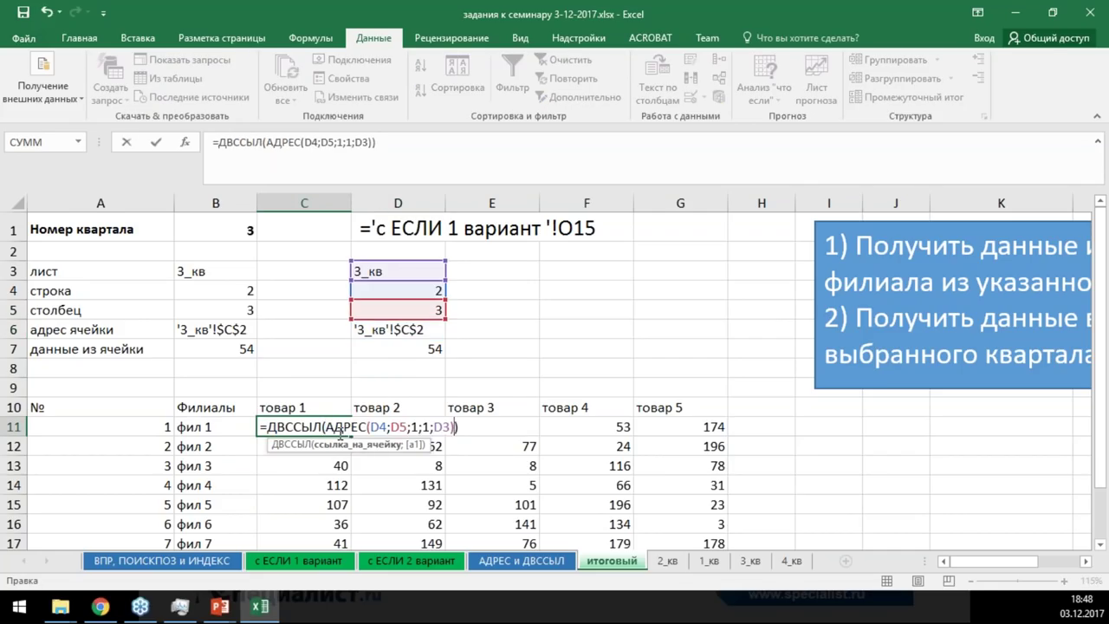
{"action": "key", "text": "ctrl+Return"}
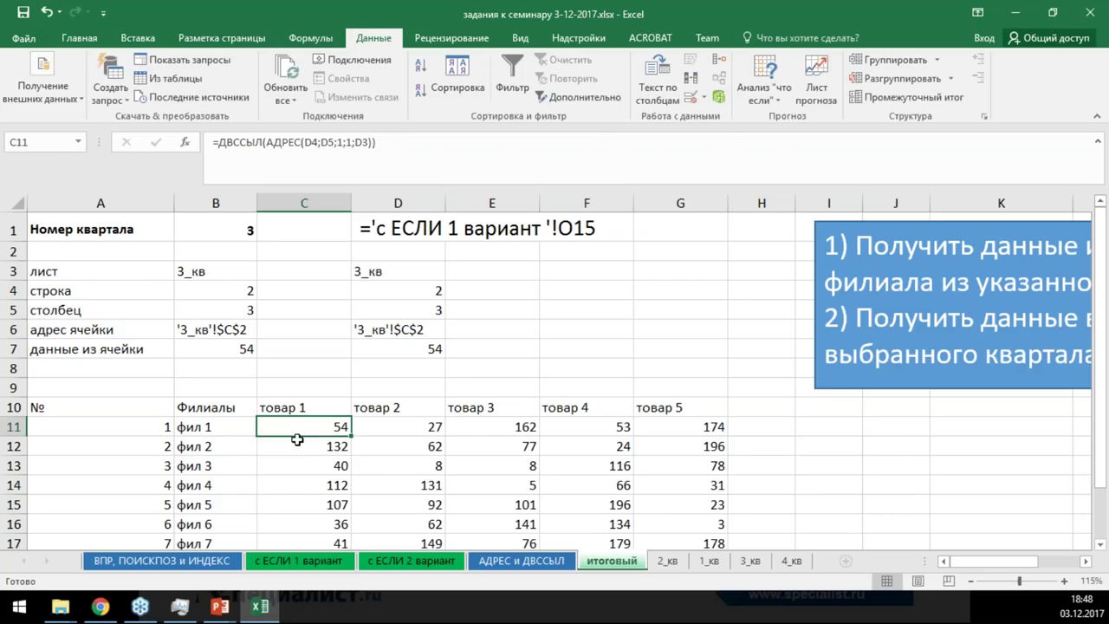
{"action": "left_click", "coordinate": [390, 326]}
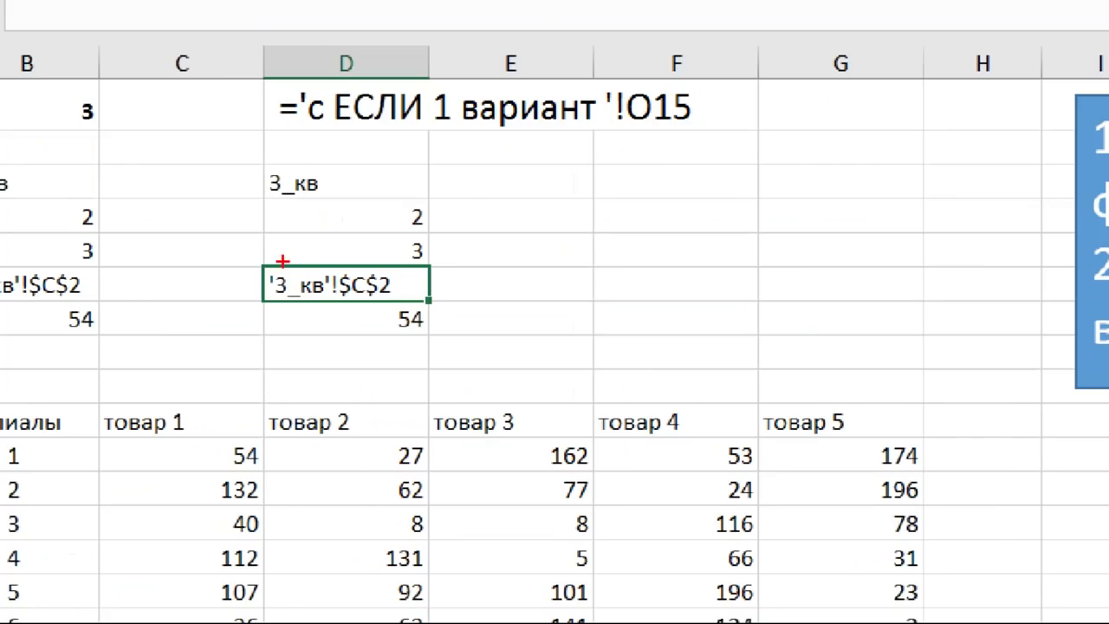
{"action": "left_click_drag", "start_coordinate": [248, 250], "coordinate": [451, 306]}
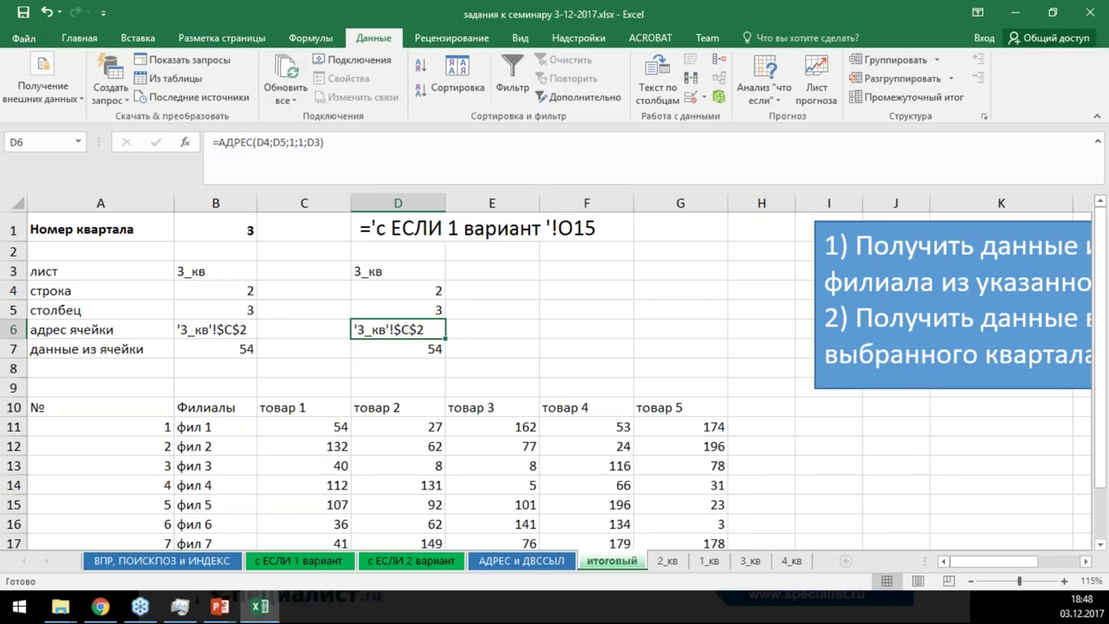
{"action": "left_click", "coordinate": [1044, 377]}
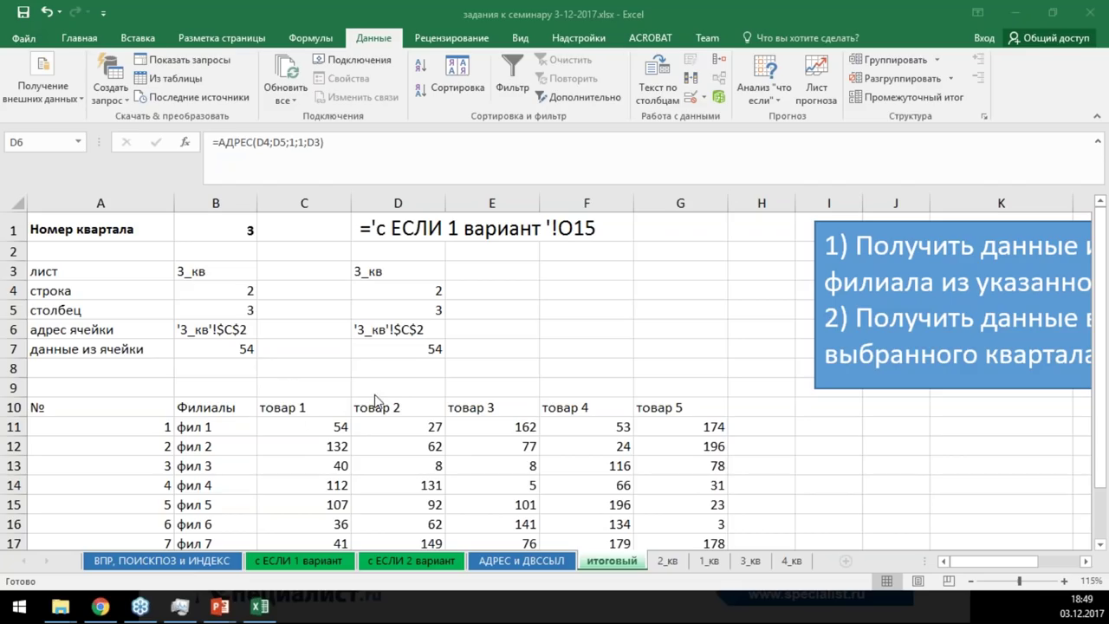
{"action": "left_click", "coordinate": [390, 331]}
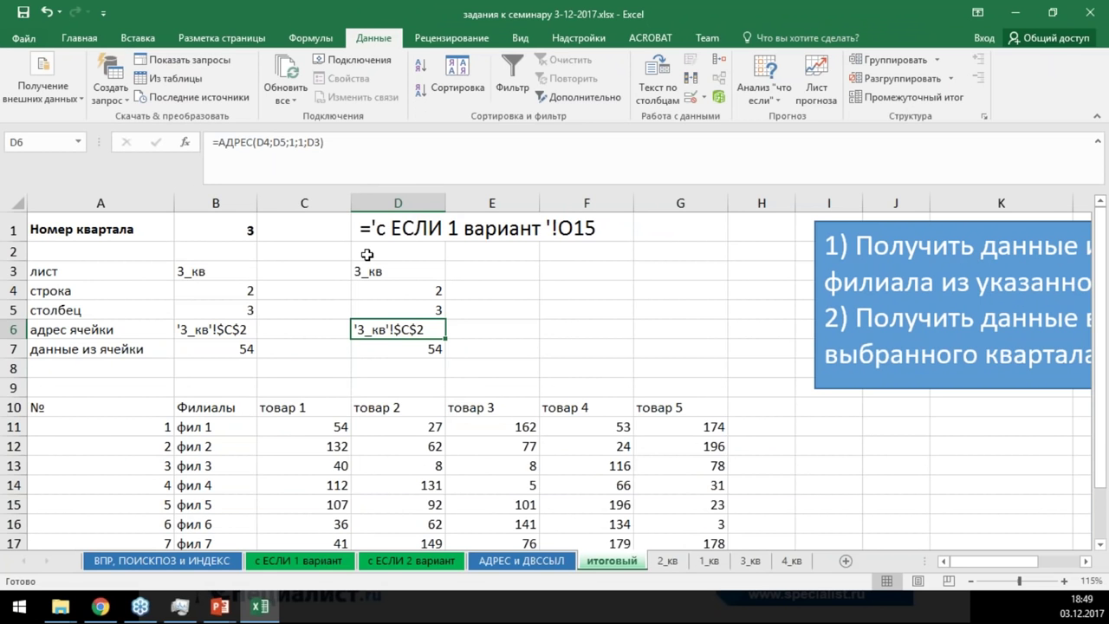
Replace the D4 reference in the C11 formula with ПОИСКПОЗ($B11;ДВССЫЛ($D$3&"!B:B");0) copied from D4
{"action": "left_click", "coordinate": [400, 295]}
{"action": "left_click_drag", "start_coordinate": [218, 142], "coordinate": [462, 143]}
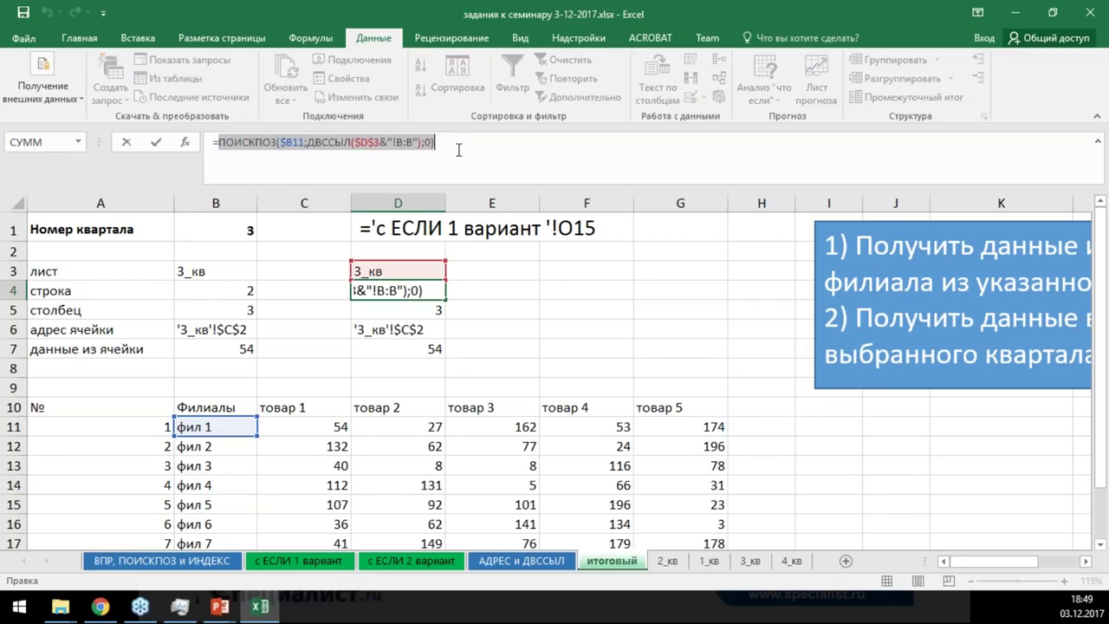
{"action": "key", "text": "Escape"}
{"action": "left_click", "coordinate": [301, 427]}
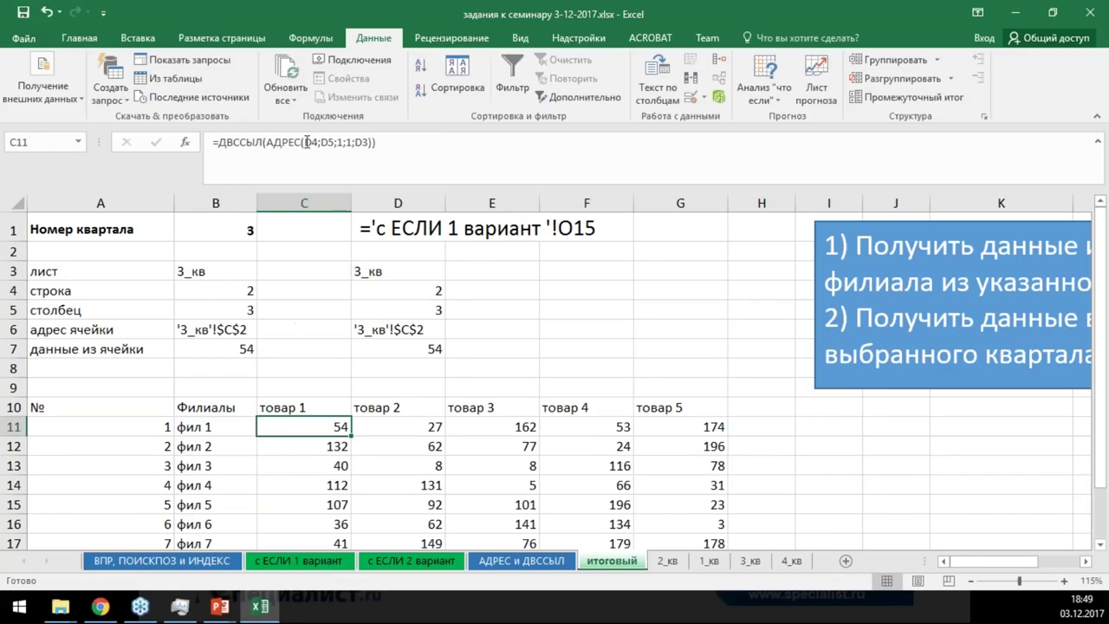
{"action": "left_click_drag", "start_coordinate": [304, 142], "coordinate": [318, 144]}
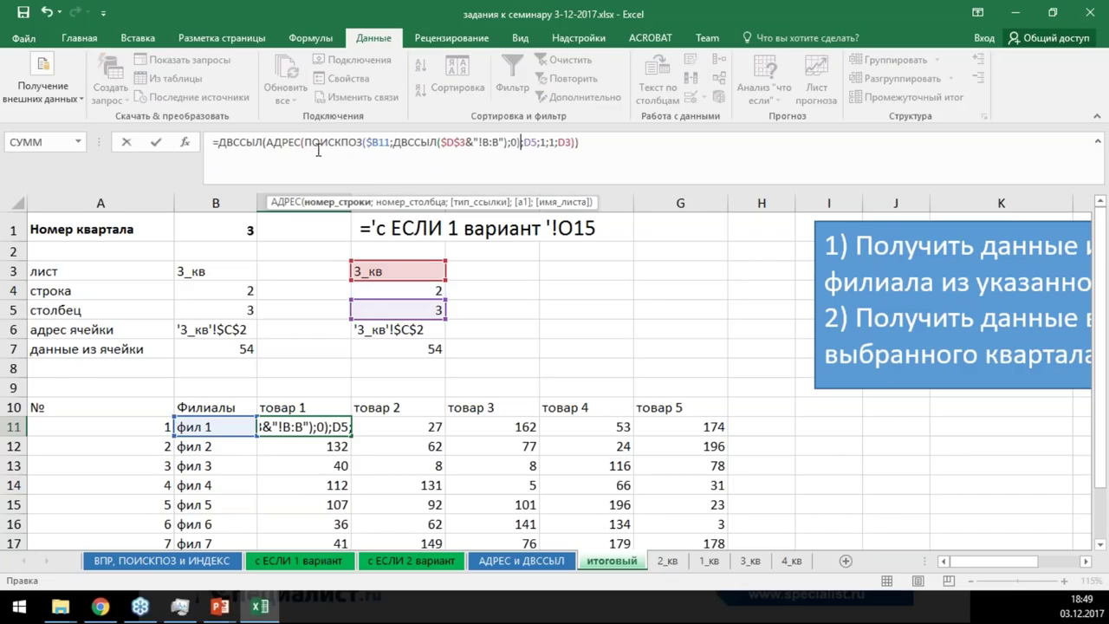
{"action": "key", "text": "Return"}
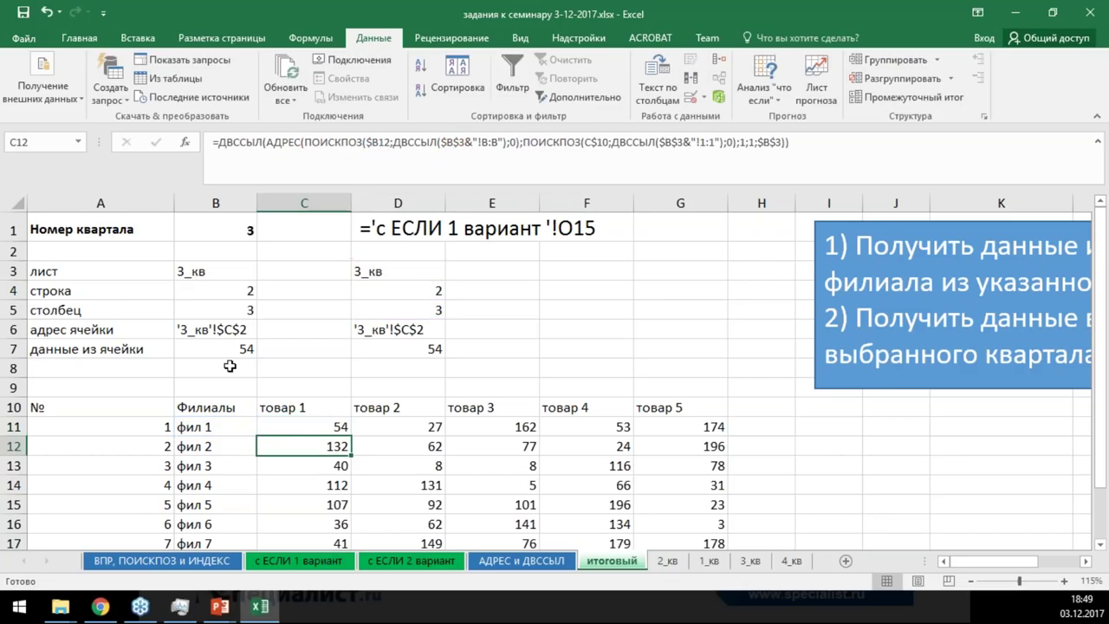
{"action": "left_click", "coordinate": [305, 427]}
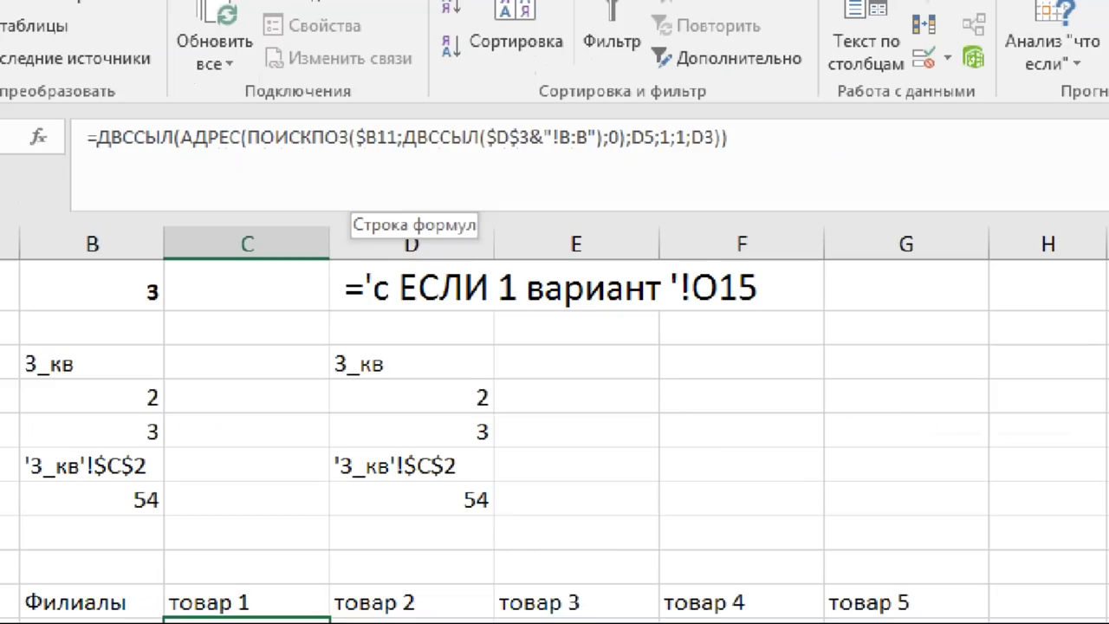
{"action": "left_click_drag", "start_coordinate": [353, 118], "coordinate": [404, 148]}
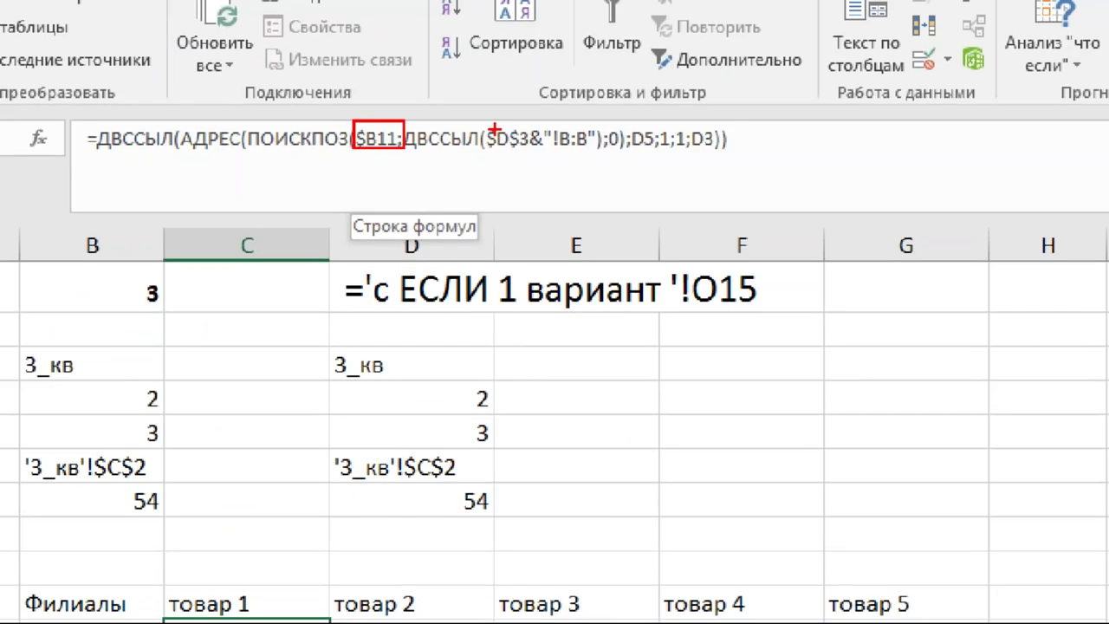
Replace the $D$3 reference in the row-lookup ПОИСКПОЗ of the C11 formula with $B$1&"_кв", copied from D3 and made absolute
{"action": "left_click_drag", "start_coordinate": [488, 123], "coordinate": [534, 152]}
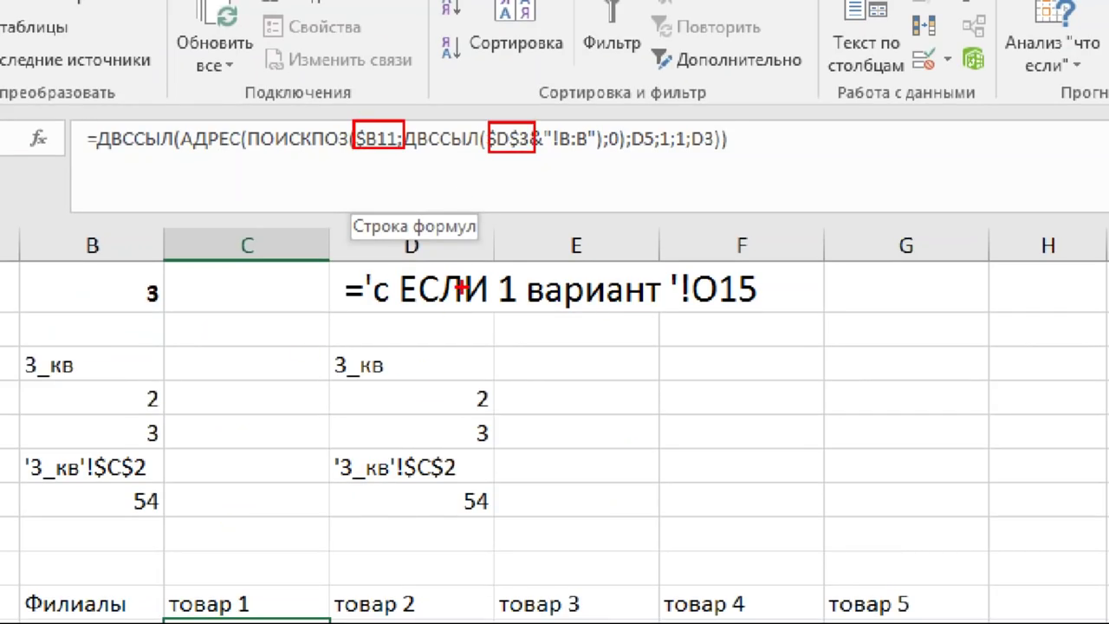
{"action": "key", "text": "Escape"}
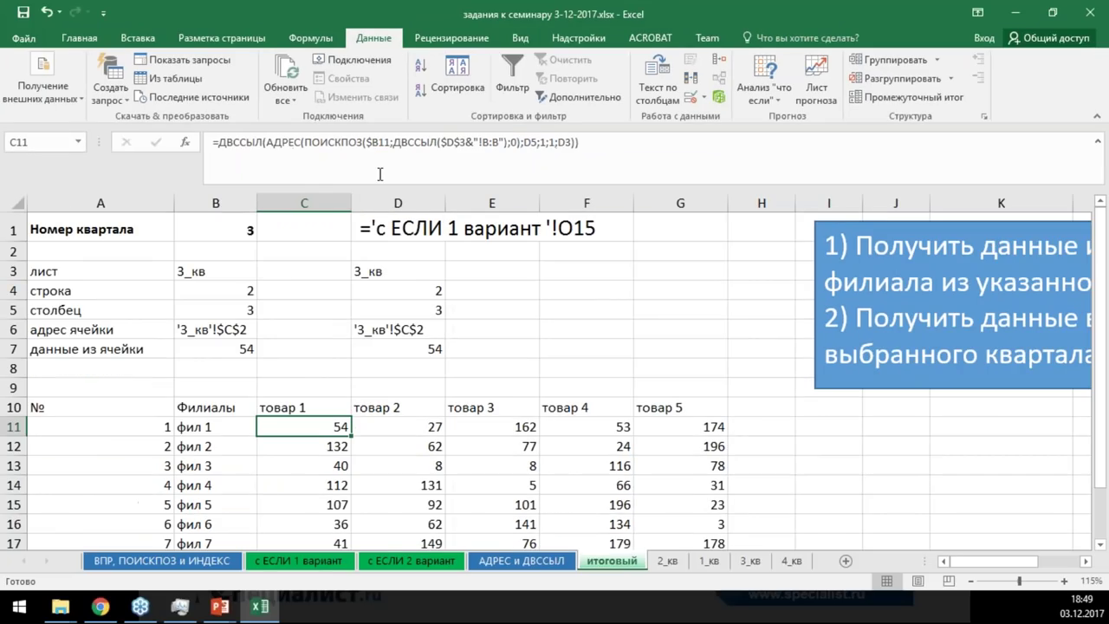
{"action": "left_click", "coordinate": [398, 271]}
{"action": "left_click", "coordinate": [216, 141]}
{"action": "left_click_drag", "start_coordinate": [218, 141], "coordinate": [284, 141]}
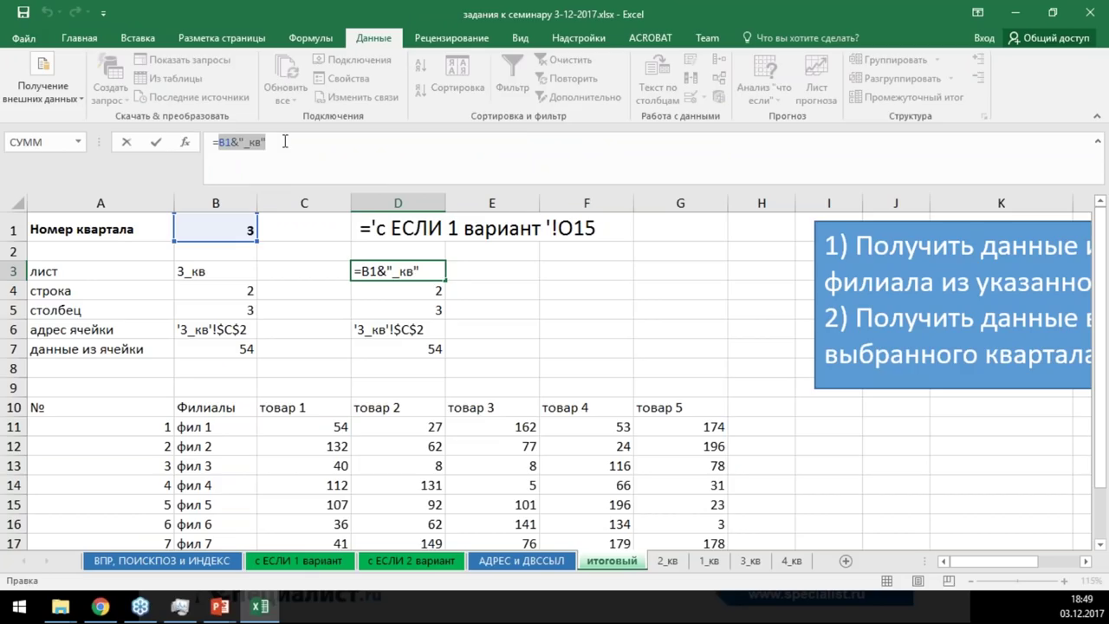
{"action": "key", "text": "Escape"}
{"action": "left_click", "coordinate": [312, 427]}
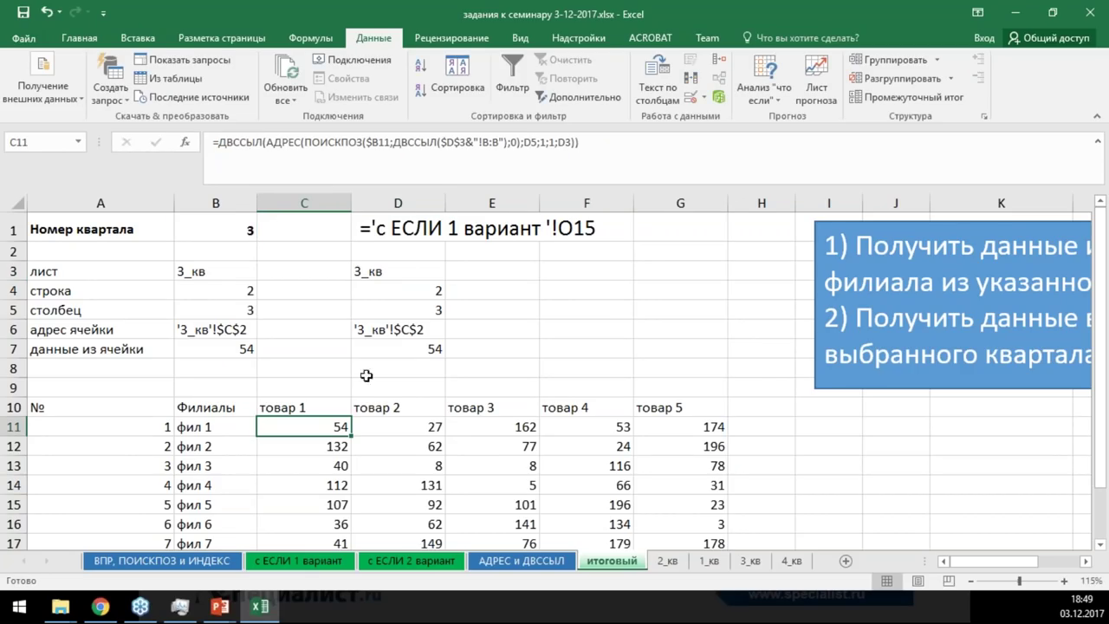
{"action": "left_click", "coordinate": [443, 143]}
{"action": "left_click_drag", "start_coordinate": [443, 143], "coordinate": [468, 145]}
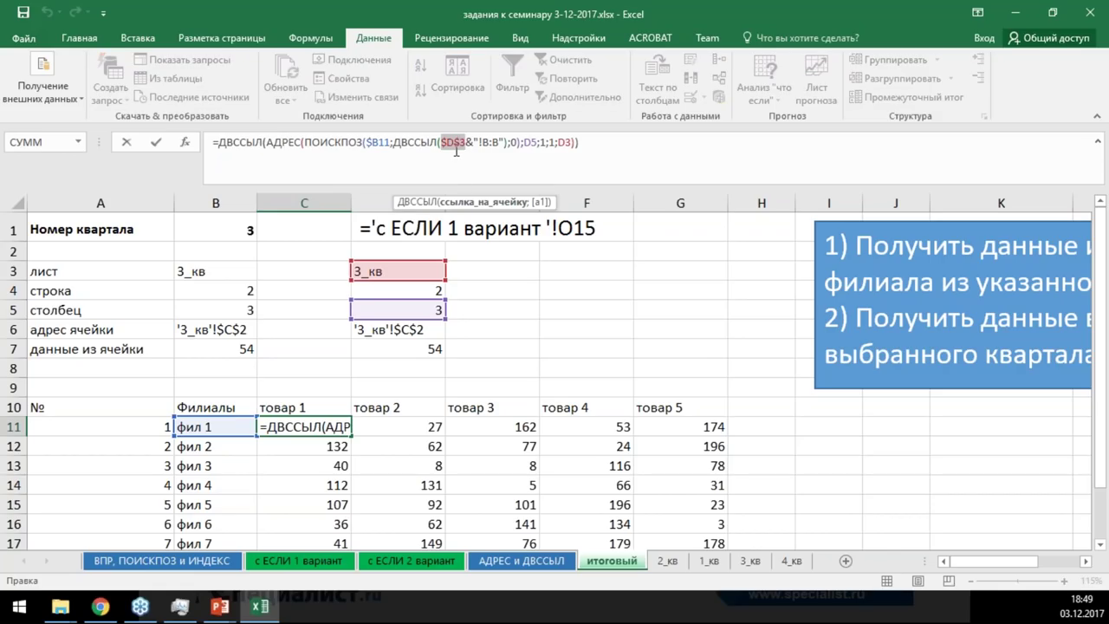
{"action": "type", "text": "B1&\"_кв\""}
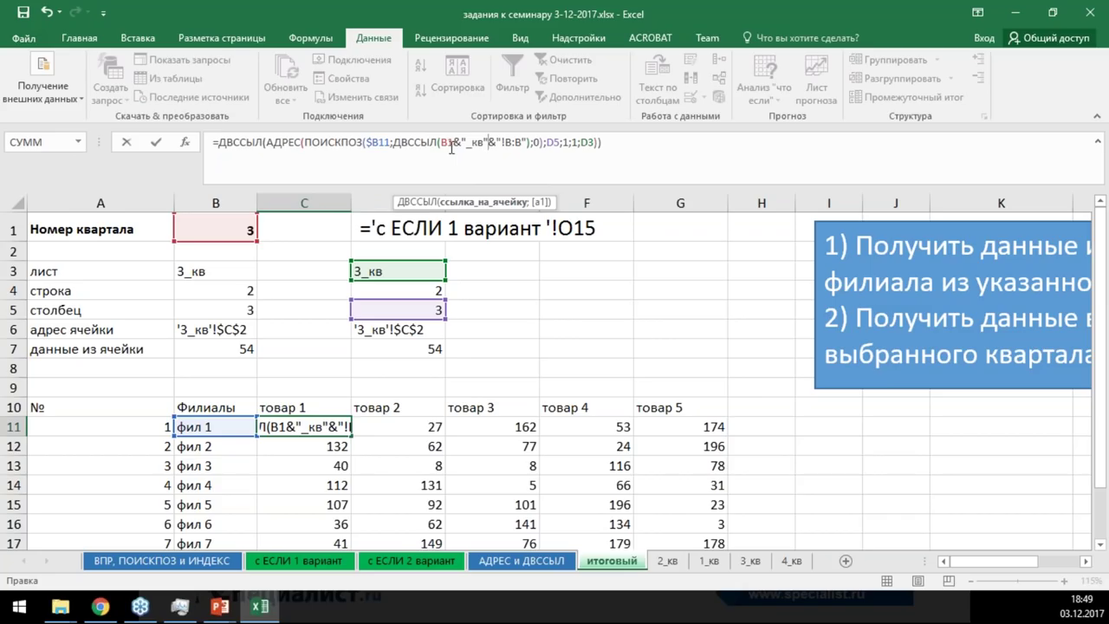
{"action": "left_click", "coordinate": [448, 141]}
{"action": "key", "text": "F4"}
{"action": "key", "text": "ctrl+Return"}
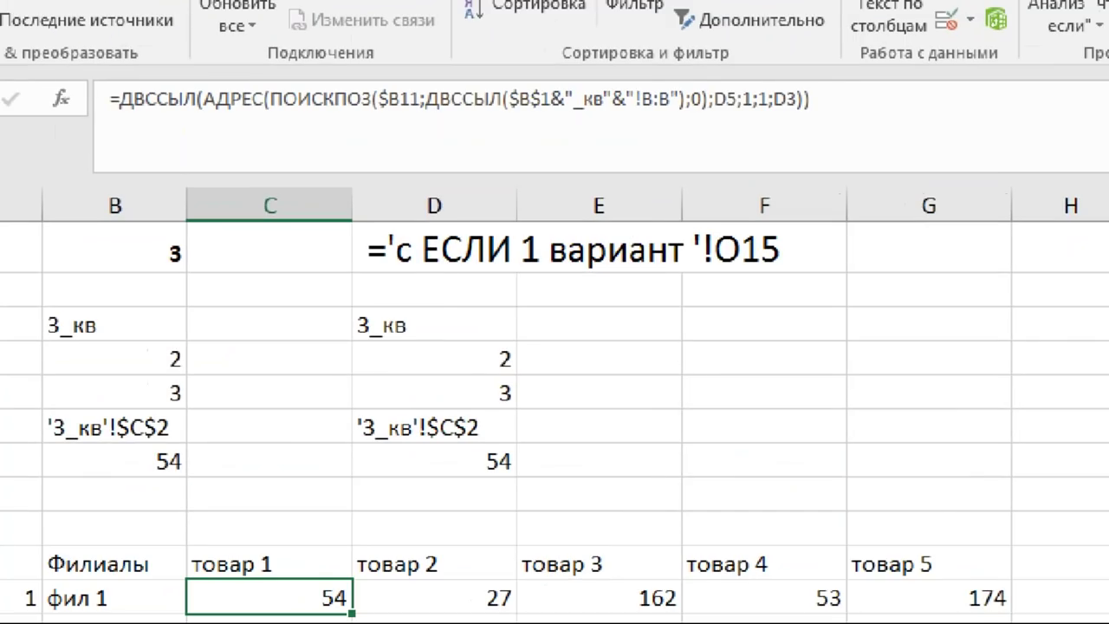
{"action": "left_click_drag", "start_coordinate": [347, 259], "coordinate": [370, 275]}
{"action": "left_click_drag", "start_coordinate": [385, 331], "coordinate": [443, 343]}
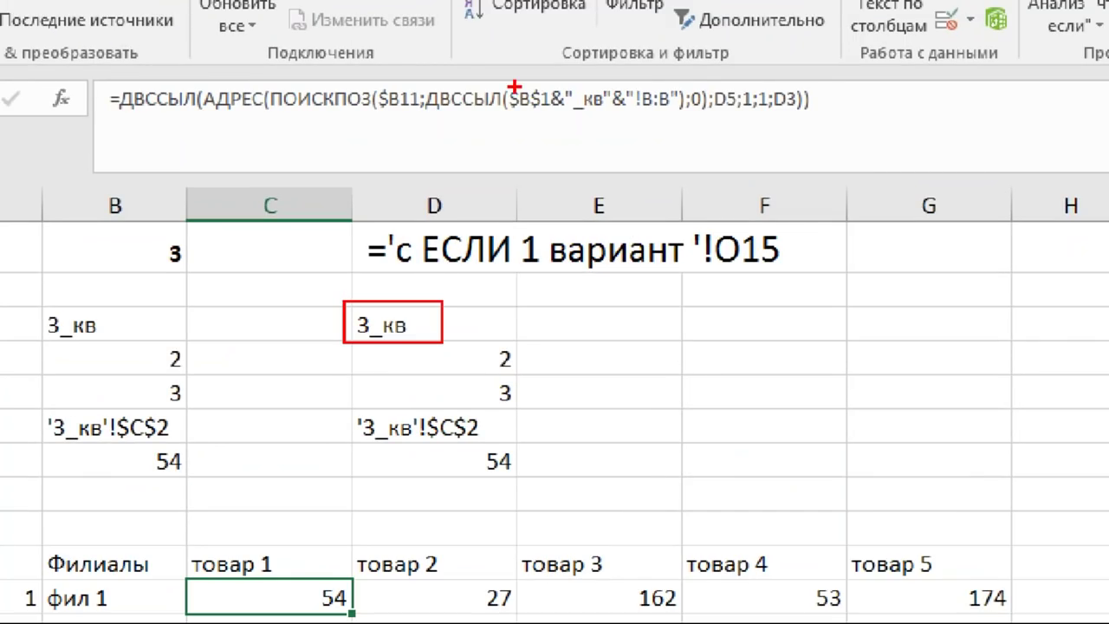
{"action": "left_click_drag", "start_coordinate": [510, 76], "coordinate": [604, 121]}
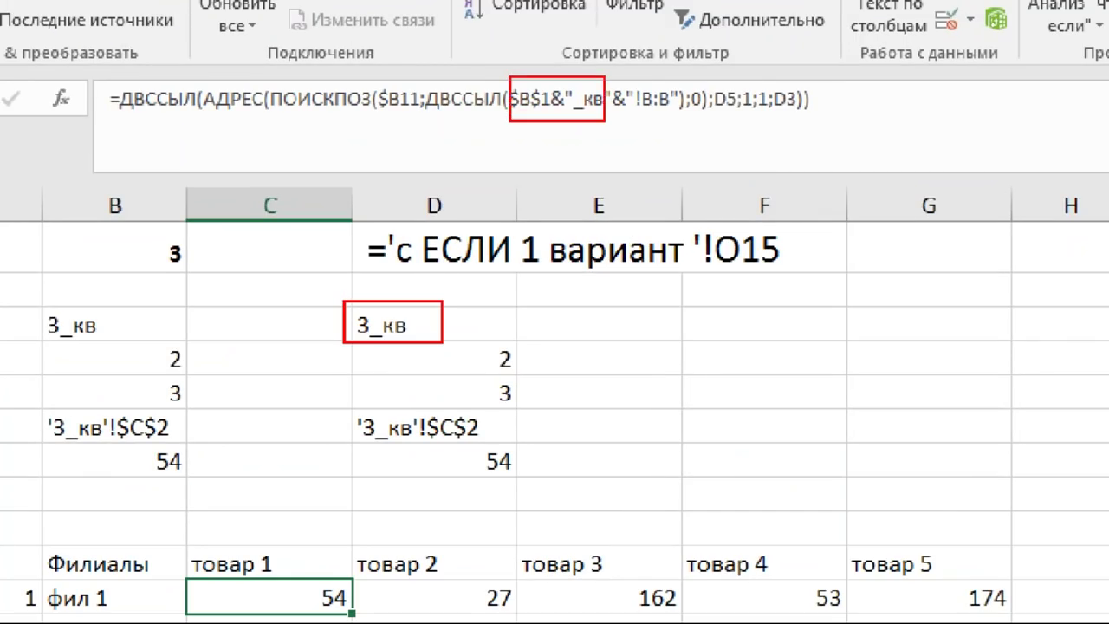
{"action": "left_click_drag", "start_coordinate": [532, 55], "coordinate": [532, 92]}
{"action": "mouse_move", "coordinate": [103, 210]}
{"action": "left_mouse_down"}
{"action": "mouse_move", "coordinate": [173, 264]}
{"action": "mouse_move", "coordinate": [91, 241]}
{"action": "left_mouse_up"}
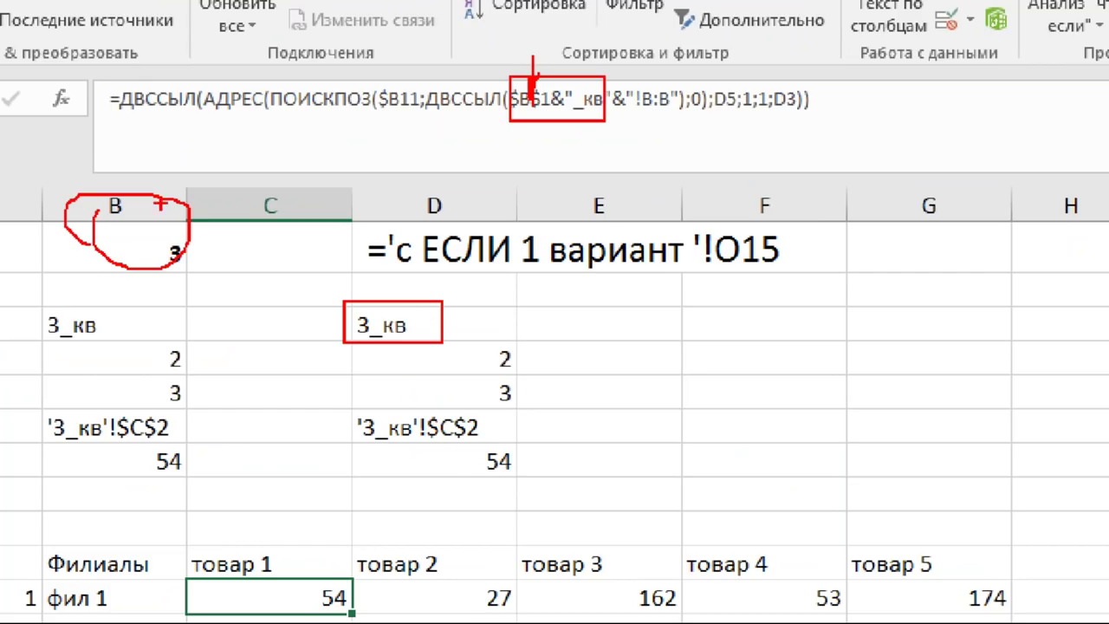
{"action": "key", "text": "Escape"}
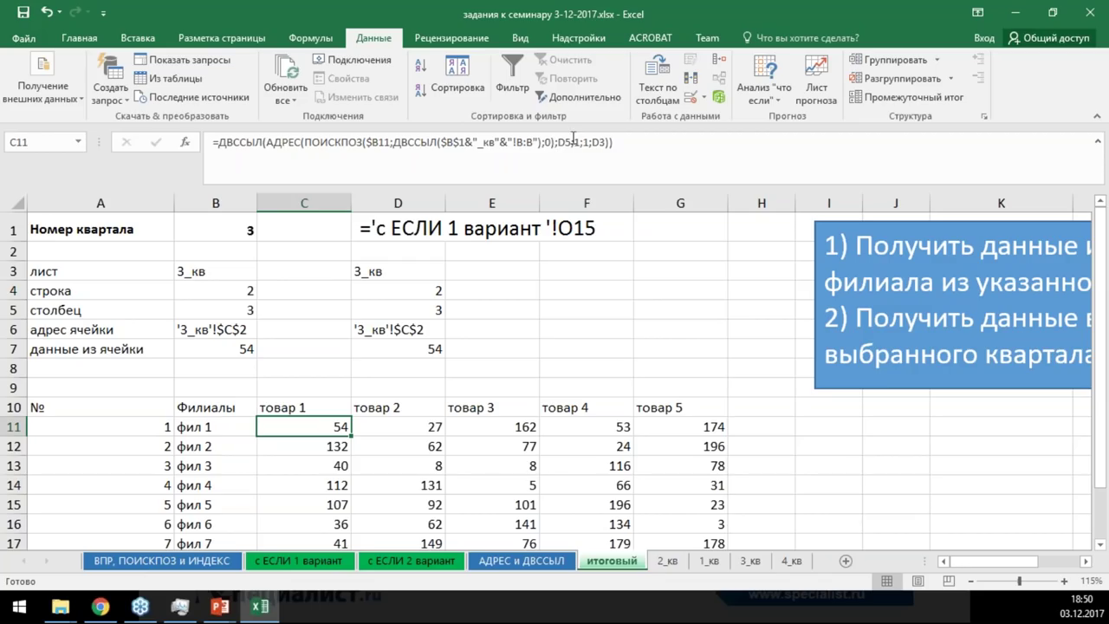
Replace the D5 reference in the C11 formula with ПОИСКПОЗ(C$10;ДВССЫЛ($D$3&"!1:1");0) copied from D5
{"action": "left_click", "coordinate": [402, 310]}
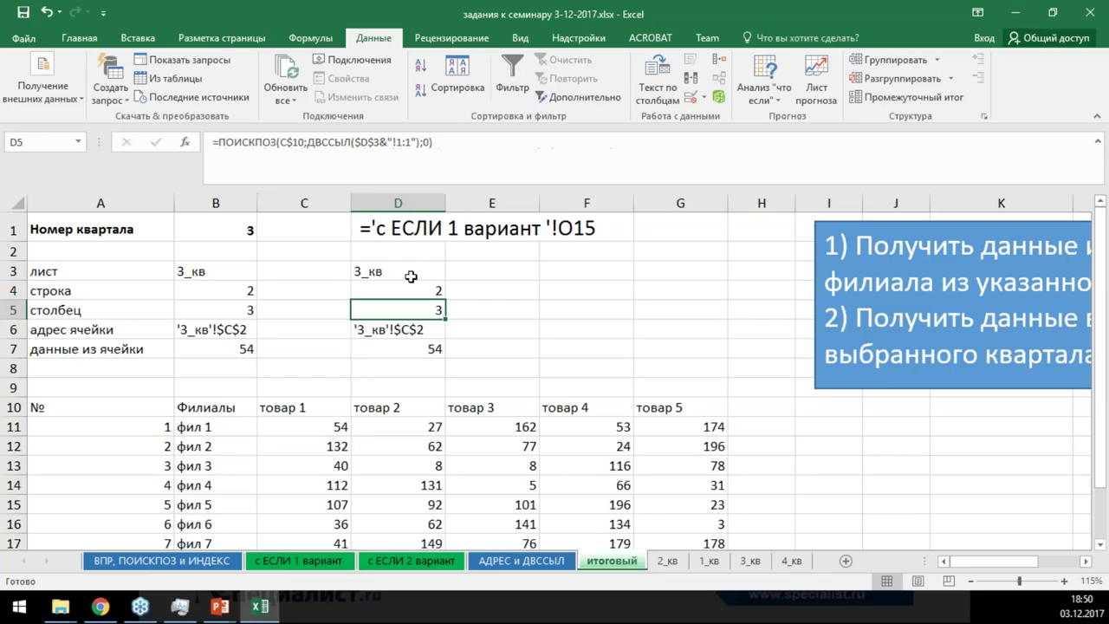
{"action": "left_click", "coordinate": [215, 142]}
{"action": "left_click_drag", "start_coordinate": [215, 142], "coordinate": [507, 157]}
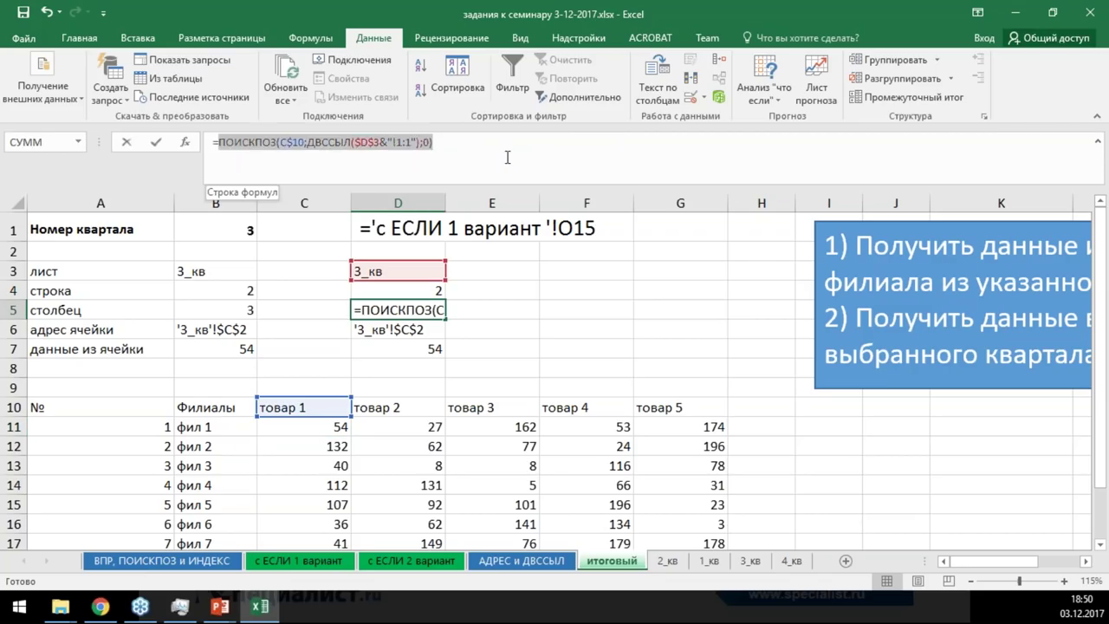
{"action": "key", "text": "ctrl+c"}
{"action": "key", "text": "Escape"}
{"action": "left_click", "coordinate": [342, 426]}
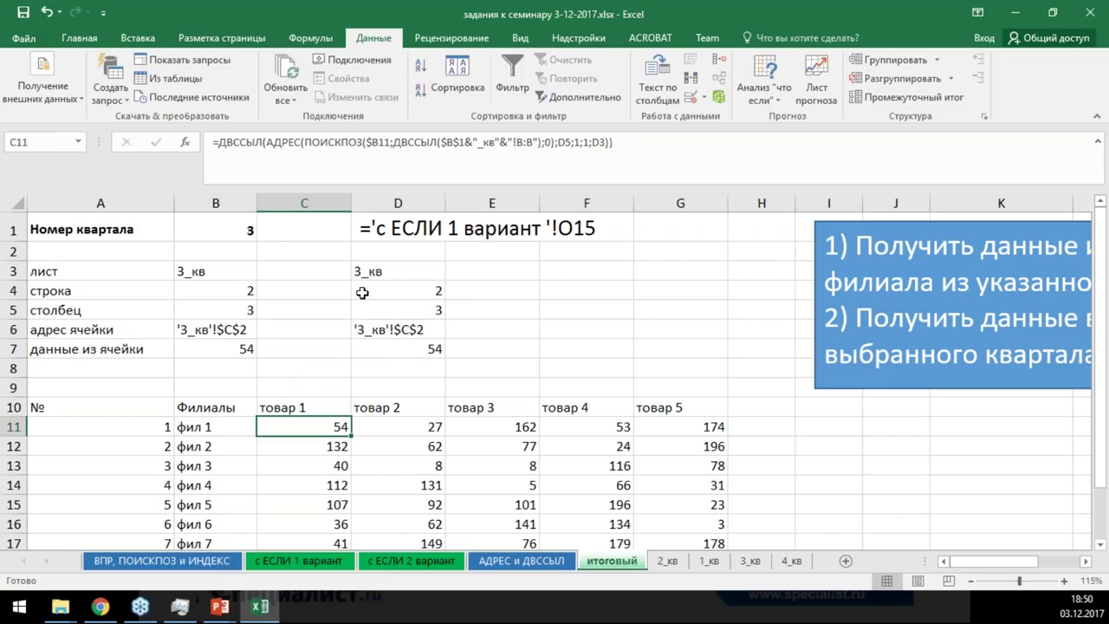
{"action": "left_click", "coordinate": [559, 142]}
{"action": "key", "text": "shift+End"}
{"action": "double_click", "coordinate": [569, 143]}
{"action": "key", "text": "ctrl+v"}
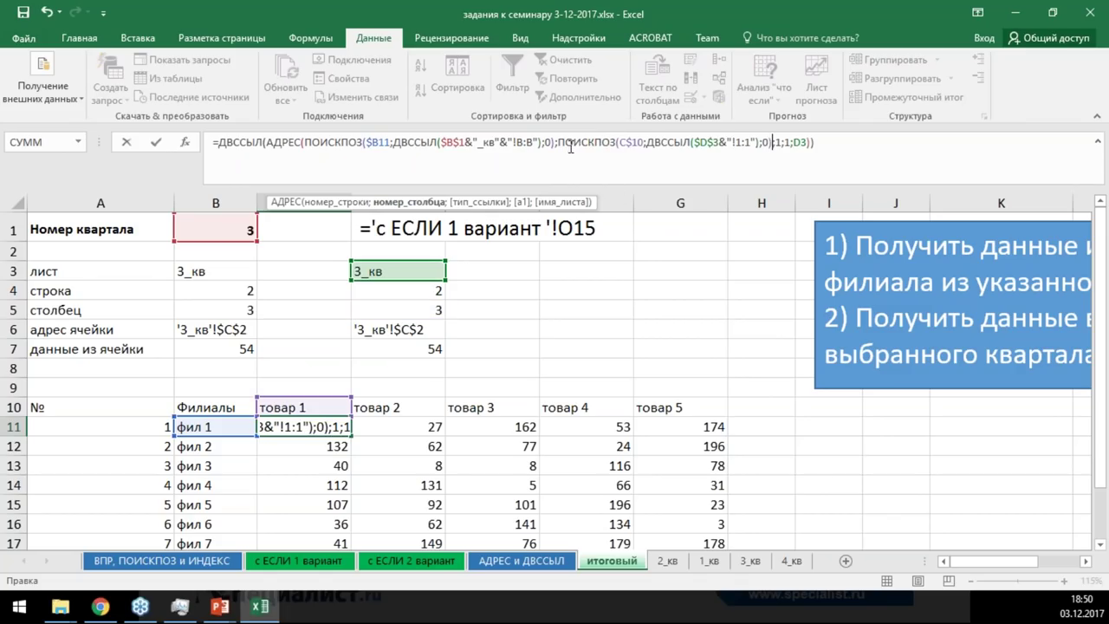
{"action": "key", "text": "Return"}
{"action": "left_click", "coordinate": [314, 422]}
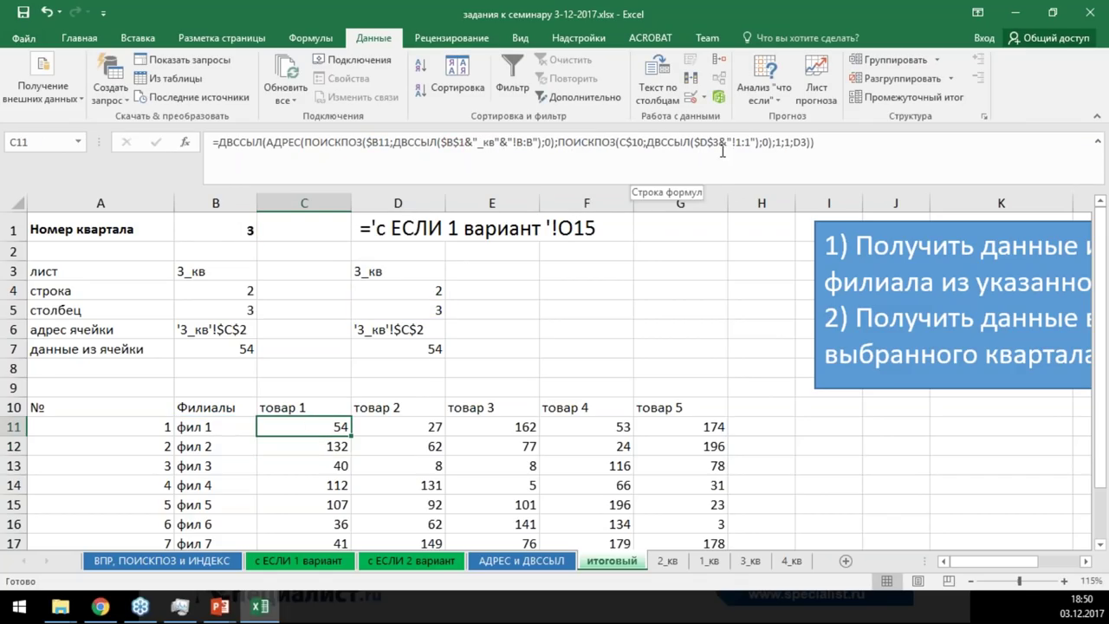
Replace $D$3 in the column-lookup ПОИСКПОЗ of the C11 formula with $B$1&"_кв", copied from D3 and made absolute
{"action": "left_click", "coordinate": [416, 274]}
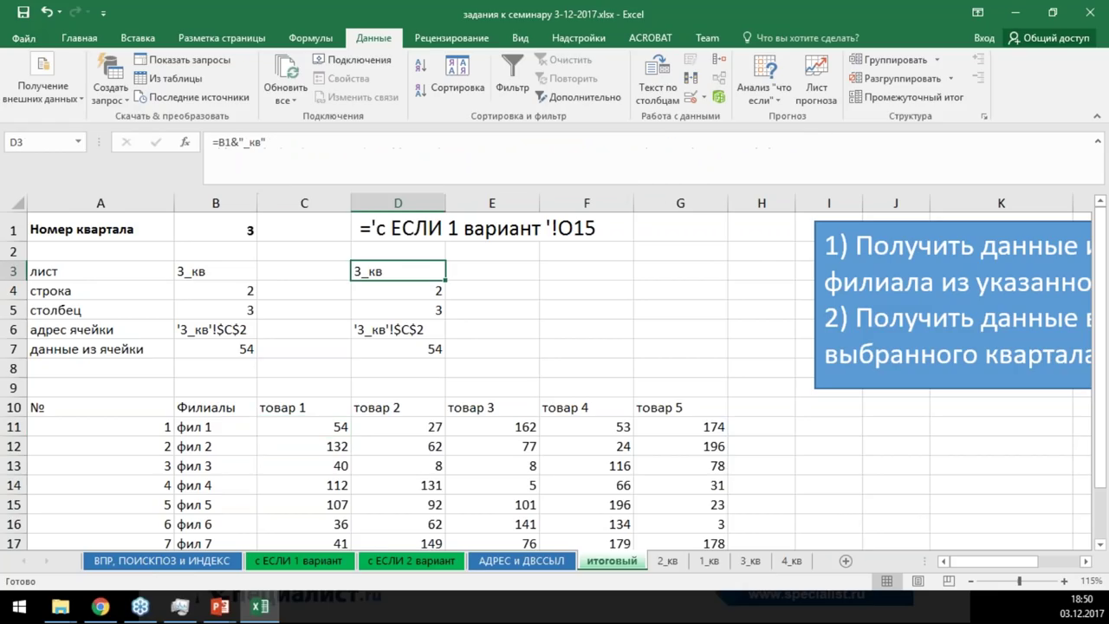
{"action": "left_click", "coordinate": [219, 141]}
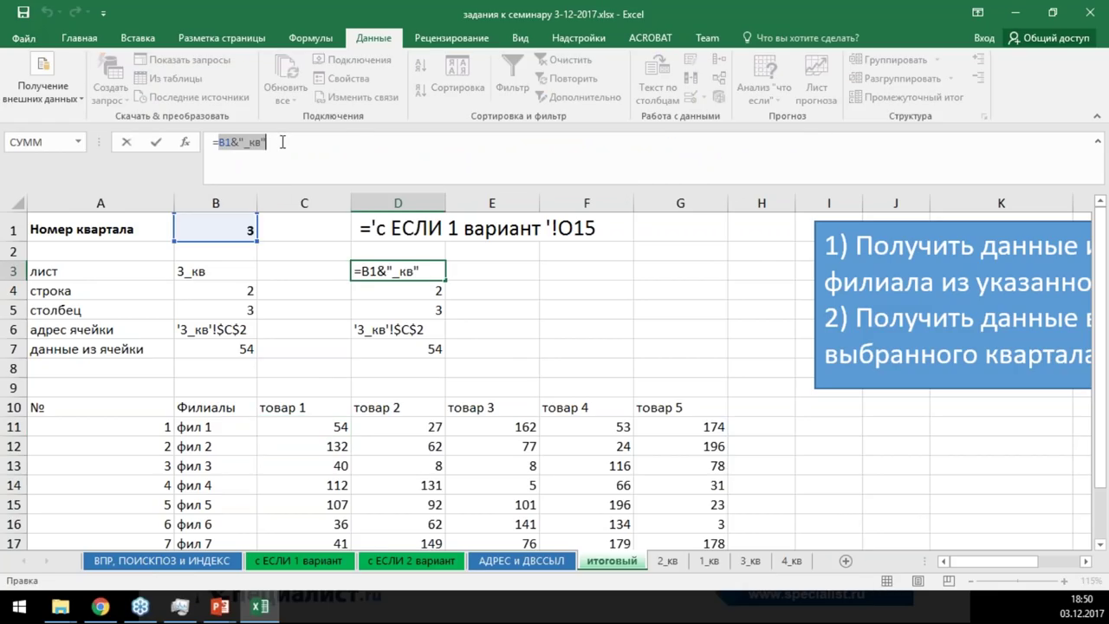
{"action": "key", "text": "Escape"}
{"action": "left_click", "coordinate": [304, 426]}
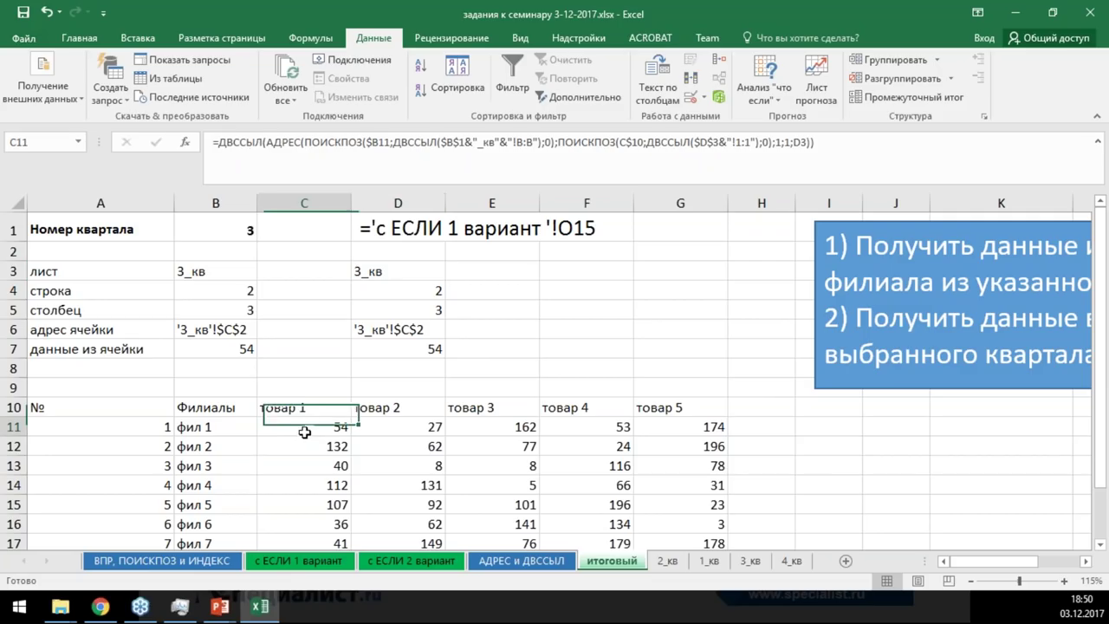
{"action": "left_click_drag", "start_coordinate": [694, 142], "coordinate": [720, 142]}
{"action": "key", "text": "ctrl+v"}
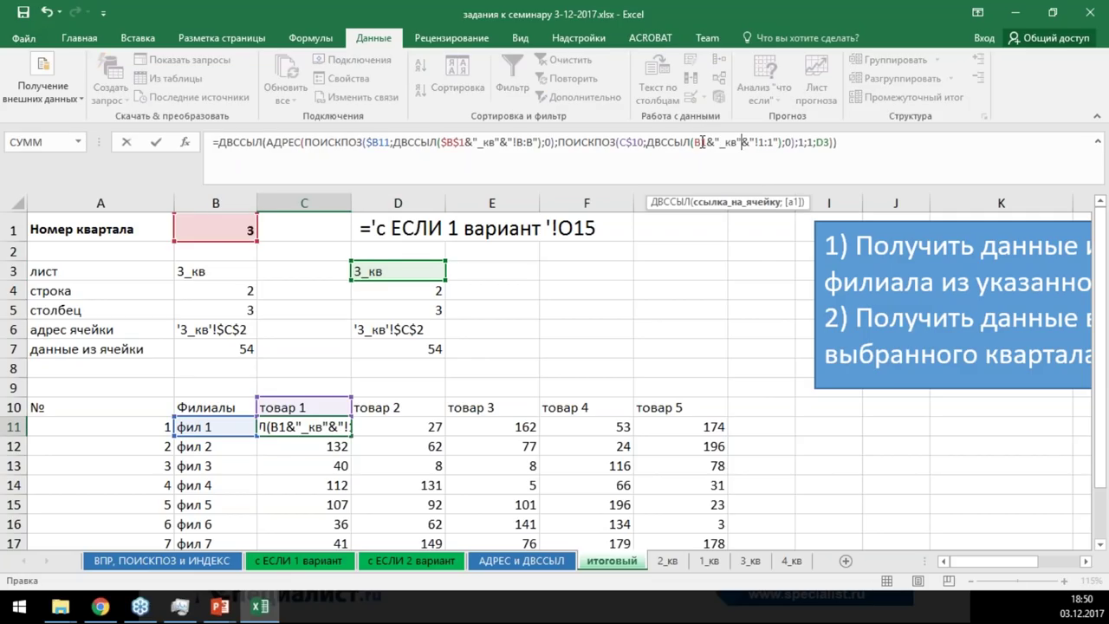
{"action": "left_click", "coordinate": [701, 142]}
{"action": "key", "text": "F4"}
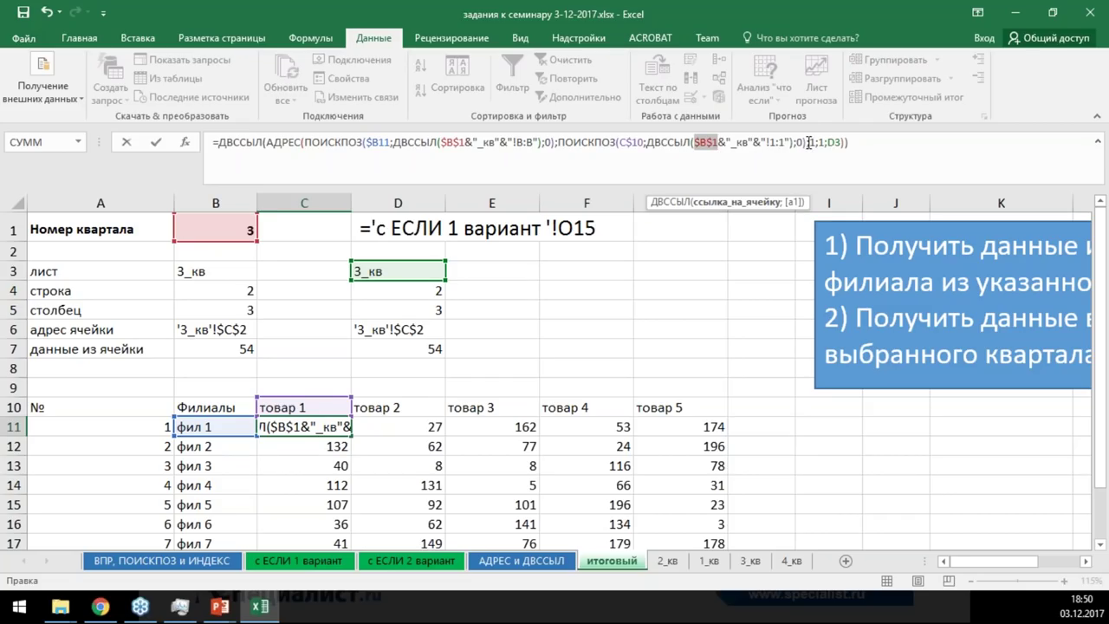
Replace the D3 sheet-name argument of АДРЕС in the C11 formula with $B$1&"_кв" and enter the formula
{"action": "double_click", "coordinate": [831, 142]}
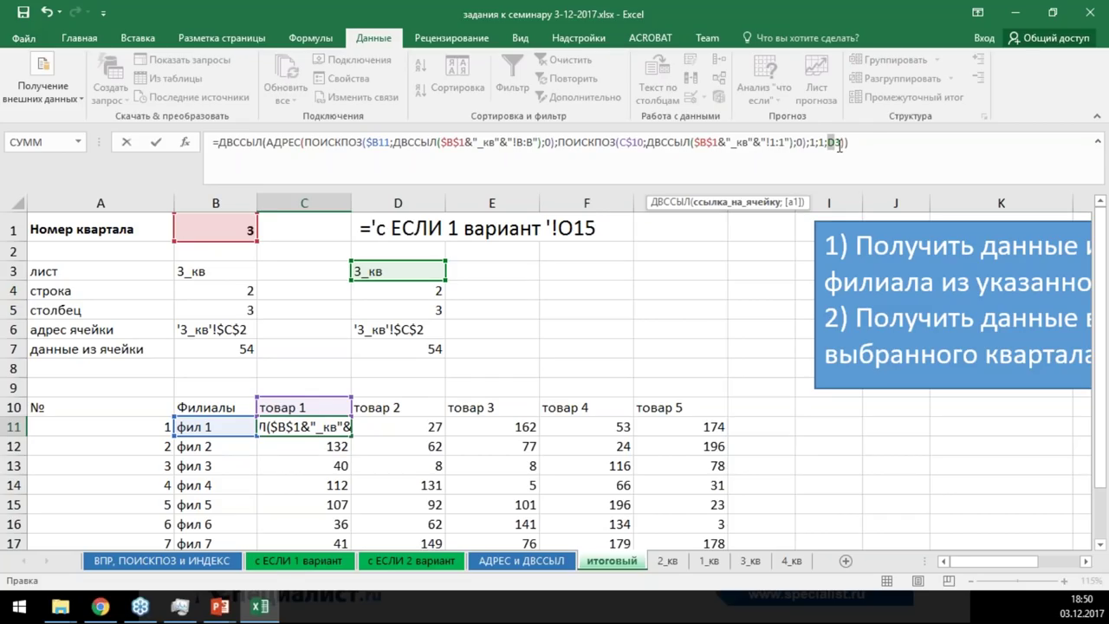
{"action": "key", "text": "ctrl+v"}
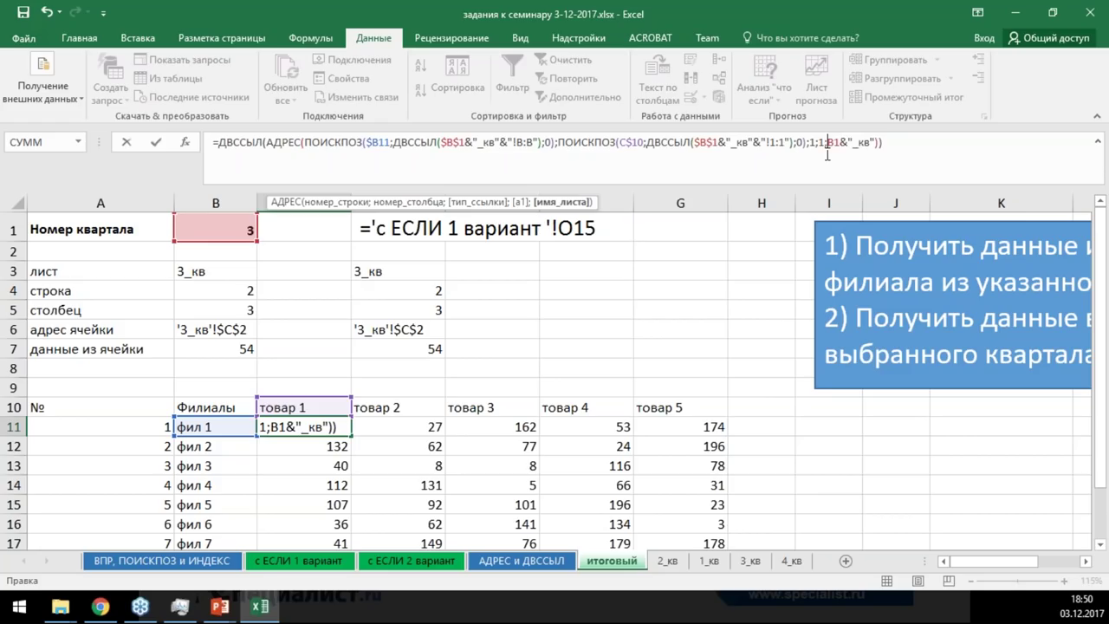
{"action": "left_click", "coordinate": [829, 142]}
{"action": "key", "text": "F4"}
{"action": "key", "text": "ctrl+Return"}
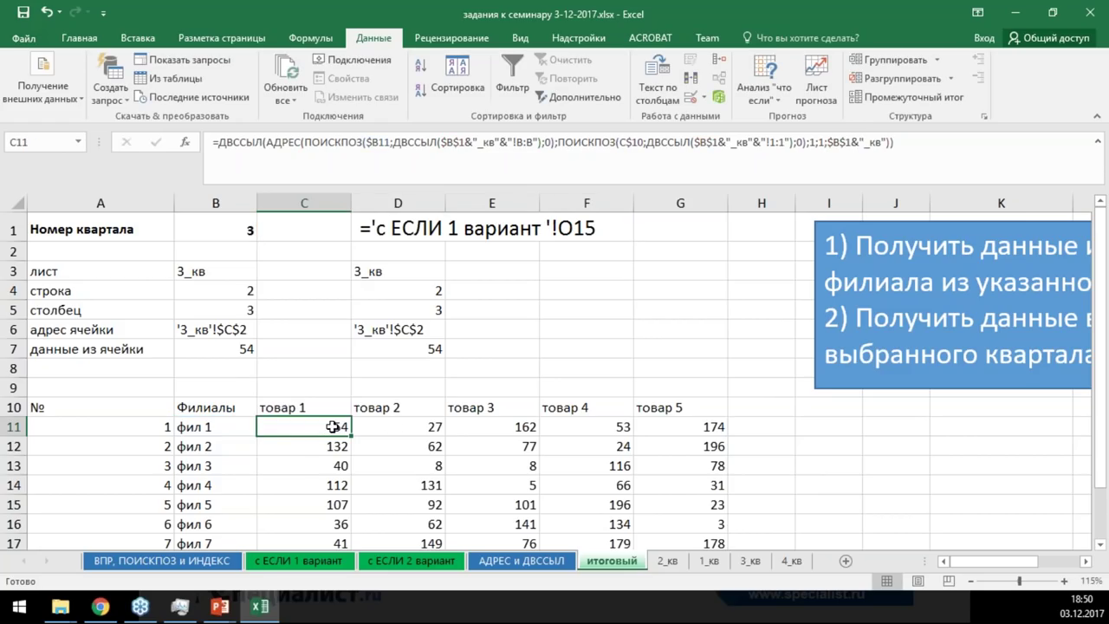
Select the table values C11:G18 and widen the Name Box so the formula wraps onto two lines
{"action": "left_click_drag", "start_coordinate": [295, 427], "coordinate": [719, 489]}
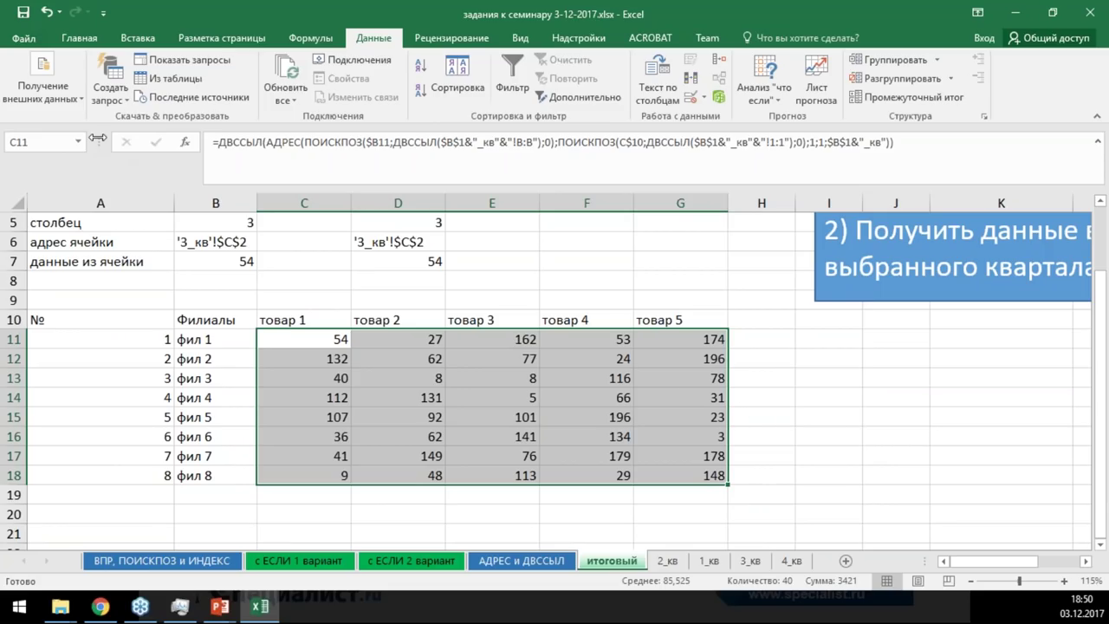
{"action": "left_click_drag", "start_coordinate": [97, 139], "coordinate": [496, 156]}
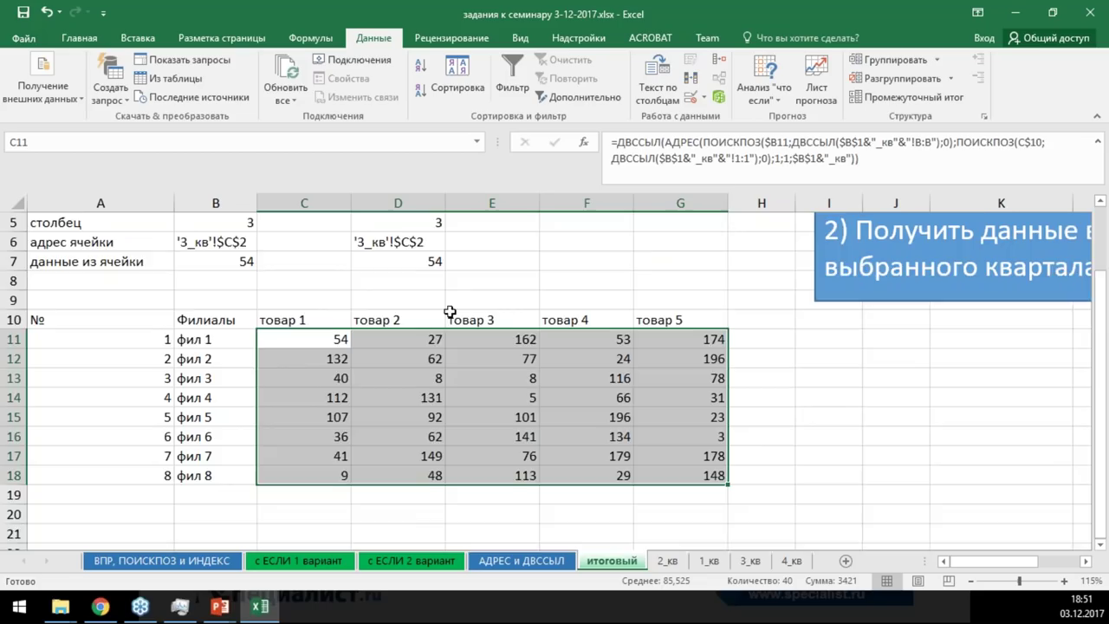
Try clearing the helper cells D3:D7 and B3:B7, and undo both deletions
{"action": "scroll", "coordinate": [433, 364], "scroll_direction": "up", "scroll_amount": 2}
{"action": "left_click_drag", "start_coordinate": [421, 268], "coordinate": [409, 348]}
{"action": "key", "text": "Delete"}
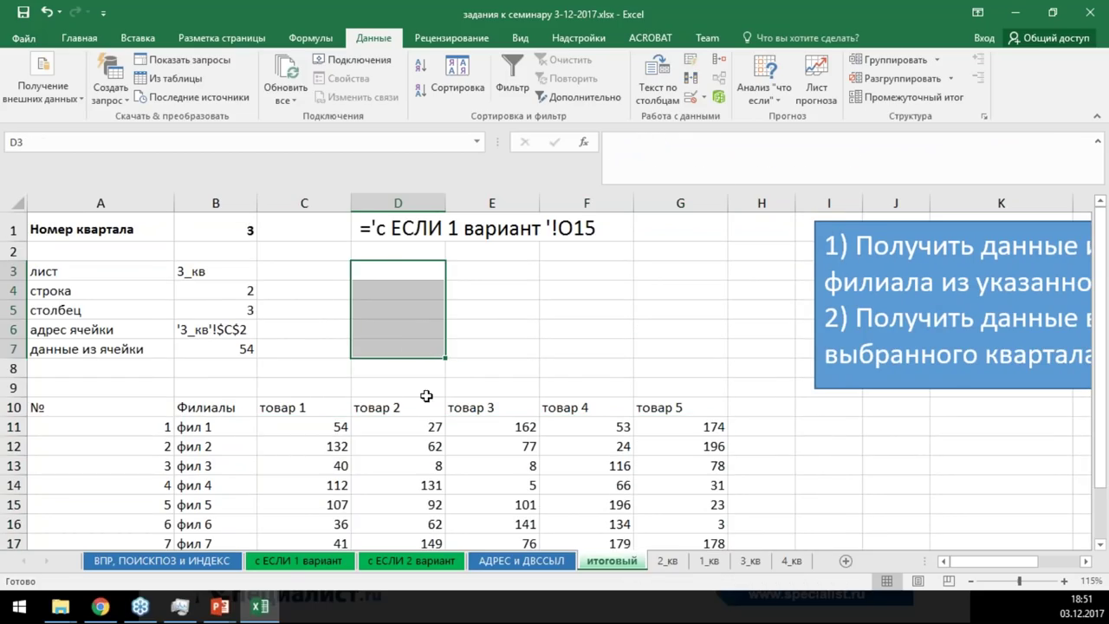
{"action": "left_click_drag", "start_coordinate": [227, 272], "coordinate": [227, 356]}
{"action": "key", "text": "Delete"}
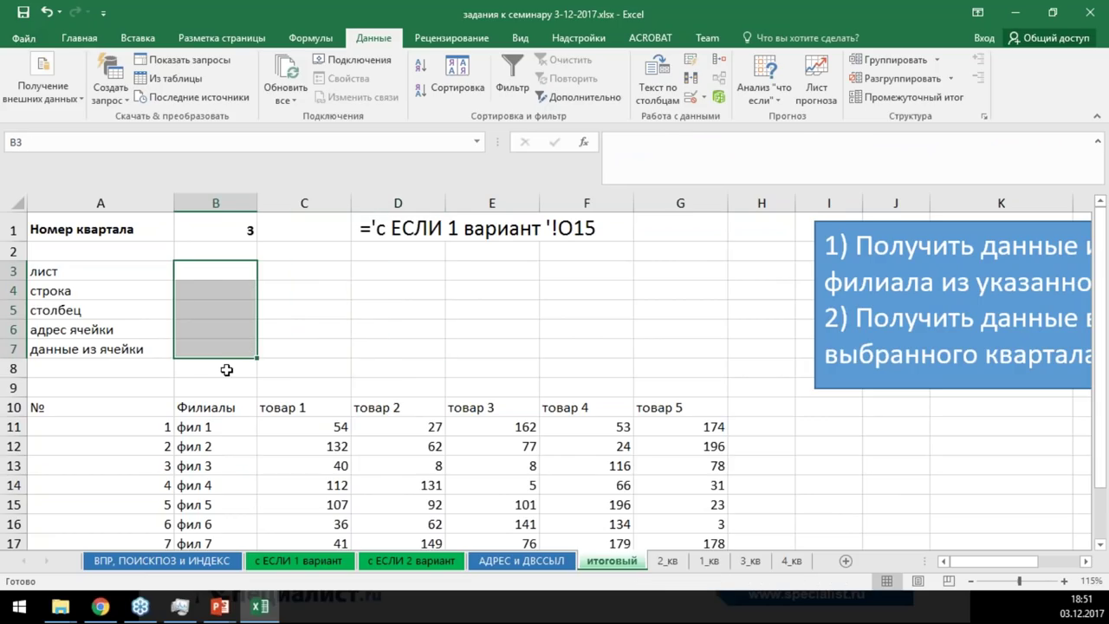
{"action": "key", "text": "ctrl+z"}
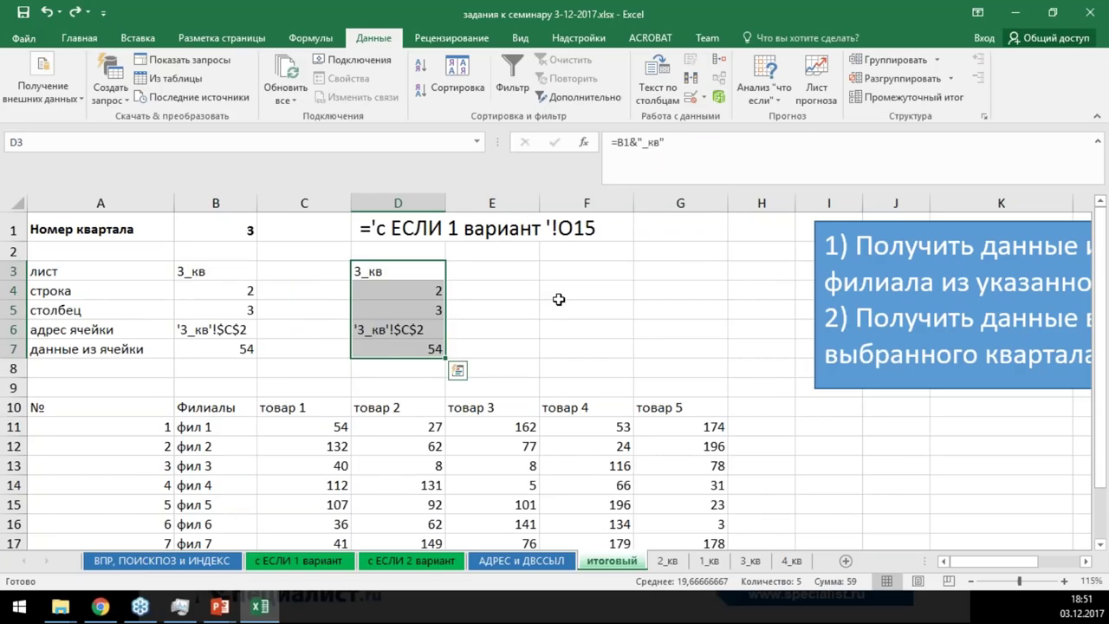
{"action": "left_click", "coordinate": [537, 272]}
Examine the nested formula in C11, the table values C11:G18 and the helper cells B3:B7
{"action": "left_click", "coordinate": [308, 431]}
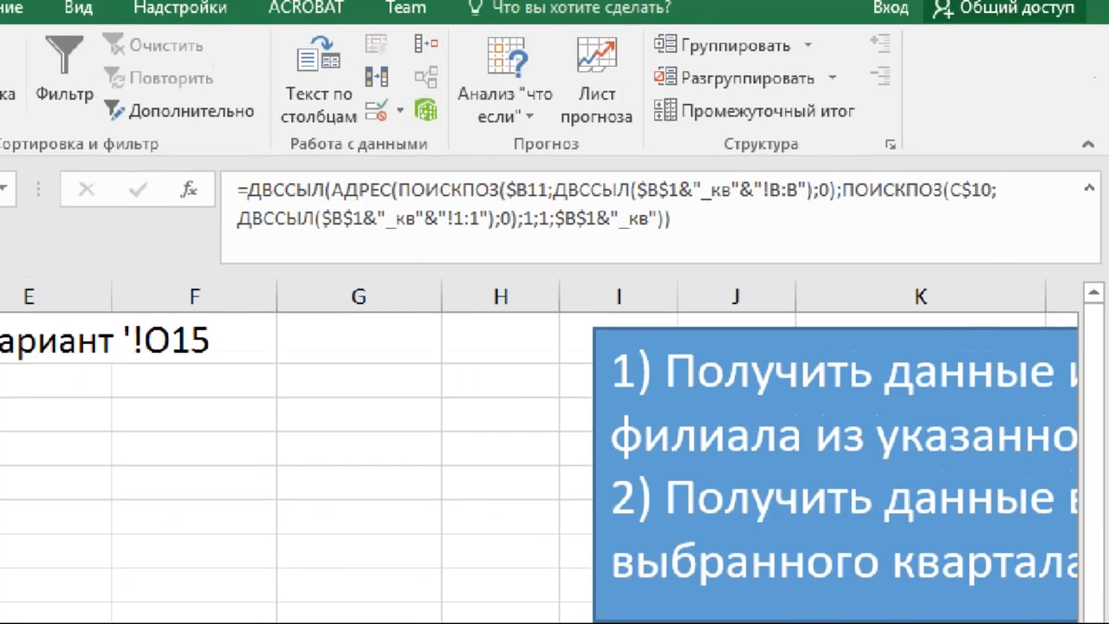
{"action": "left_click_drag", "start_coordinate": [218, 167], "coordinate": [1033, 259]}
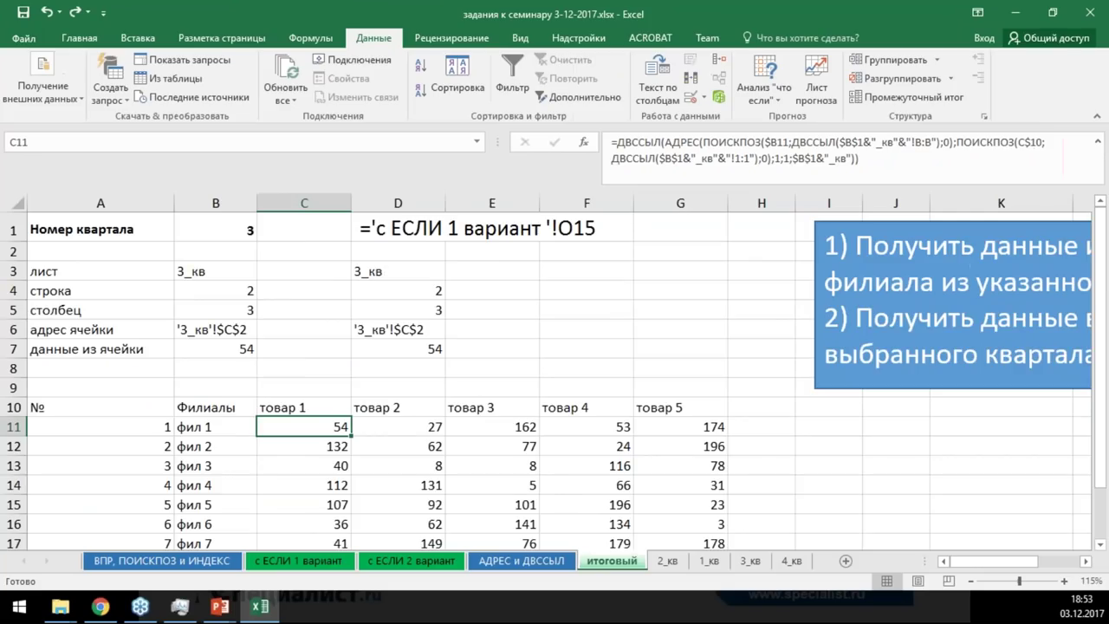
{"action": "scroll", "coordinate": [554, 381], "scroll_direction": "down", "scroll_amount": 3}
{"action": "left_click_drag", "start_coordinate": [314, 245], "coordinate": [690, 379]}
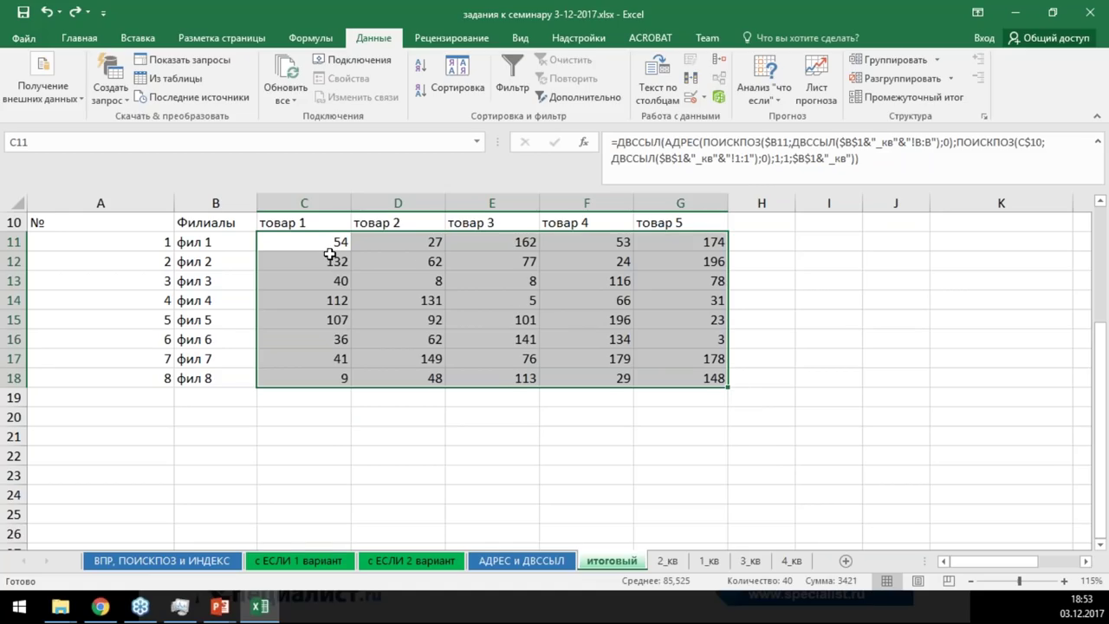
{"action": "scroll", "coordinate": [300, 249], "scroll_direction": "up", "scroll_amount": 3}
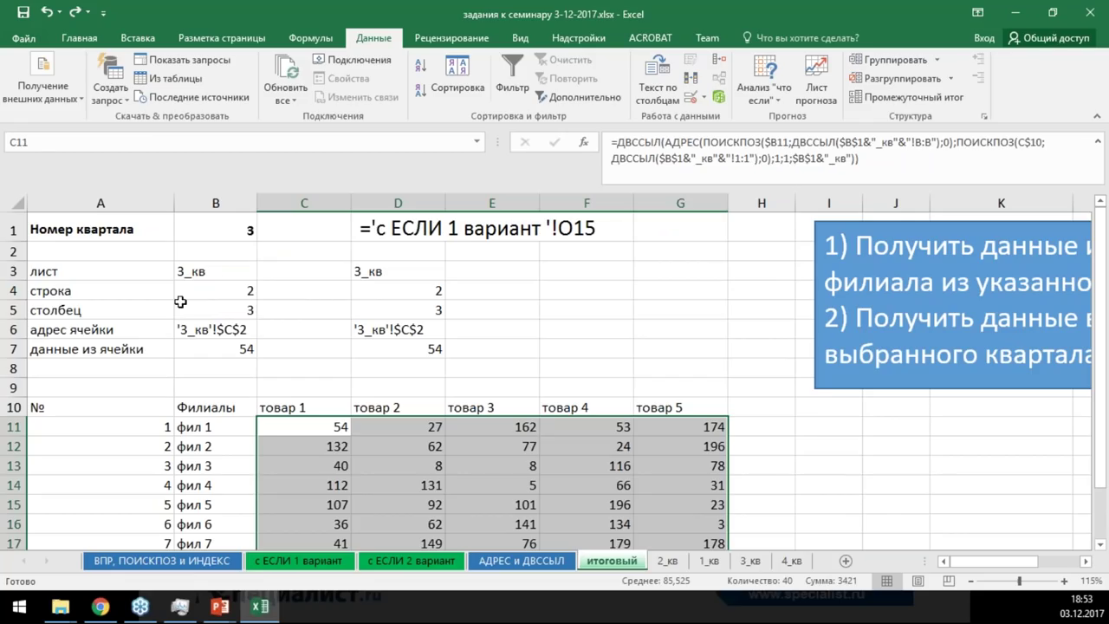
{"action": "left_click_drag", "start_coordinate": [217, 270], "coordinate": [216, 349]}
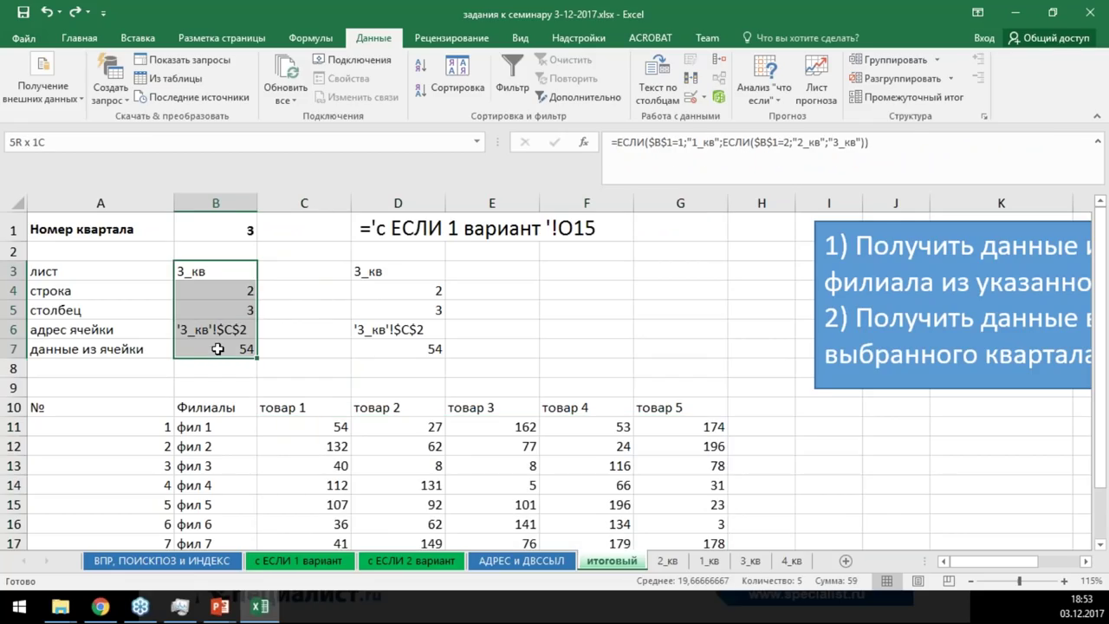
{"action": "left_click", "coordinate": [323, 422]}
{"action": "left_click_drag", "start_coordinate": [206, 268], "coordinate": [205, 341]}
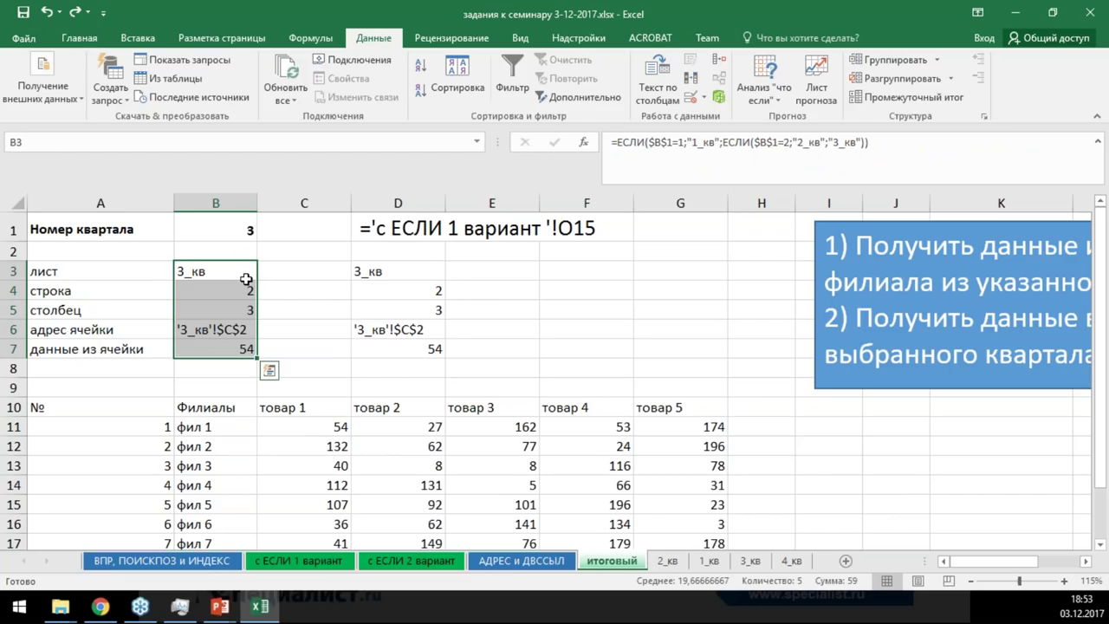
Examine the helper cells B3:B7 and D3:D7 on the итоговый sheet
{"action": "left_click", "coordinate": [246, 278]}
{"action": "left_click", "coordinate": [217, 329]}
{"action": "left_click", "coordinate": [217, 369]}
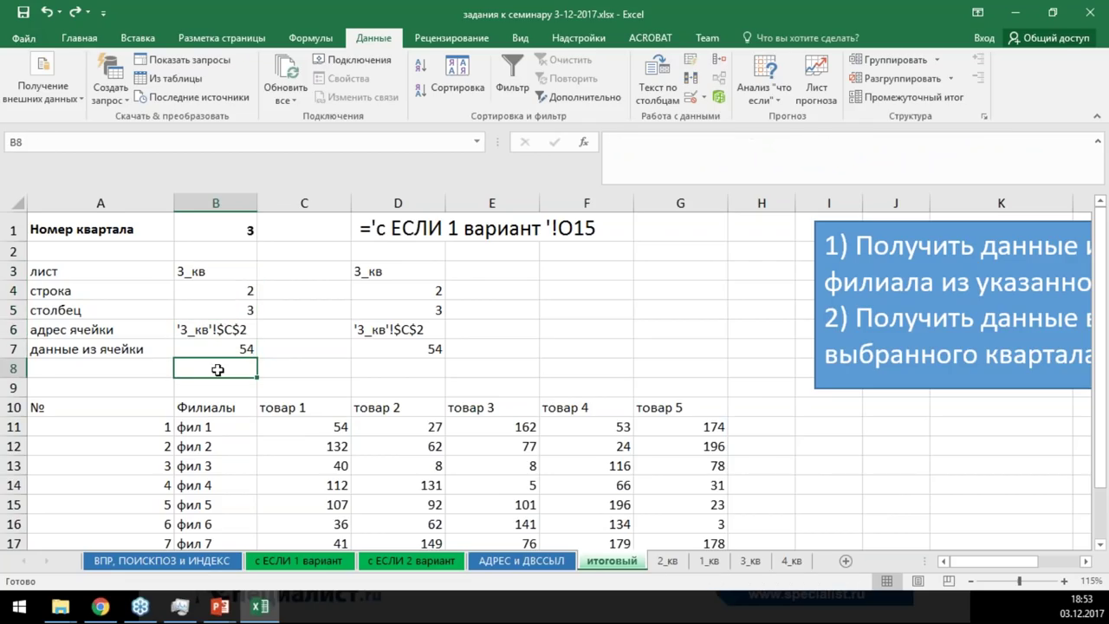
{"action": "left_click_drag", "start_coordinate": [397, 276], "coordinate": [387, 344]}
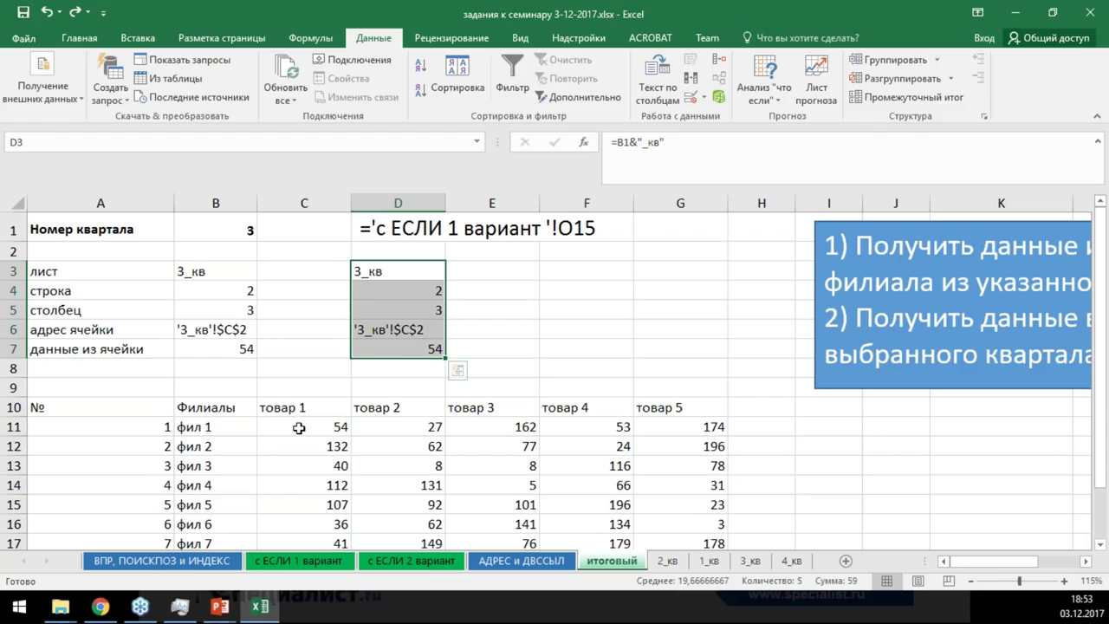
Examine the nested C11 formula: ДВССЫЛ, the row and column ПОИСКПОЗ arguments, the two 1 arguments and the $B$1&"_кв" sheet name
{"action": "left_click", "coordinate": [298, 428]}
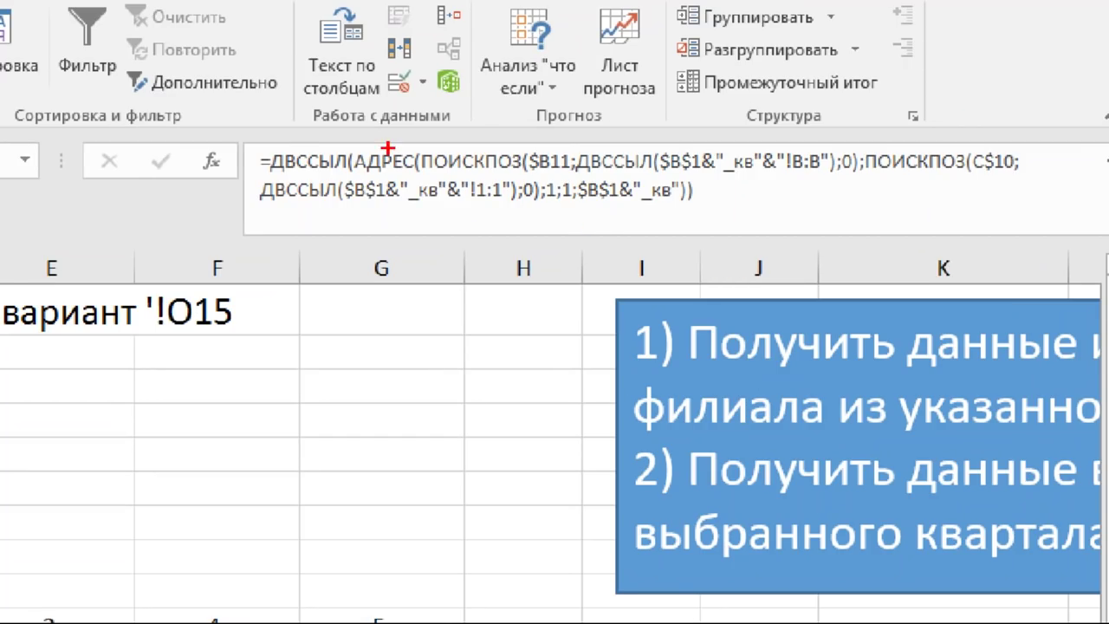
{"action": "left_click_drag", "start_coordinate": [260, 133], "coordinate": [355, 177]}
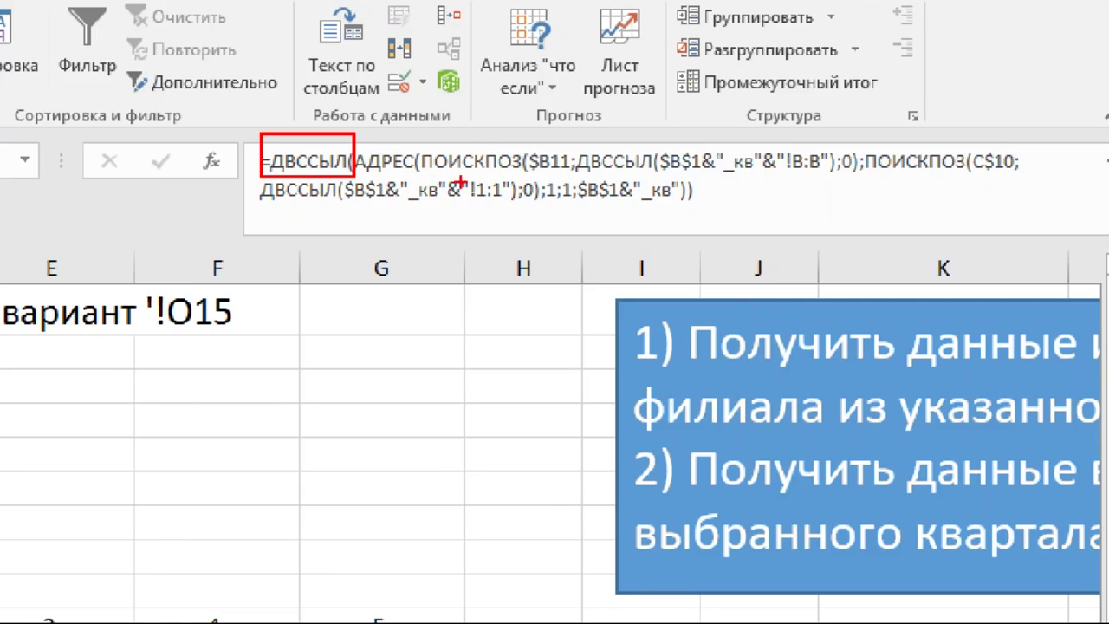
{"action": "mouse_move", "coordinate": [421, 178]}
{"action": "left_mouse_down"}
{"action": "mouse_move", "coordinate": [856, 173]}
{"action": "mouse_move", "coordinate": [857, 131]}
{"action": "left_mouse_up"}
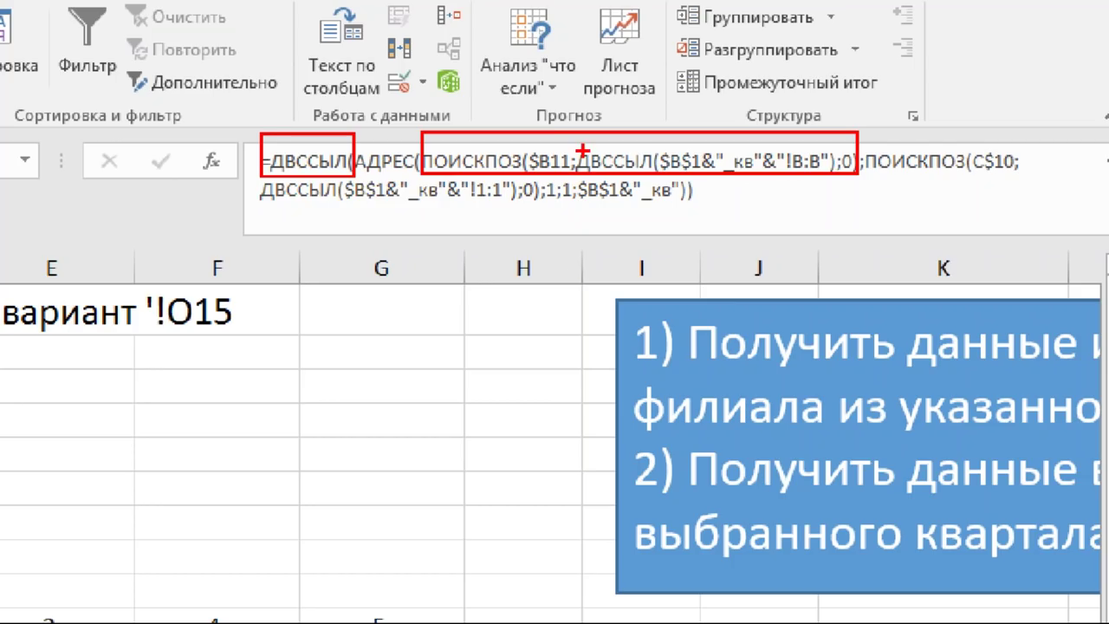
{"action": "left_click_drag", "start_coordinate": [548, 94], "coordinate": [548, 152]}
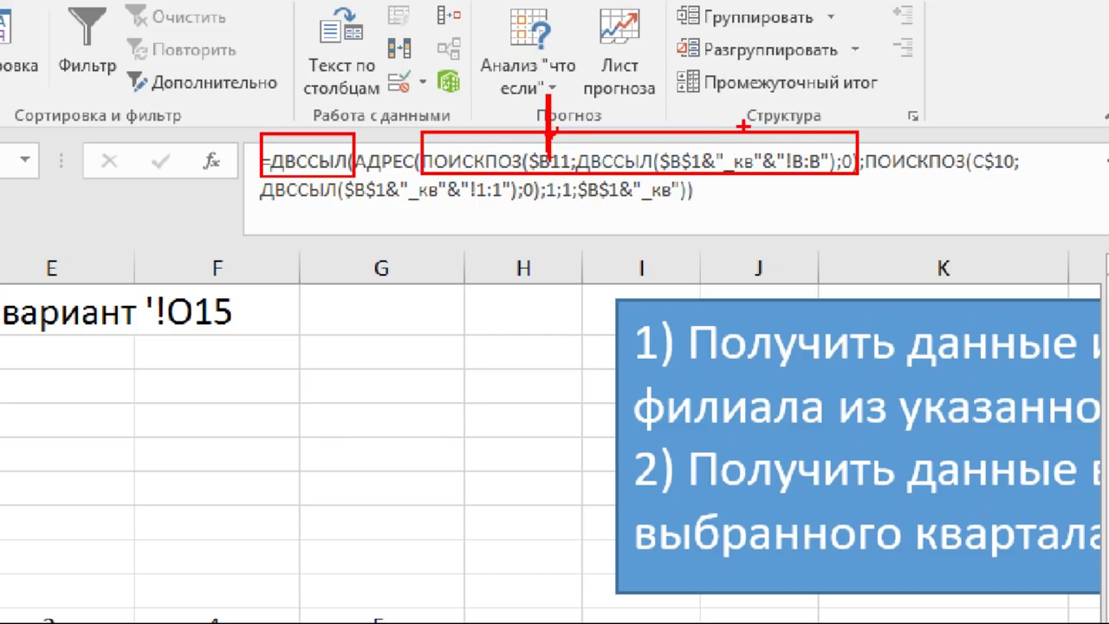
{"action": "mouse_move", "coordinate": [804, 119]}
{"action": "left_mouse_down"}
{"action": "mouse_move", "coordinate": [797, 149]}
{"action": "mouse_move", "coordinate": [811, 139]}
{"action": "left_mouse_up"}
{"action": "key", "text": "b"}
{"action": "mouse_move", "coordinate": [866, 145]}
{"action": "left_mouse_down"}
{"action": "mouse_move", "coordinate": [994, 162]}
{"action": "mouse_move", "coordinate": [1048, 183]}
{"action": "left_mouse_up"}
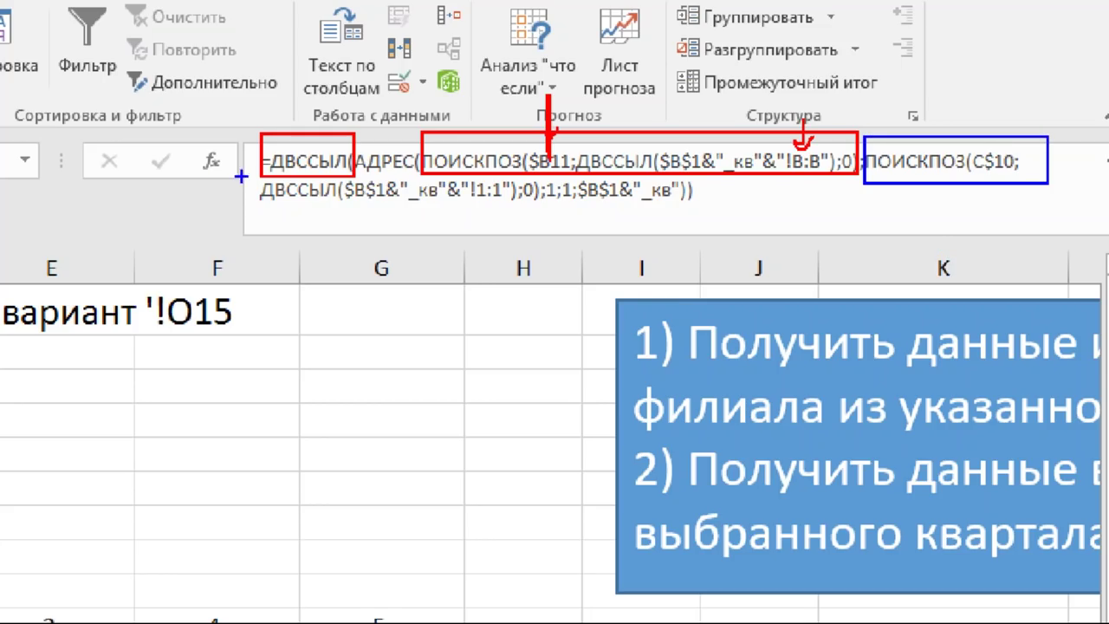
{"action": "mouse_move", "coordinate": [255, 177]}
{"action": "left_mouse_down"}
{"action": "mouse_move", "coordinate": [544, 201]}
{"action": "mouse_move", "coordinate": [537, 208]}
{"action": "left_mouse_up"}
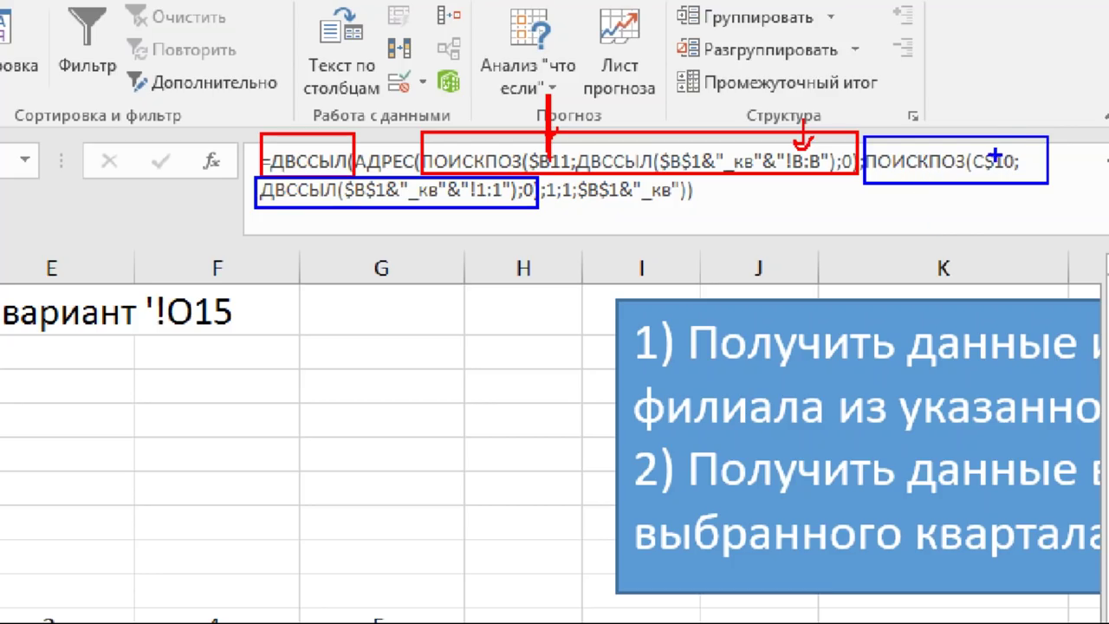
{"action": "mouse_move", "coordinate": [993, 99]}
{"action": "left_mouse_down"}
{"action": "mouse_move", "coordinate": [993, 149]}
{"action": "mouse_move", "coordinate": [1014, 130]}
{"action": "left_mouse_up"}
{"action": "left_click_drag", "start_coordinate": [481, 201], "coordinate": [503, 201]}
{"action": "key", "text": "ctrl+z"}
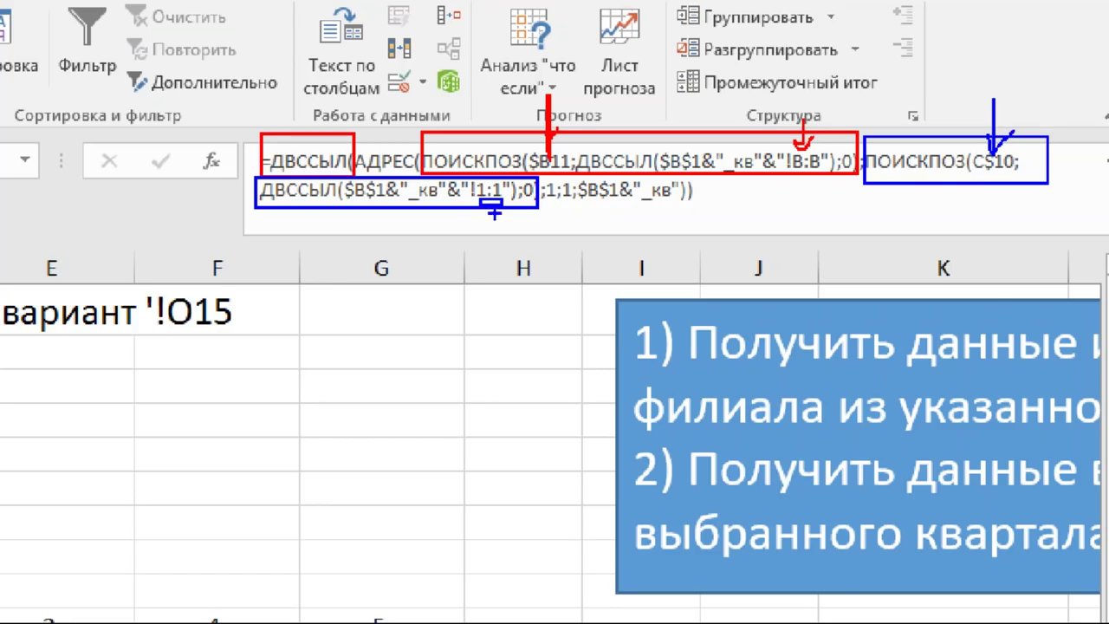
{"action": "key", "text": "g"}
{"action": "left_click_drag", "start_coordinate": [542, 176], "coordinate": [558, 210]}
{"action": "left_click_drag", "start_coordinate": [561, 176], "coordinate": [573, 218]}
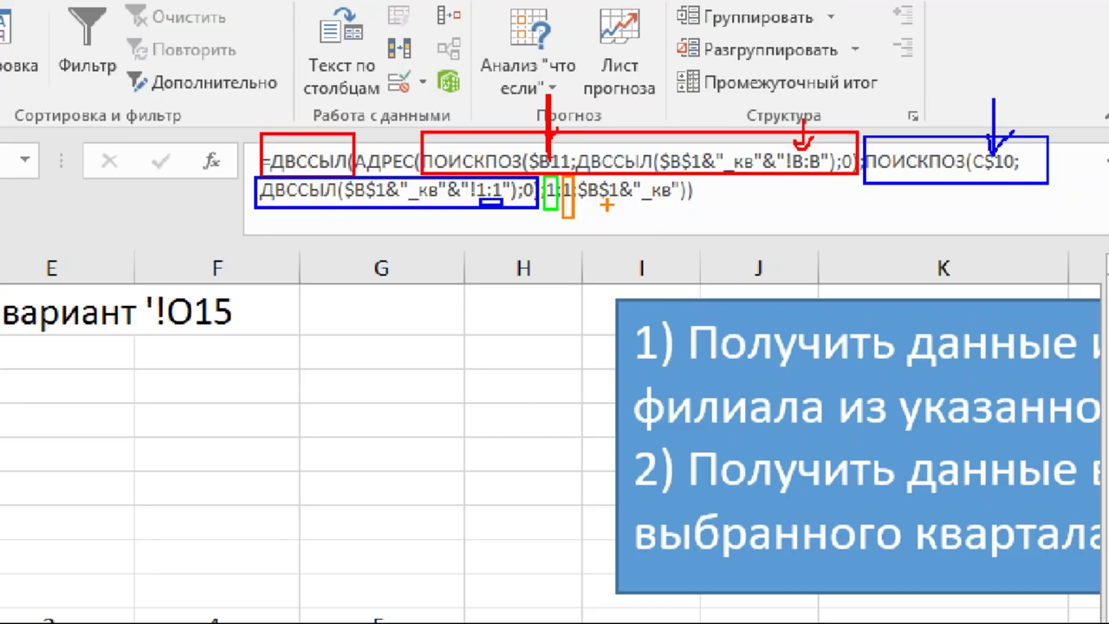
{"action": "left_click_drag", "start_coordinate": [577, 176], "coordinate": [689, 208]}
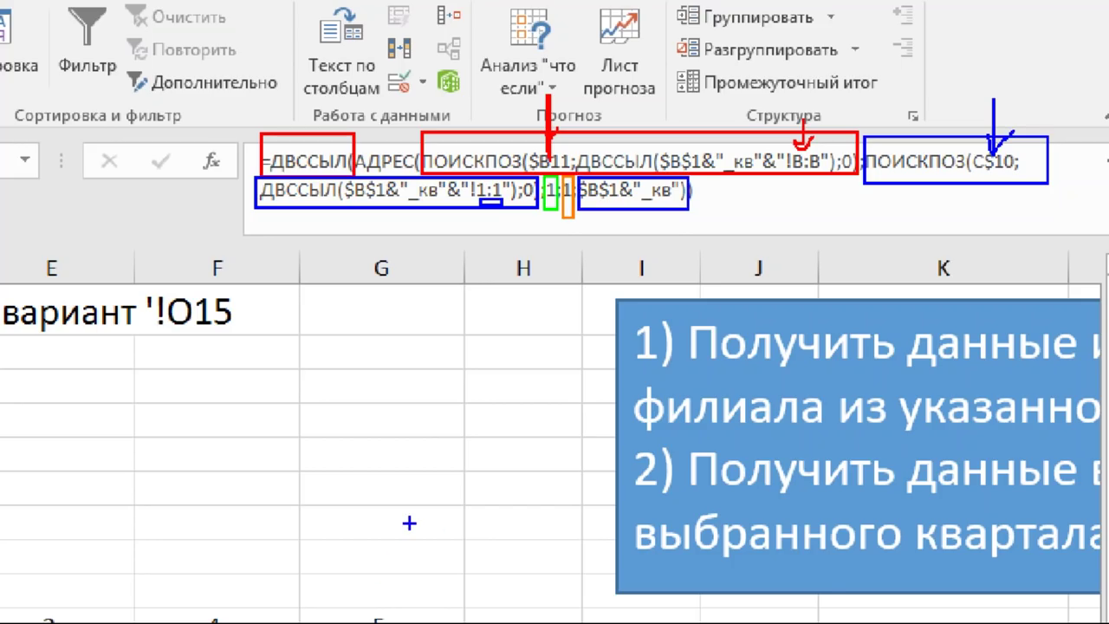
{"action": "key", "text": "Escape"}
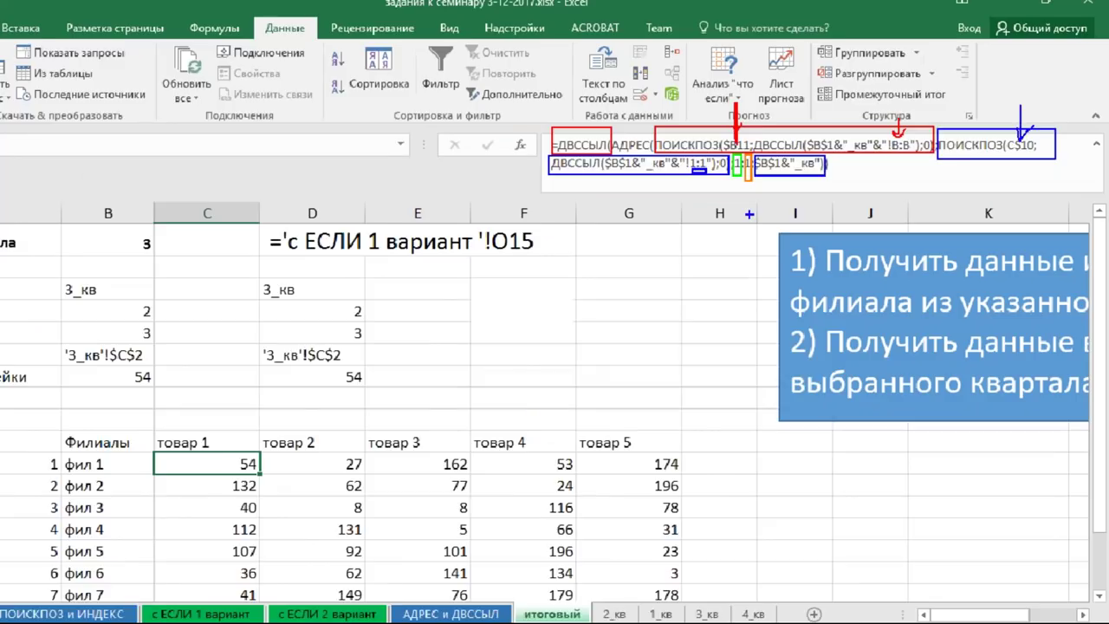
{"action": "left_click", "coordinate": [552, 297]}
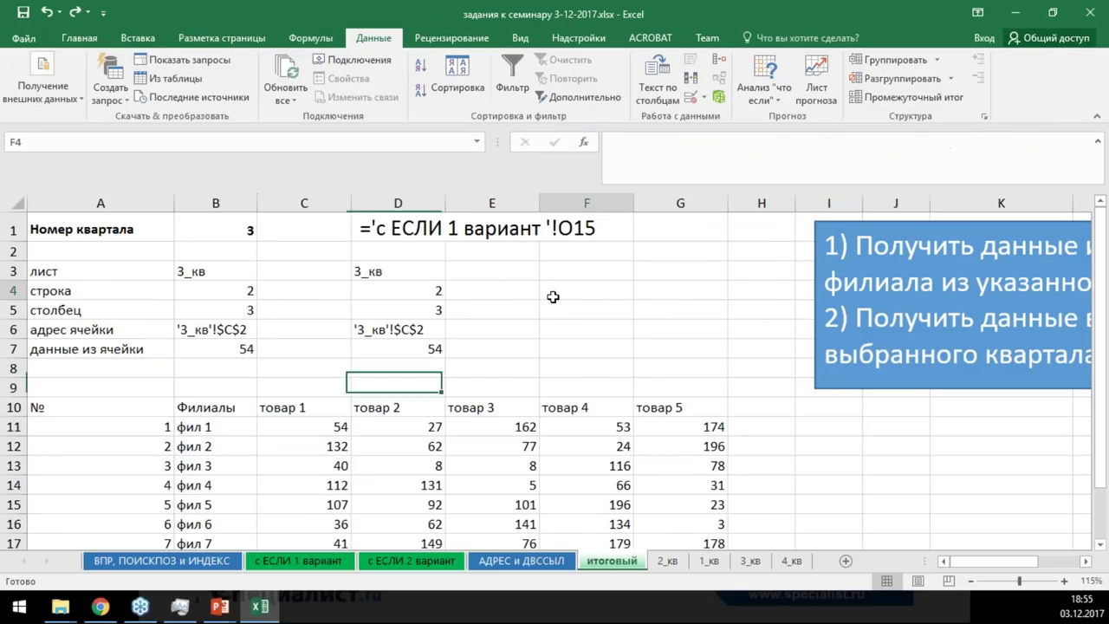
Test the quarter list in B1 by choosing 1, 2, 3 and again 2
{"action": "left_click", "coordinate": [211, 223]}
{"action": "left_click", "coordinate": [264, 232]}
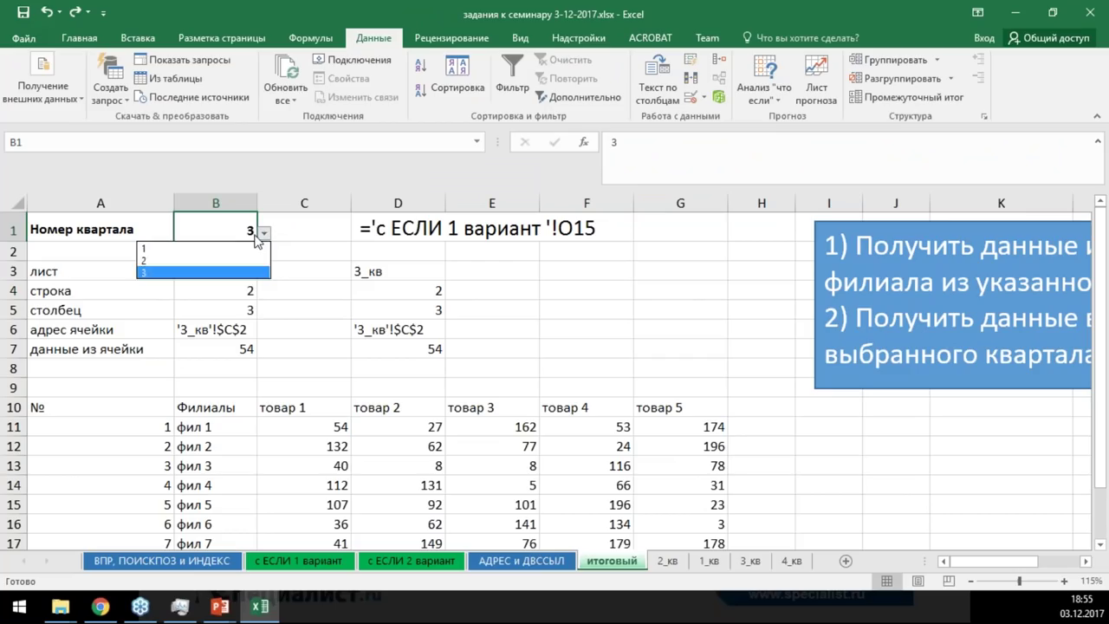
{"action": "left_click", "coordinate": [220, 251]}
{"action": "left_click", "coordinate": [265, 234]}
{"action": "left_click", "coordinate": [220, 260]}
{"action": "left_click", "coordinate": [265, 234]}
{"action": "left_click", "coordinate": [222, 273]}
{"action": "left_click", "coordinate": [260, 235]}
{"action": "left_click", "coordinate": [177, 260]}
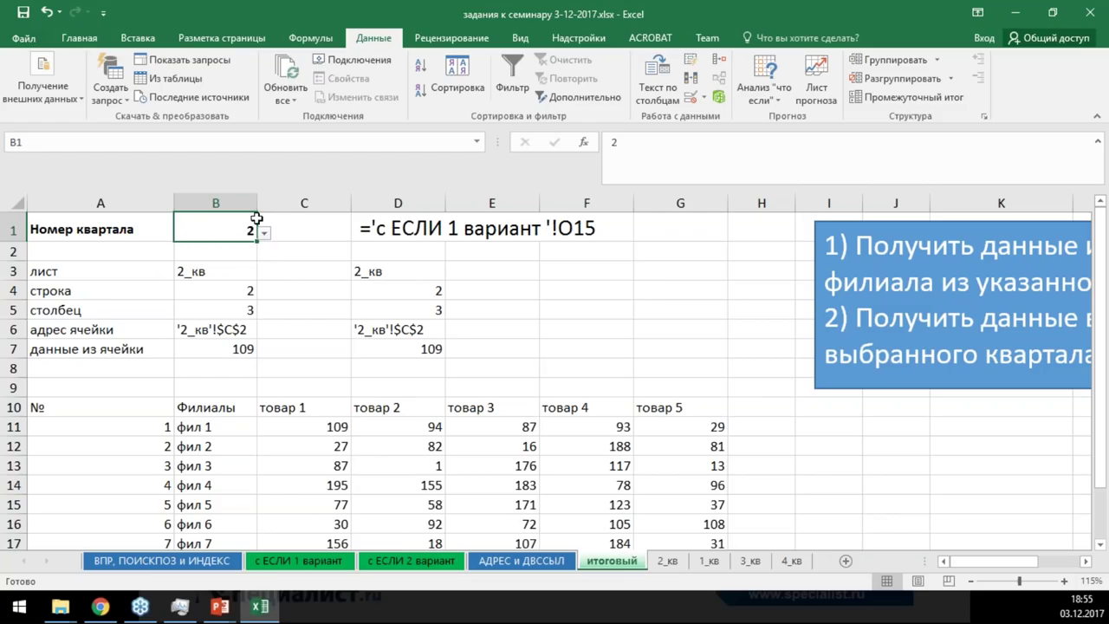
Review the data validation source of B1 and unhide the справочник sheet
{"action": "left_click", "coordinate": [688, 97]}
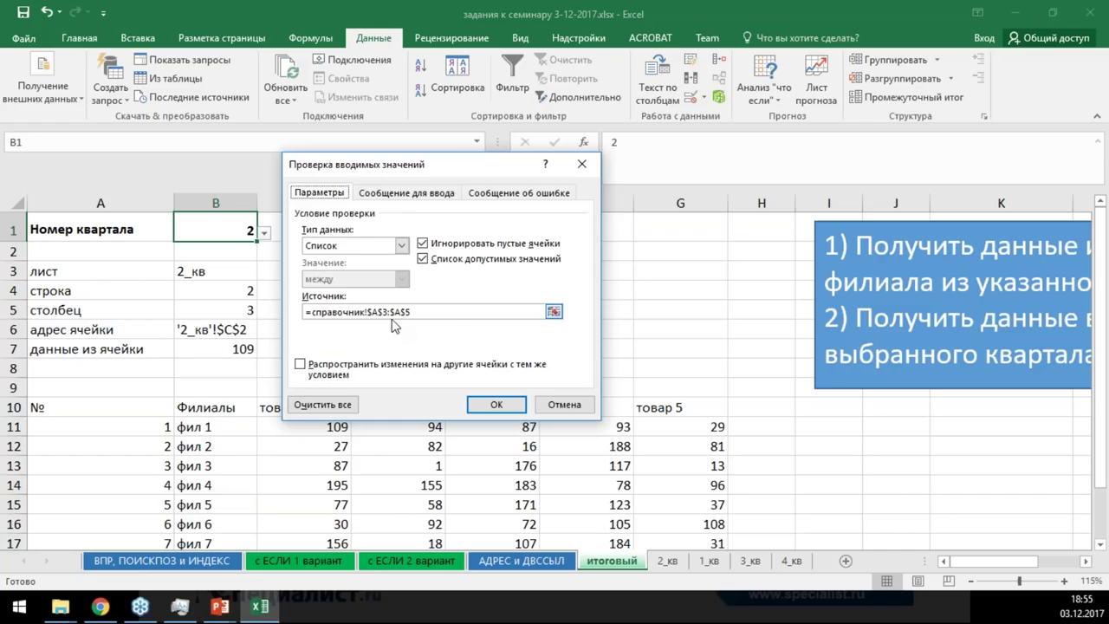
{"action": "left_click", "coordinate": [495, 402]}
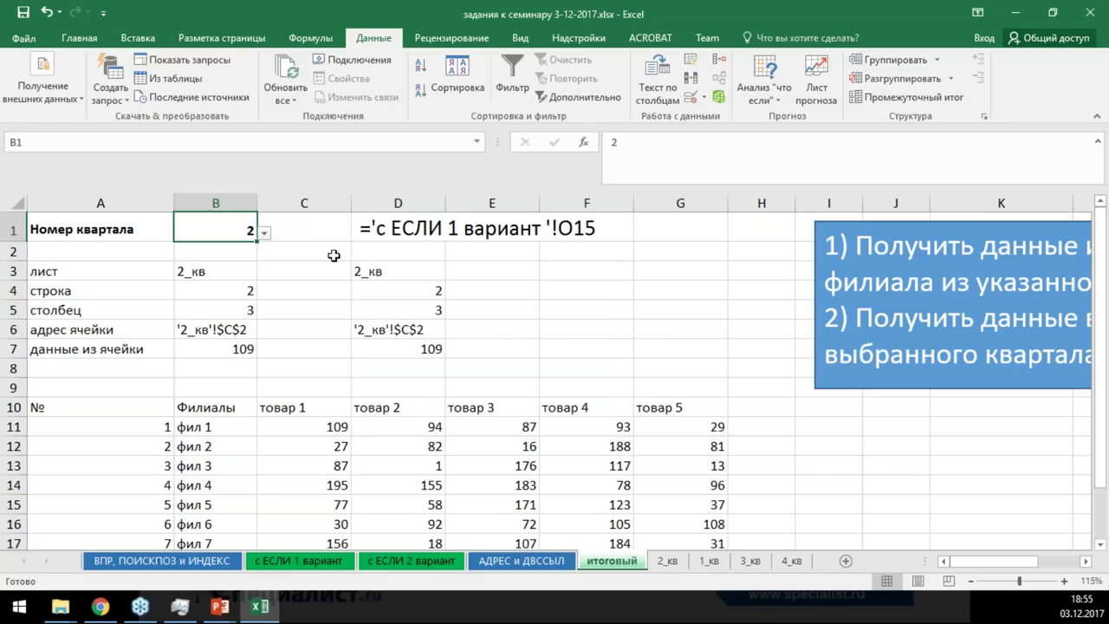
{"action": "right_click", "coordinate": [613, 564]}
{"action": "left_click", "coordinate": [674, 529]}
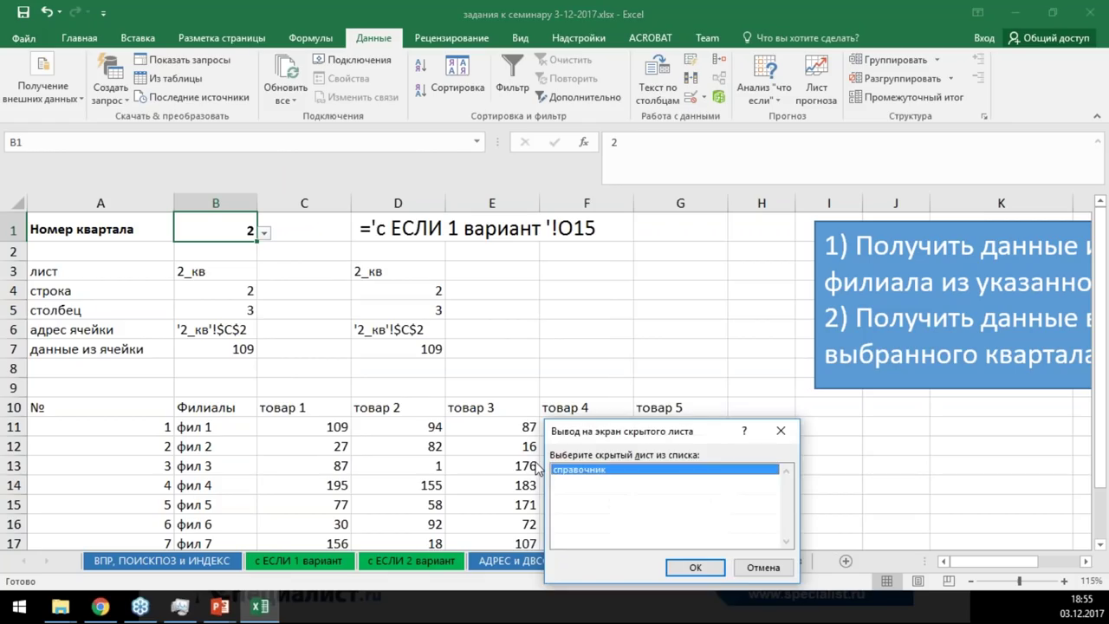
{"action": "left_click", "coordinate": [697, 567]}
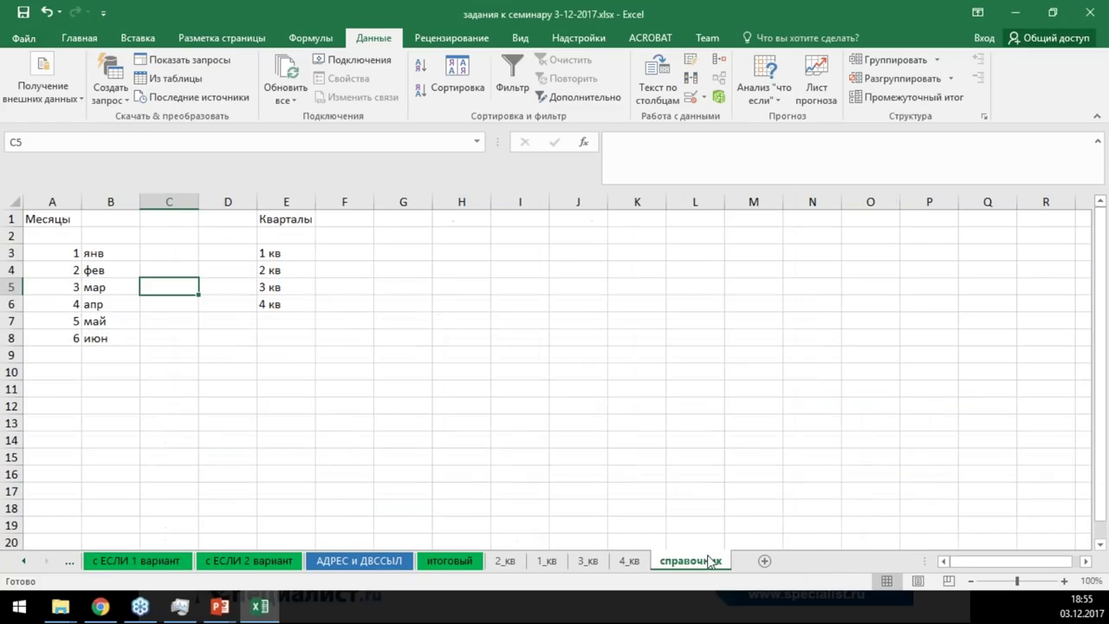
Extend the list validation source of B1 to =справочник!$A$3:$A$6 so that quarter 4 is included
{"action": "left_click_drag", "start_coordinate": [272, 253], "coordinate": [283, 301]}
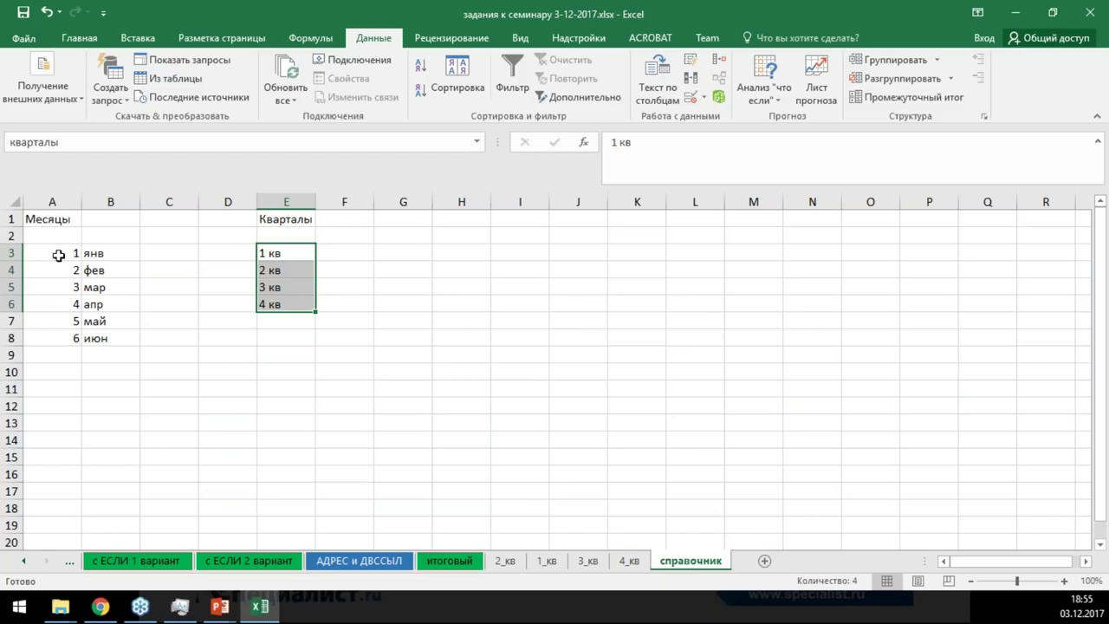
{"action": "left_click_drag", "start_coordinate": [58, 255], "coordinate": [52, 307]}
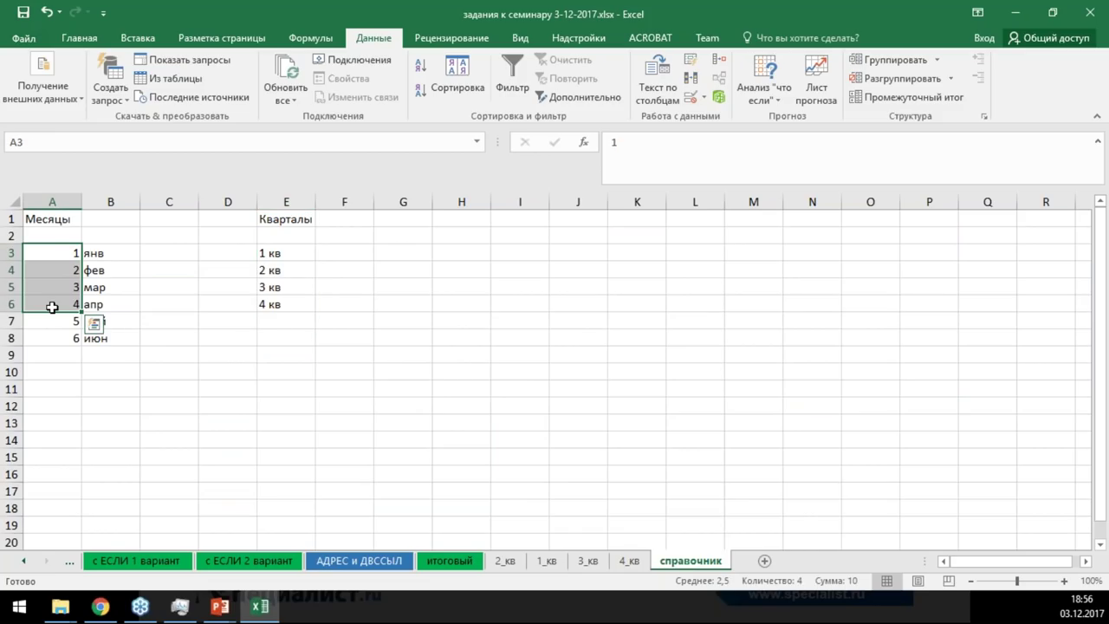
{"action": "left_click", "coordinate": [449, 560]}
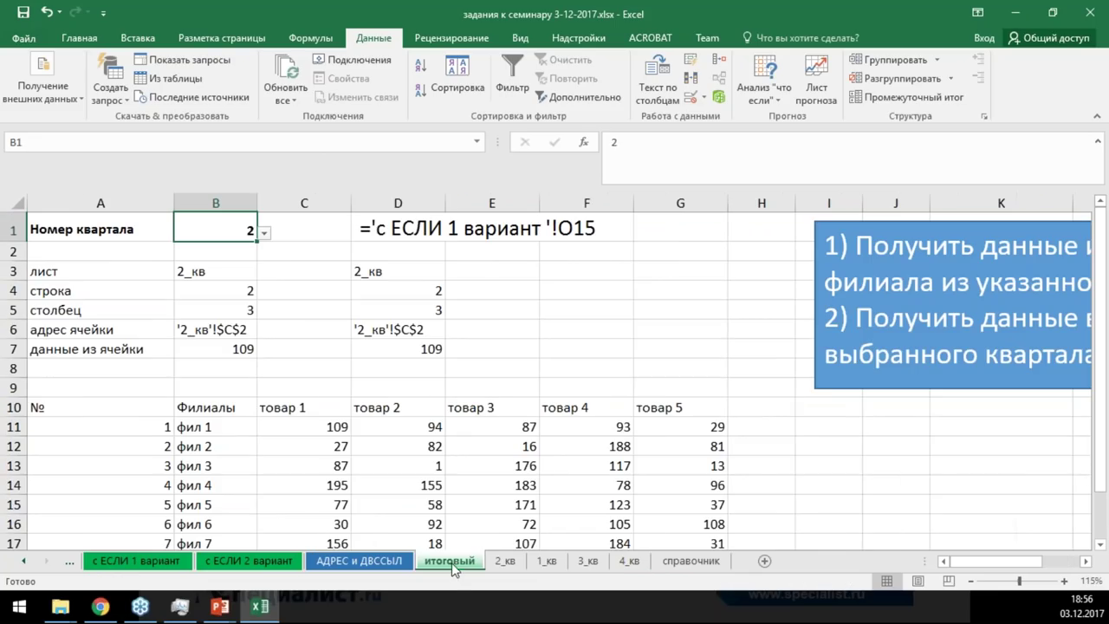
{"action": "left_click", "coordinate": [691, 97]}
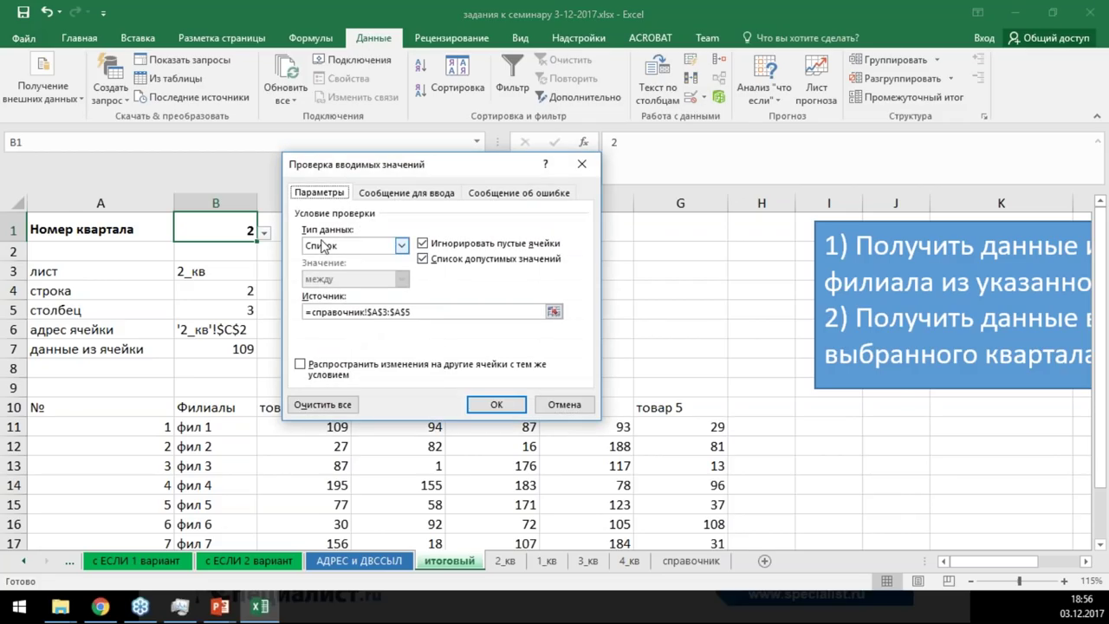
{"action": "left_click", "coordinate": [438, 311]}
{"action": "left_click_drag", "start_coordinate": [55, 250], "coordinate": [79, 308]}
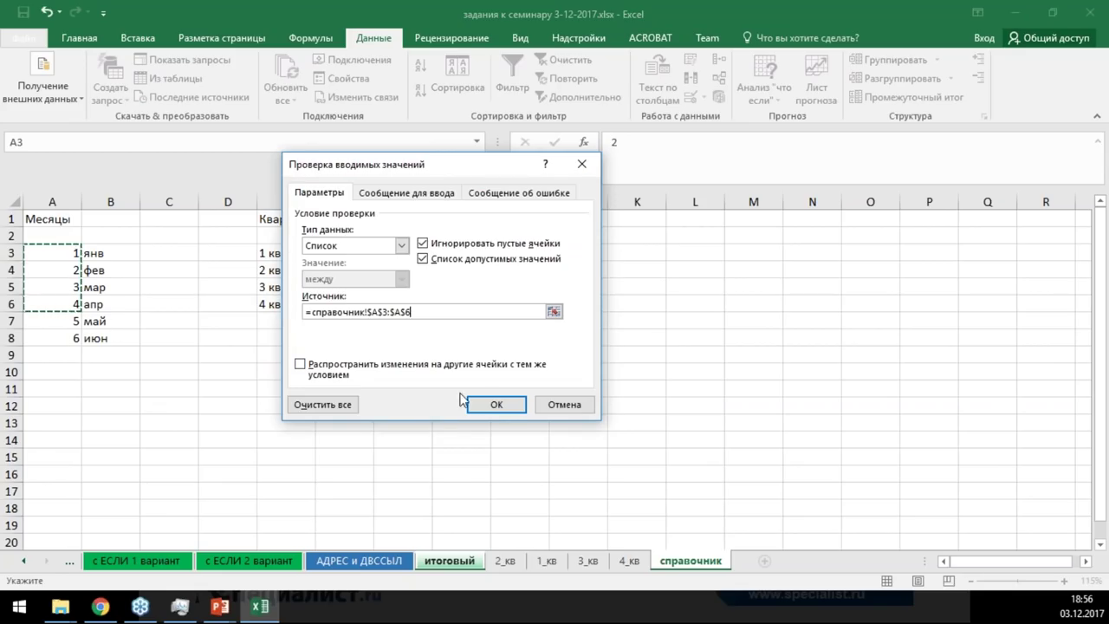
{"action": "left_click", "coordinate": [493, 413]}
Test the extended quarter list in B1 by choosing 4, 3, 1 and again 4
{"action": "left_click", "coordinate": [264, 232]}
{"action": "left_click", "coordinate": [209, 285]}
{"action": "left_click", "coordinate": [264, 232]}
{"action": "left_click", "coordinate": [213, 272]}
{"action": "left_click", "coordinate": [265, 232]}
{"action": "left_click", "coordinate": [212, 248]}
{"action": "left_click", "coordinate": [264, 232]}
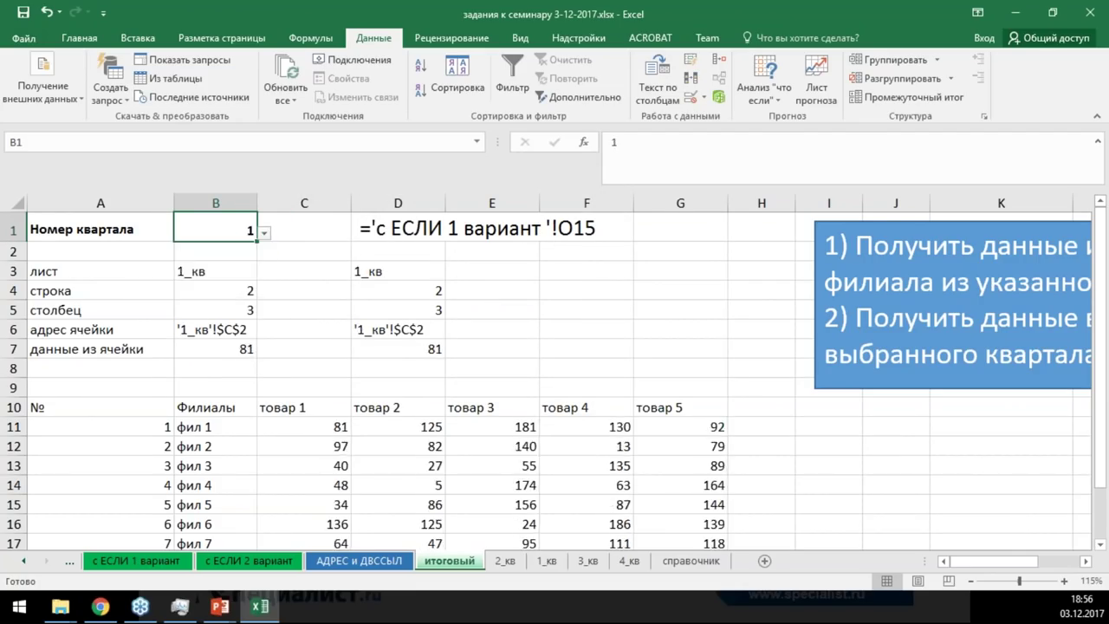
{"action": "left_click", "coordinate": [221, 285]}
{"action": "left_click", "coordinate": [264, 232]}
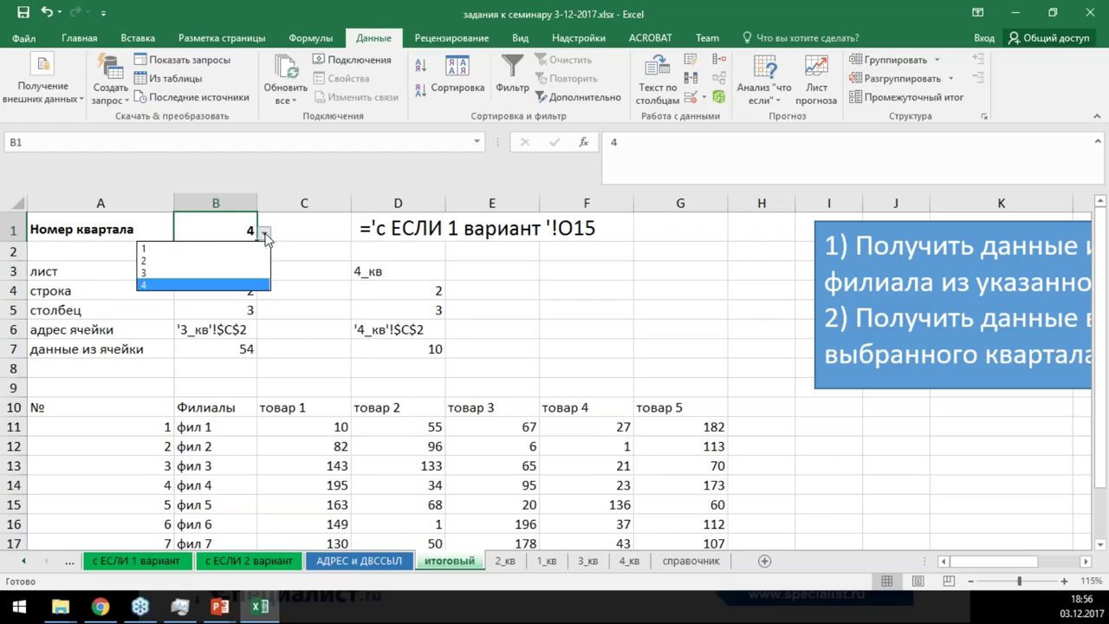
{"action": "left_click", "coordinate": [230, 232]}
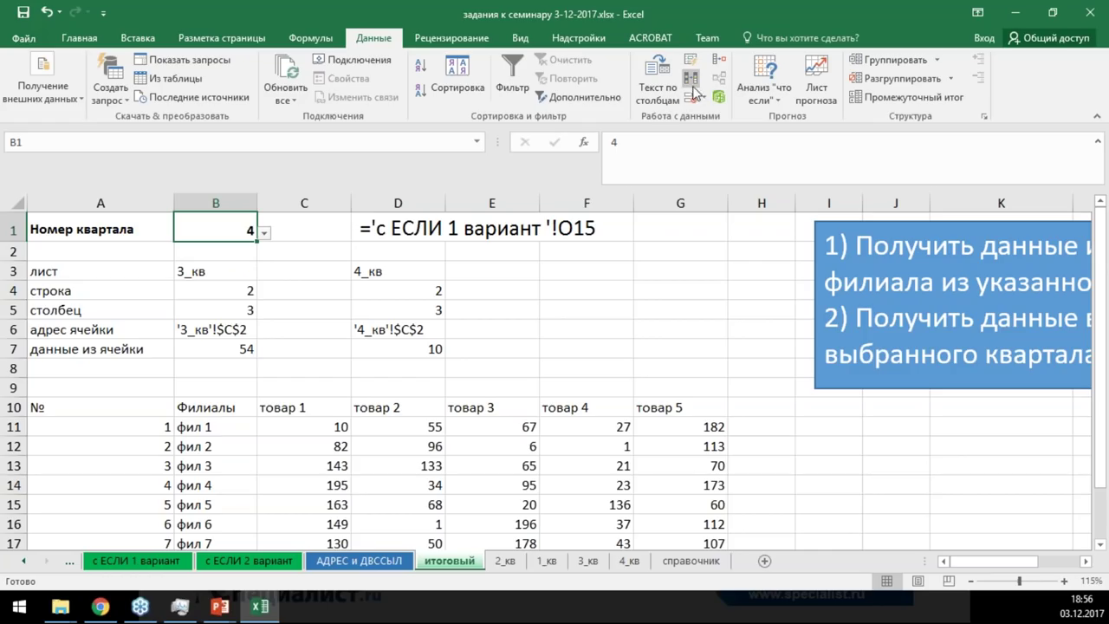
Review the source range in the data validation settings of B1 and close them with the same range
{"action": "left_click", "coordinate": [703, 99]}
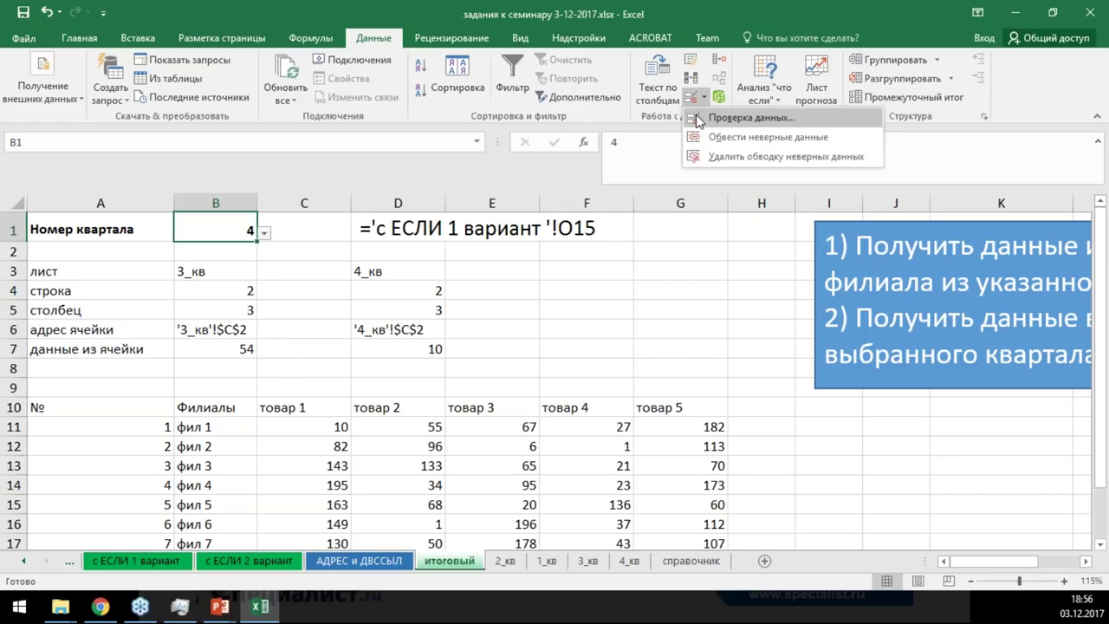
{"action": "left_click", "coordinate": [696, 114]}
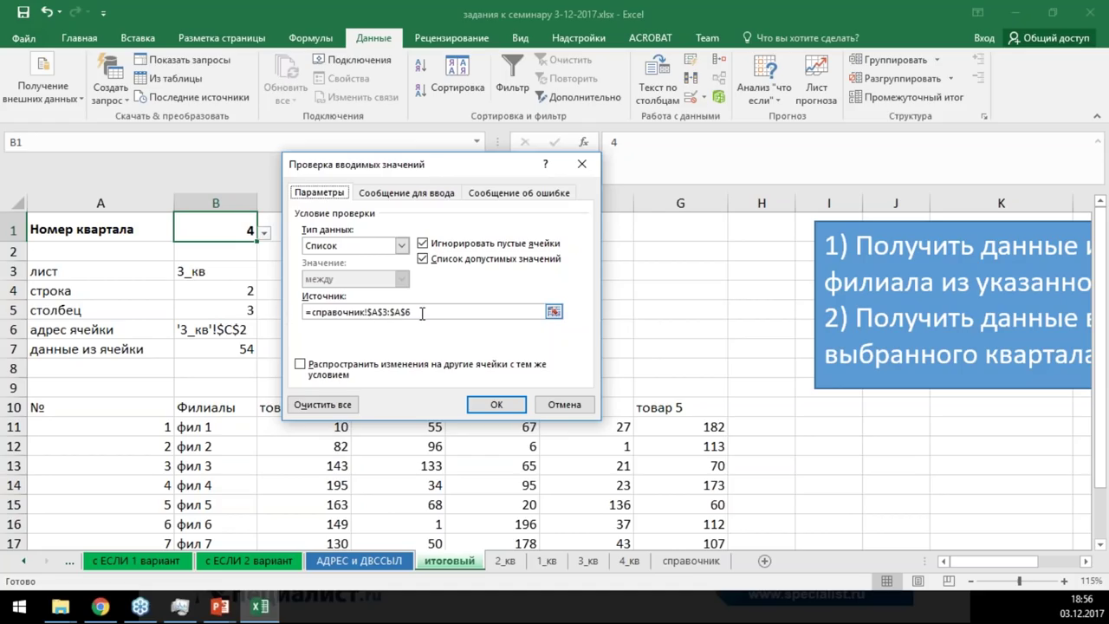
{"action": "left_click", "coordinate": [427, 310]}
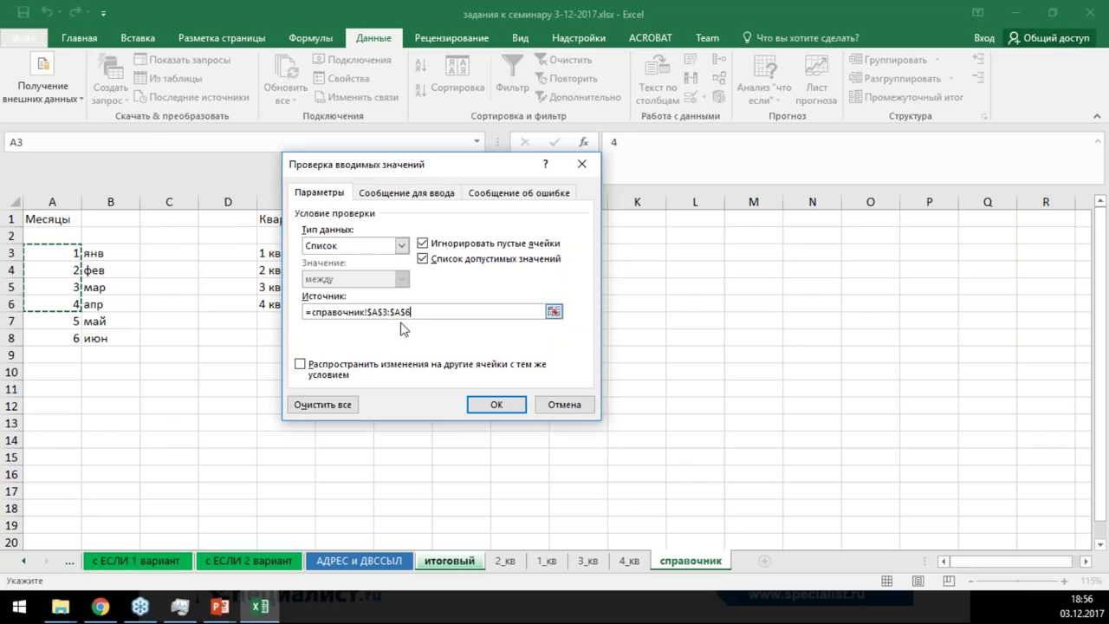
{"action": "left_click_drag", "start_coordinate": [415, 312], "coordinate": [235, 309]}
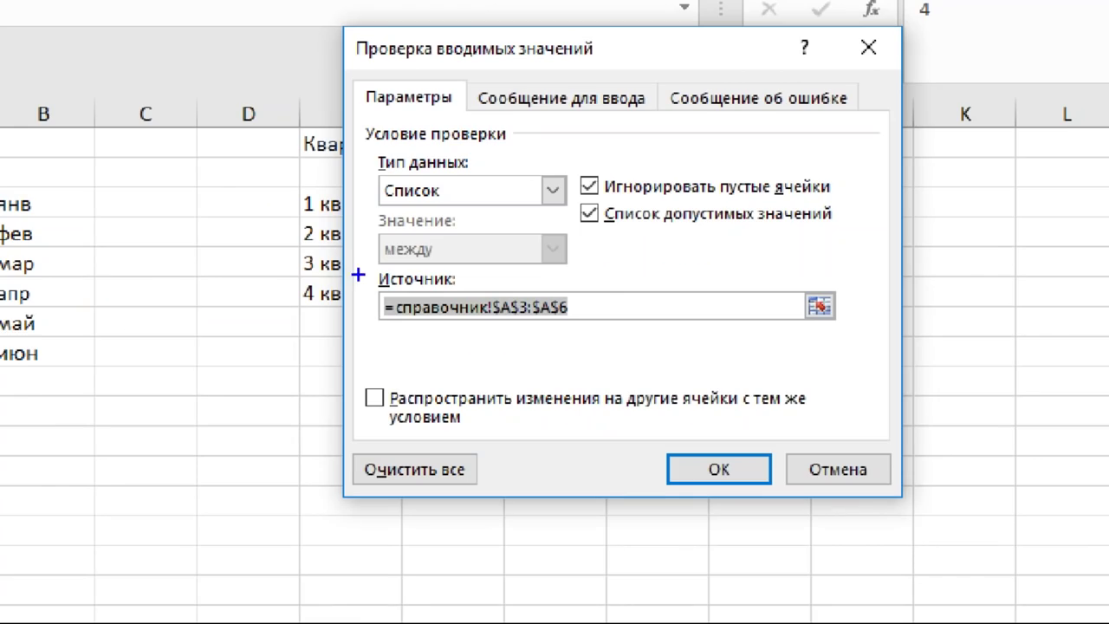
{"action": "left_click_drag", "start_coordinate": [290, 294], "coordinate": [431, 324]}
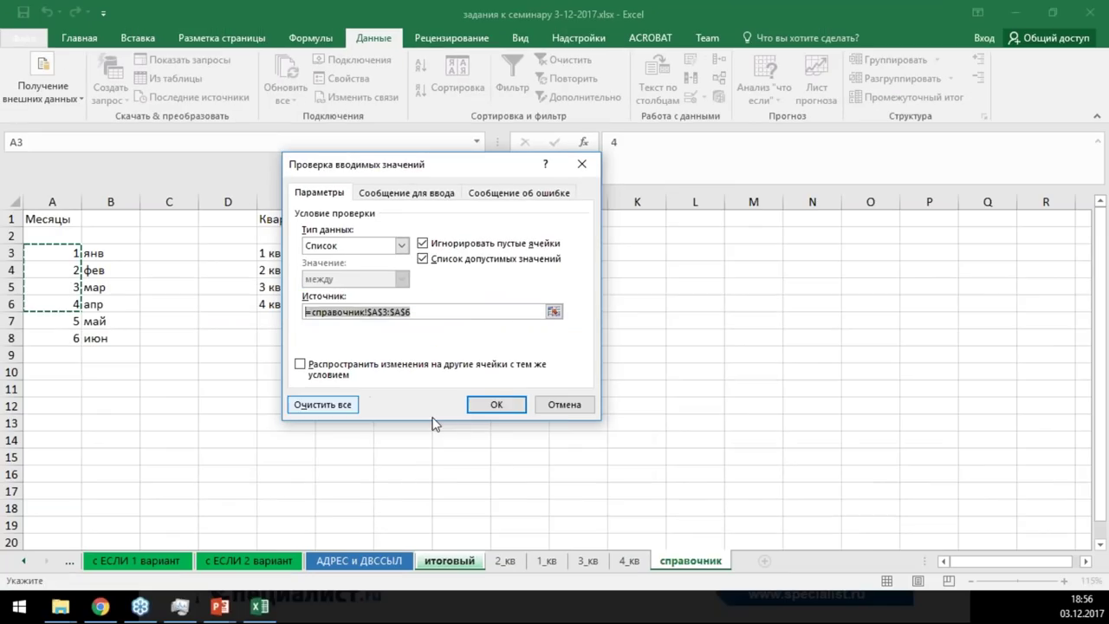
{"action": "left_click", "coordinate": [710, 476]}
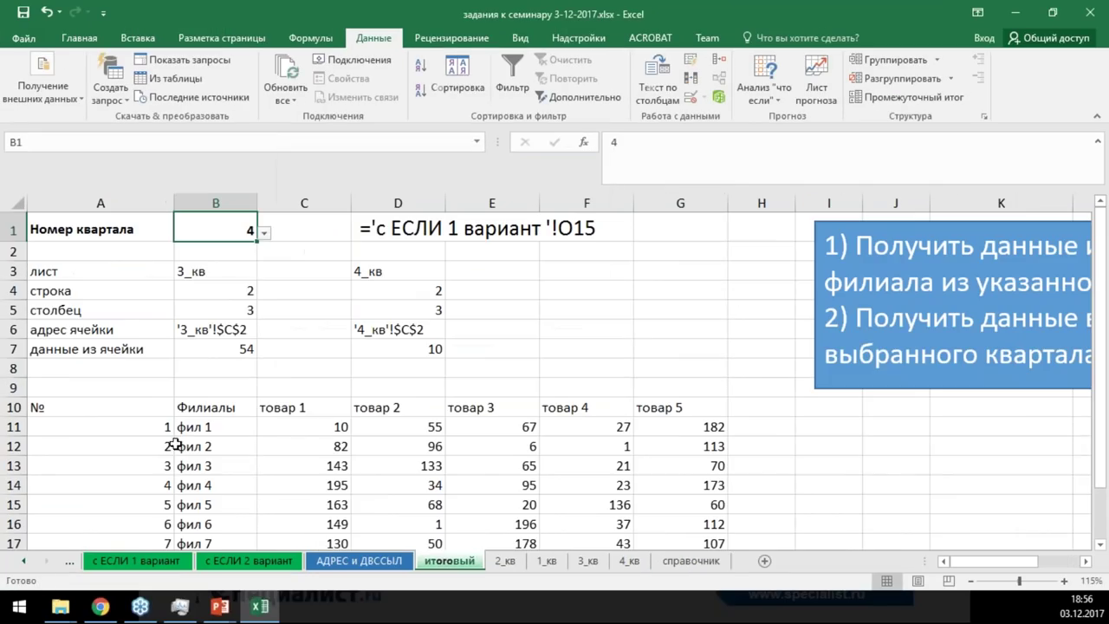
Switch the quarter number in B1 through 1, 2 and 4, and set it to 1
{"action": "left_click", "coordinate": [263, 232]}
{"action": "left_click", "coordinate": [212, 250]}
{"action": "left_click", "coordinate": [263, 232]}
{"action": "left_click", "coordinate": [221, 261]}
{"action": "left_click", "coordinate": [264, 232]}
{"action": "left_click", "coordinate": [217, 282]}
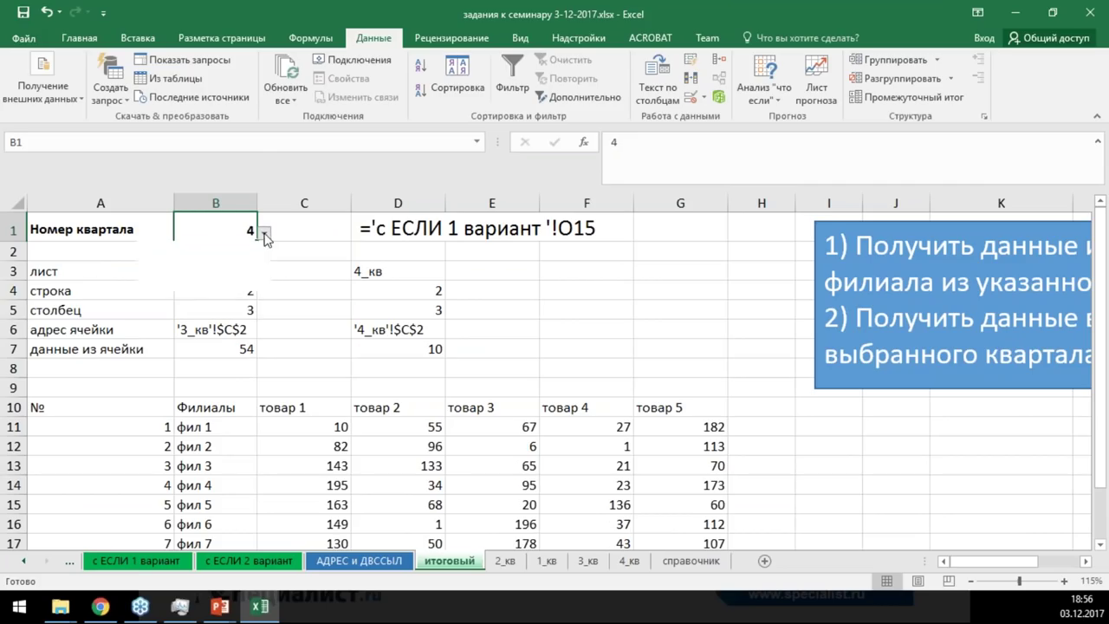
{"action": "left_click", "coordinate": [197, 251]}
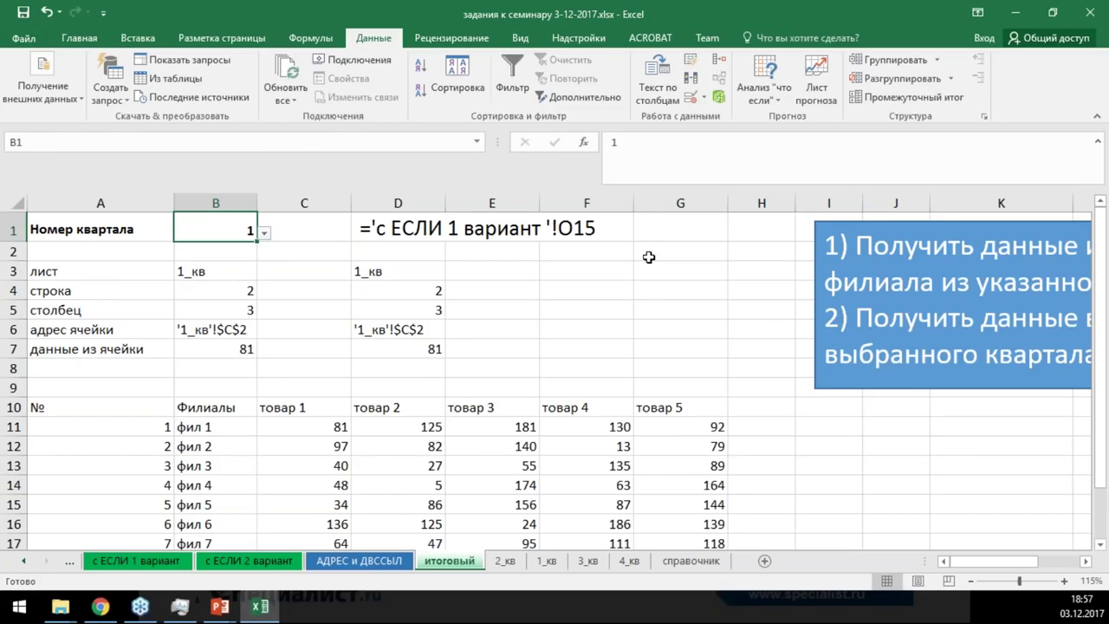
{"action": "left_click", "coordinate": [656, 232]}
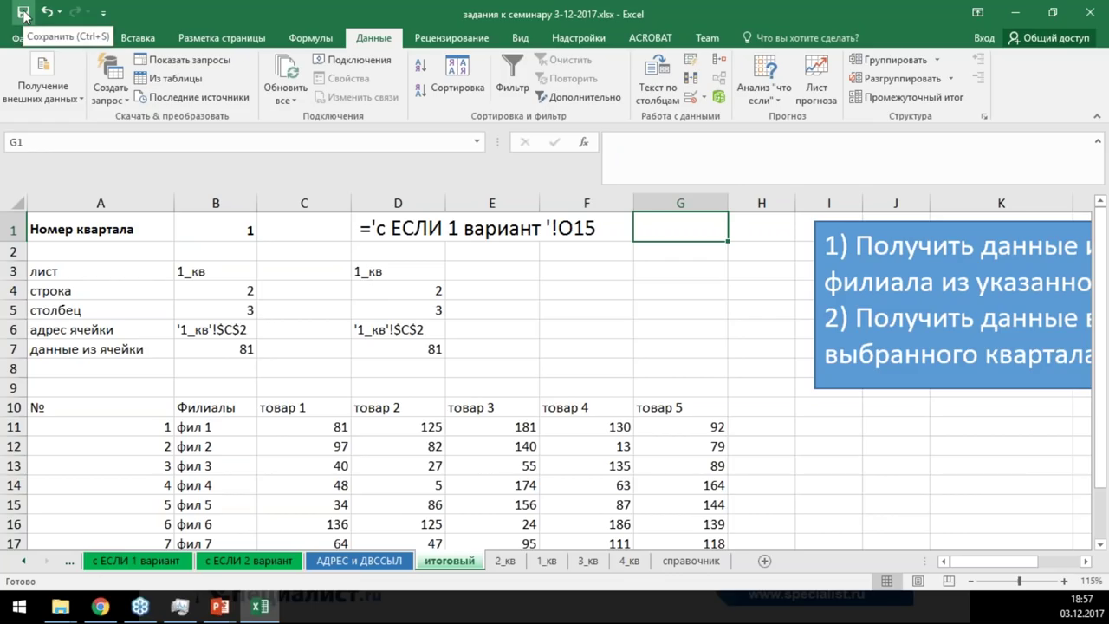
{"action": "left_click", "coordinate": [647, 251]}
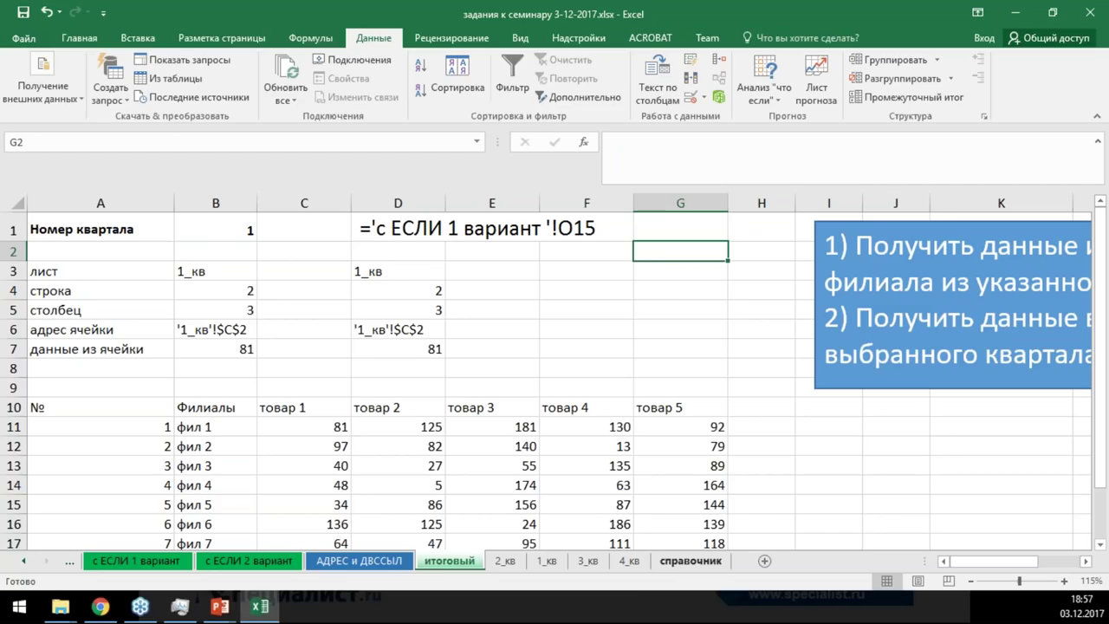
{"action": "mouse_move", "coordinate": [1005, 563]}
{"action": "left_mouse_down"}
{"action": "mouse_move", "coordinate": [1044, 565]}
{"action": "mouse_move", "coordinate": [1001, 561]}
{"action": "left_mouse_up"}
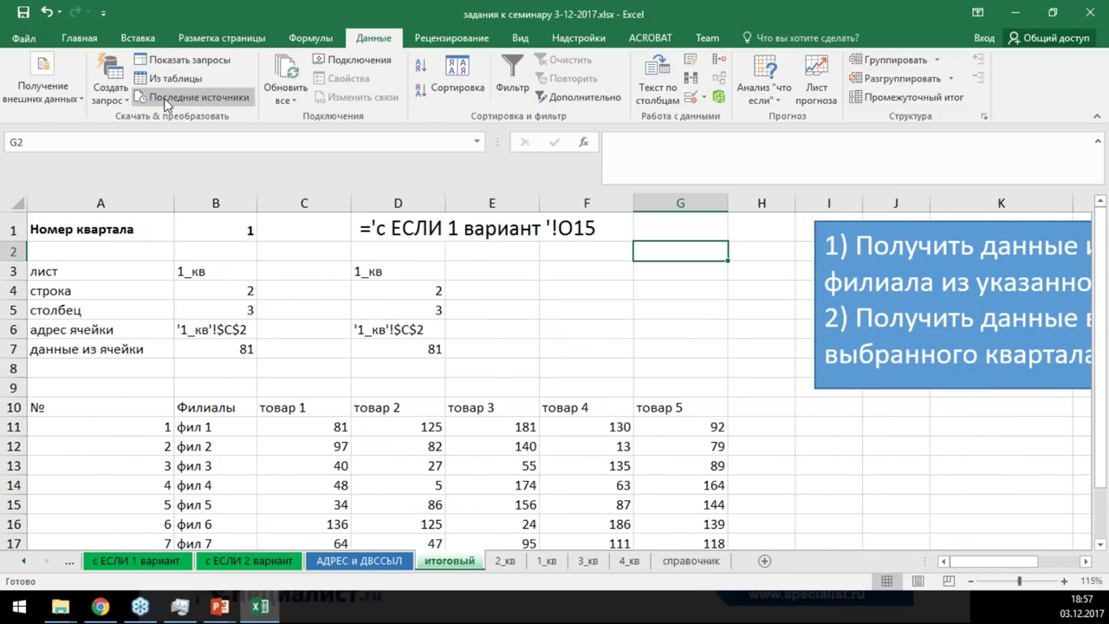
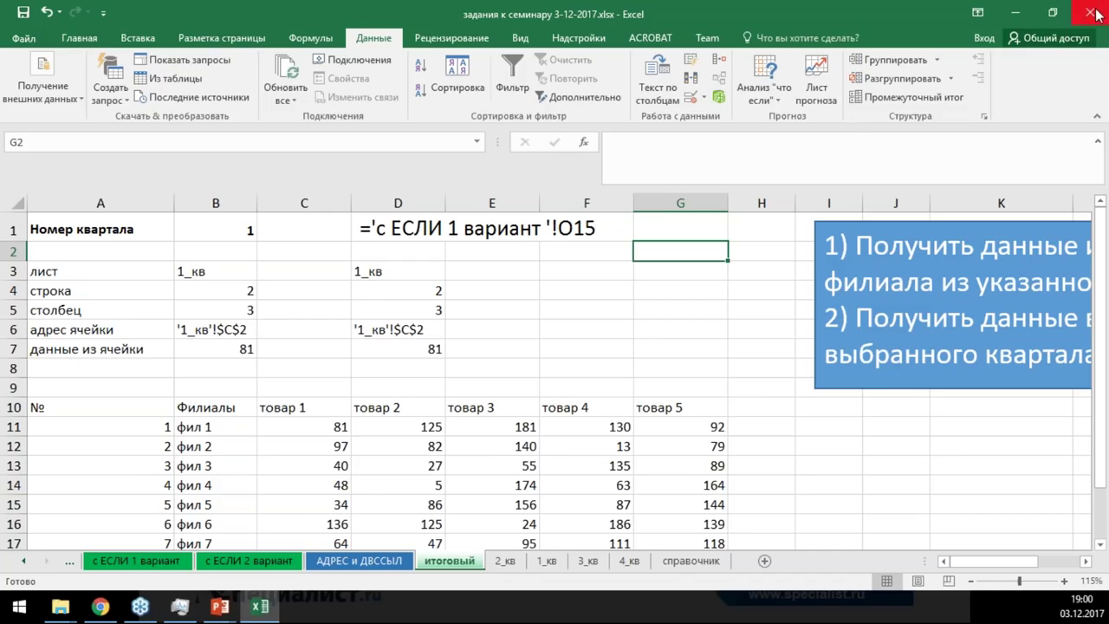
Close the workbook and advance the seminar slide show to the closing contact slide
{"action": "left_click", "coordinate": [1093, 17]}
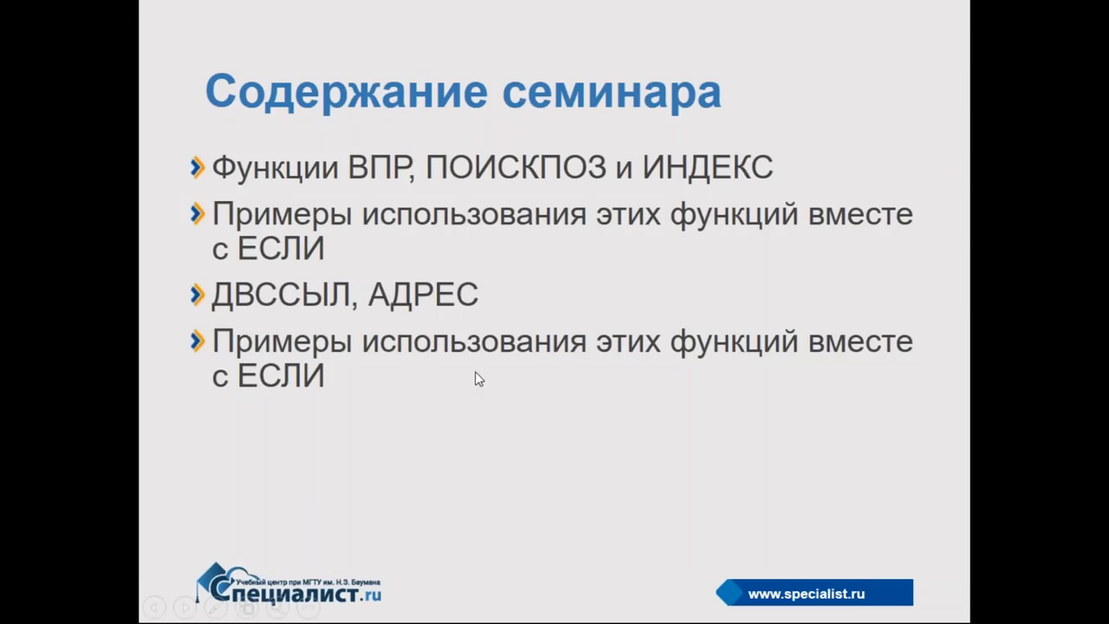
{"action": "left_click", "coordinate": [477, 418]}
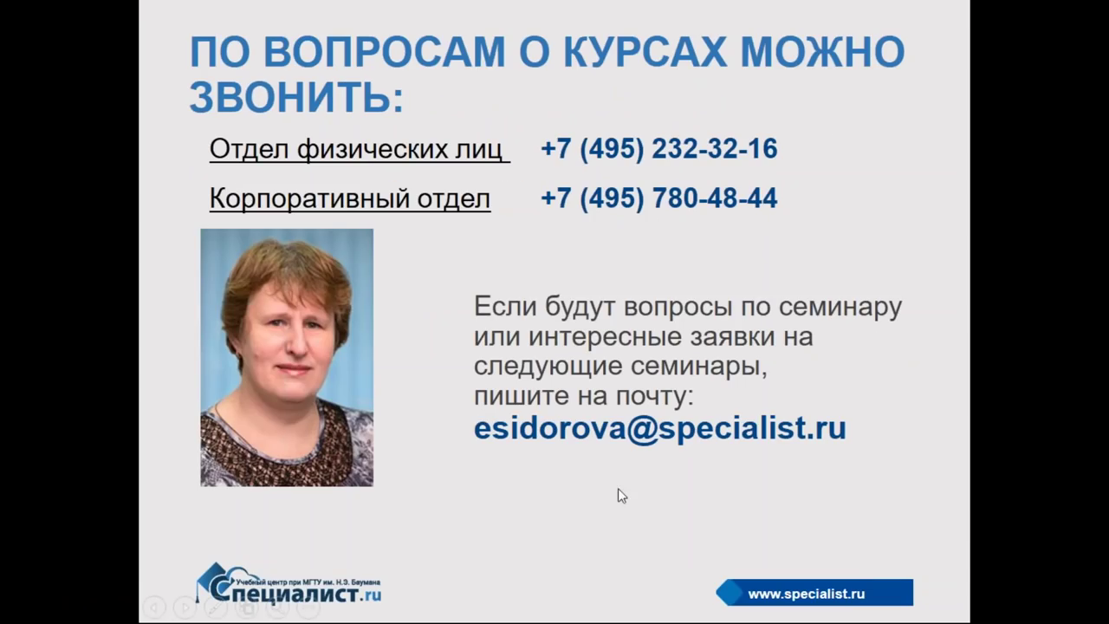